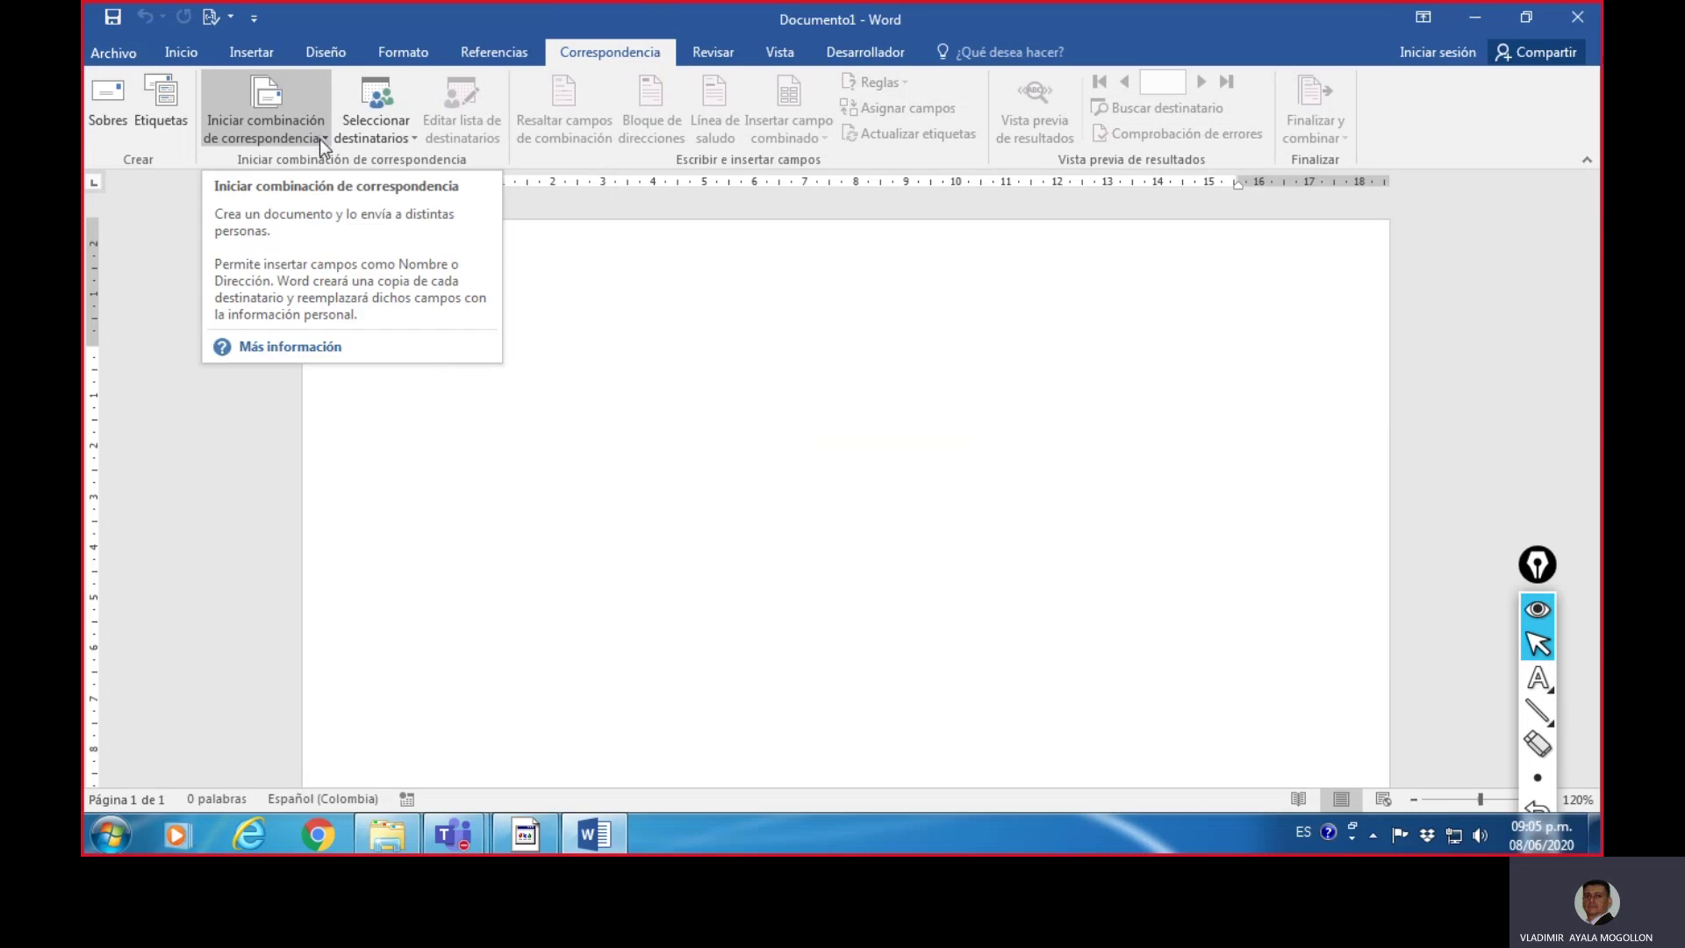
- Save the document to the Downloads folder as 'Carta de Combinación.docx'
{"action": "left_click", "coordinate": [321, 137]}
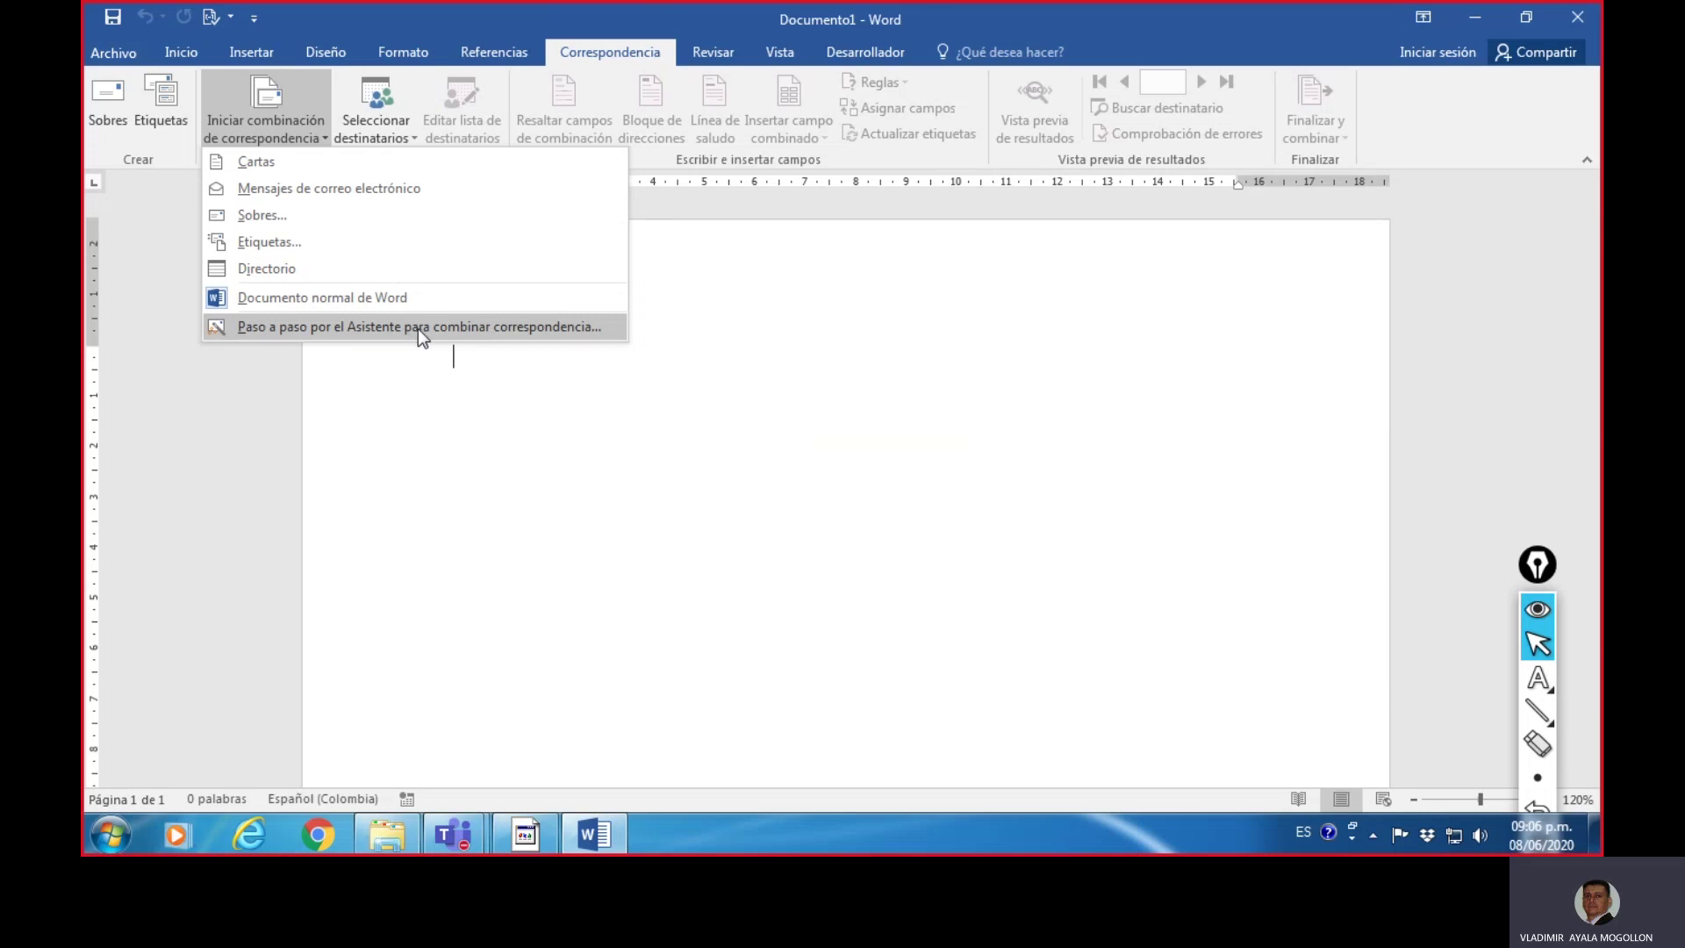
{"action": "left_click", "coordinate": [656, 380]}
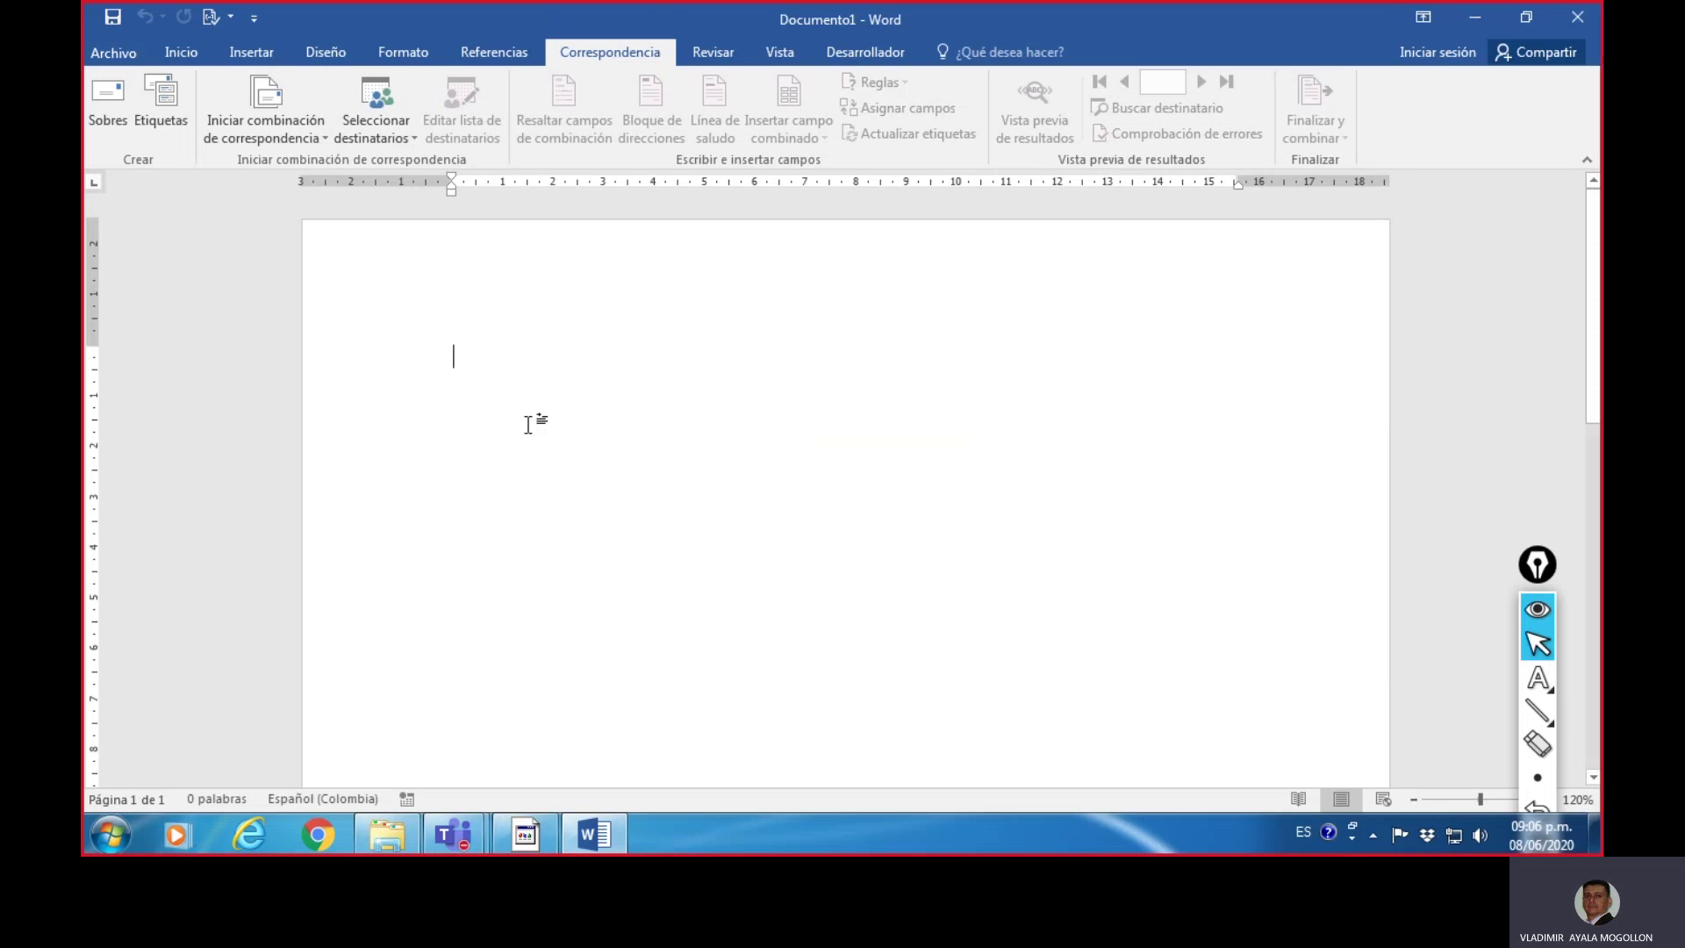
{"action": "left_click", "coordinate": [113, 18]}
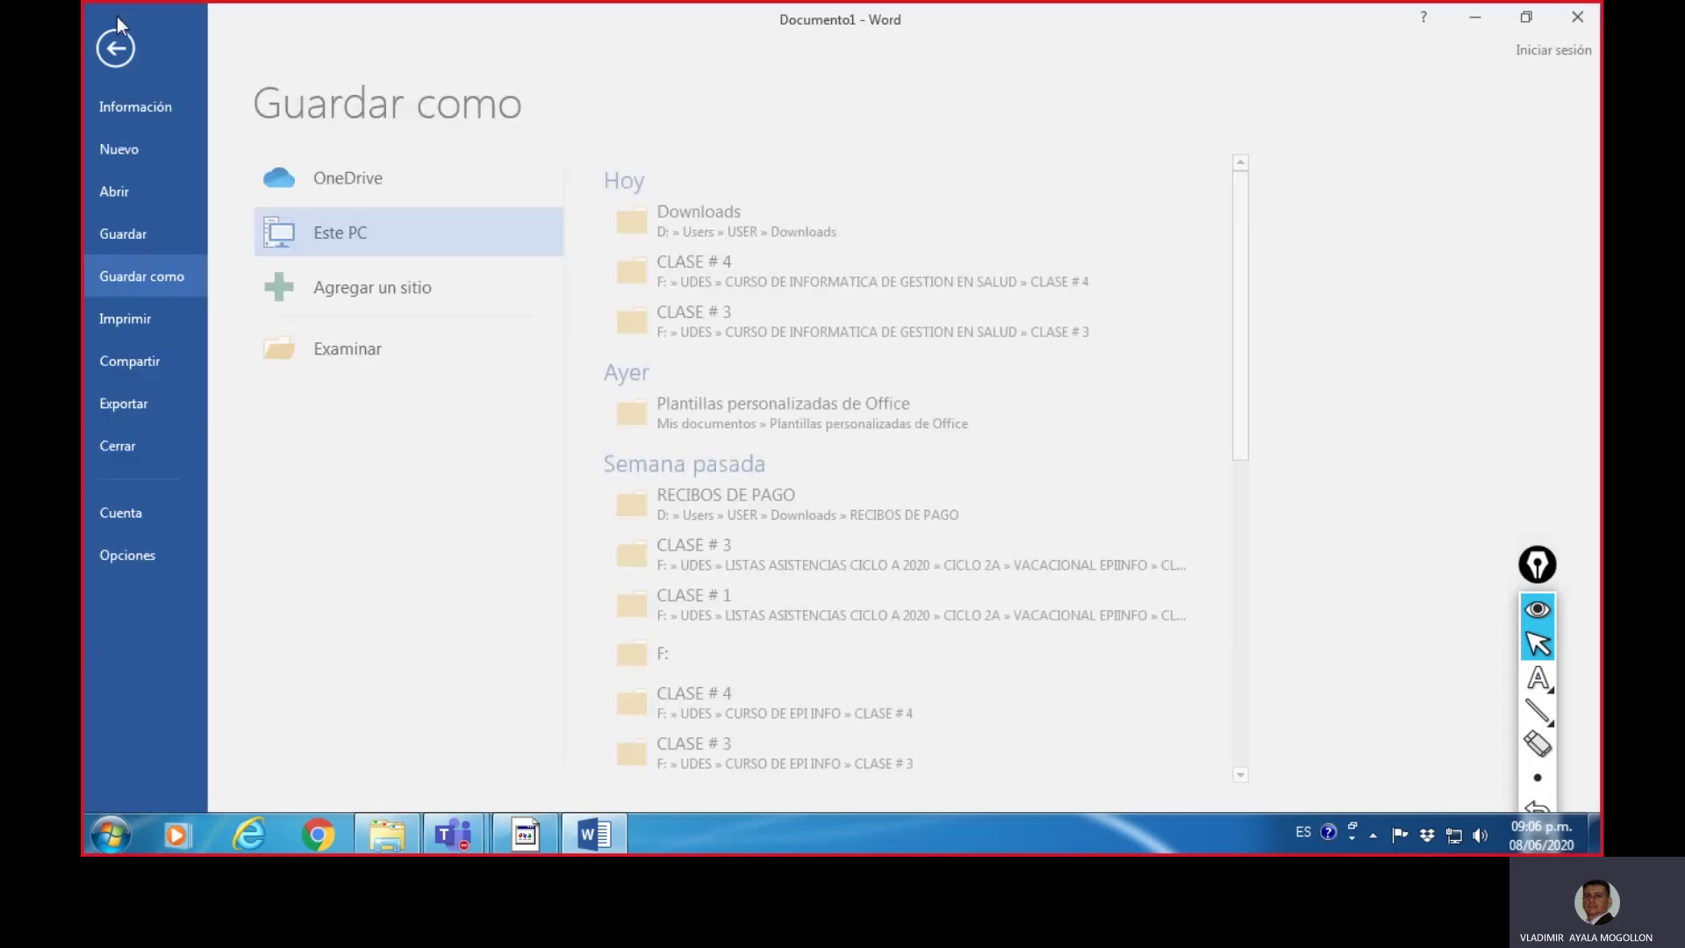
{"action": "left_click", "coordinate": [359, 351]}
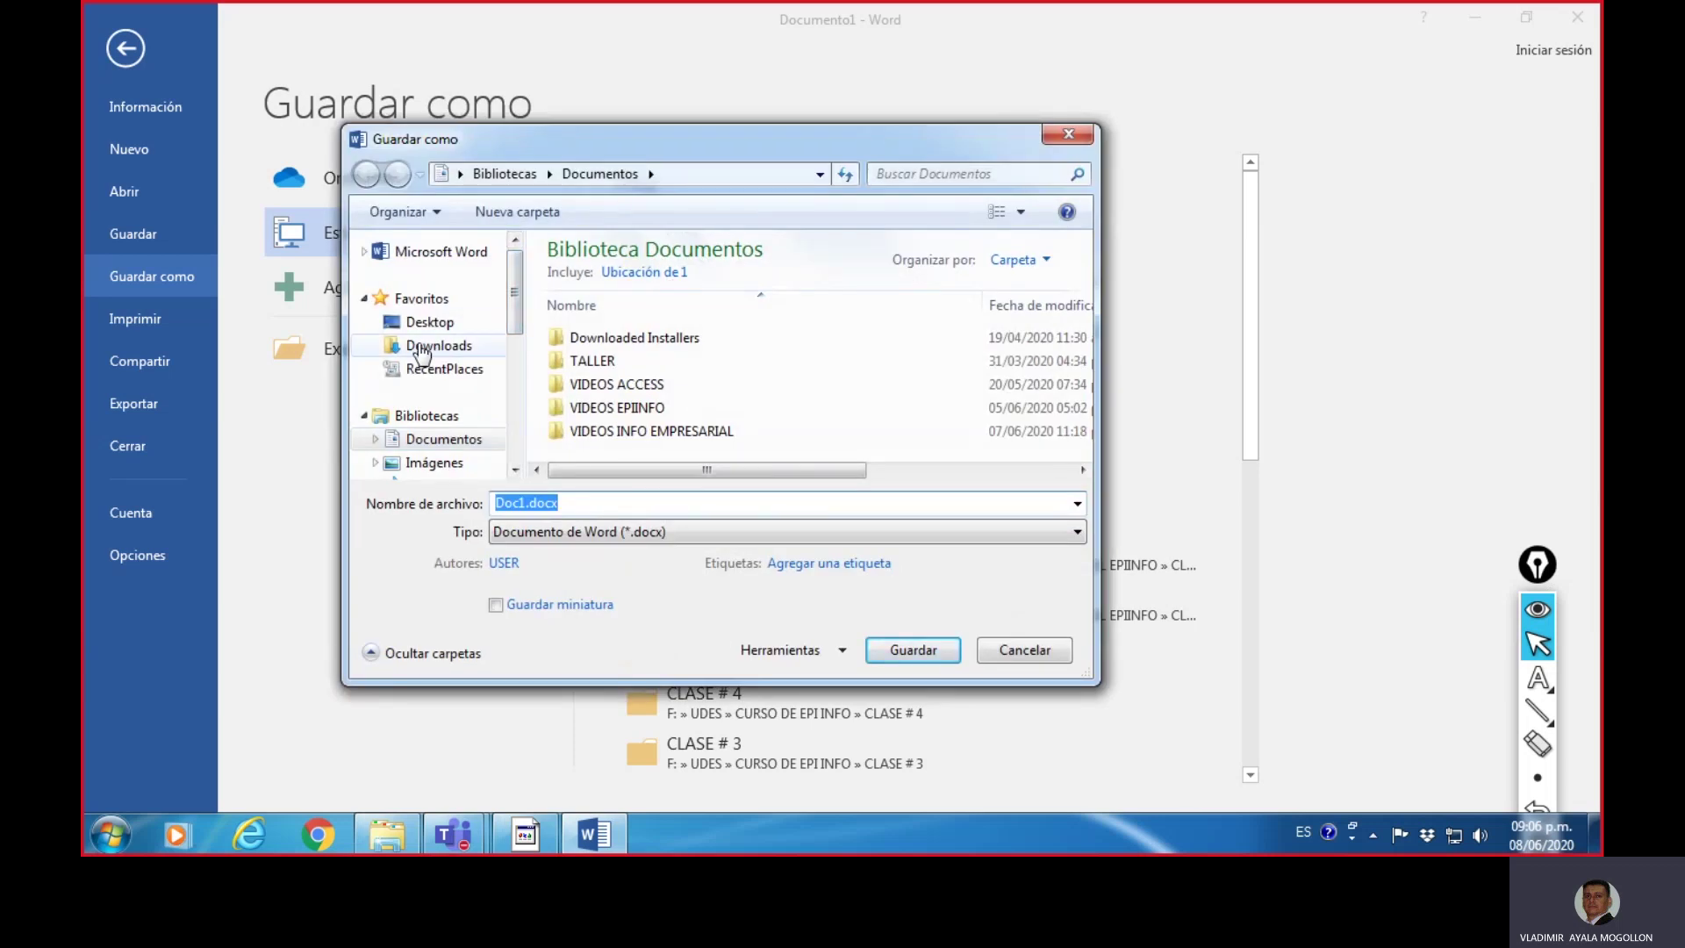
{"action": "left_click", "coordinate": [422, 351]}
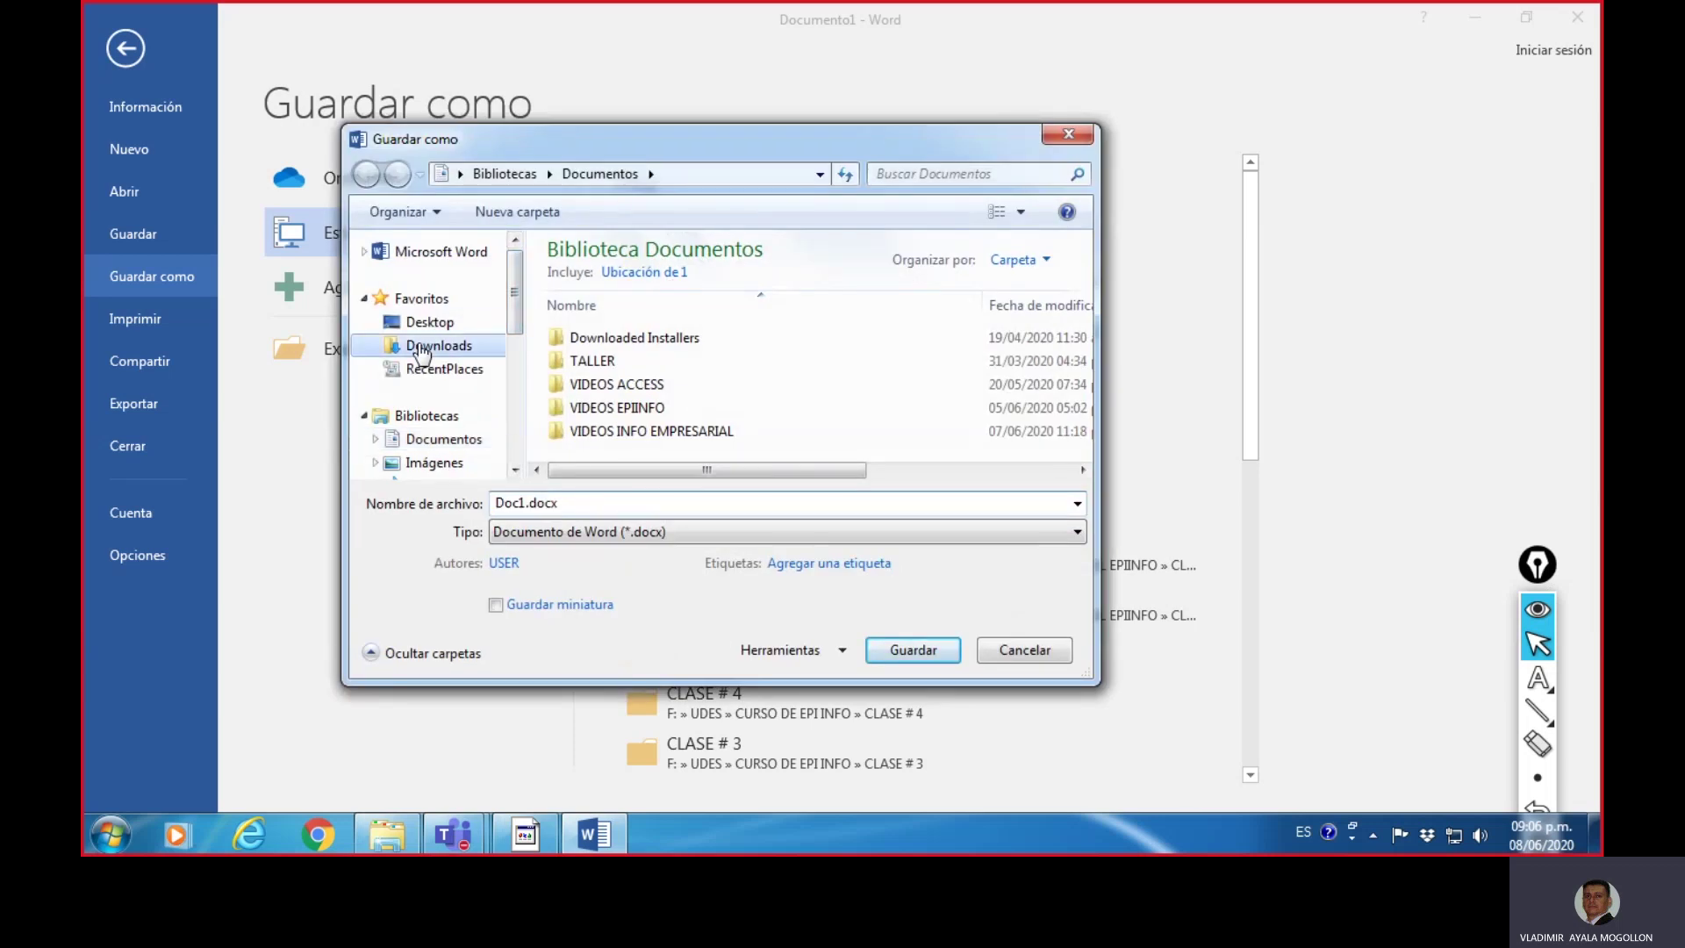
{"action": "left_click", "coordinate": [524, 502]}
{"action": "left_click_drag", "start_coordinate": [525, 502], "coordinate": [481, 497]}
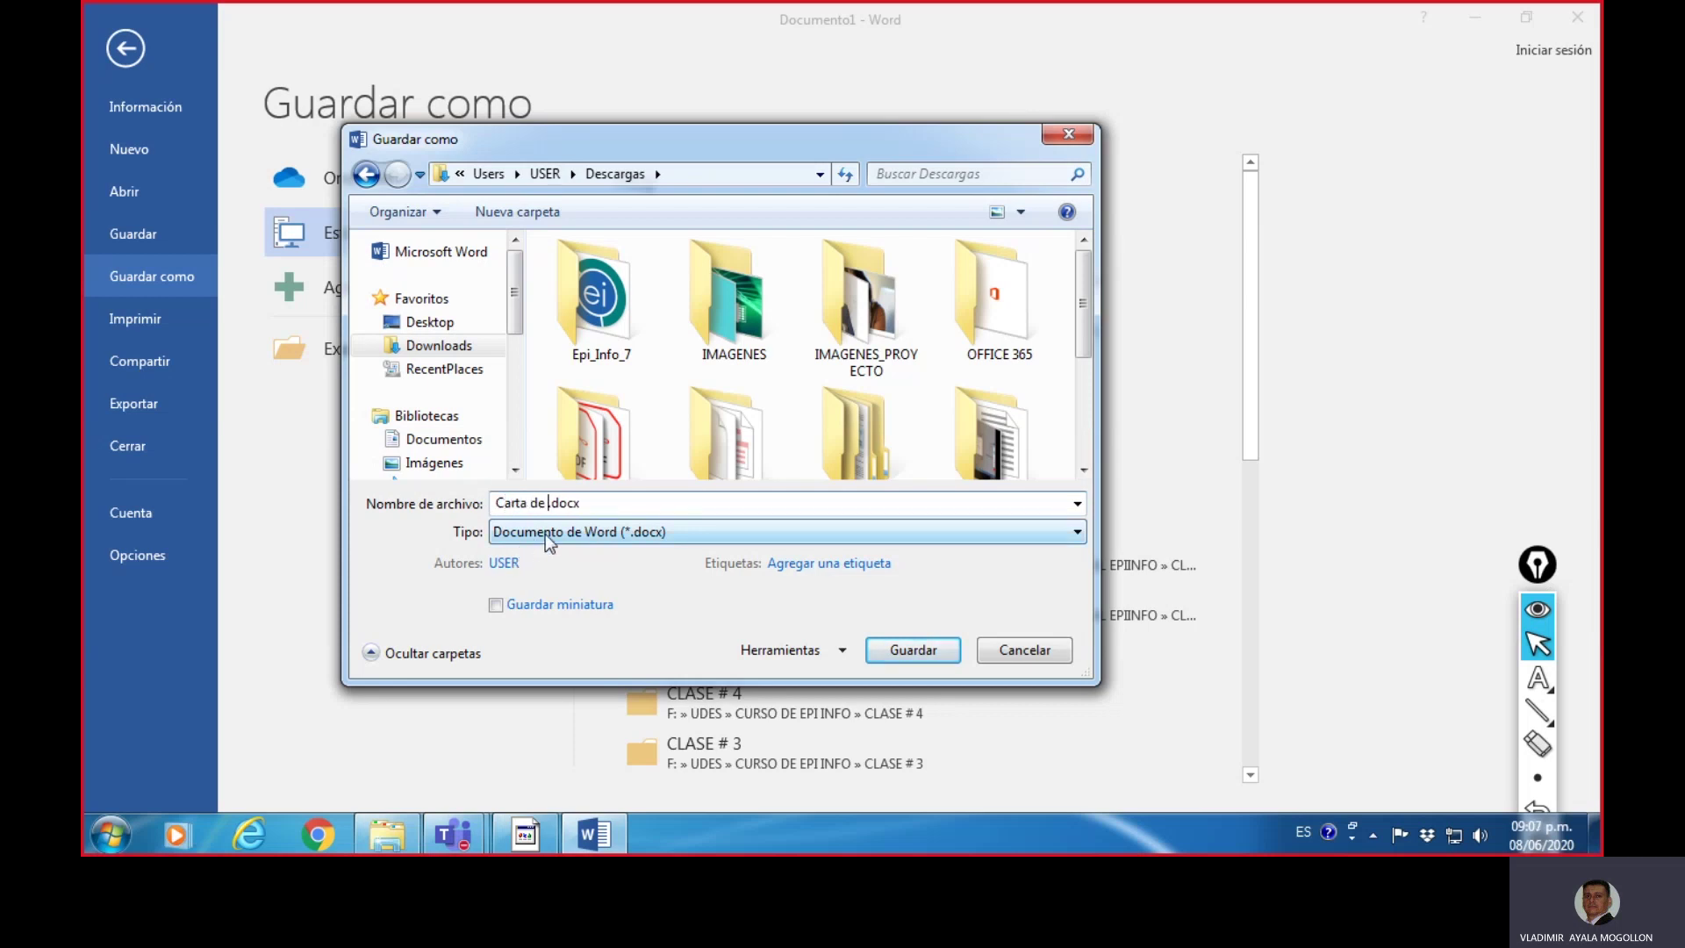
{"action": "type", "text": "Carta de Combinación"}
{"action": "left_click", "coordinate": [916, 658]}
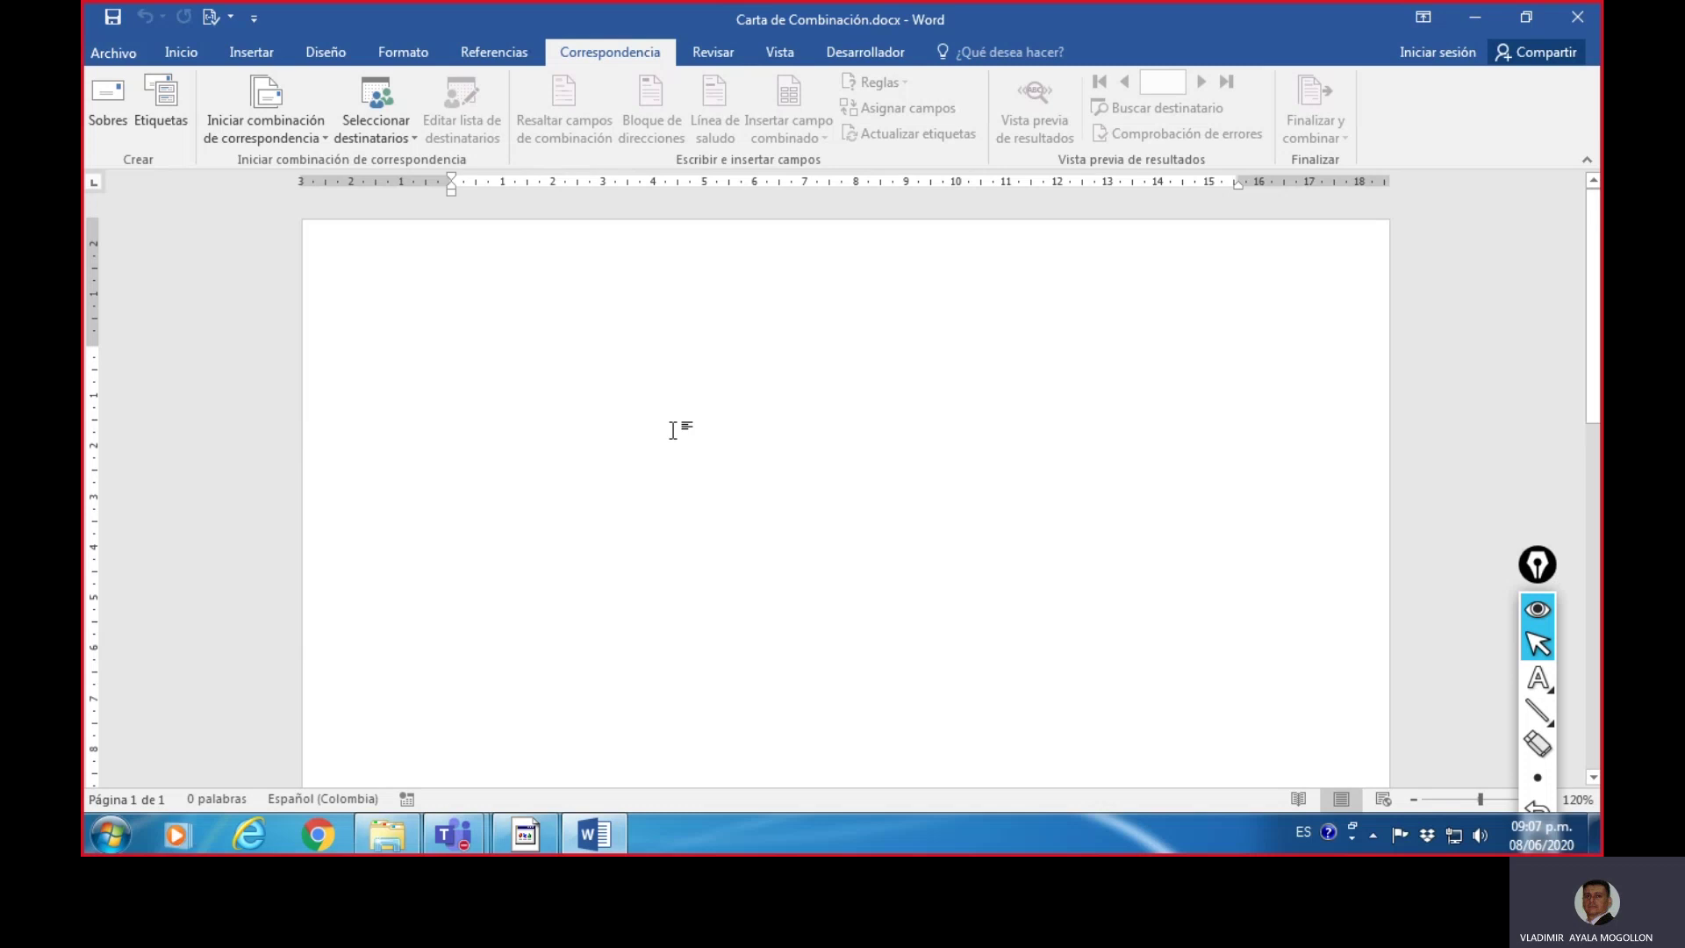
- Type the date line 'Bucaramanga 09 de junio de 2020' and a 'Respetado Ingeniero' greeting with the recipient's full name
{"action": "type", "text": "BUcara"}
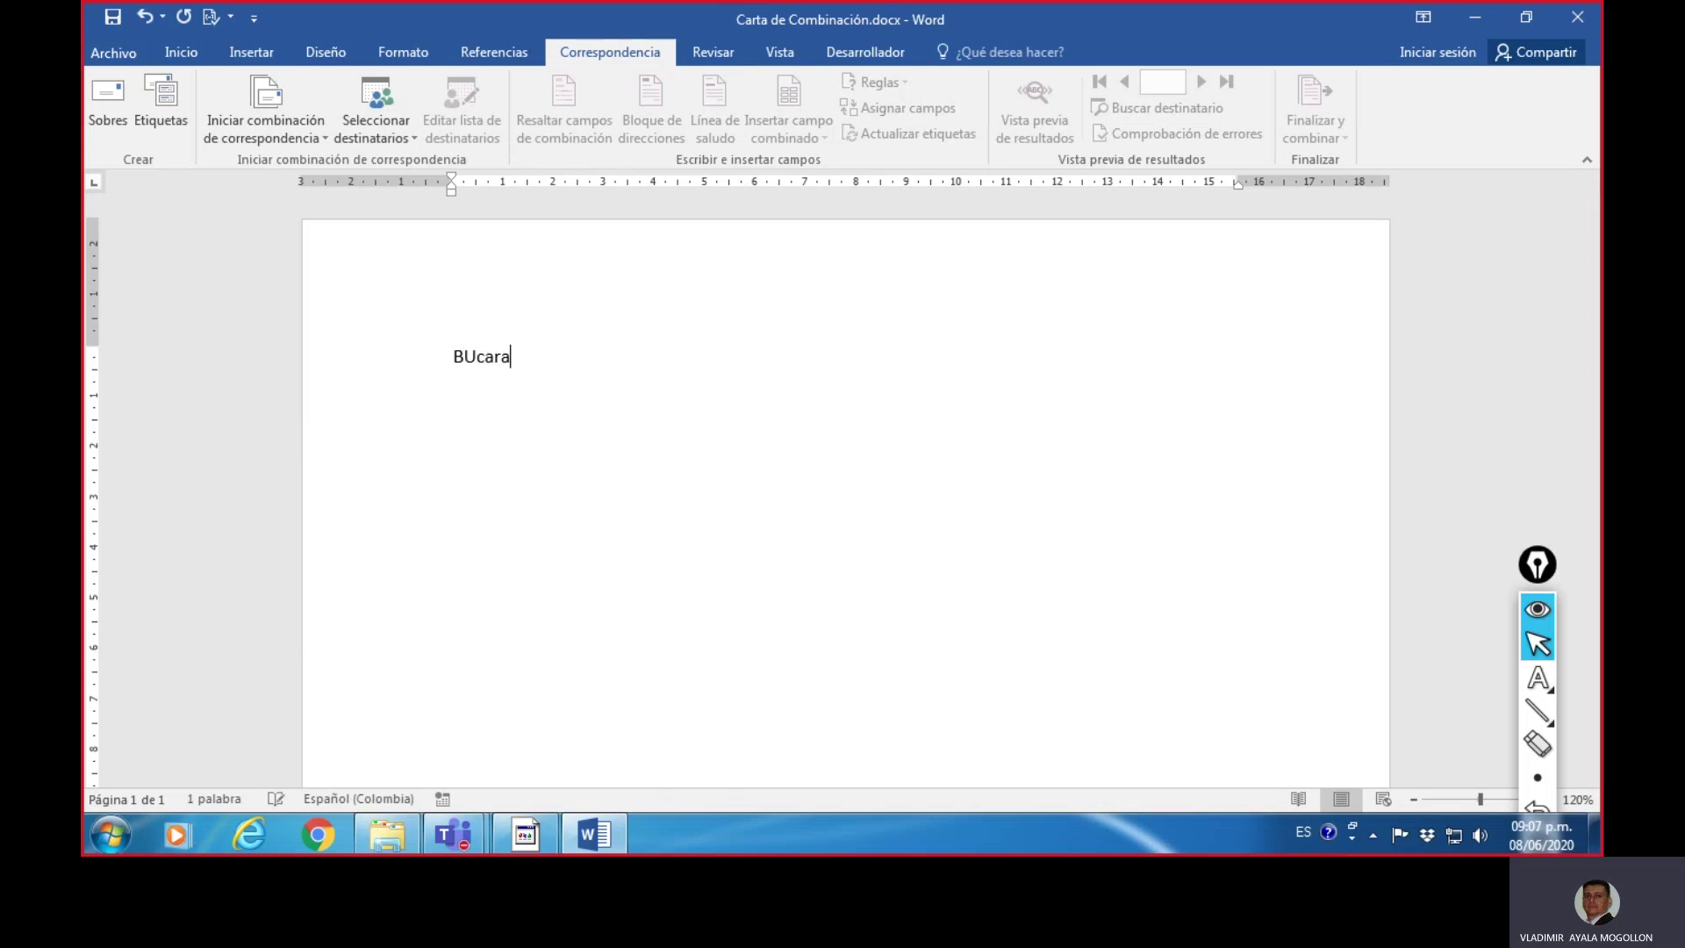
{"action": "type", "text": "na"}
{"action": "key", "text": "BackSpace"}
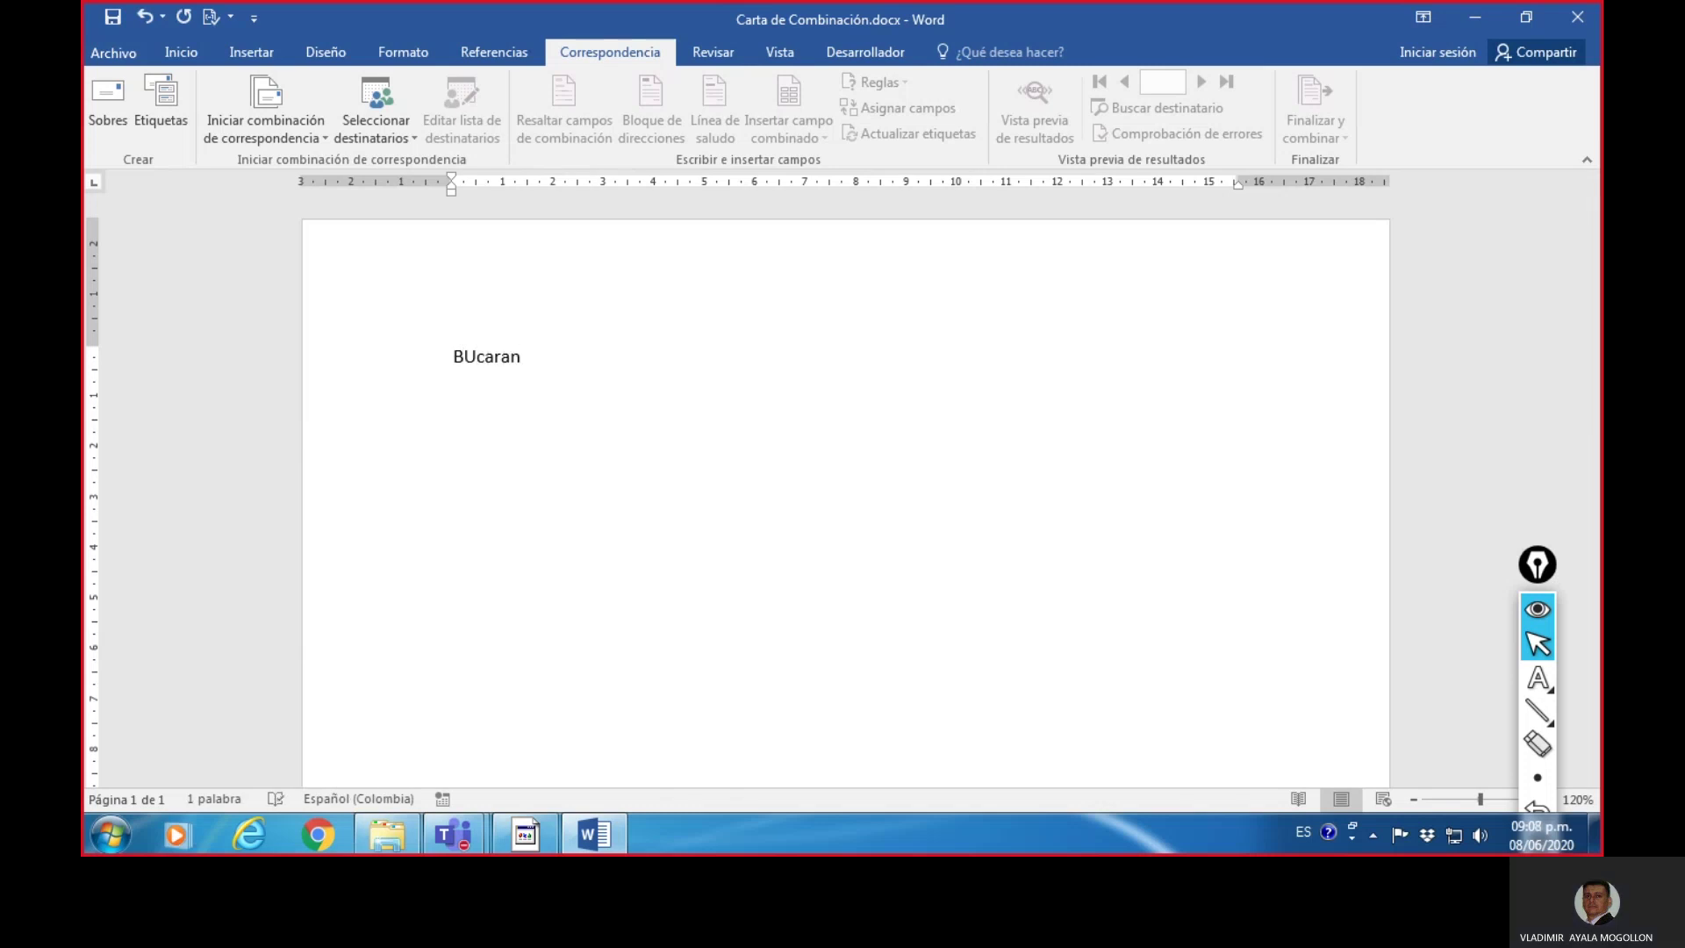
{"action": "key", "text": "BackSpace"}
{"action": "type", "text": "manga "}
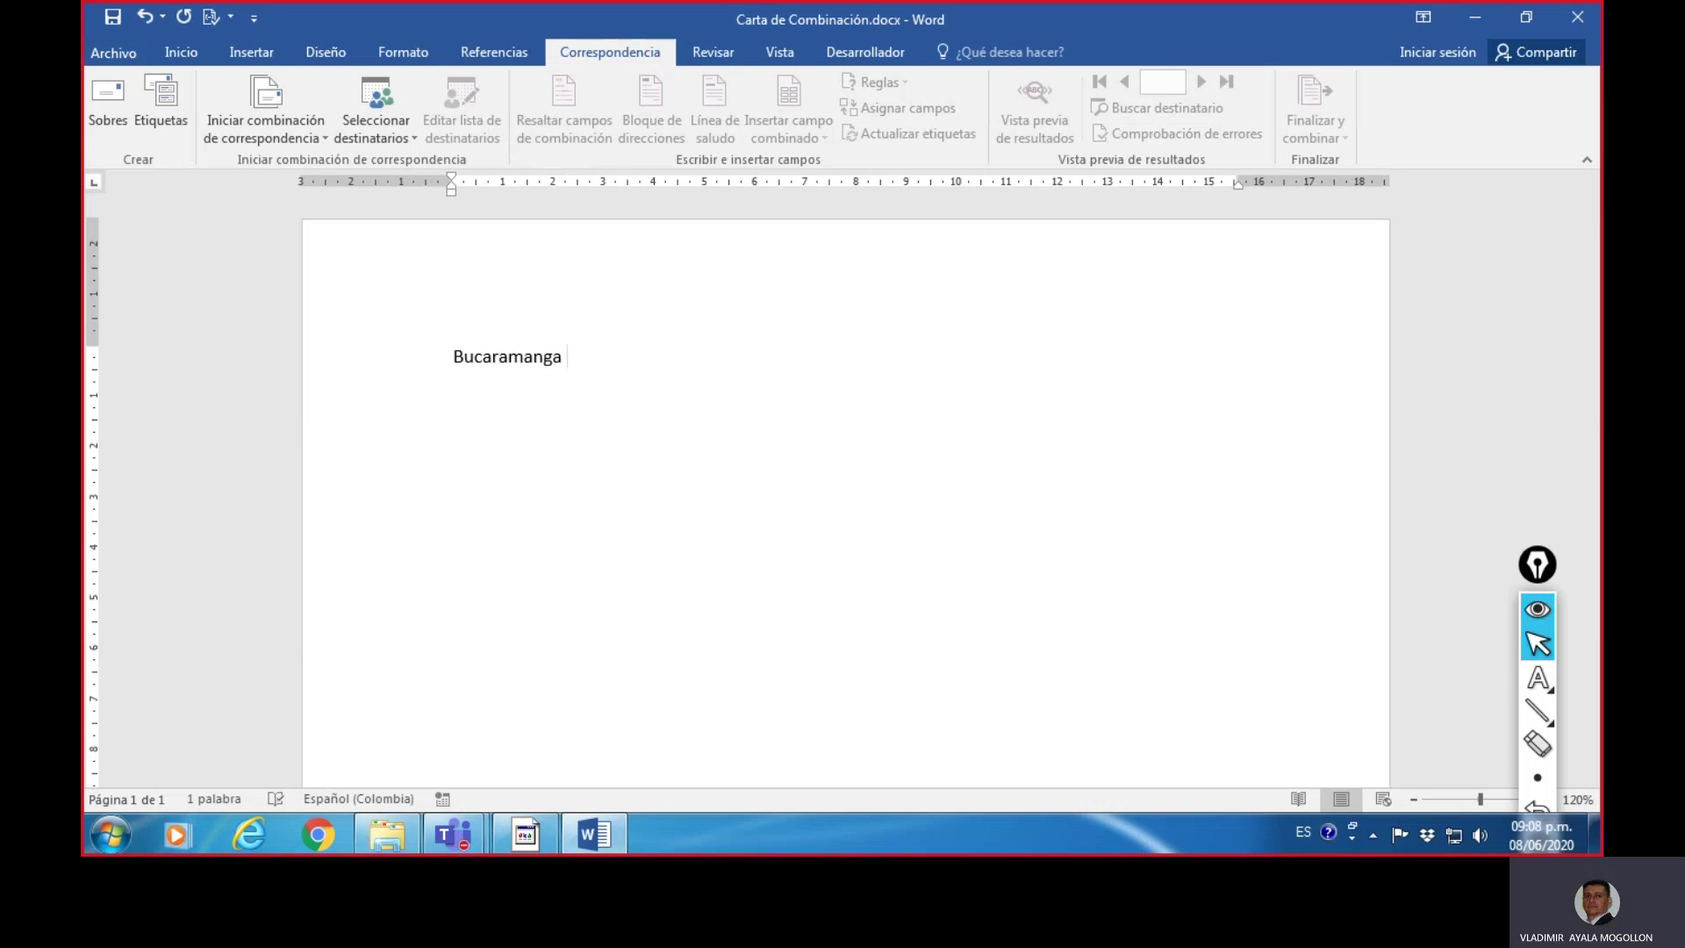
{"action": "type", "text": "09 de junio"}
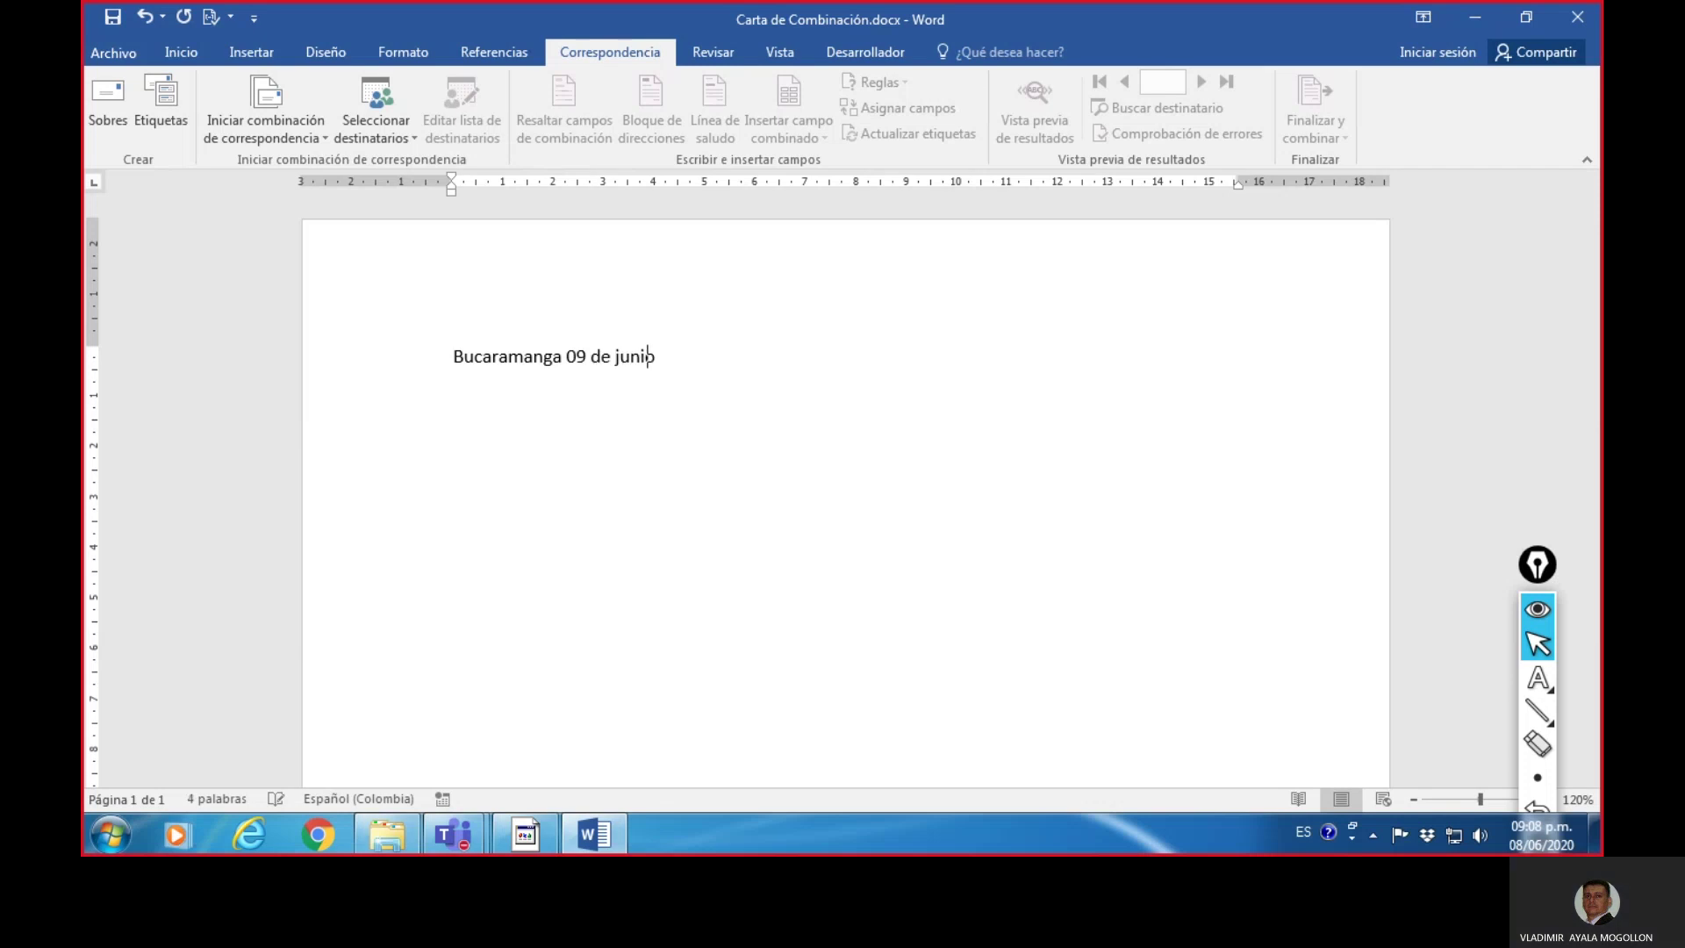
{"action": "type", "text": " de 2020"}
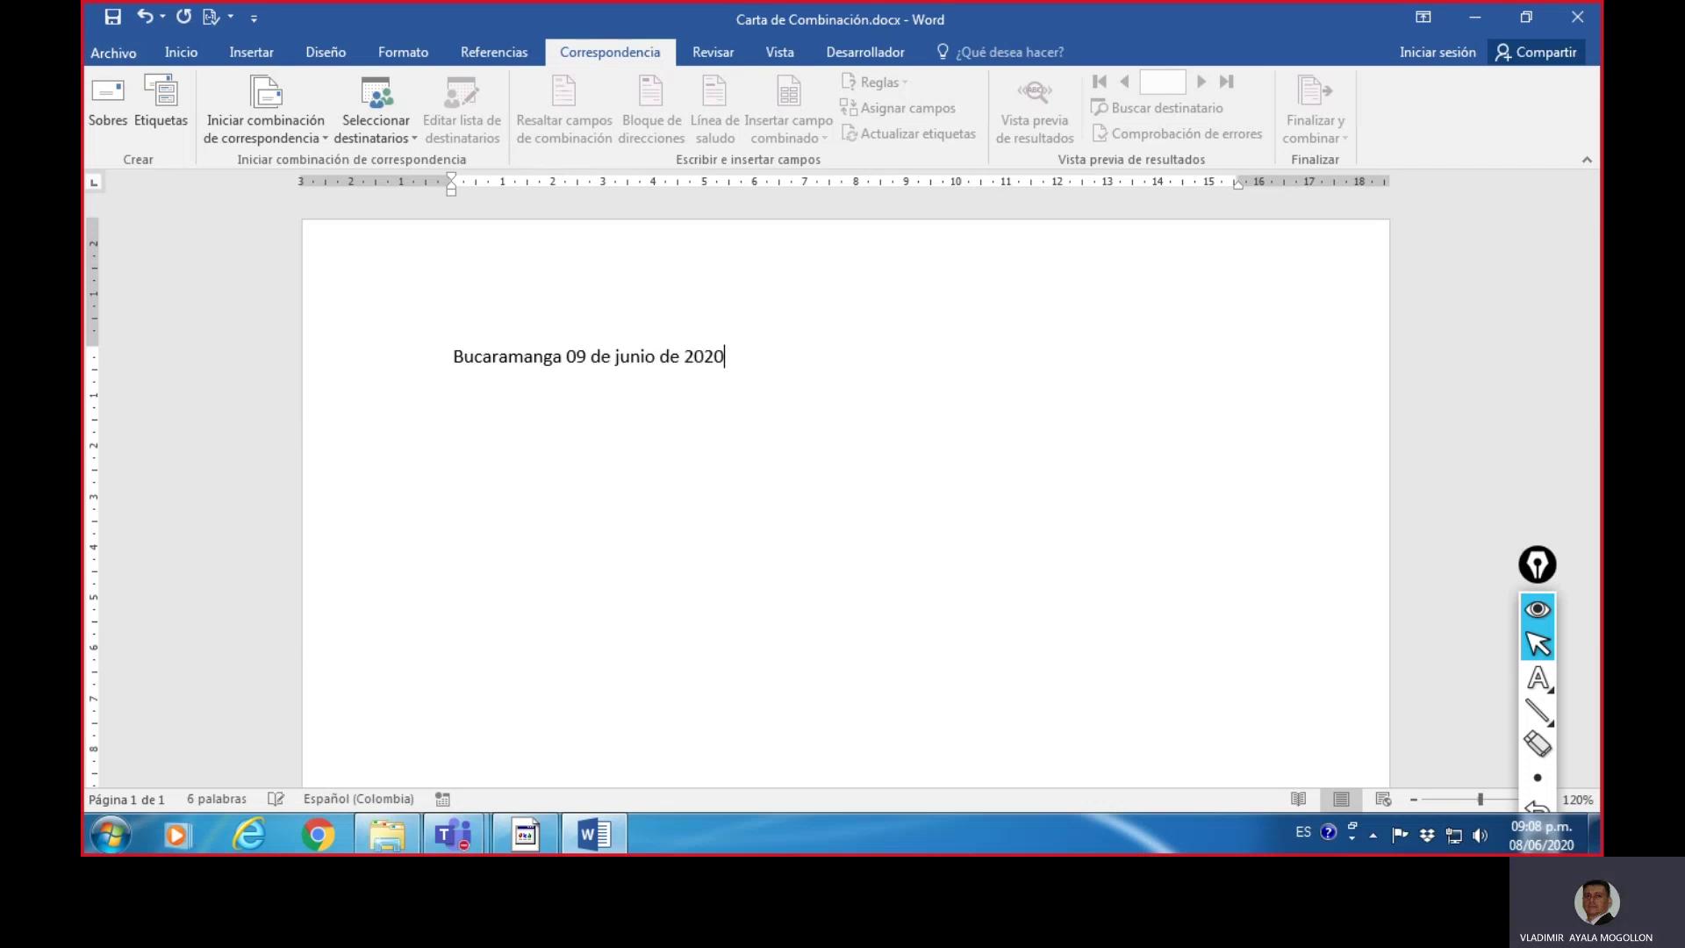
{"action": "key", "text": "Return"}
{"action": "type", "text": "Respetado In"}
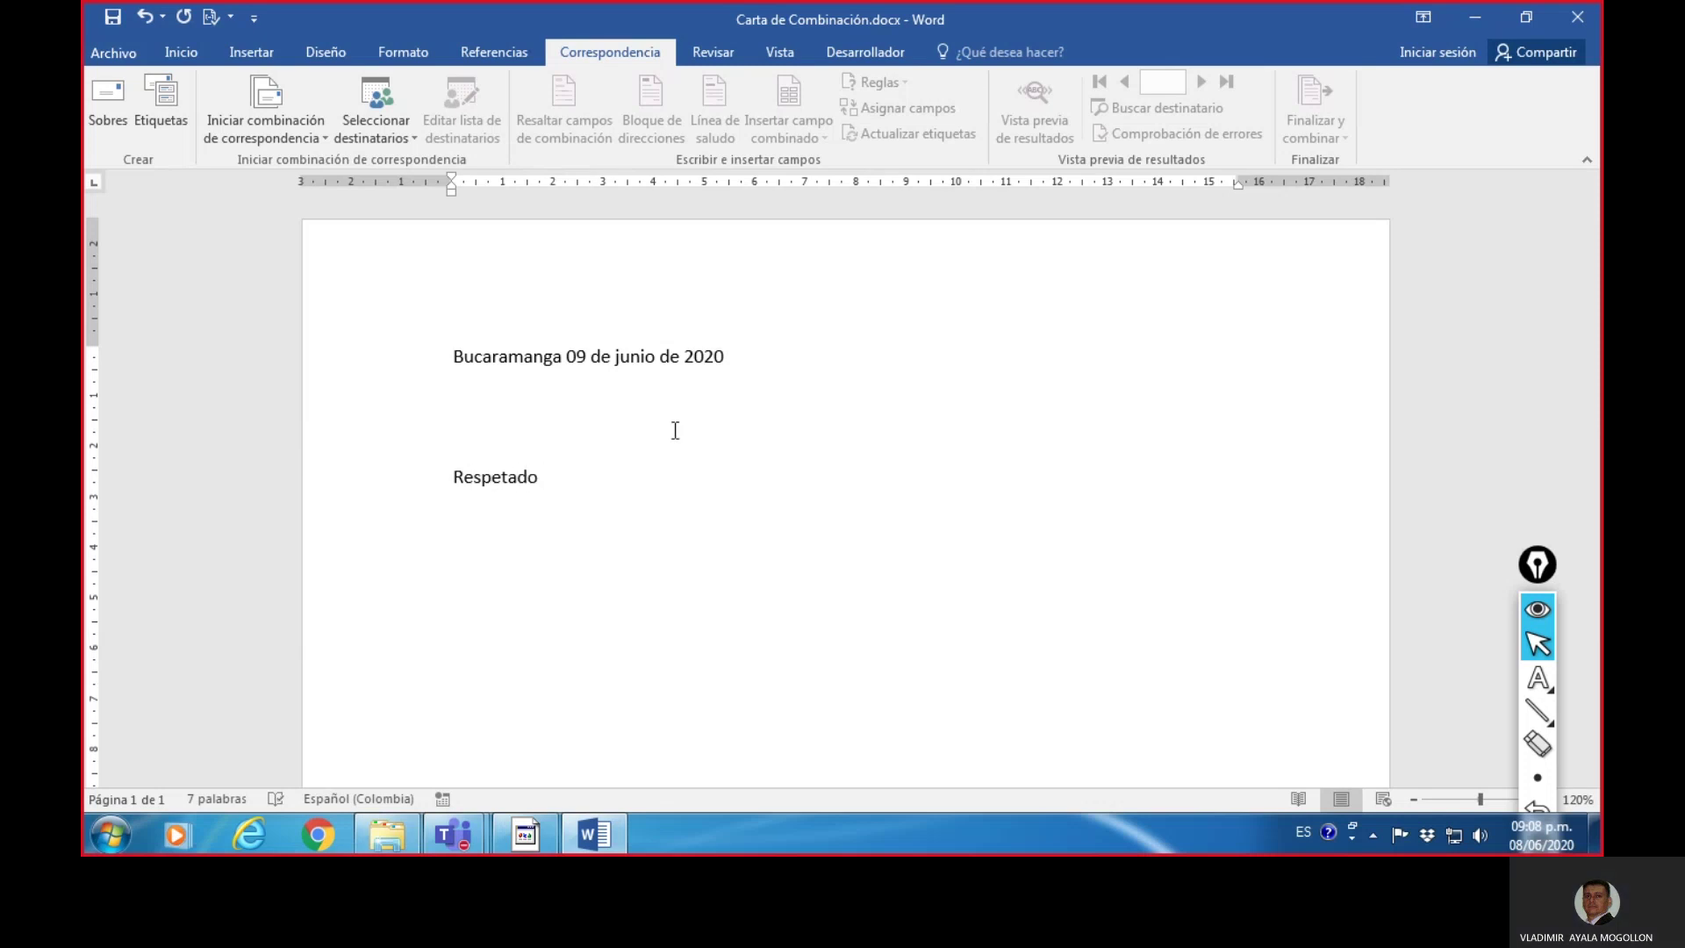
{"action": "type", "text": "genie"}
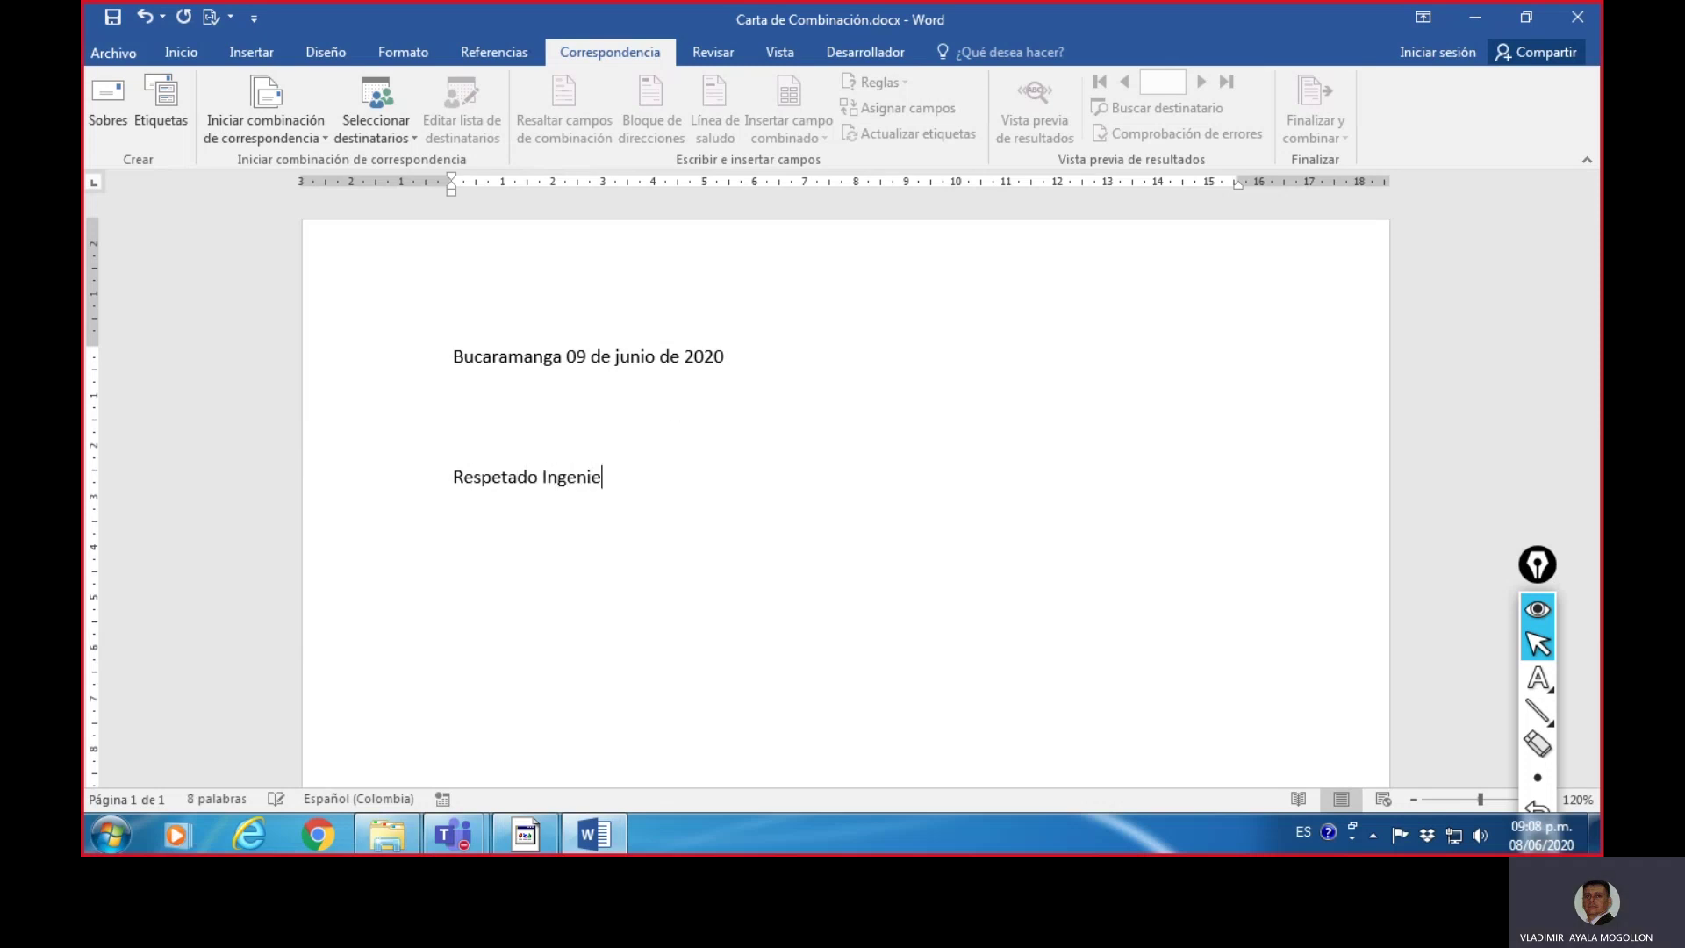
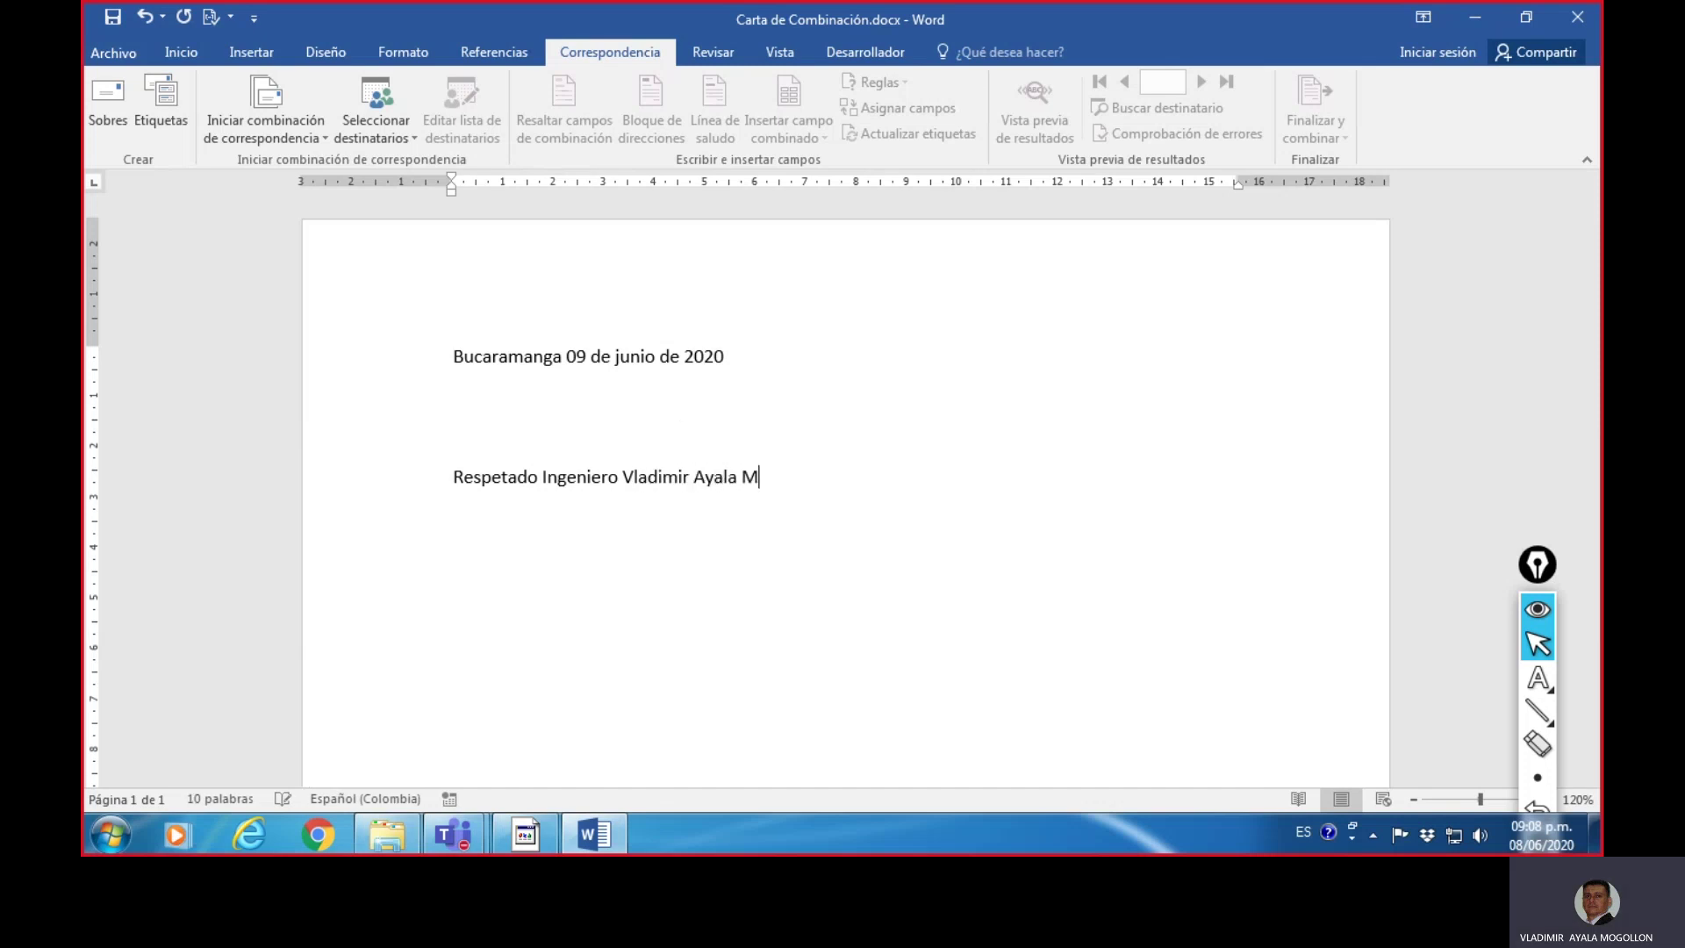
{"action": "left_click", "coordinate": [453, 477]}
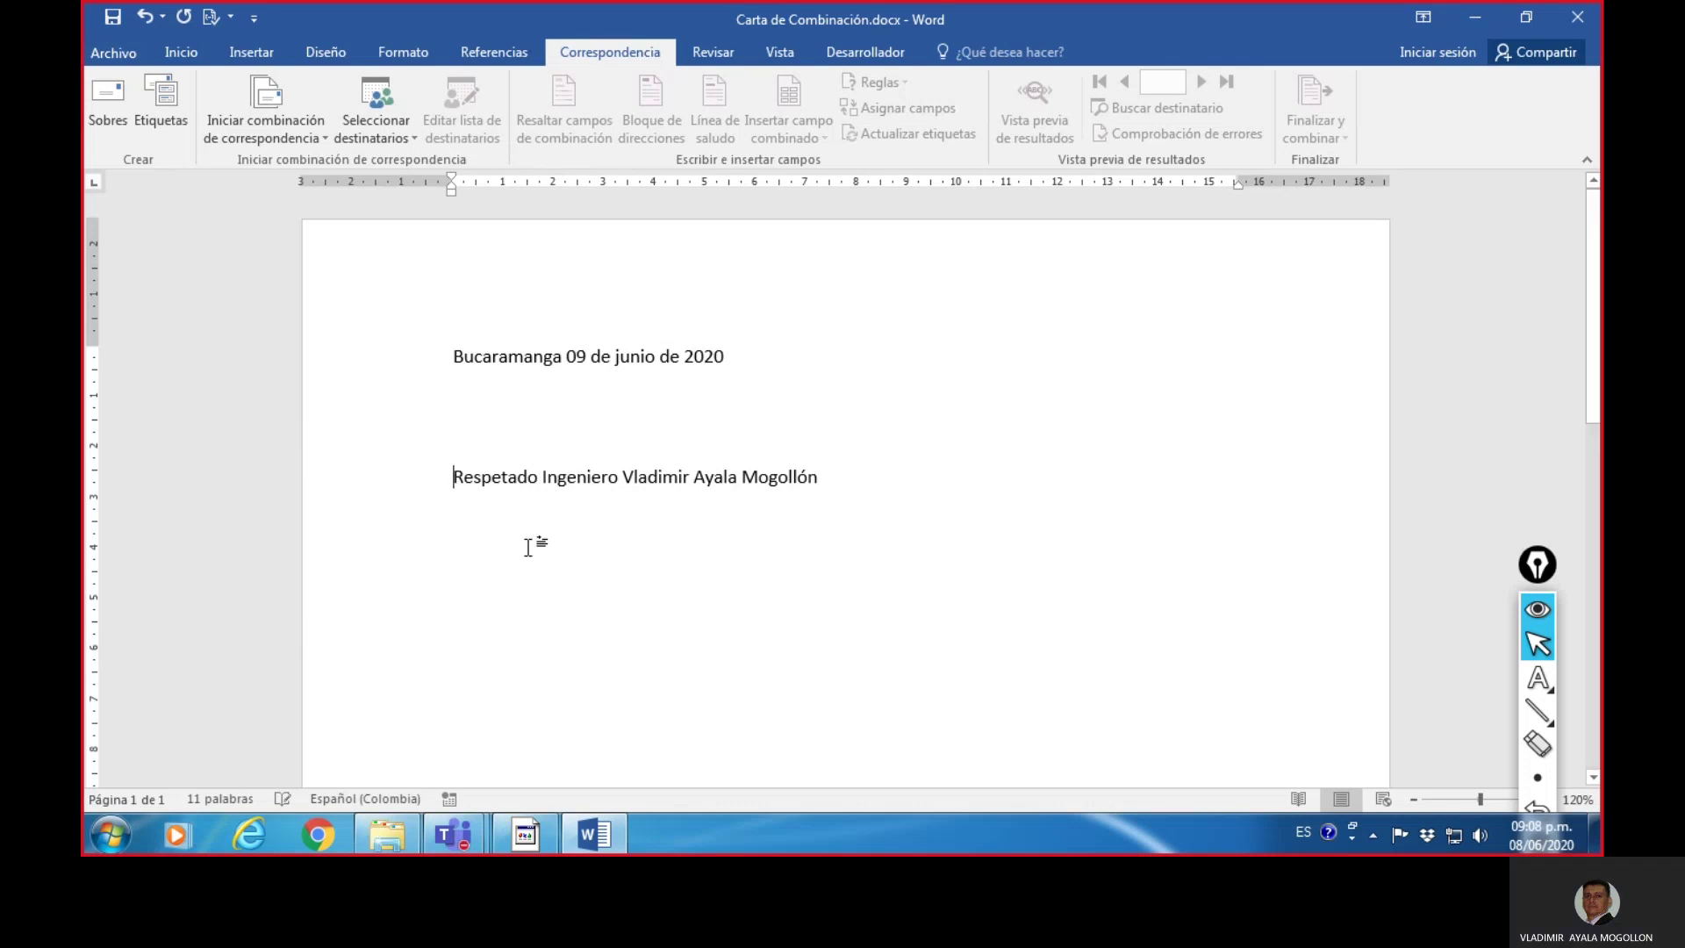
- Add blank lines around the greeting, begin the subject with 'Asunto:', and zoom to 130%
{"action": "key", "text": "Return"}
{"action": "key", "text": "Up"}
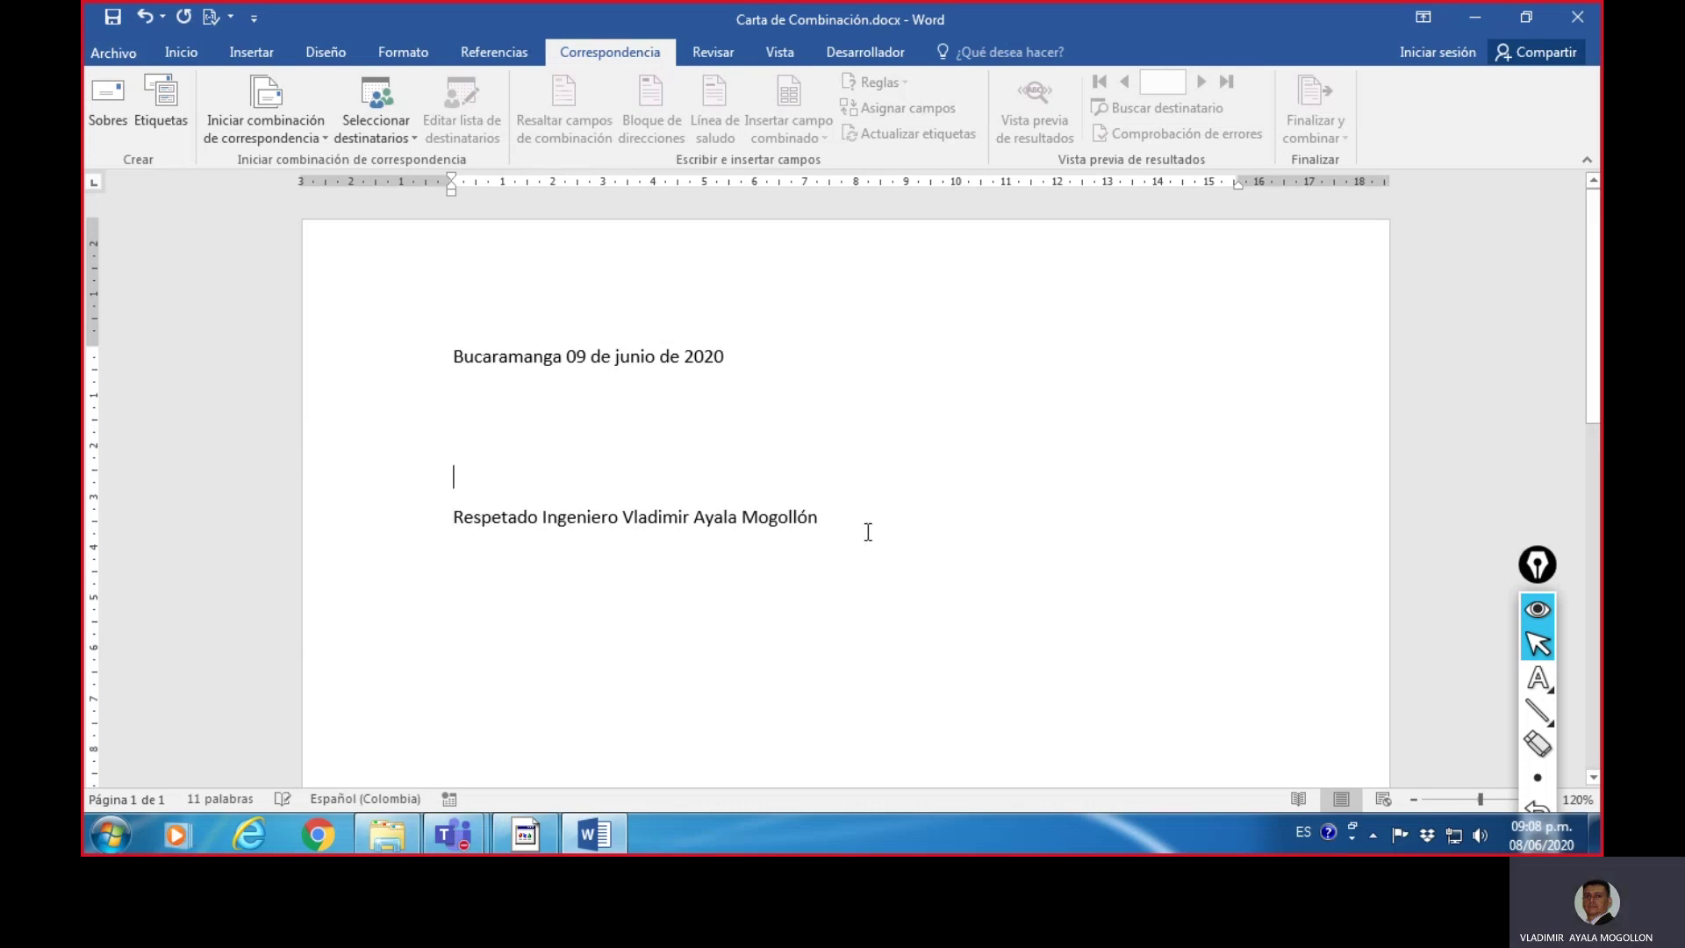
{"action": "left_click", "coordinate": [847, 527]}
{"action": "key", "text": "Return"}
{"action": "key", "text": "Return"}
{"action": "key", "text": "Return"}
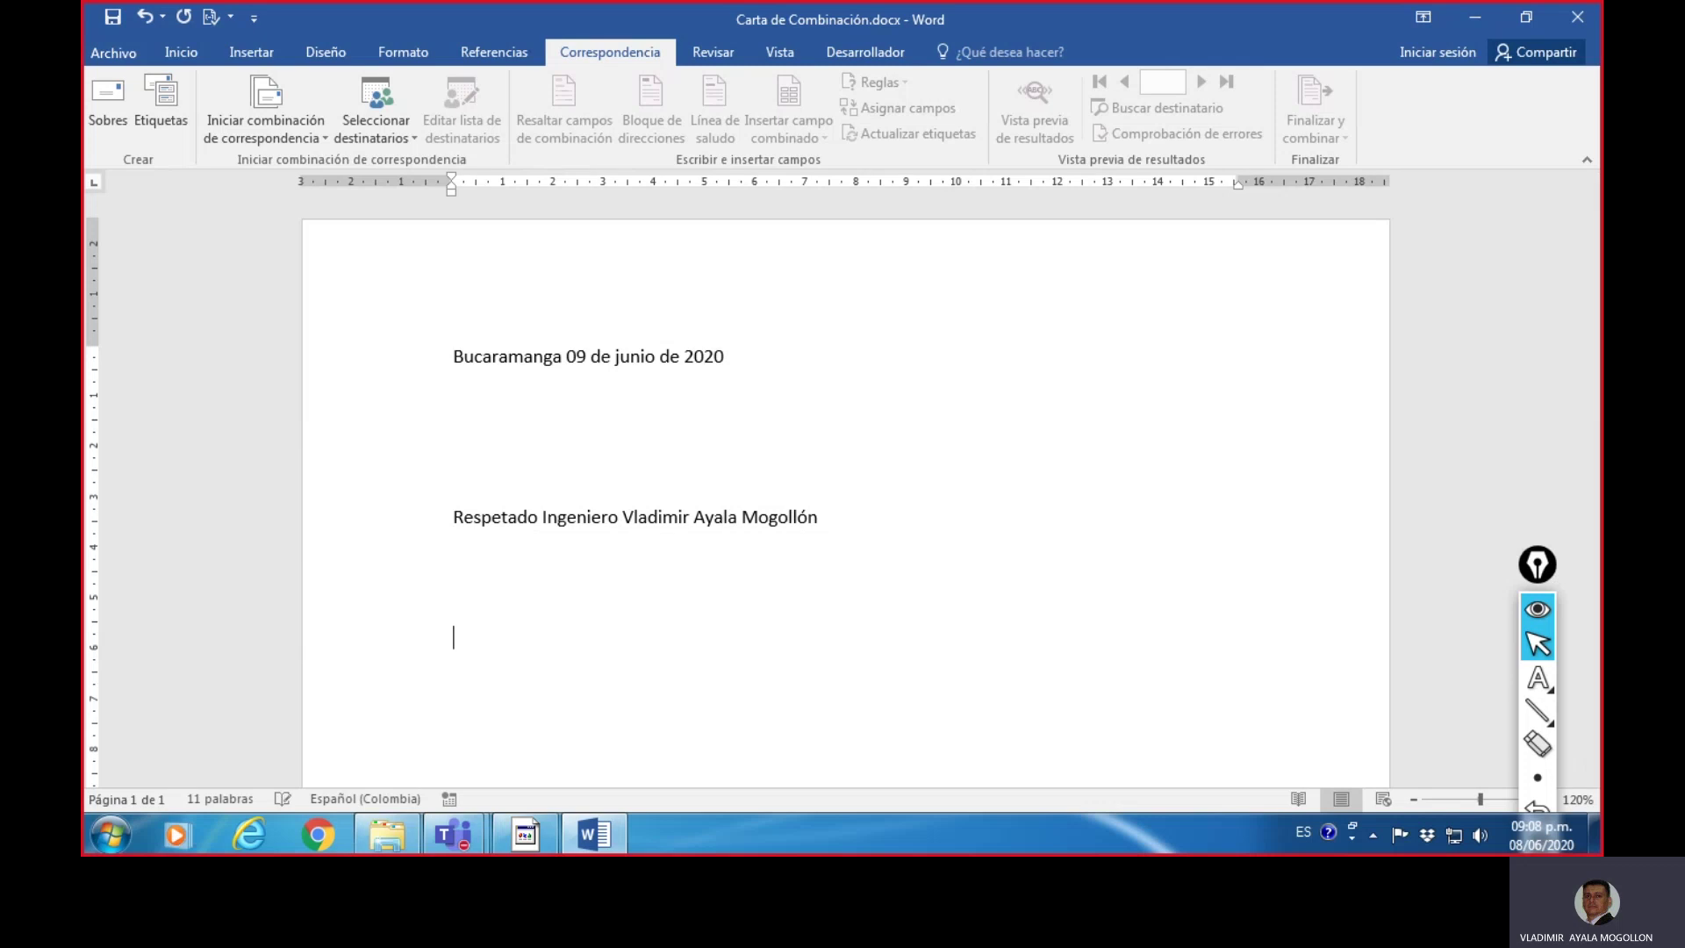
{"action": "type", "text": "Asunto:"}
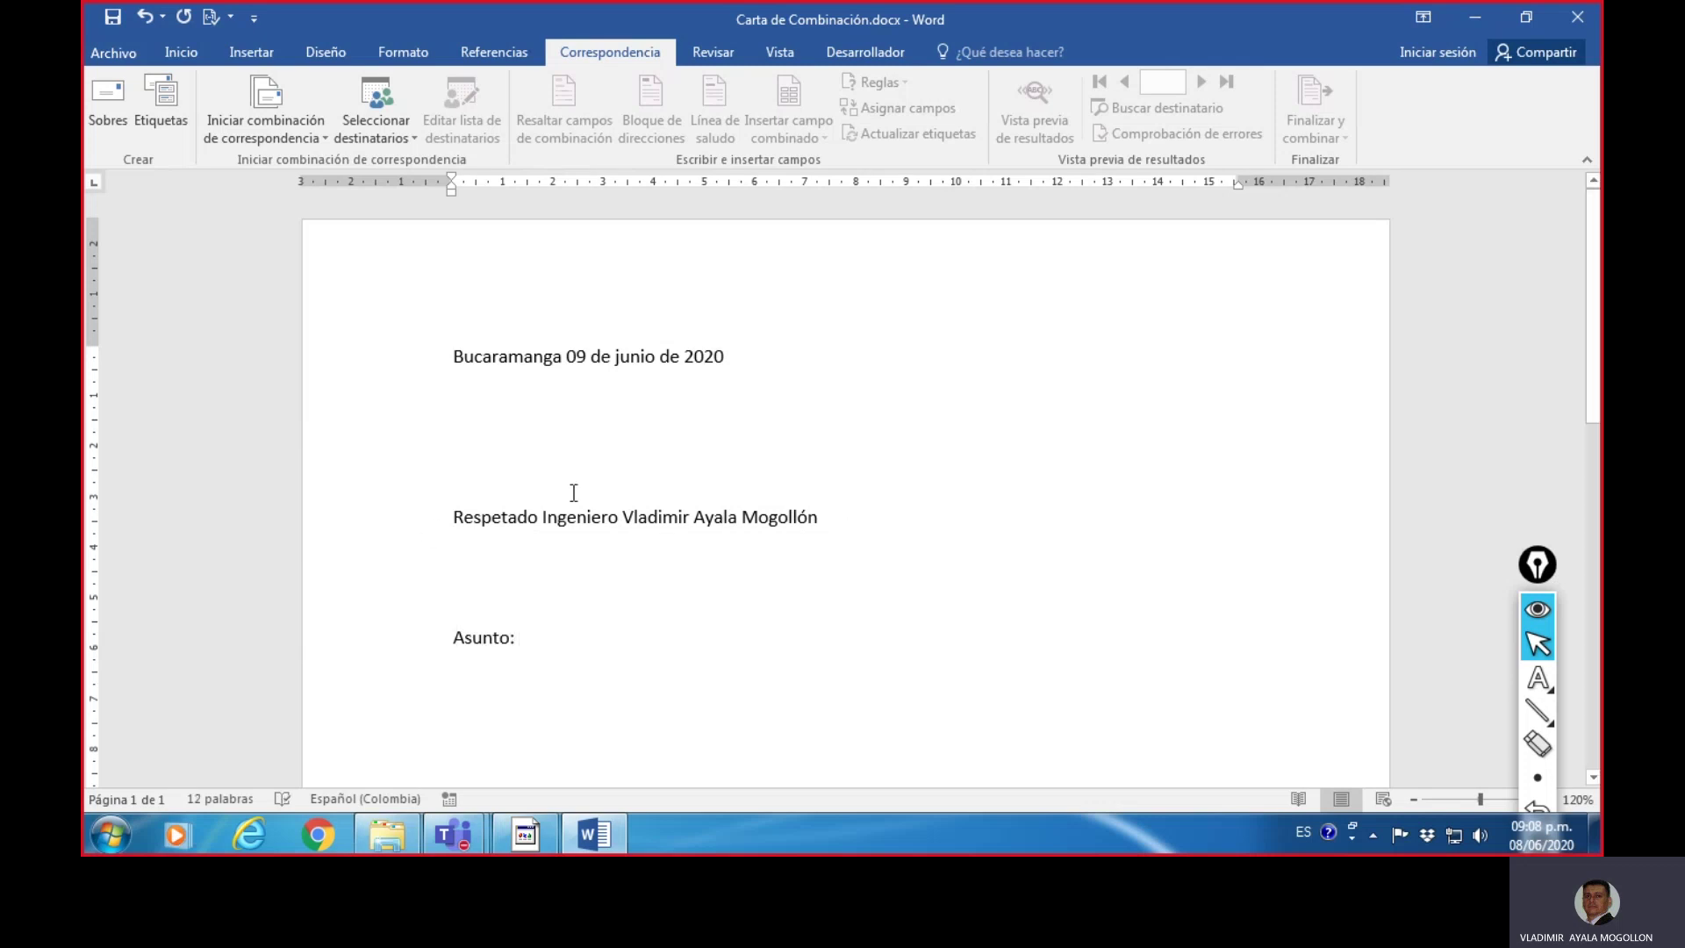
{"action": "scroll", "coordinate": [729, 548], "scroll_direction": "down", "scroll_amount": 3}
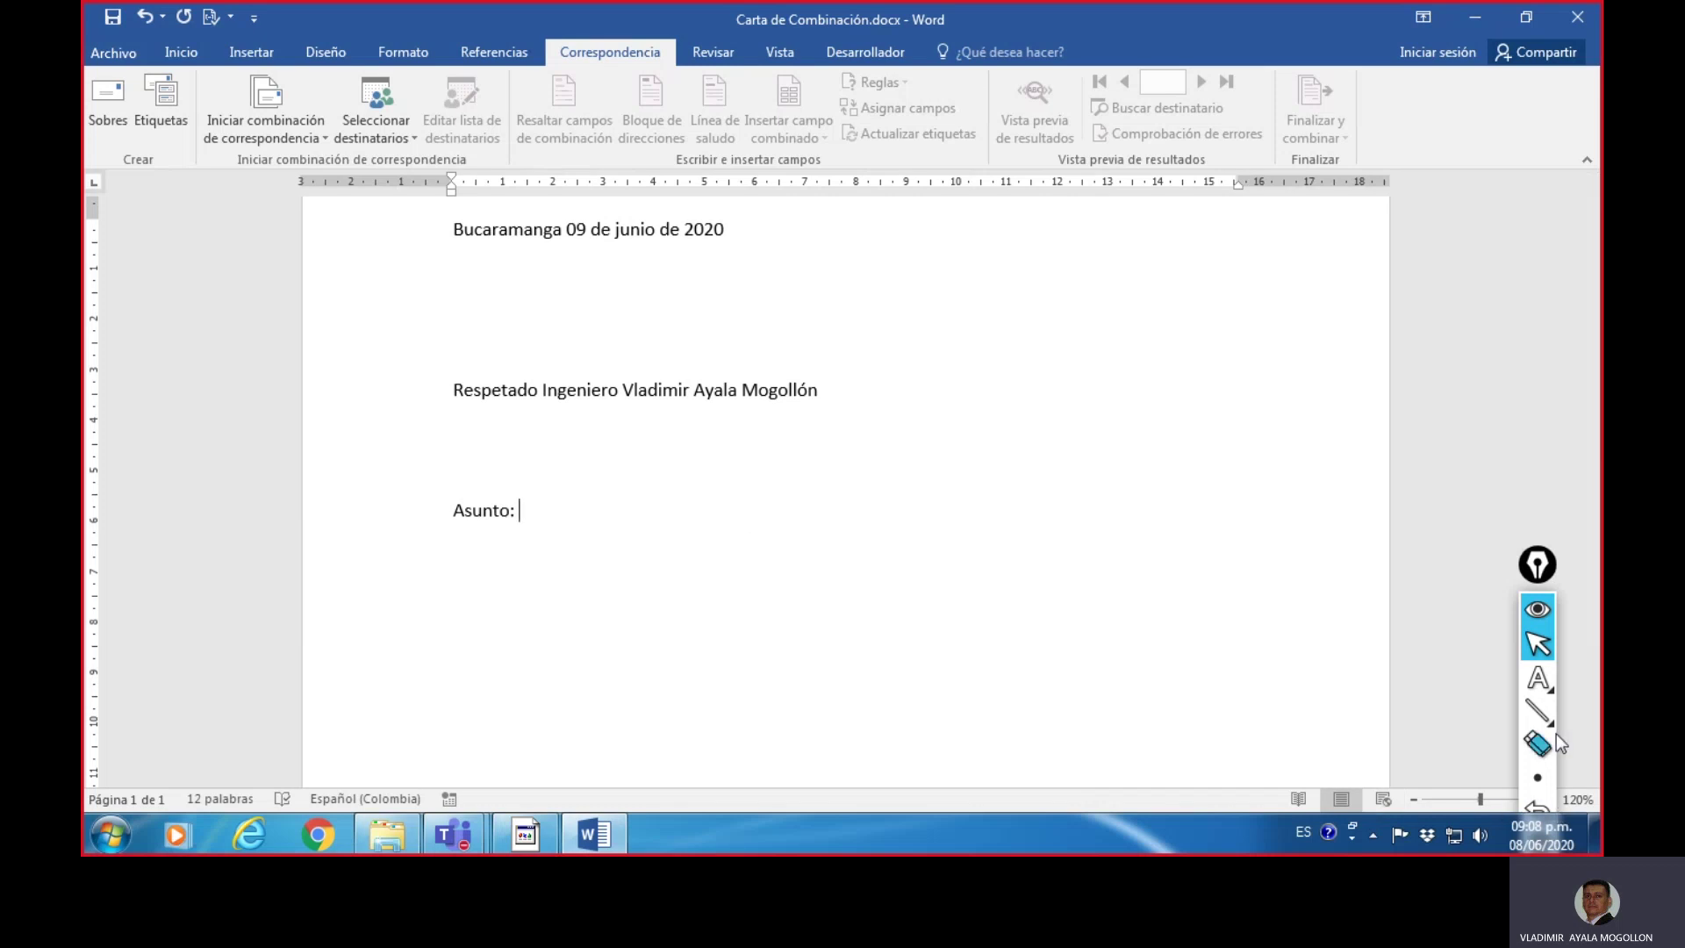
{"action": "left_click", "coordinate": [1538, 643]}
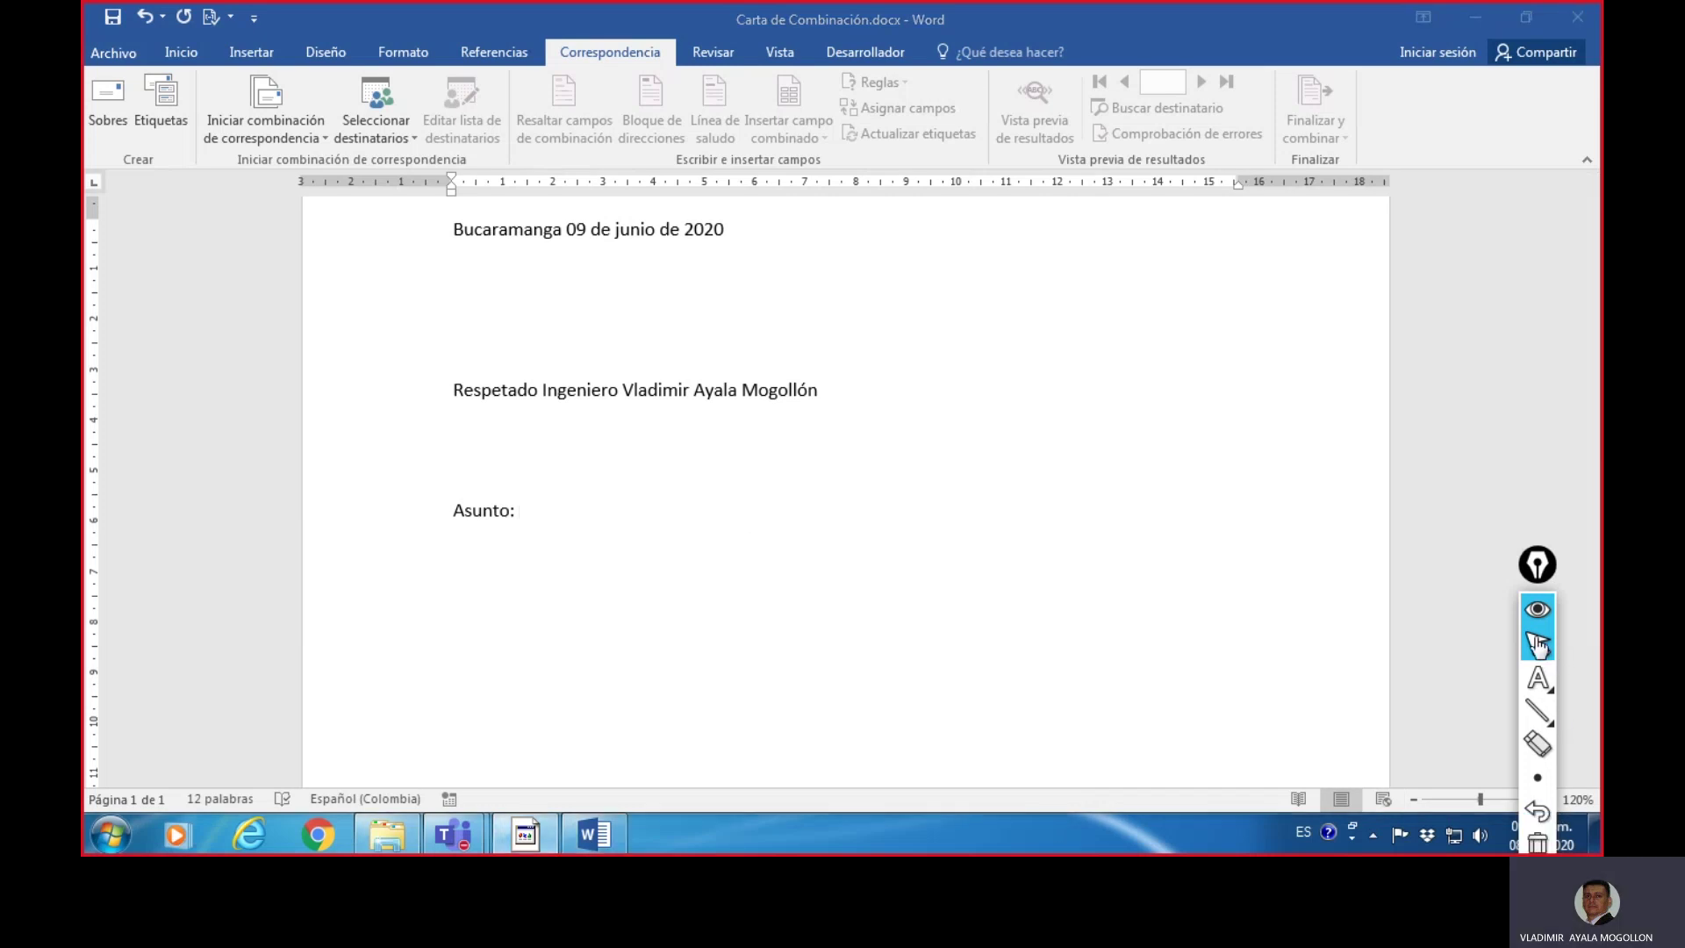
{"action": "left_click", "coordinate": [1537, 610]}
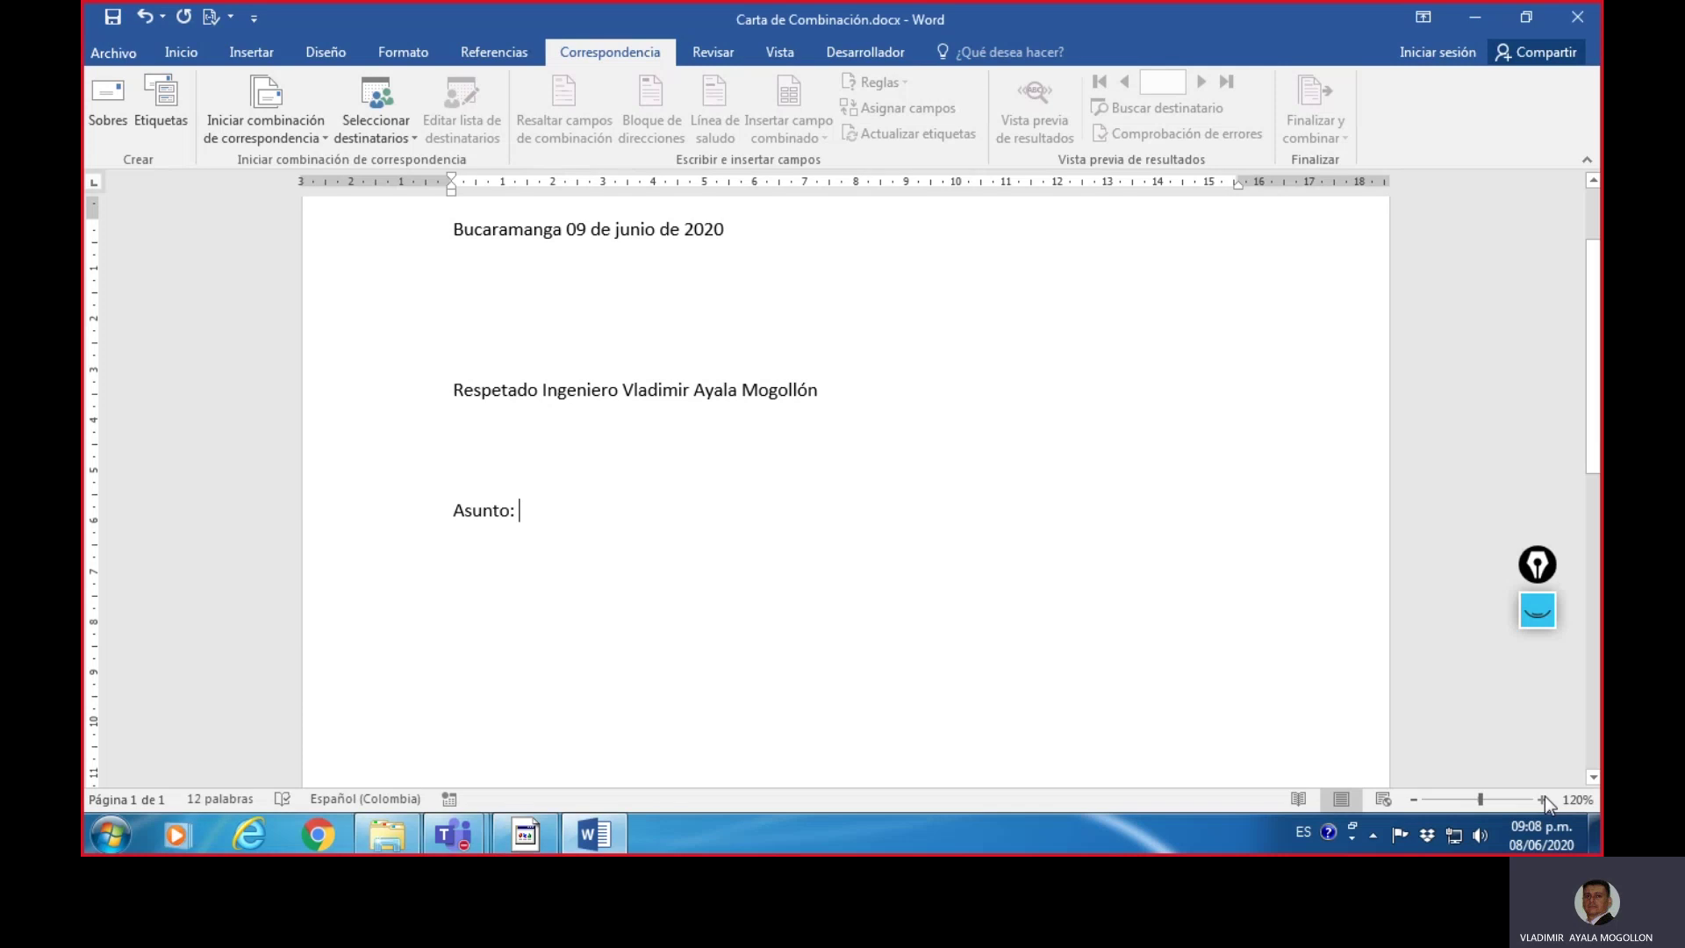
{"action": "left_click", "coordinate": [1542, 800]}
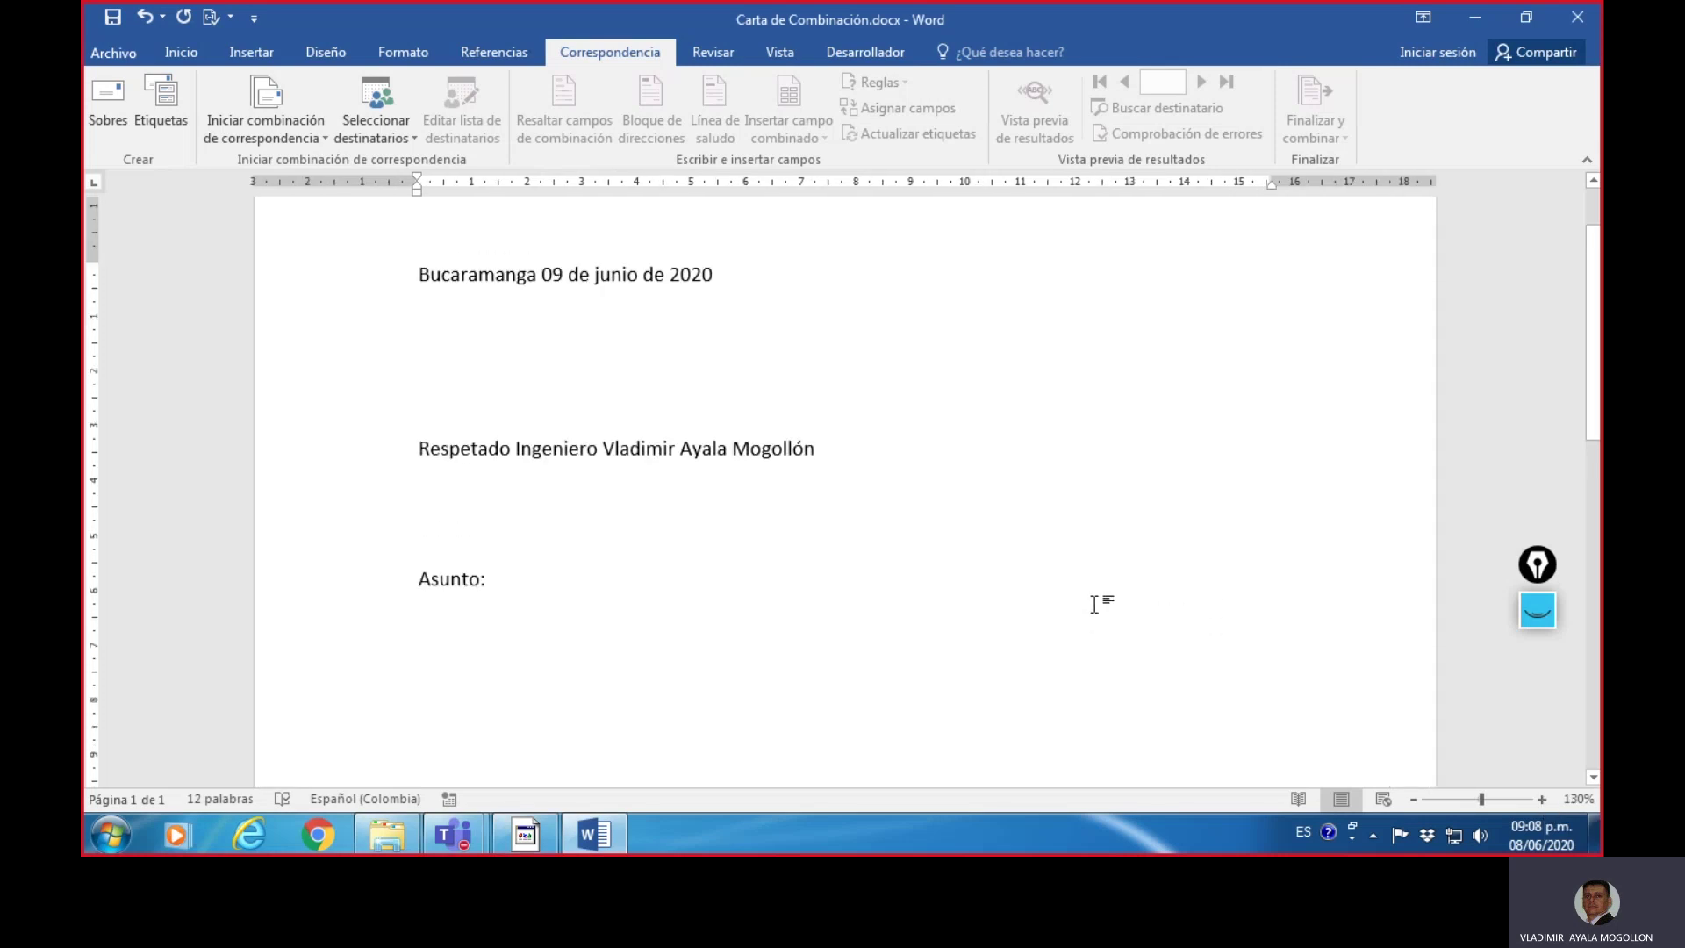
- Complete the subject as 'Asunto: Listado de empleados.' and start an empty line below it
{"action": "type", "text": "Listado de"}
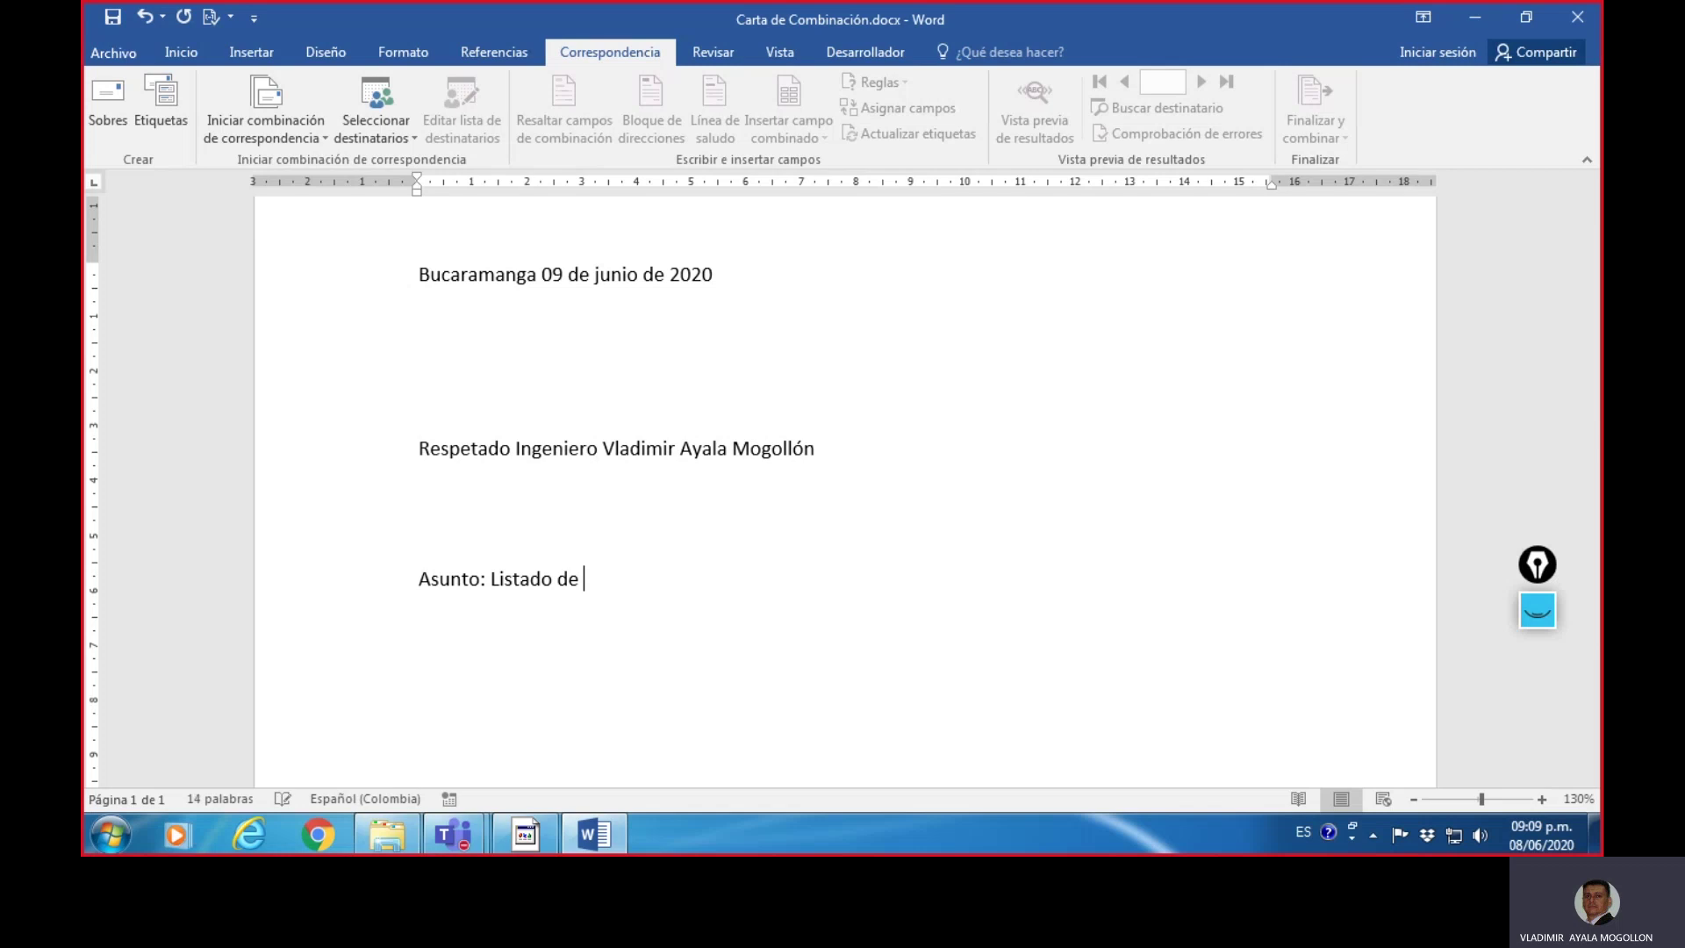
{"action": "type", "text": " emp"}
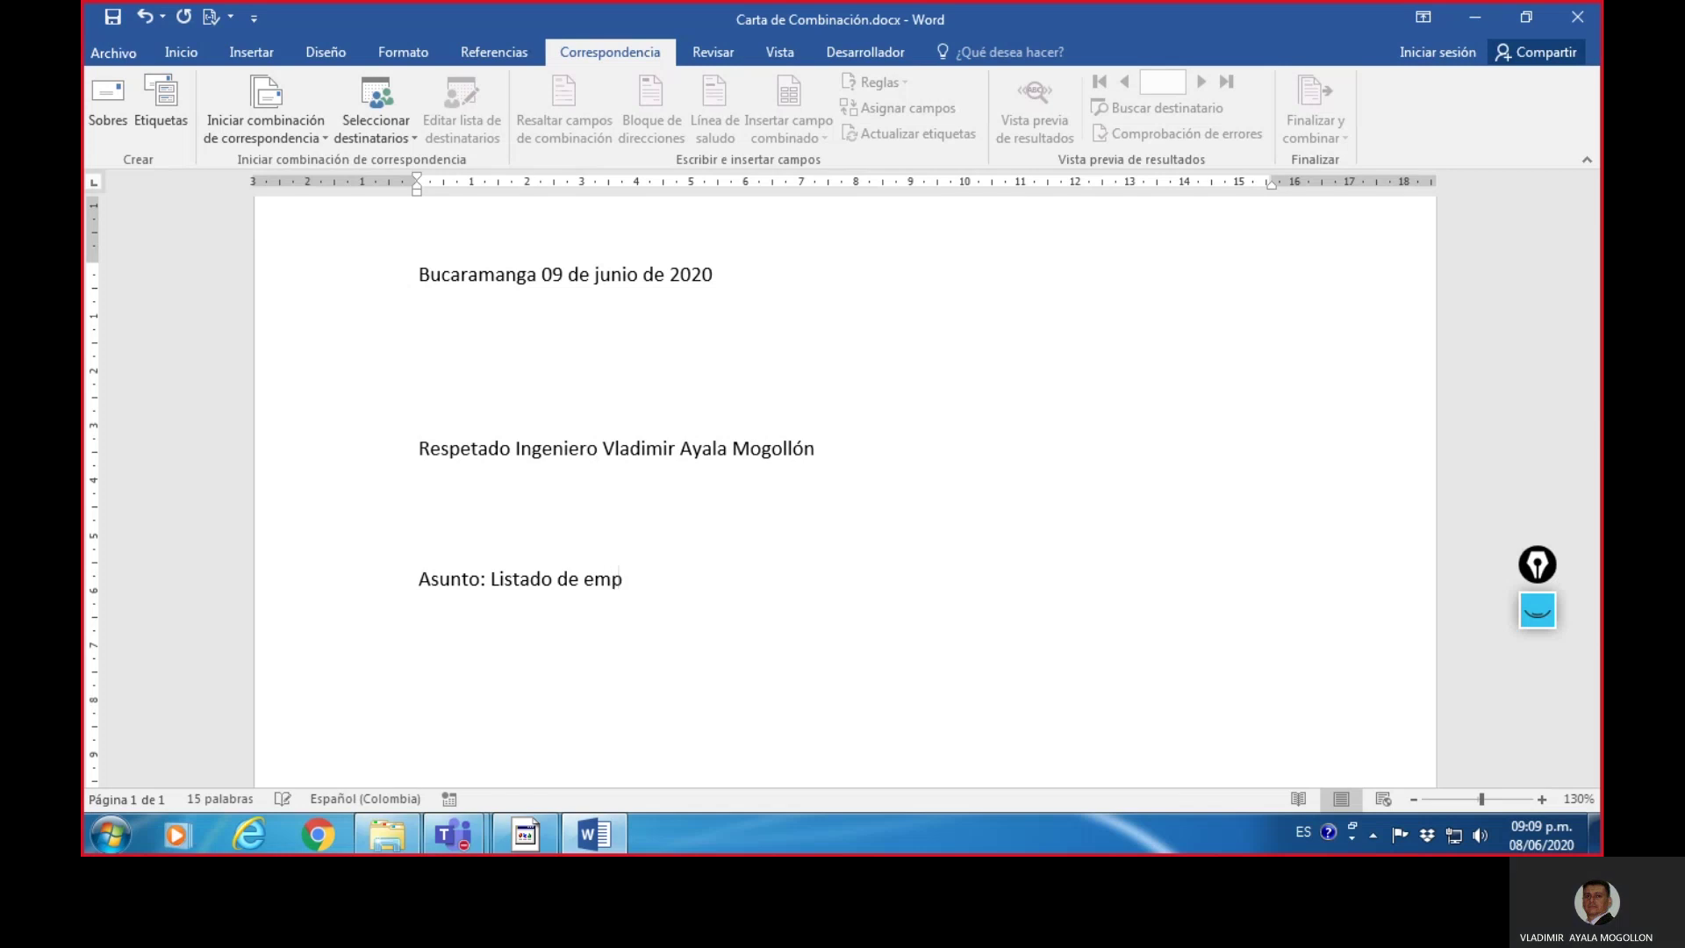
{"action": "type", "text": "leados"}
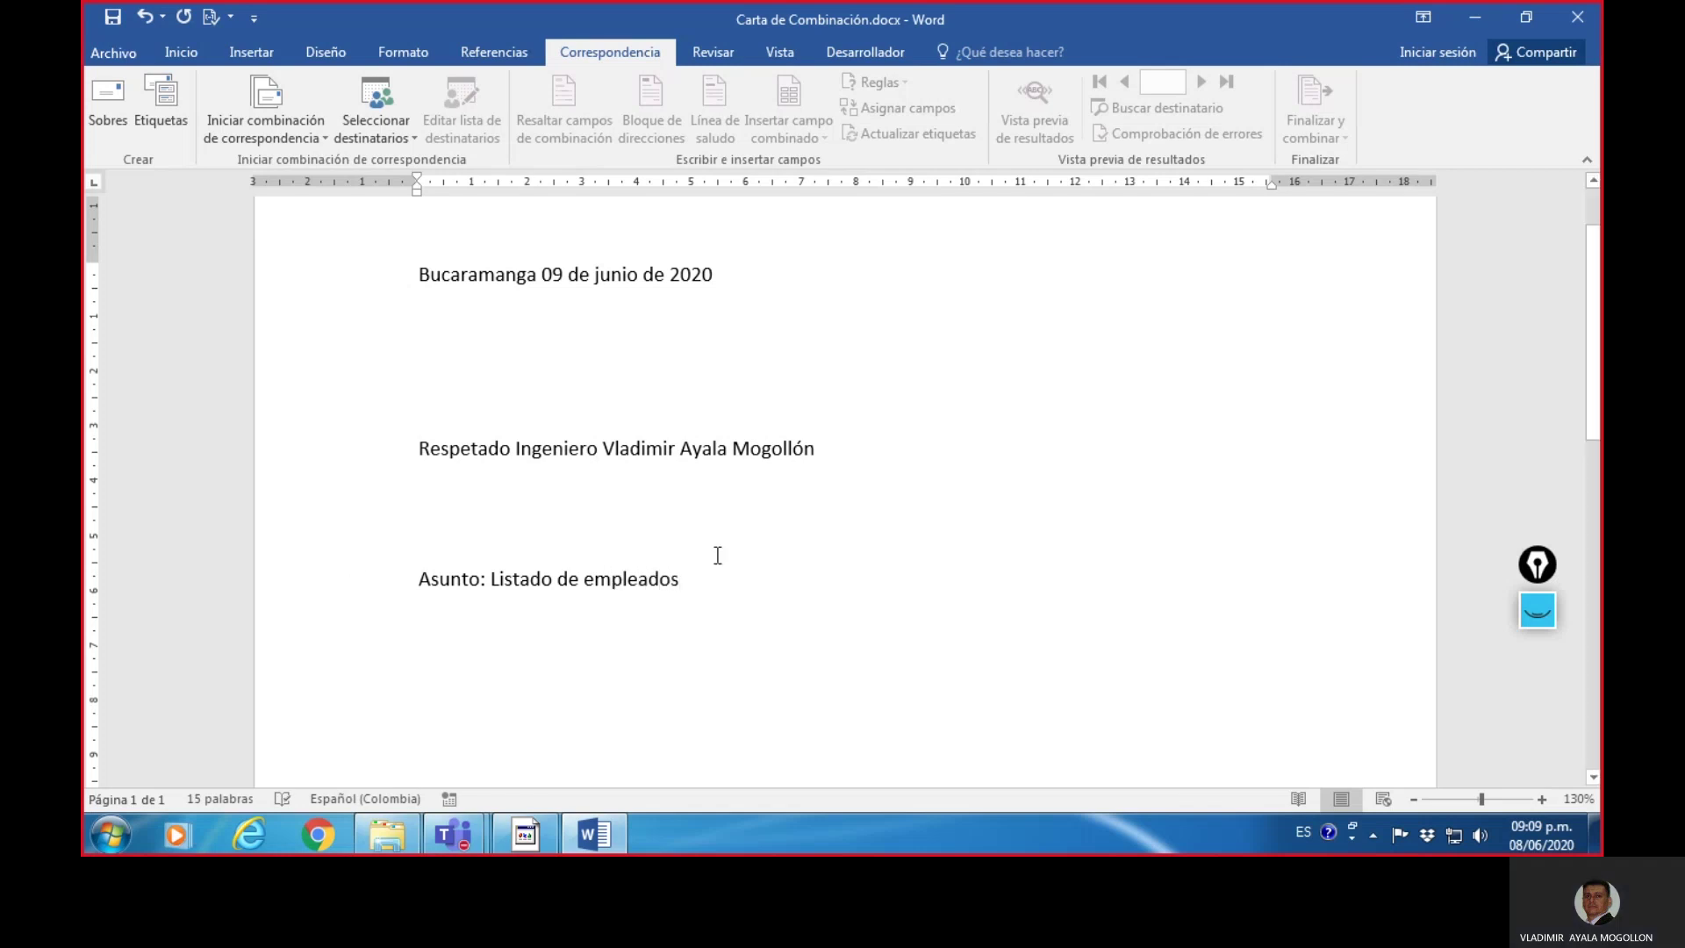
{"action": "scroll", "coordinate": [728, 577], "scroll_direction": "down", "scroll_amount": 1}
{"action": "type", "text": "."}
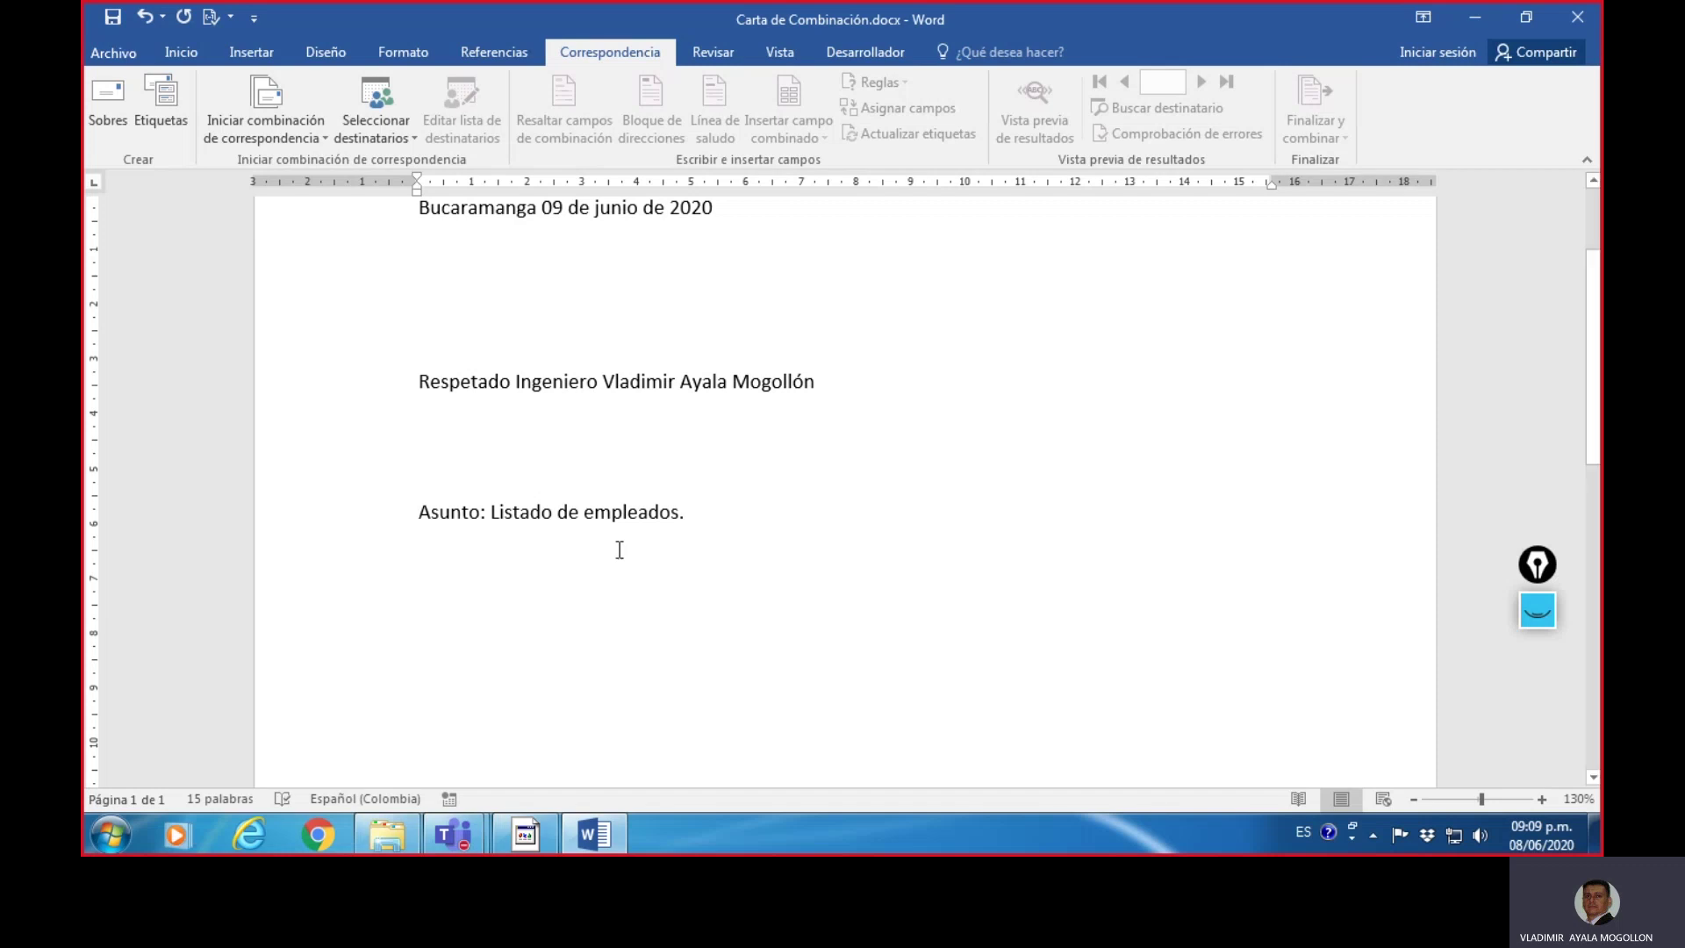
{"action": "scroll", "coordinate": [798, 580], "scroll_direction": "up", "scroll_amount": 3}
{"action": "scroll", "coordinate": [800, 545], "scroll_direction": "down", "scroll_amount": 3}
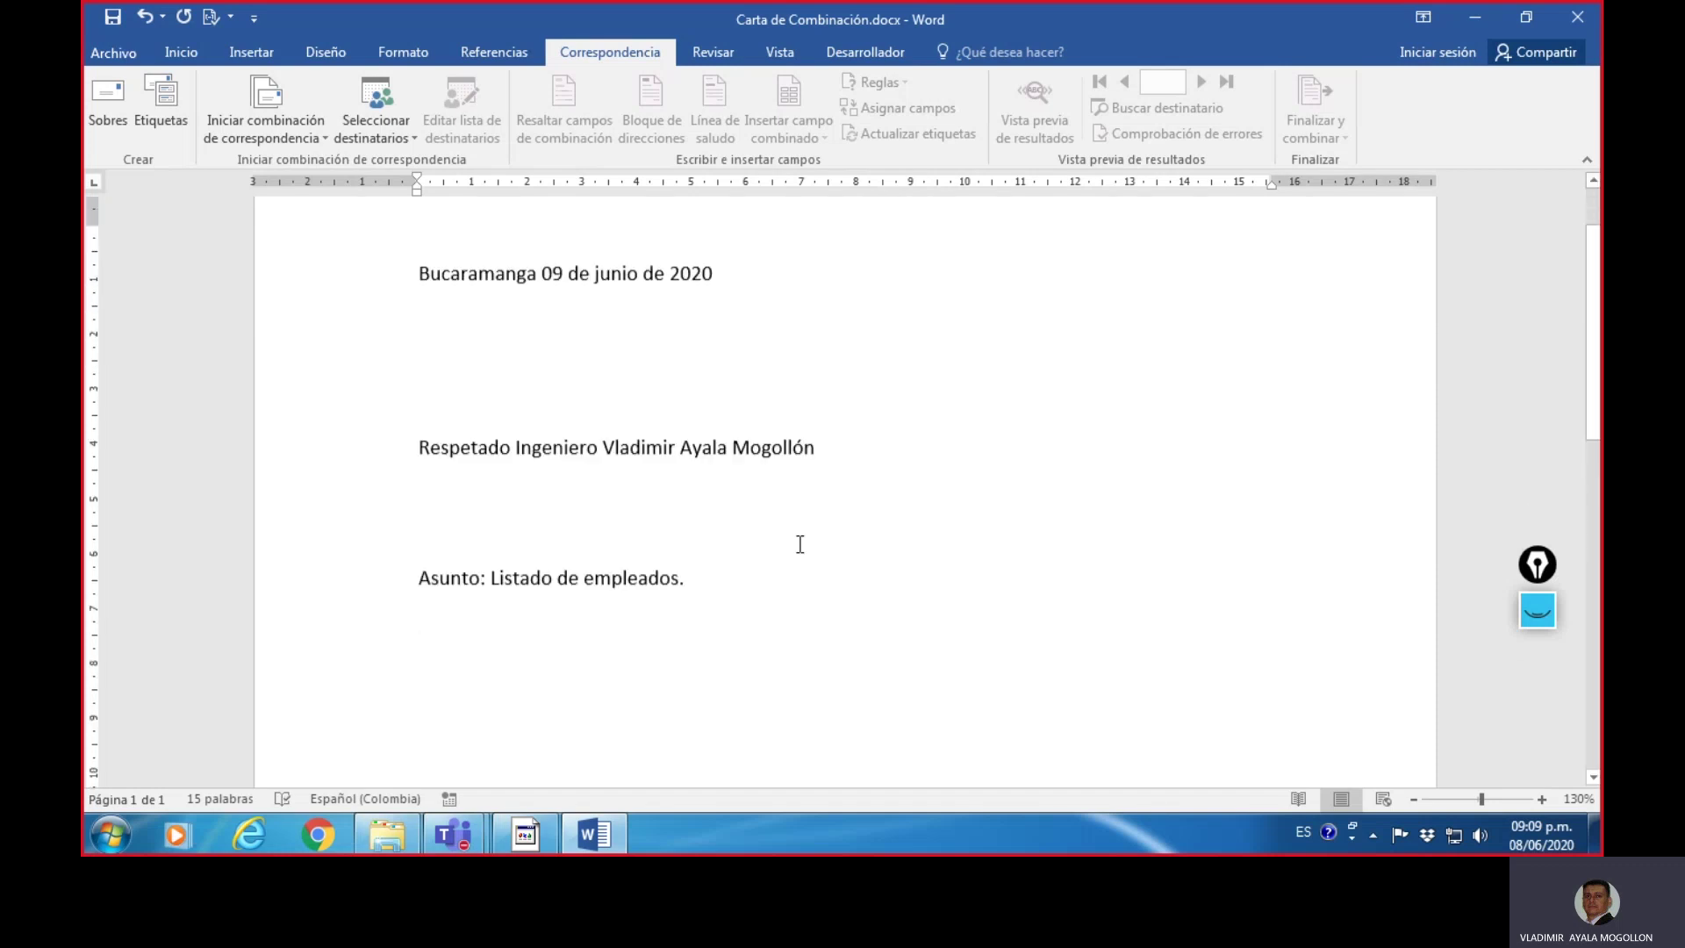
{"action": "key", "text": "Return"}
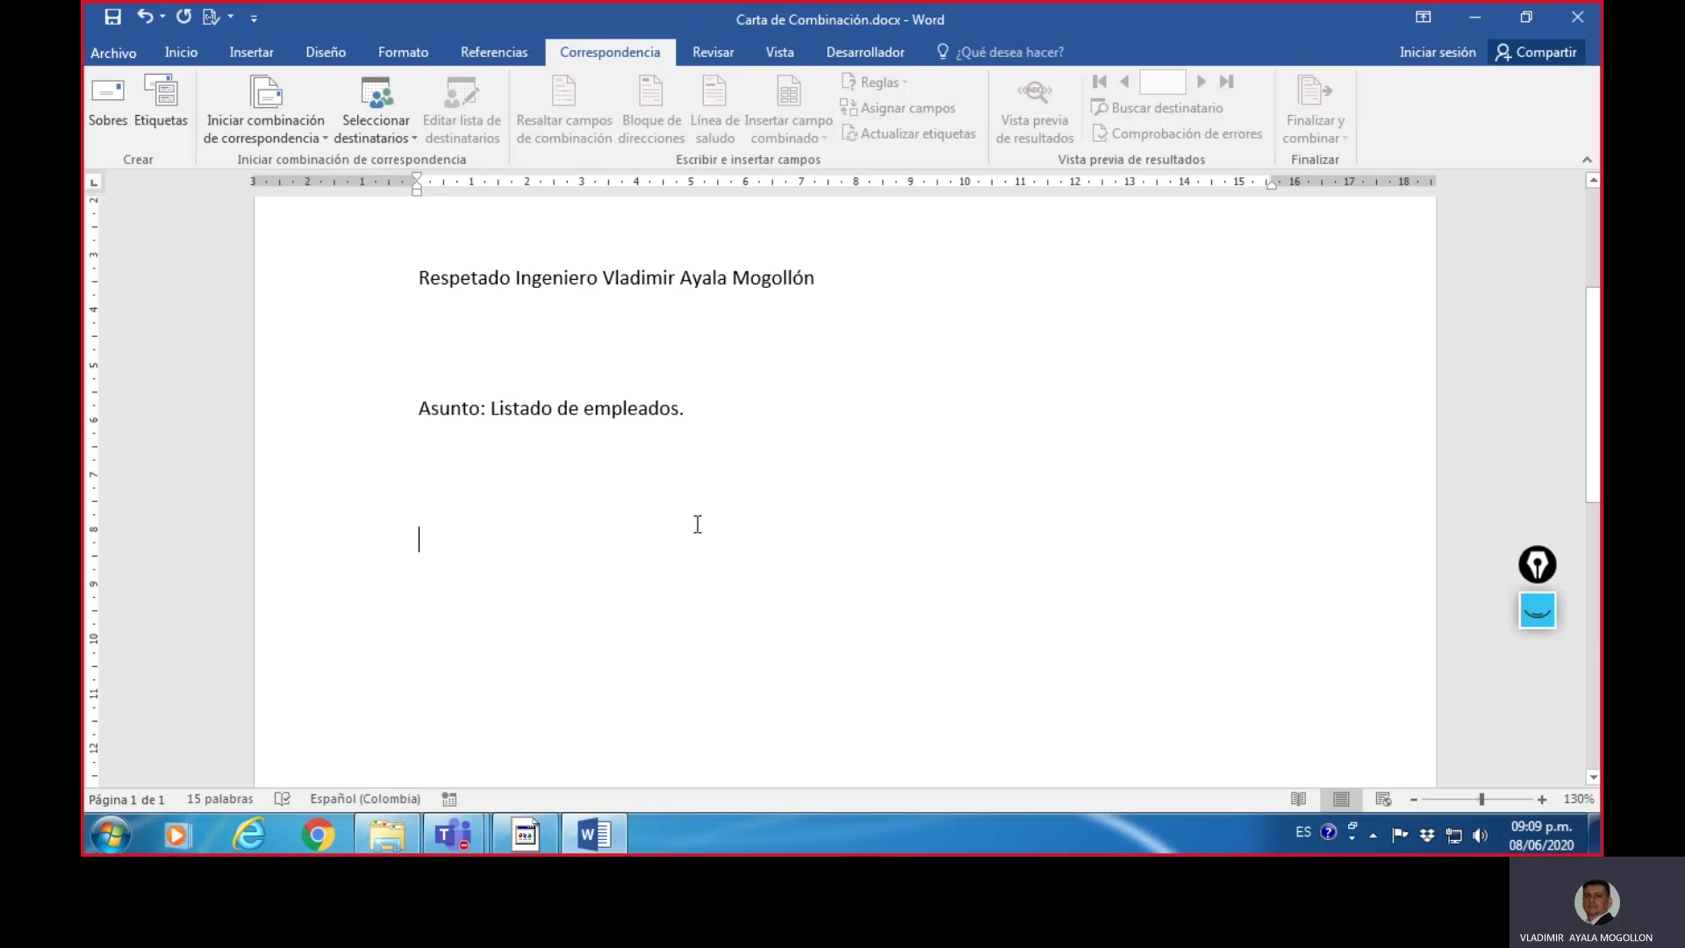
{"action": "scroll", "coordinate": [970, 536], "scroll_direction": "up", "scroll_amount": 4}
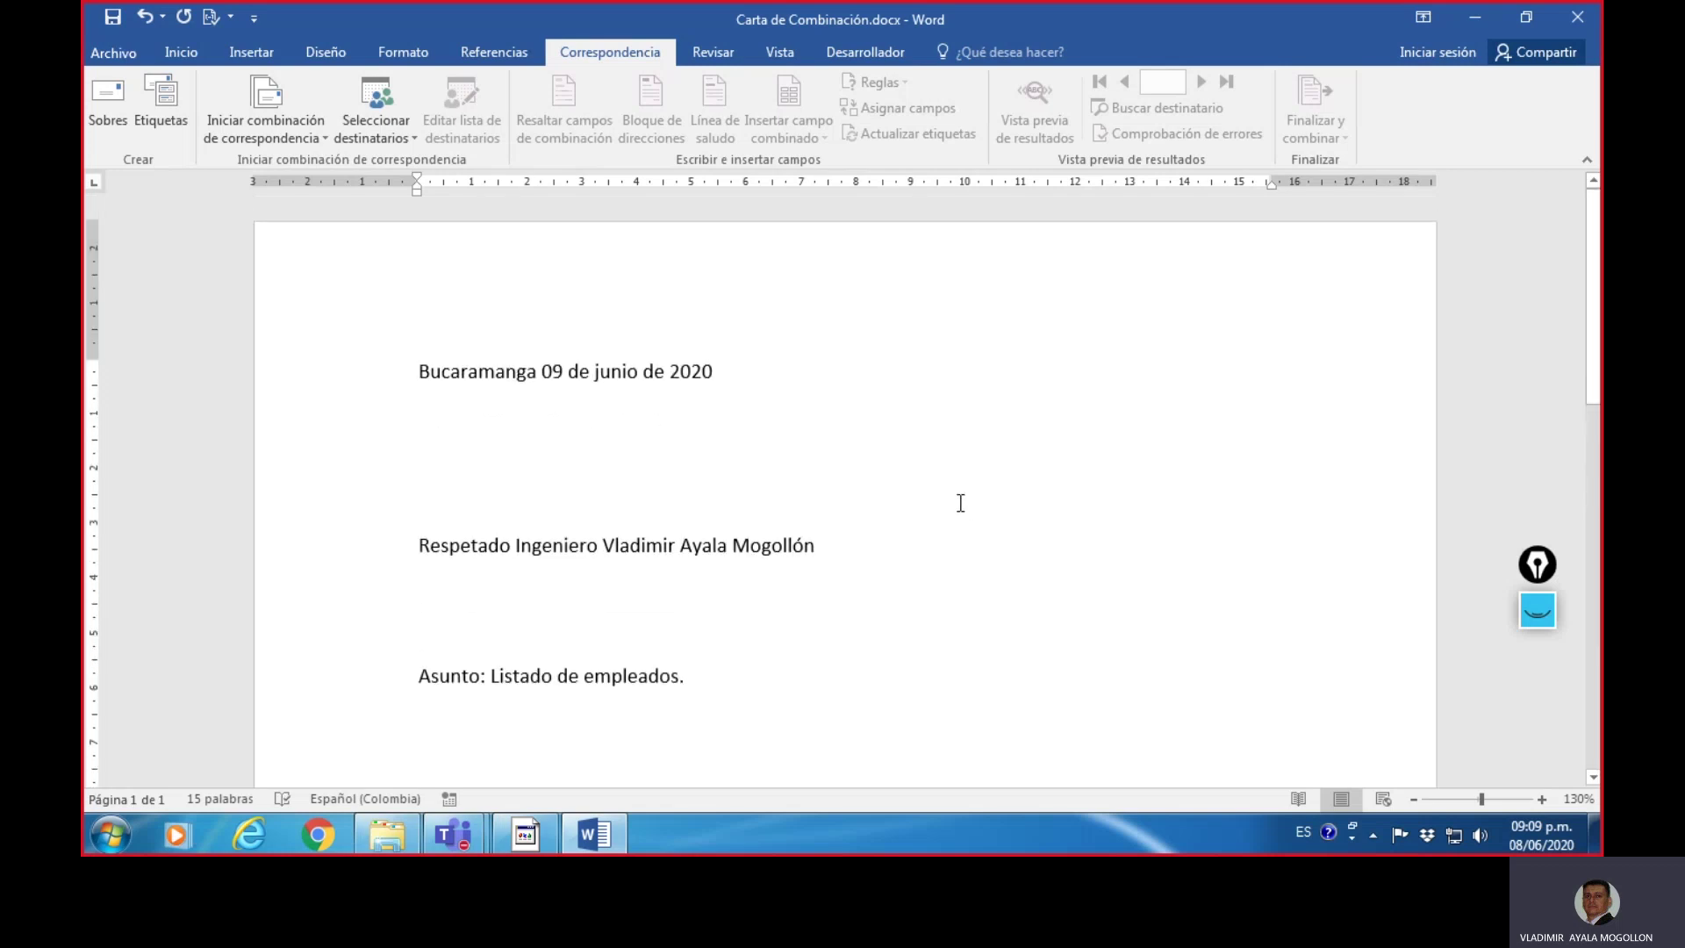
{"action": "scroll", "coordinate": [961, 502], "scroll_direction": "down", "scroll_amount": 3}
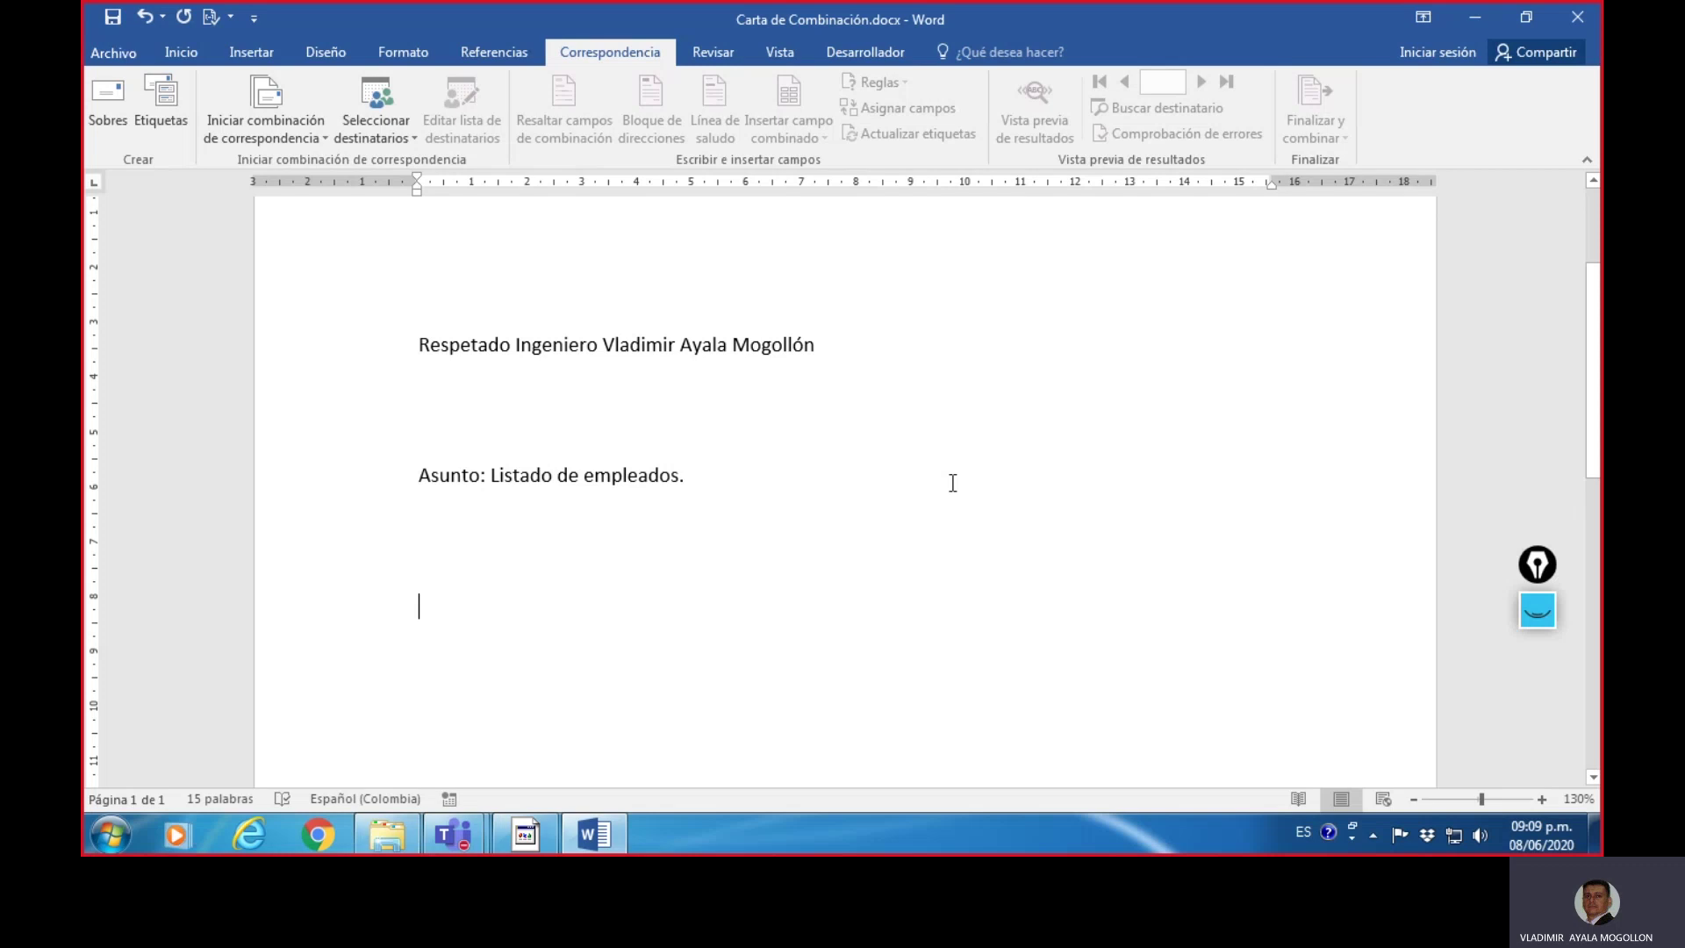
{"action": "scroll", "coordinate": [808, 504], "scroll_direction": "down", "scroll_amount": 1}
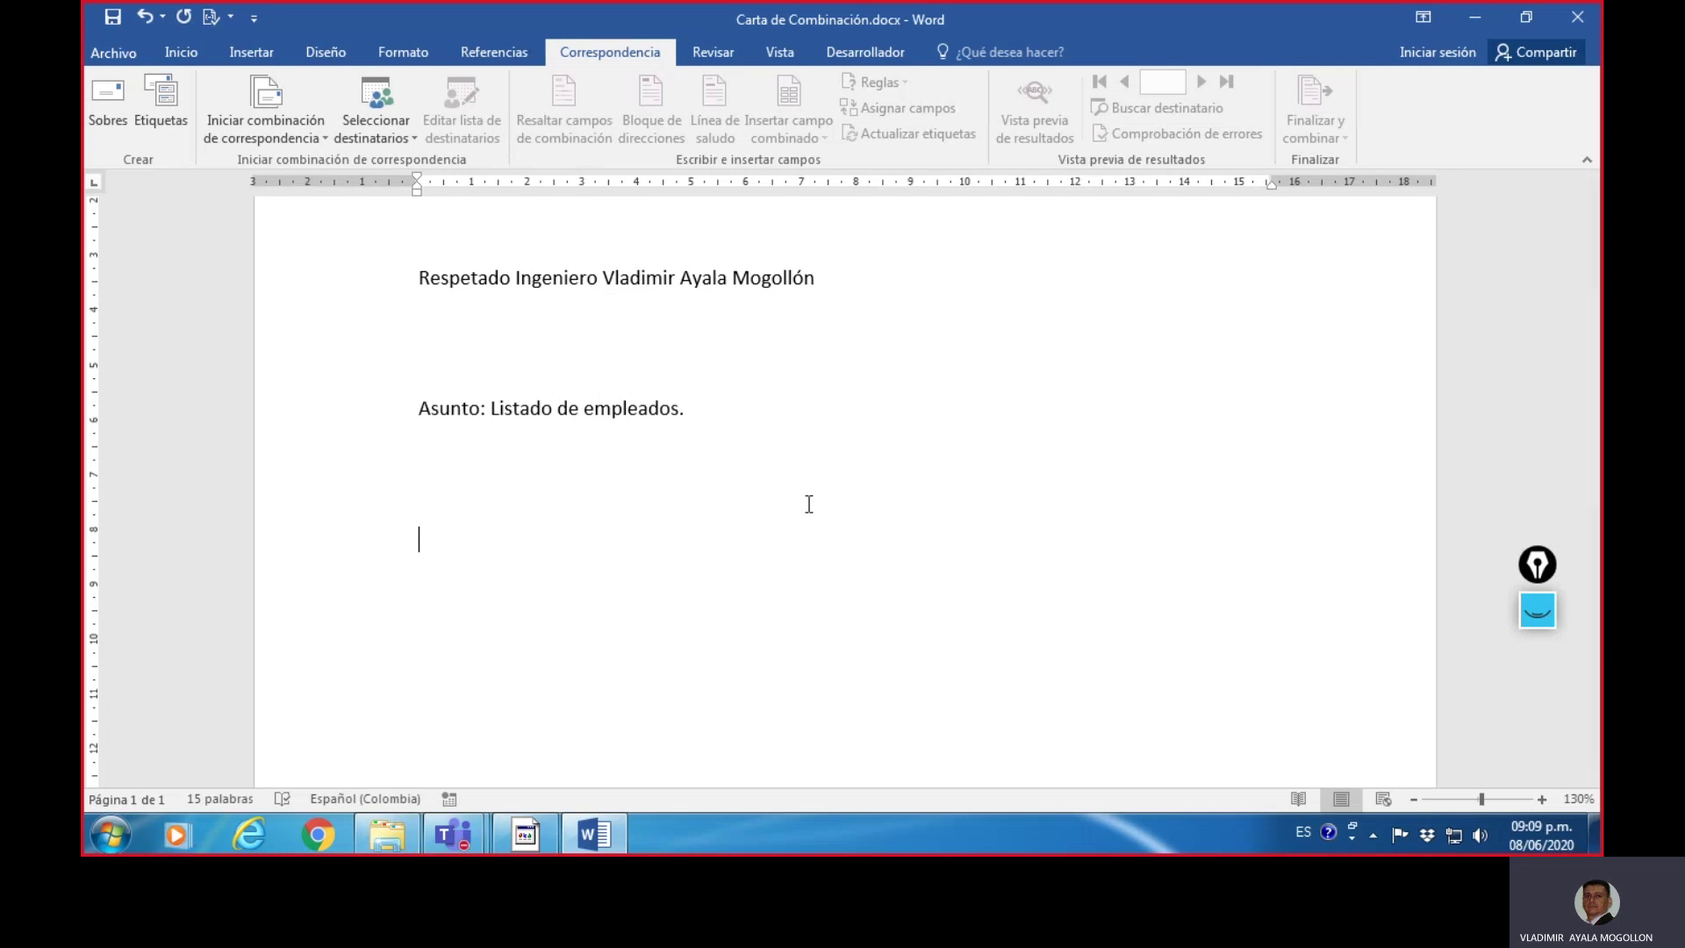
- Type the body opening about last week's quality meeting and the employee list, then justify it
{"action": "type", "text": "De acuerdo a"}
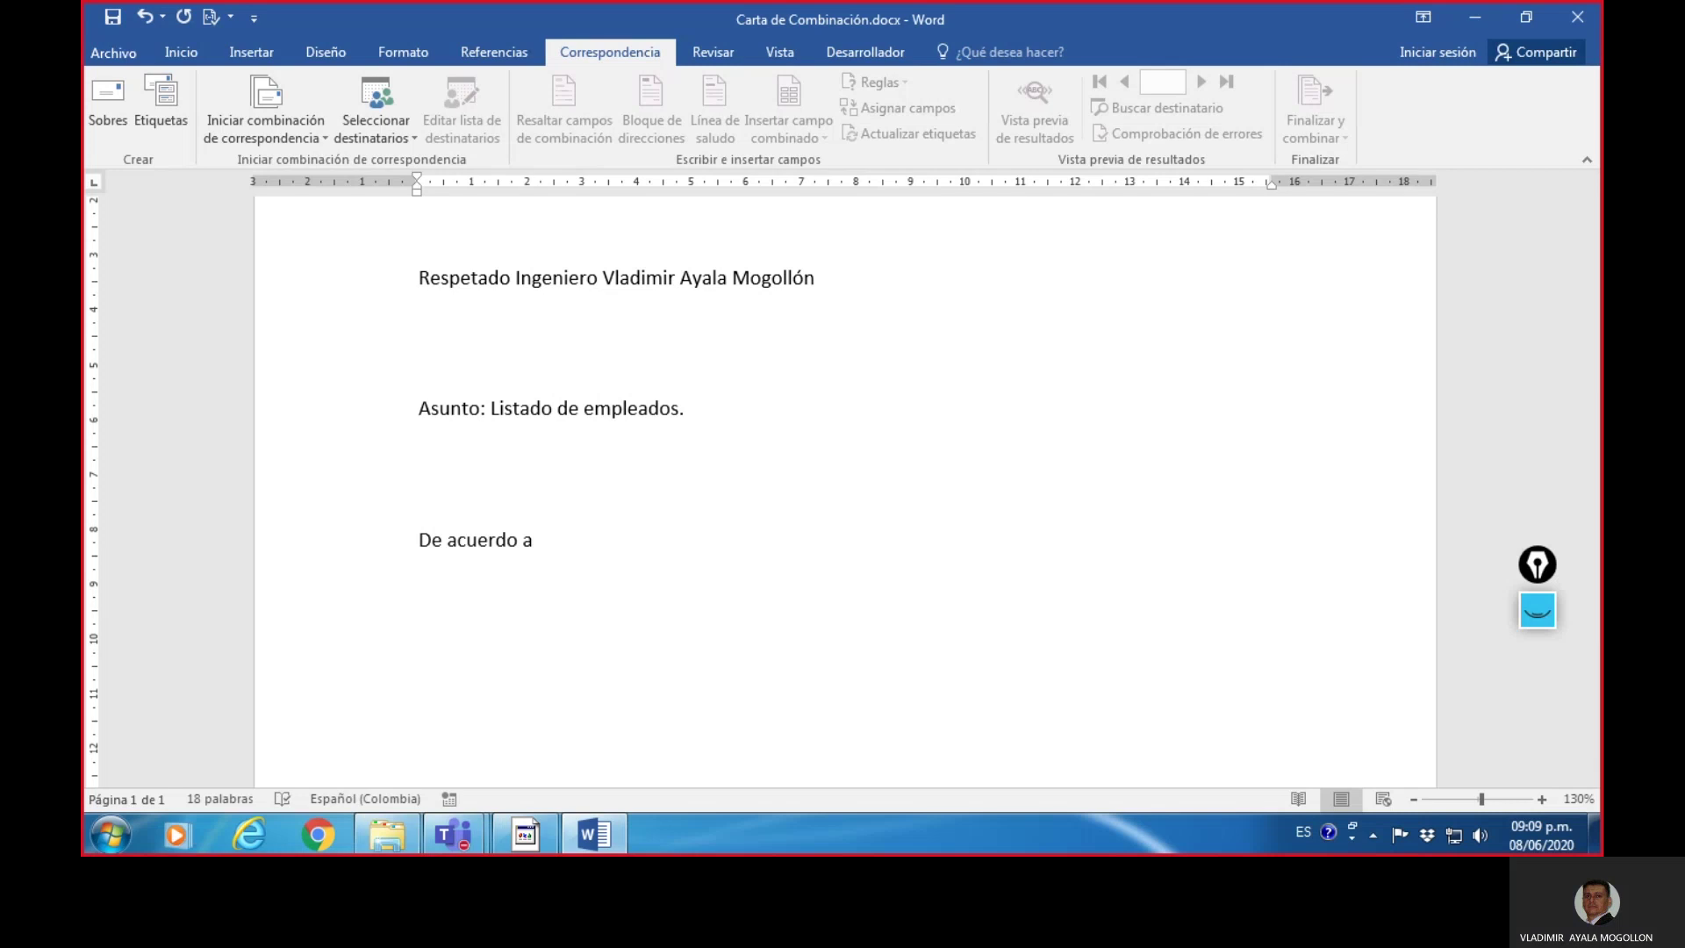
{"action": "type", "text": "en la re"}
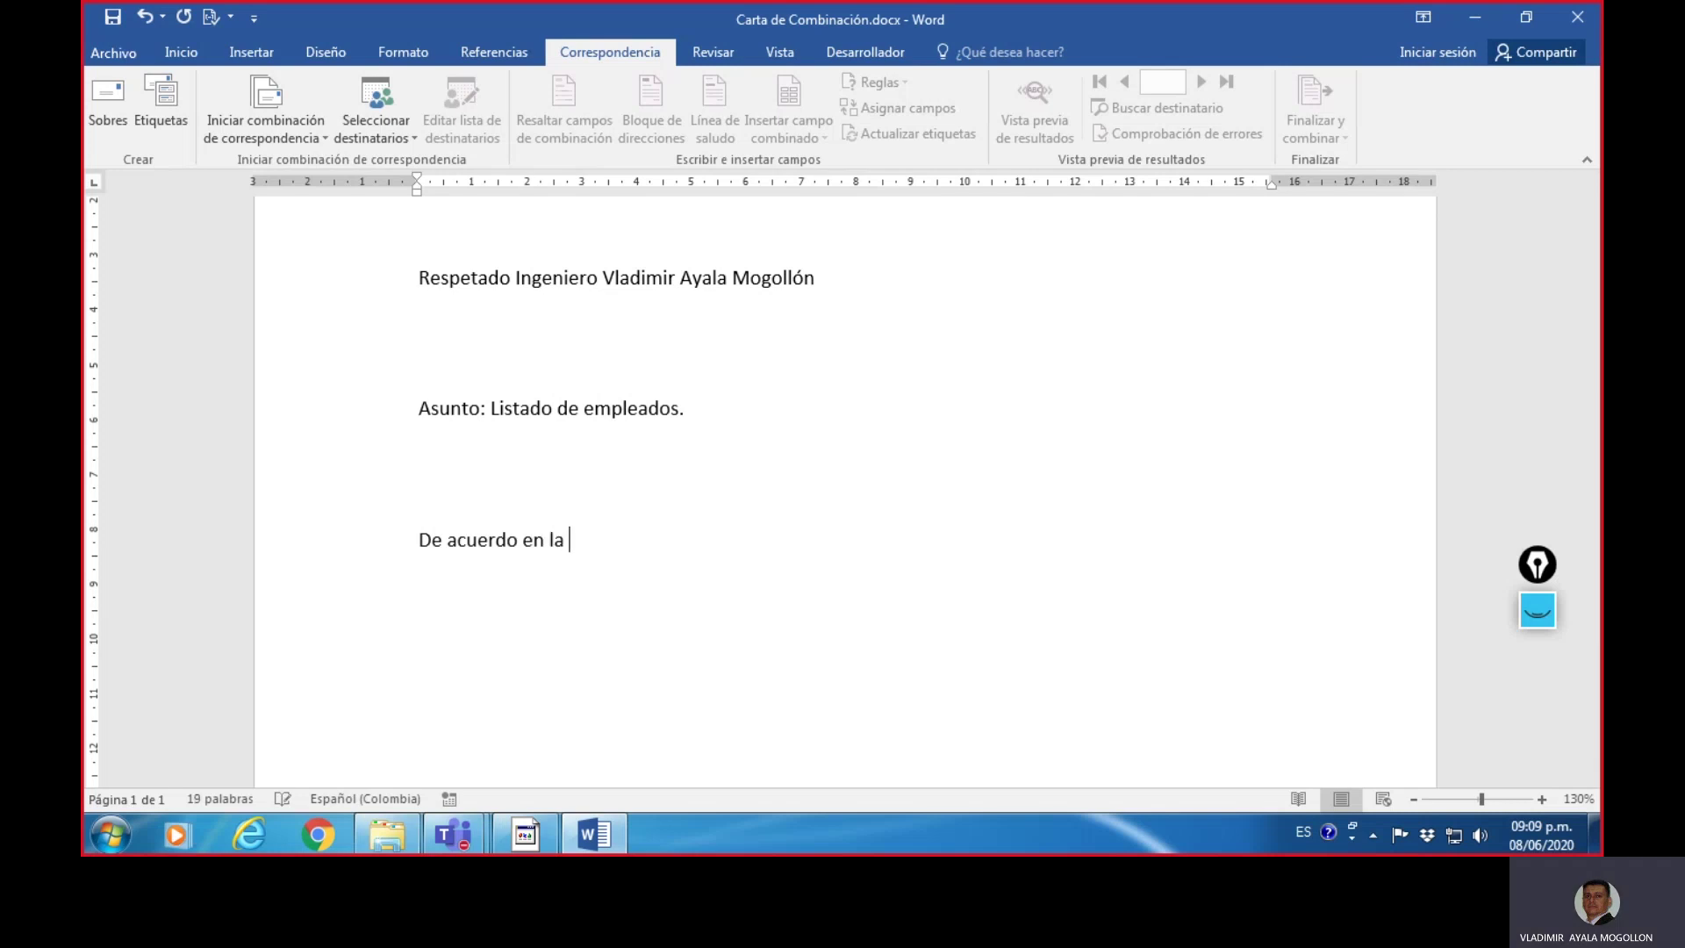
{"action": "type", "text": "unió"}
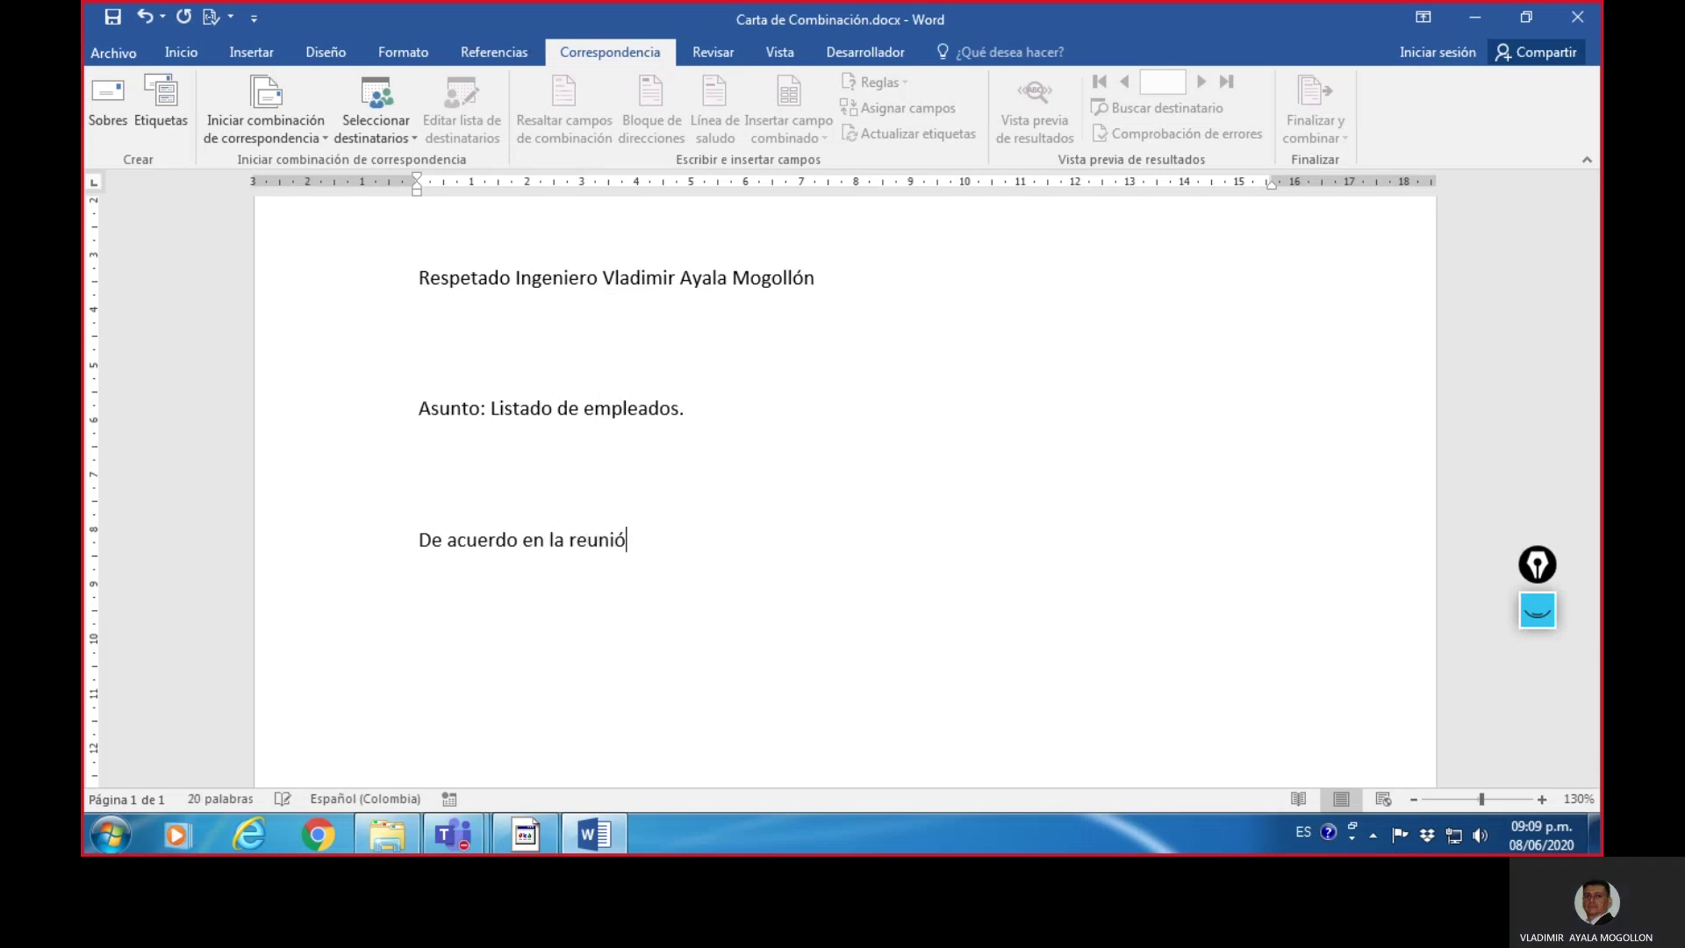
{"action": "type", "text": " basada de ca"}
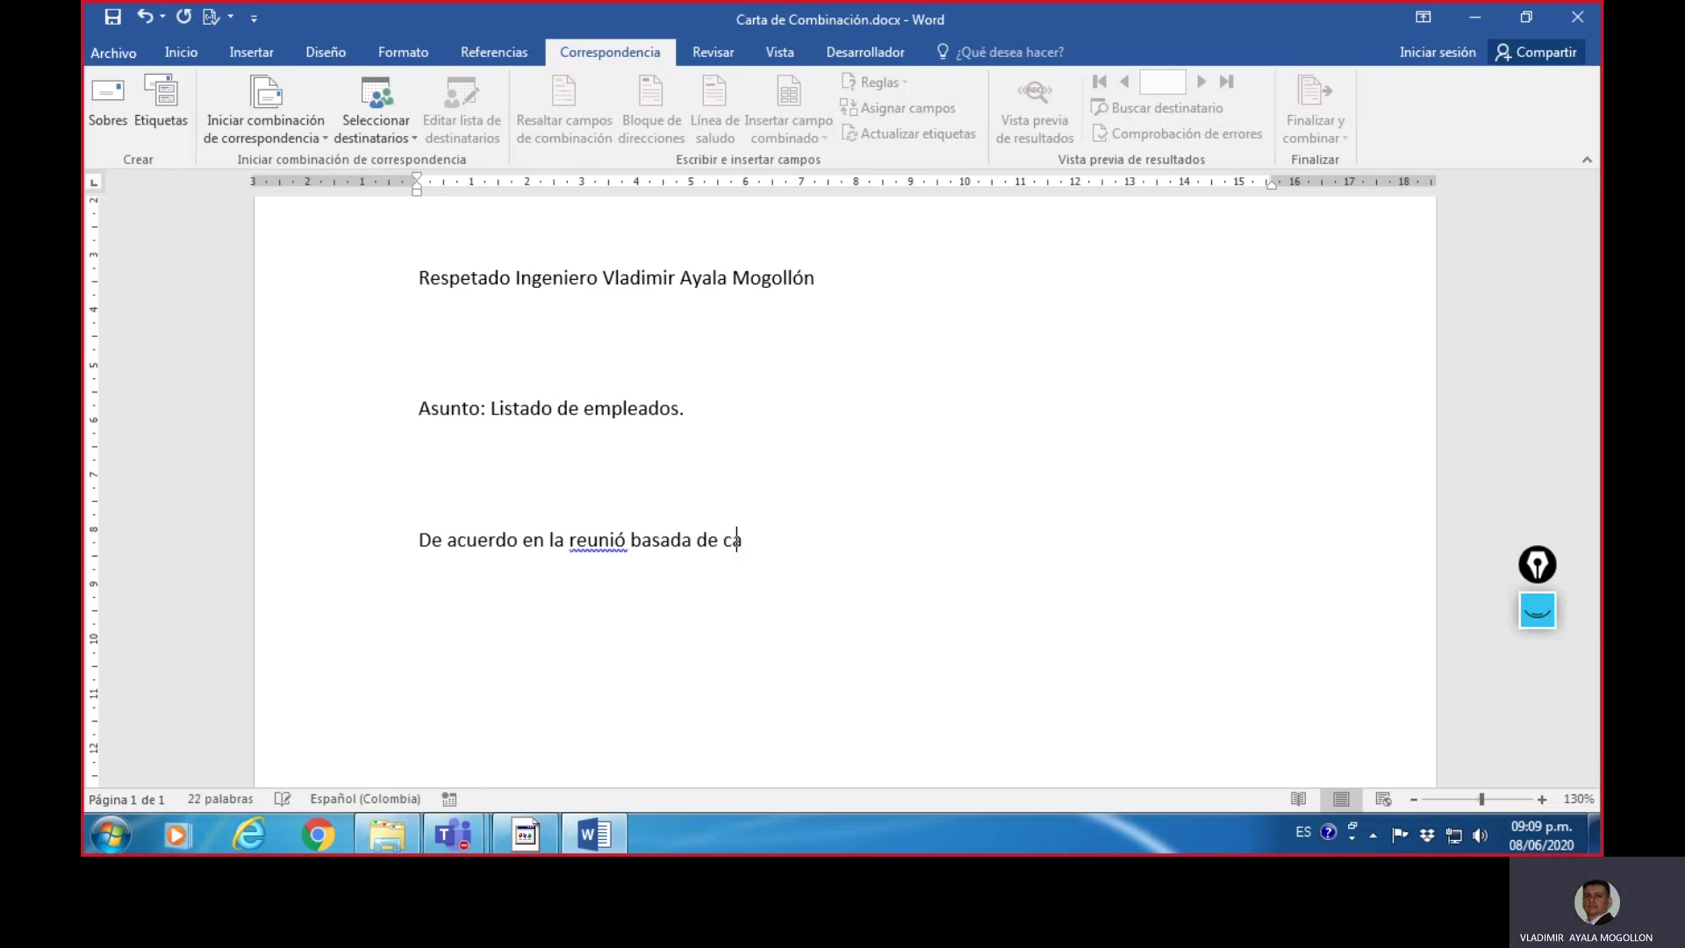
{"action": "type", "text": "lidad"}
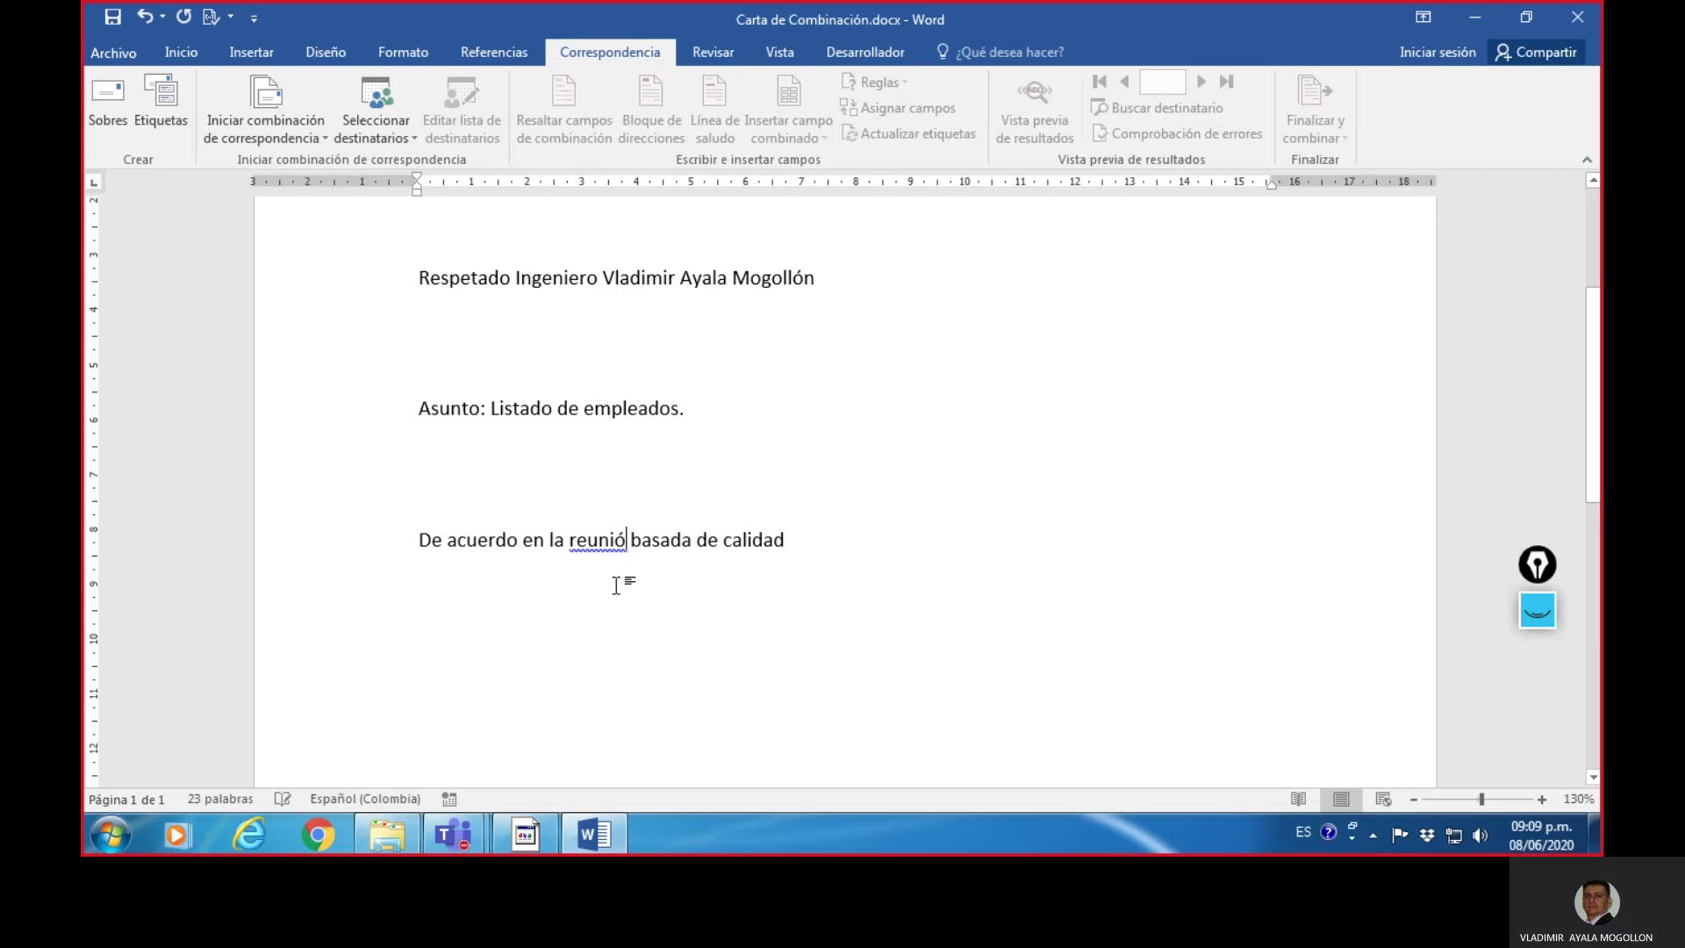
{"action": "type", "text": "n"}
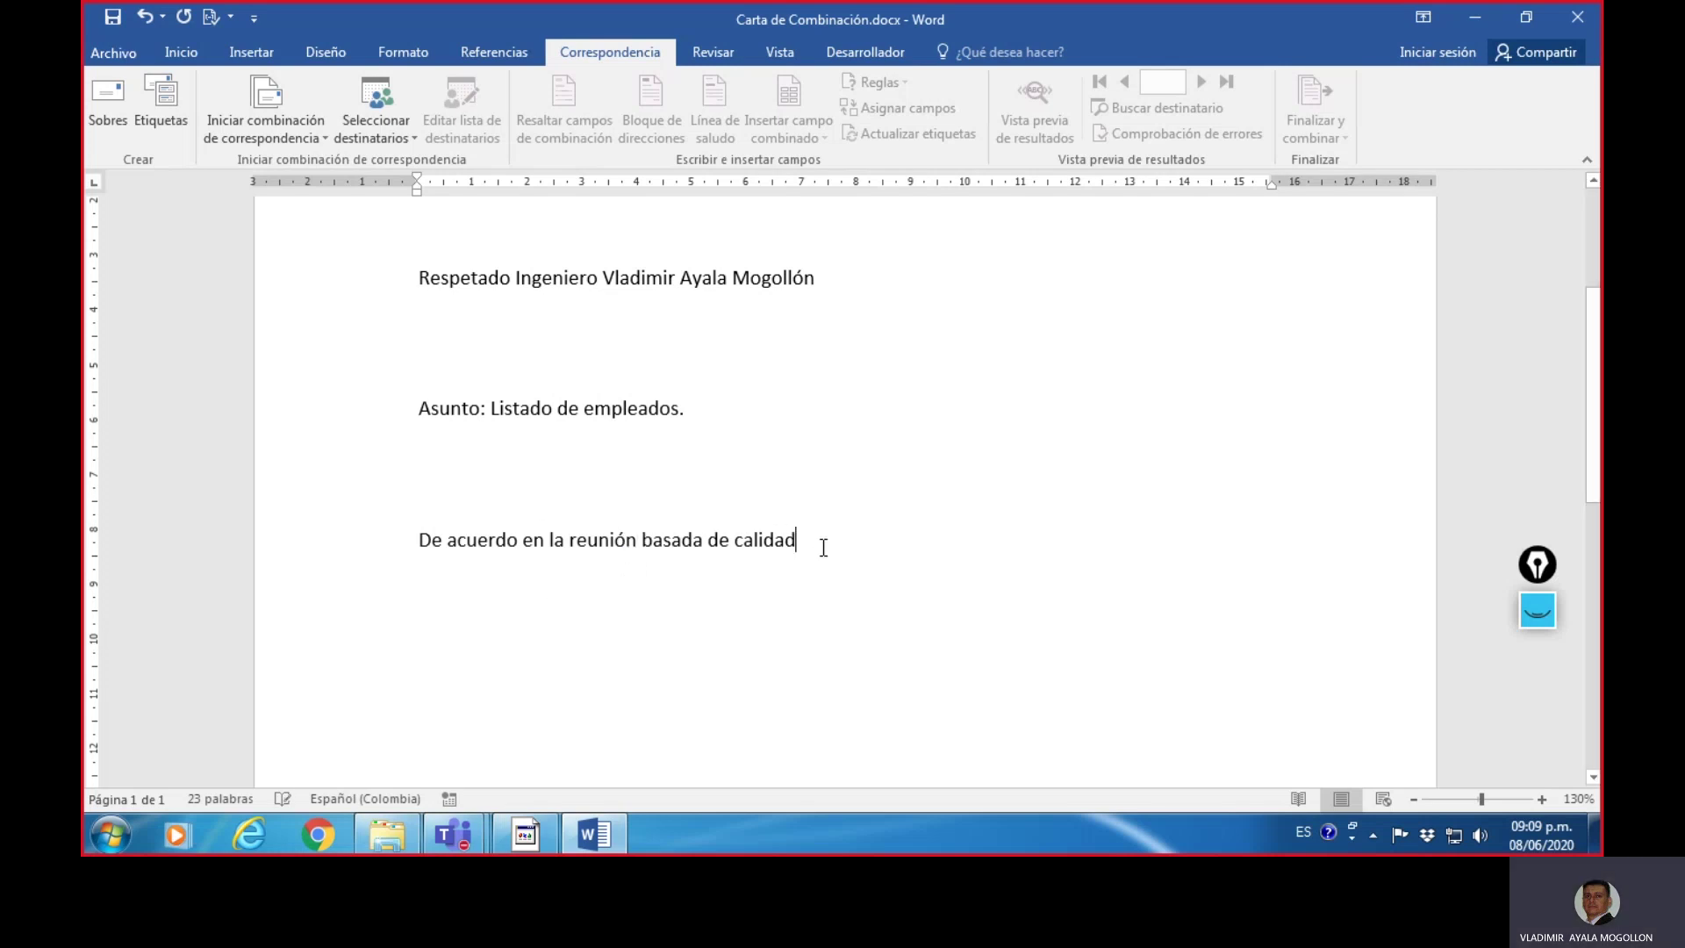
{"action": "type", "text": ", "}
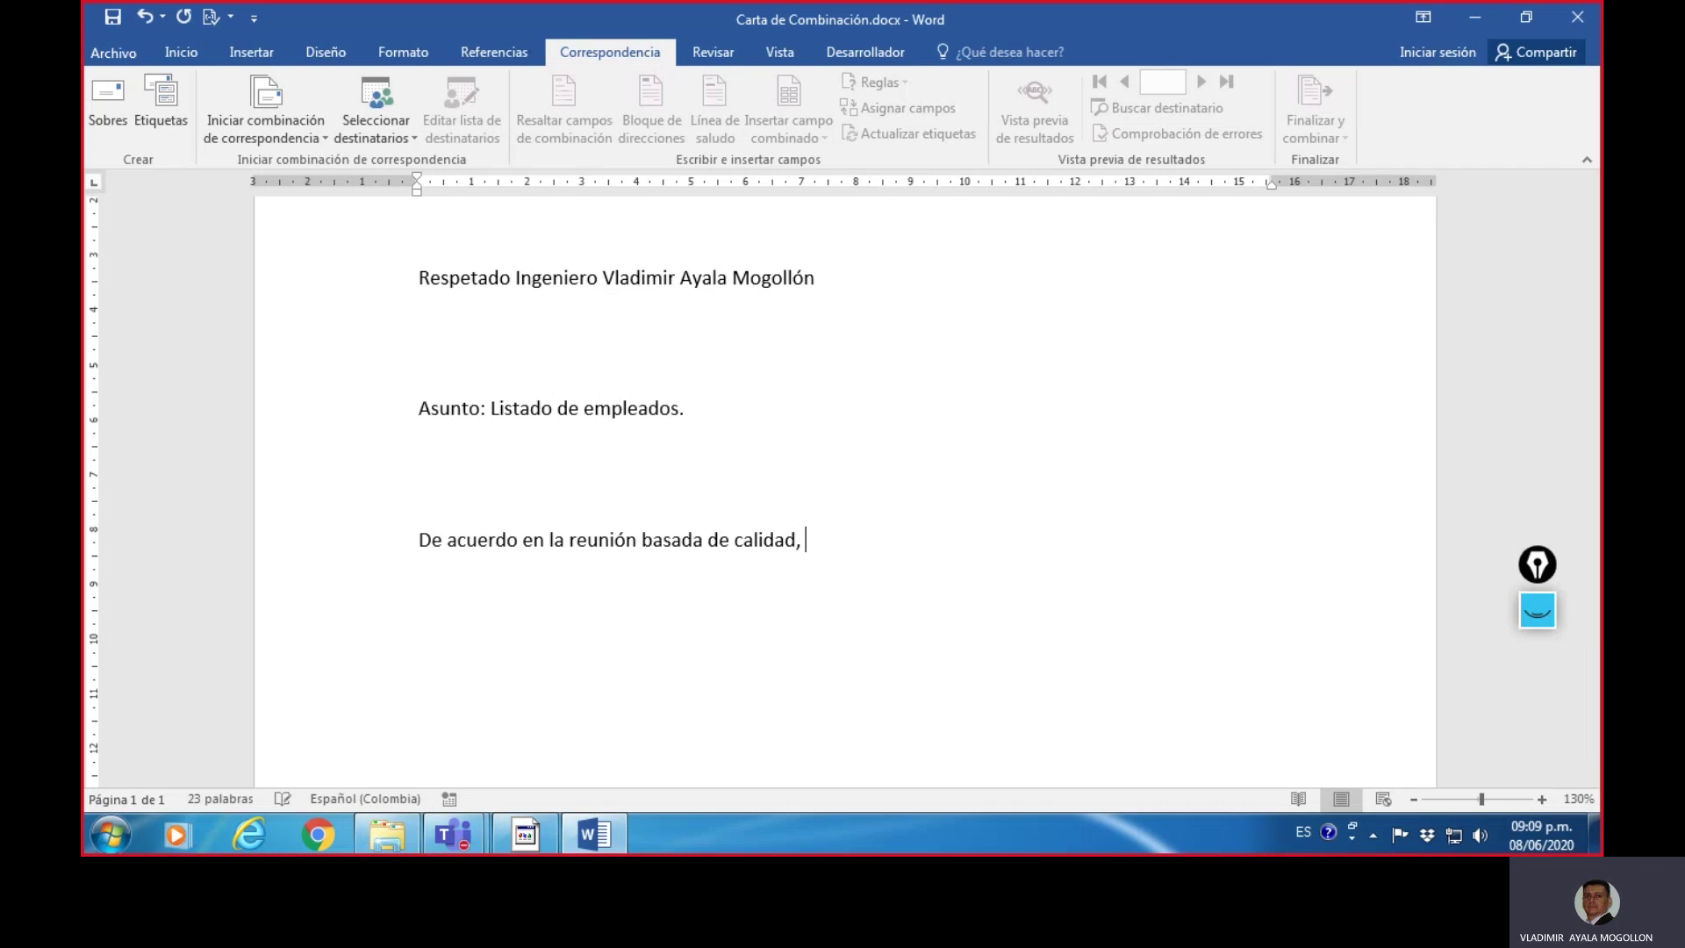
{"action": "type", "text": "la semana pasada,"}
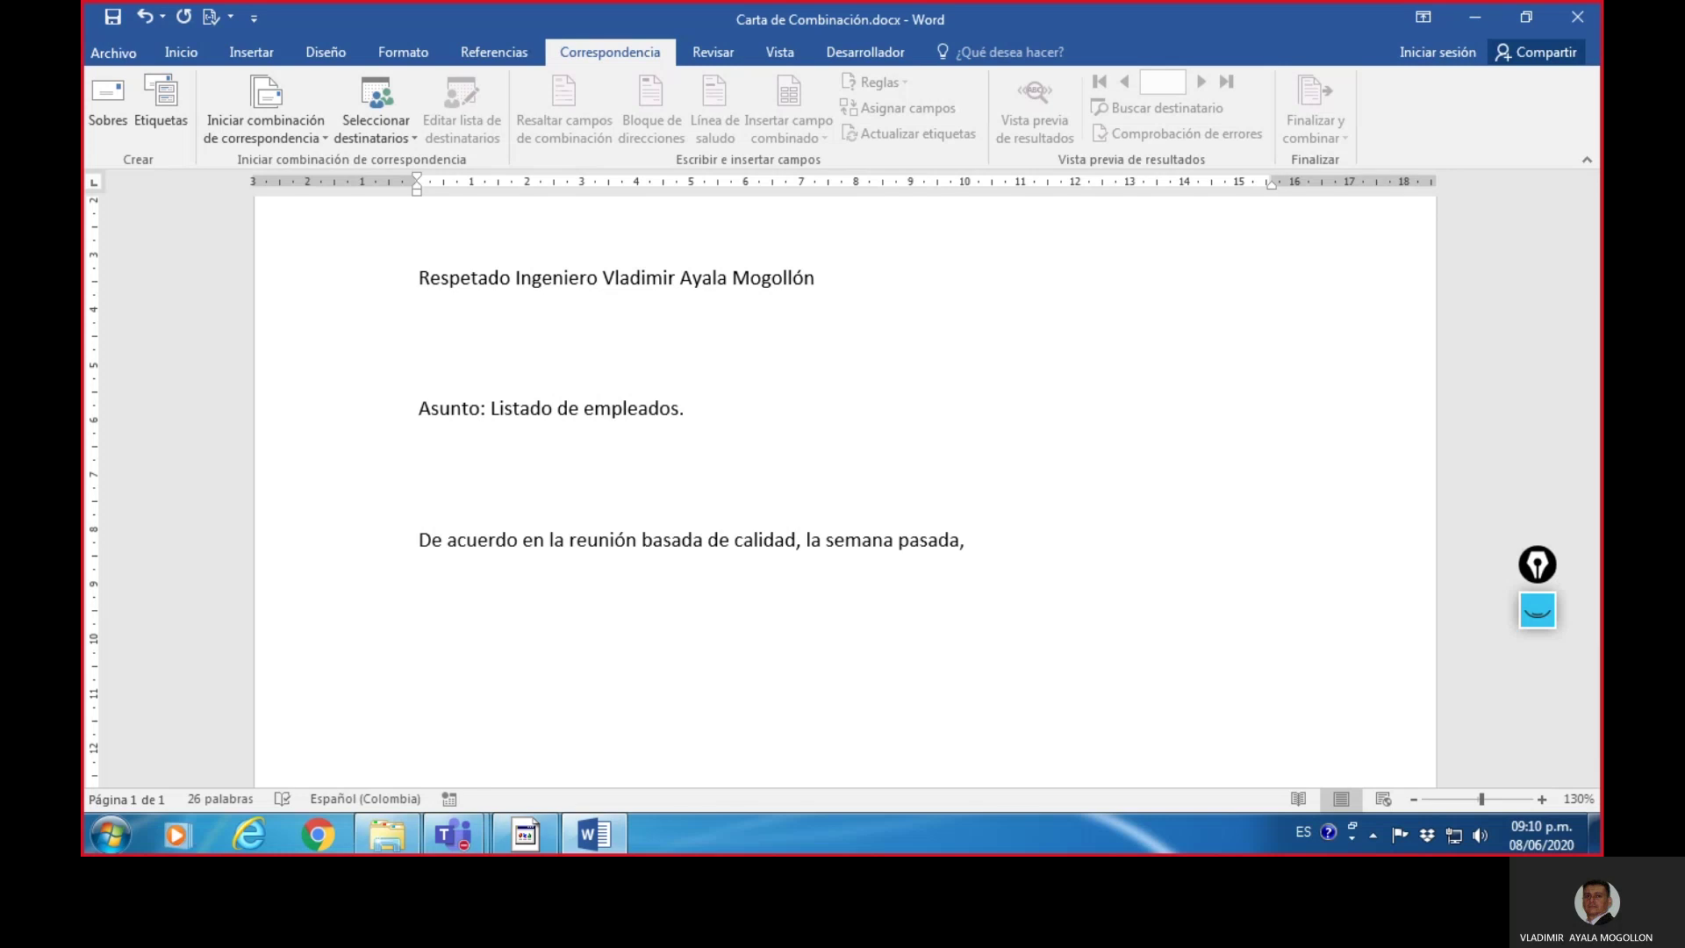
{"action": "key", "text": "BackSpace"}
{"action": "type", "text": "respect"}
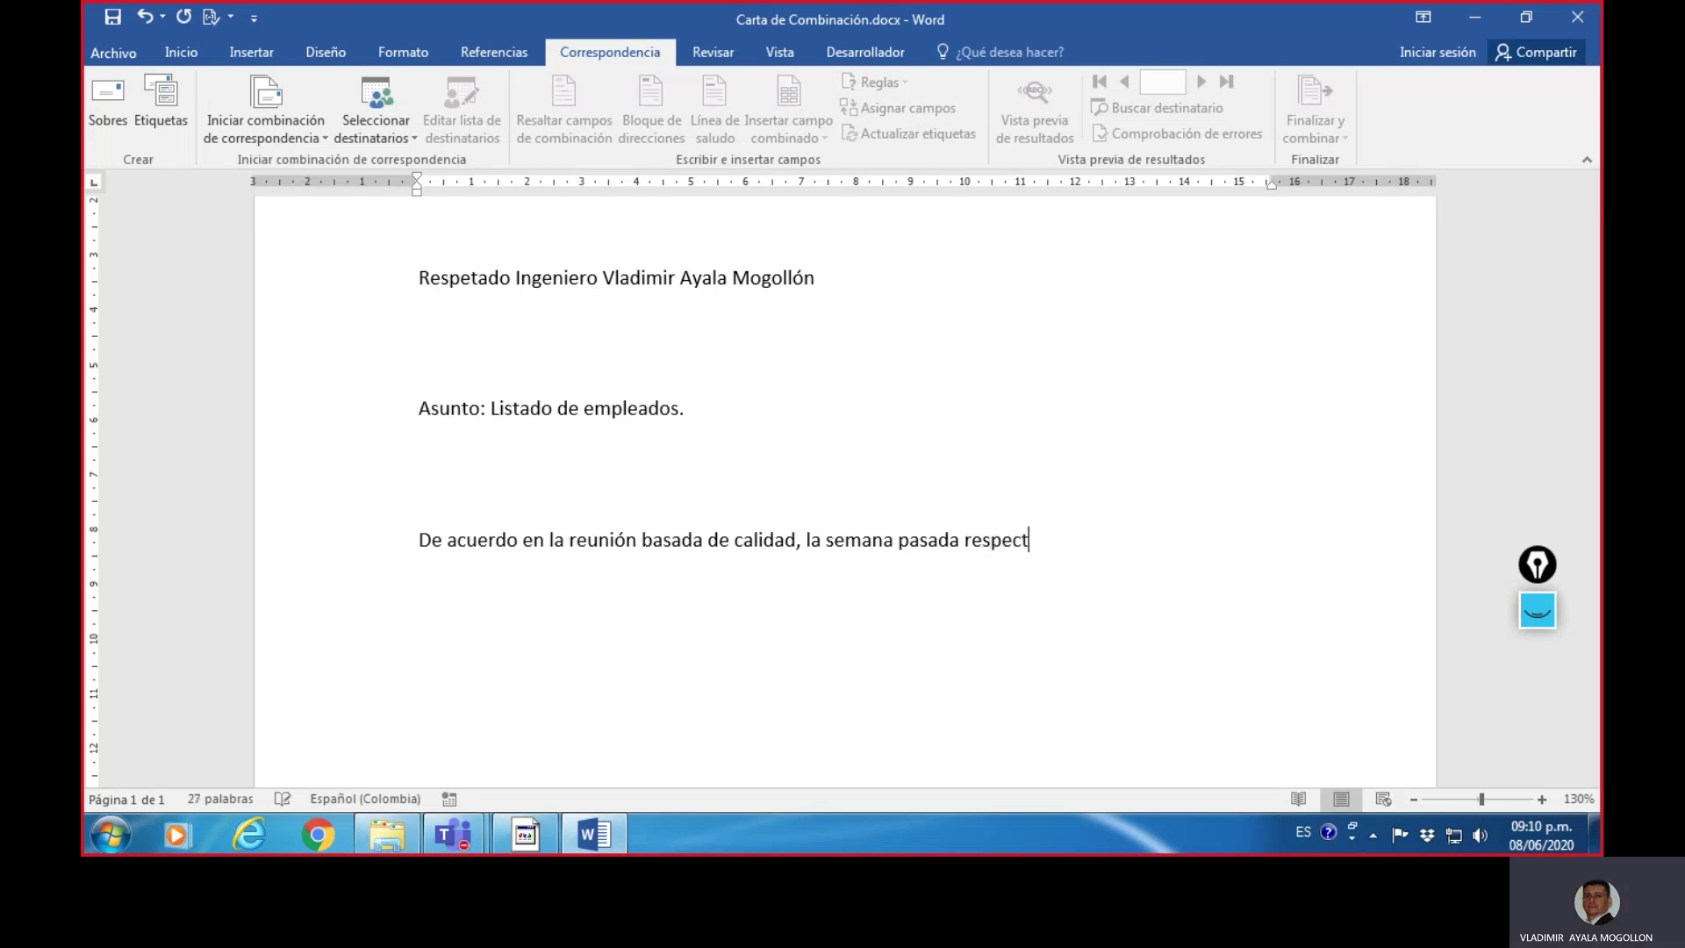
{"action": "type", "text": "o a"}
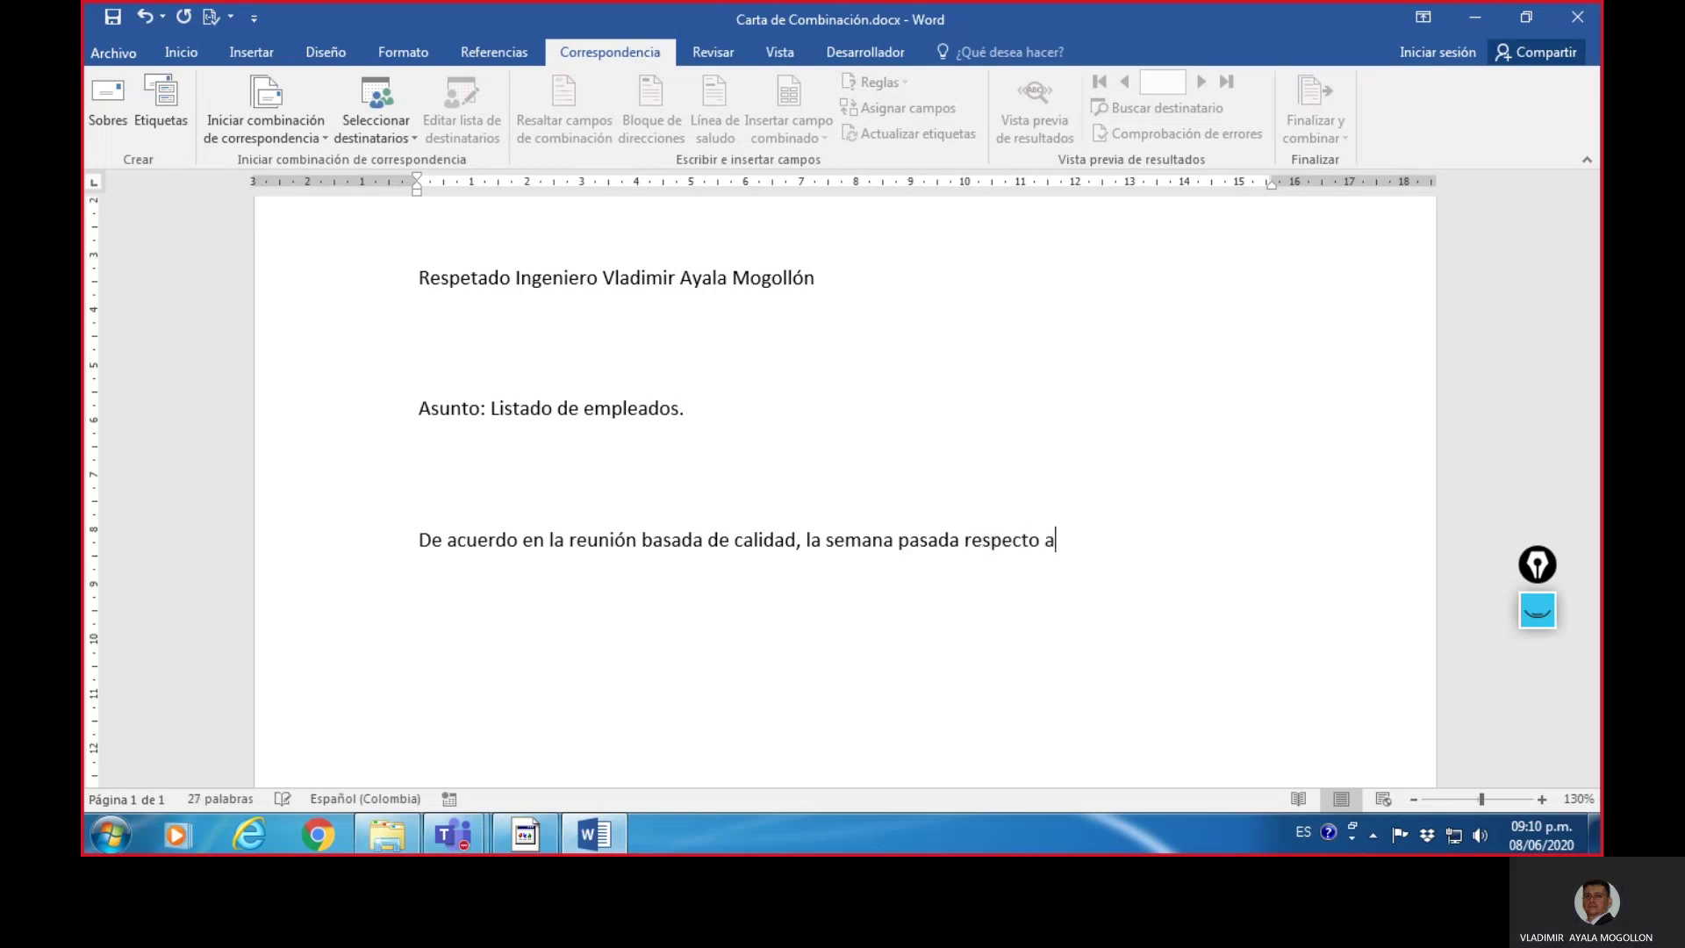
{"action": "type", "text": "l listado "}
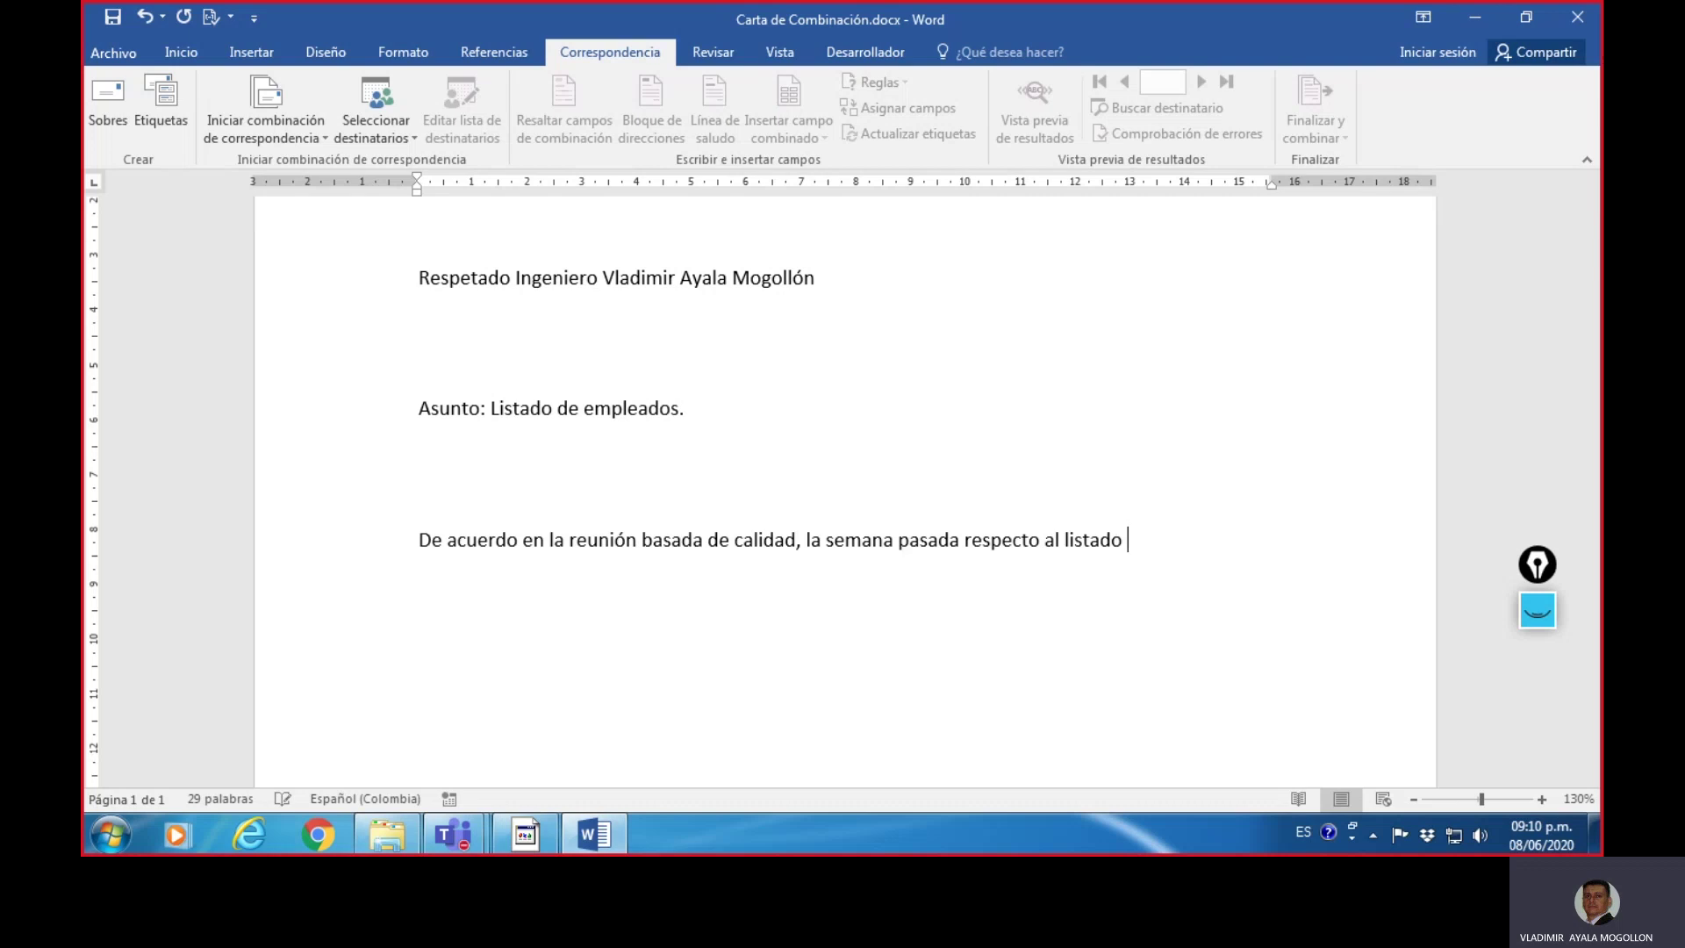
{"action": "type", "text": "de los empleados"}
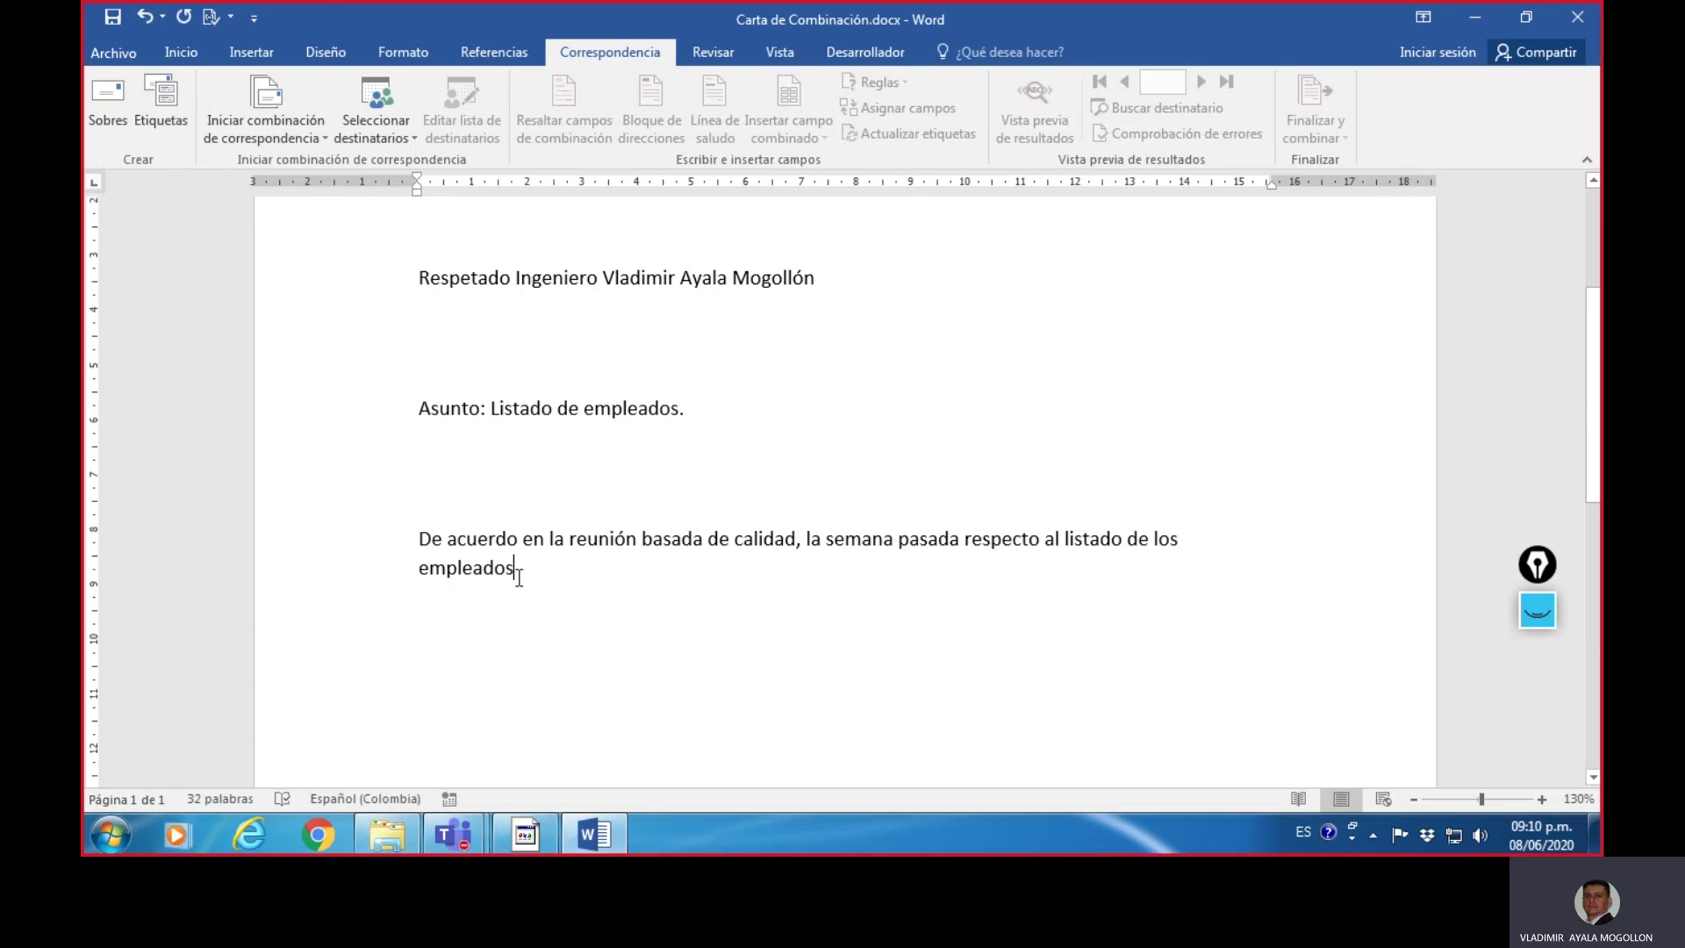
{"action": "left_click_drag", "start_coordinate": [515, 569], "coordinate": [423, 539]}
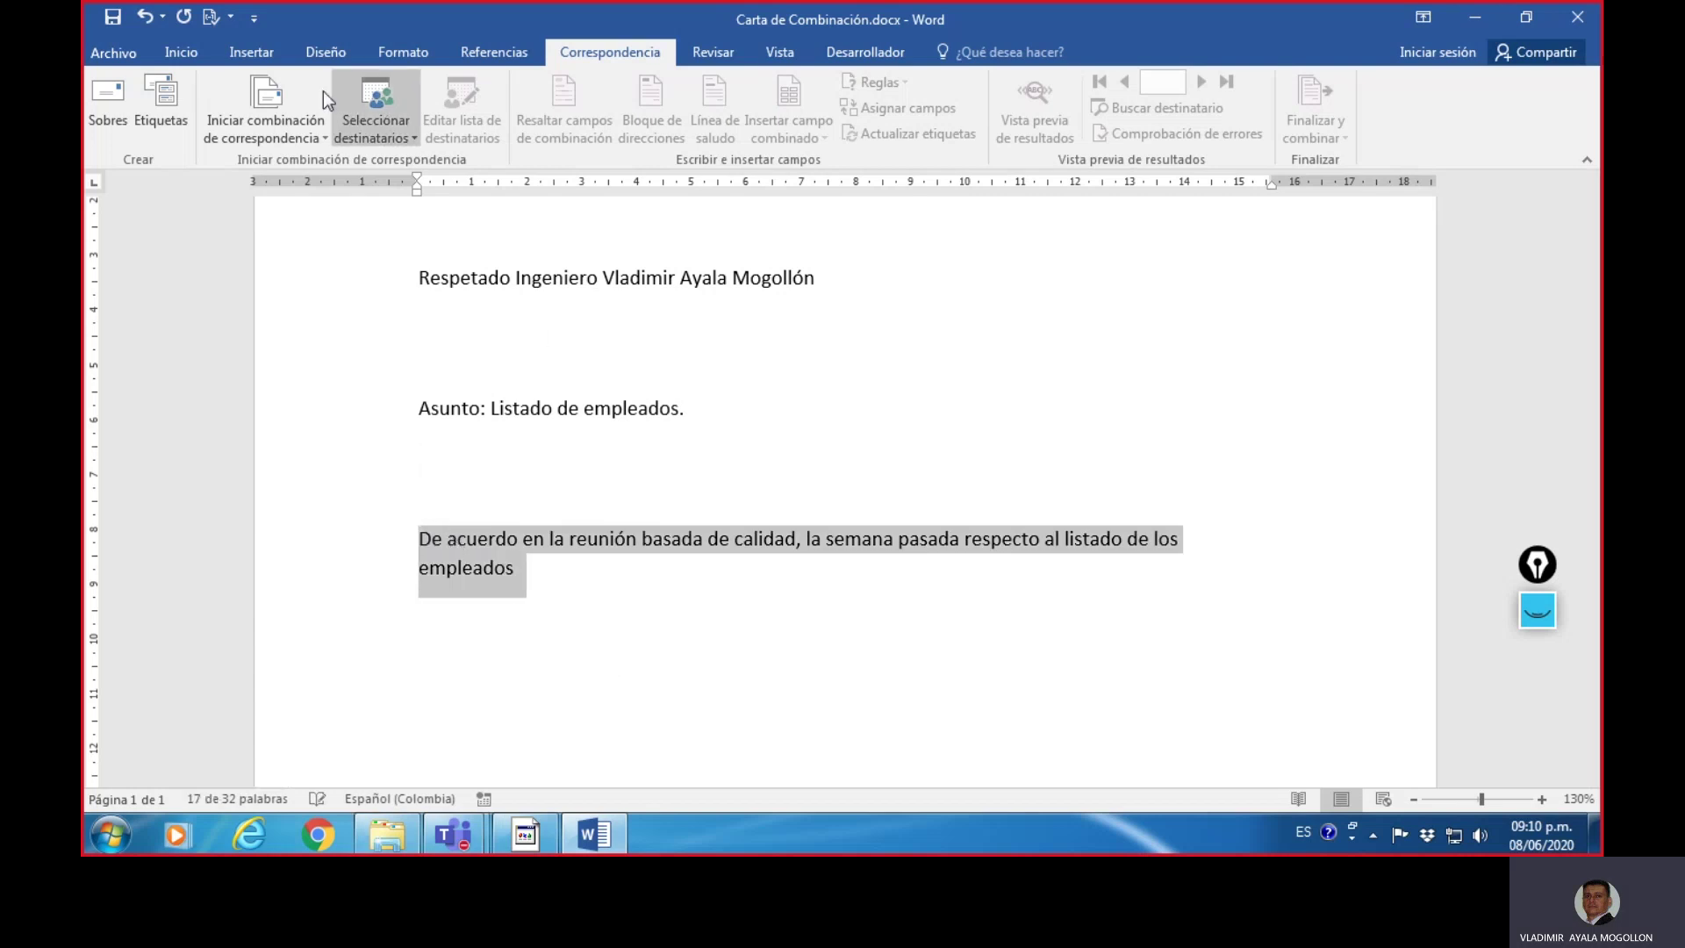
{"action": "left_click", "coordinate": [179, 51]}
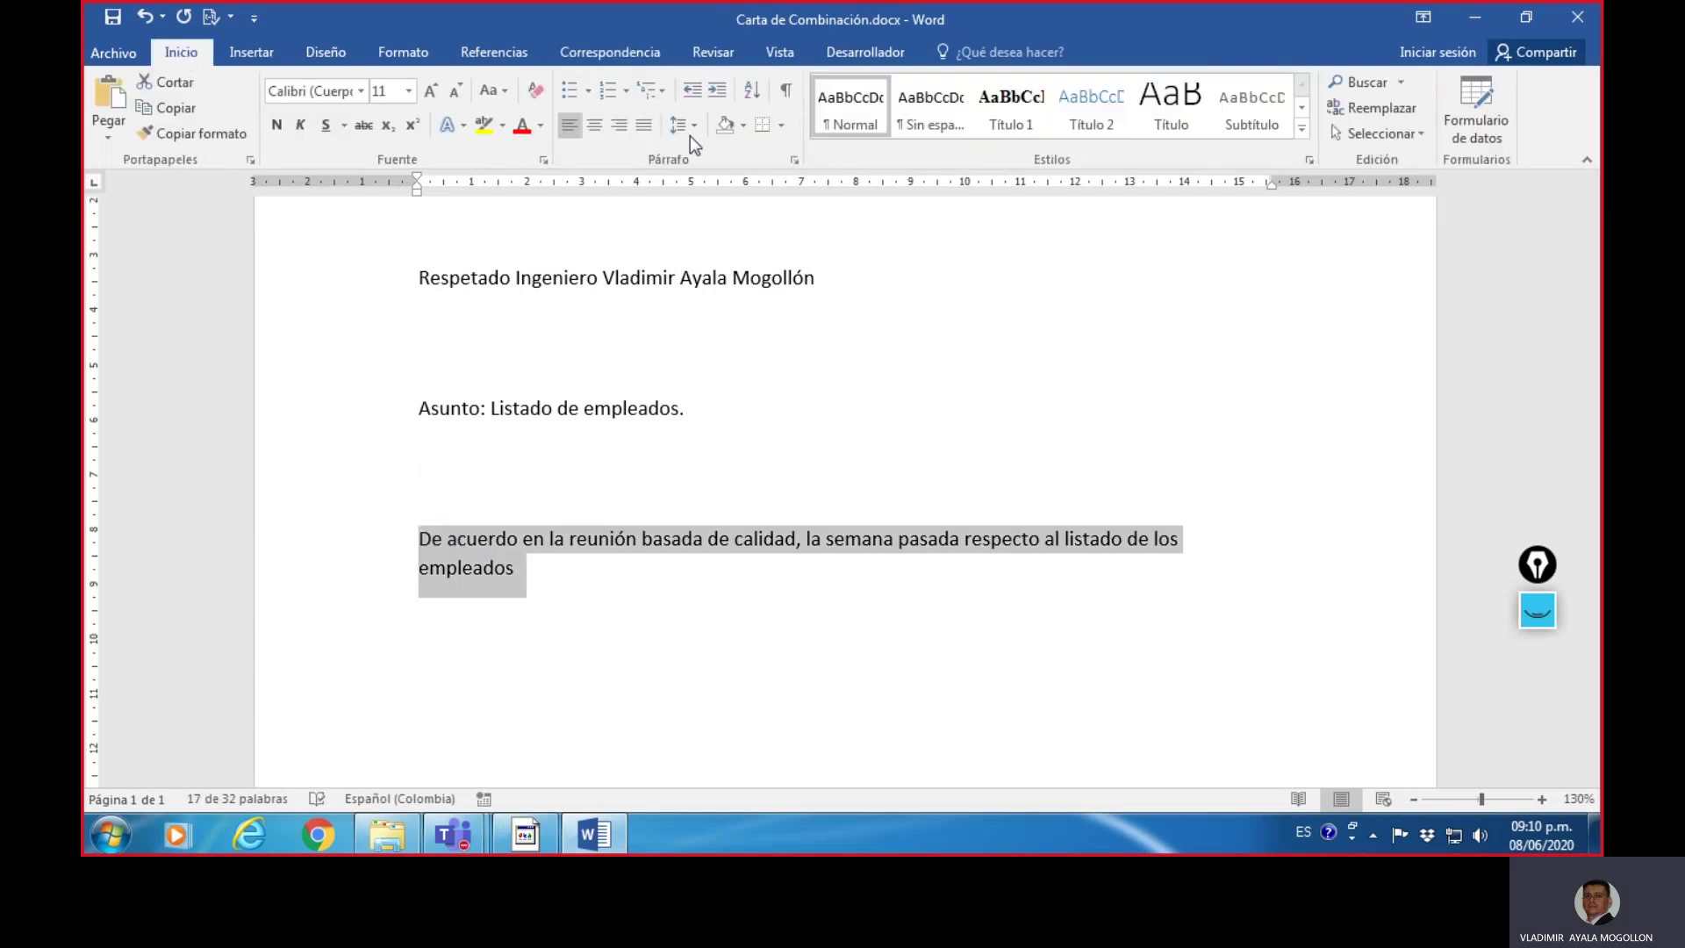
{"action": "left_click", "coordinate": [646, 124]}
{"action": "left_click", "coordinate": [1298, 551]}
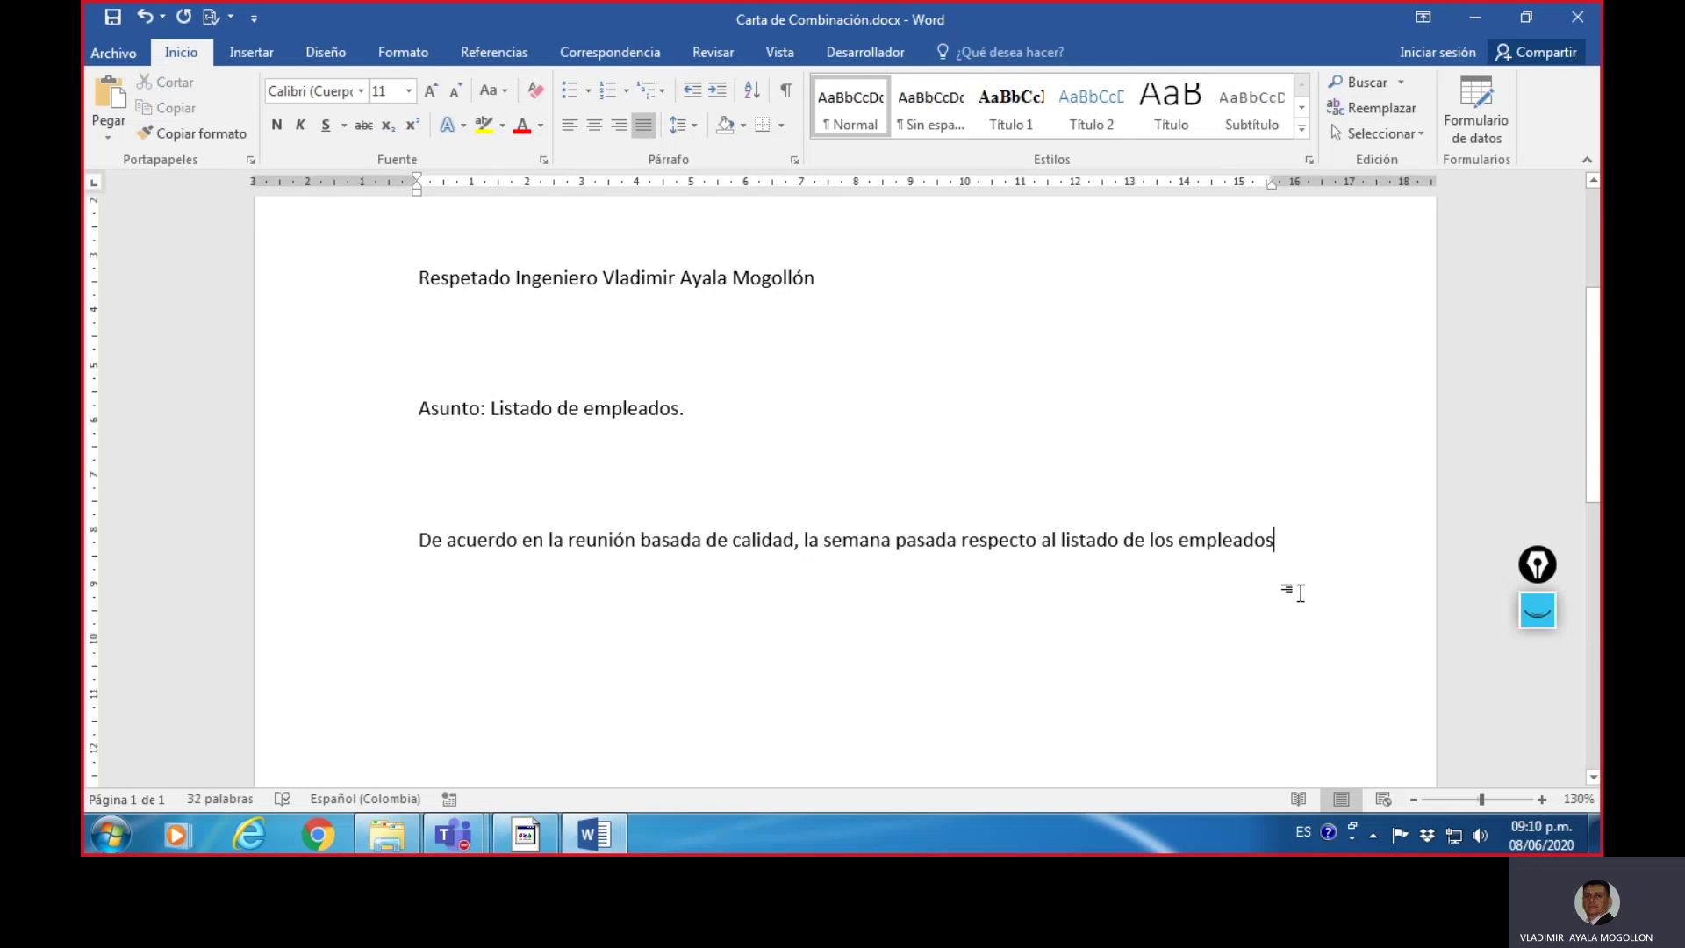
- Continue the paragraph through the database details, ending with 'los datos de nuestros colaboradores.'
{"action": "type", "text": "de n"}
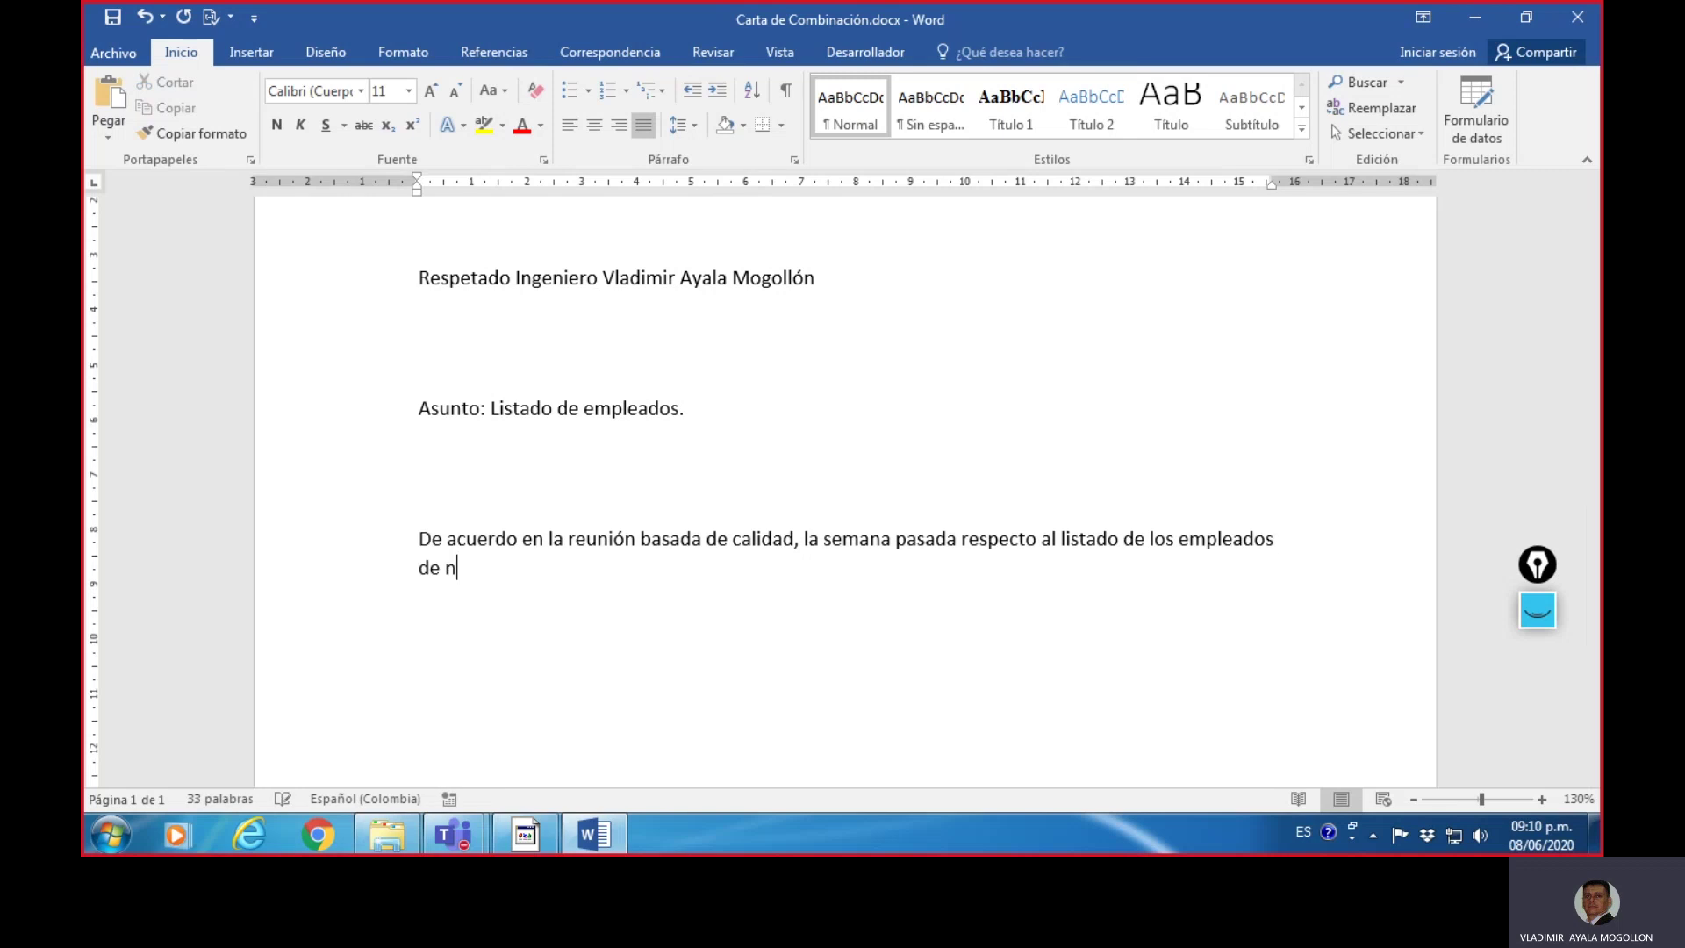
{"action": "type", "text": "uestra empresa"}
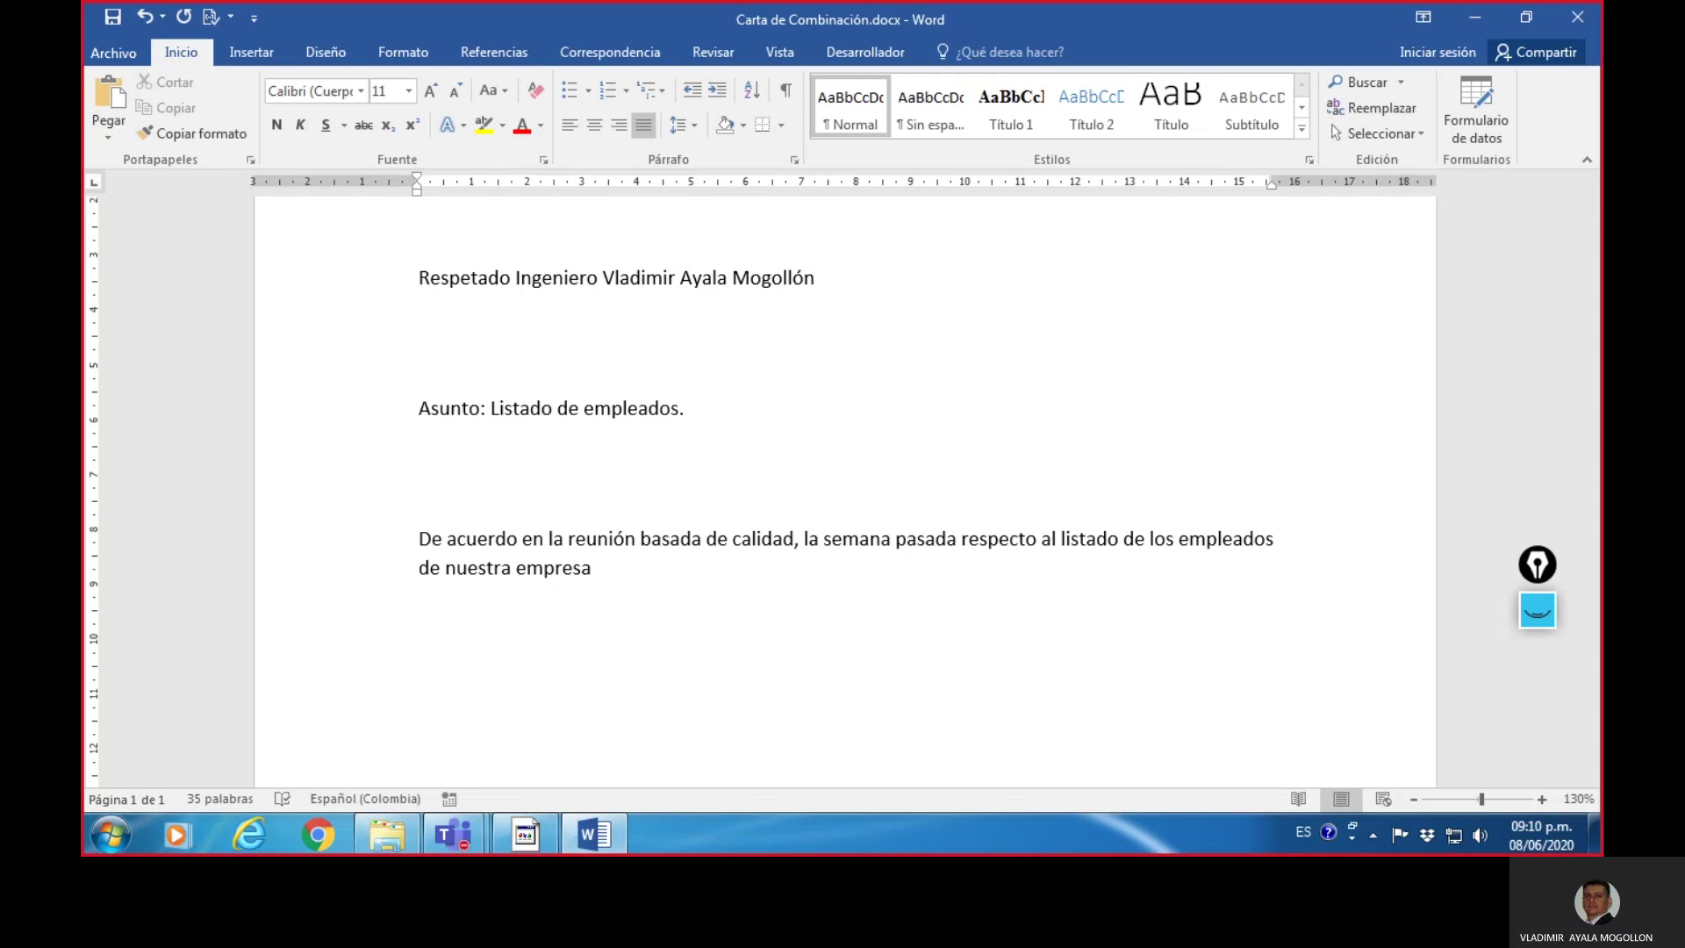
{"action": "type", "text": ", he "}
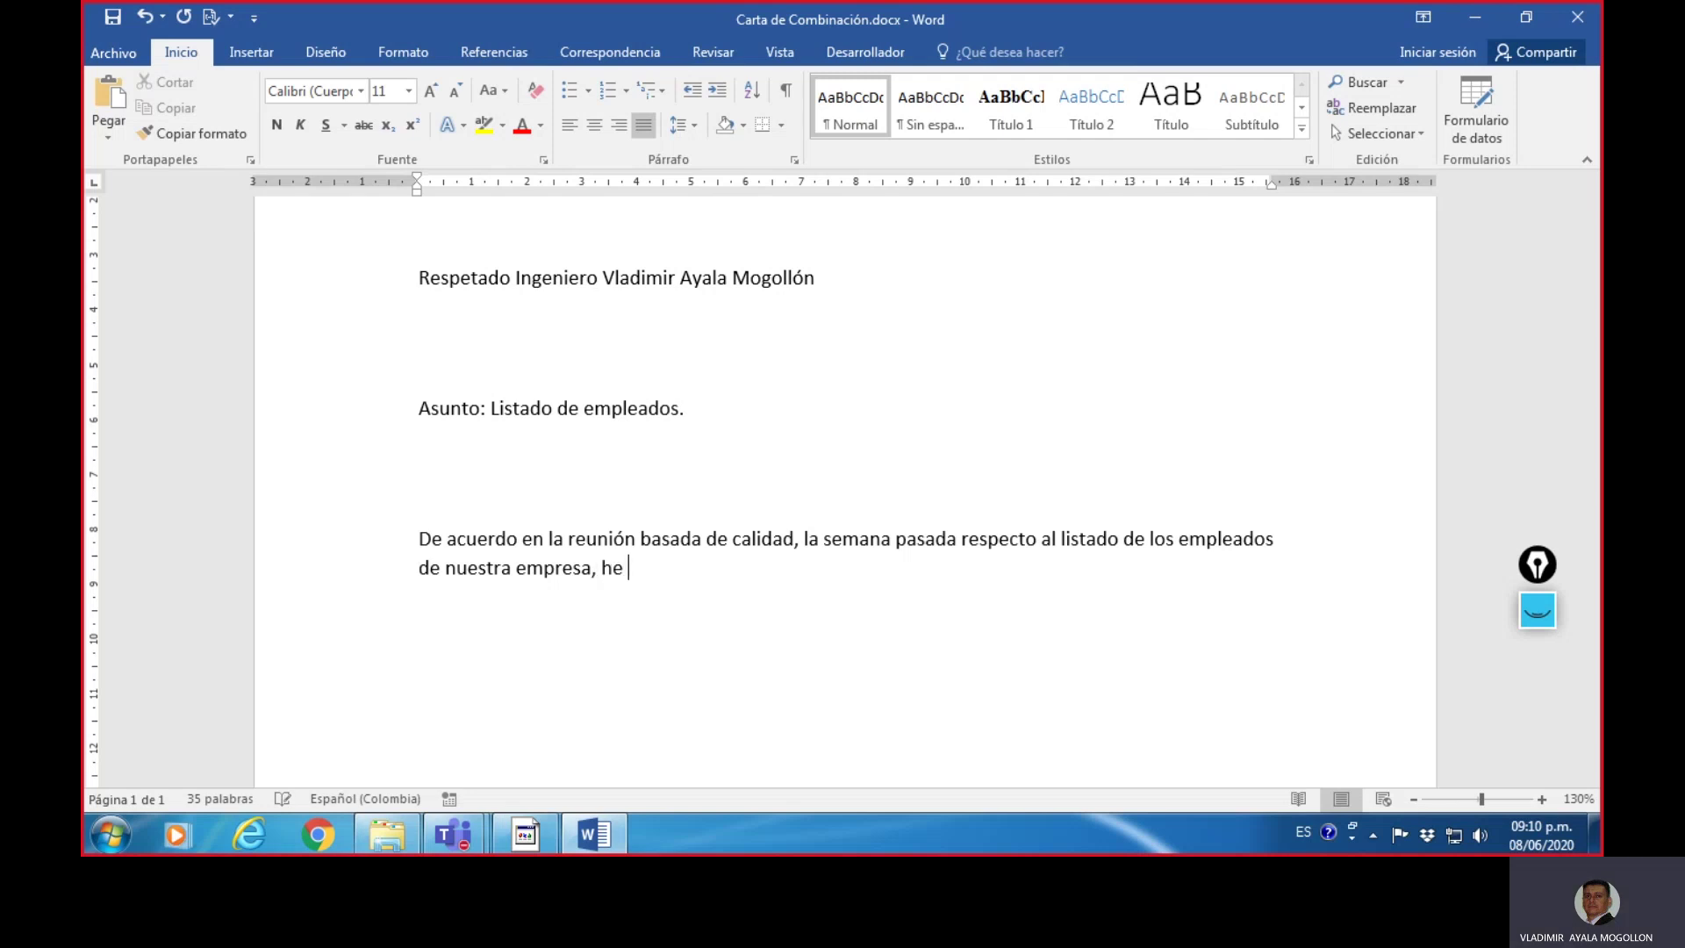
{"action": "type", "text": "consultado dicha "}
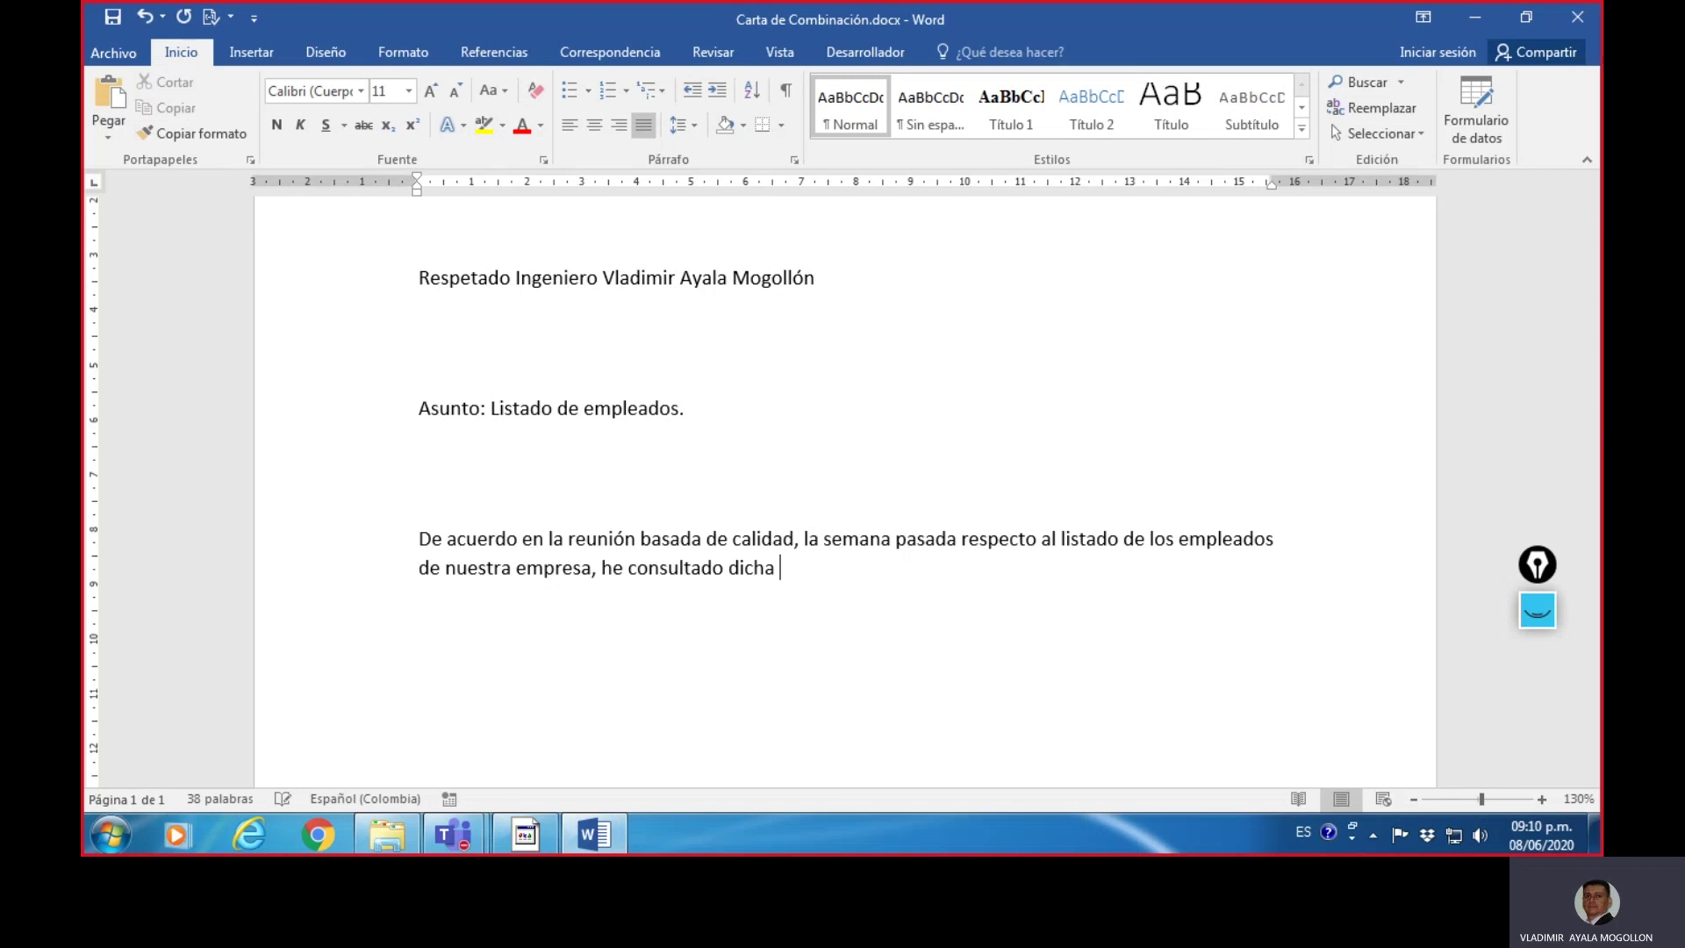
{"action": "type", "text": "información en"}
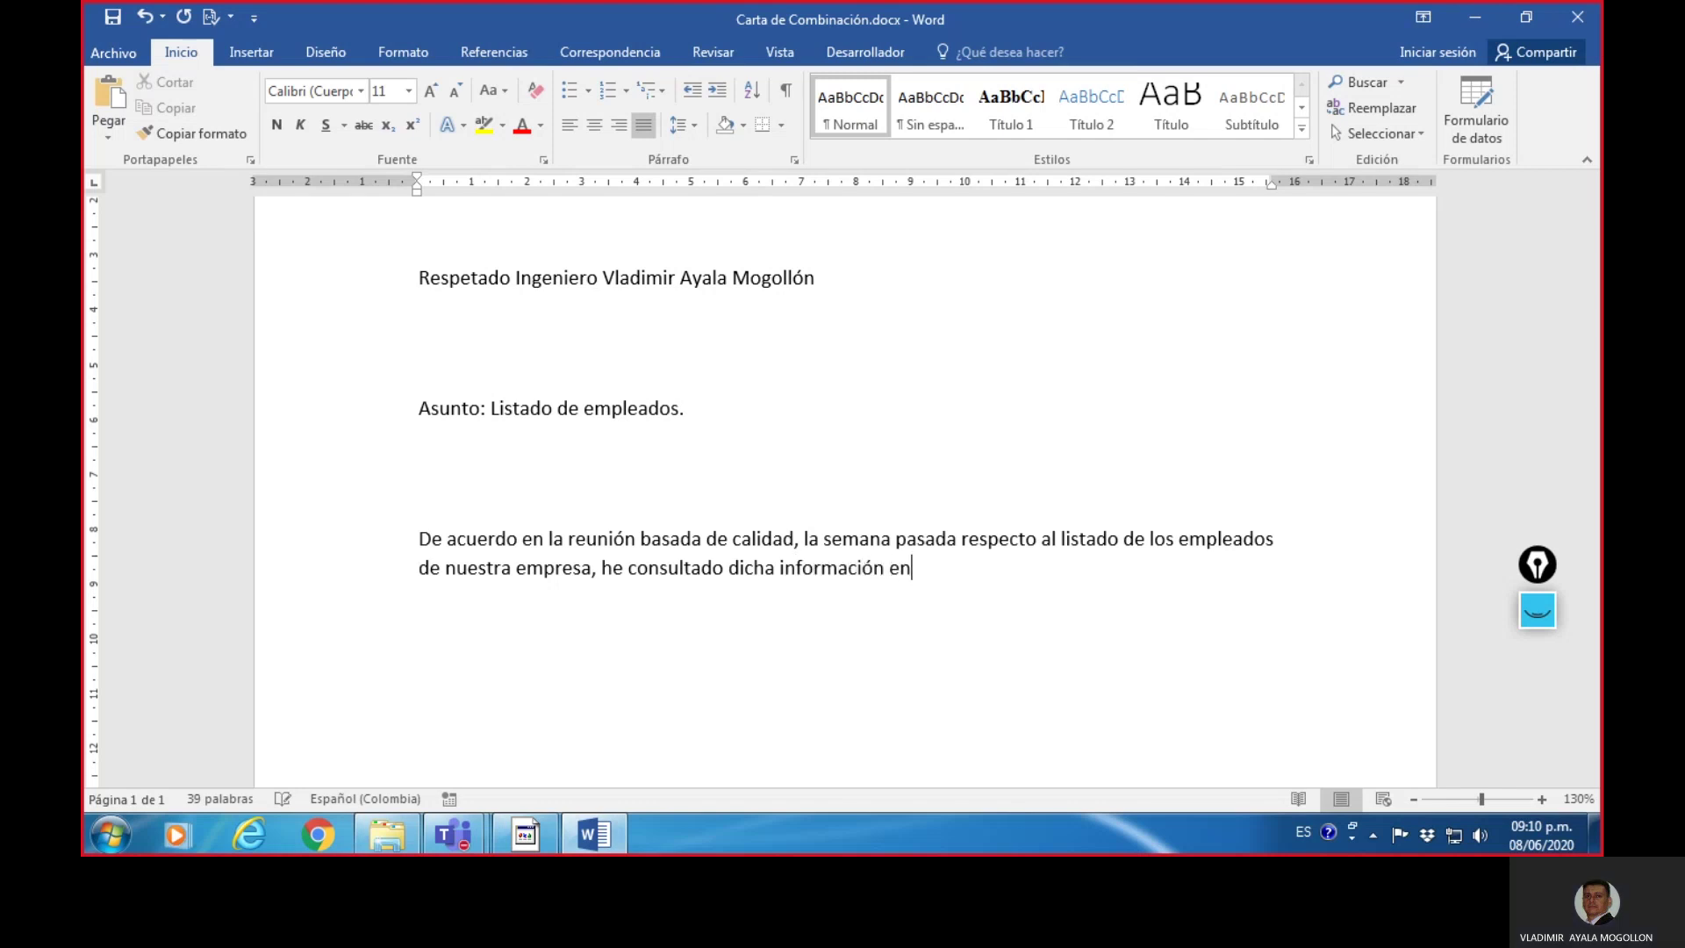
{"action": "type", "text": " el regi"}
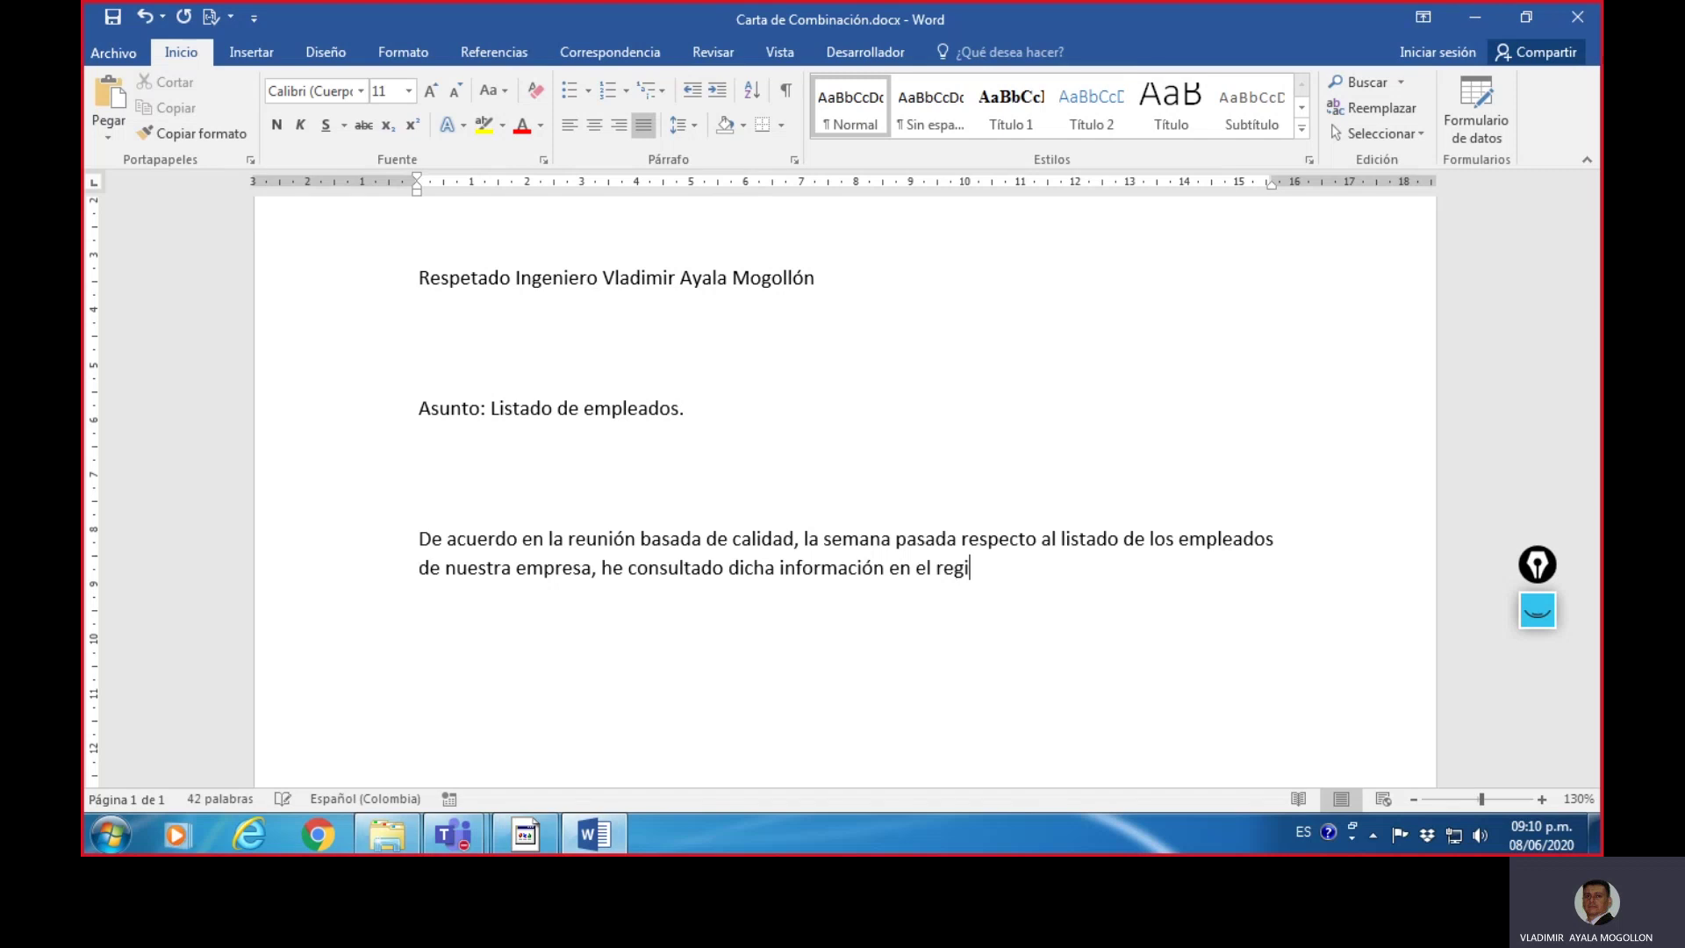
{"action": "type", "text": "stro de la base de da"}
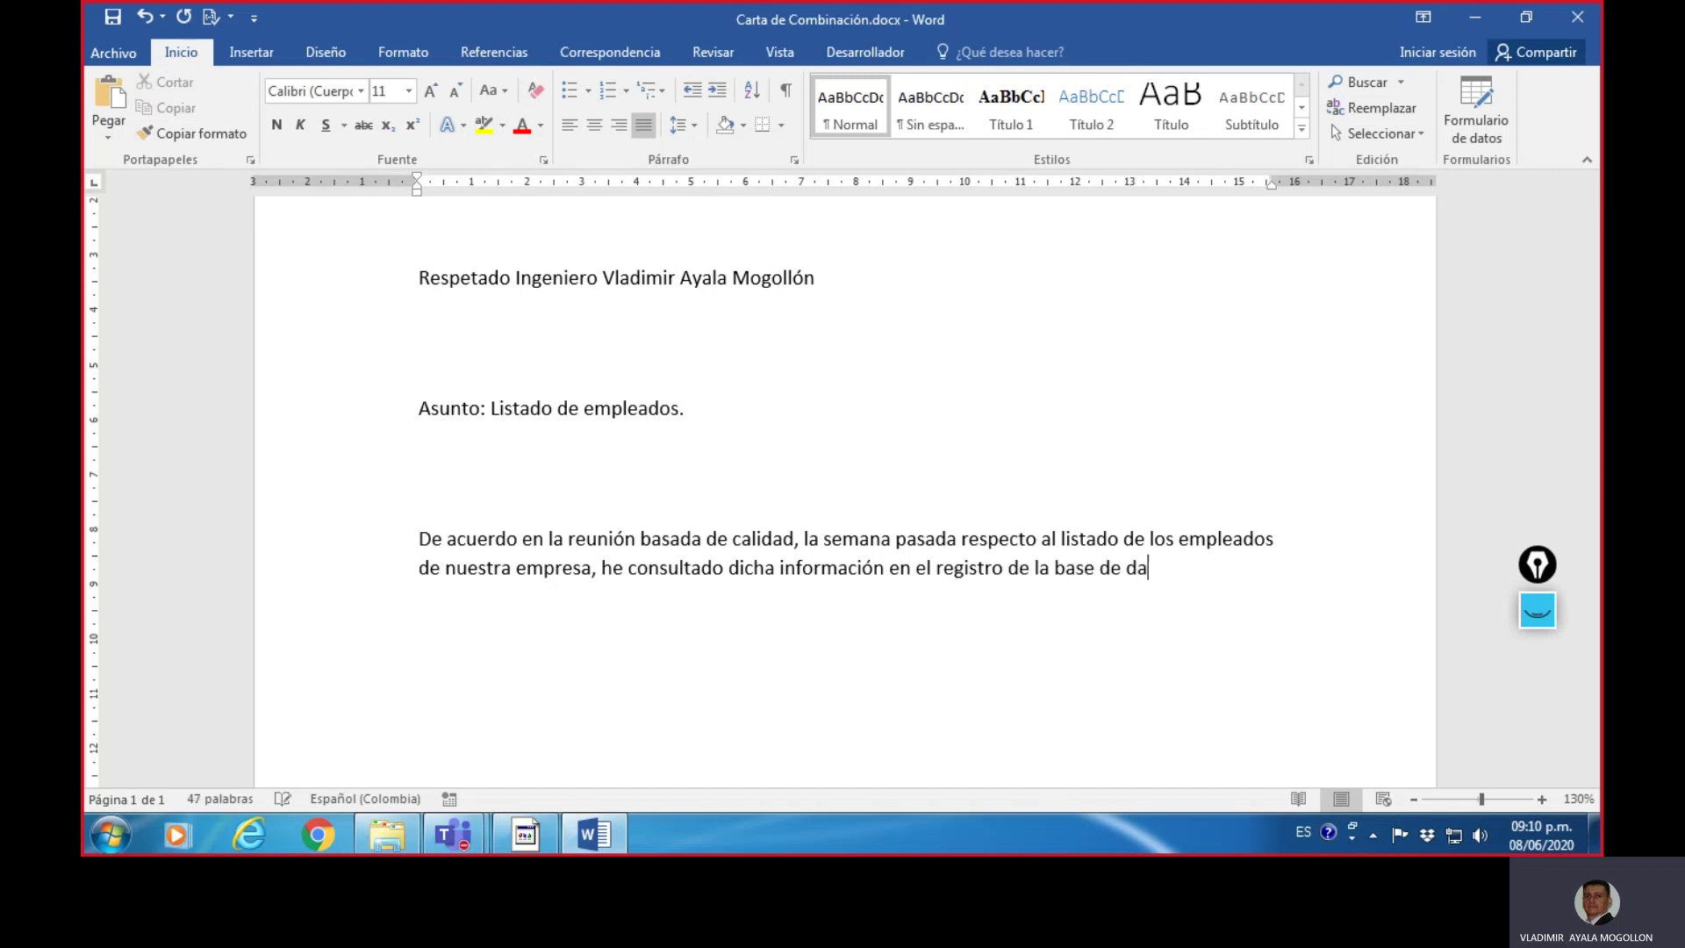
{"action": "type", "text": "tos y"}
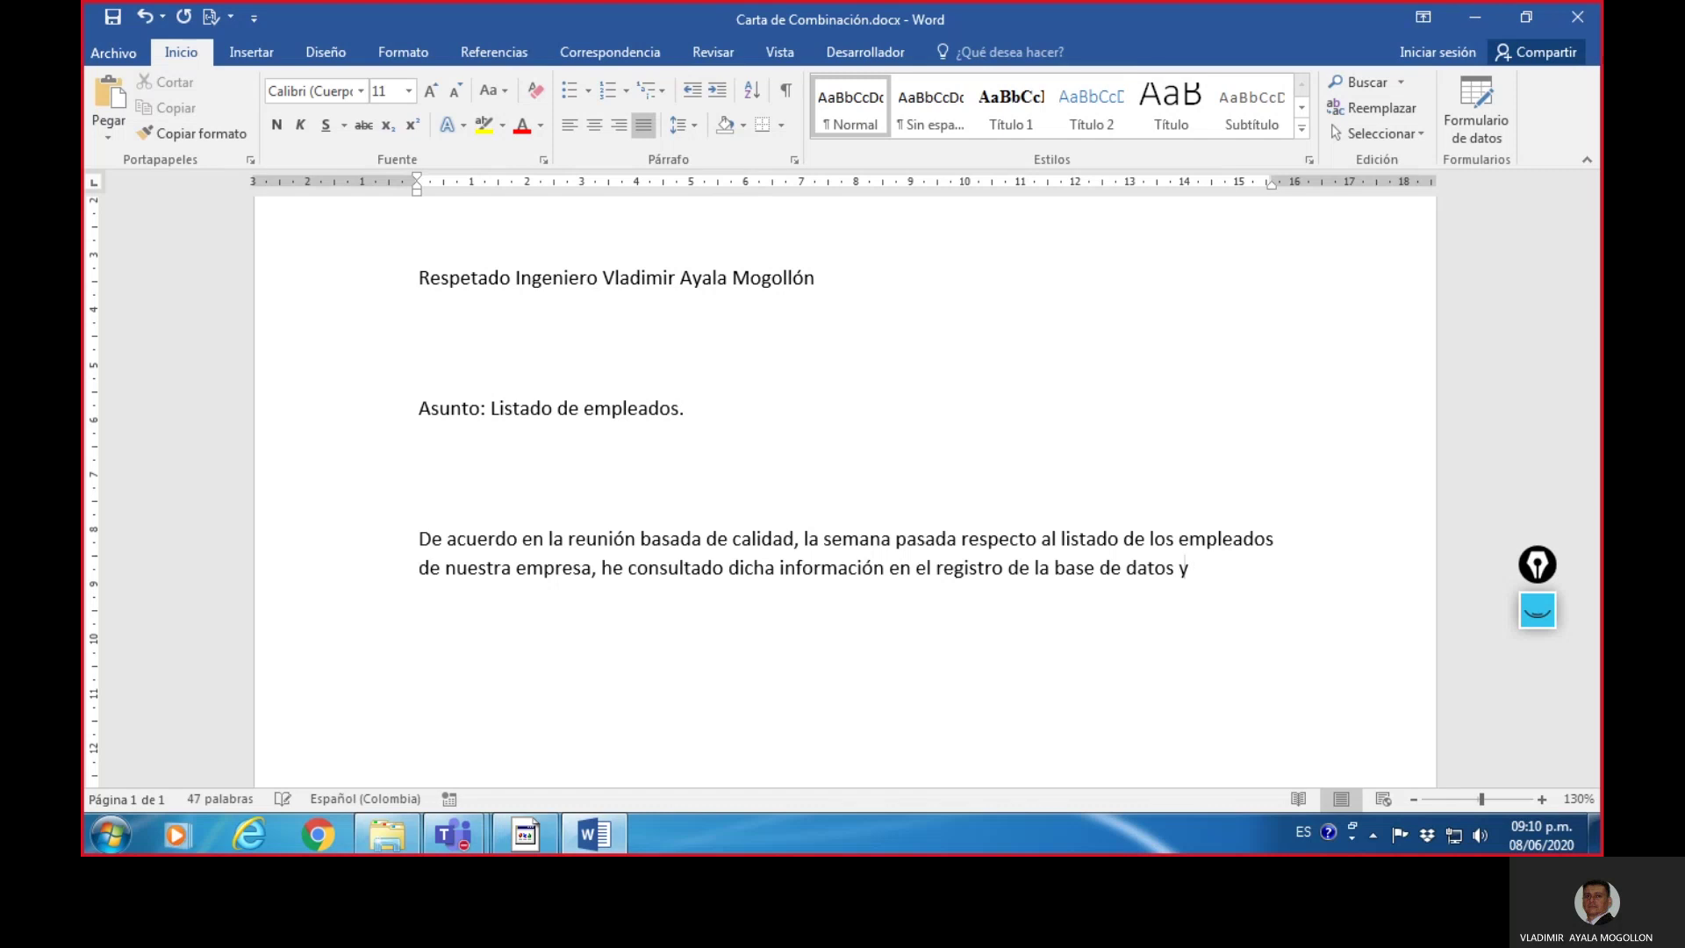
{"action": "type", "text": " a"}
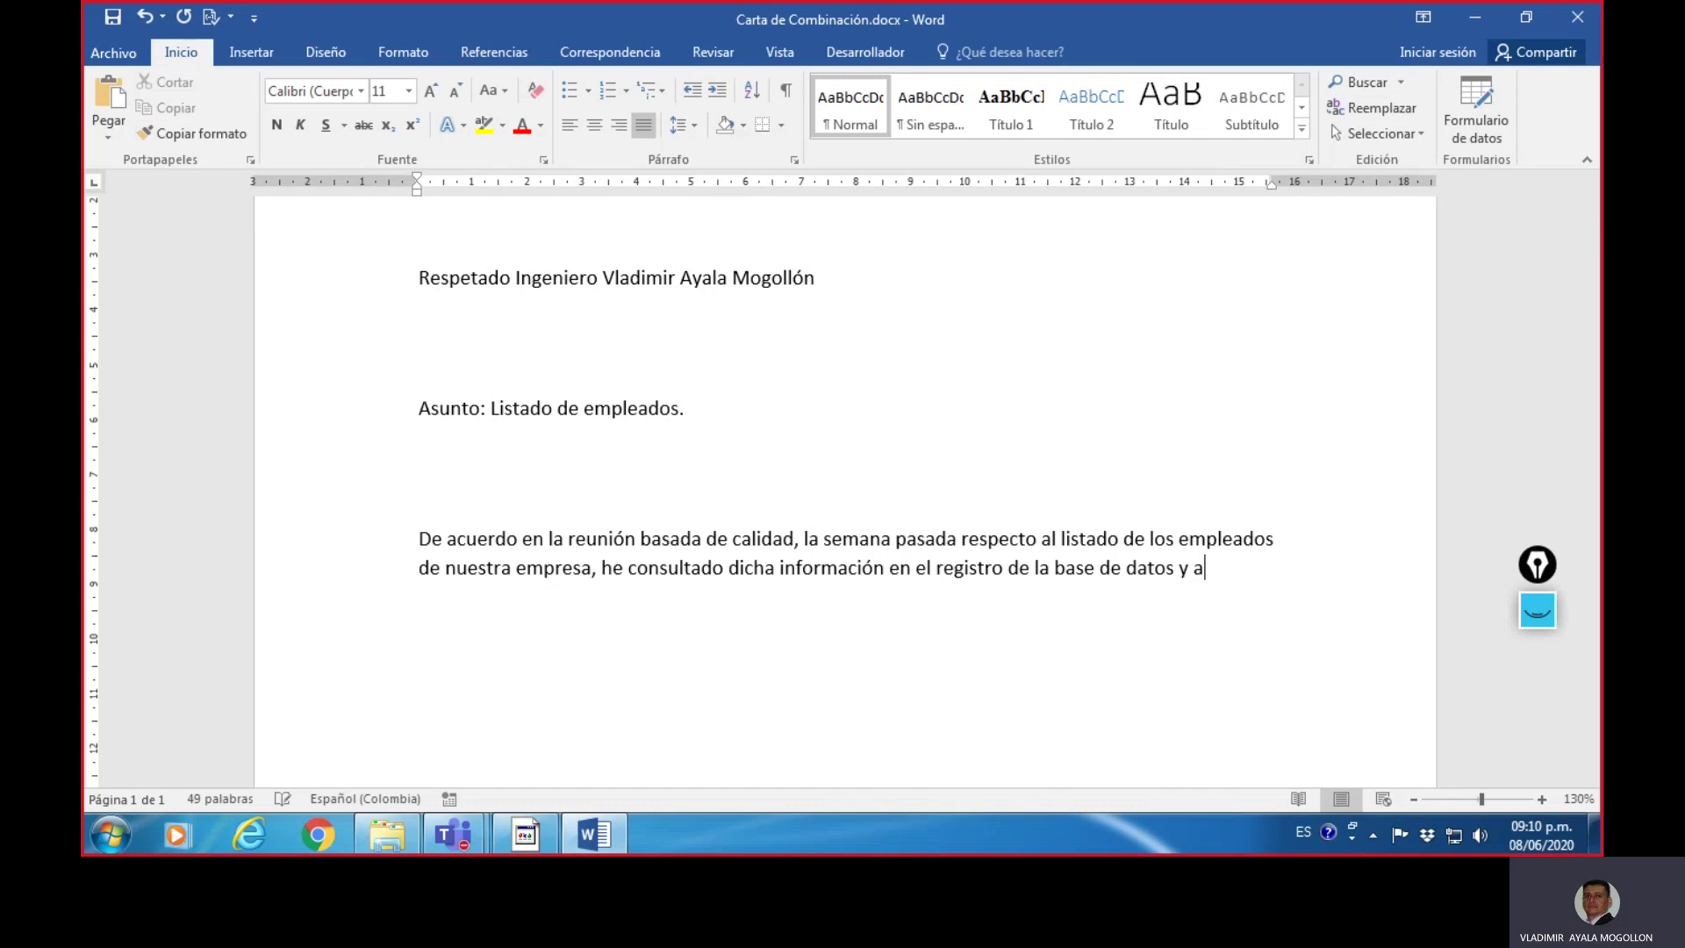
{"action": "type", "text": " con"}
{"action": "type", "text": "tin"}
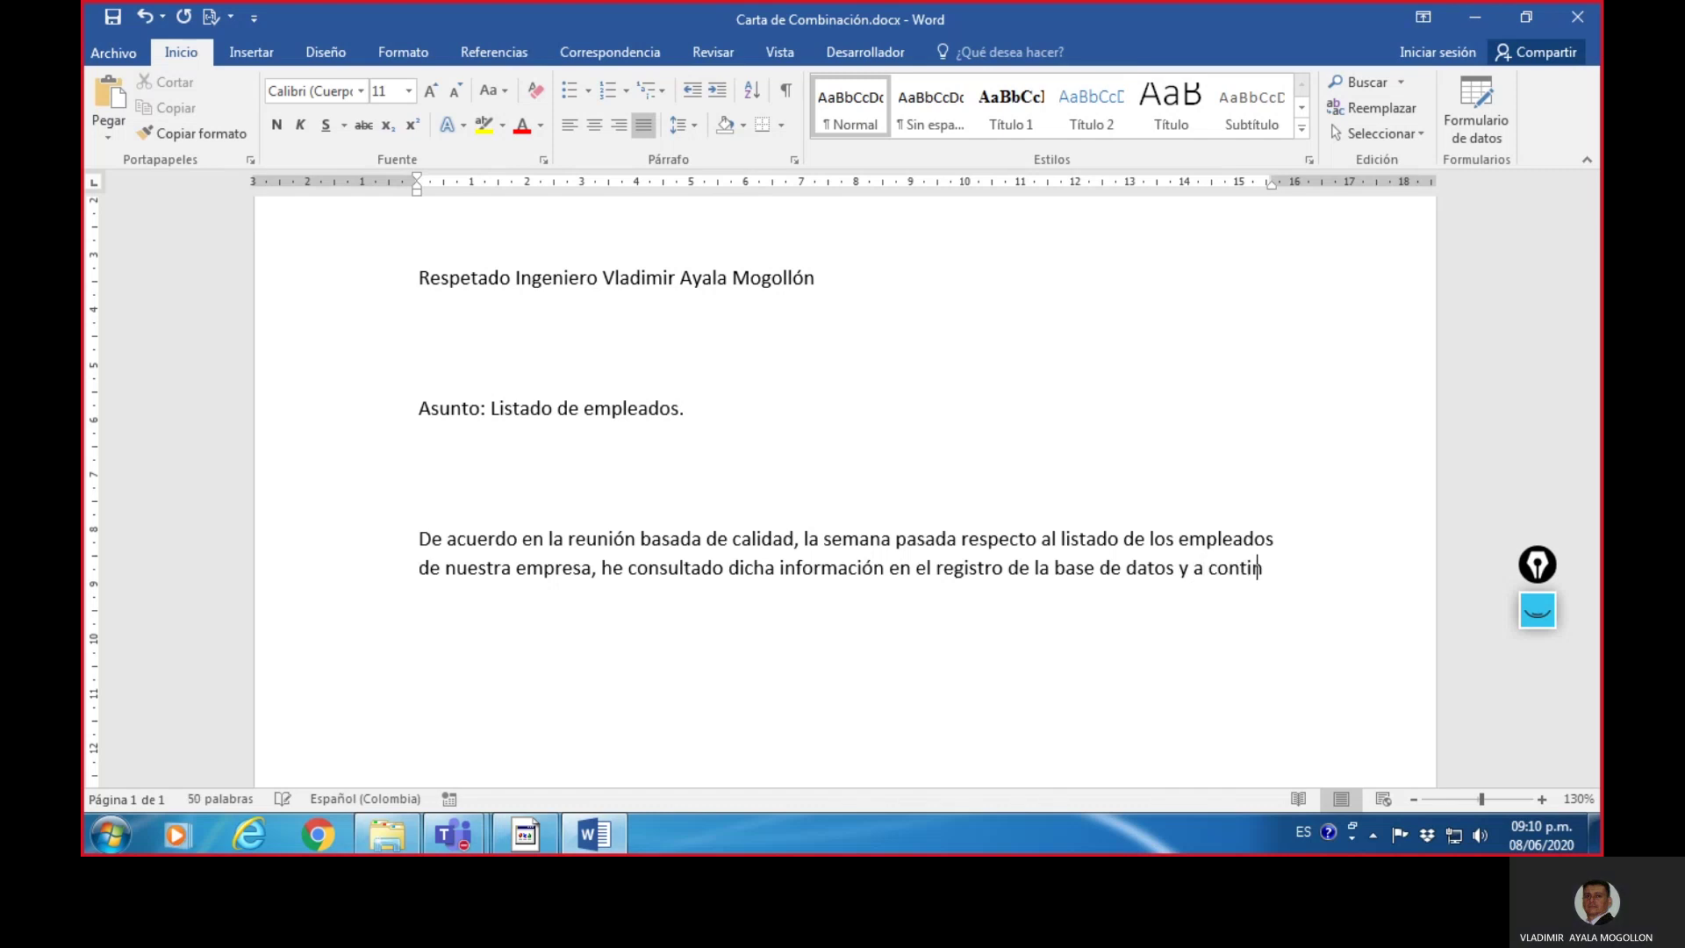
{"action": "type", "text": "uación"}
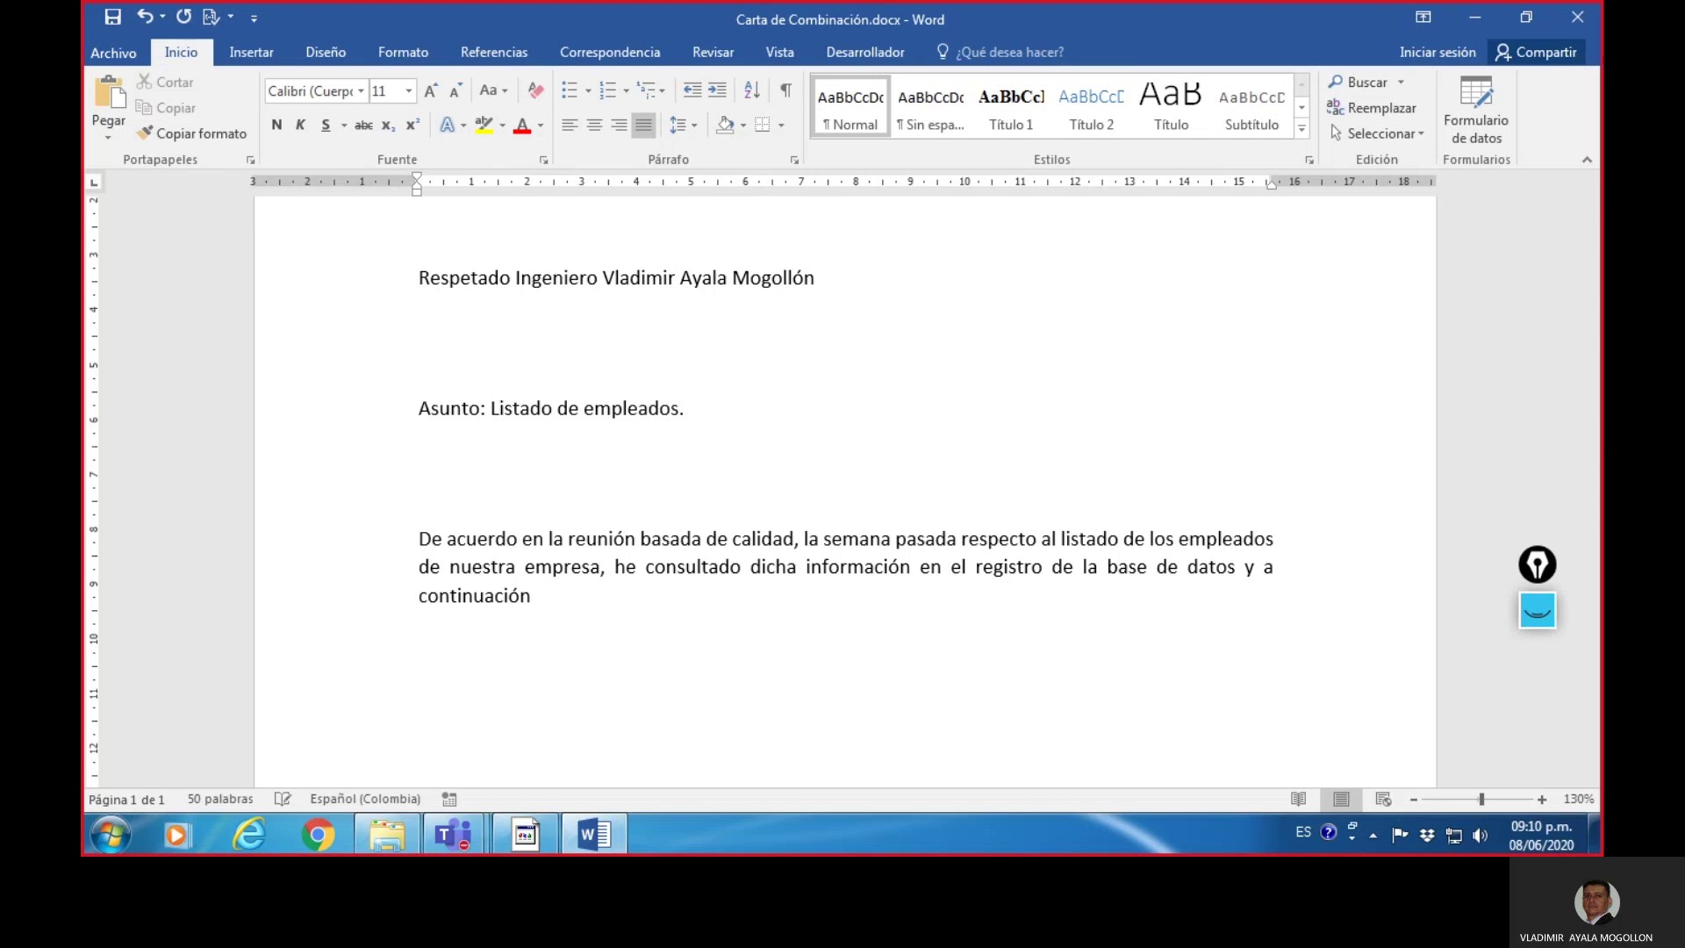
{"action": "scroll", "coordinate": [880, 533], "scroll_direction": "down", "scroll_amount": 3}
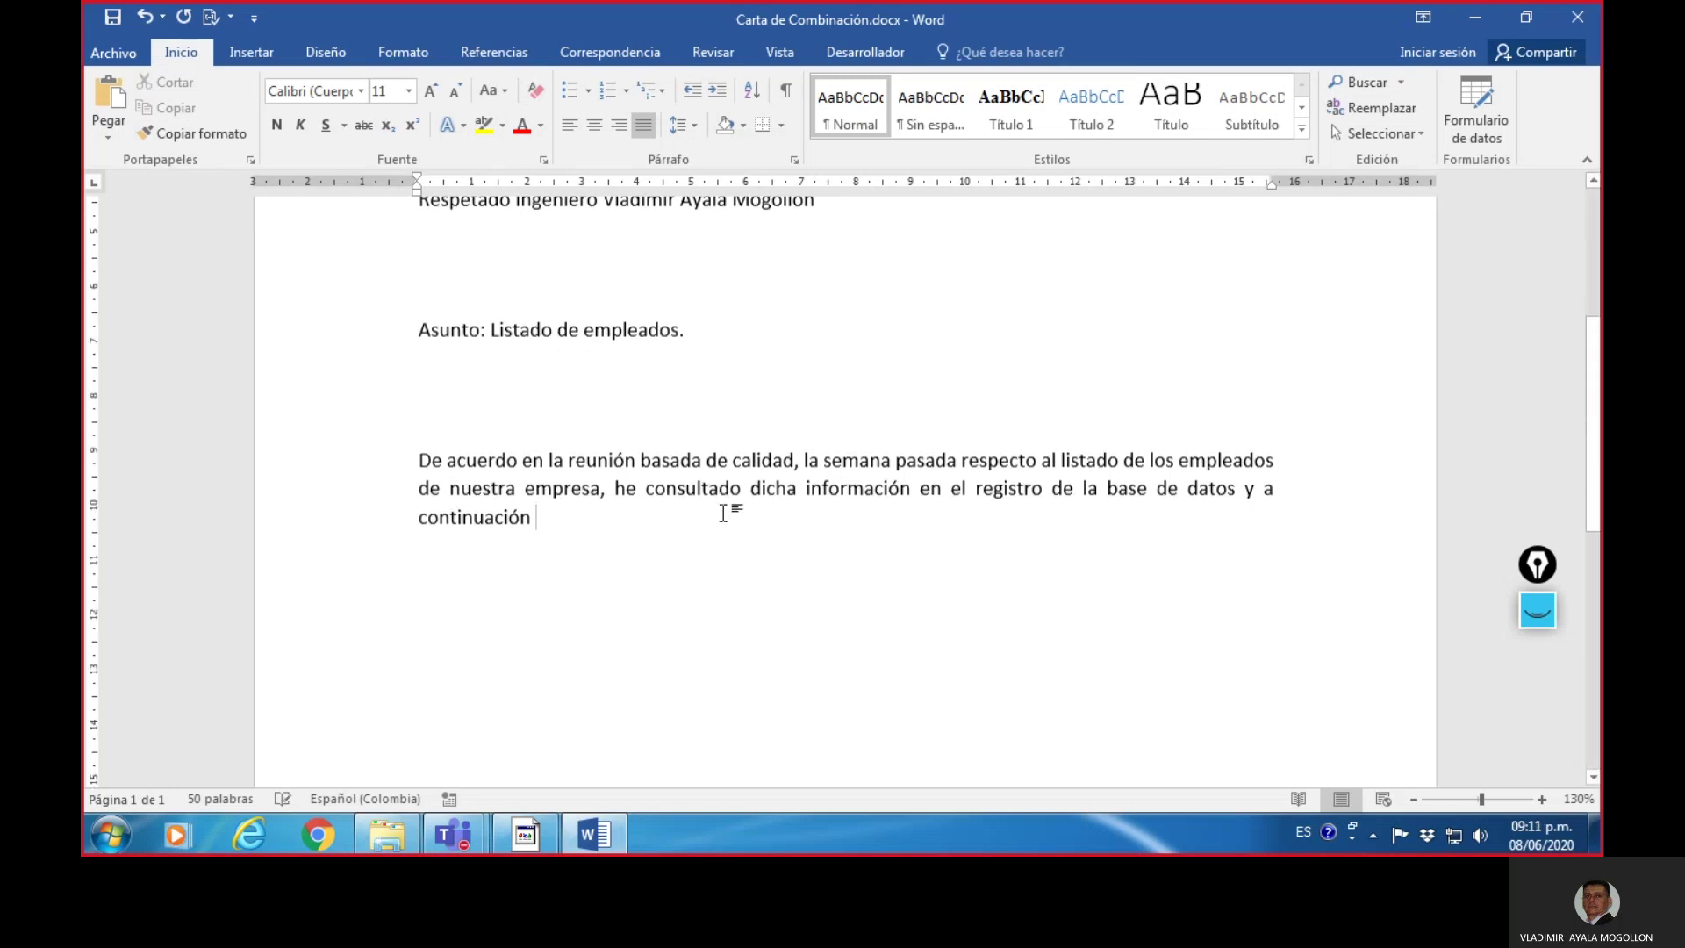
{"action": "type", "text": "prese"}
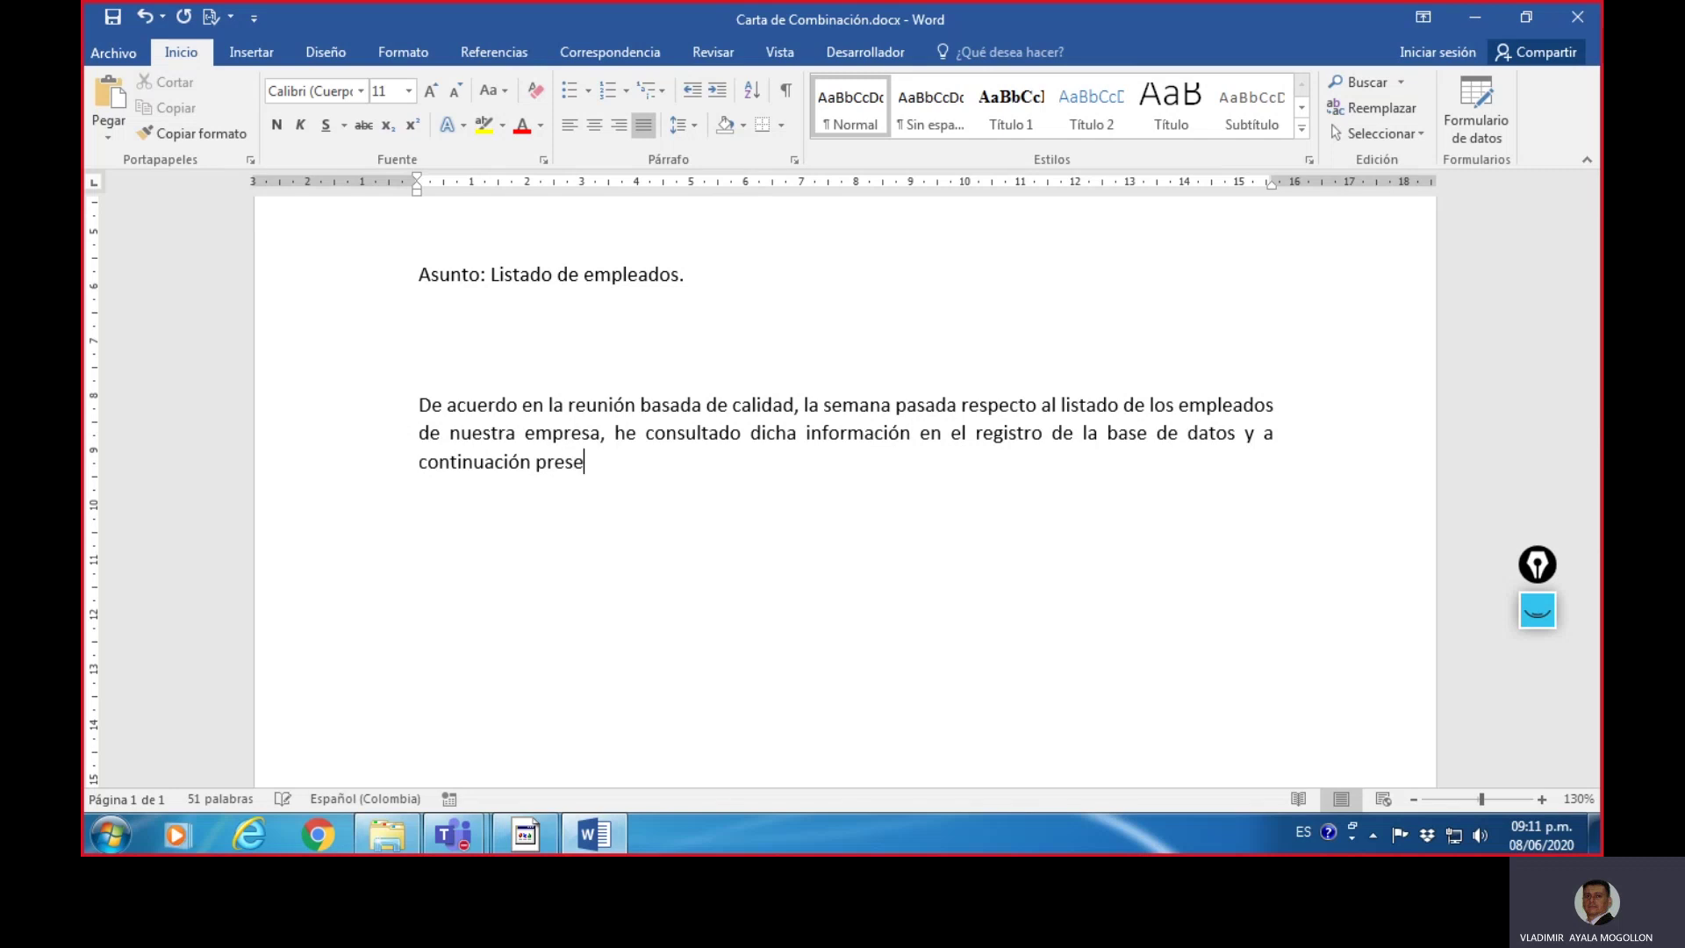
{"action": "type", "text": "nto de manera org"}
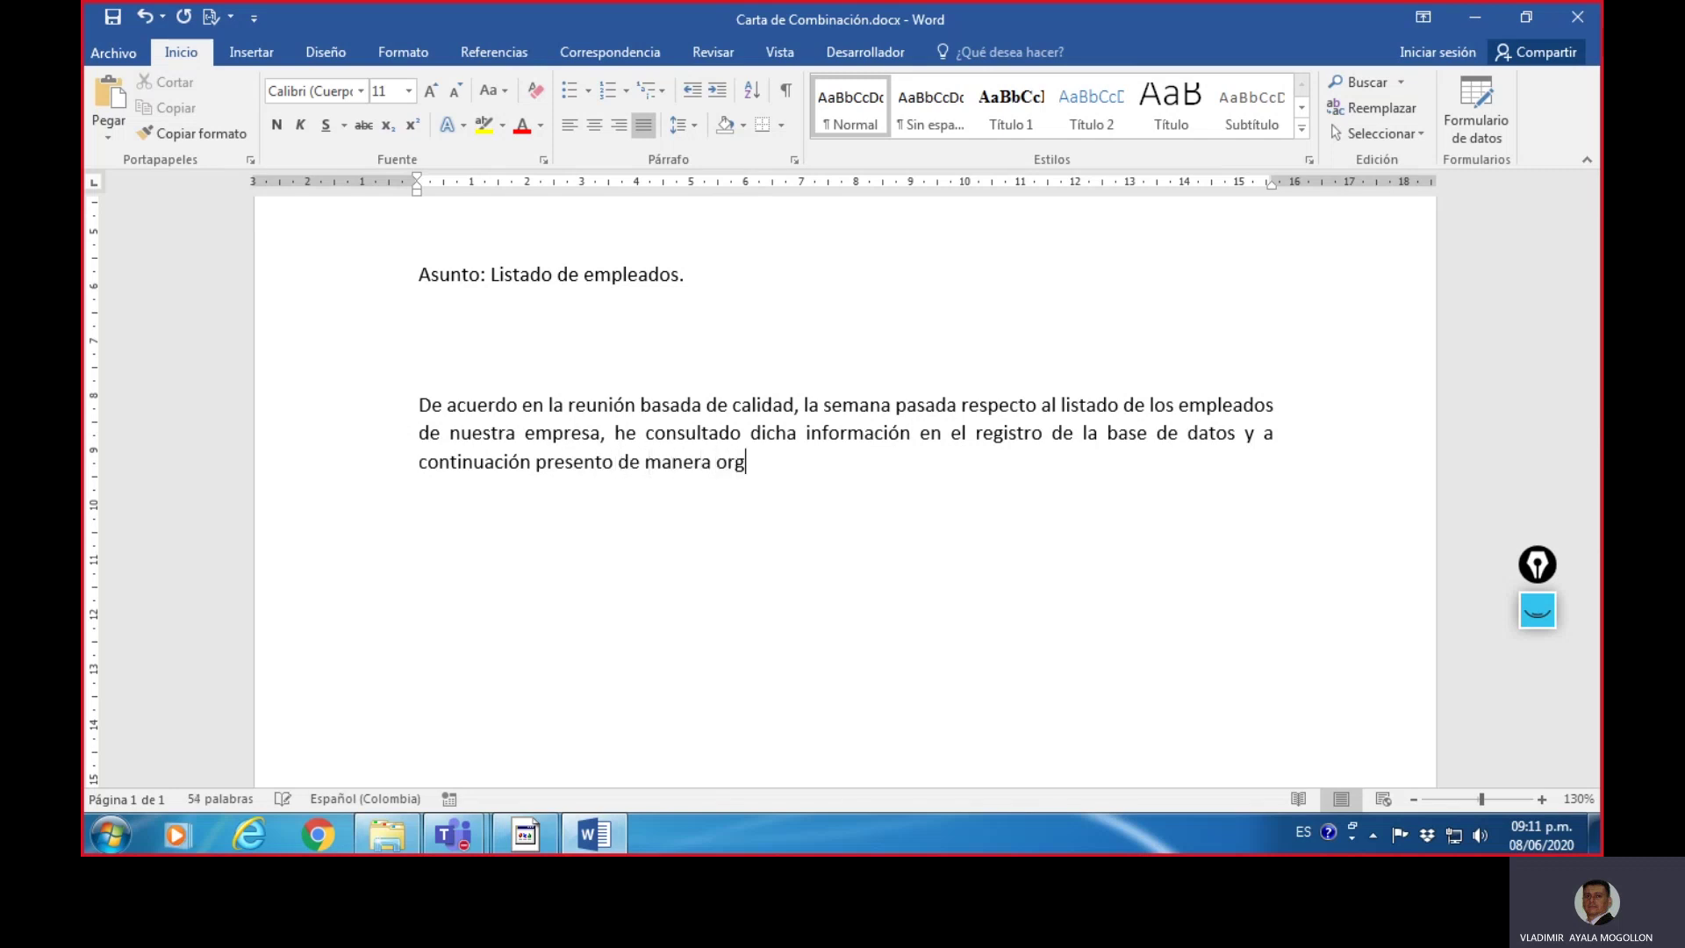
{"action": "type", "text": "anizada los datos "}
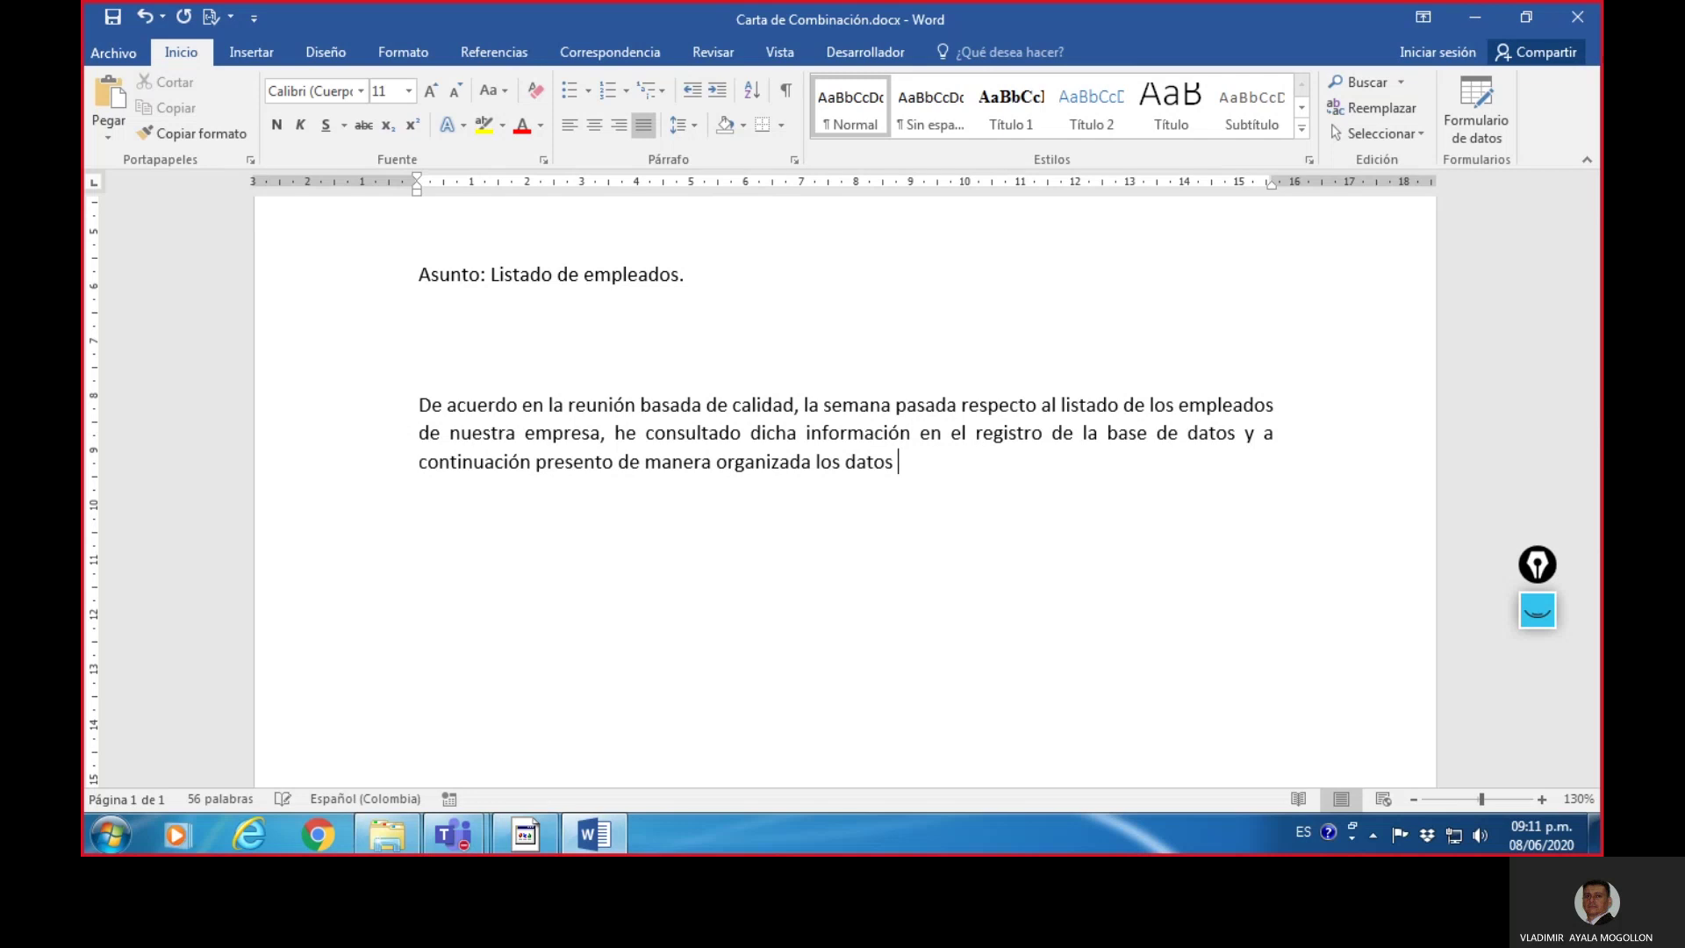
{"action": "type", "text": "de"}
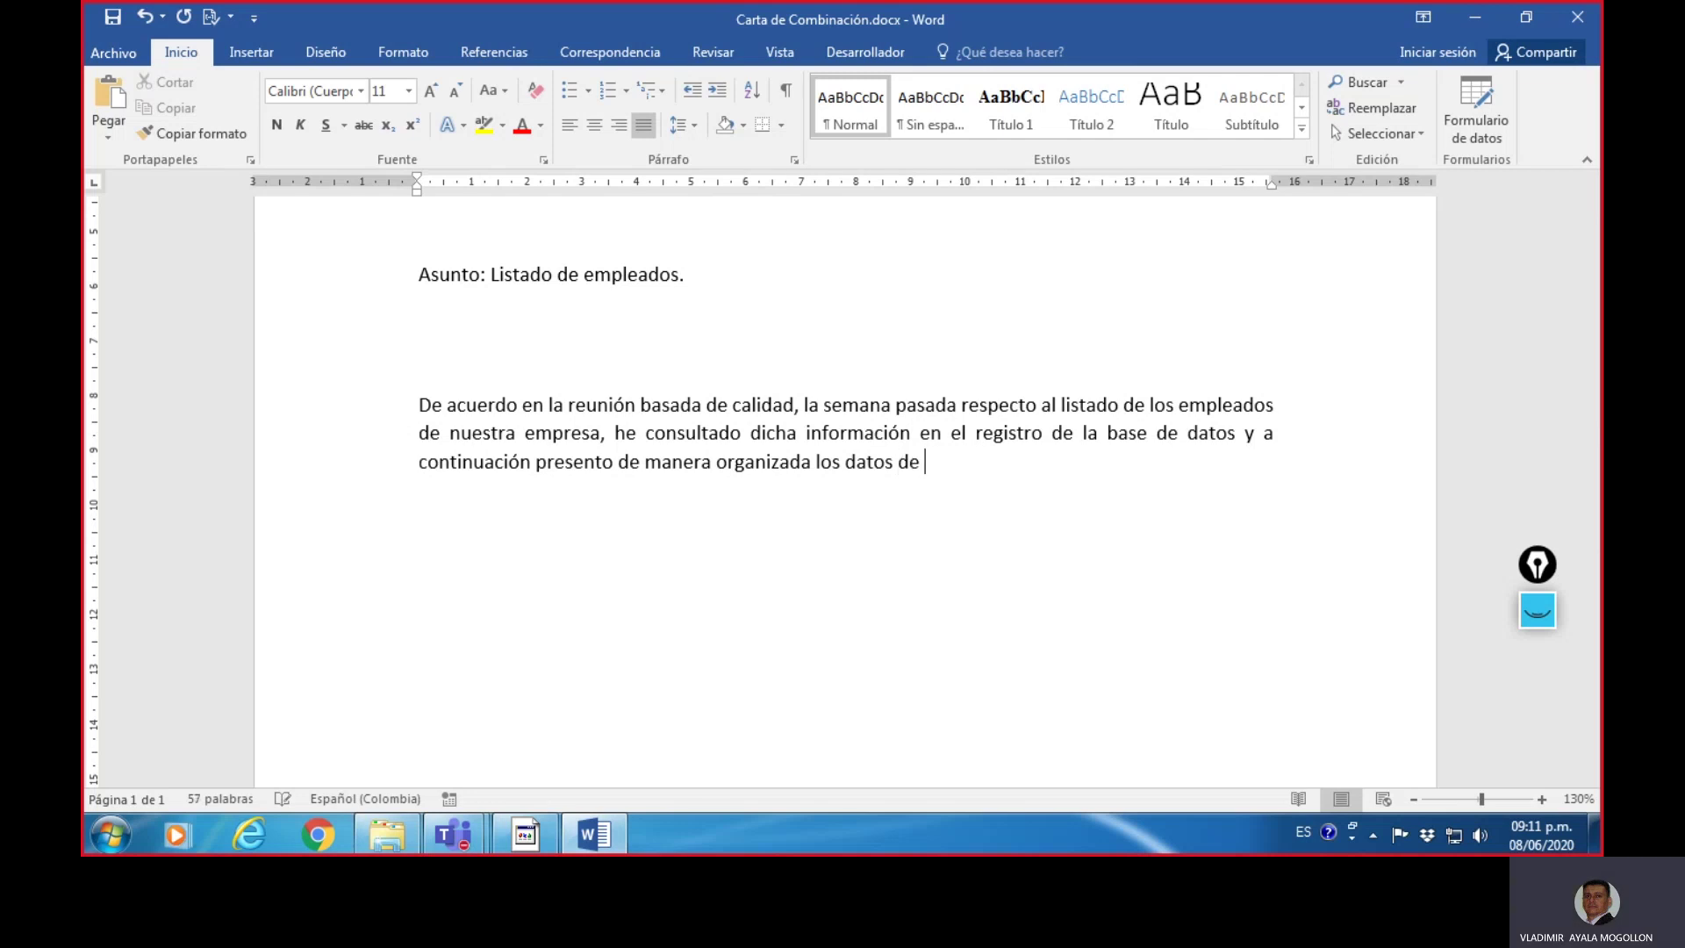
{"action": "type", "text": " nus"}
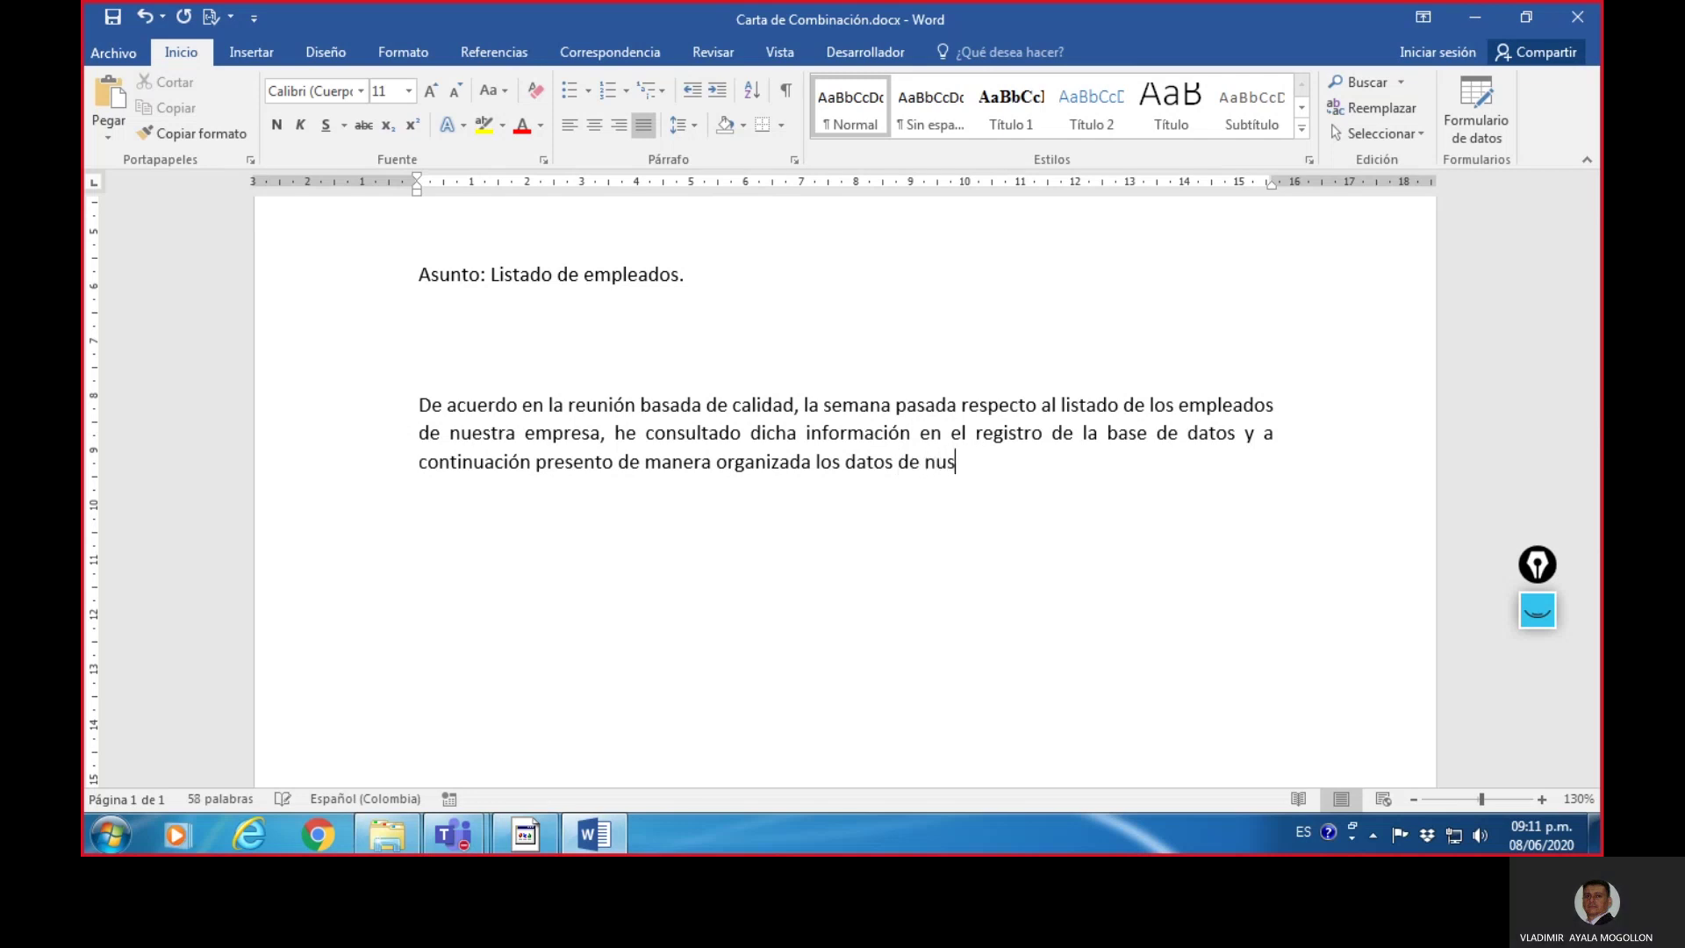
{"action": "key", "text": "BackSpace"}
{"action": "type", "text": "estros cola"}
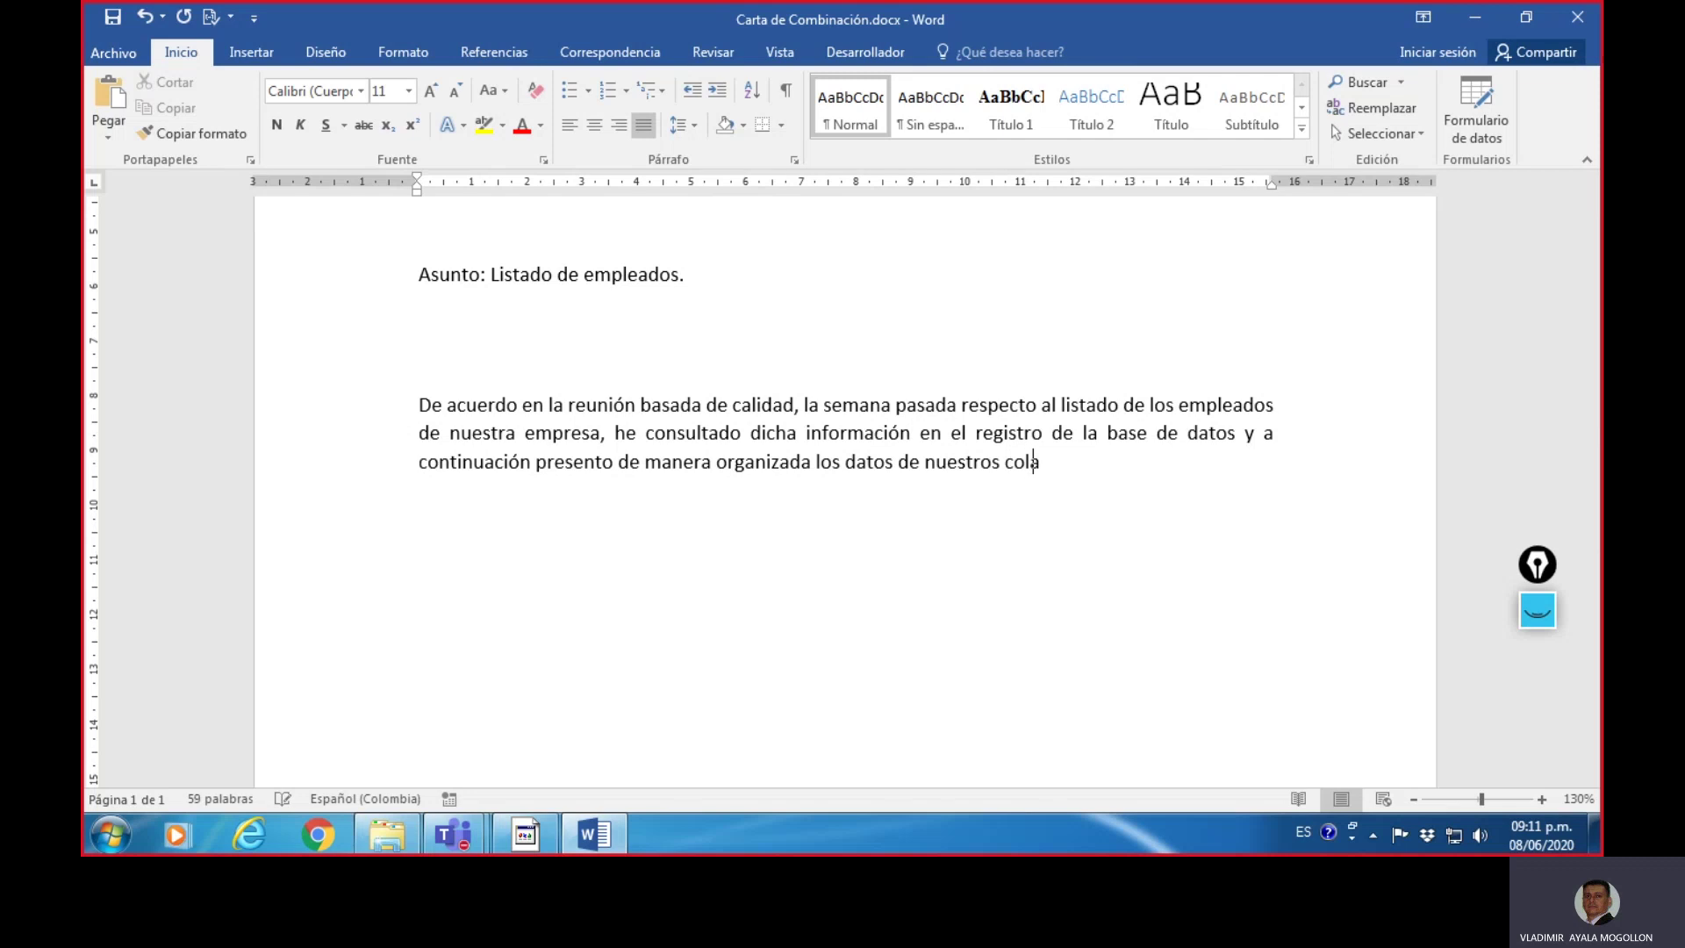
{"action": "type", "text": "boradores."}
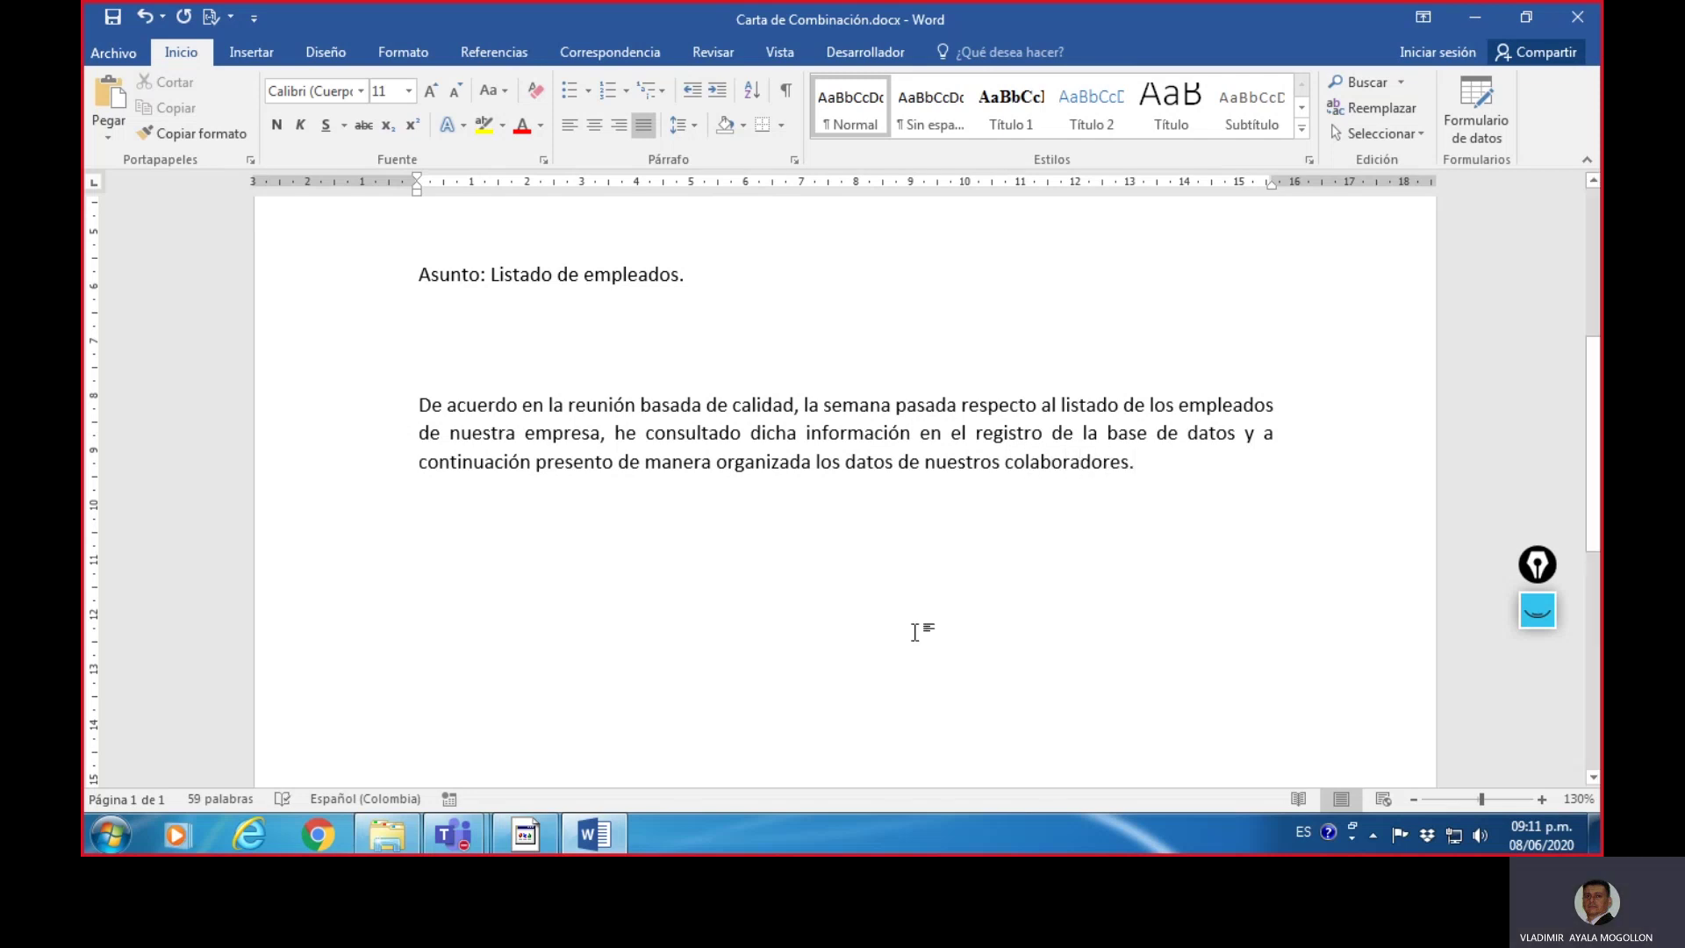
{"action": "scroll", "coordinate": [965, 630], "scroll_direction": "up", "scroll_amount": 4}
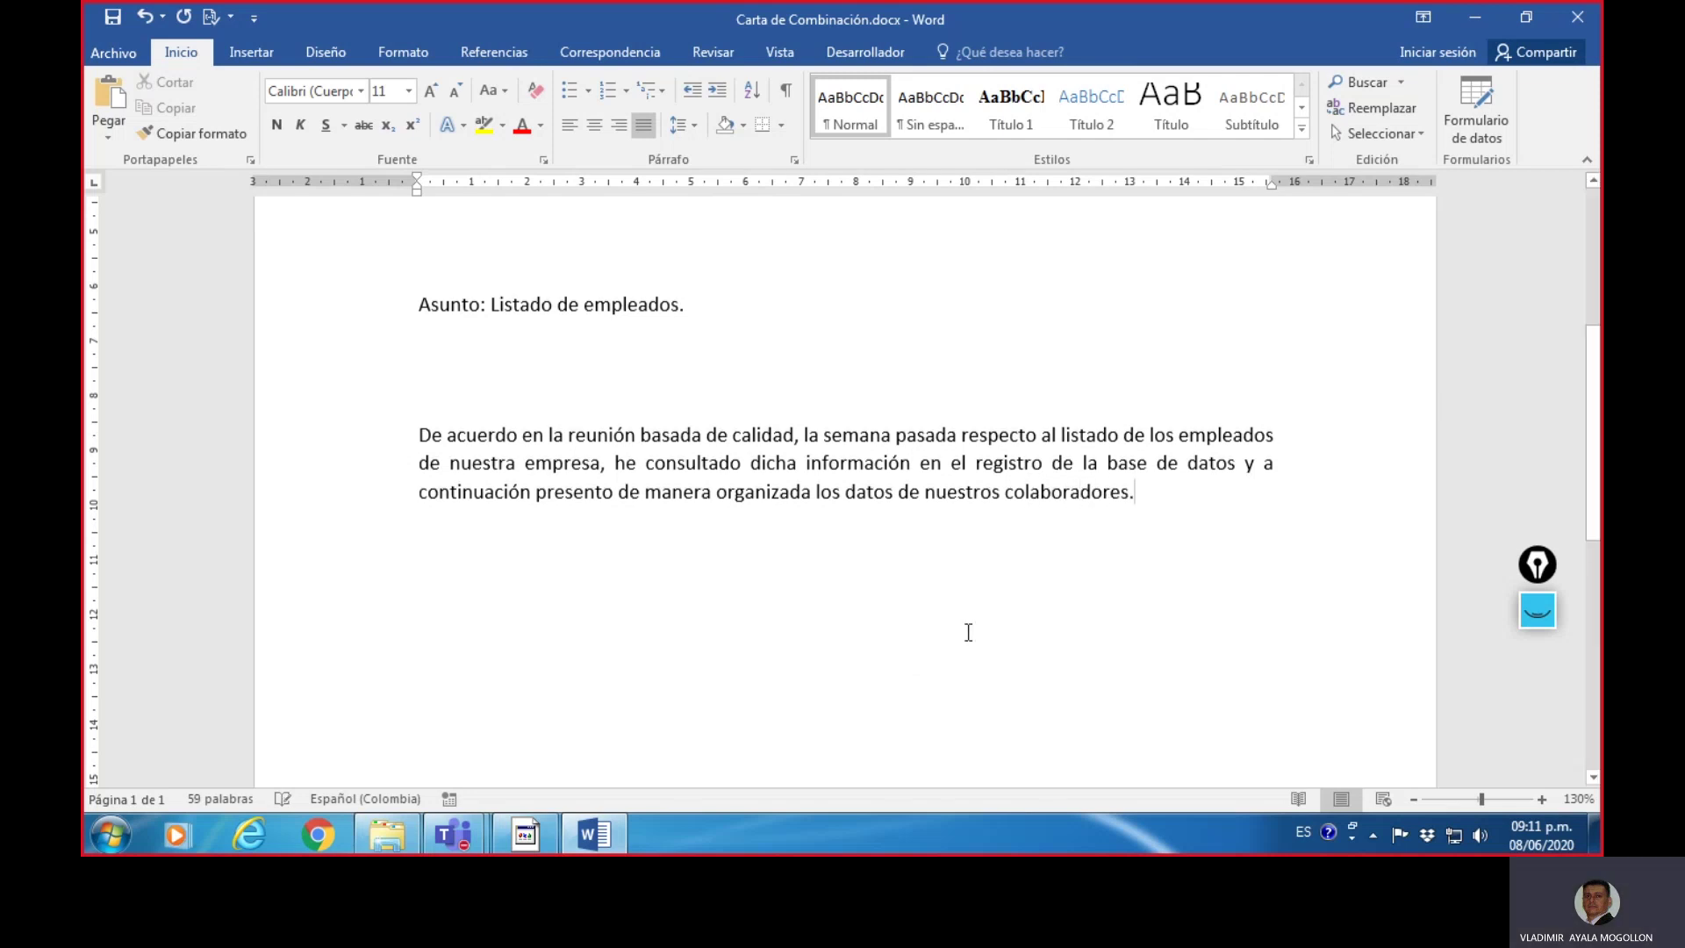
{"action": "scroll", "coordinate": [1066, 564], "scroll_direction": "down", "scroll_amount": 3}
{"action": "scroll", "coordinate": [1055, 586], "scroll_direction": "up", "scroll_amount": 3}
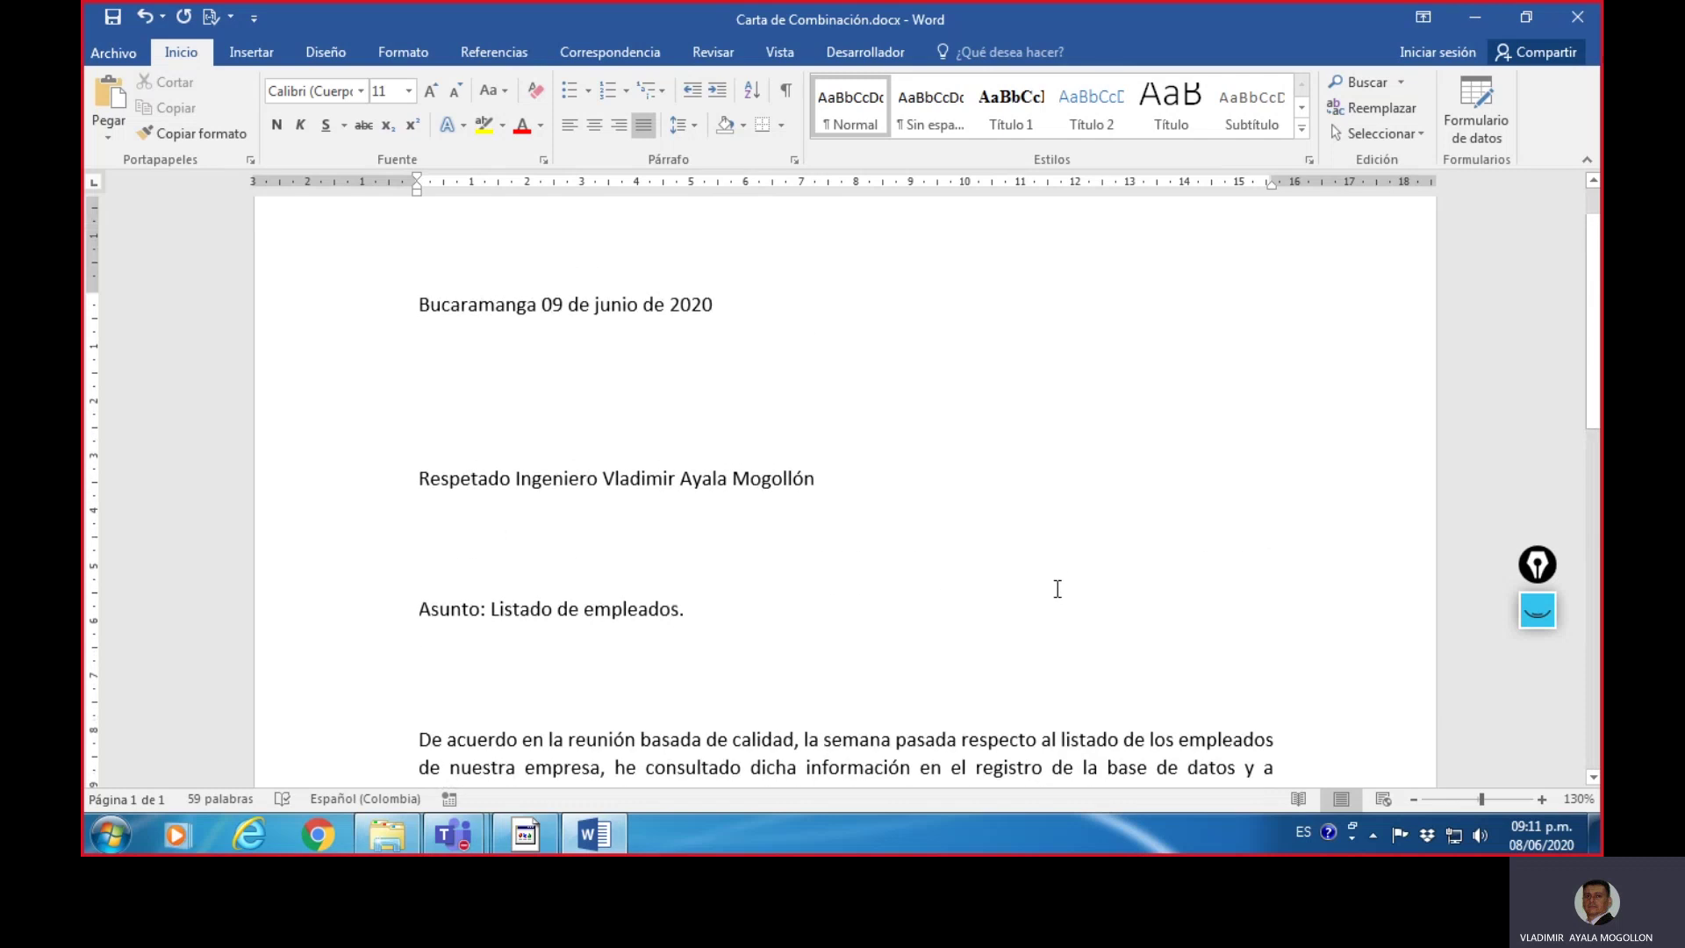
{"action": "scroll", "coordinate": [975, 578], "scroll_direction": "down", "scroll_amount": 4}
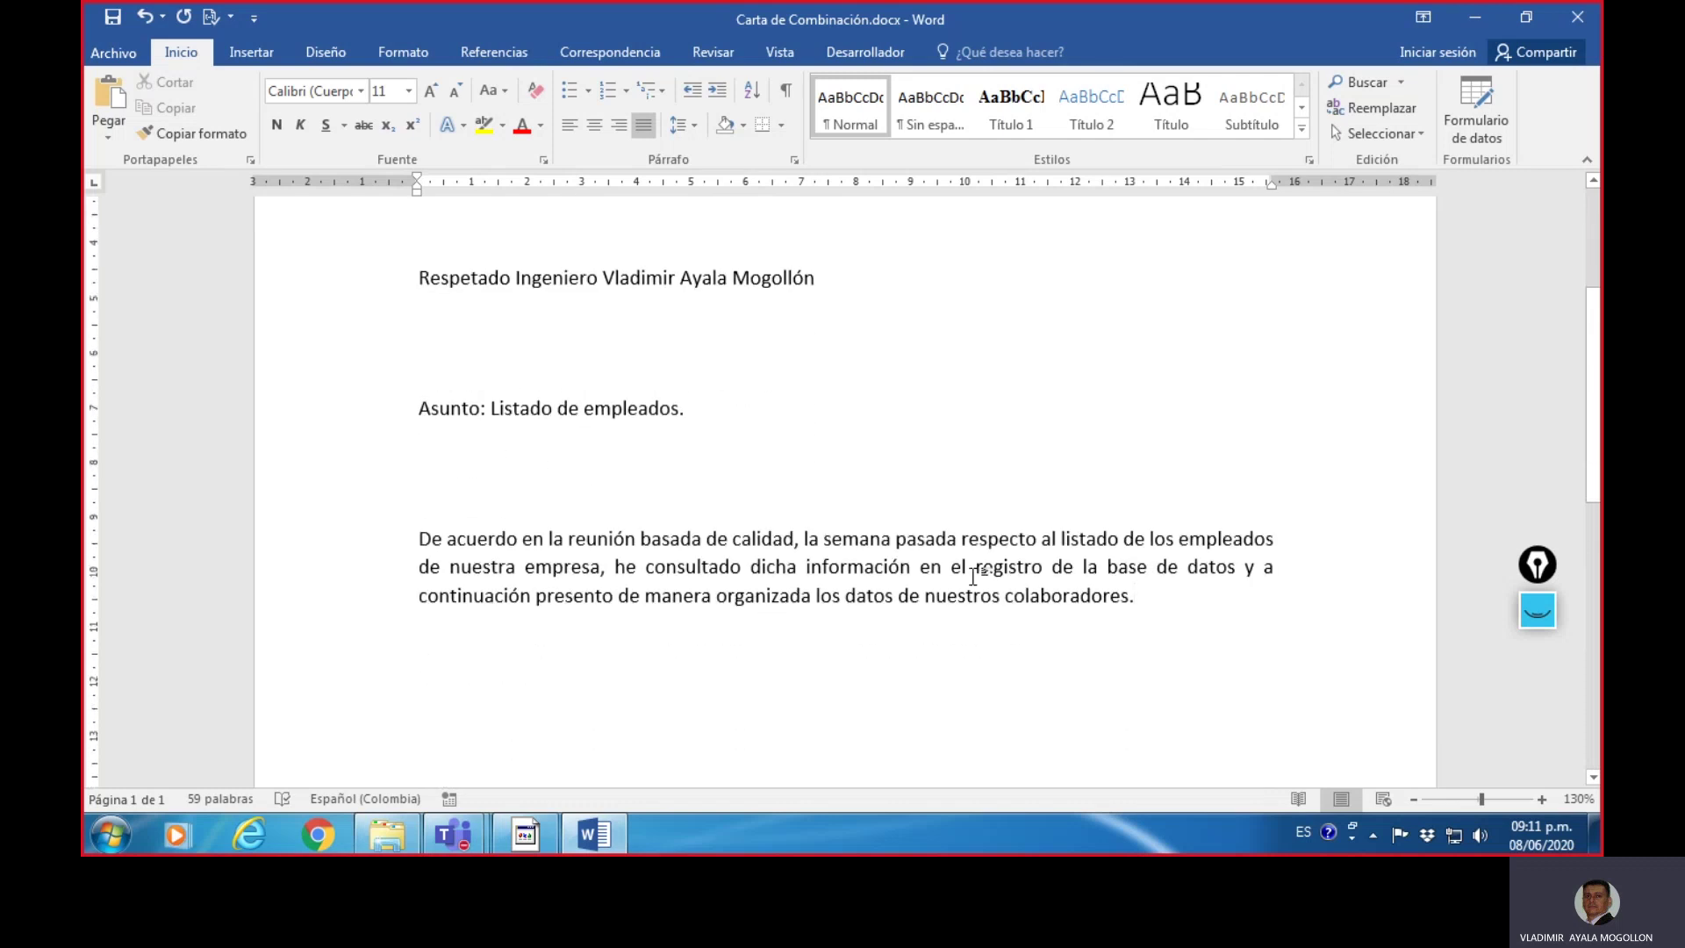
- Add the line 'Datos Empleados:' under the paragraph, with an empty line below it
{"action": "key", "text": "Return"}
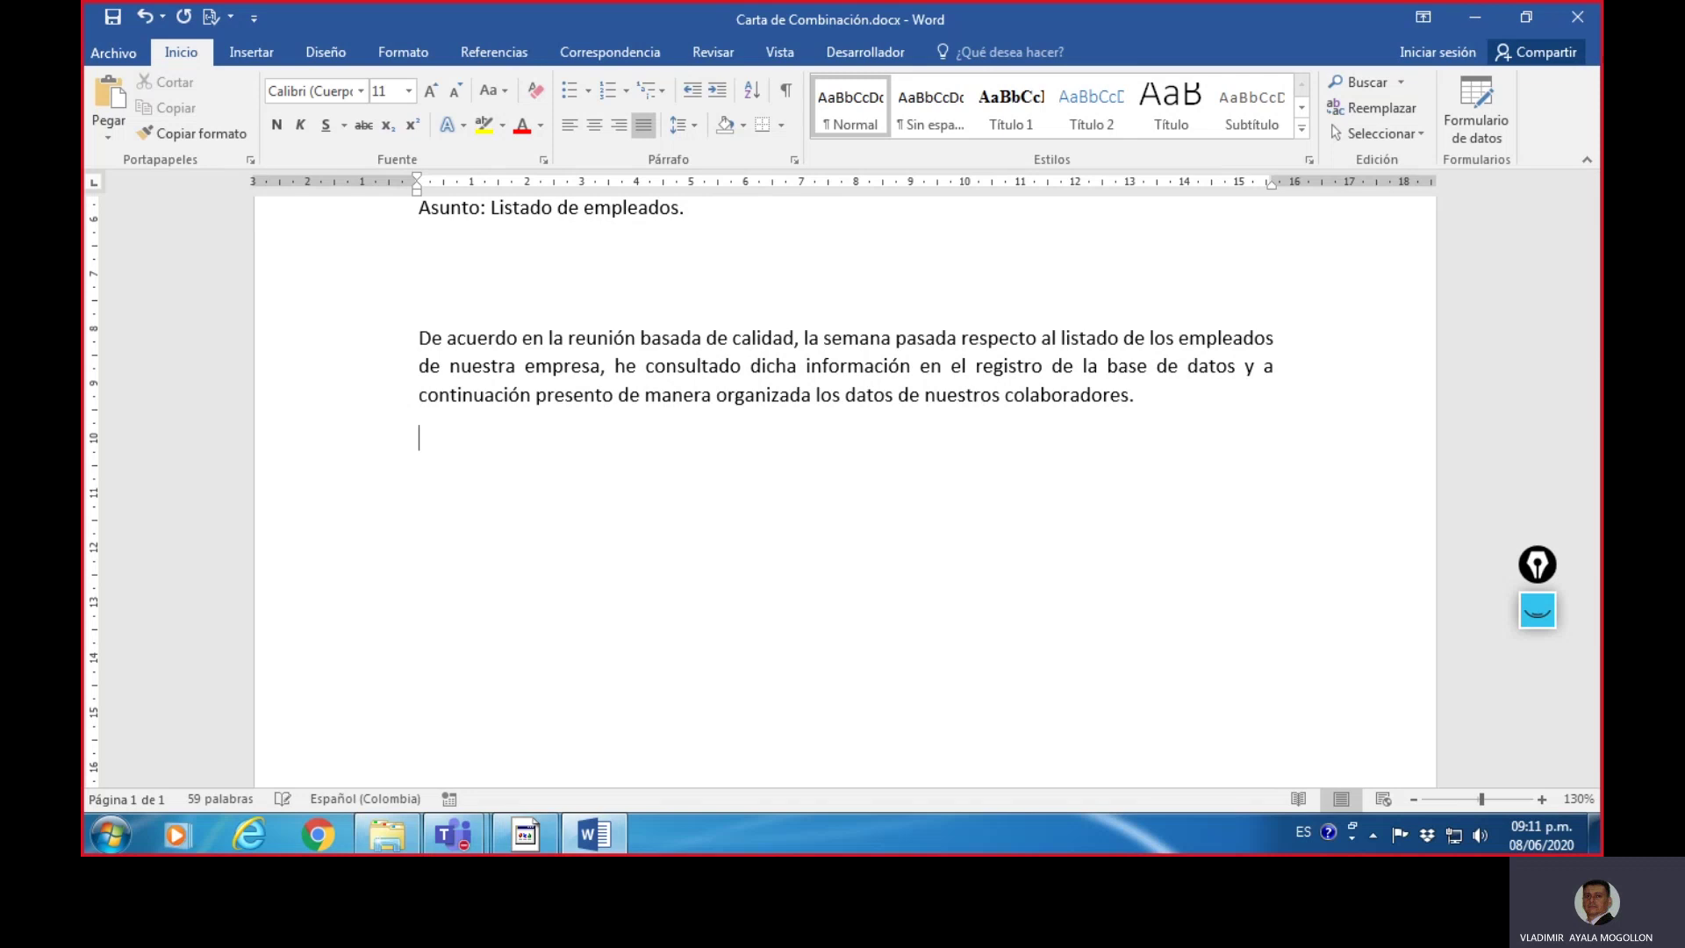
{"action": "type", "text": "Datos"}
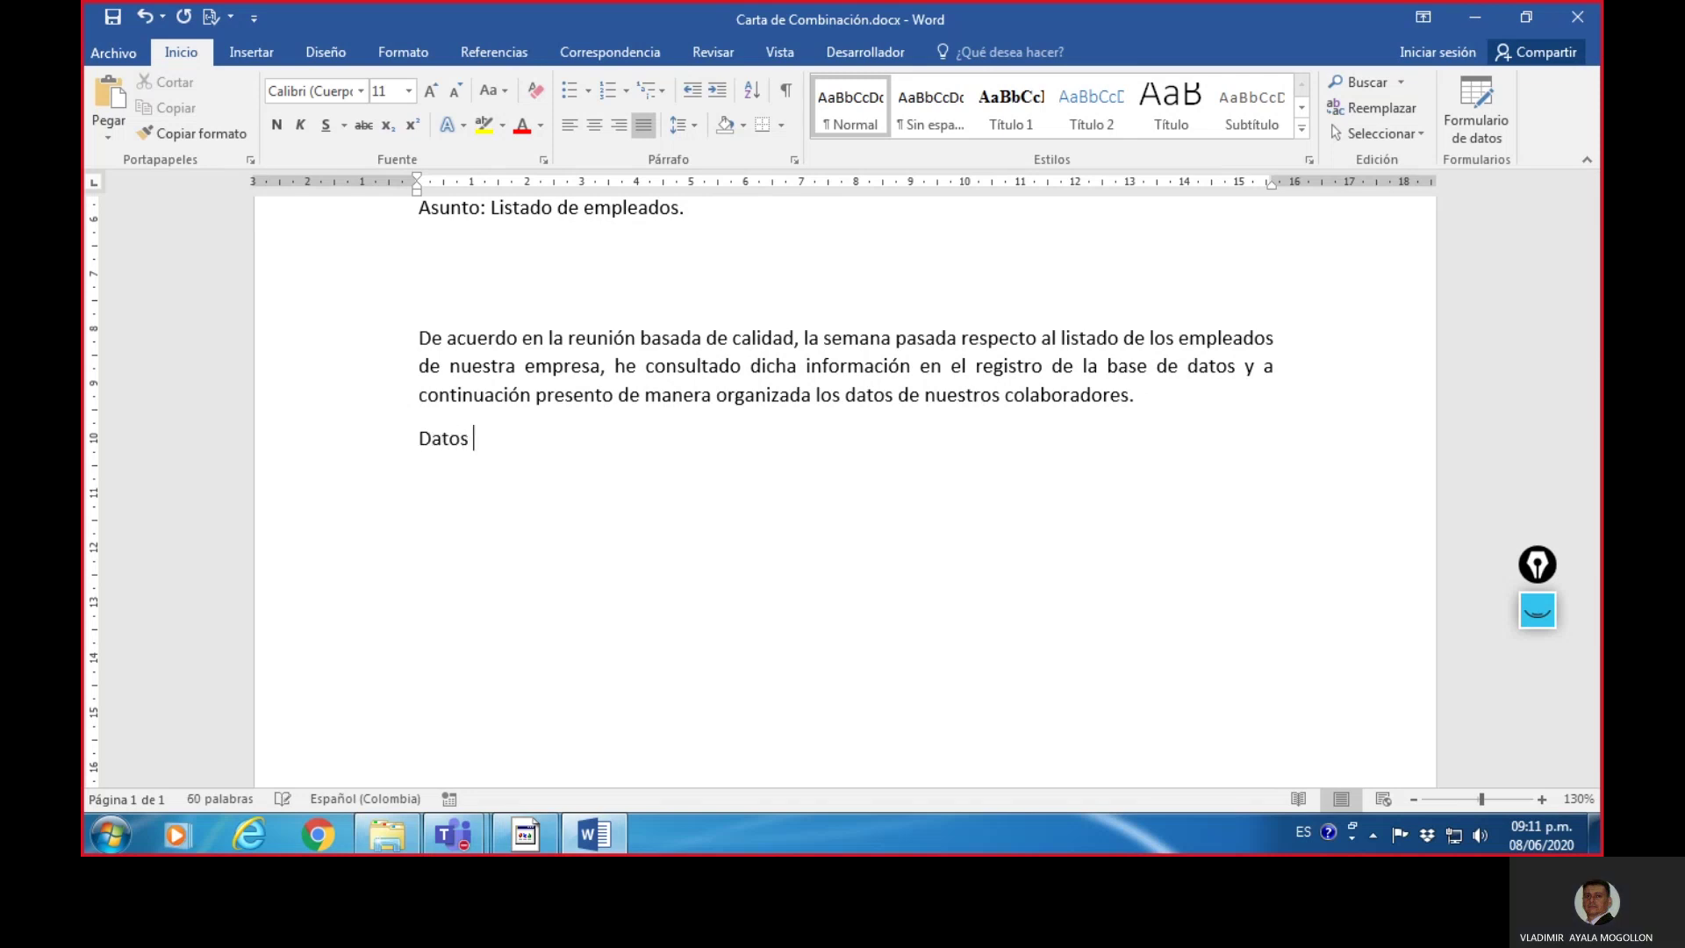
{"action": "type", "text": " Empleados:"}
{"action": "key", "text": "Return"}
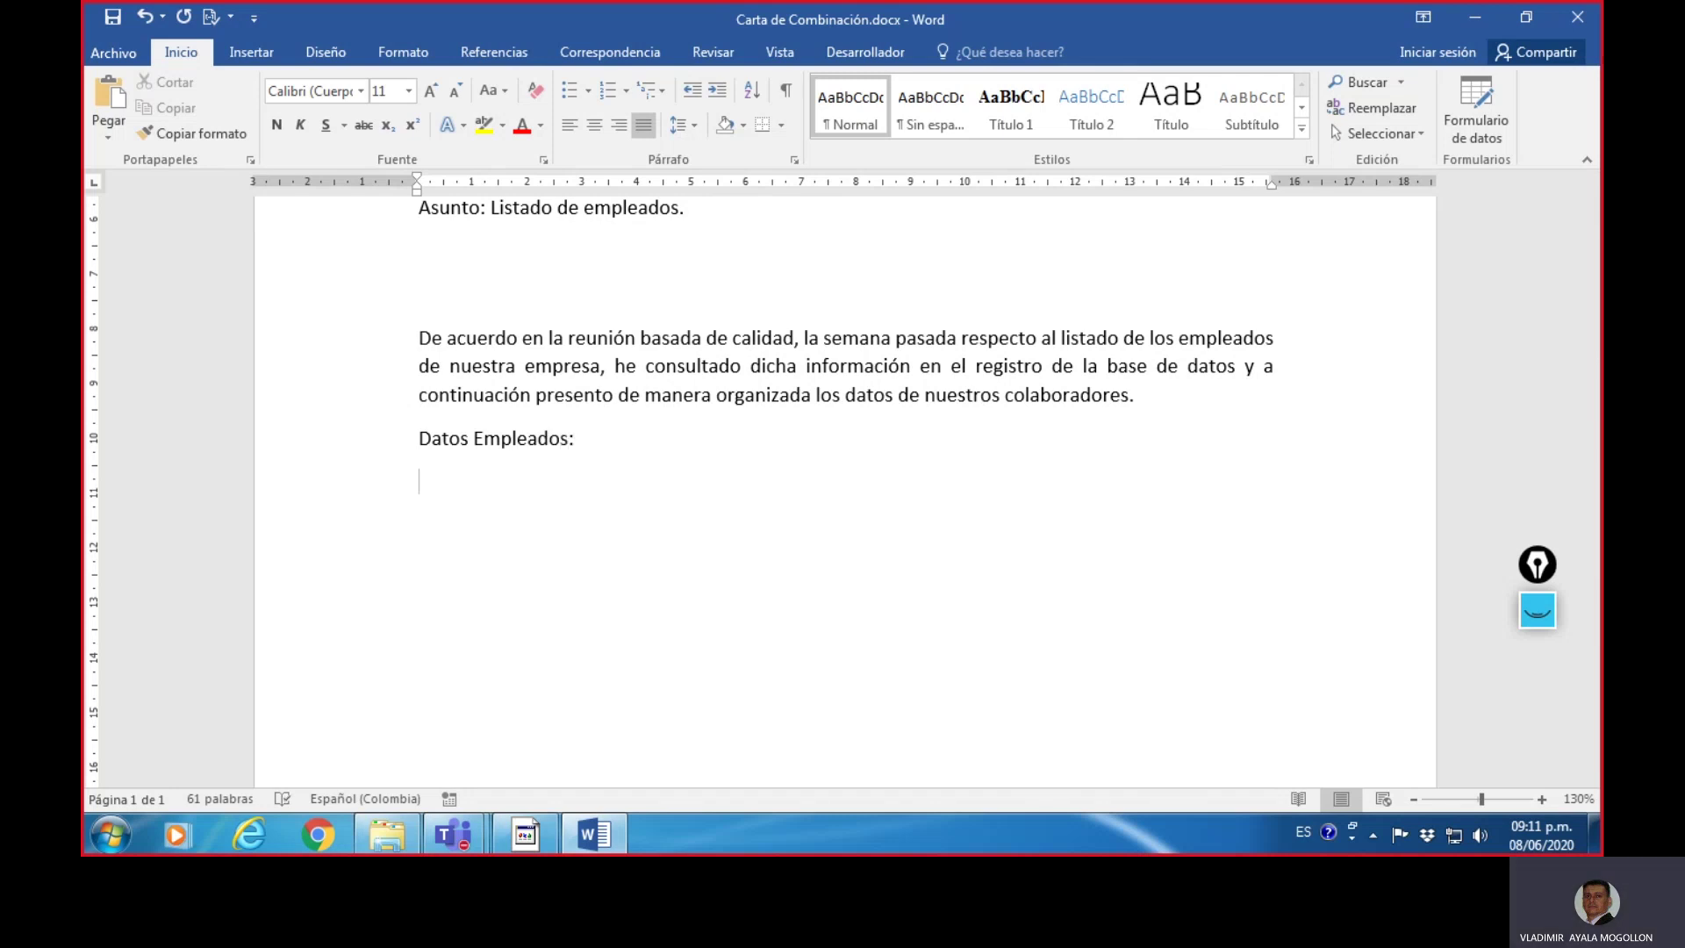
{"action": "left_click", "coordinate": [468, 498]}
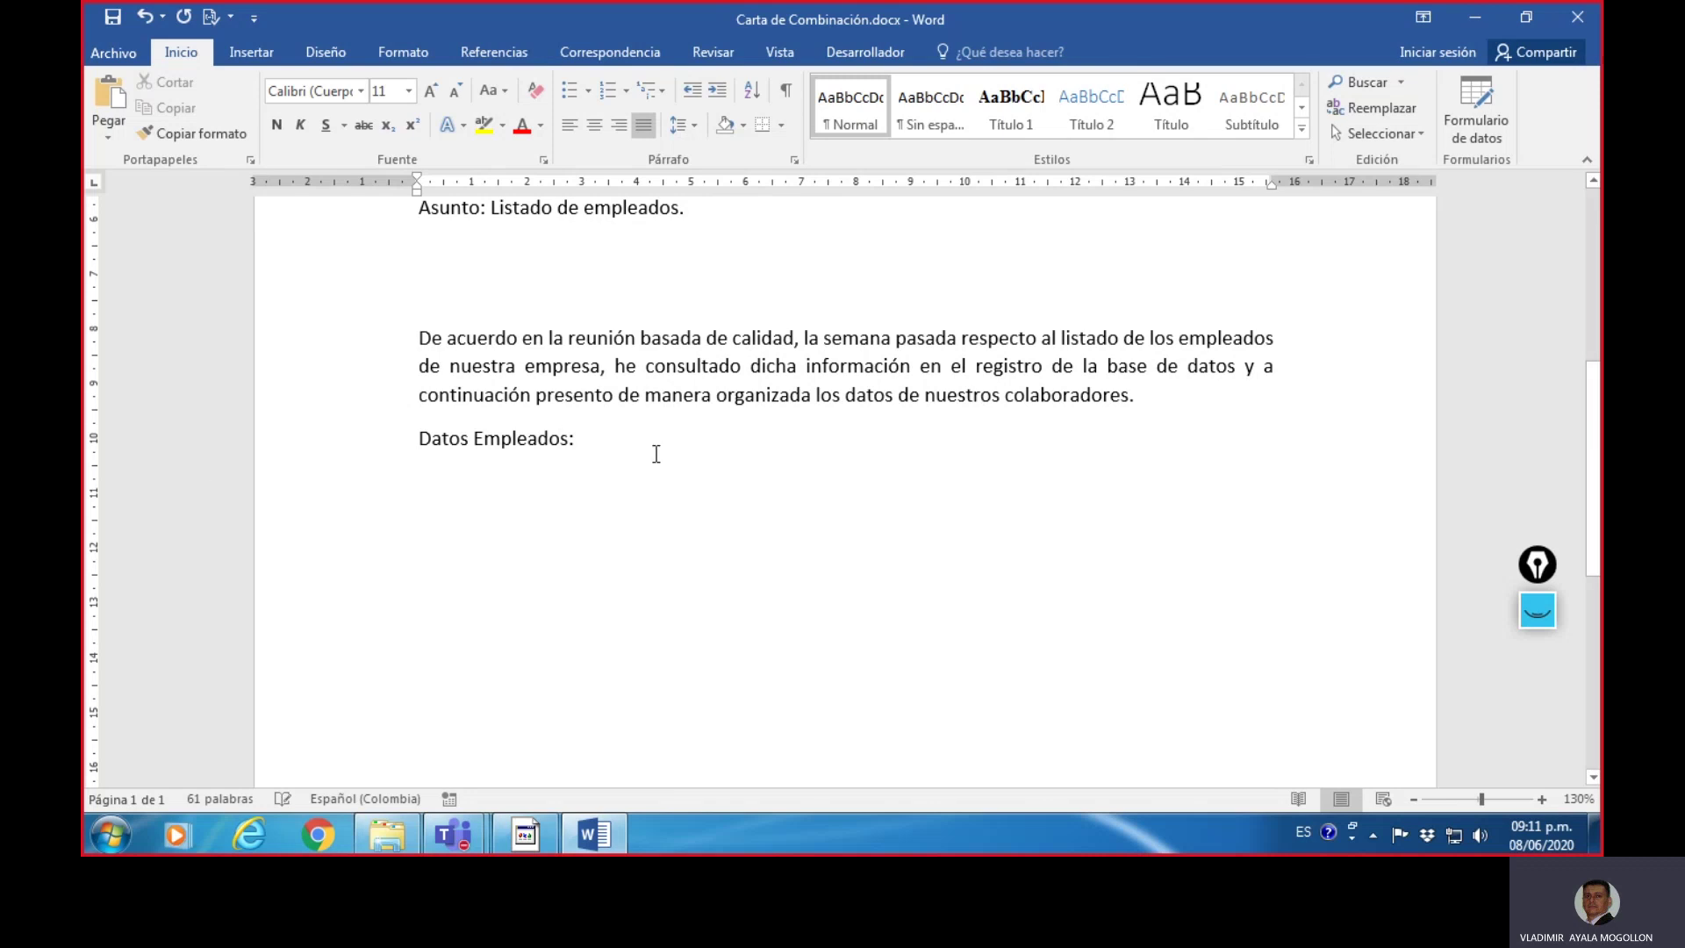
- Insert a table of 5 columns by 2 rows below 'Datos Empleados:'
{"action": "left_click", "coordinate": [263, 53]}
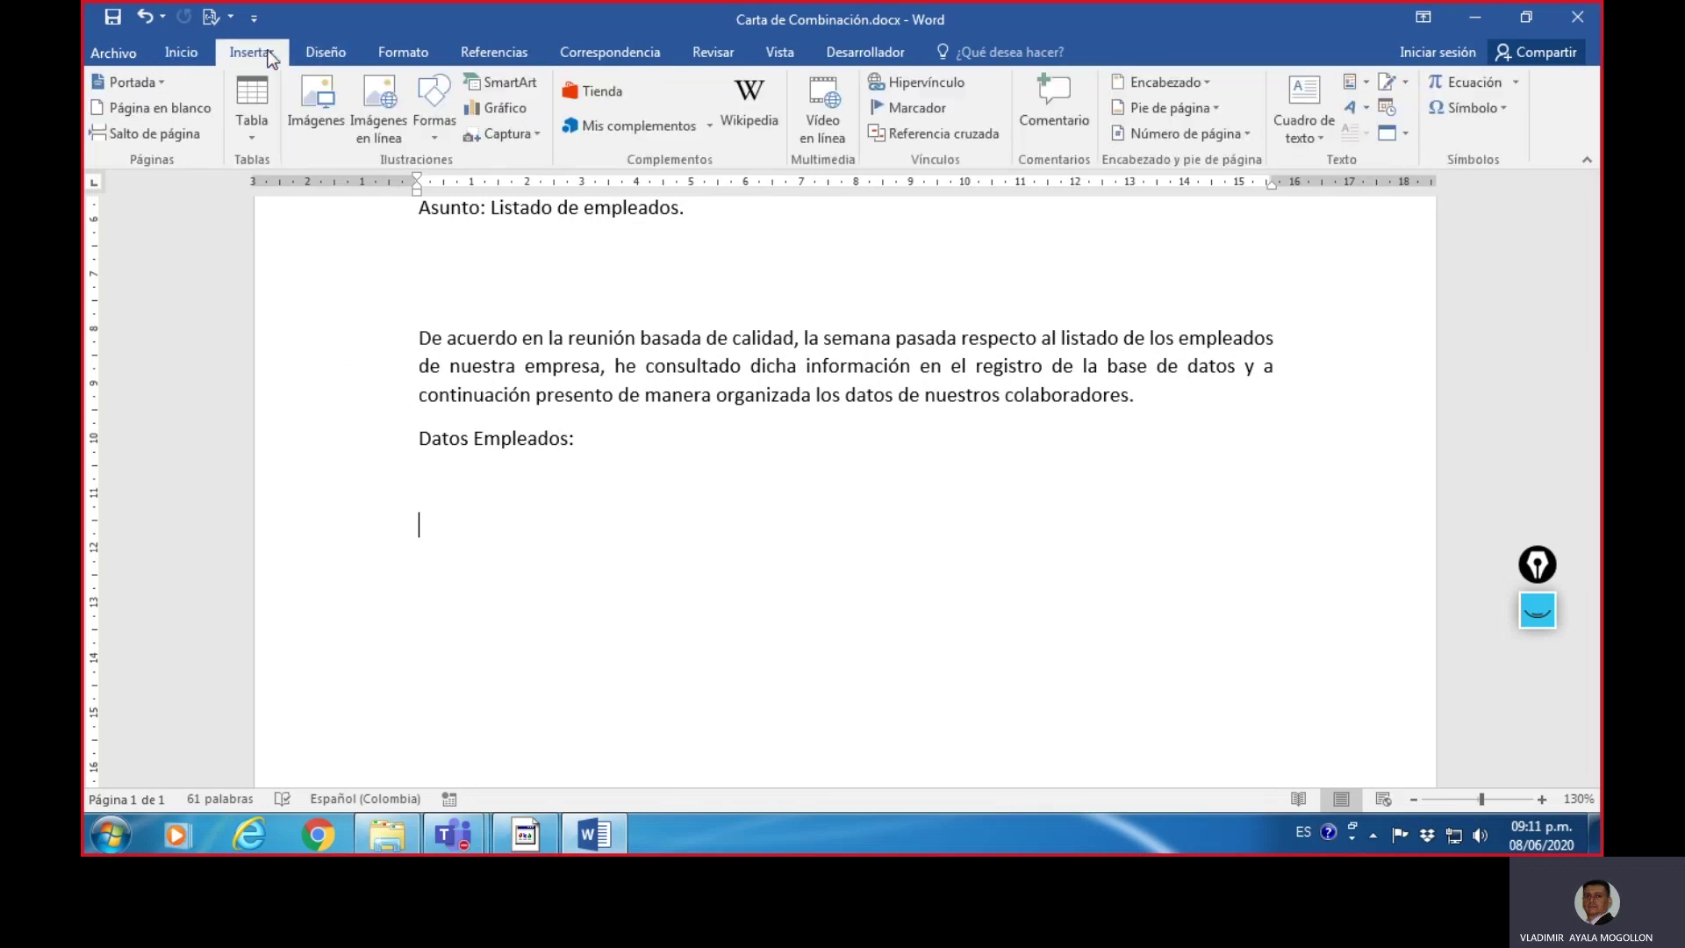
{"action": "left_click", "coordinate": [251, 125]}
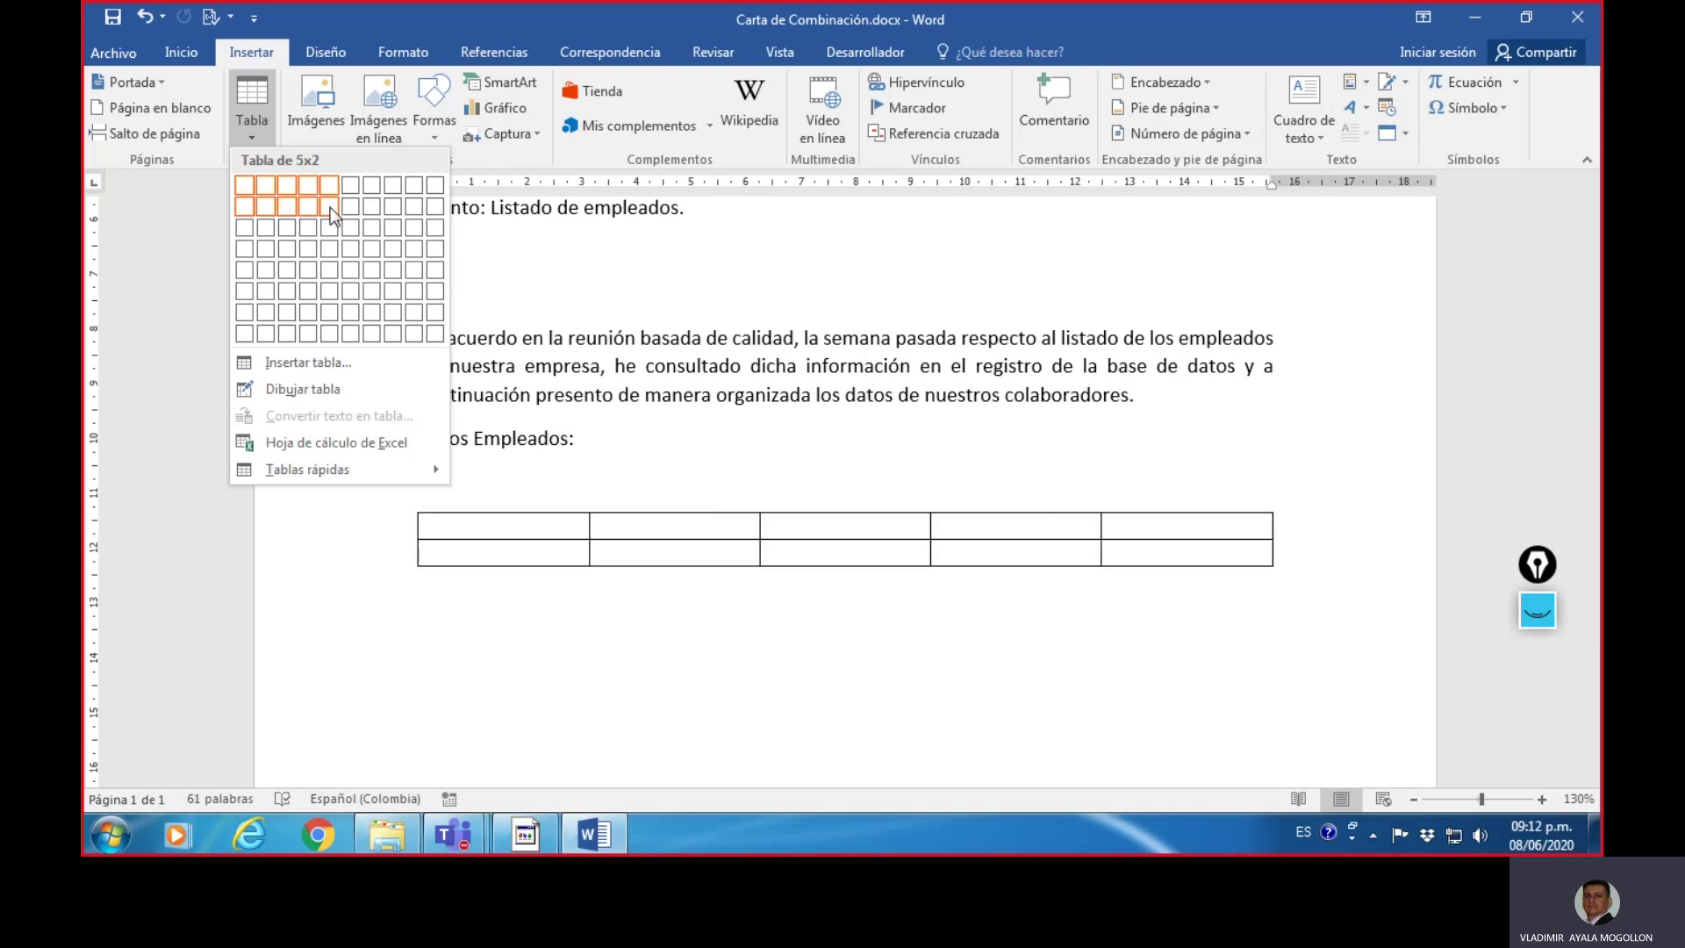
{"action": "left_click", "coordinate": [330, 207]}
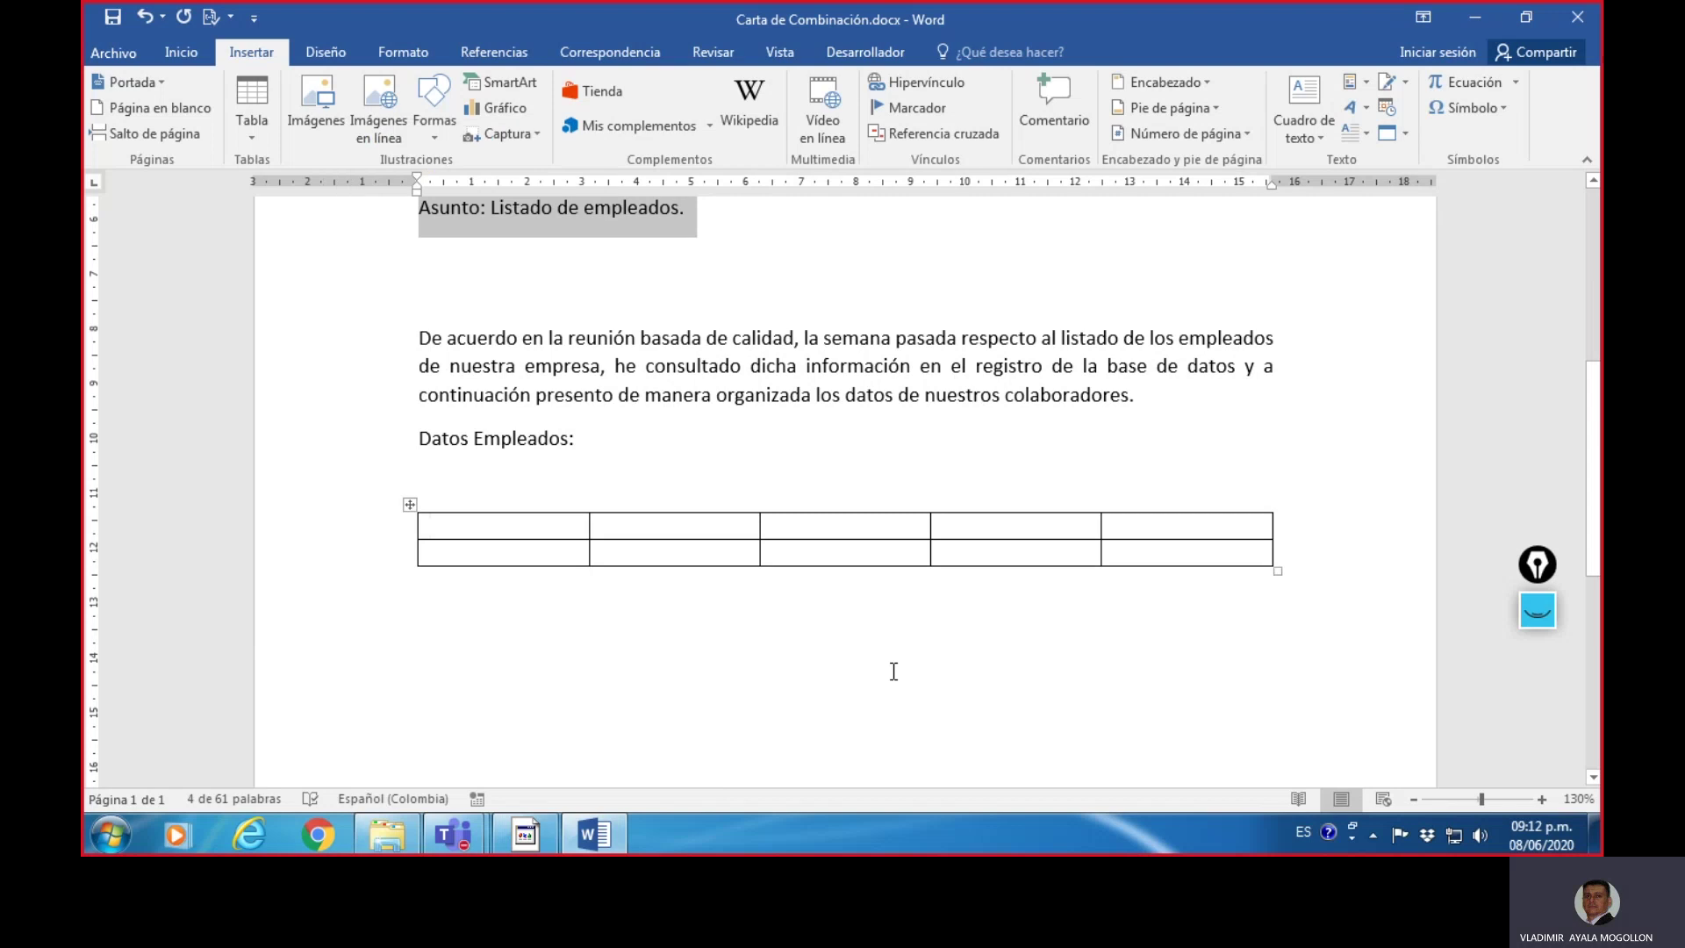
{"action": "left_click", "coordinate": [826, 632]}
- Make the table's first row bold and centred
{"action": "left_click", "coordinate": [538, 531]}
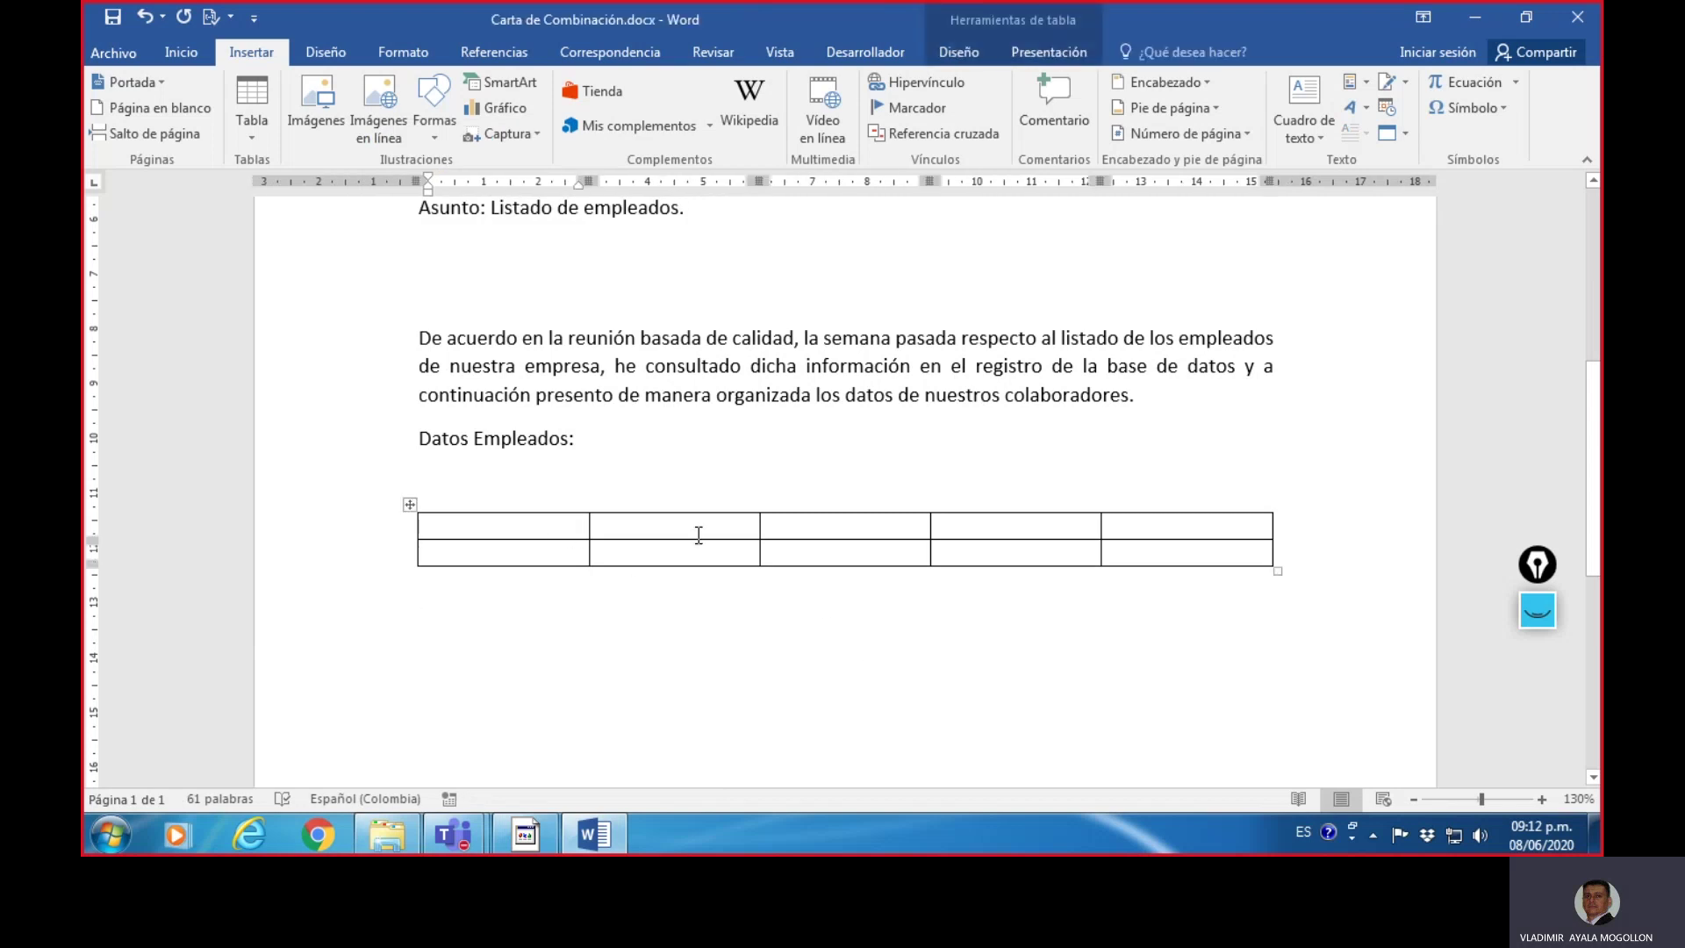
{"action": "left_click_drag", "start_coordinate": [541, 531], "coordinate": [1164, 529]}
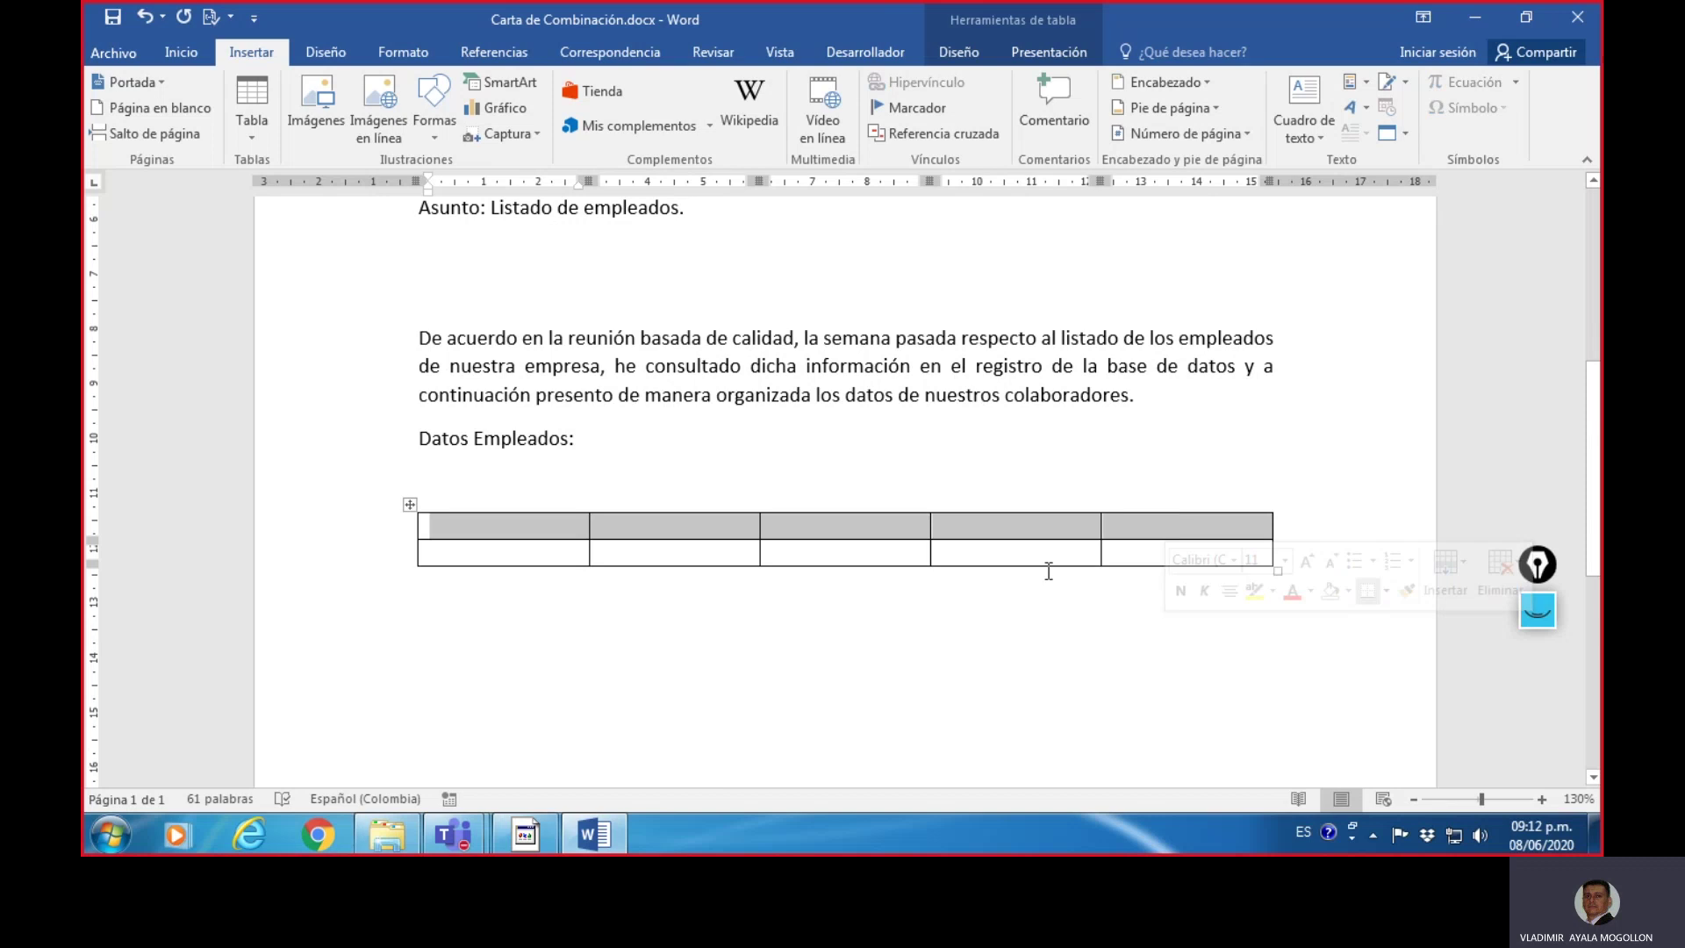
{"action": "left_click", "coordinate": [181, 51]}
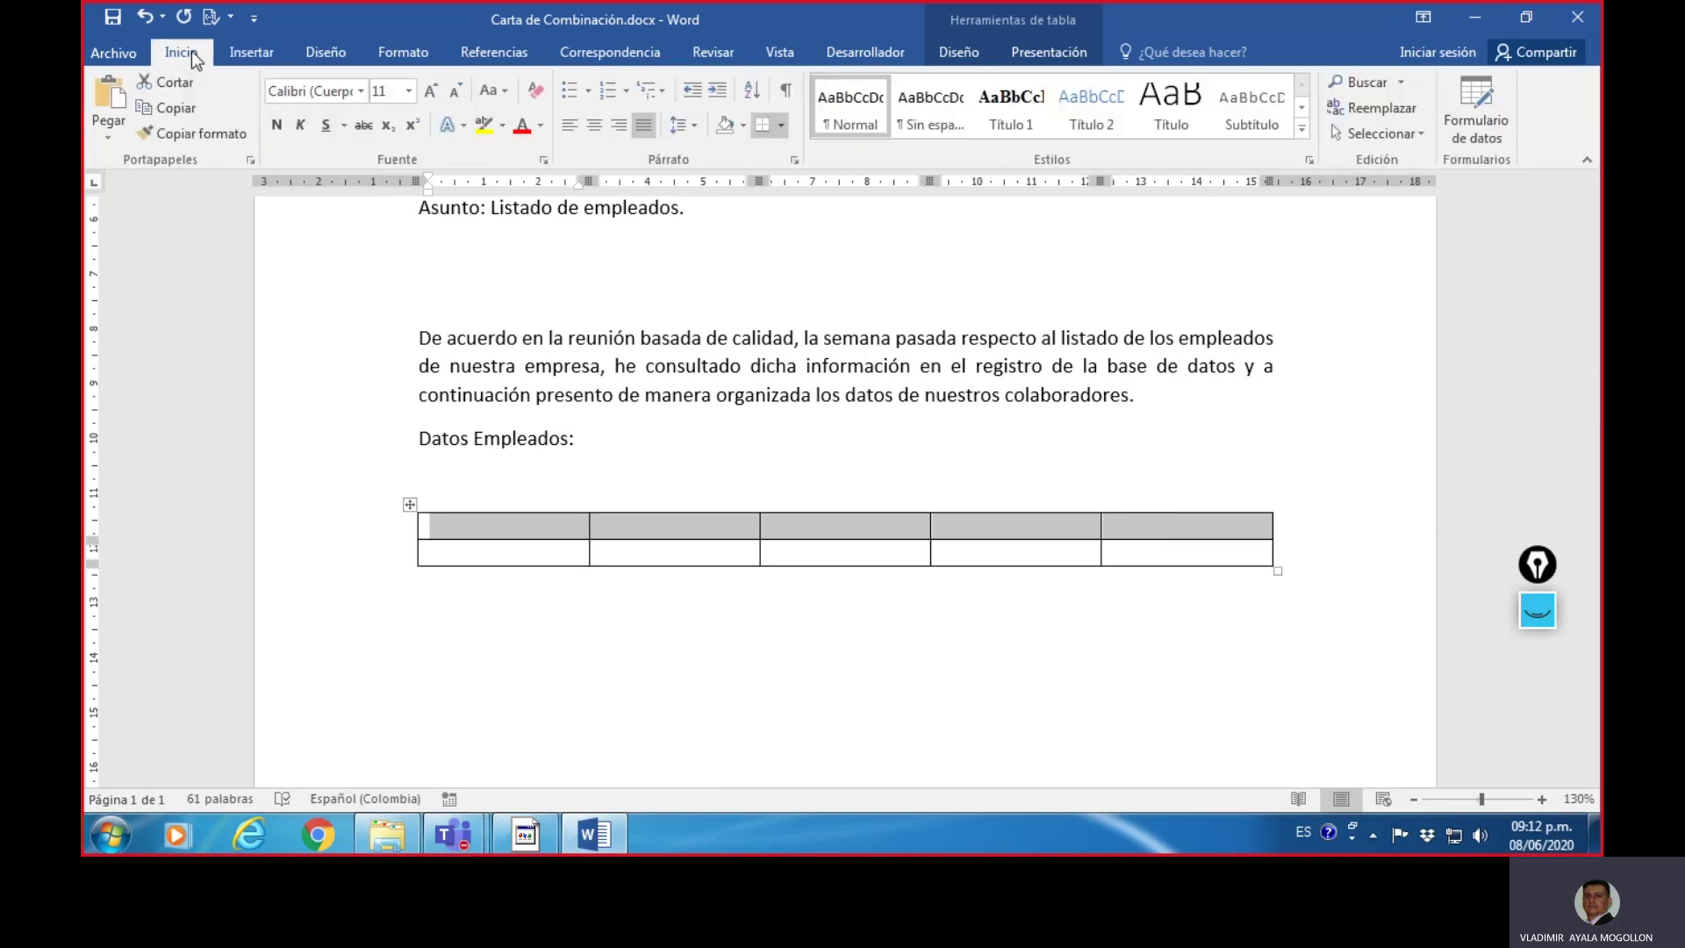
{"action": "left_click", "coordinate": [281, 126]}
{"action": "left_click", "coordinate": [607, 129]}
{"action": "left_click", "coordinate": [523, 529]}
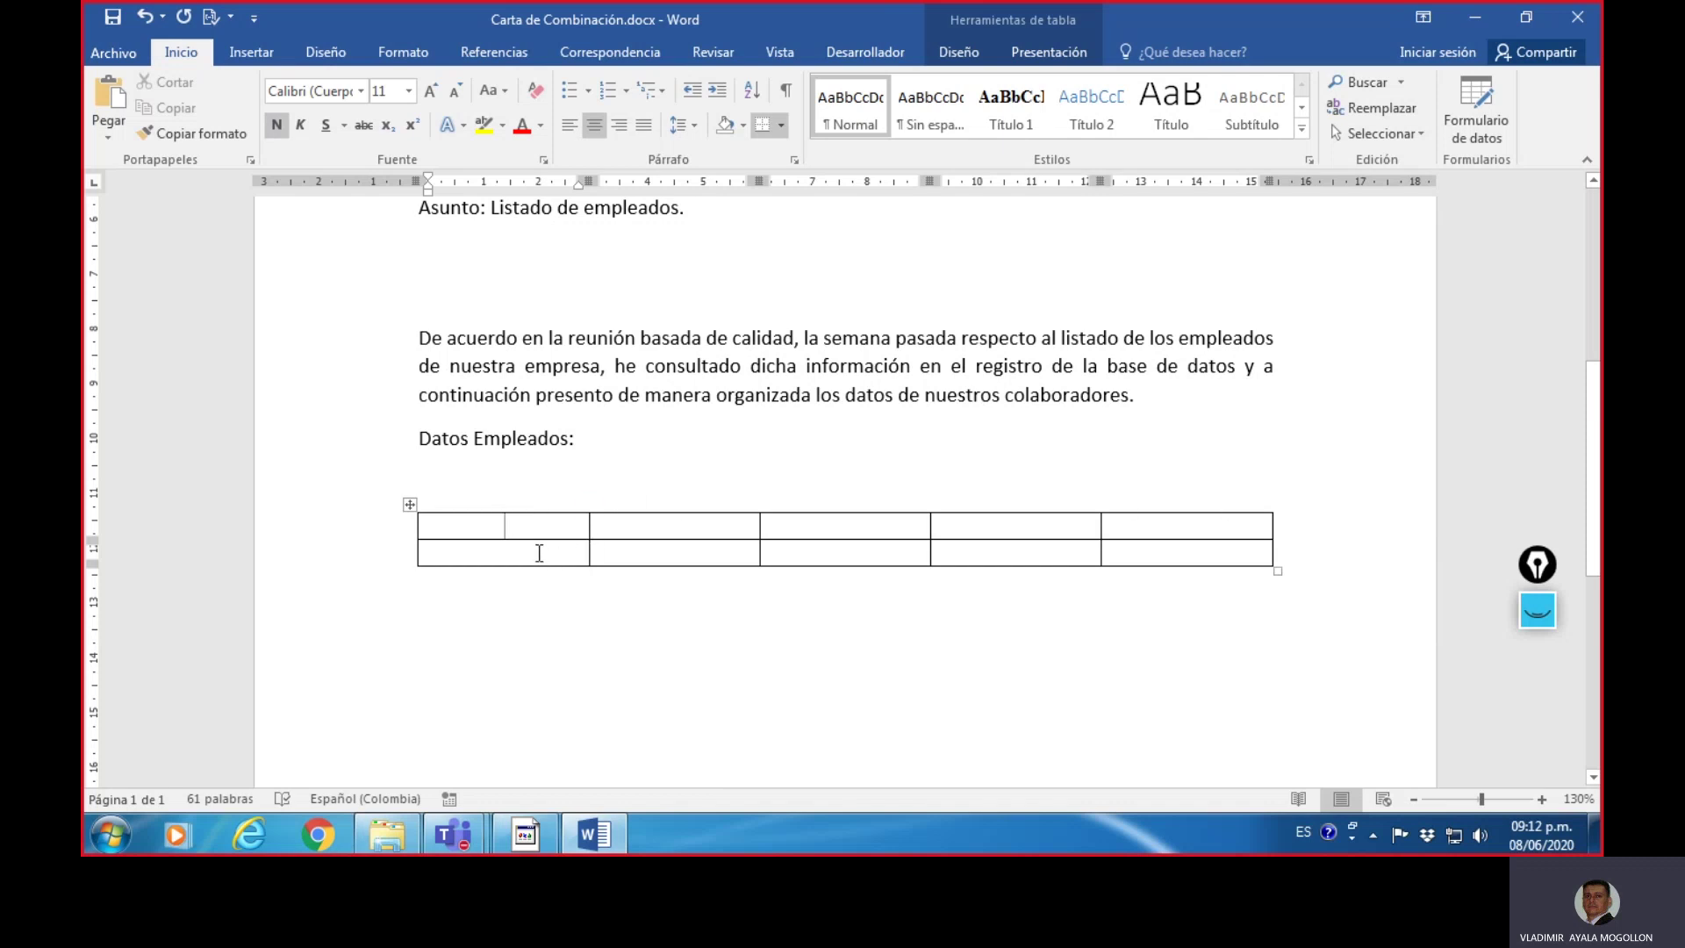
- Type Nombres, Apellidos, Dirección, Cargo and Dependencia into the five header cells
{"action": "type", "text": "Nombres"}
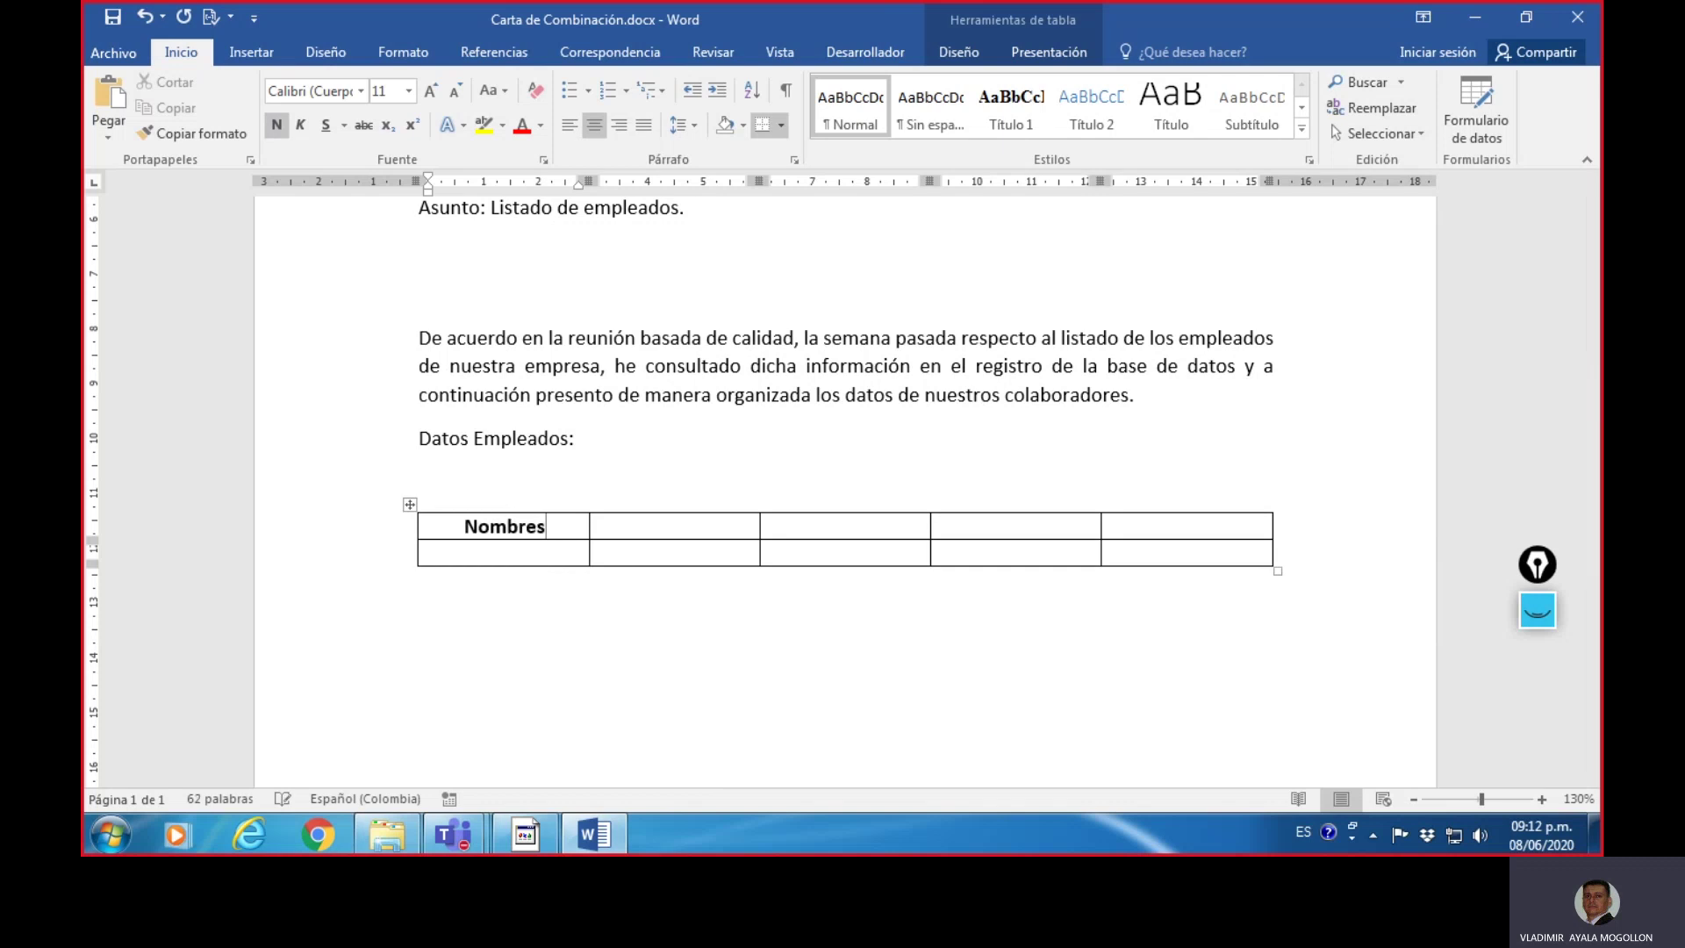
{"action": "left_click_drag", "start_coordinate": [675, 514], "coordinate": [675, 538]}
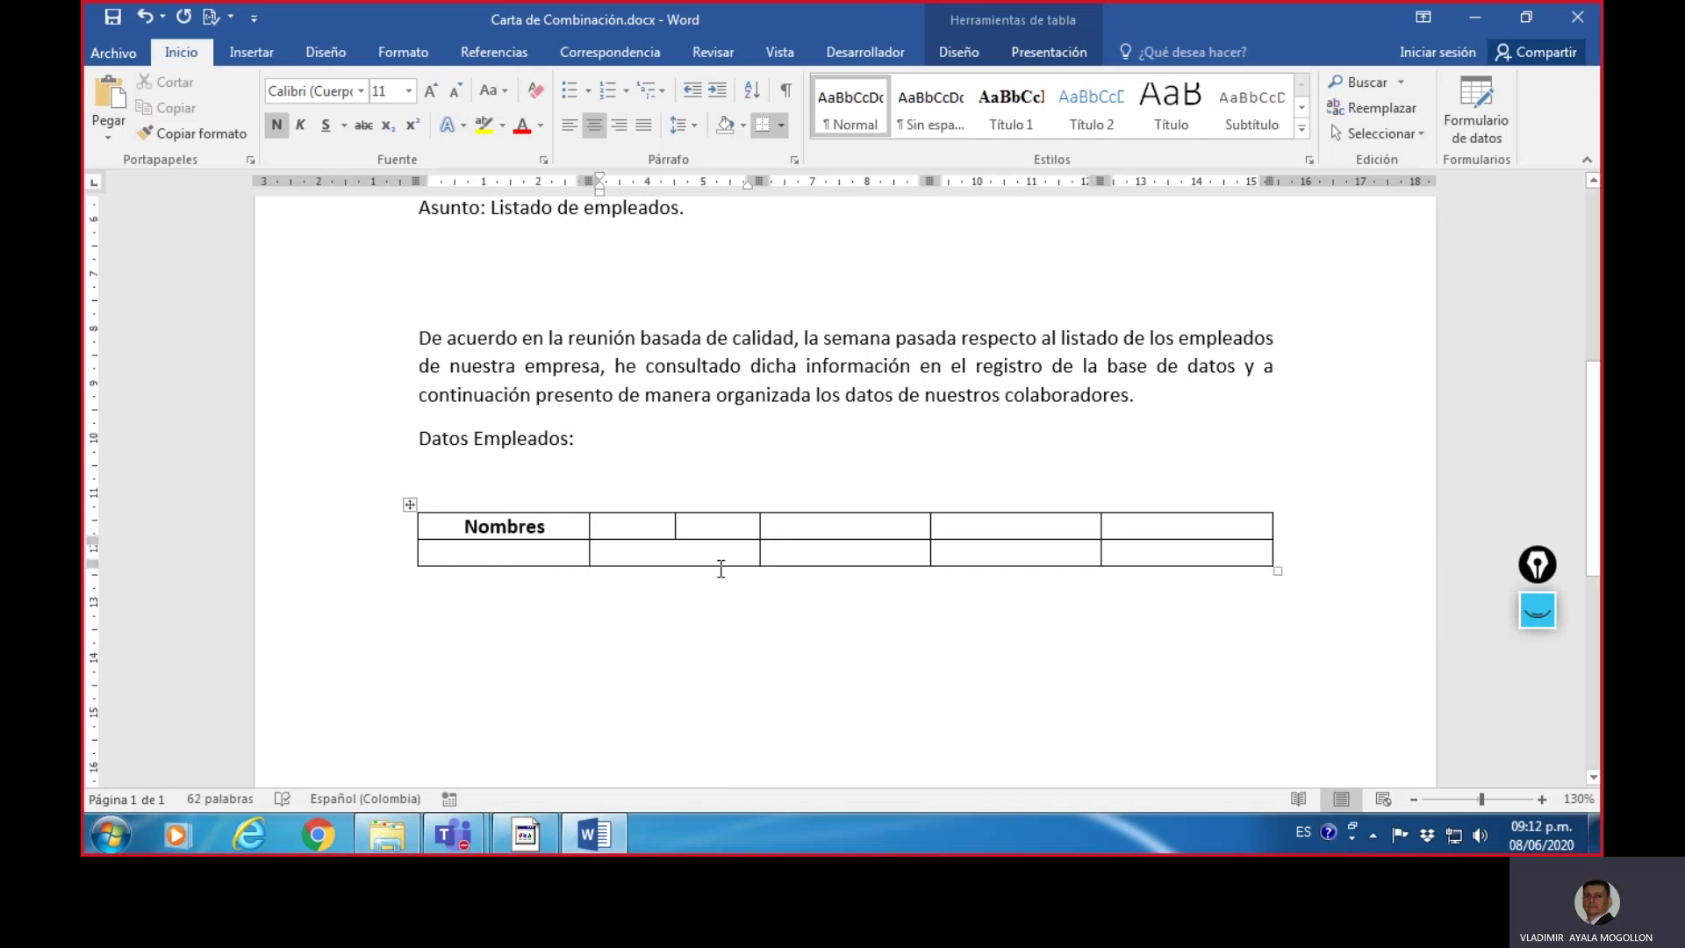
{"action": "type", "text": "Ap"}
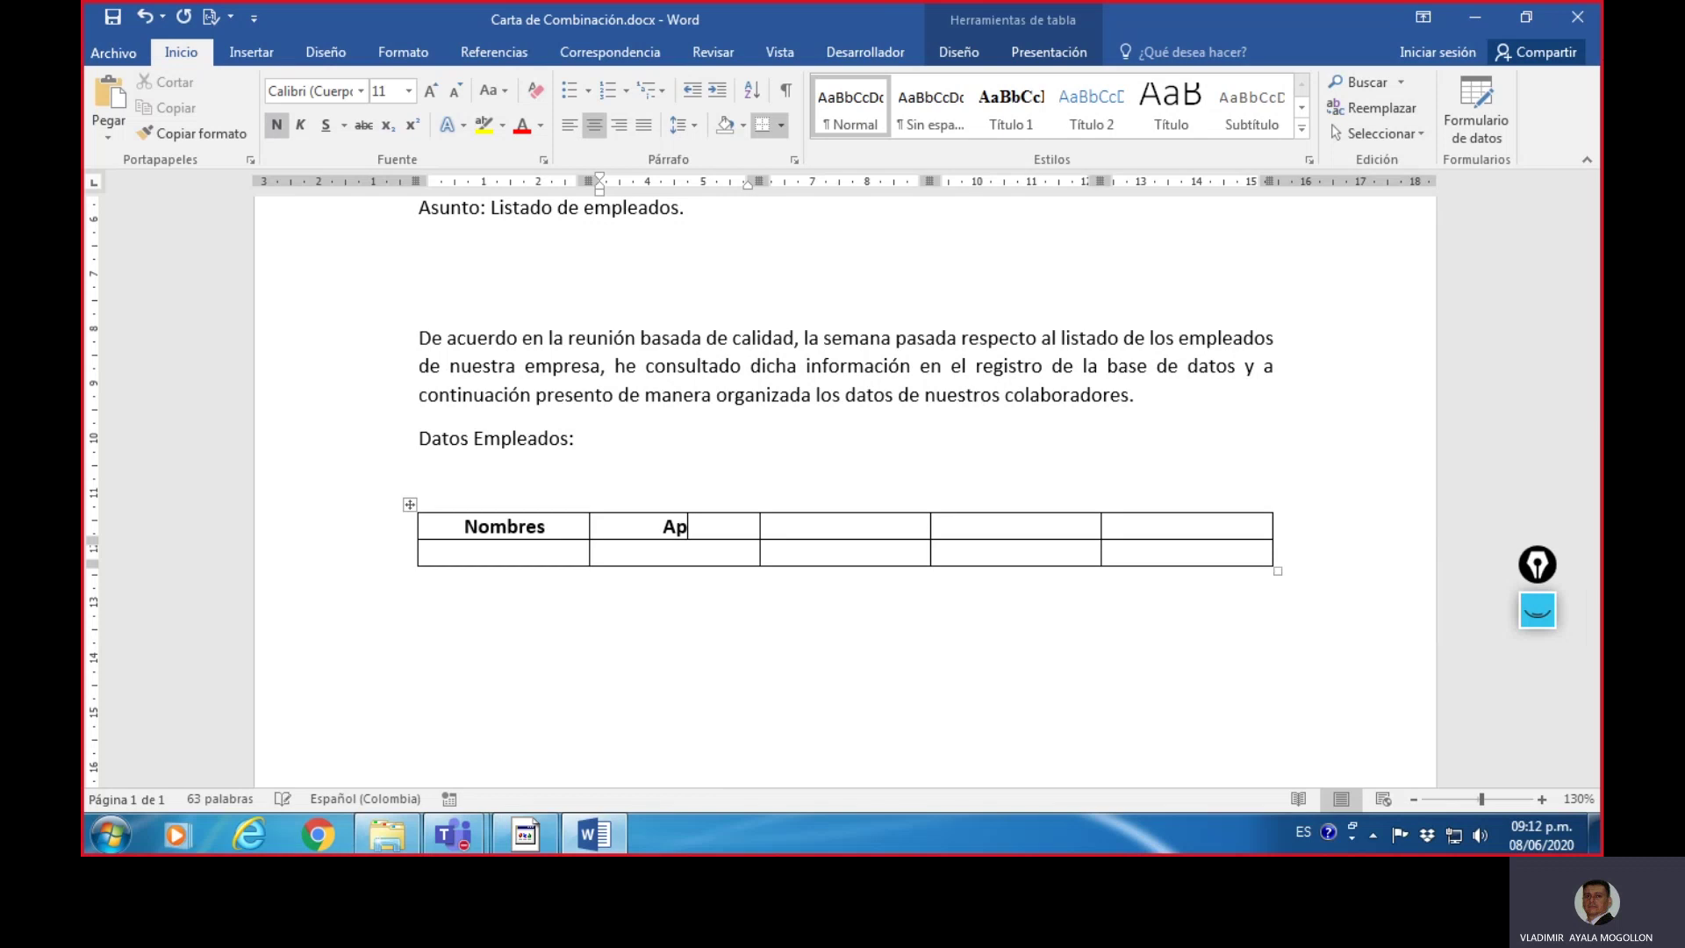
{"action": "type", "text": "ellidos"}
{"action": "left_click", "coordinate": [834, 536]}
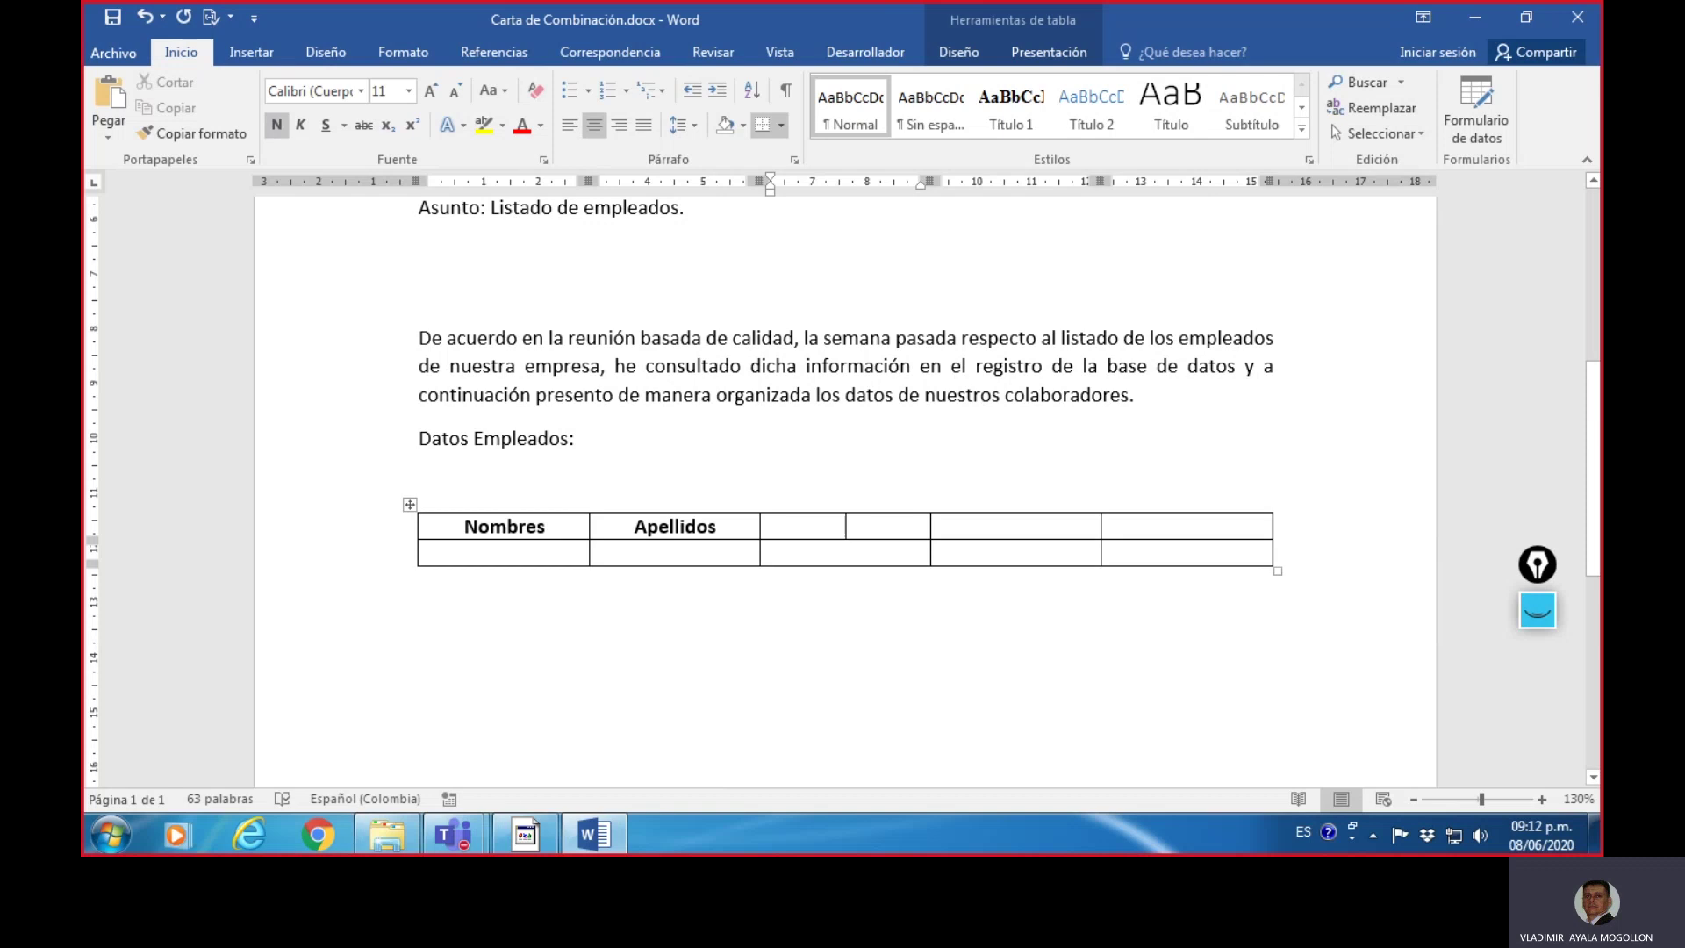
{"action": "type", "text": "Direcci"}
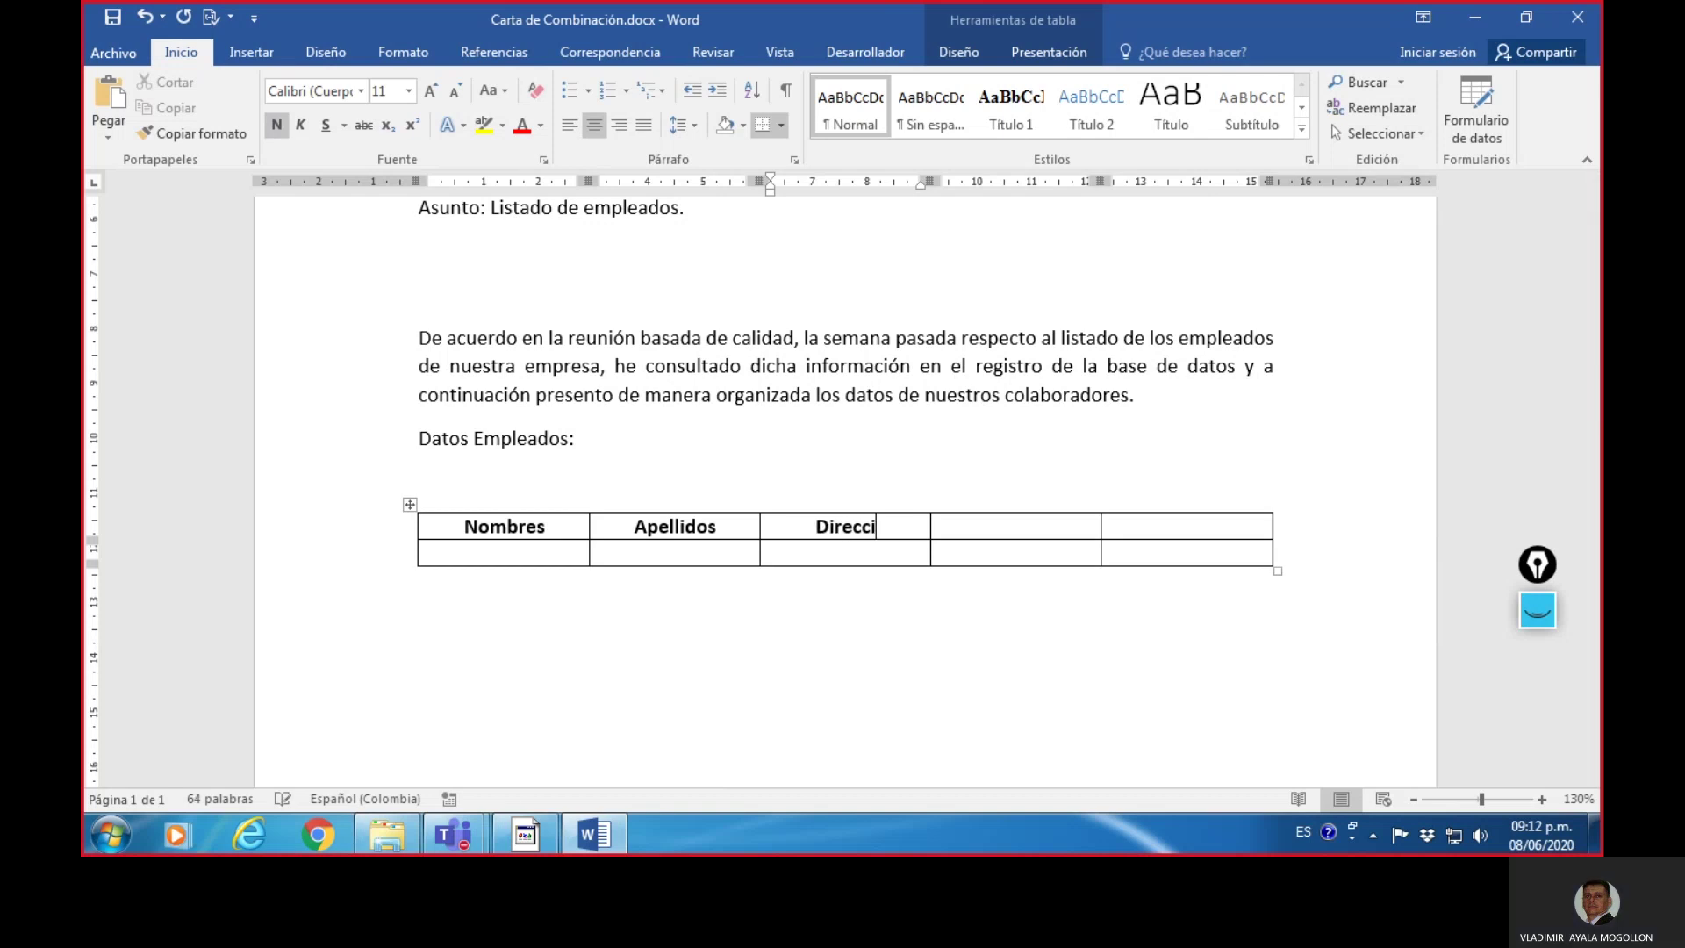
{"action": "type", "text": "ón"}
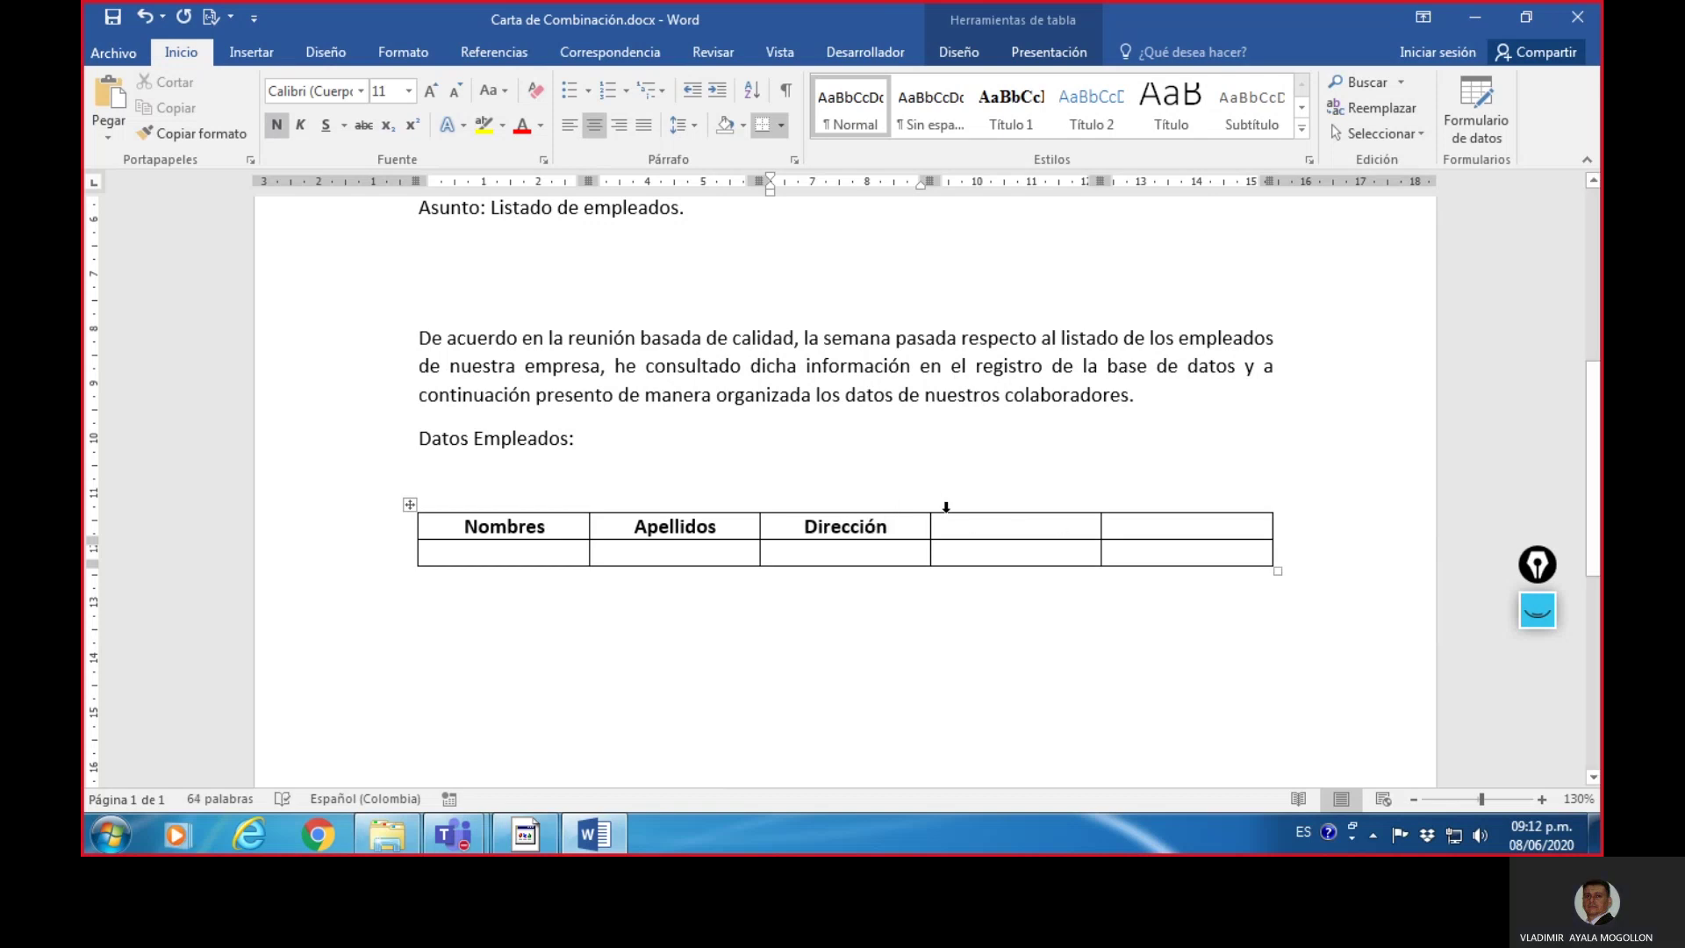
{"action": "left_click", "coordinate": [983, 530]}
{"action": "type", "text": "Cargo"}
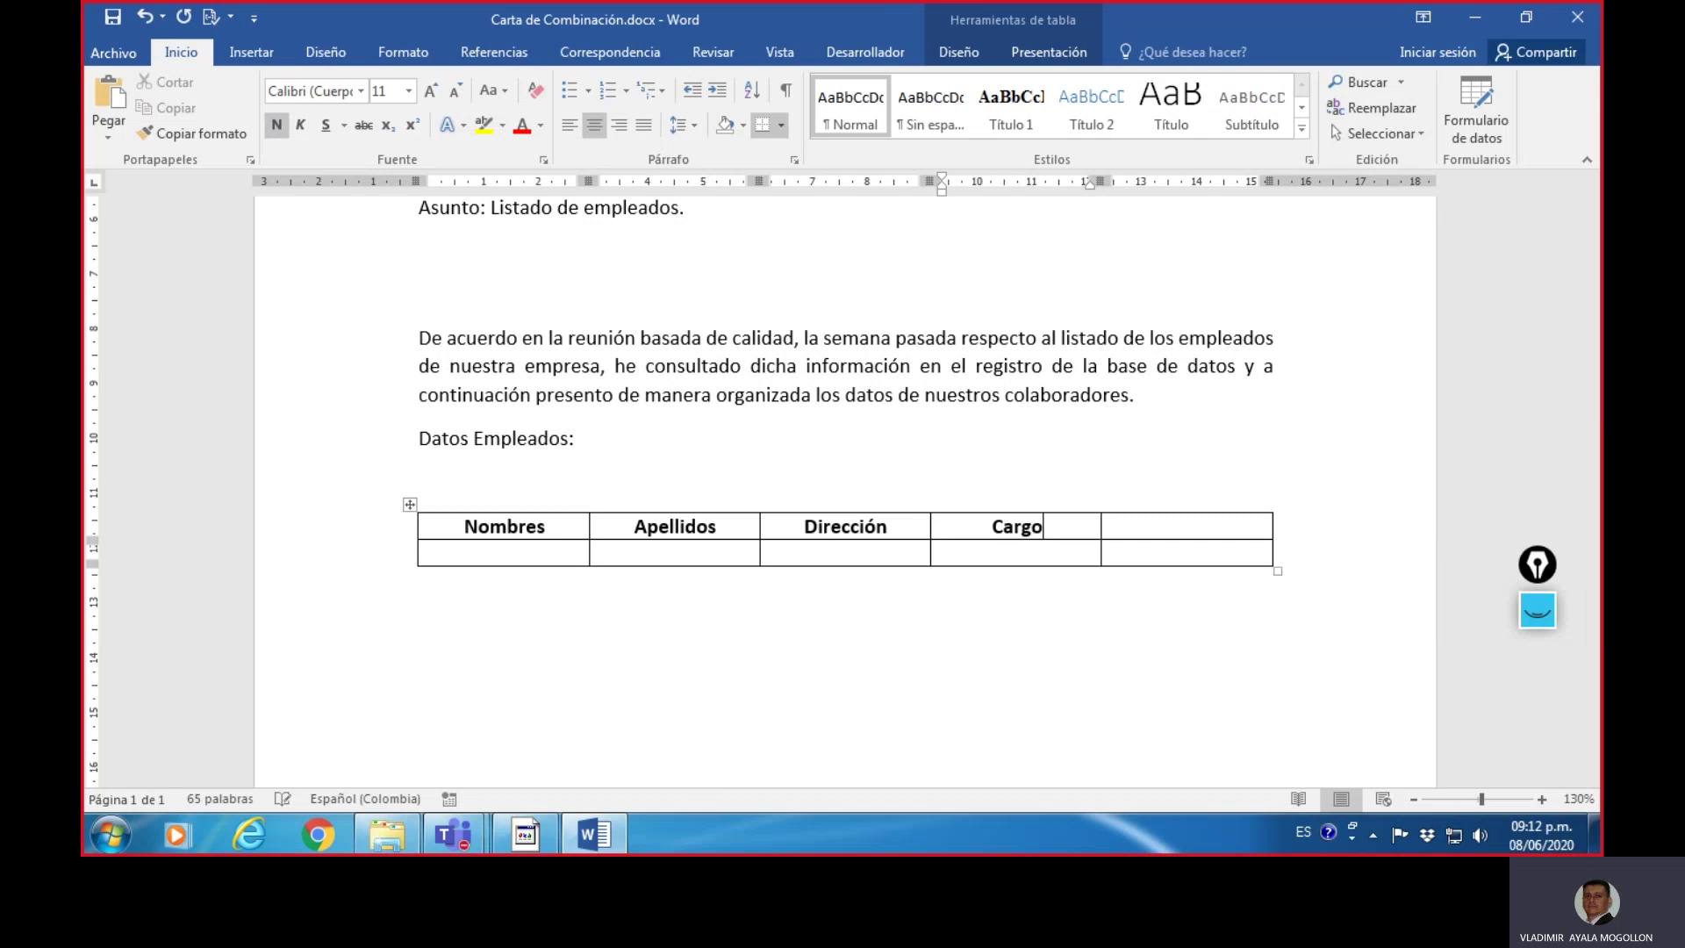
{"action": "left_click", "coordinate": [1141, 526]}
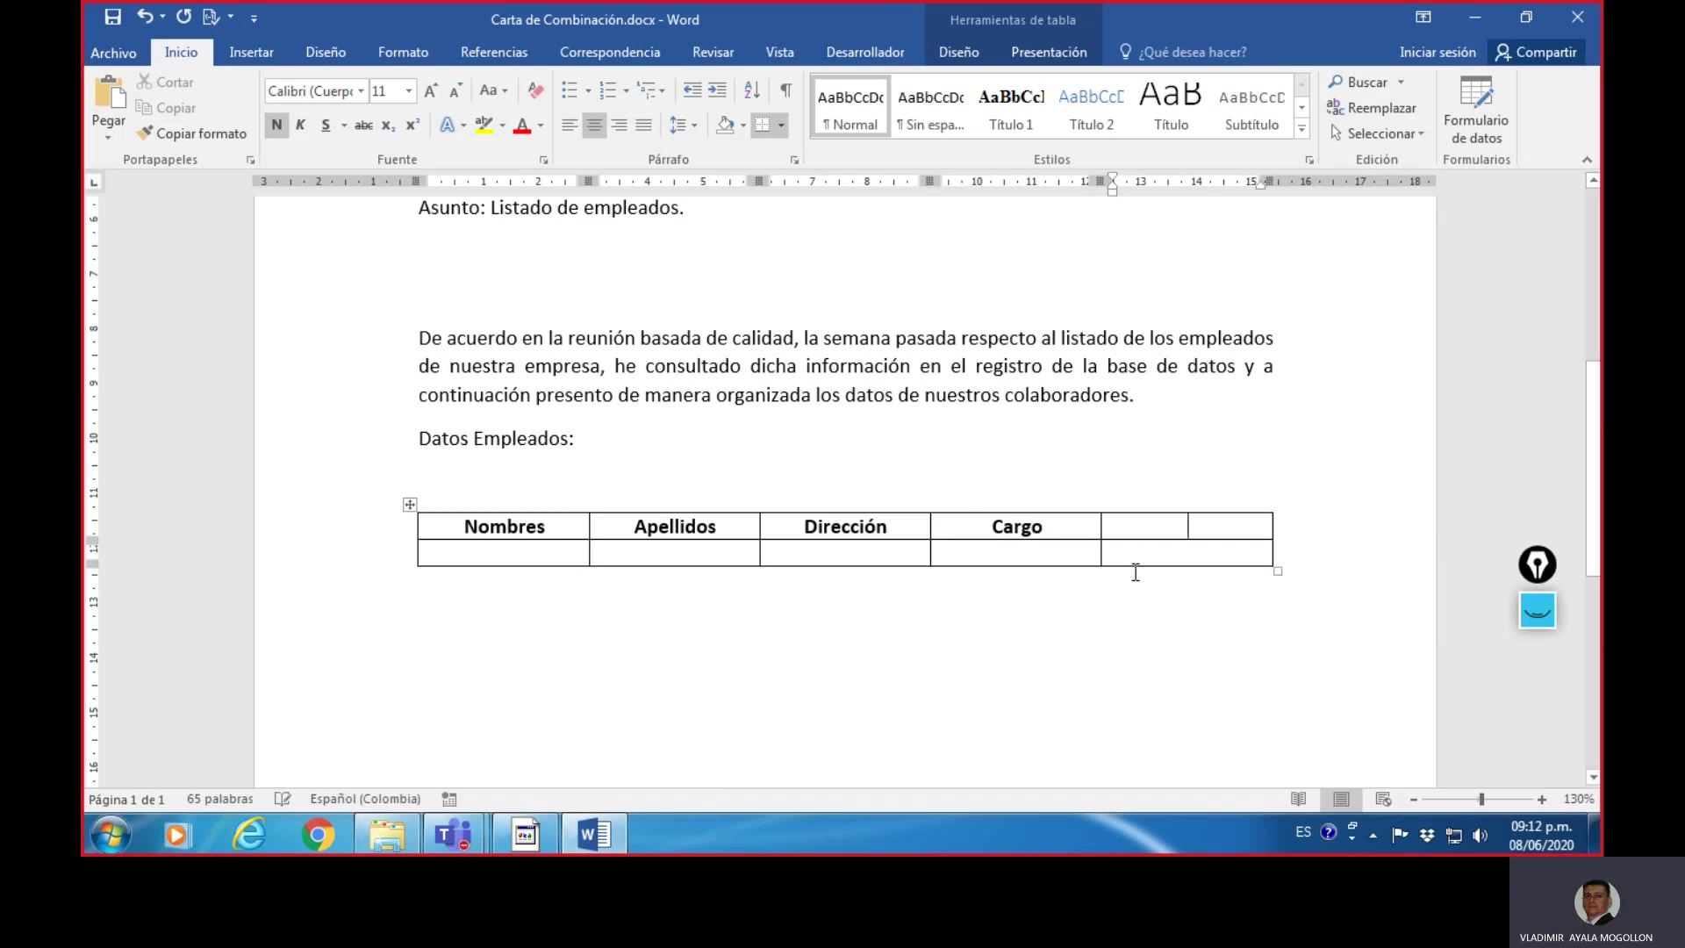
{"action": "type", "text": "Depend"}
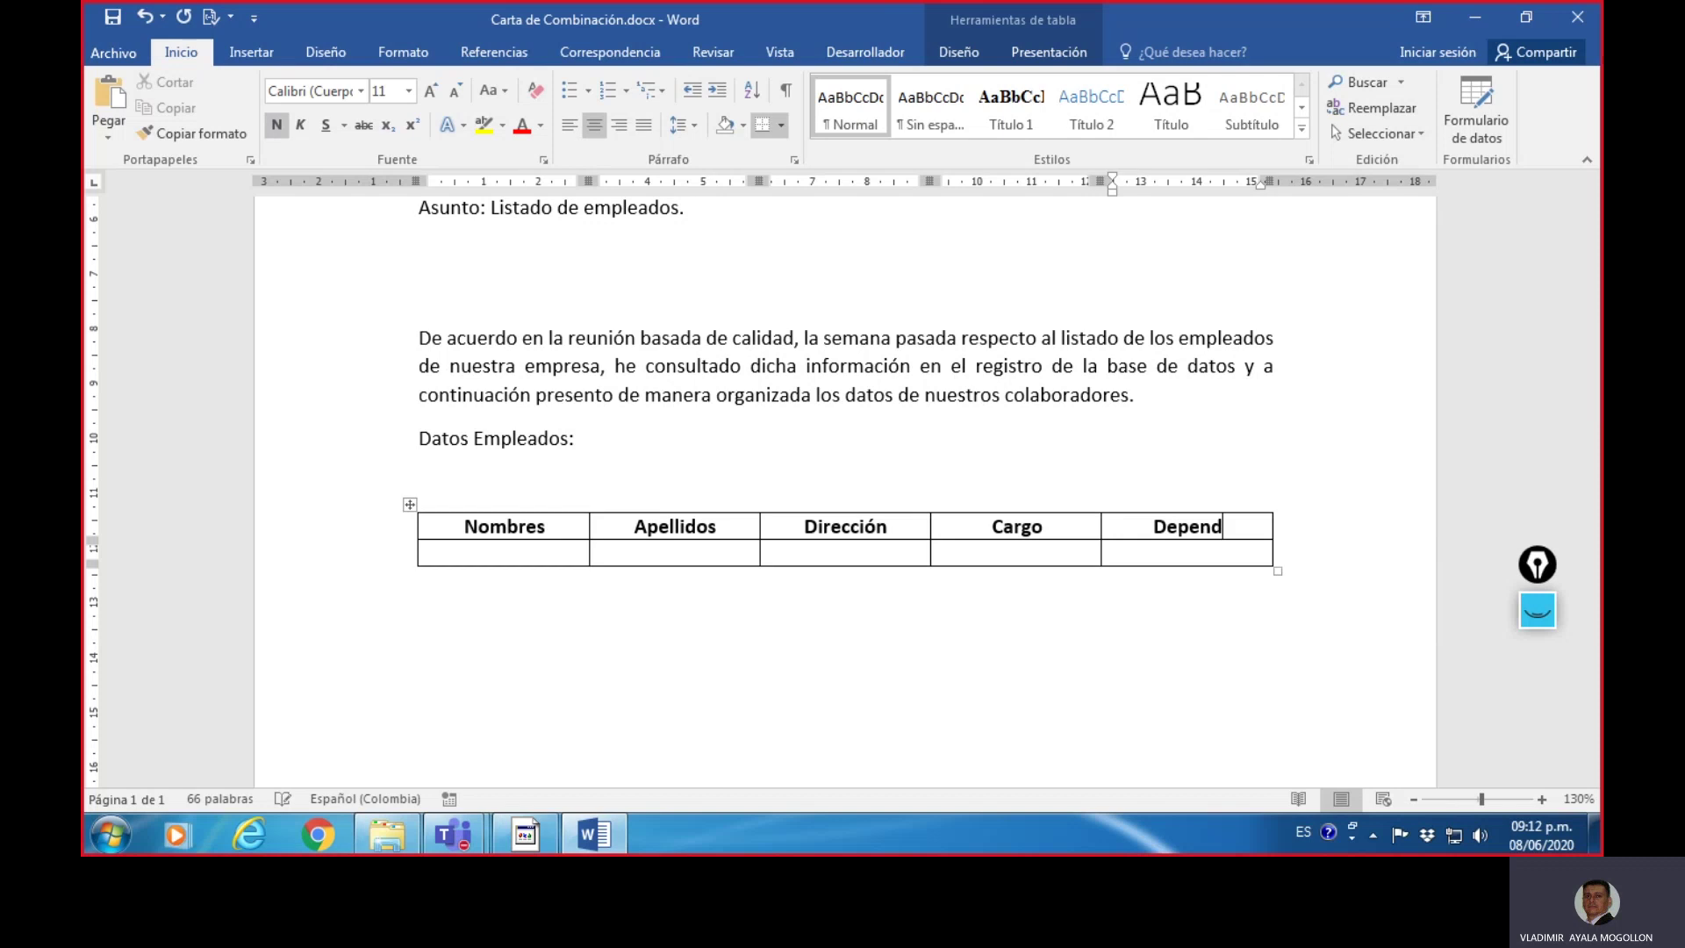
{"action": "type", "text": "encia"}
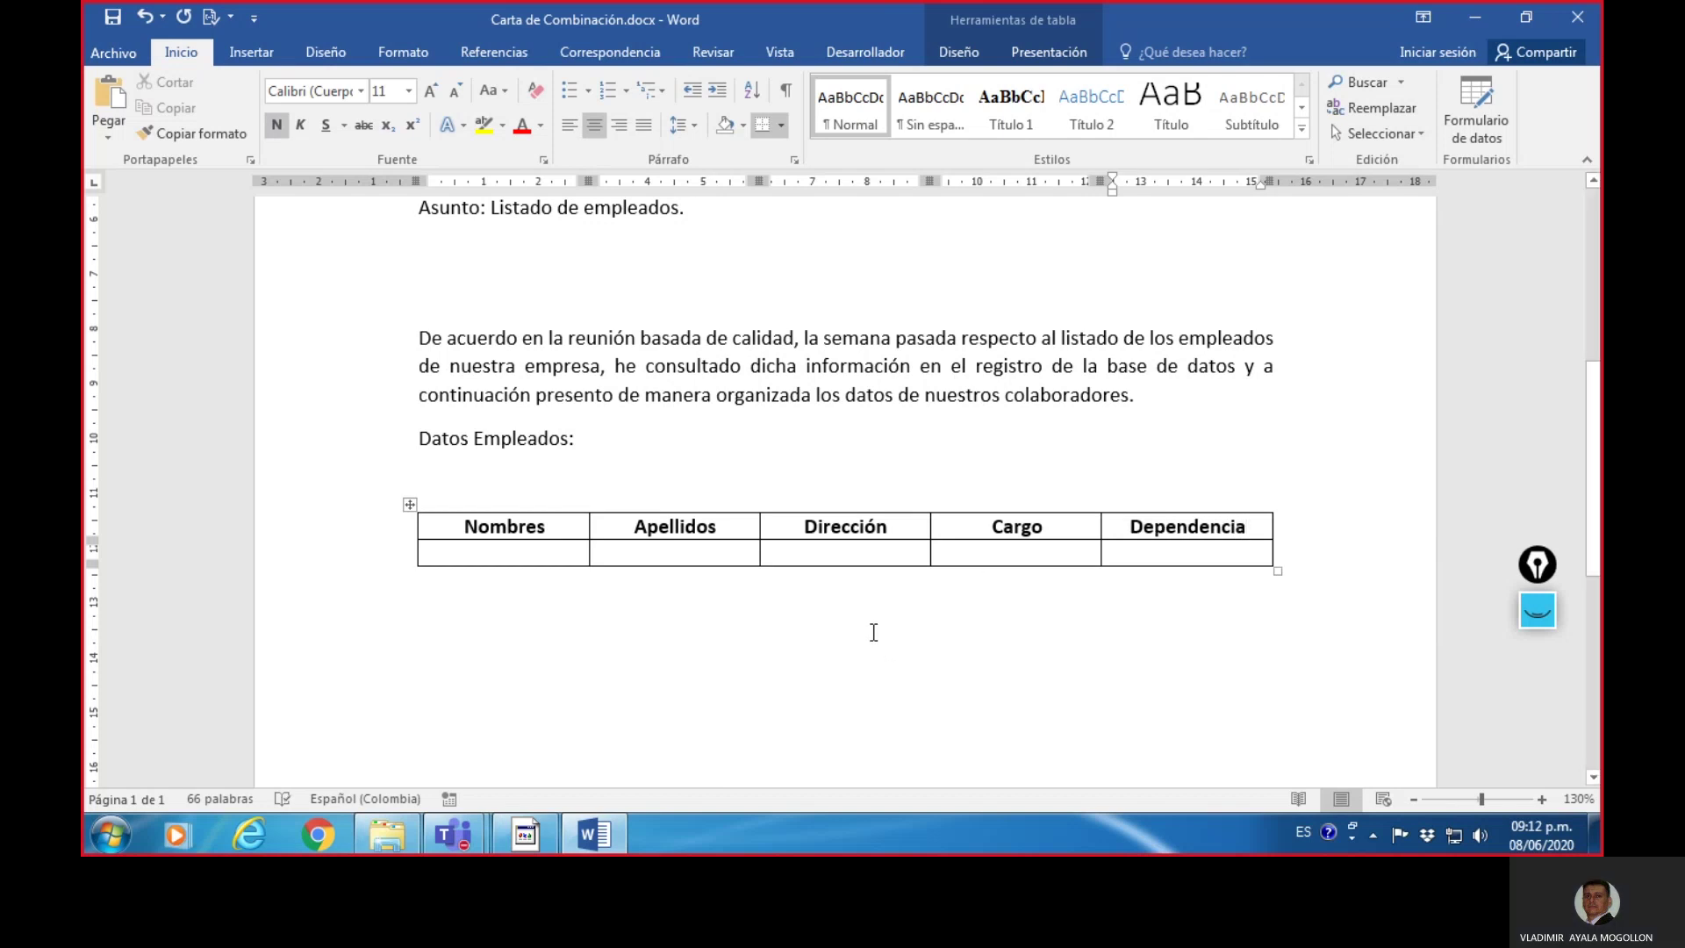
{"action": "left_click", "coordinate": [872, 629]}
{"action": "scroll", "coordinate": [1070, 562], "scroll_direction": "up", "scroll_amount": 1}
{"action": "scroll", "coordinate": [1069, 561], "scroll_direction": "up", "scroll_amount": 3}
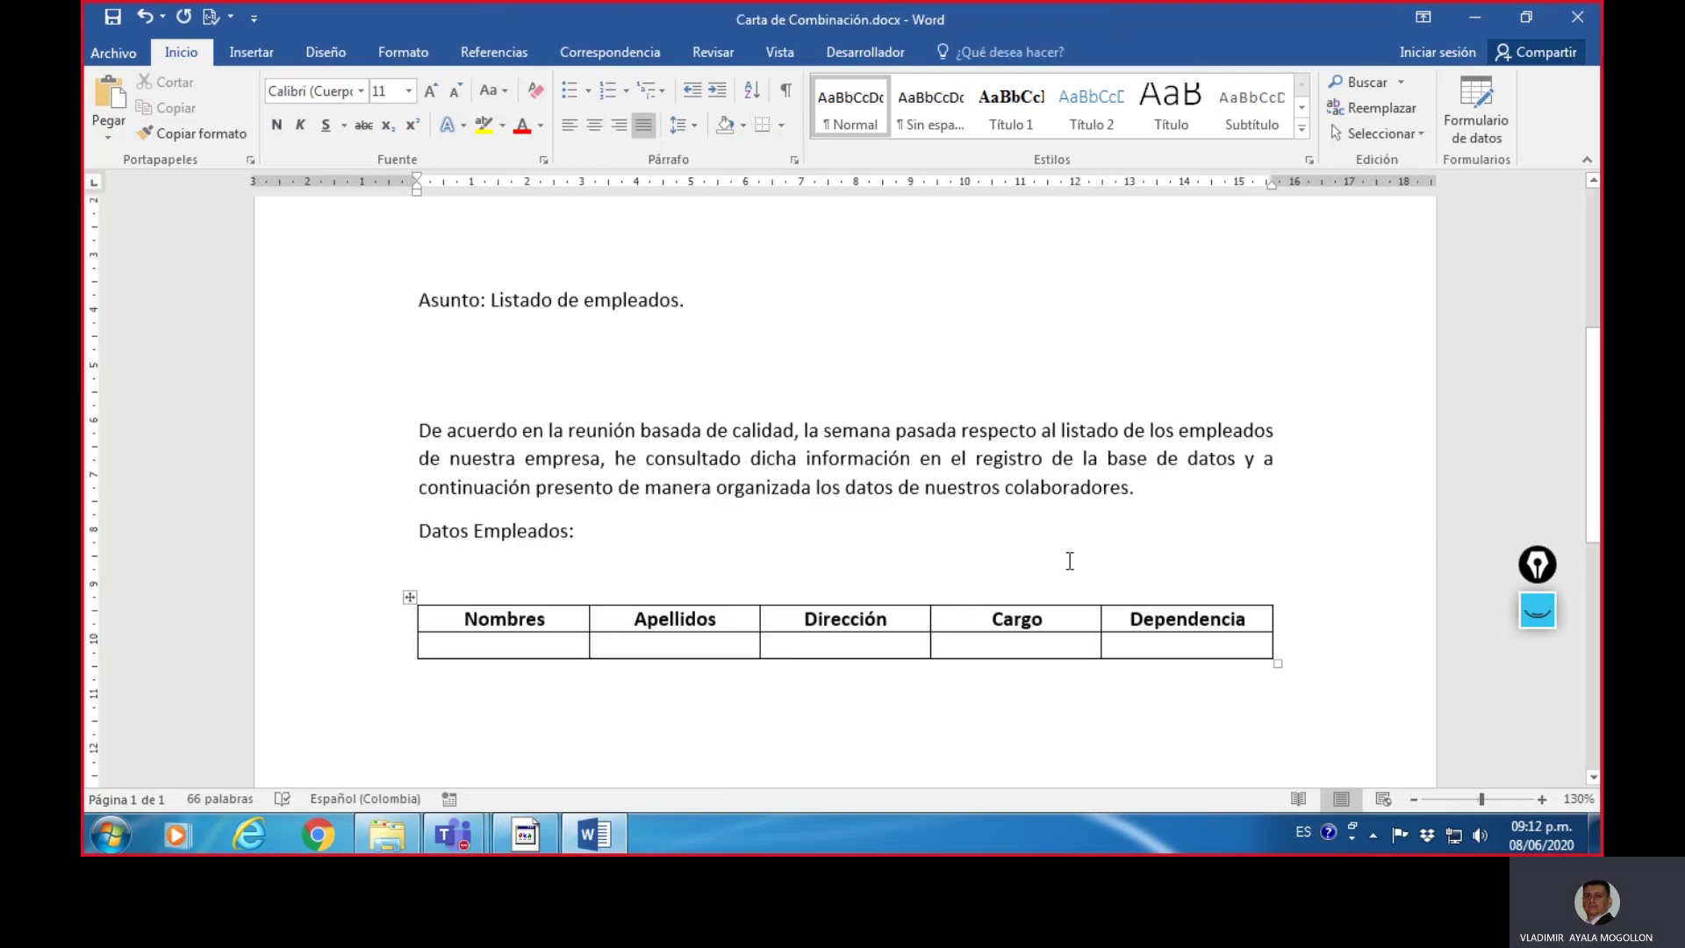
{"action": "scroll", "coordinate": [1058, 565], "scroll_direction": "down", "scroll_amount": 3}
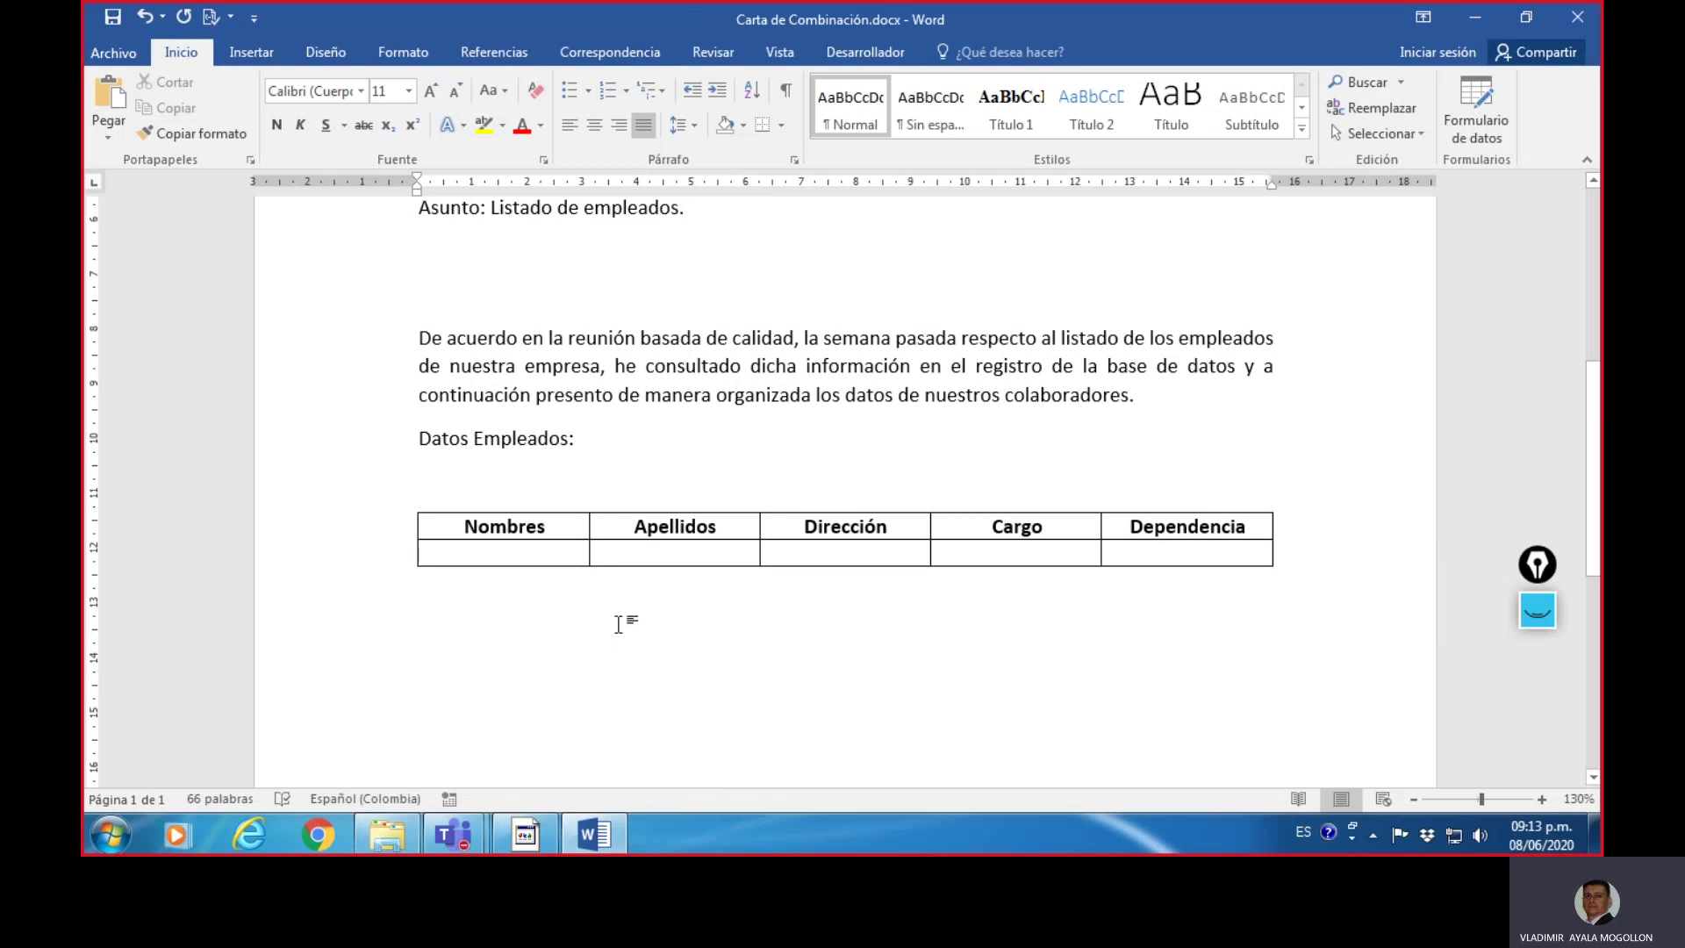
{"action": "scroll", "coordinate": [602, 602], "scroll_direction": "down", "scroll_amount": 3}
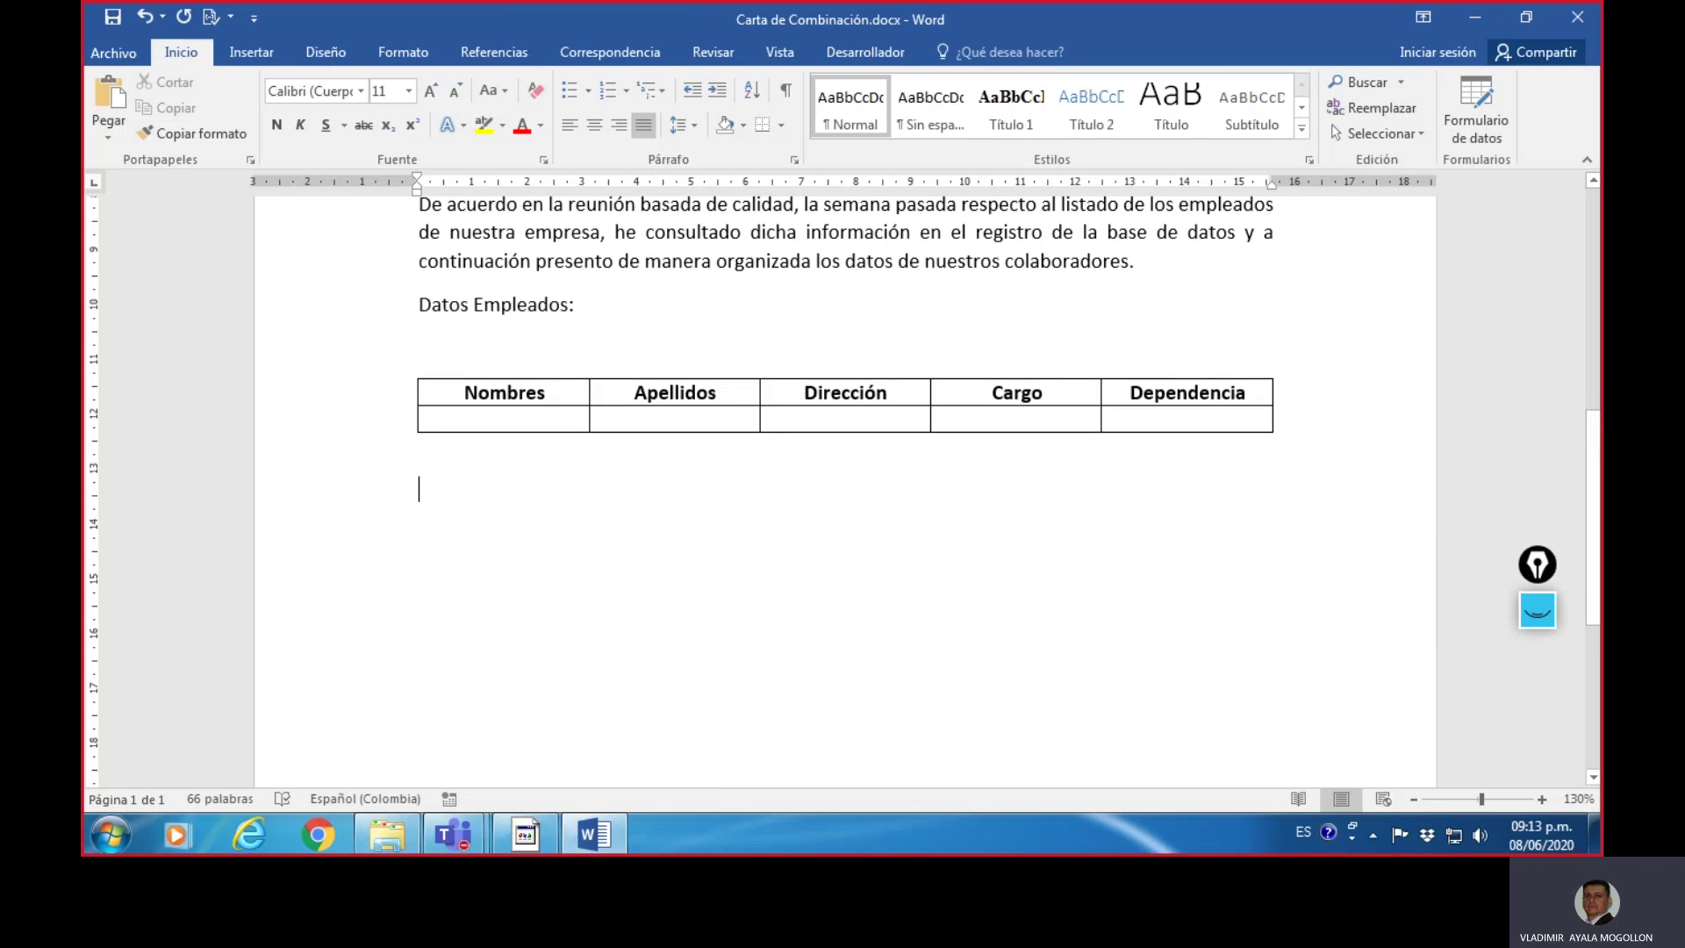
- Type 'Quedo, atento a sus indicaciones.' and 'Atentamente.' below the table
{"action": "key", "text": "Return"}
{"action": "type", "text": "Quedo "}
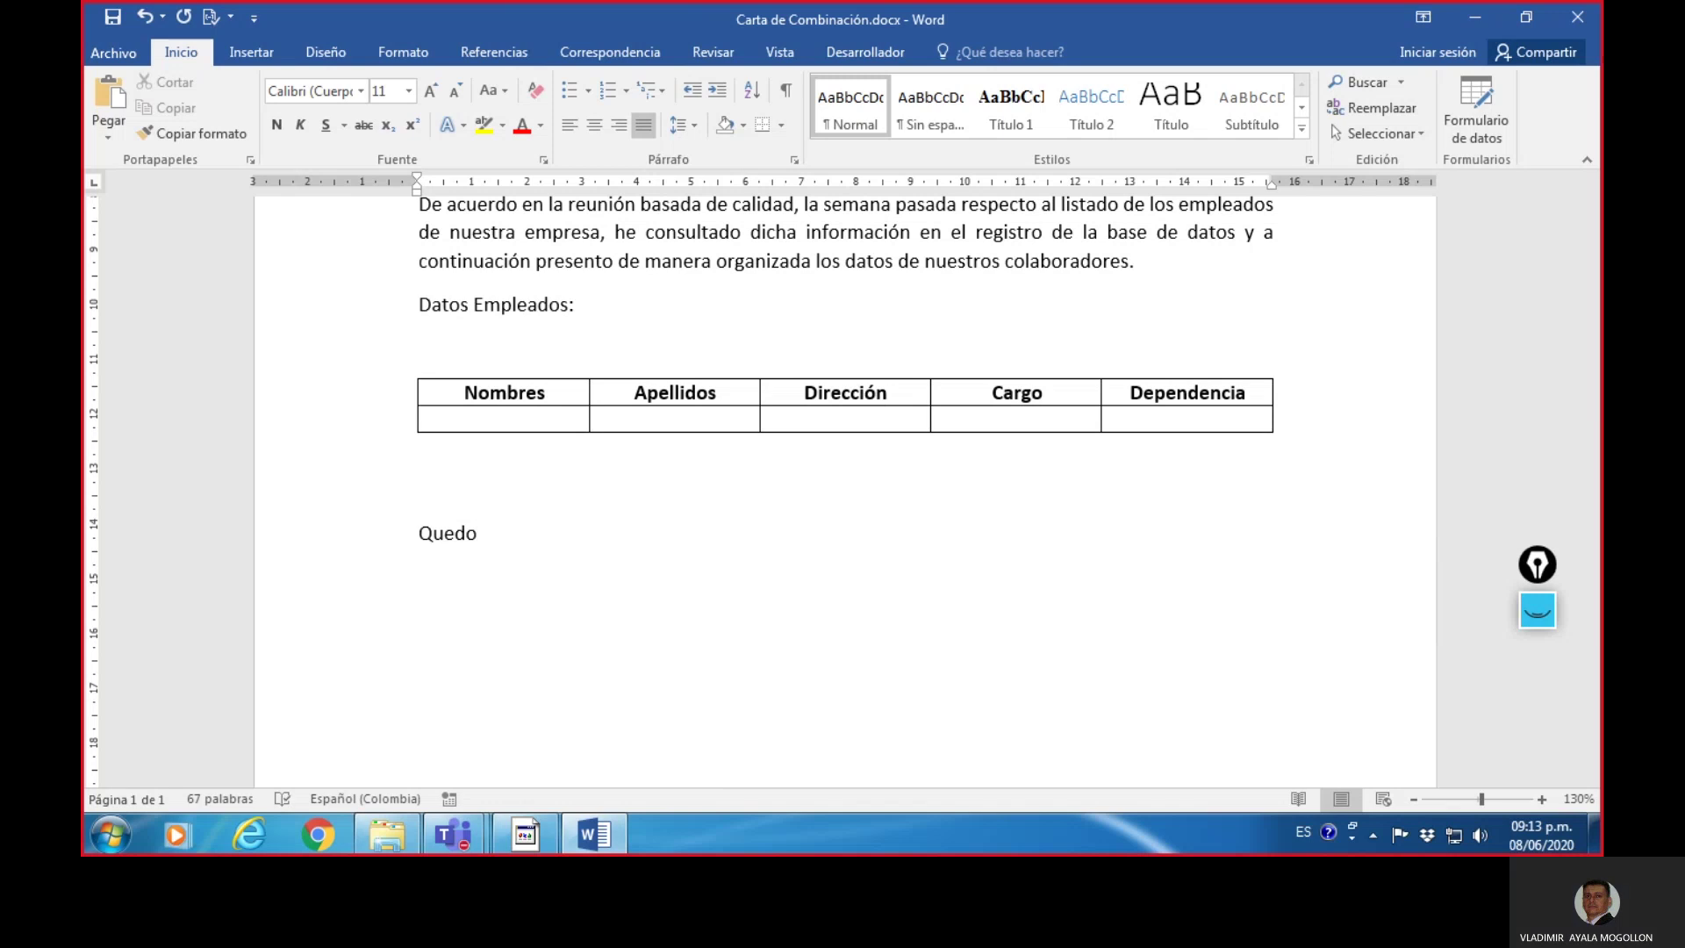
{"action": "type", "text": ", atento a s"}
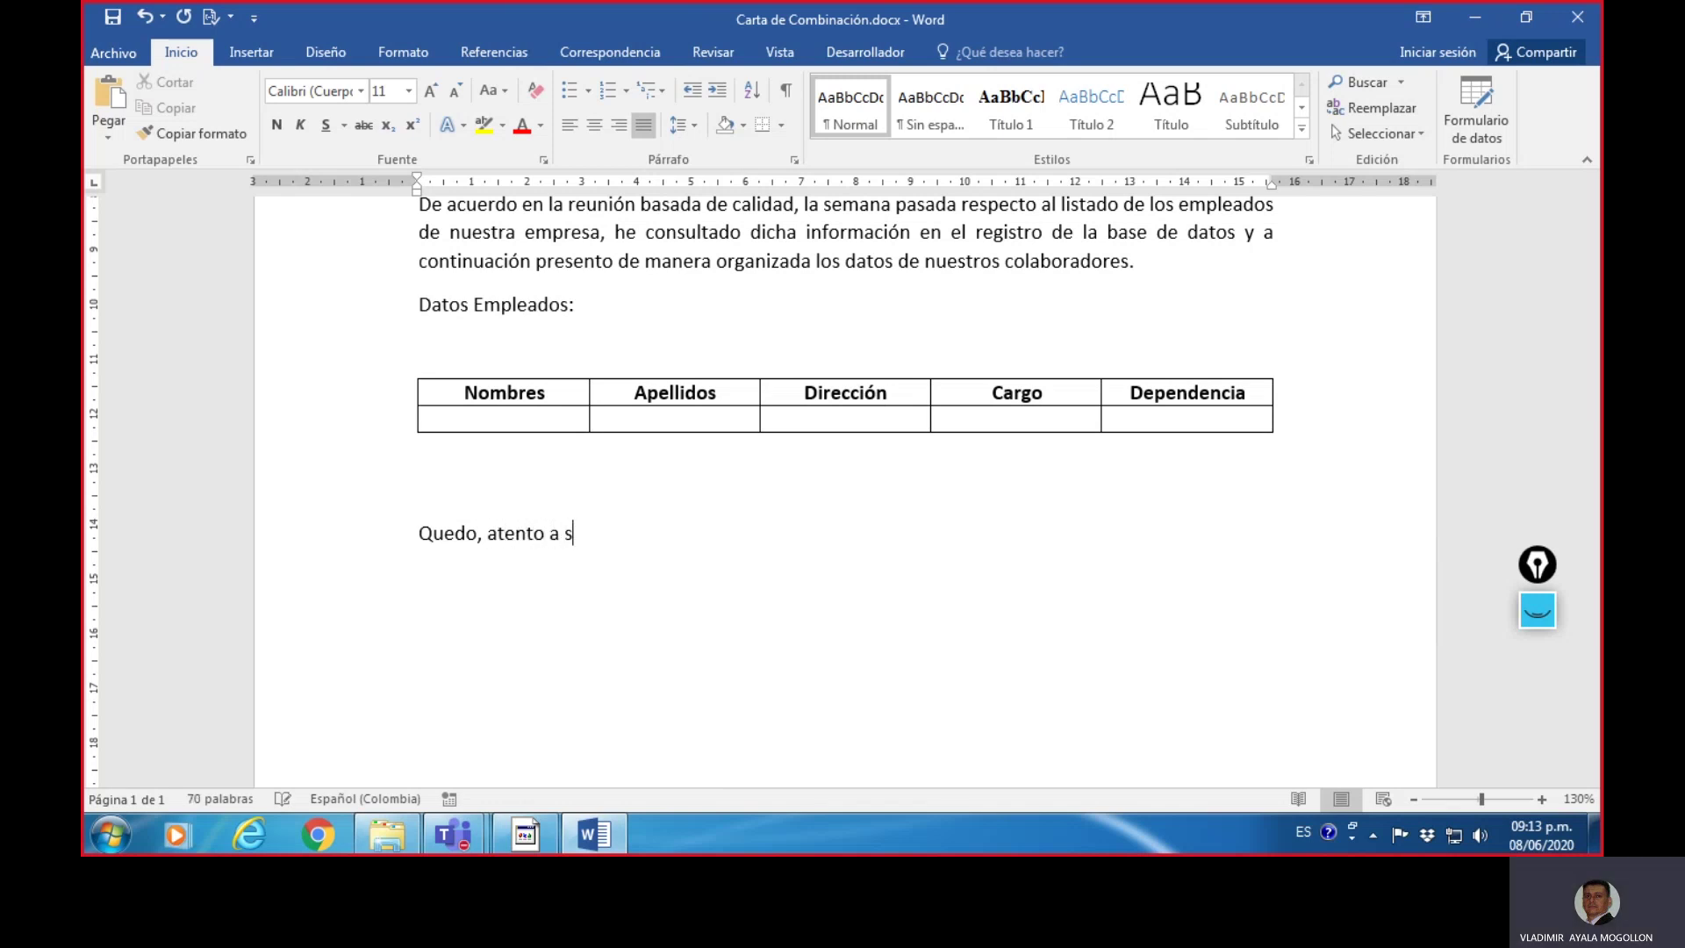
{"action": "type", "text": "us indicaciones"}
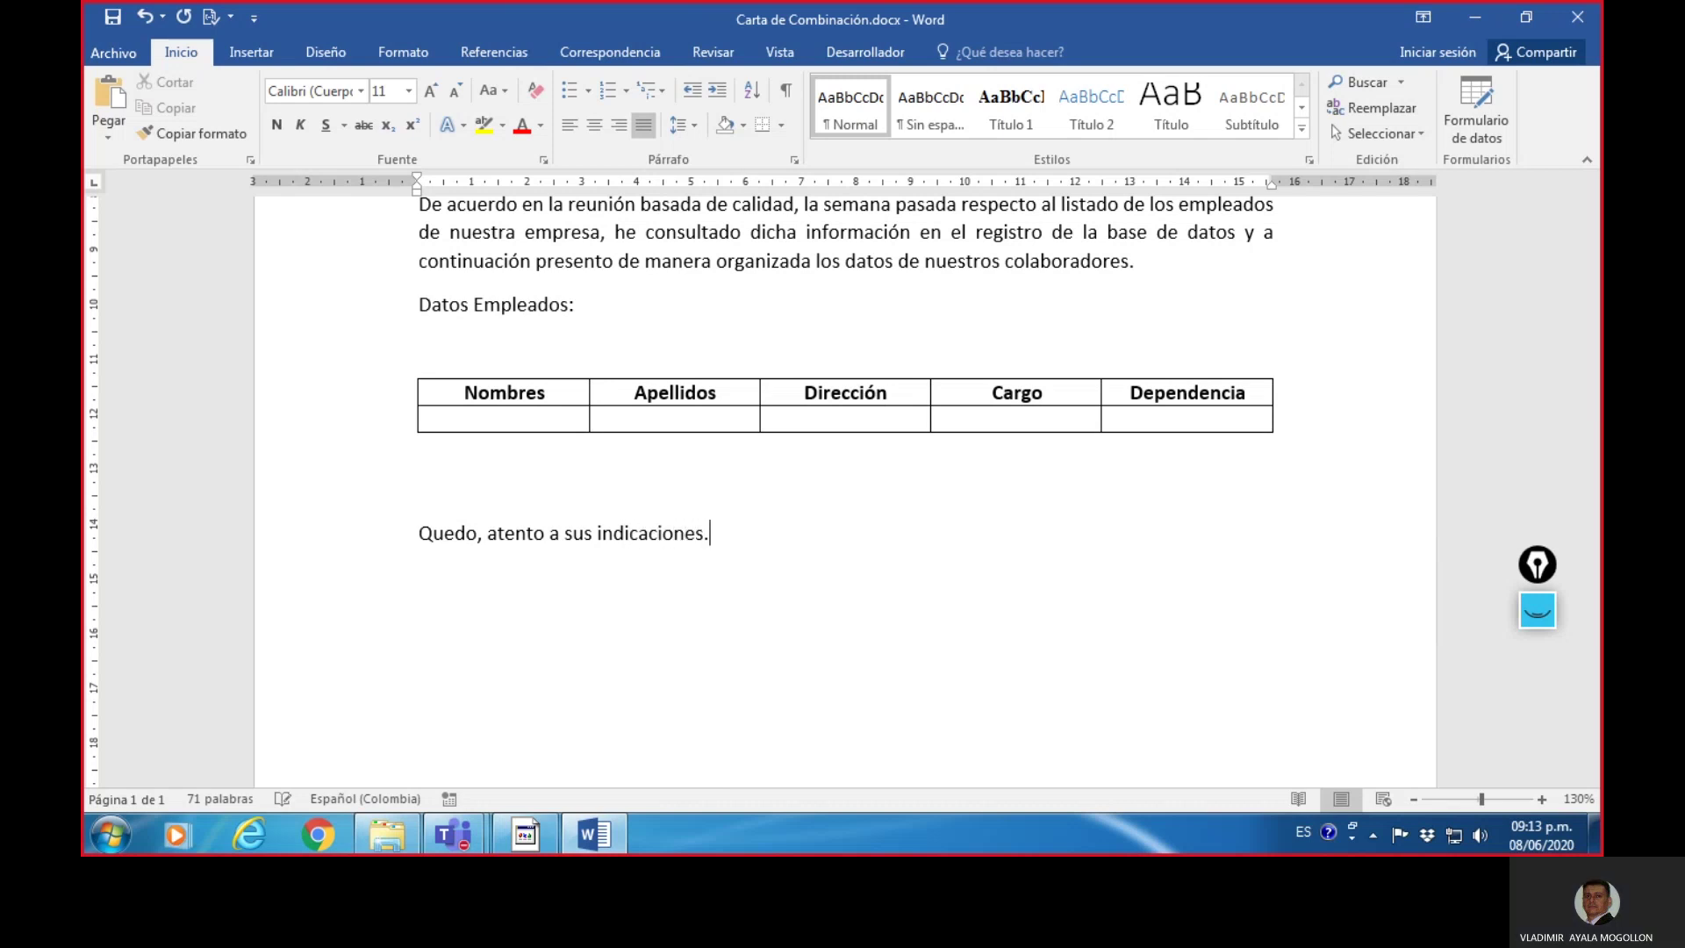
{"action": "type", "text": "."}
{"action": "scroll", "coordinate": [789, 594], "scroll_direction": "up", "scroll_amount": 5}
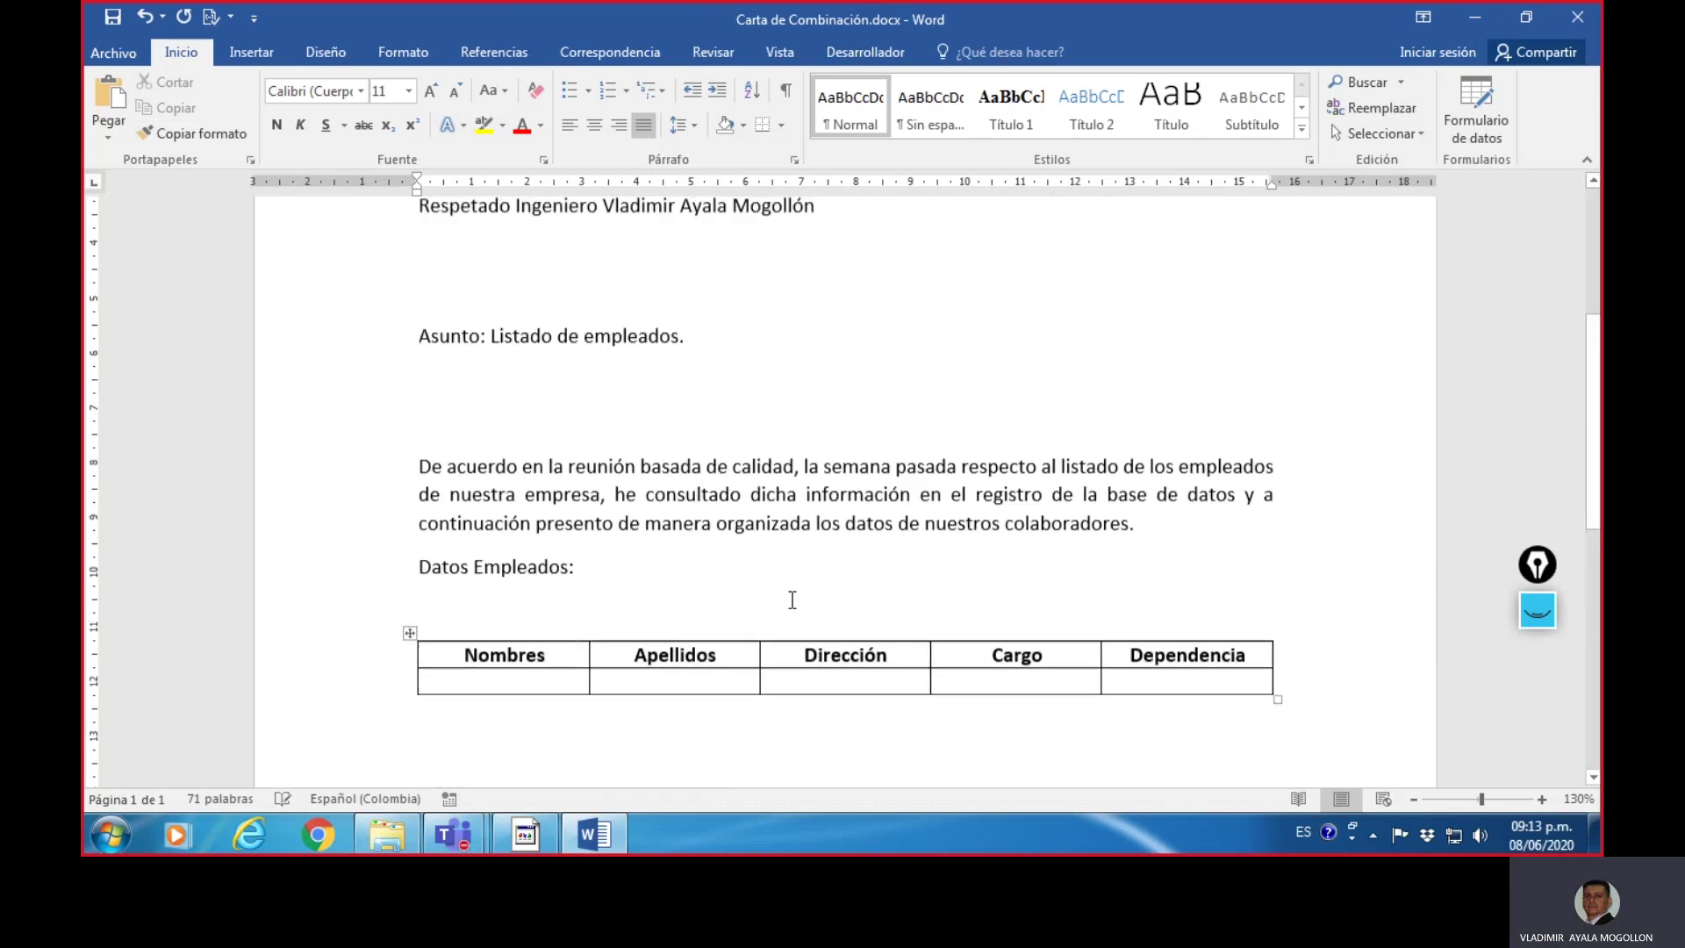
{"action": "scroll", "coordinate": [792, 600], "scroll_direction": "down", "scroll_amount": 8}
{"action": "key", "text": "Return"}
{"action": "key", "text": "Return"}
{"action": "key", "text": "Return"}
{"action": "type", "text": "A"}
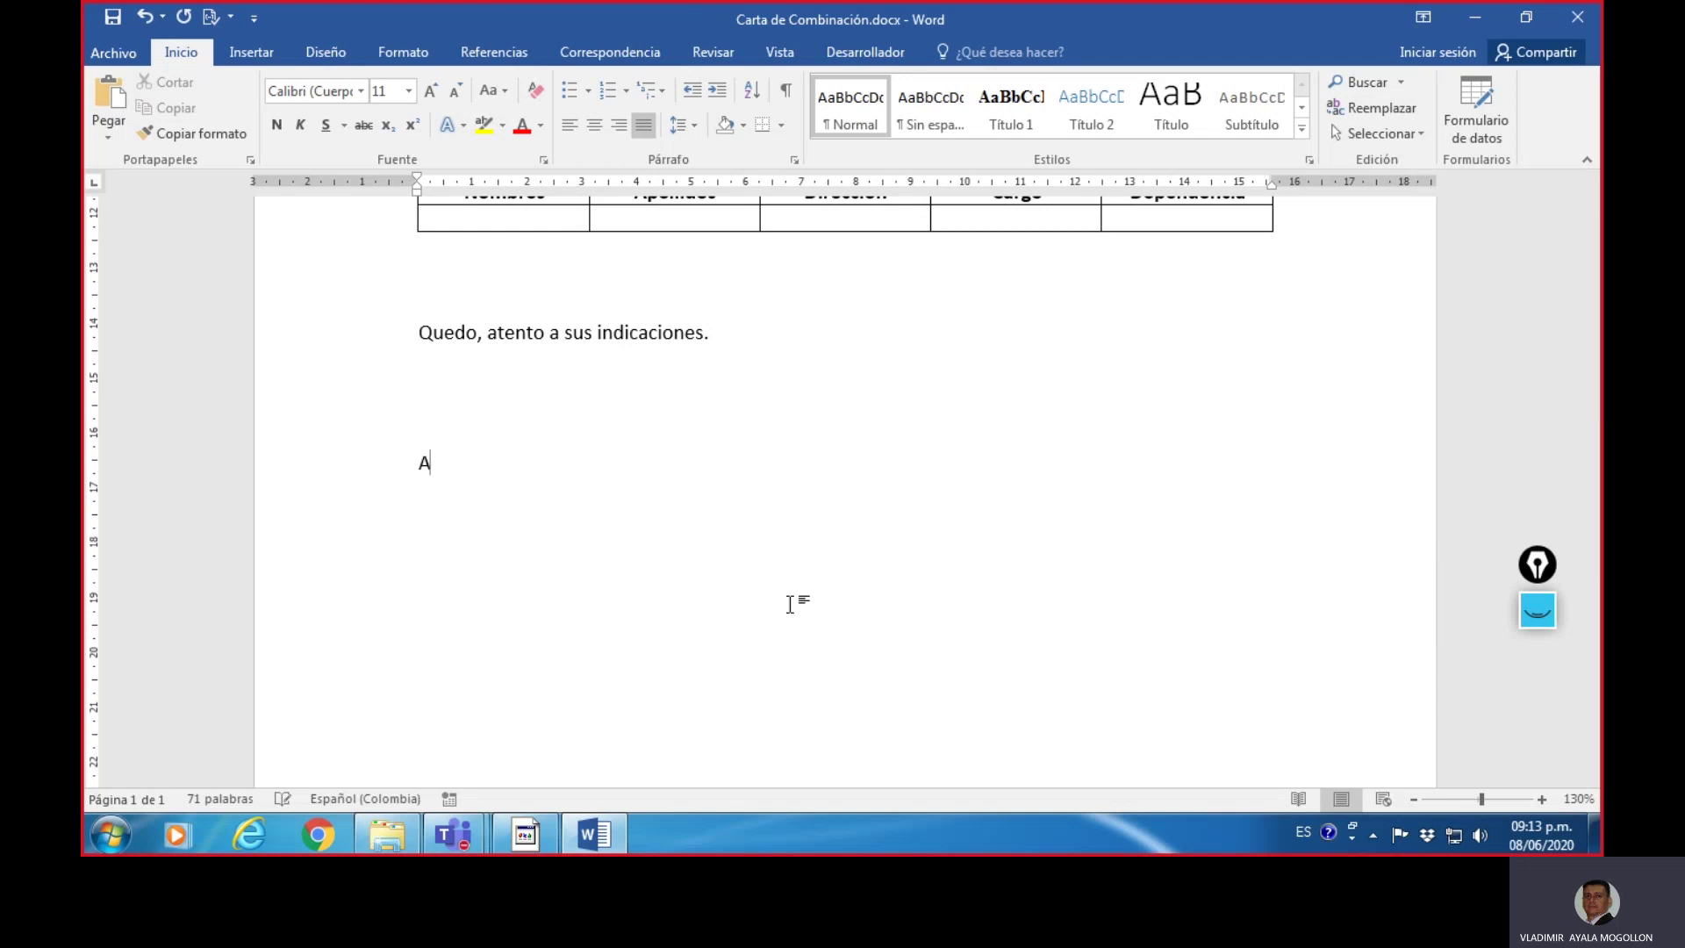
{"action": "type", "text": "tentamente."}
{"action": "key", "text": "Return"}
{"action": "key", "text": "Return"}
{"action": "key", "text": "Return"}
{"action": "key", "text": "Return"}
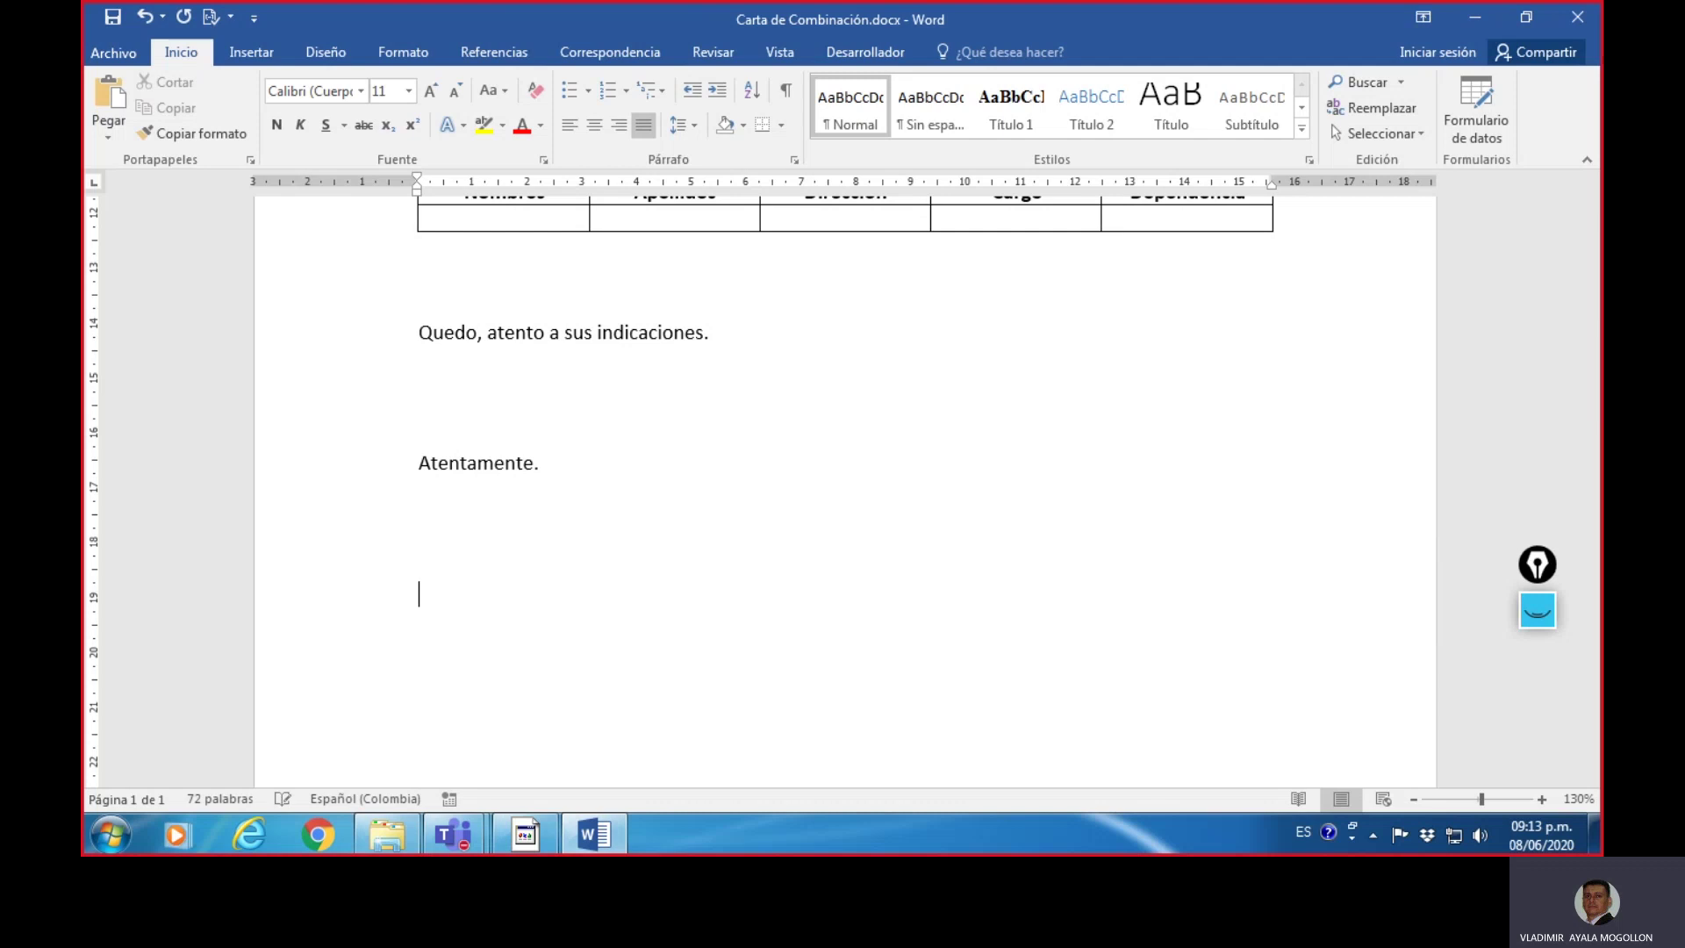
{"action": "scroll", "coordinate": [806, 582], "scroll_direction": "down", "scroll_amount": 3}
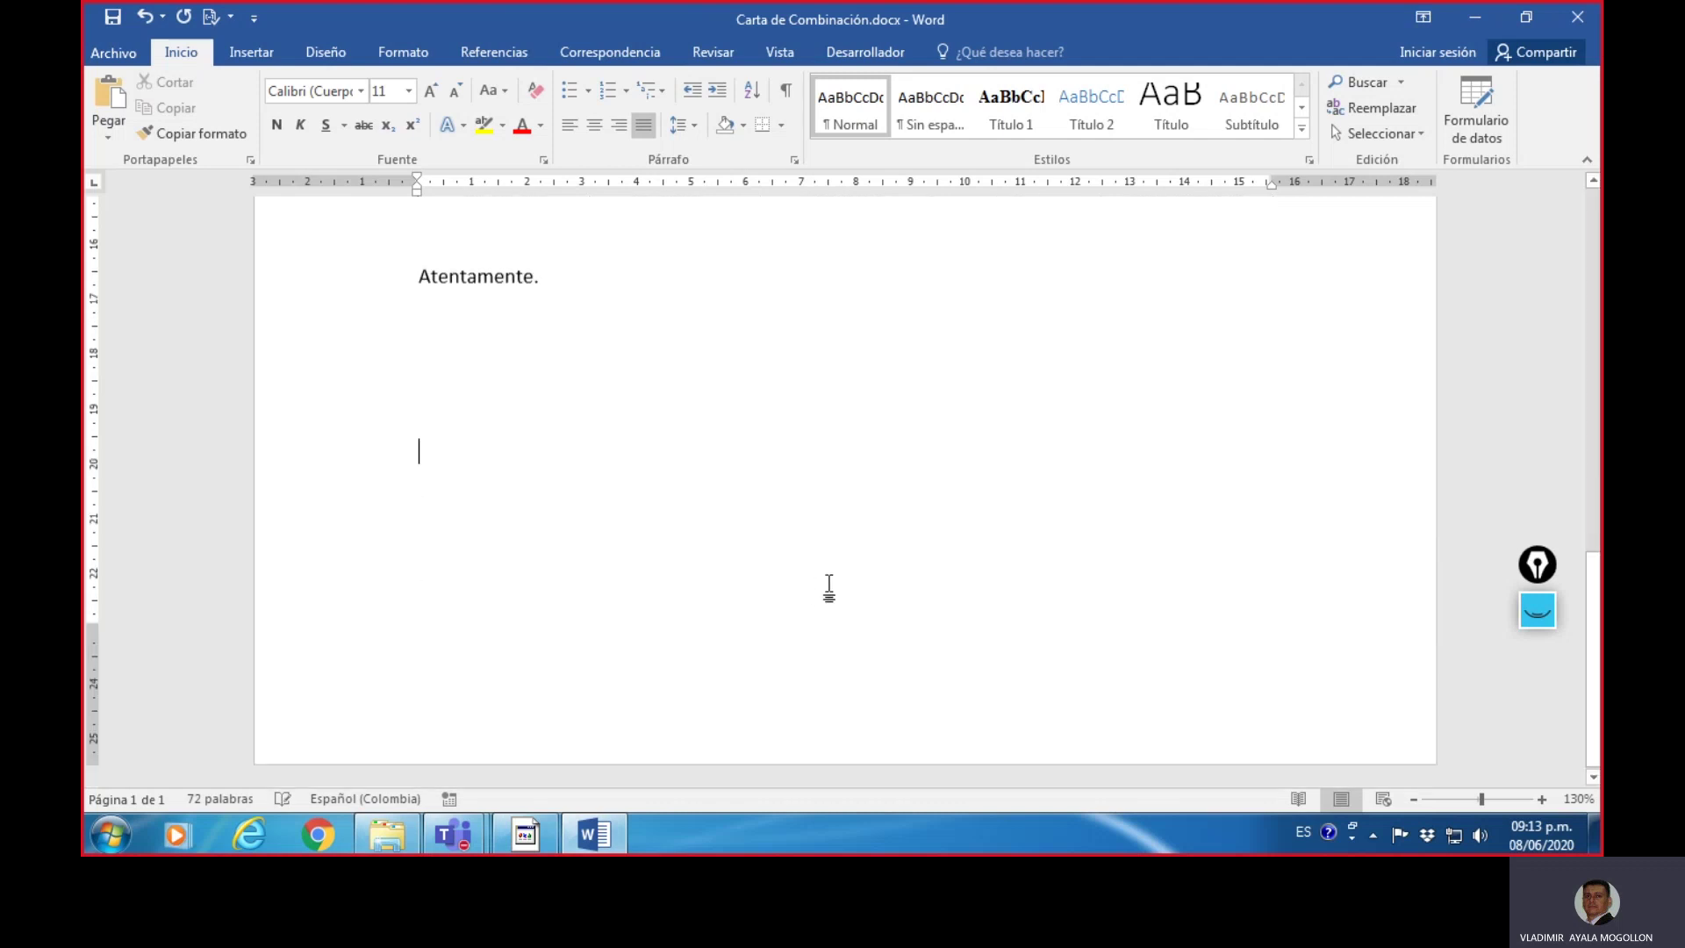
{"action": "scroll", "coordinate": [861, 542], "scroll_direction": "up", "scroll_amount": 10}
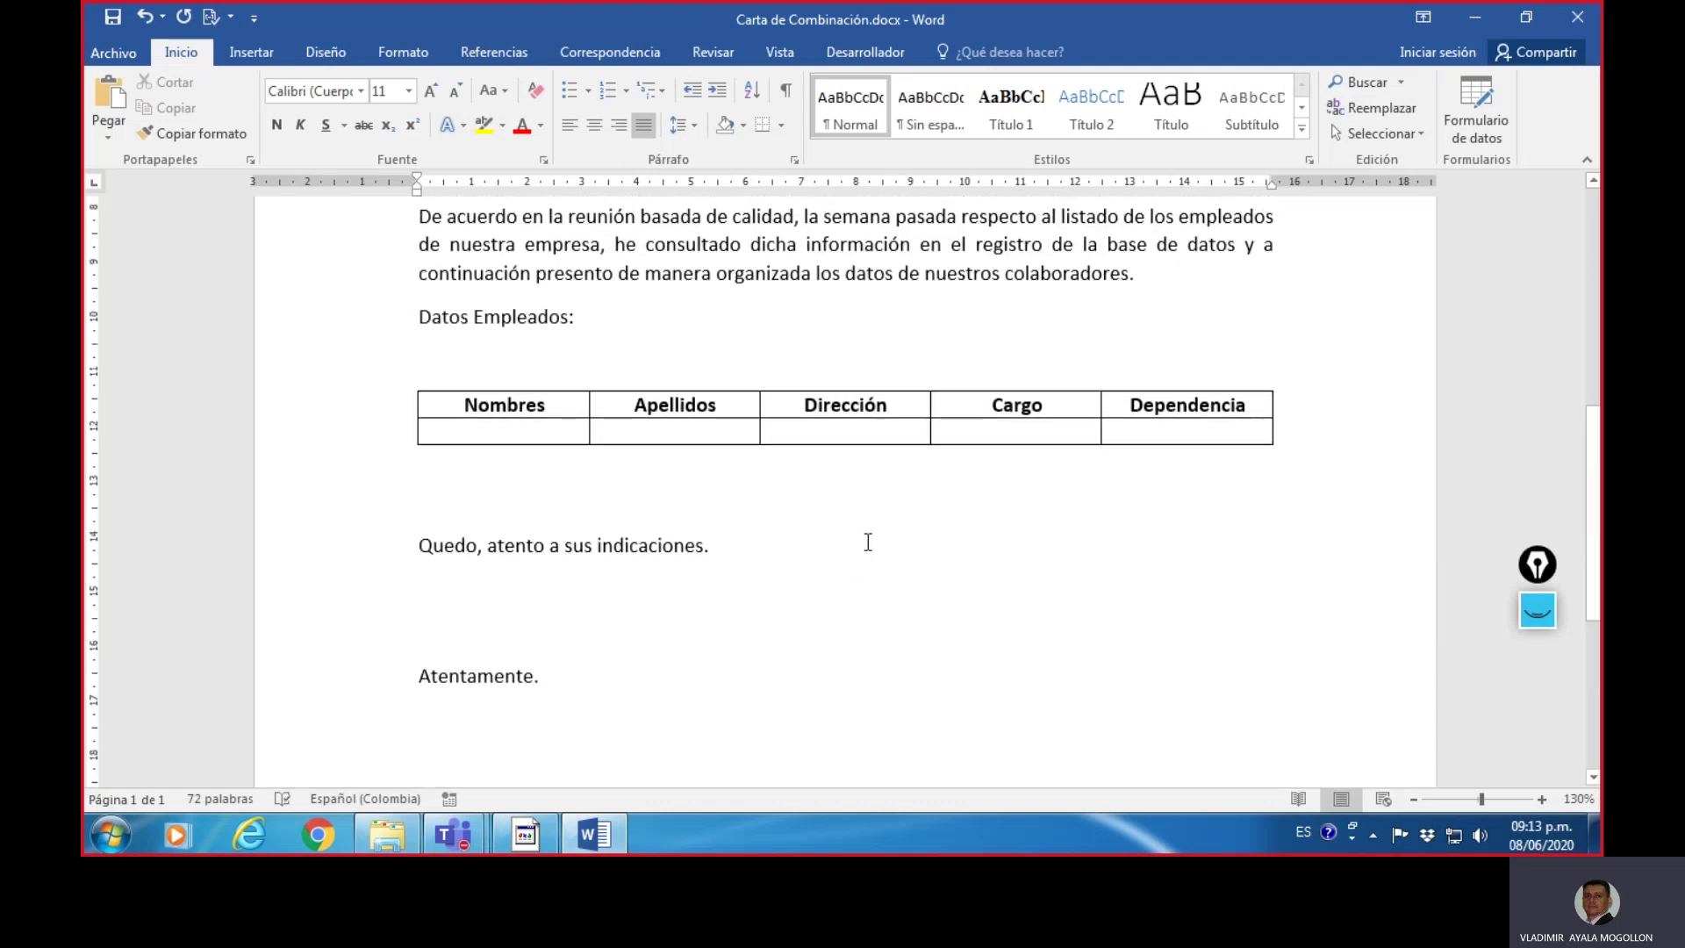
{"action": "scroll", "coordinate": [869, 542], "scroll_direction": "down", "scroll_amount": 6}
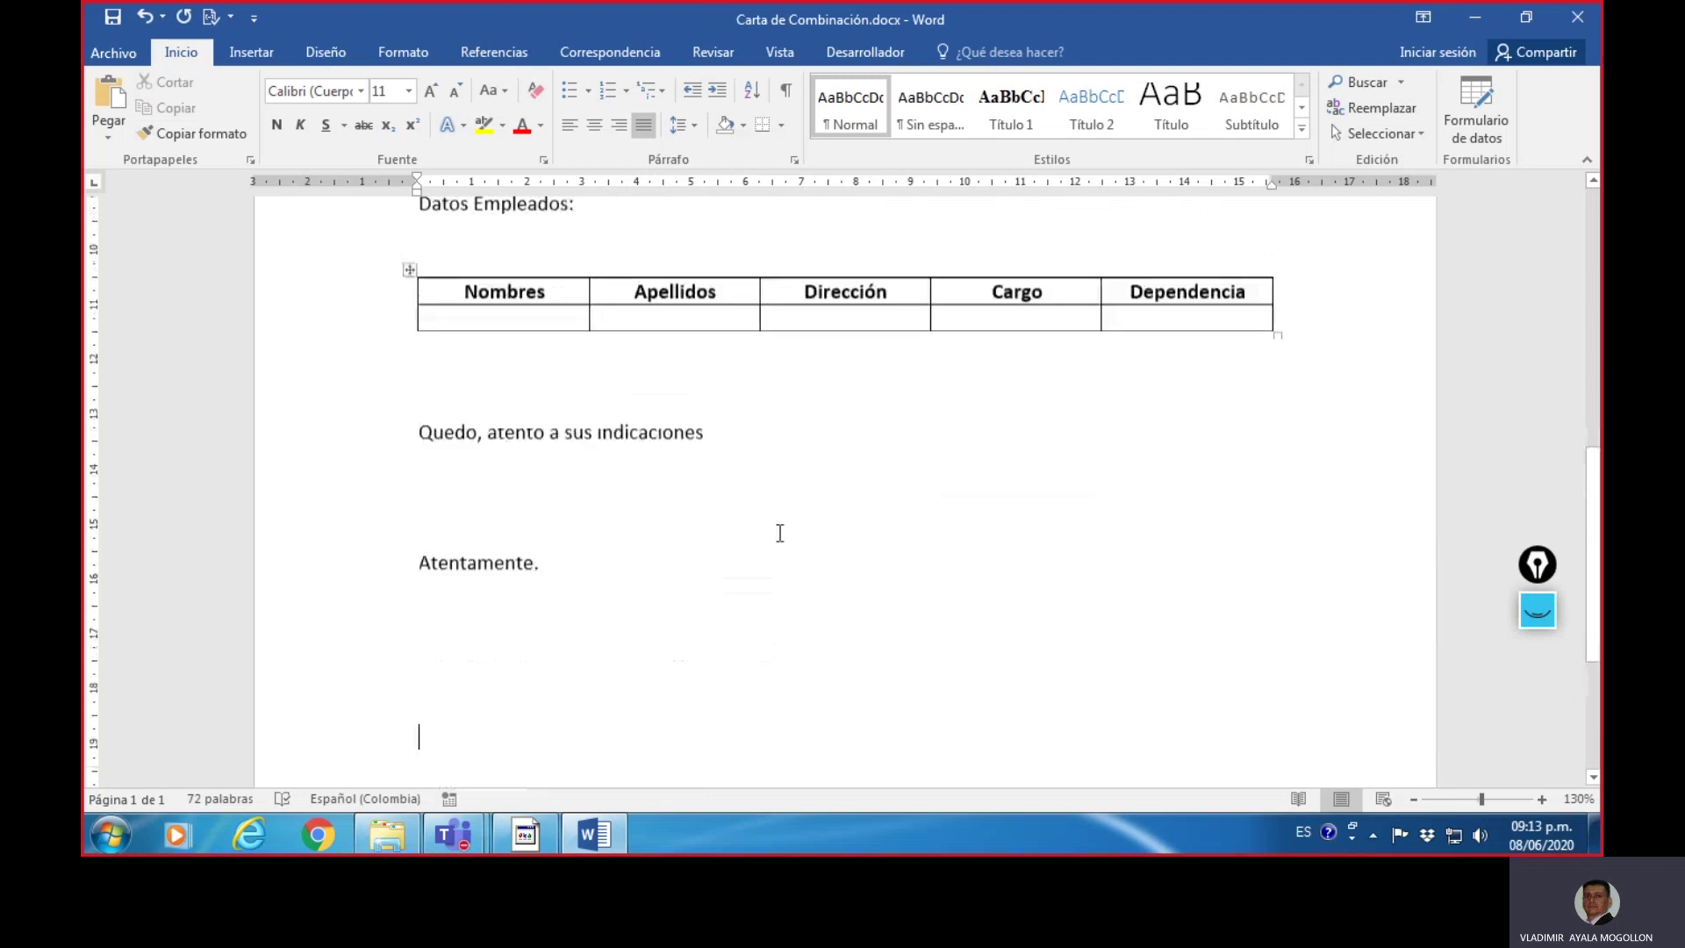
{"action": "scroll", "coordinate": [779, 531], "scroll_direction": "up", "scroll_amount": 1}
- Adjust the blank lines between the table, the closing sentence and 'Atentamente.'
{"action": "left_click", "coordinate": [489, 444]}
{"action": "key", "text": "Return"}
{"action": "scroll", "coordinate": [505, 527], "scroll_direction": "down", "scroll_amount": 1}
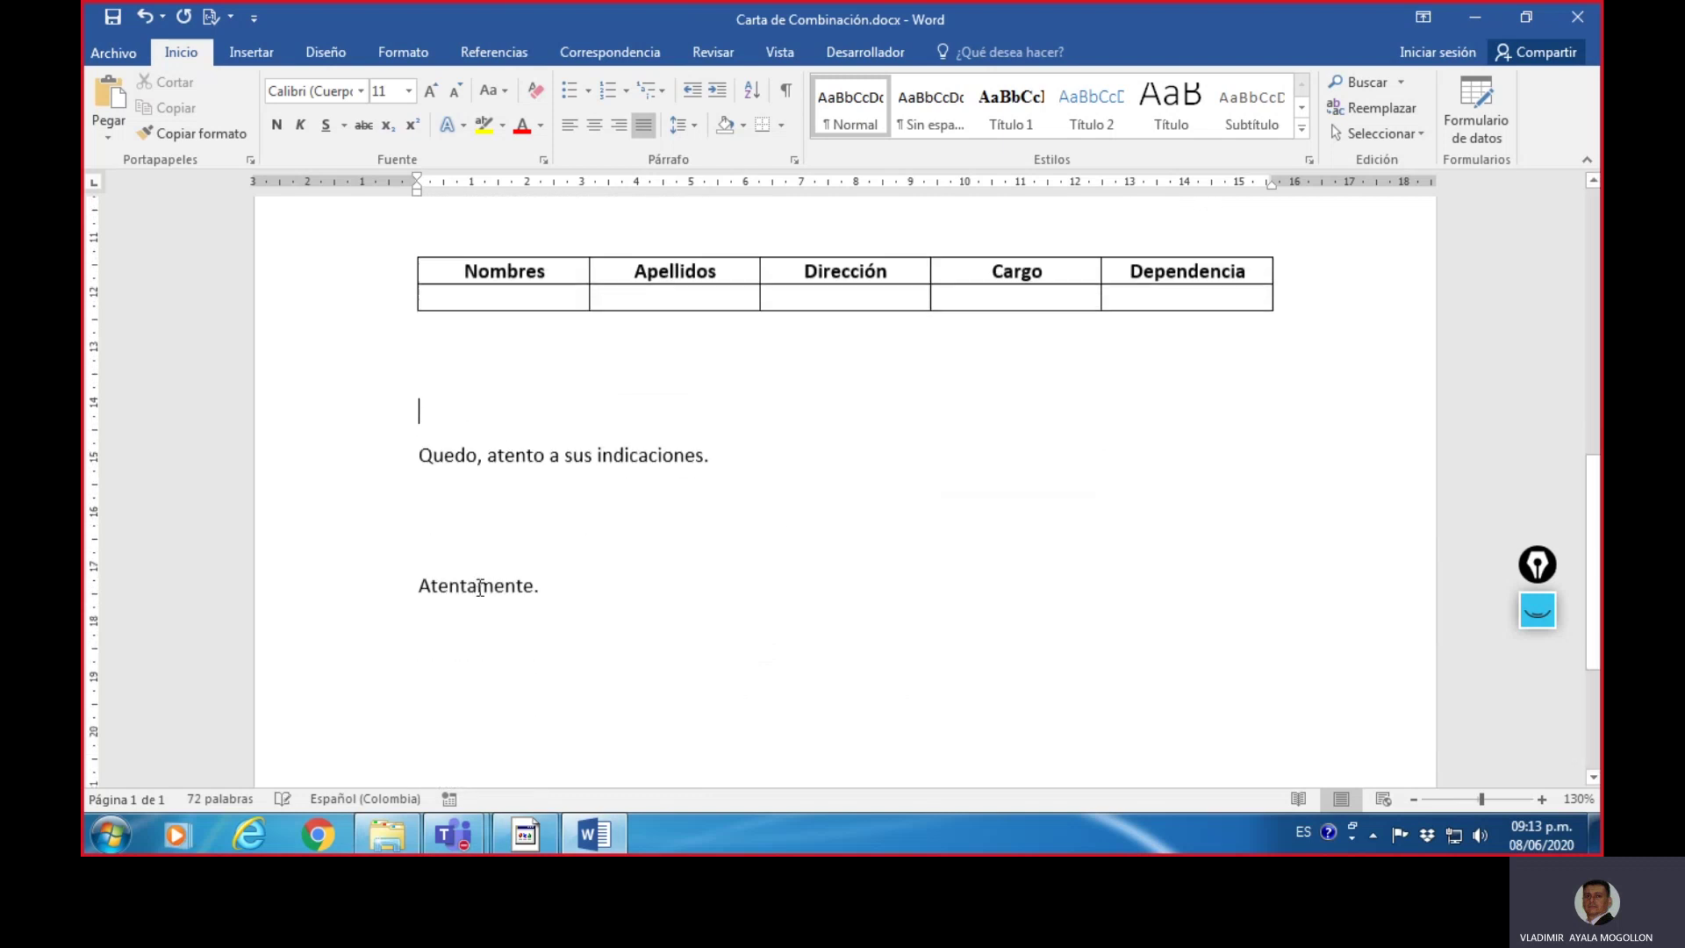
{"action": "left_click", "coordinate": [488, 538]}
{"action": "key", "text": "Return"}
{"action": "key", "text": "Return"}
{"action": "scroll", "coordinate": [527, 548], "scroll_direction": "down", "scroll_amount": 4}
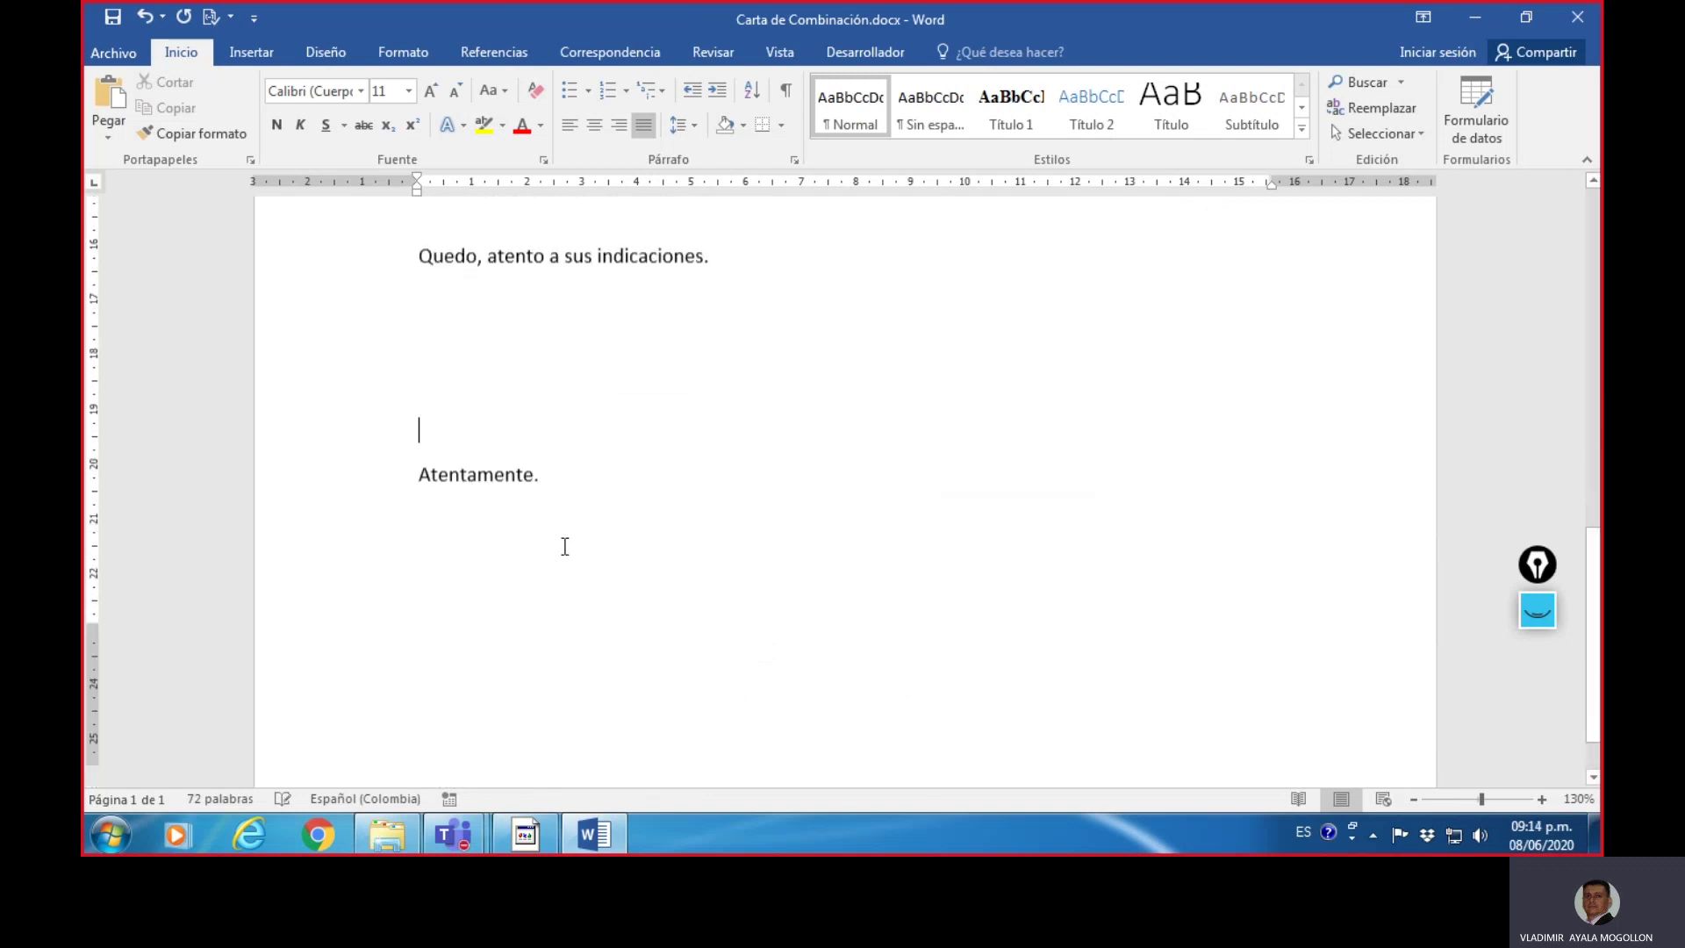
{"action": "double_click", "coordinate": [497, 558]}
{"action": "scroll", "coordinate": [516, 534], "scroll_direction": "up", "scroll_amount": 3}
{"action": "scroll", "coordinate": [518, 534], "scroll_direction": "down", "scroll_amount": 3}
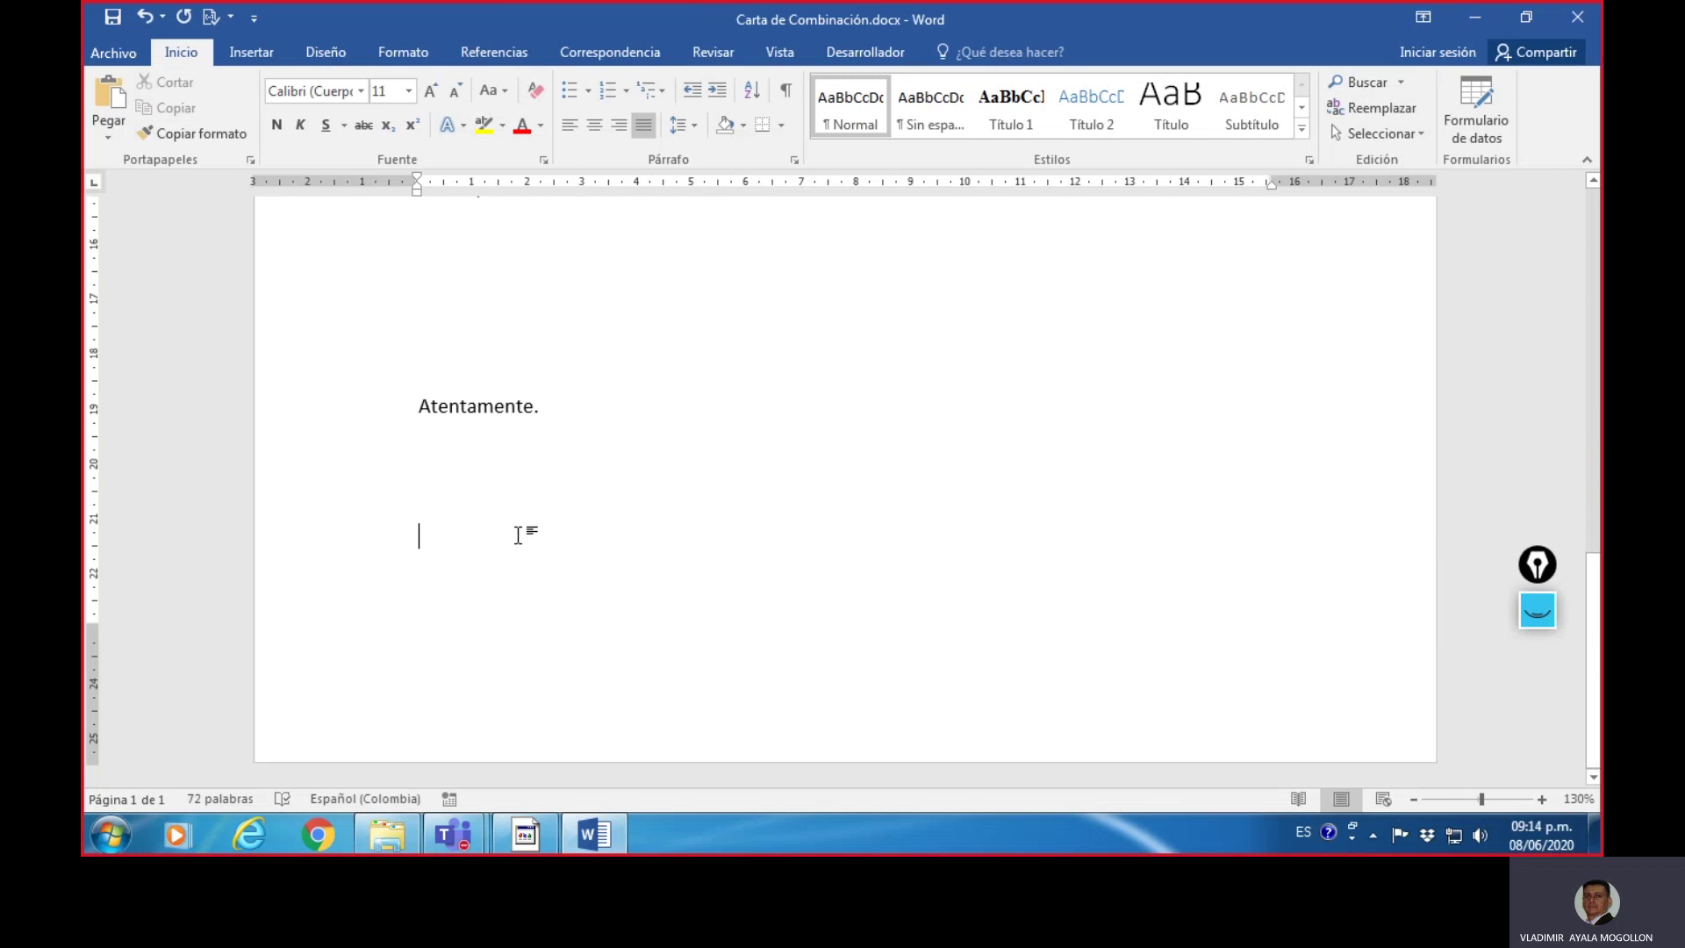
{"action": "scroll", "coordinate": [518, 535], "scroll_direction": "up", "scroll_amount": 2}
{"action": "left_click", "coordinate": [477, 448]}
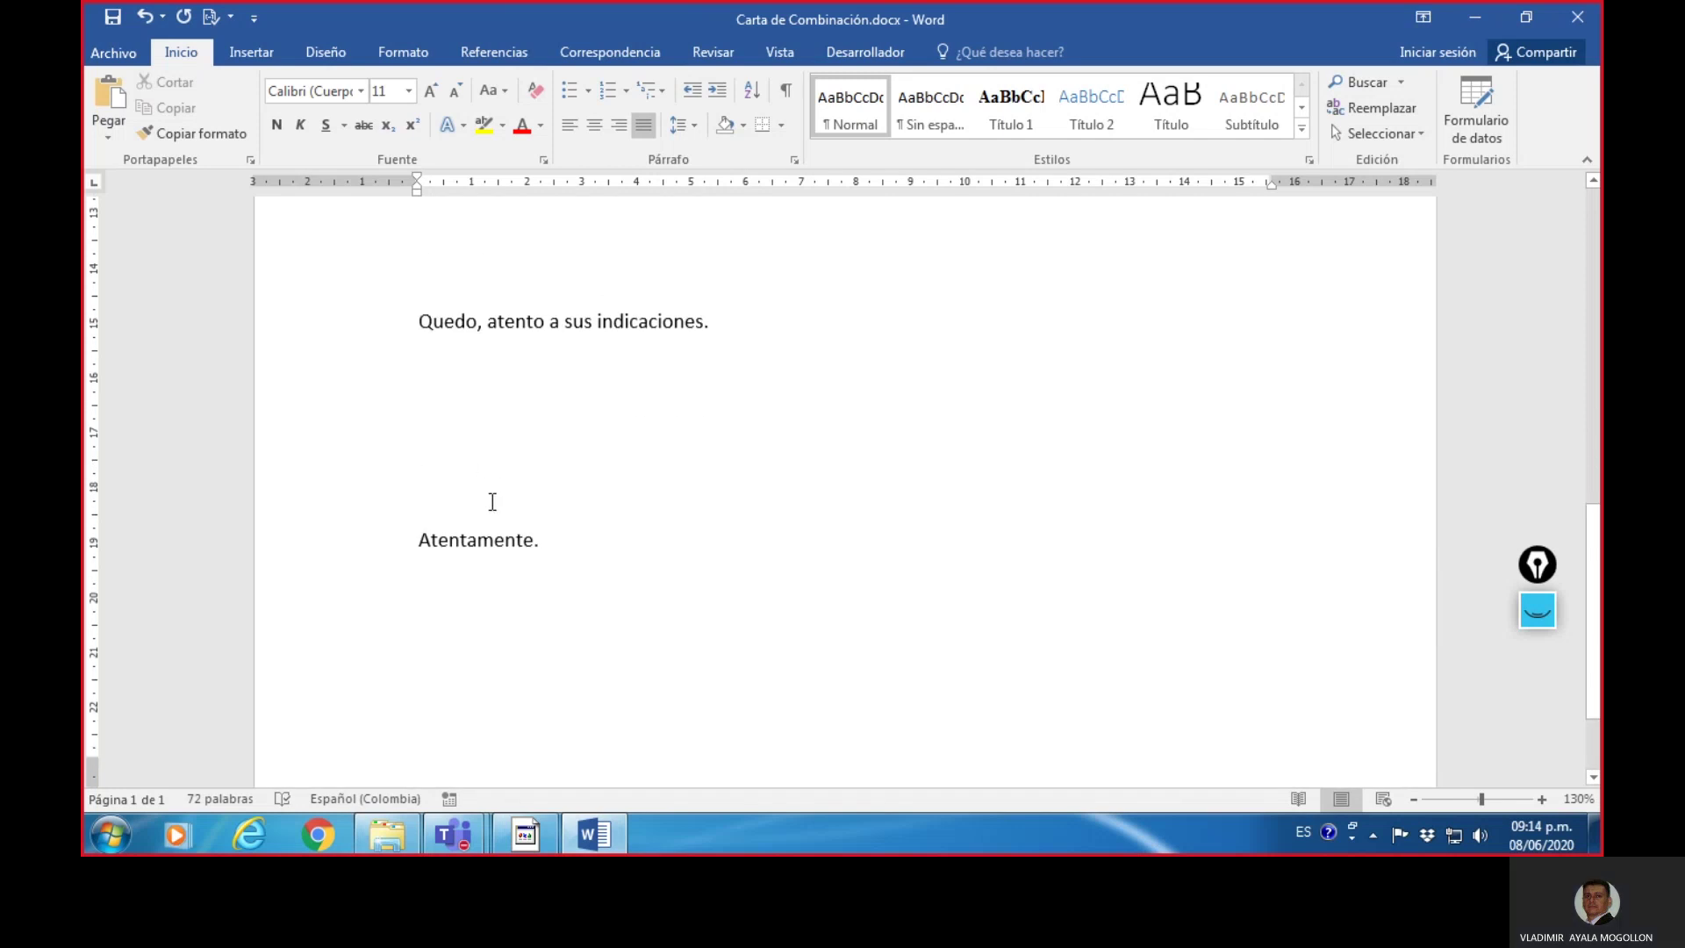
{"action": "key", "text": "Delete"}
{"action": "key", "text": "Delete"}
{"action": "left_click", "coordinate": [479, 531]}
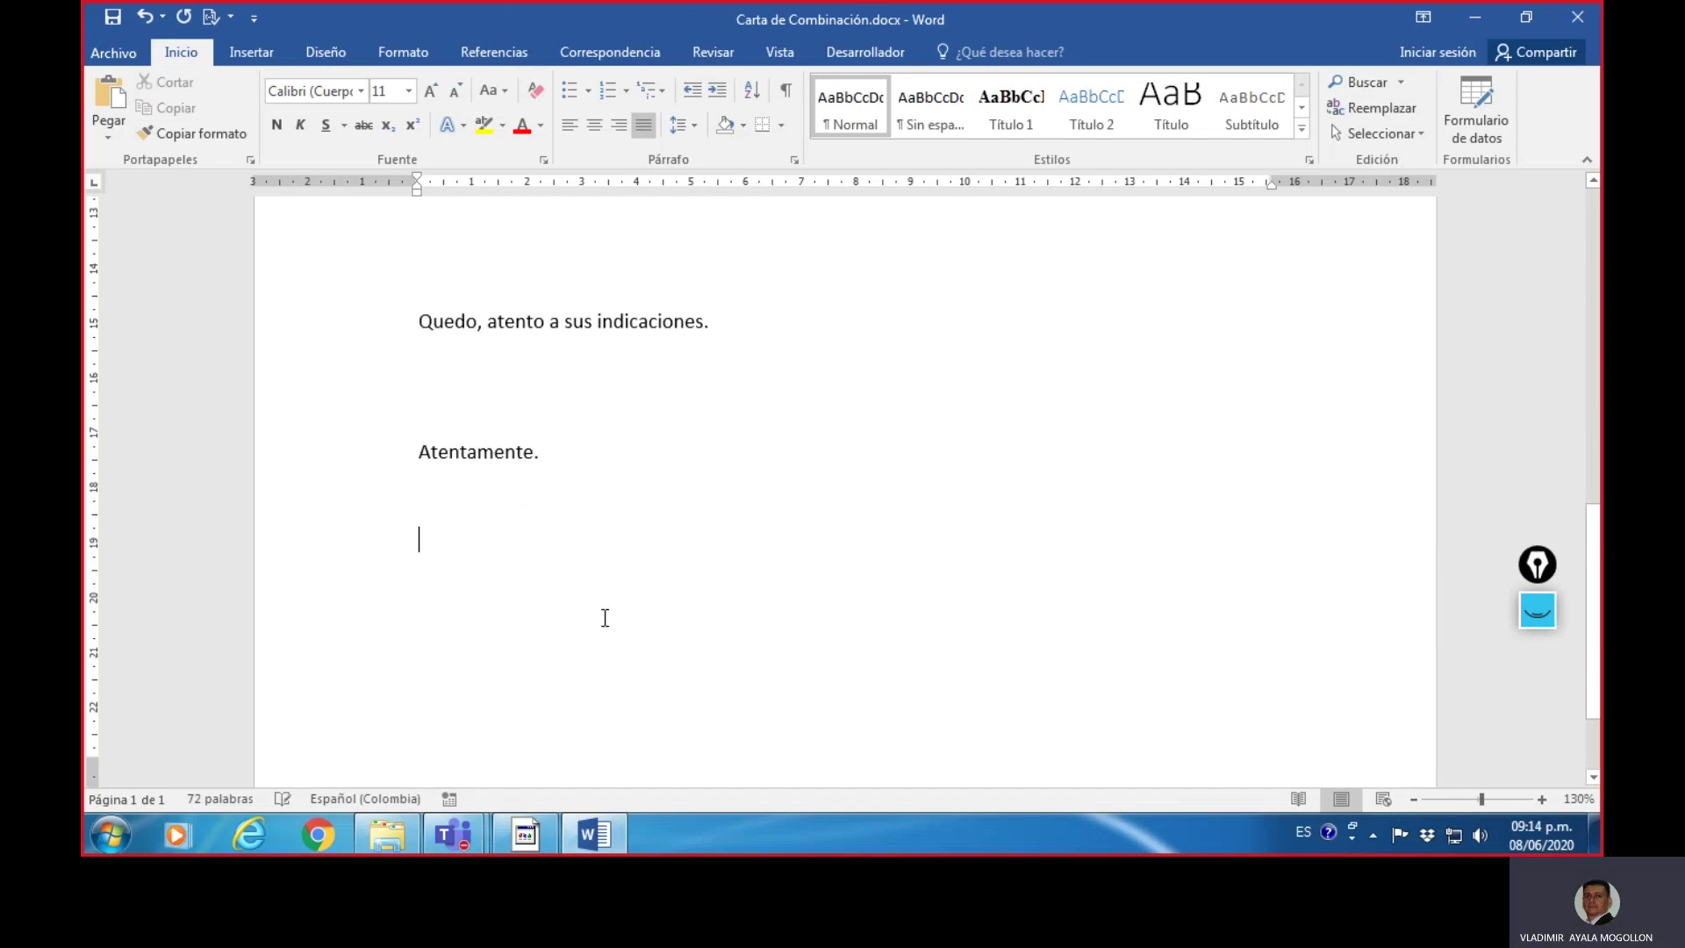
- Type the signer's full name below 'Atentamente.' and accept the suggested spelling for the surname
{"action": "key", "text": "Return"}
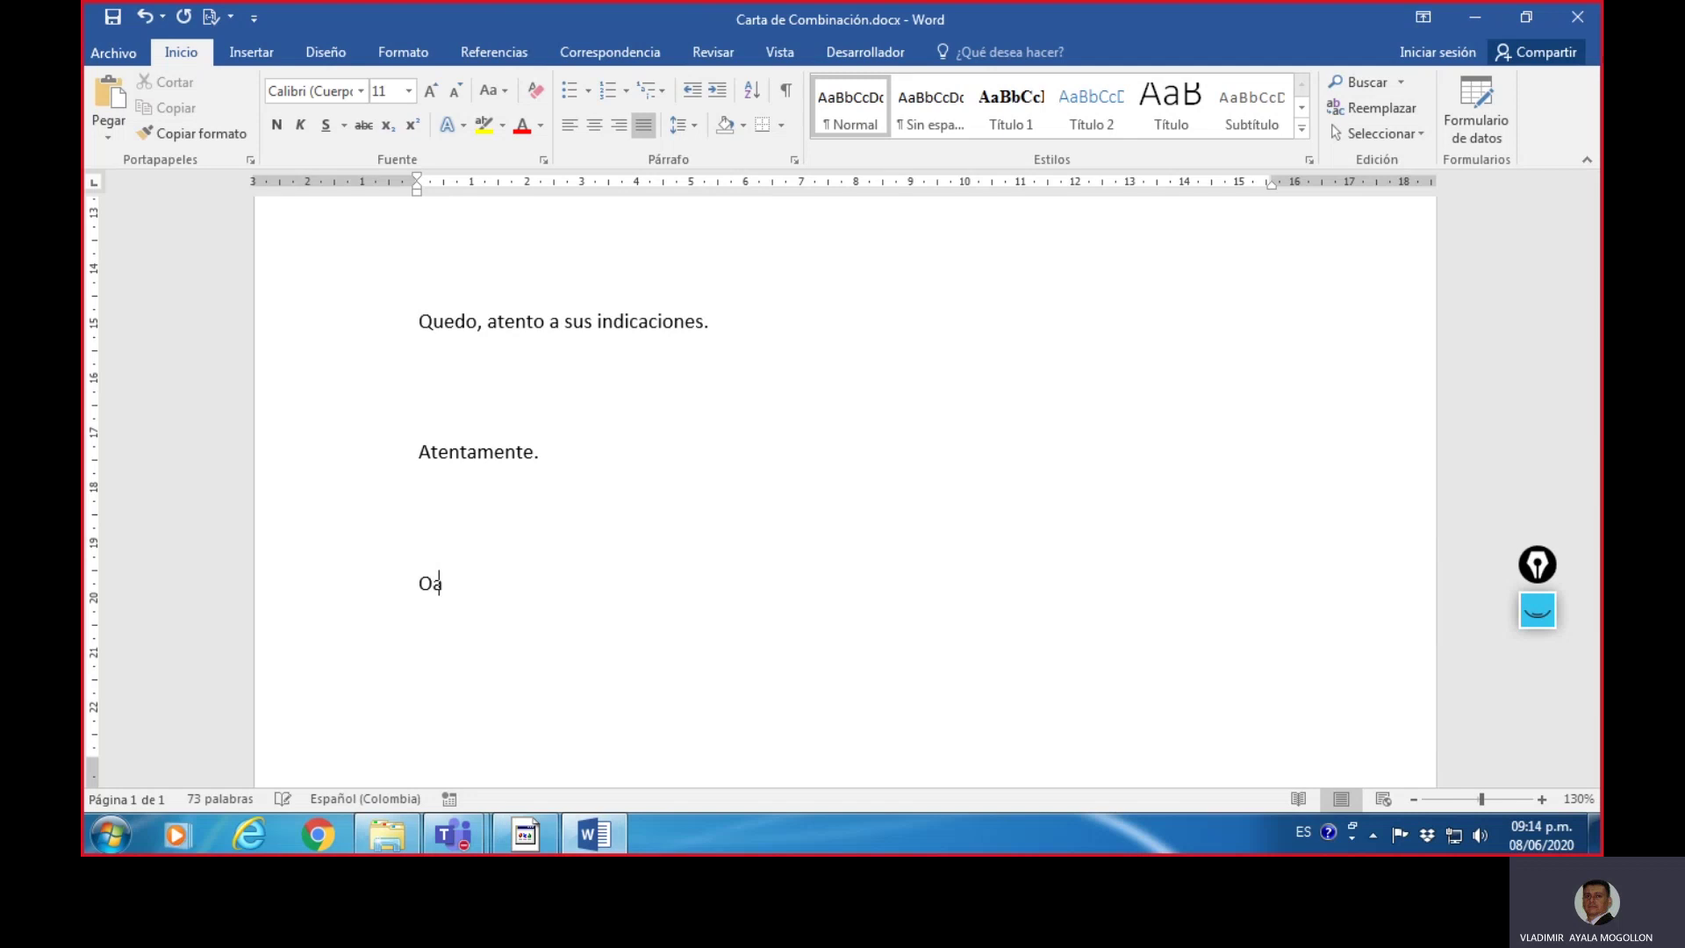
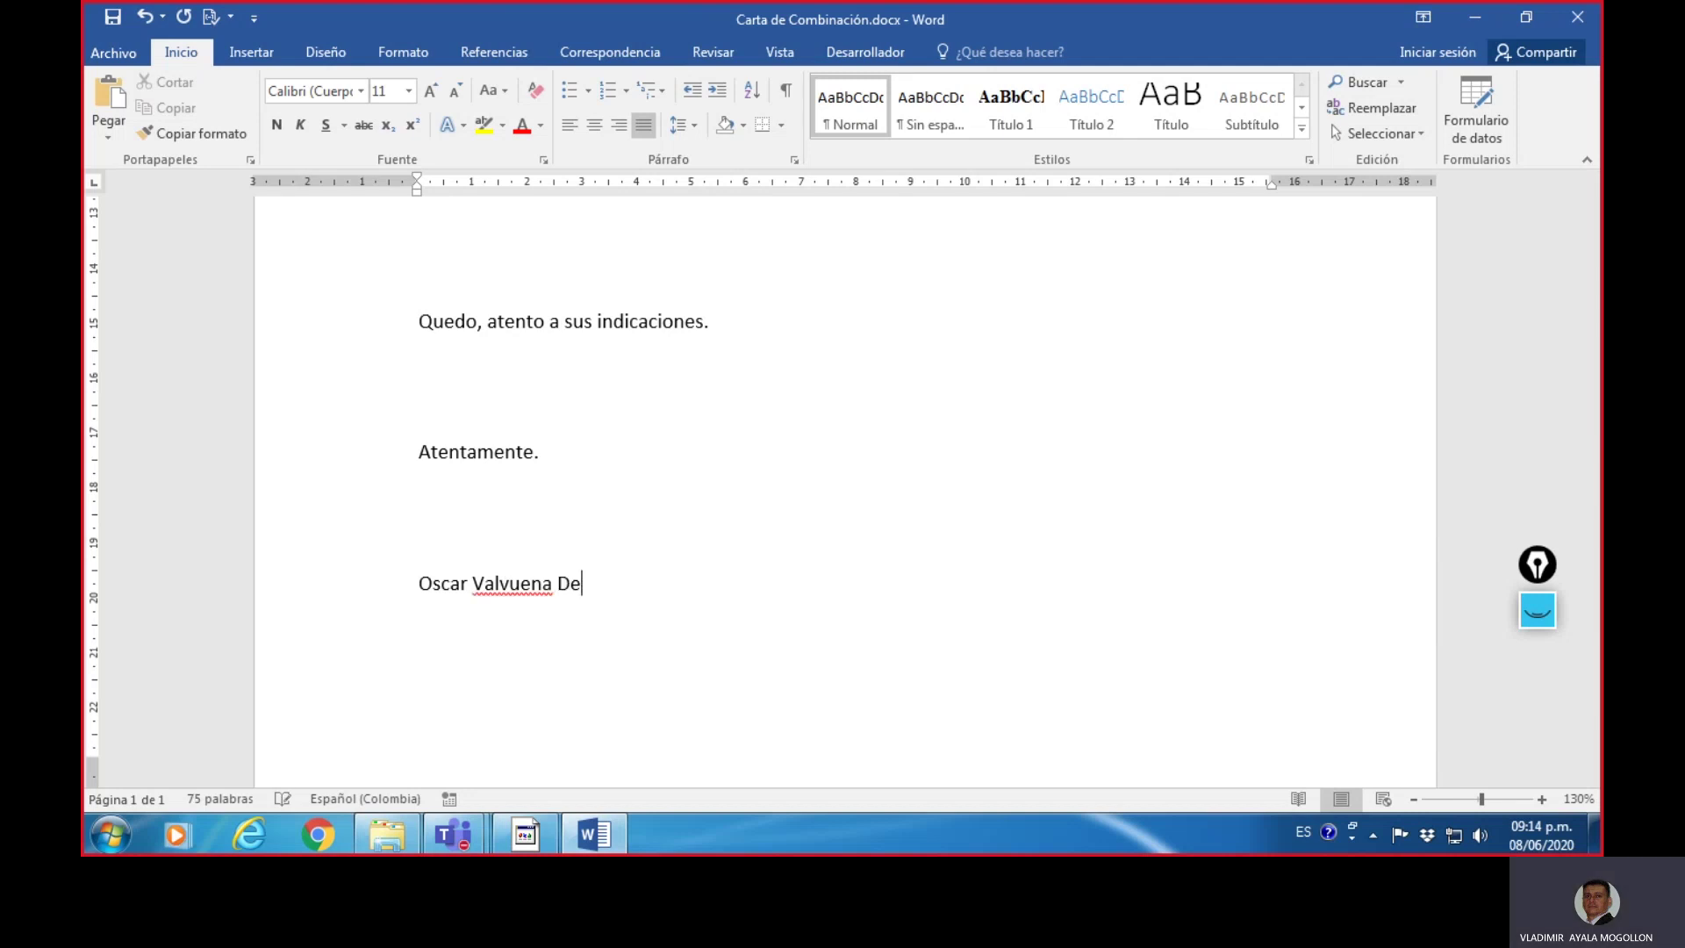
{"action": "key", "text": "Return"}
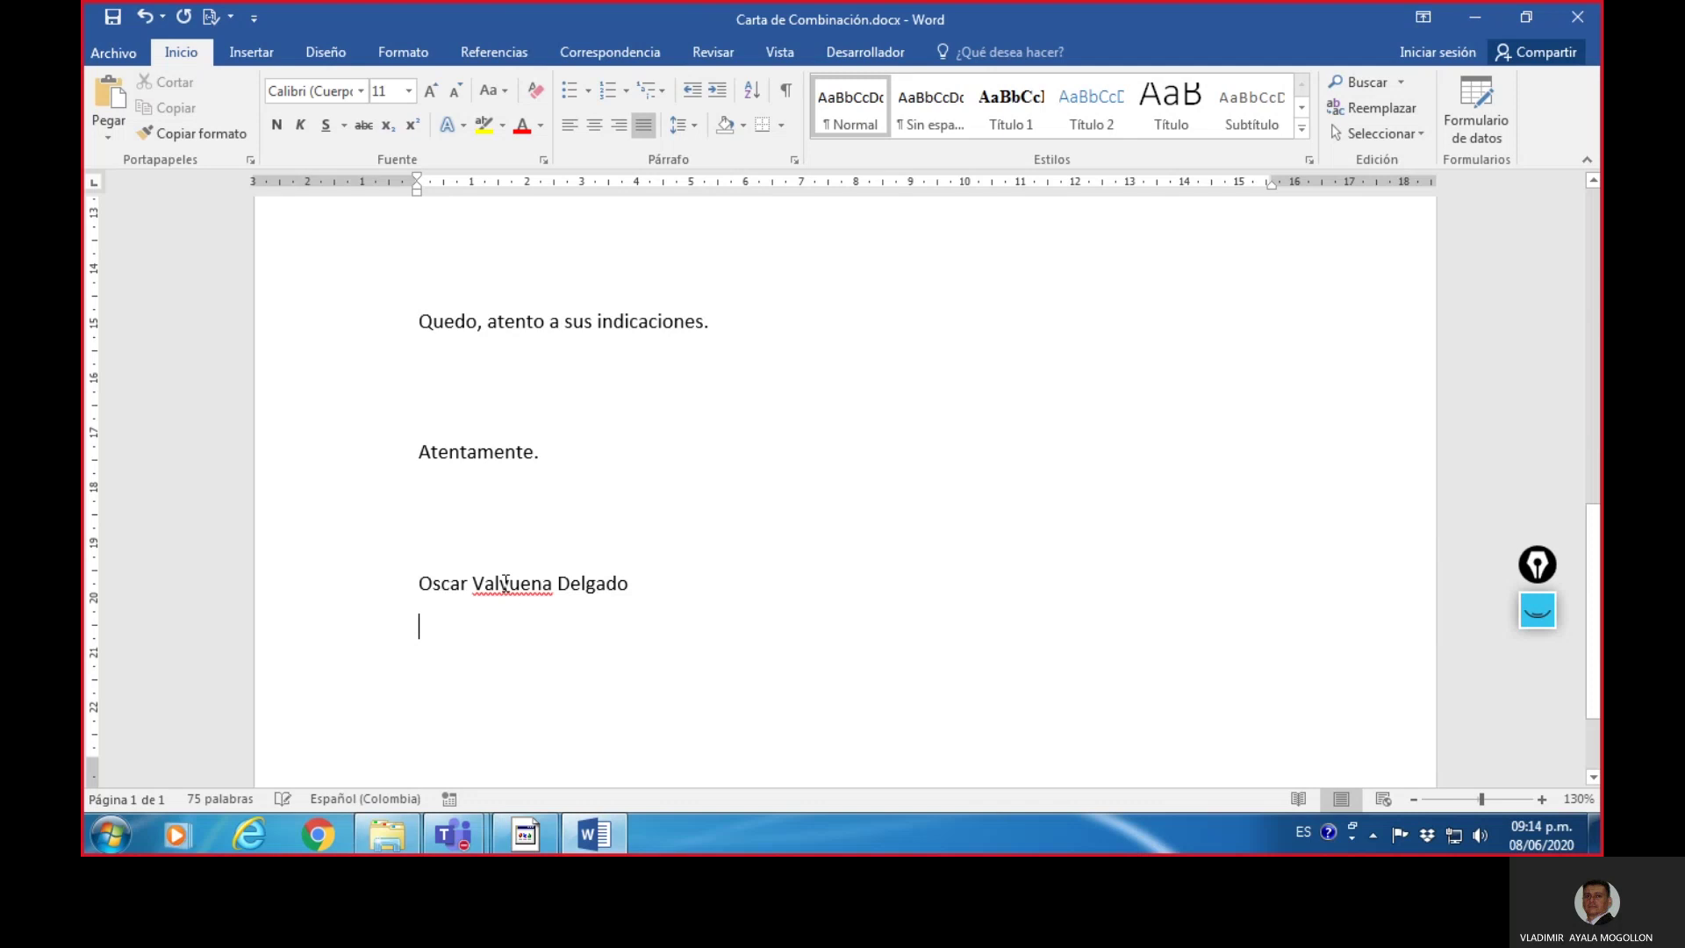
{"action": "right_click", "coordinate": [503, 583]}
{"action": "left_click", "coordinate": [570, 610]}
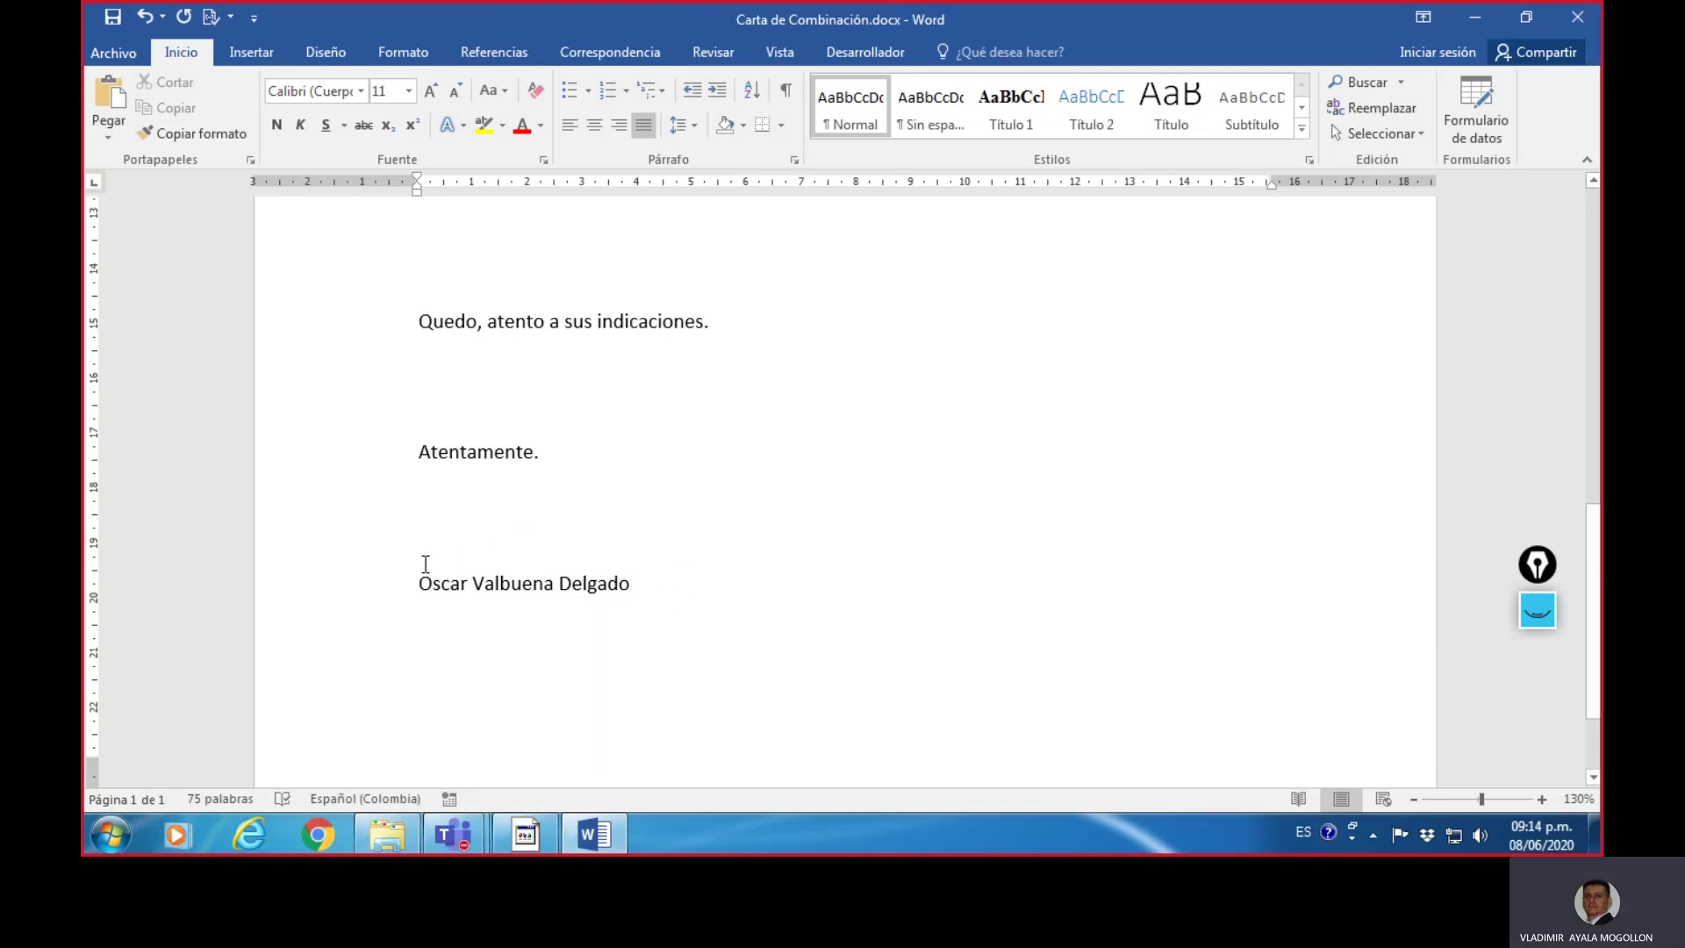
{"action": "left_click_drag", "start_coordinate": [425, 563], "coordinate": [492, 565]}
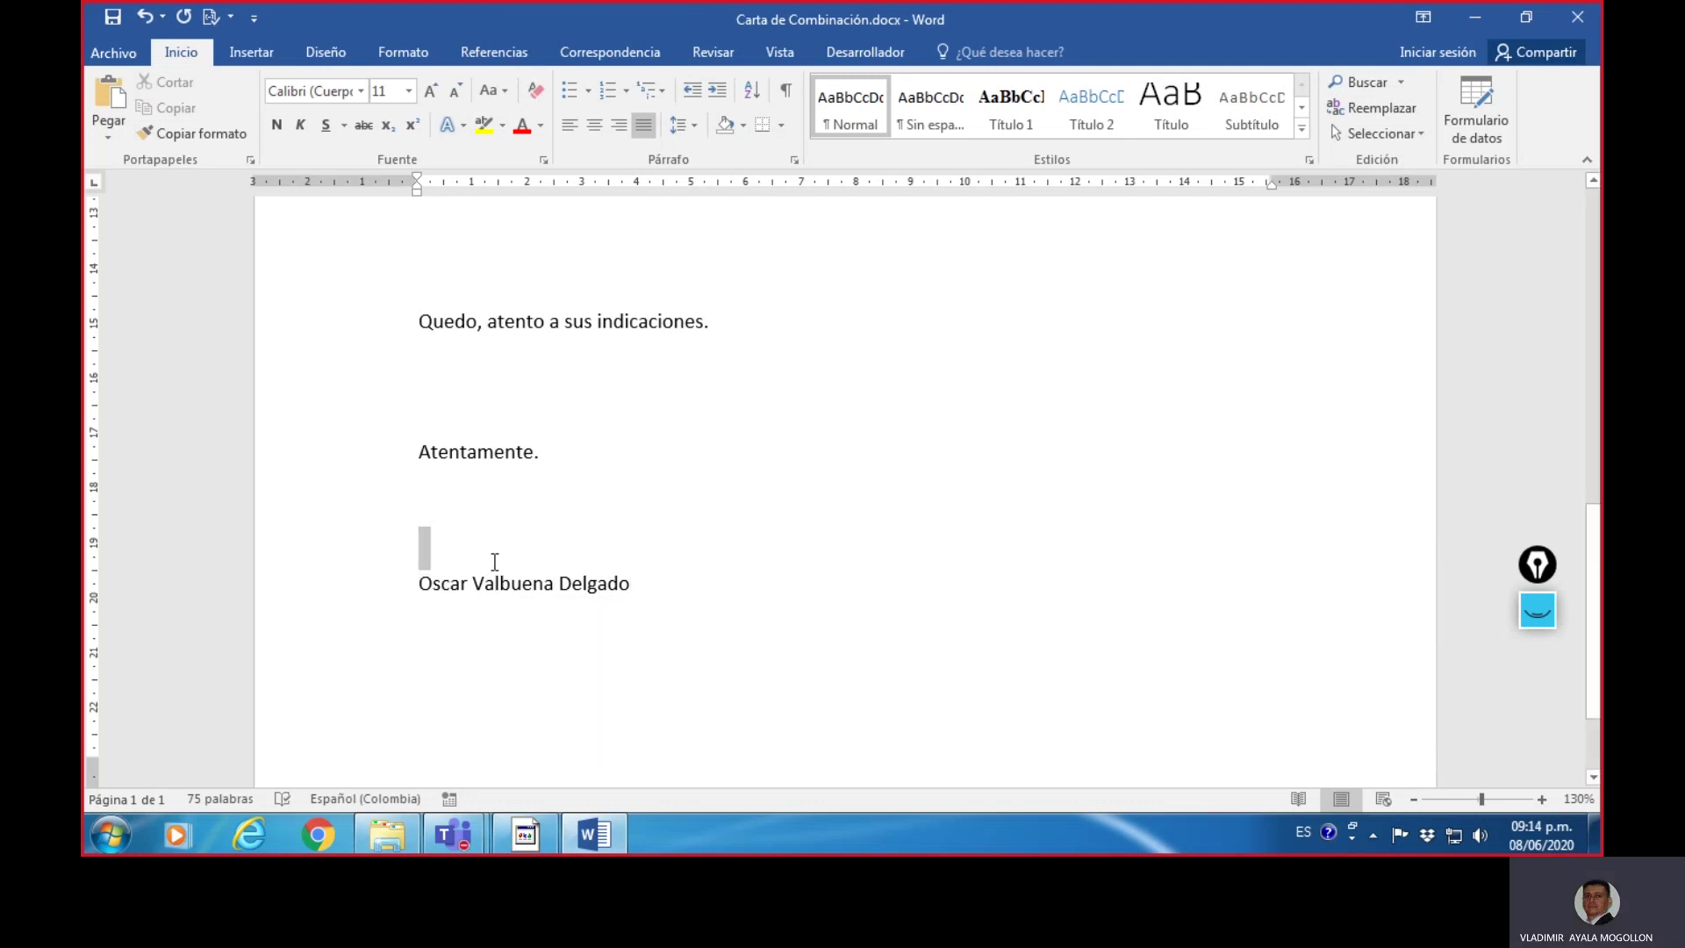
{"action": "left_click", "coordinate": [699, 570]}
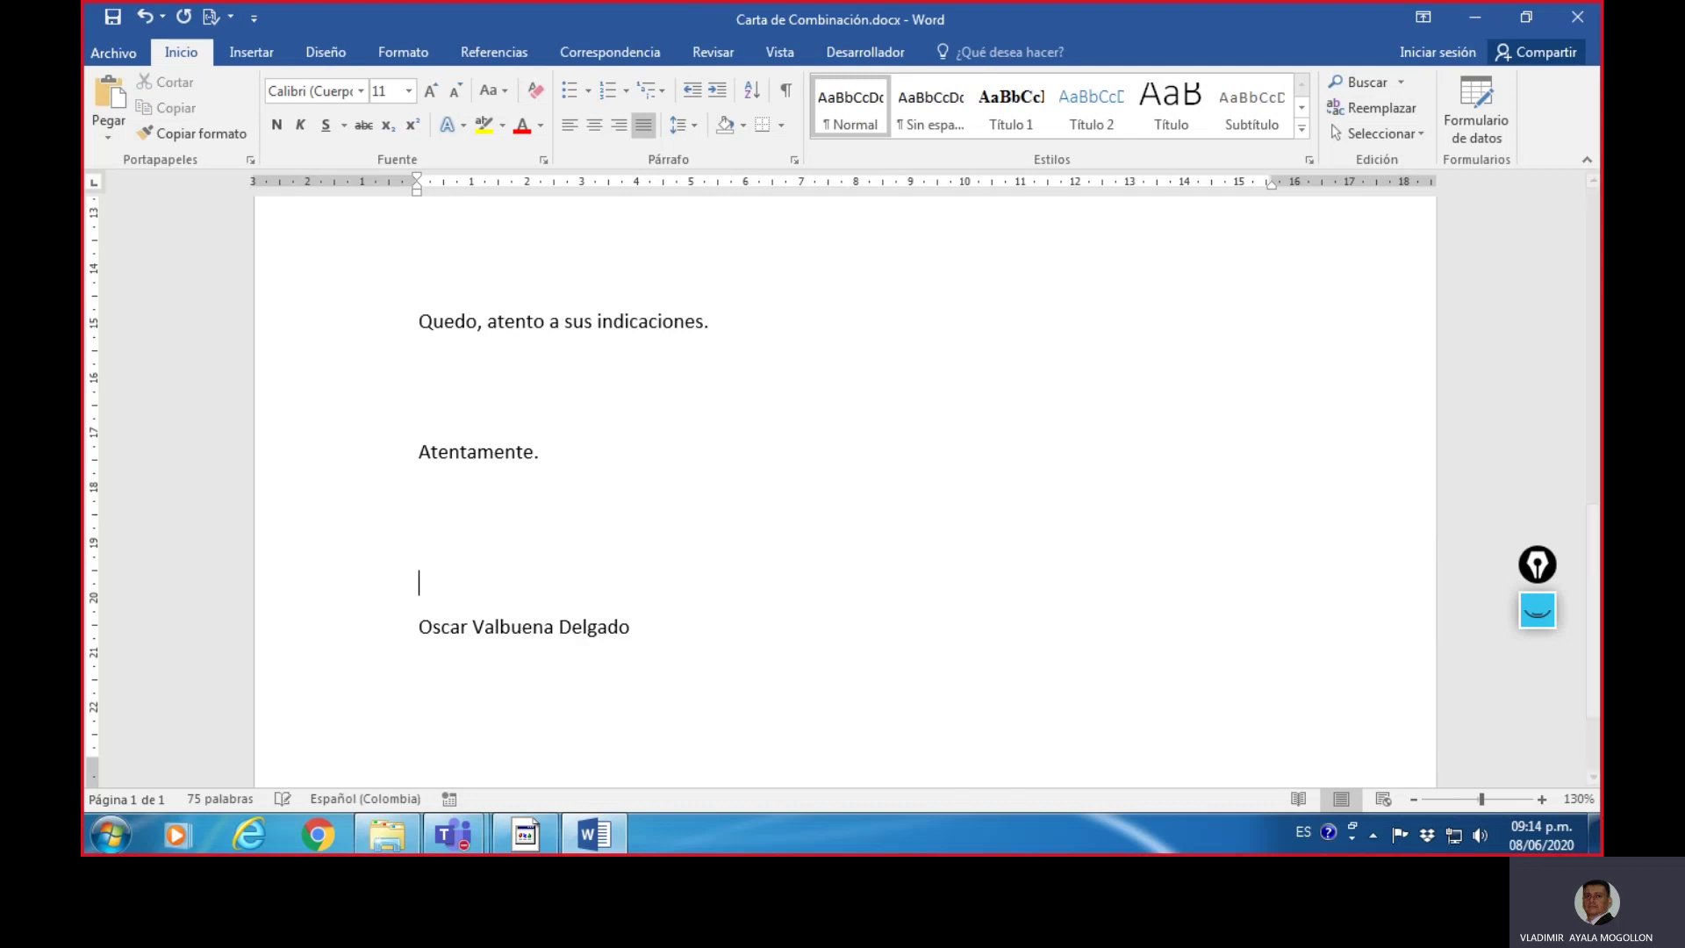
- Return to the top of the letter, place the caret above 'Asunto', and show the Correspondencia tab
{"action": "scroll", "coordinate": [838, 572], "scroll_direction": "up", "scroll_amount": 3}
{"action": "scroll", "coordinate": [840, 571], "scroll_direction": "up", "scroll_amount": 2}
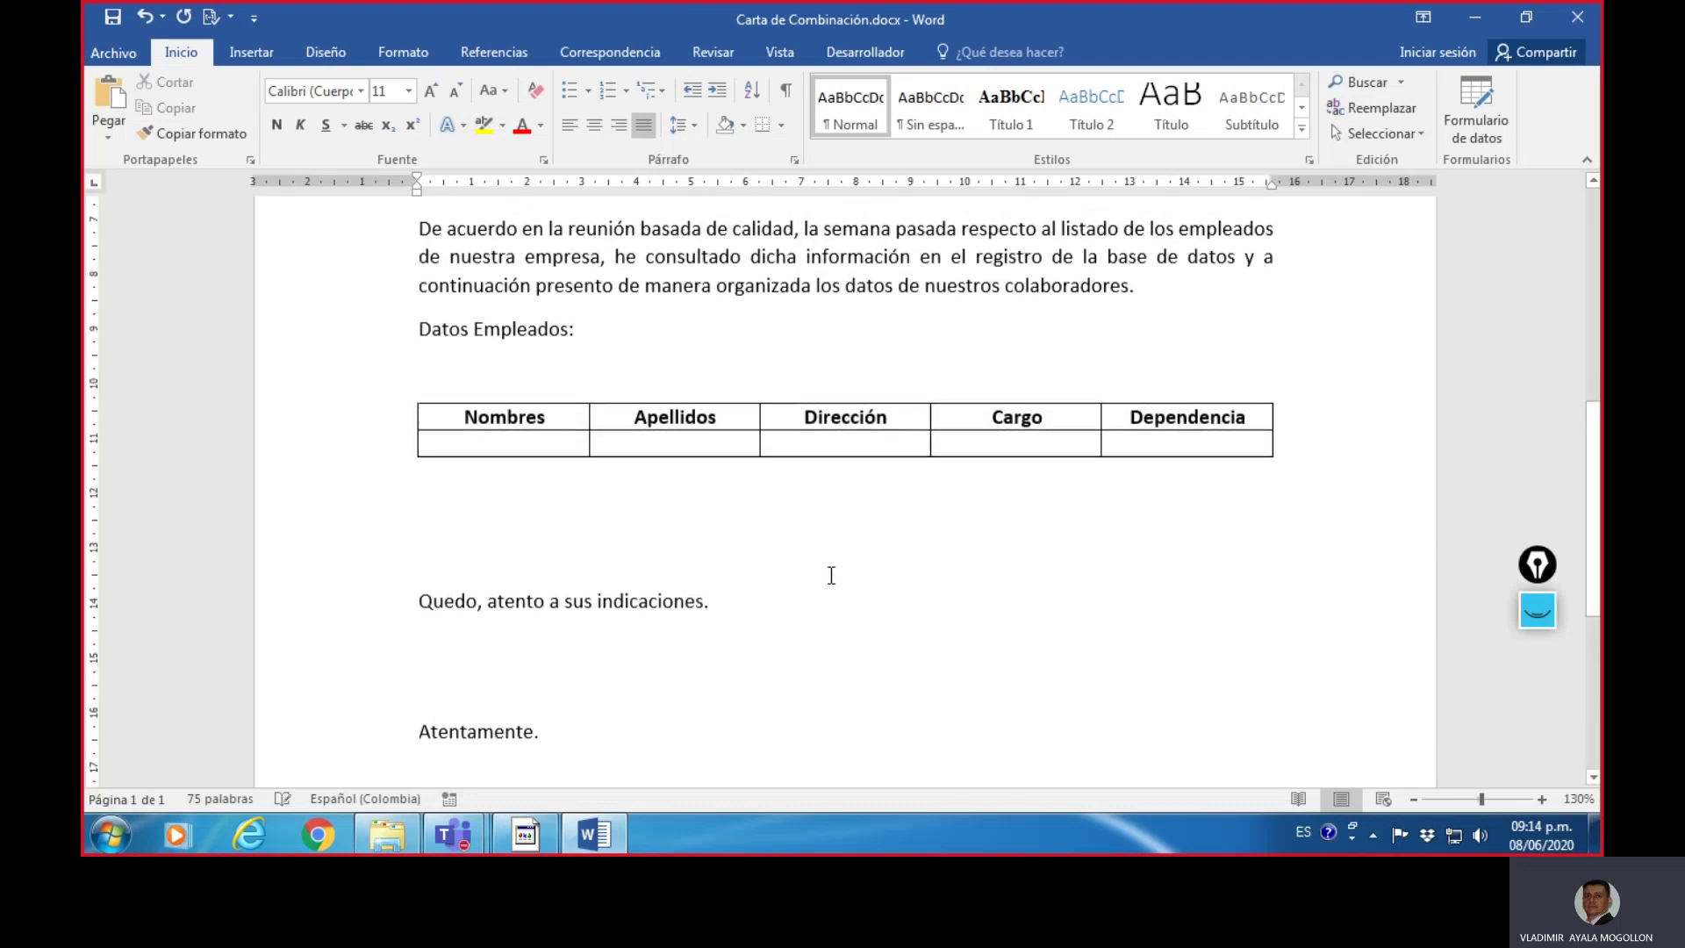
{"action": "scroll", "coordinate": [836, 588], "scroll_direction": "down", "scroll_amount": 2}
{"action": "scroll", "coordinate": [834, 590], "scroll_direction": "up", "scroll_amount": 4}
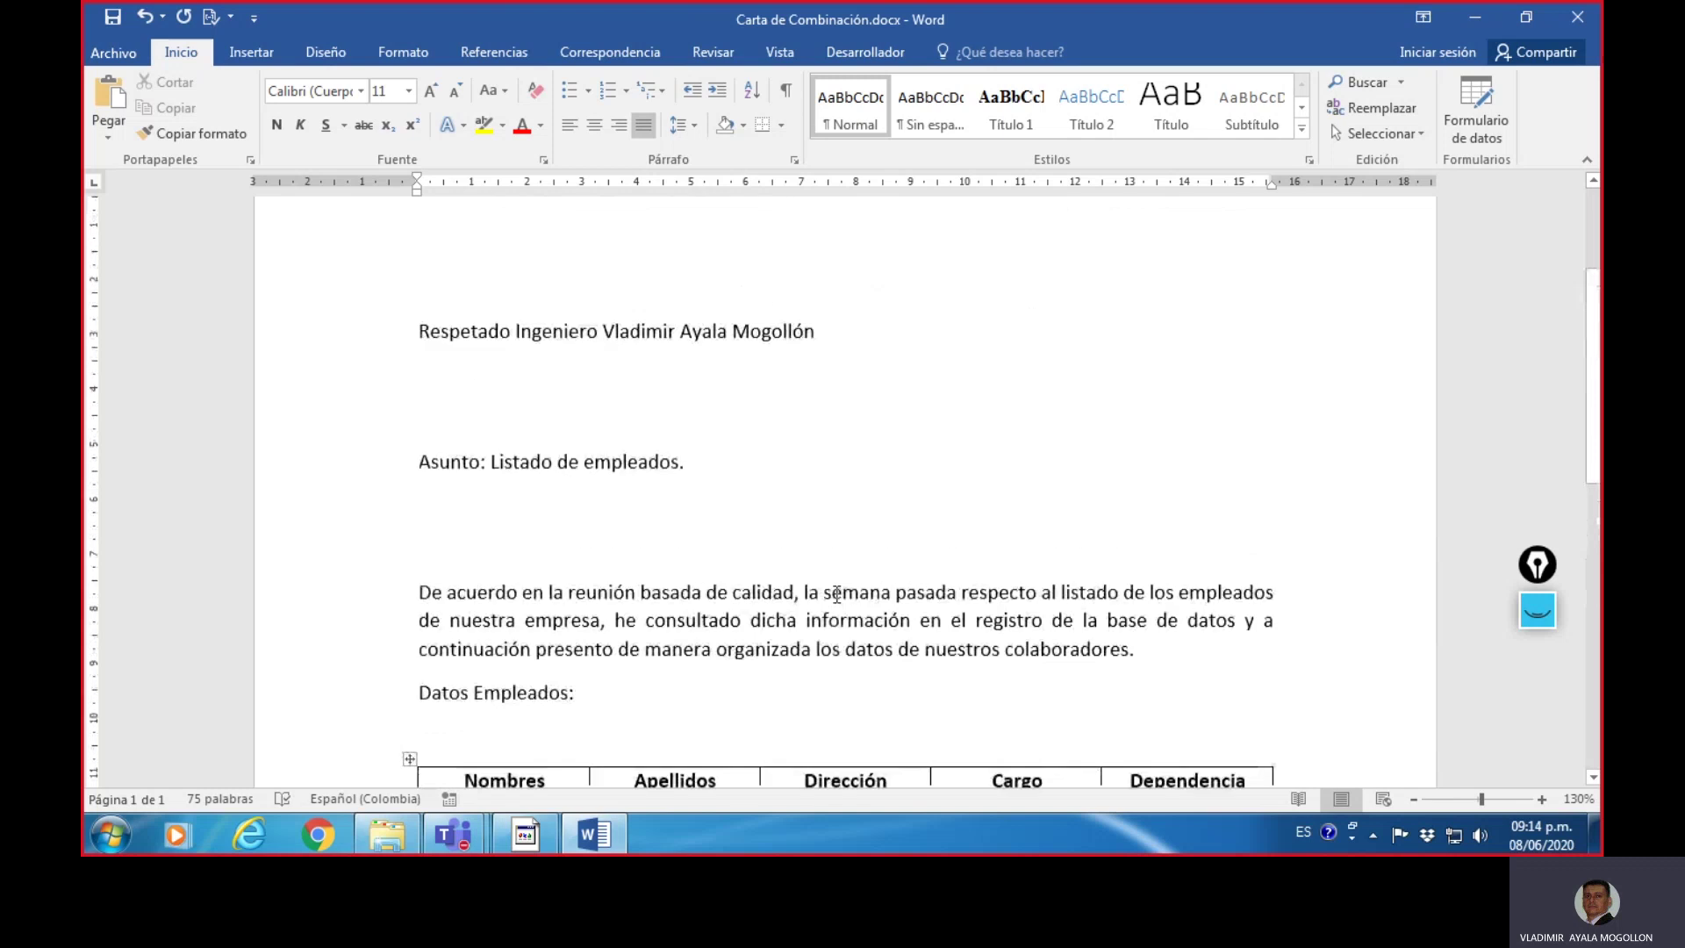
{"action": "scroll", "coordinate": [828, 587], "scroll_direction": "down", "scroll_amount": 2}
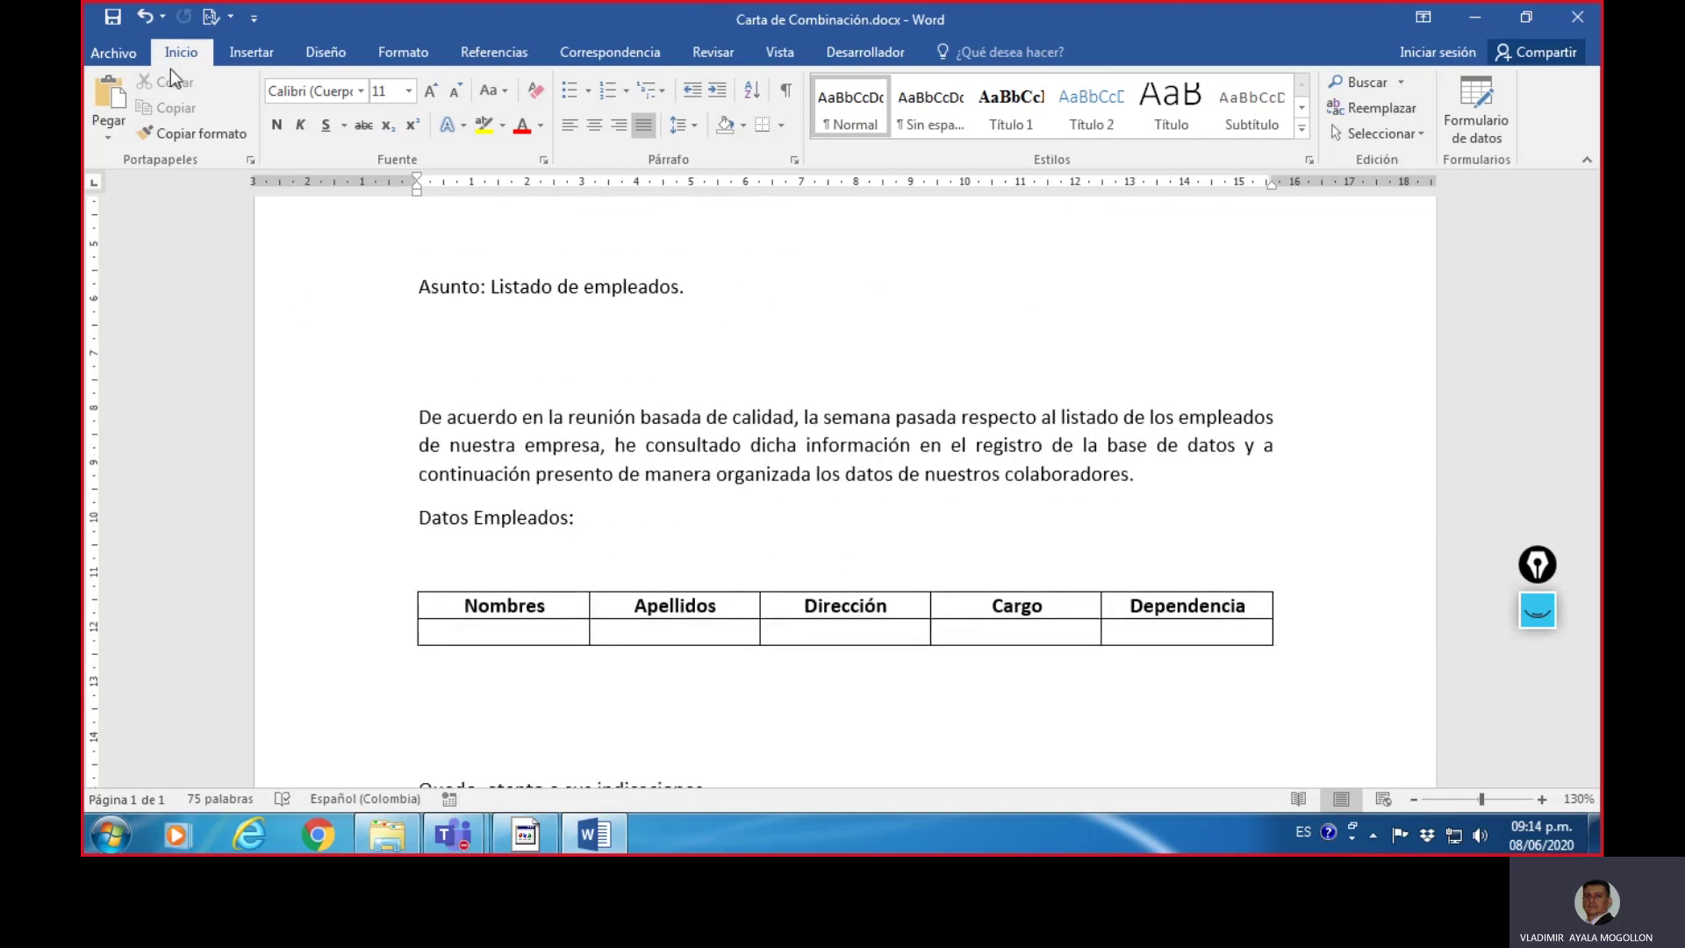
{"action": "scroll", "coordinate": [892, 576], "scroll_direction": "down", "scroll_amount": 3}
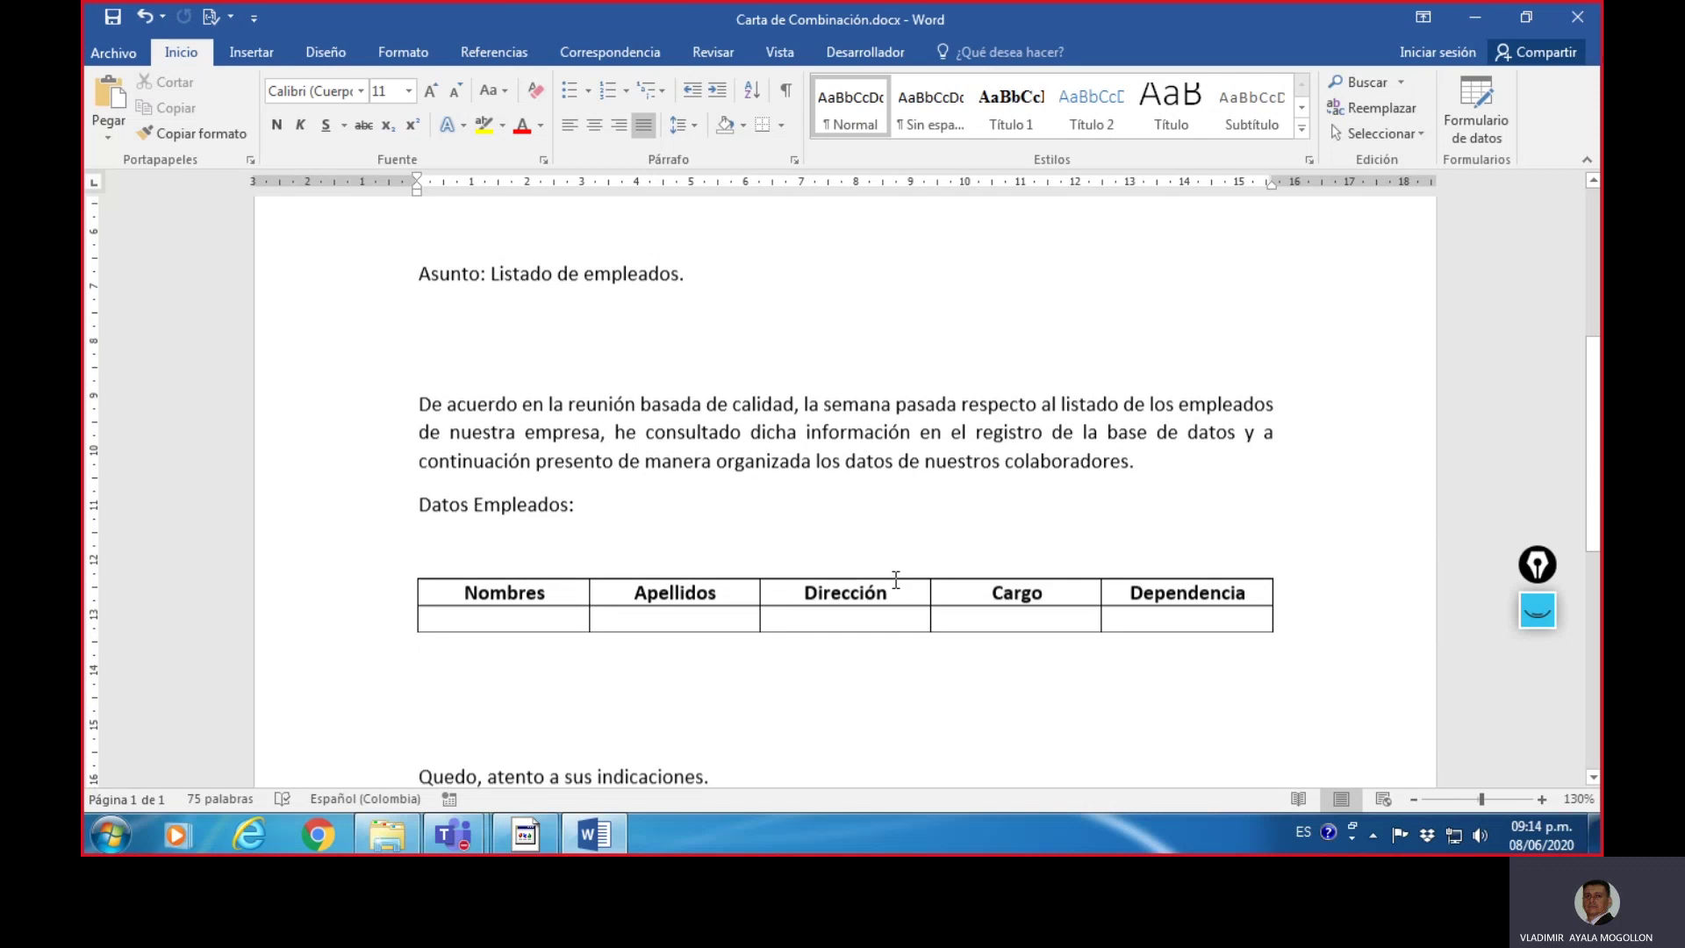
{"action": "scroll", "coordinate": [863, 592], "scroll_direction": "up", "scroll_amount": 3}
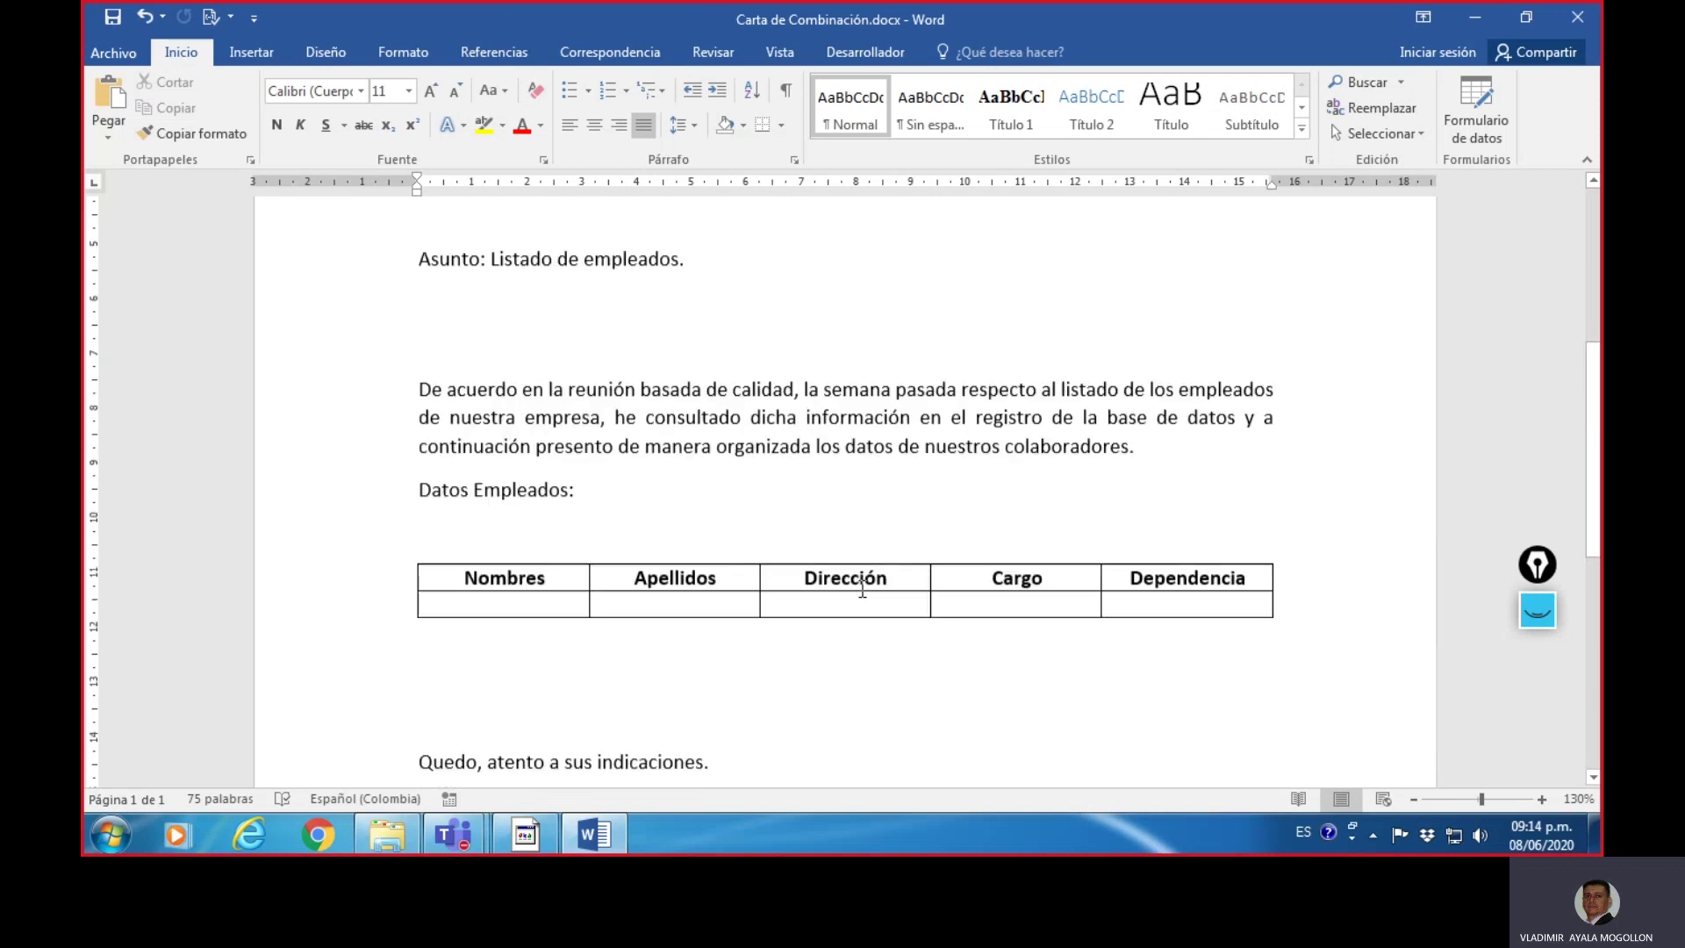
{"action": "key", "text": "Up"}
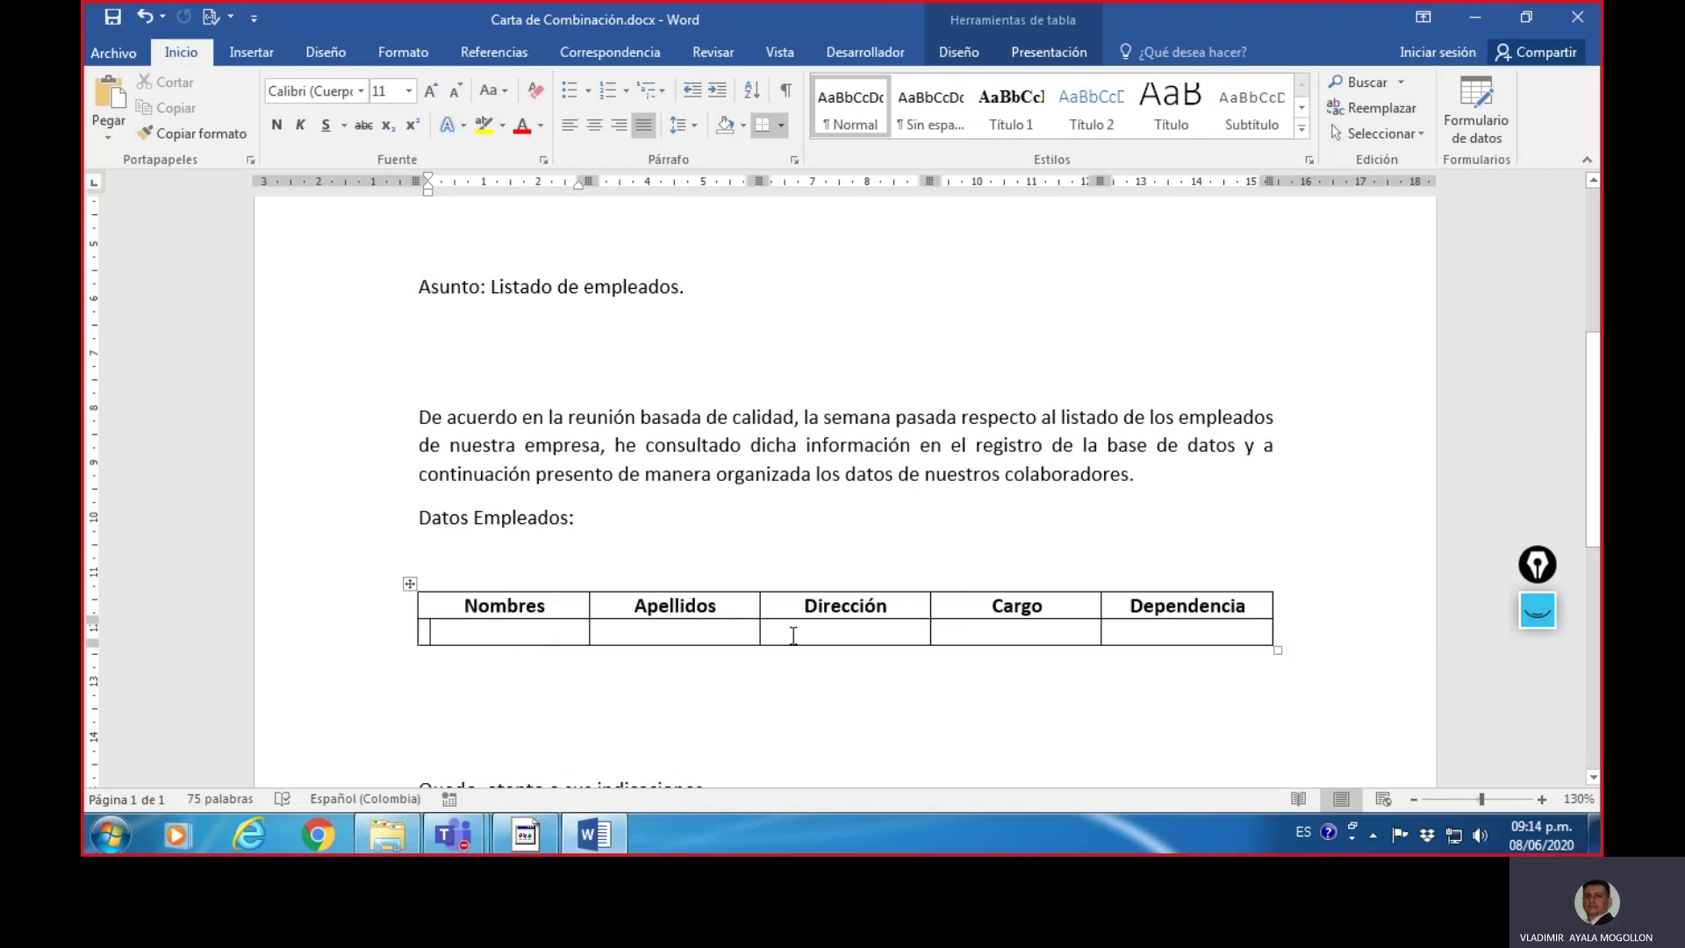
{"action": "scroll", "coordinate": [1083, 665], "scroll_direction": "up", "scroll_amount": 3}
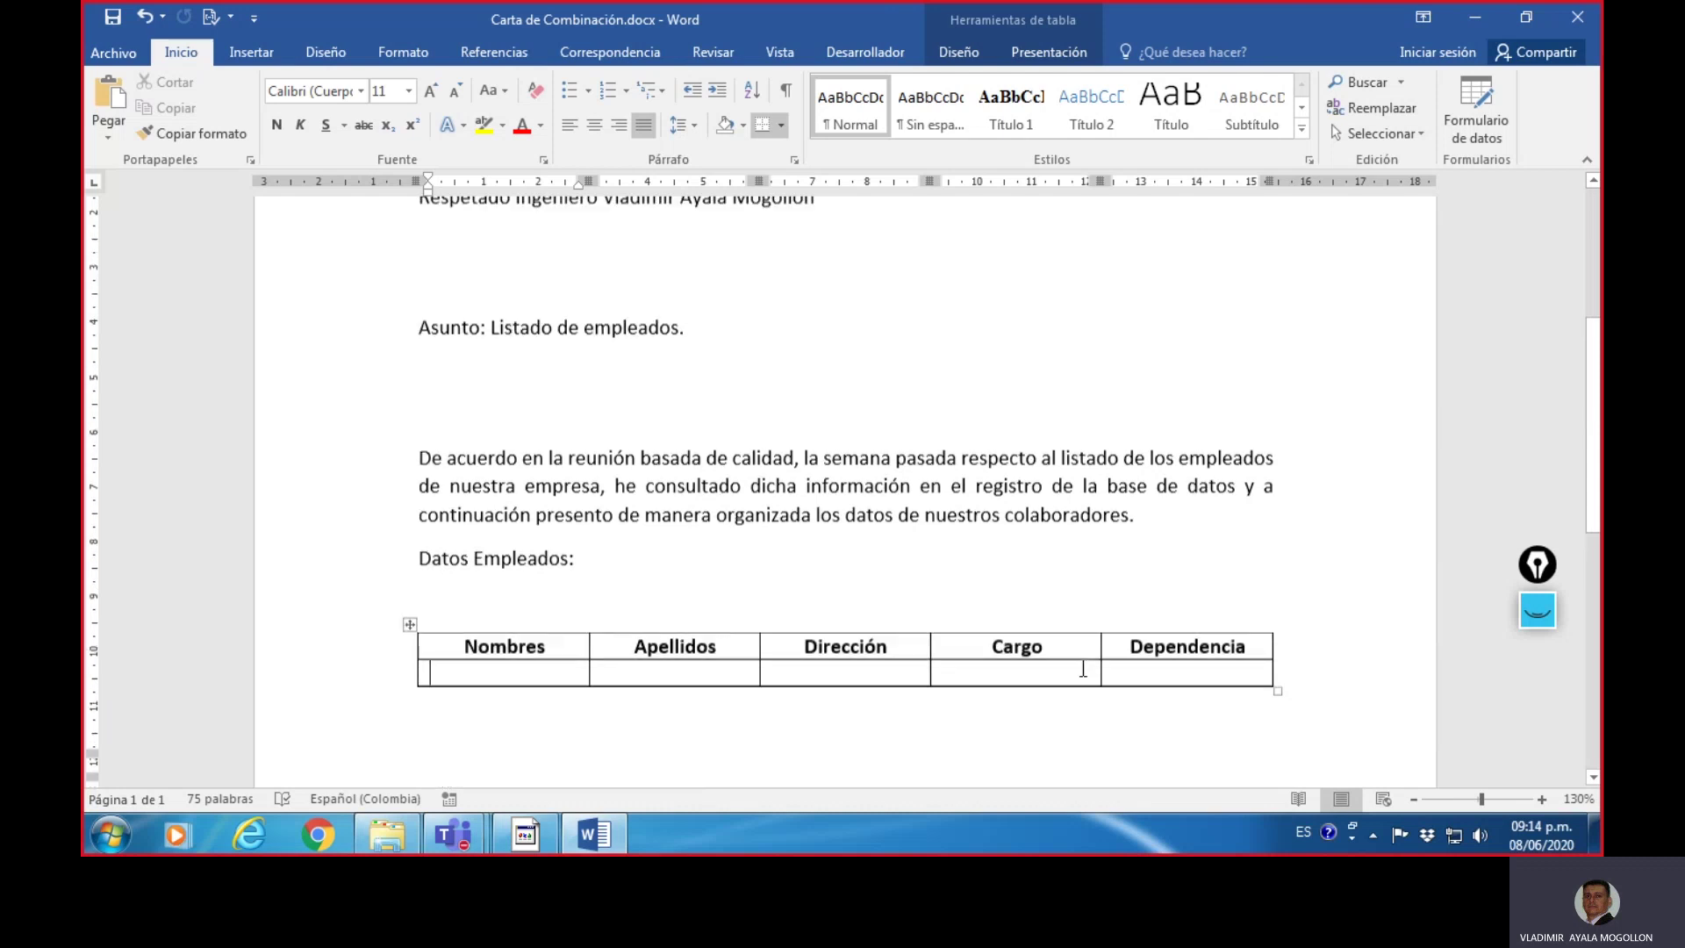
{"action": "left_click", "coordinate": [998, 386]}
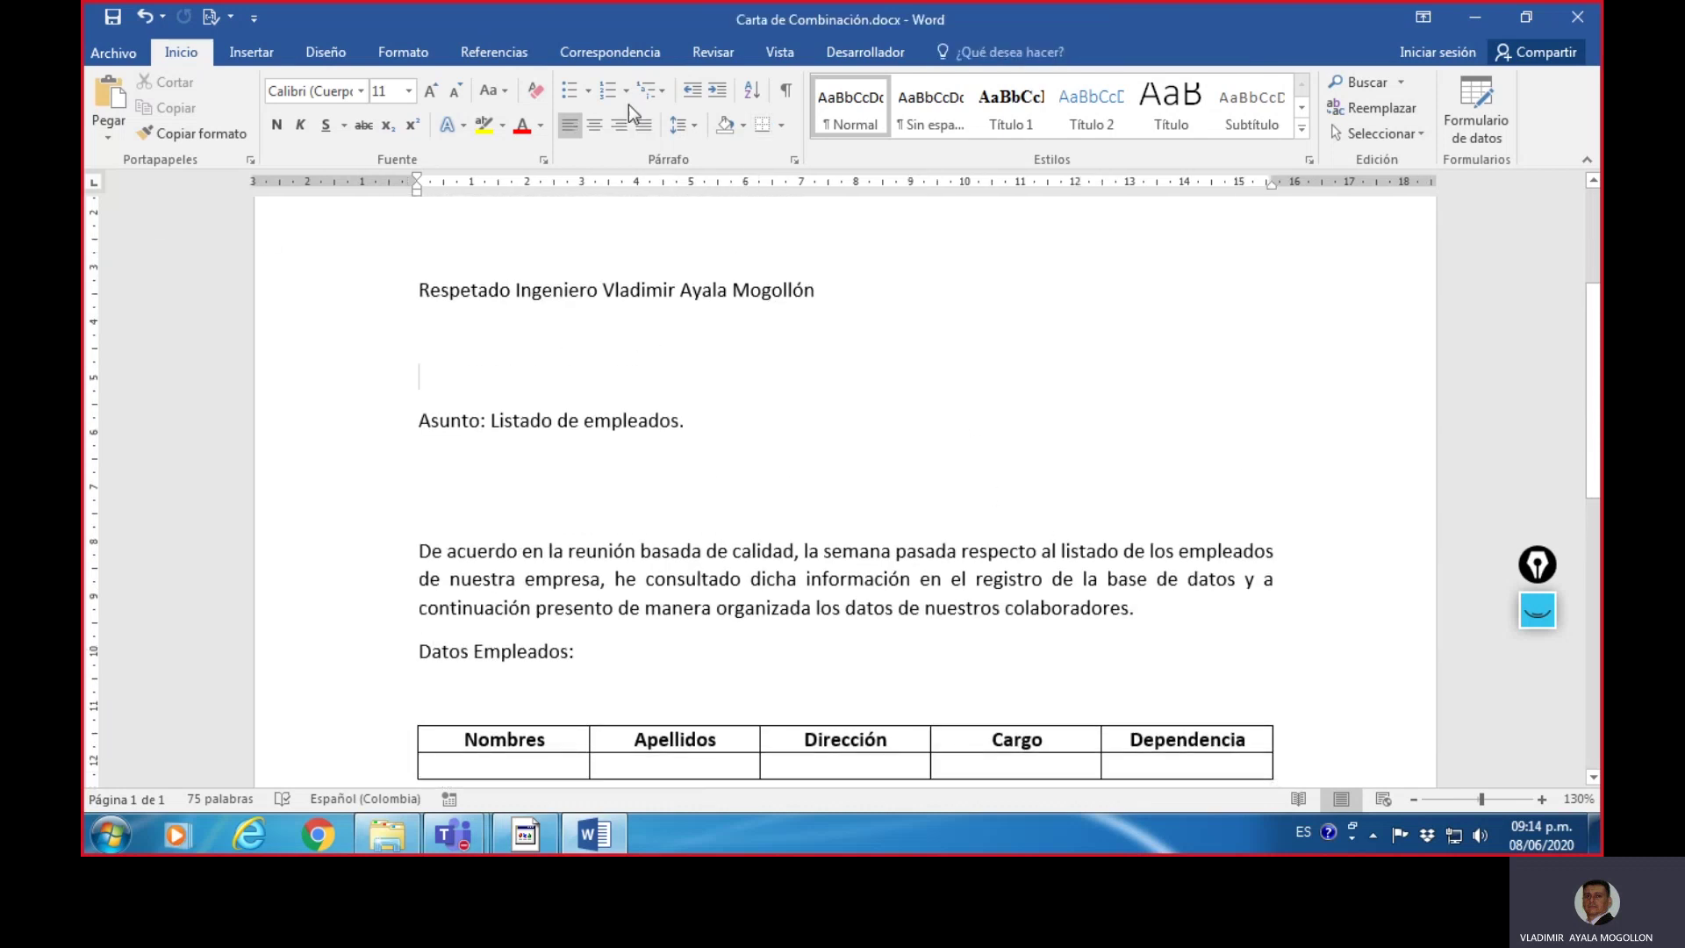
{"action": "left_click", "coordinate": [591, 52]}
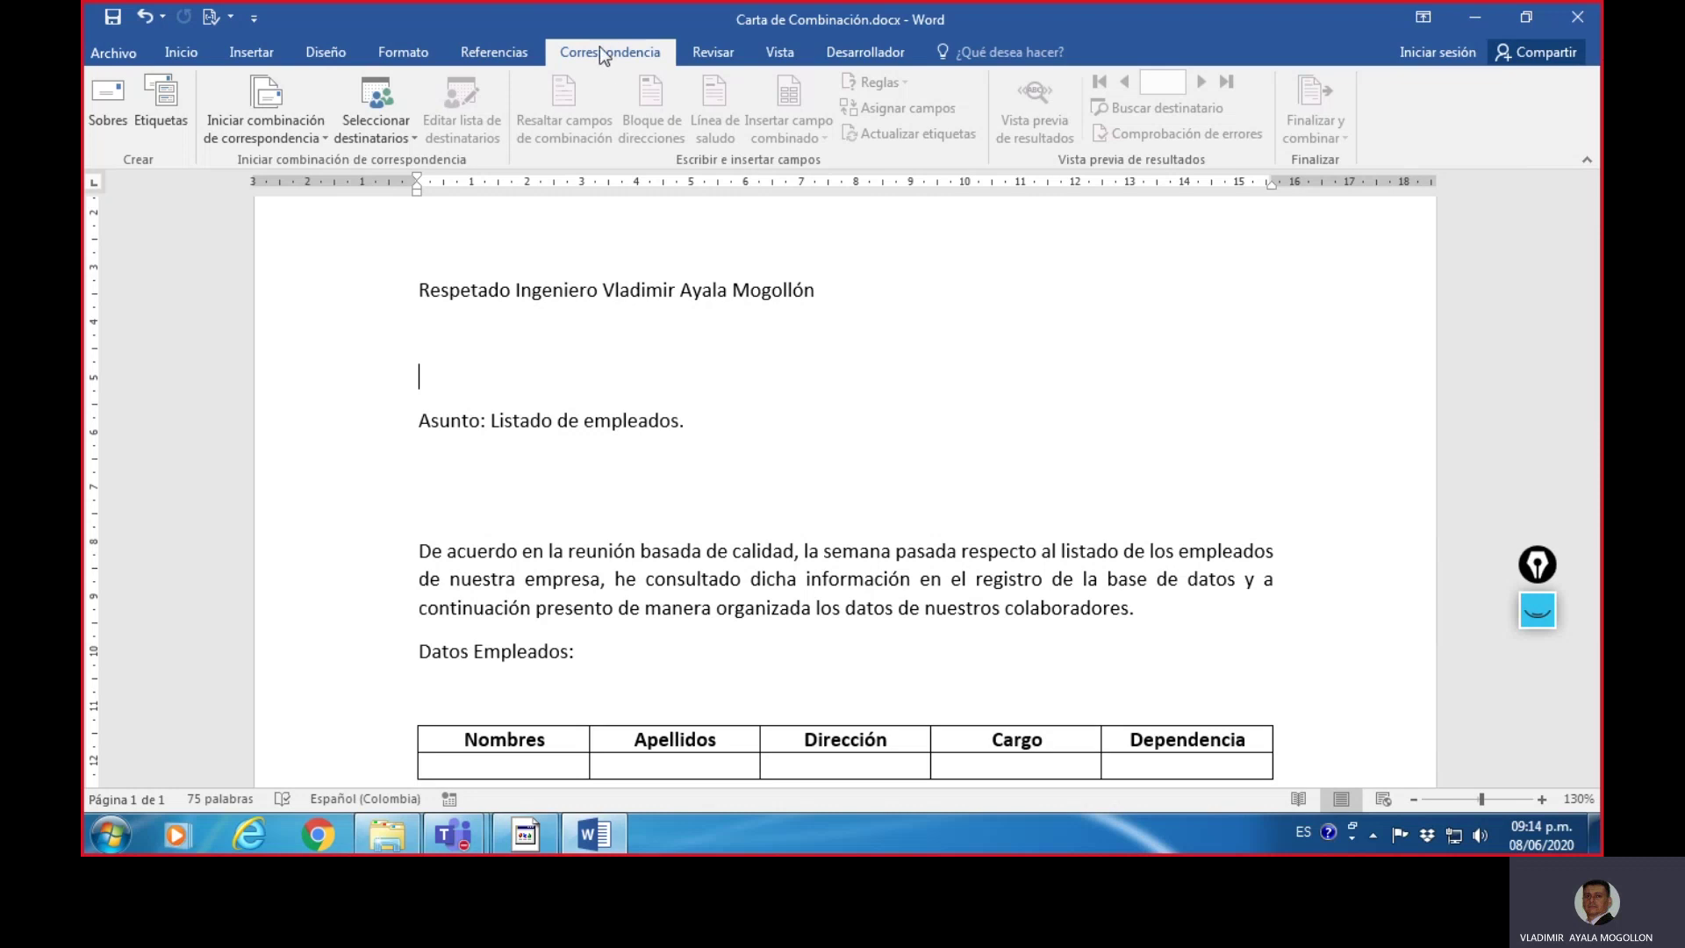
- Launch 'Paso a paso por el Asistente para combinar correspondencia' from Iniciar combinación de correspondencia
{"action": "left_click", "coordinate": [326, 140]}
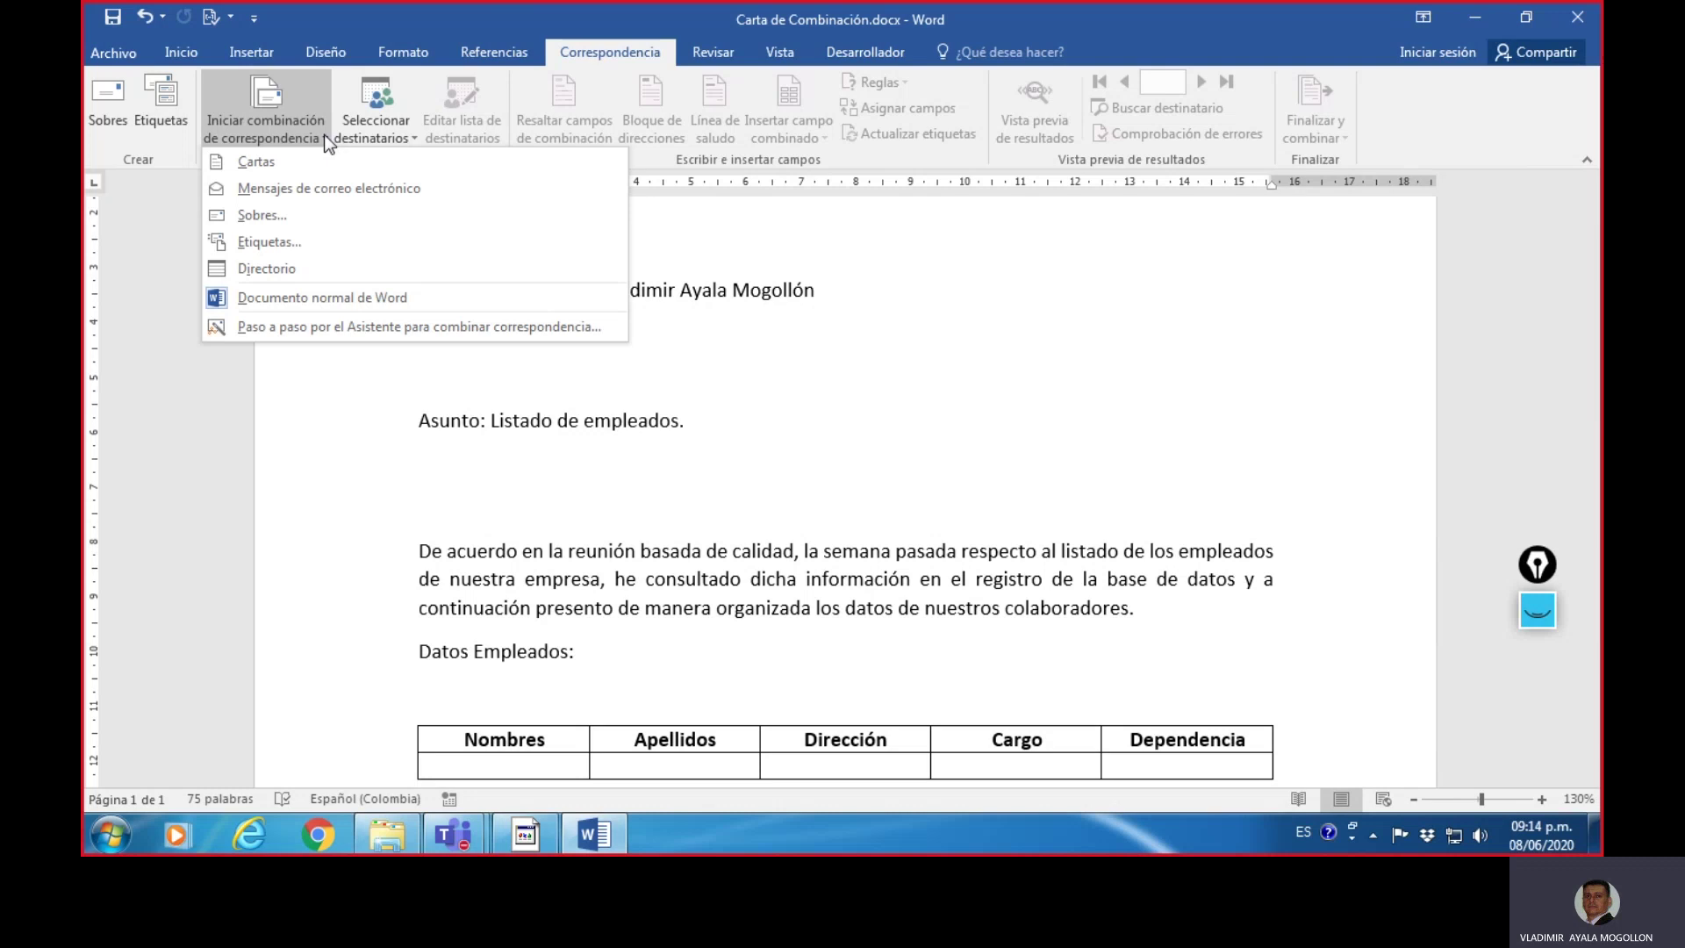
{"action": "left_click", "coordinate": [415, 327]}
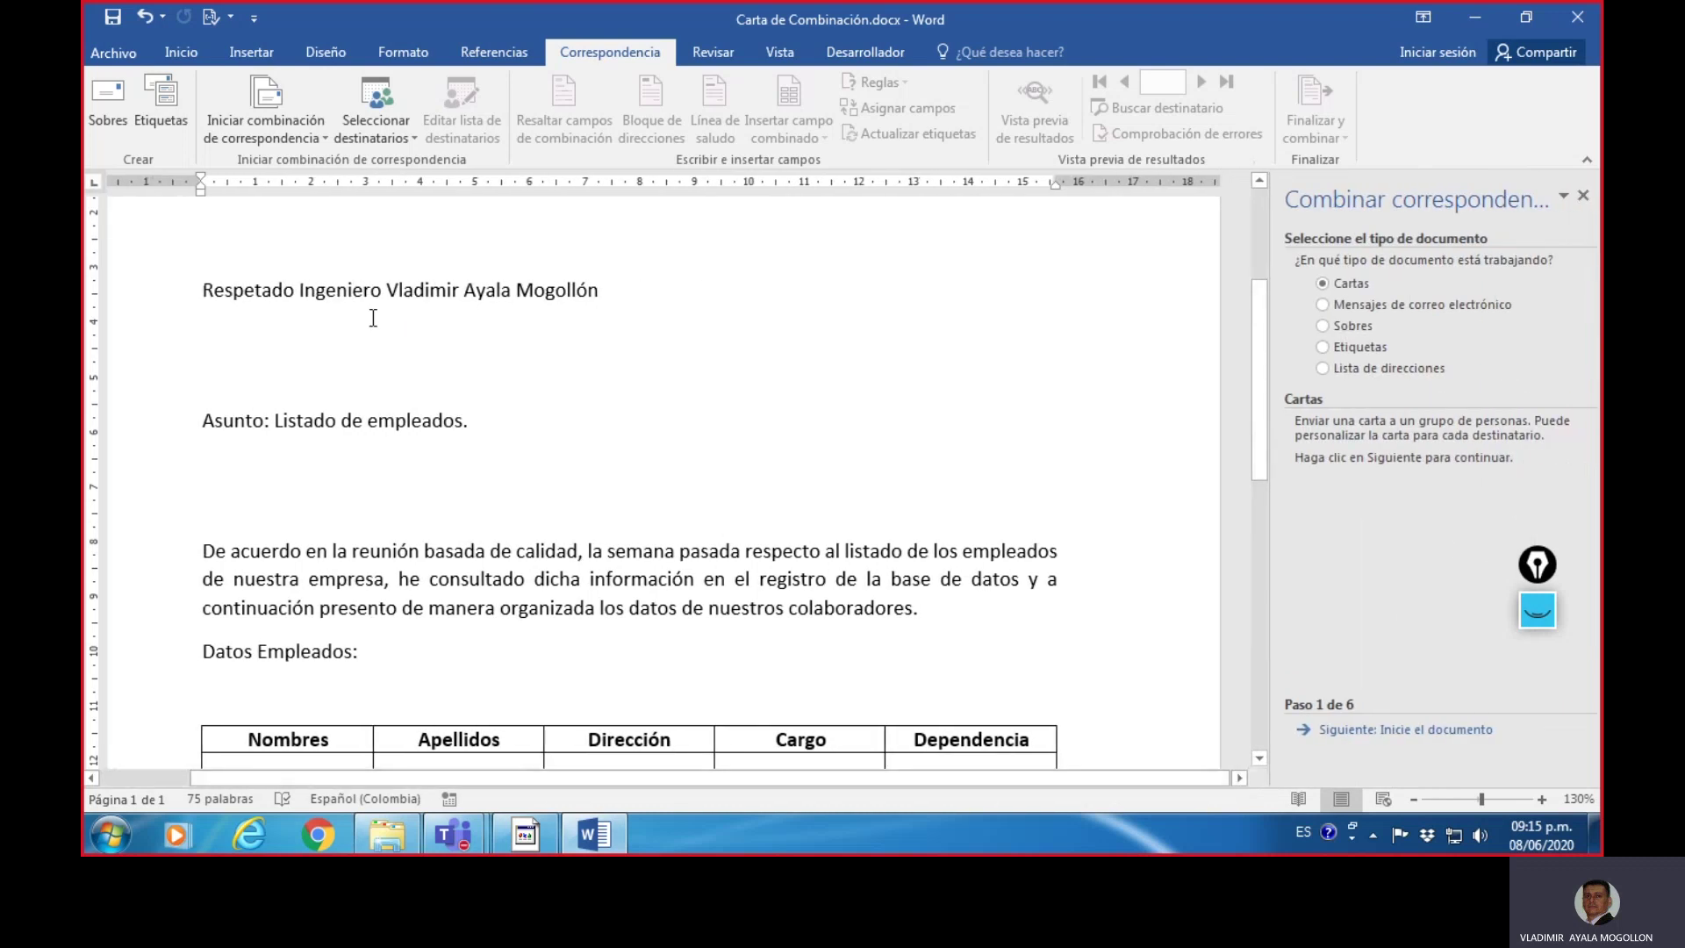
- Underline the step 1 of 6 indicator and document type heading, then clear the annotations
{"action": "mouse_move", "coordinate": [1537, 709]}
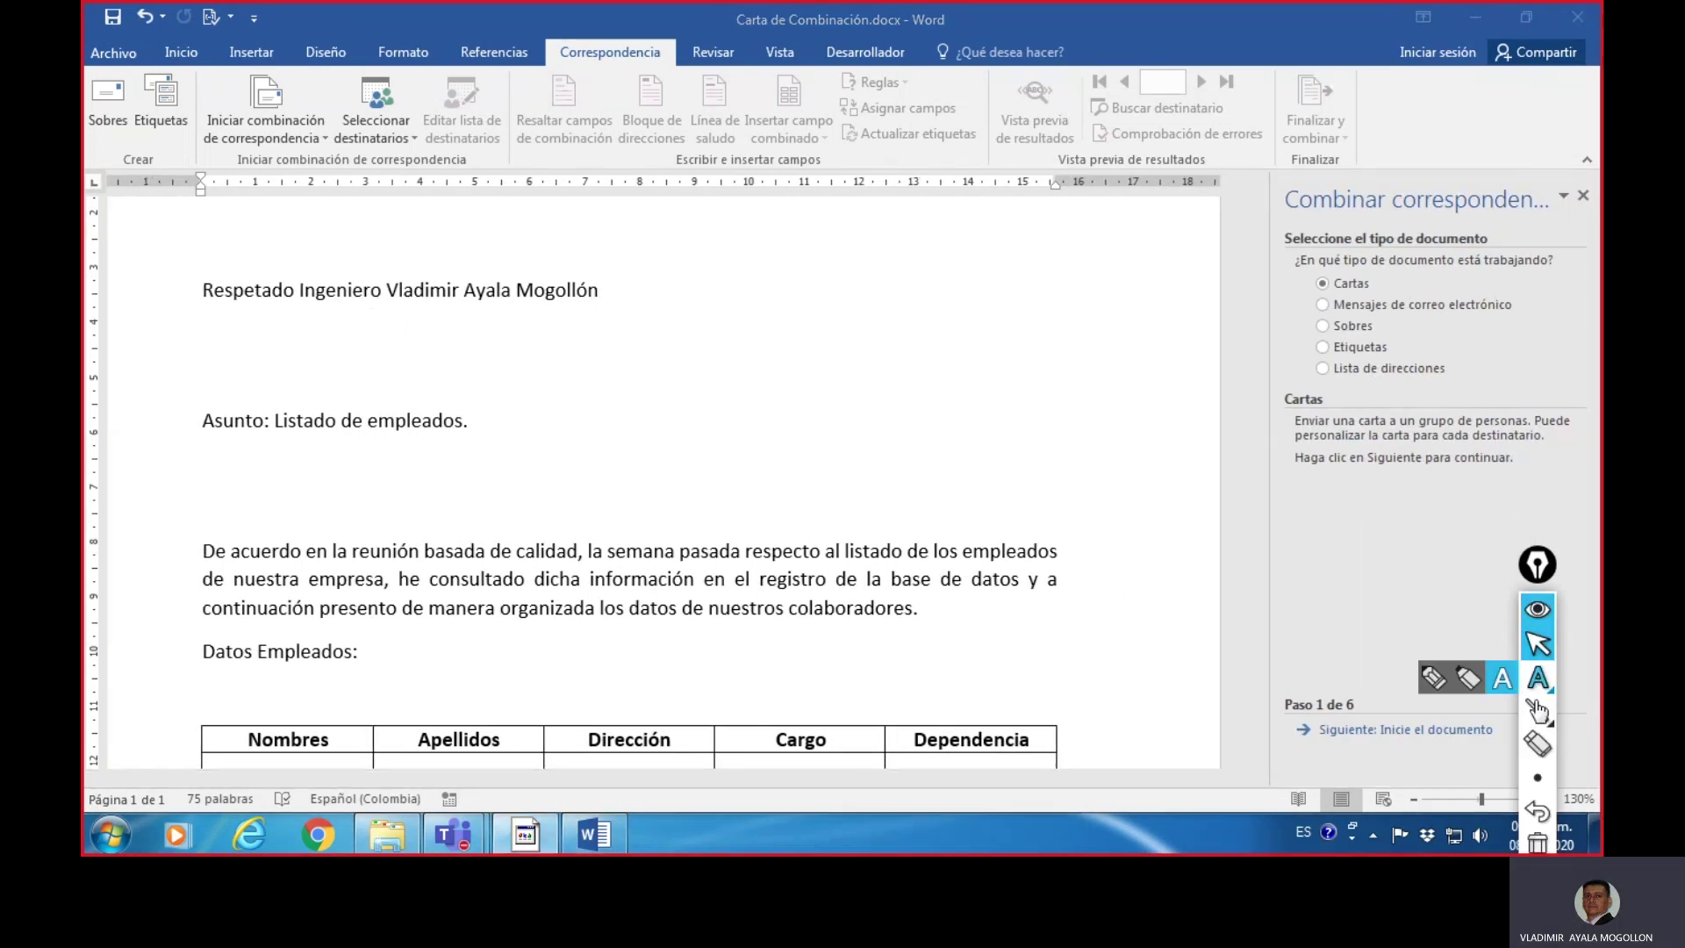
{"action": "left_click", "coordinate": [1452, 715]}
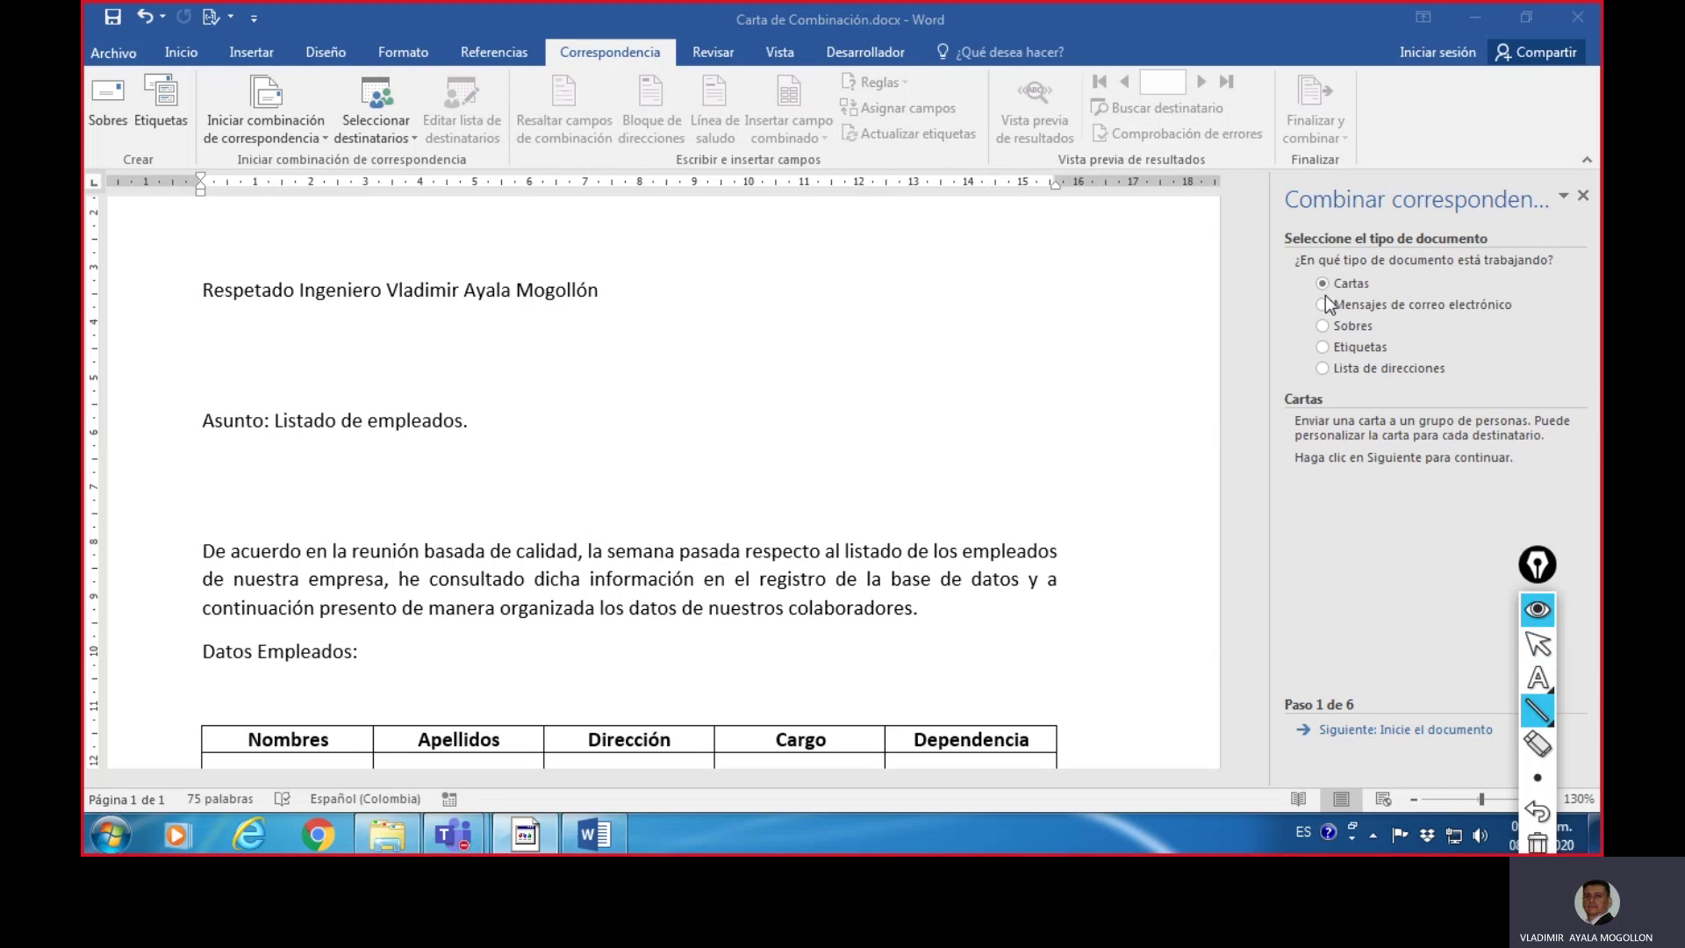
{"action": "left_click_drag", "start_coordinate": [1284, 720], "coordinate": [1350, 713]}
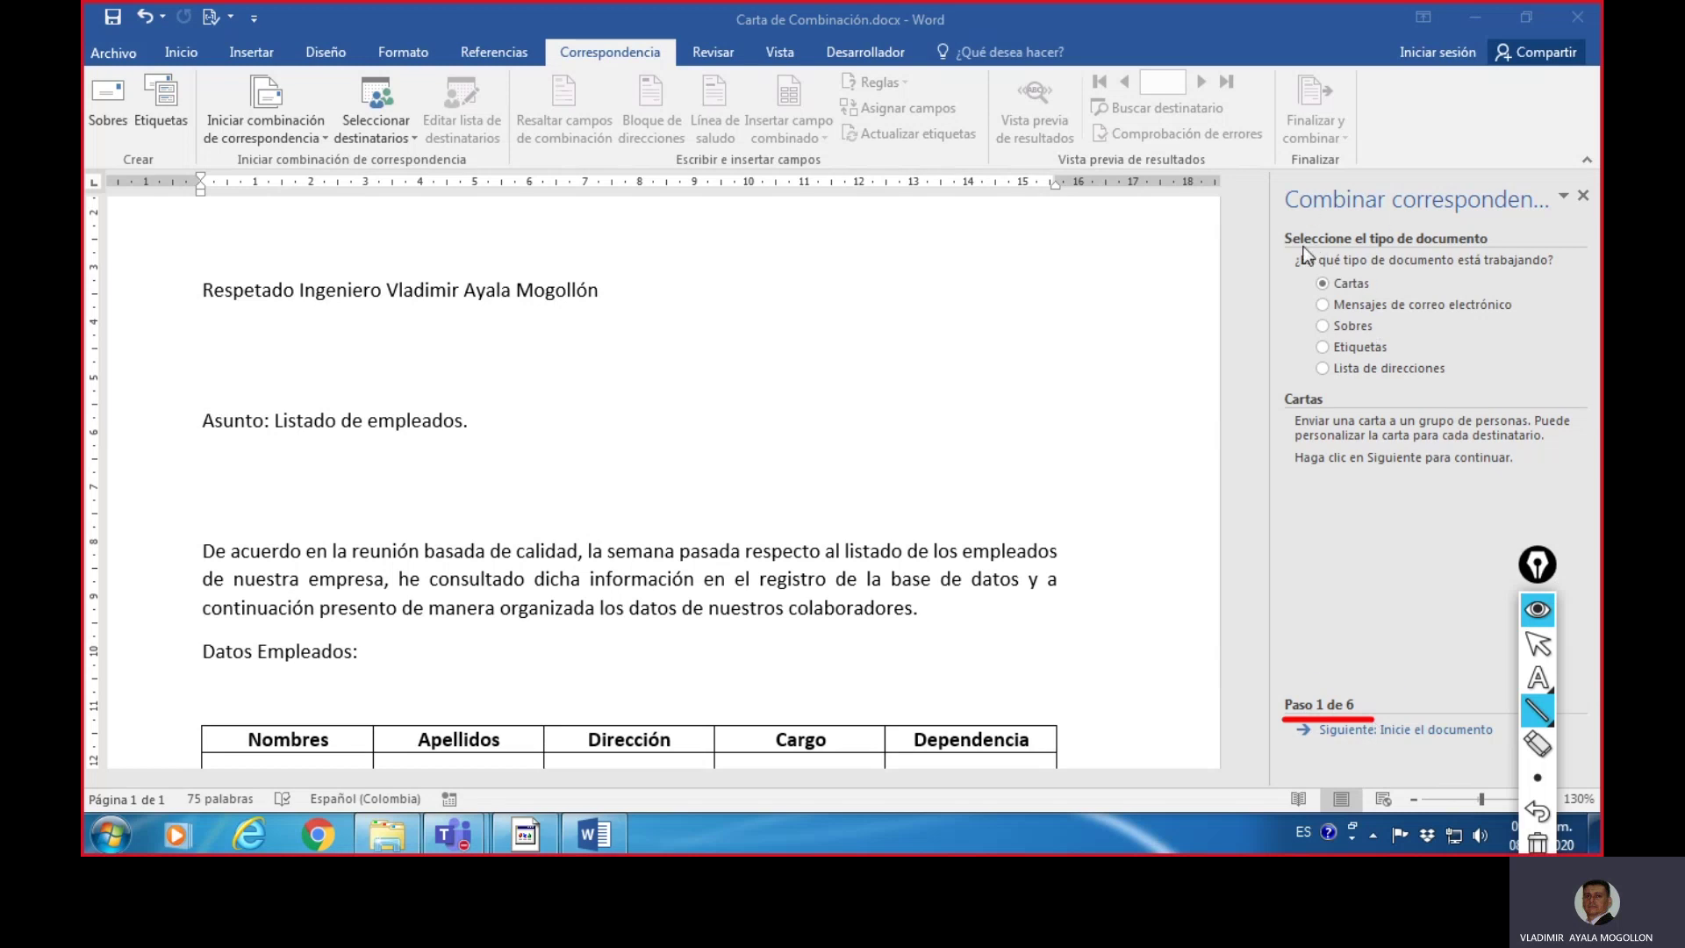
{"action": "left_click_drag", "start_coordinate": [1289, 246], "coordinate": [1495, 249]}
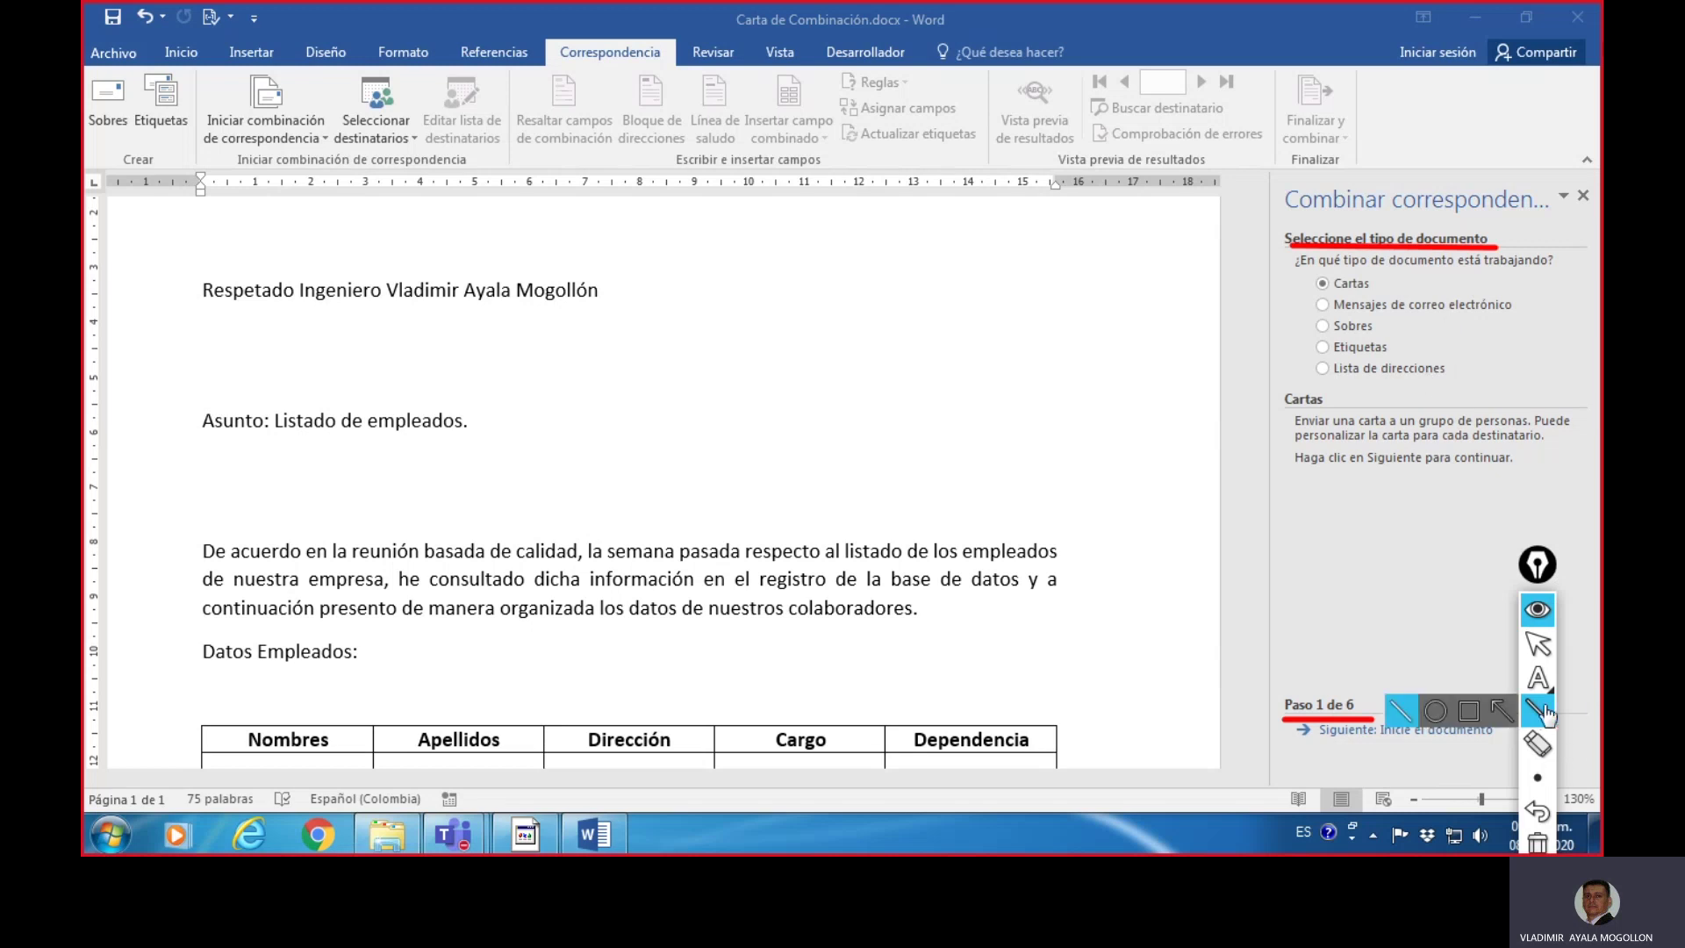
{"action": "left_click", "coordinate": [1538, 844]}
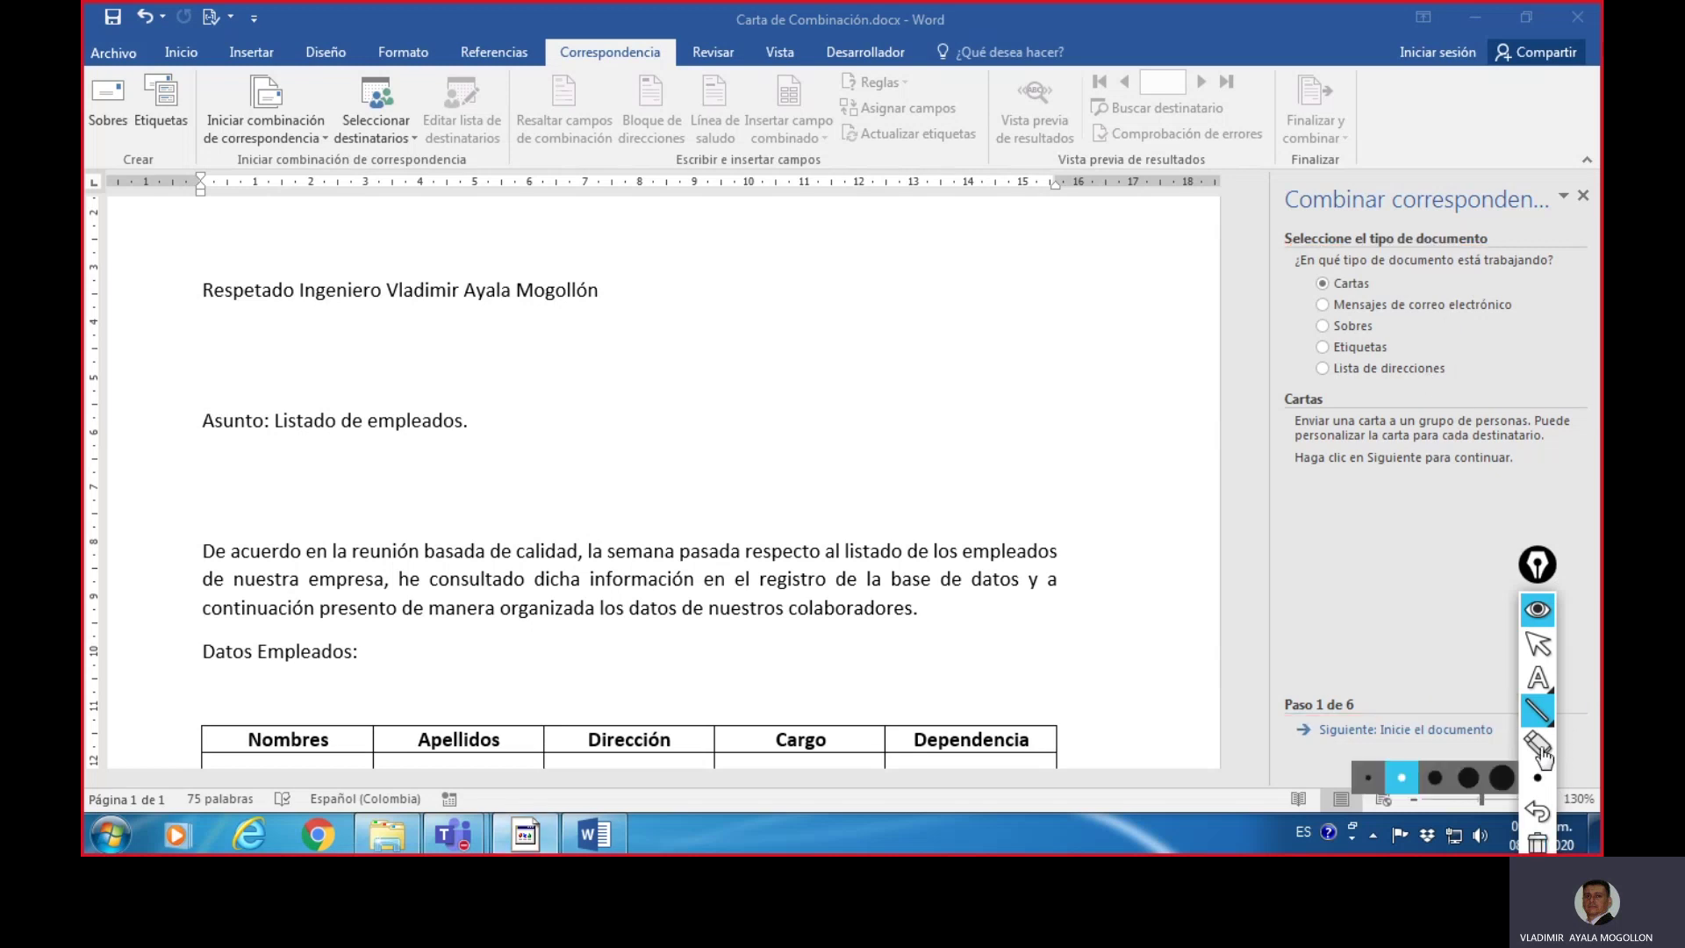
{"action": "left_click", "coordinate": [1538, 643]}
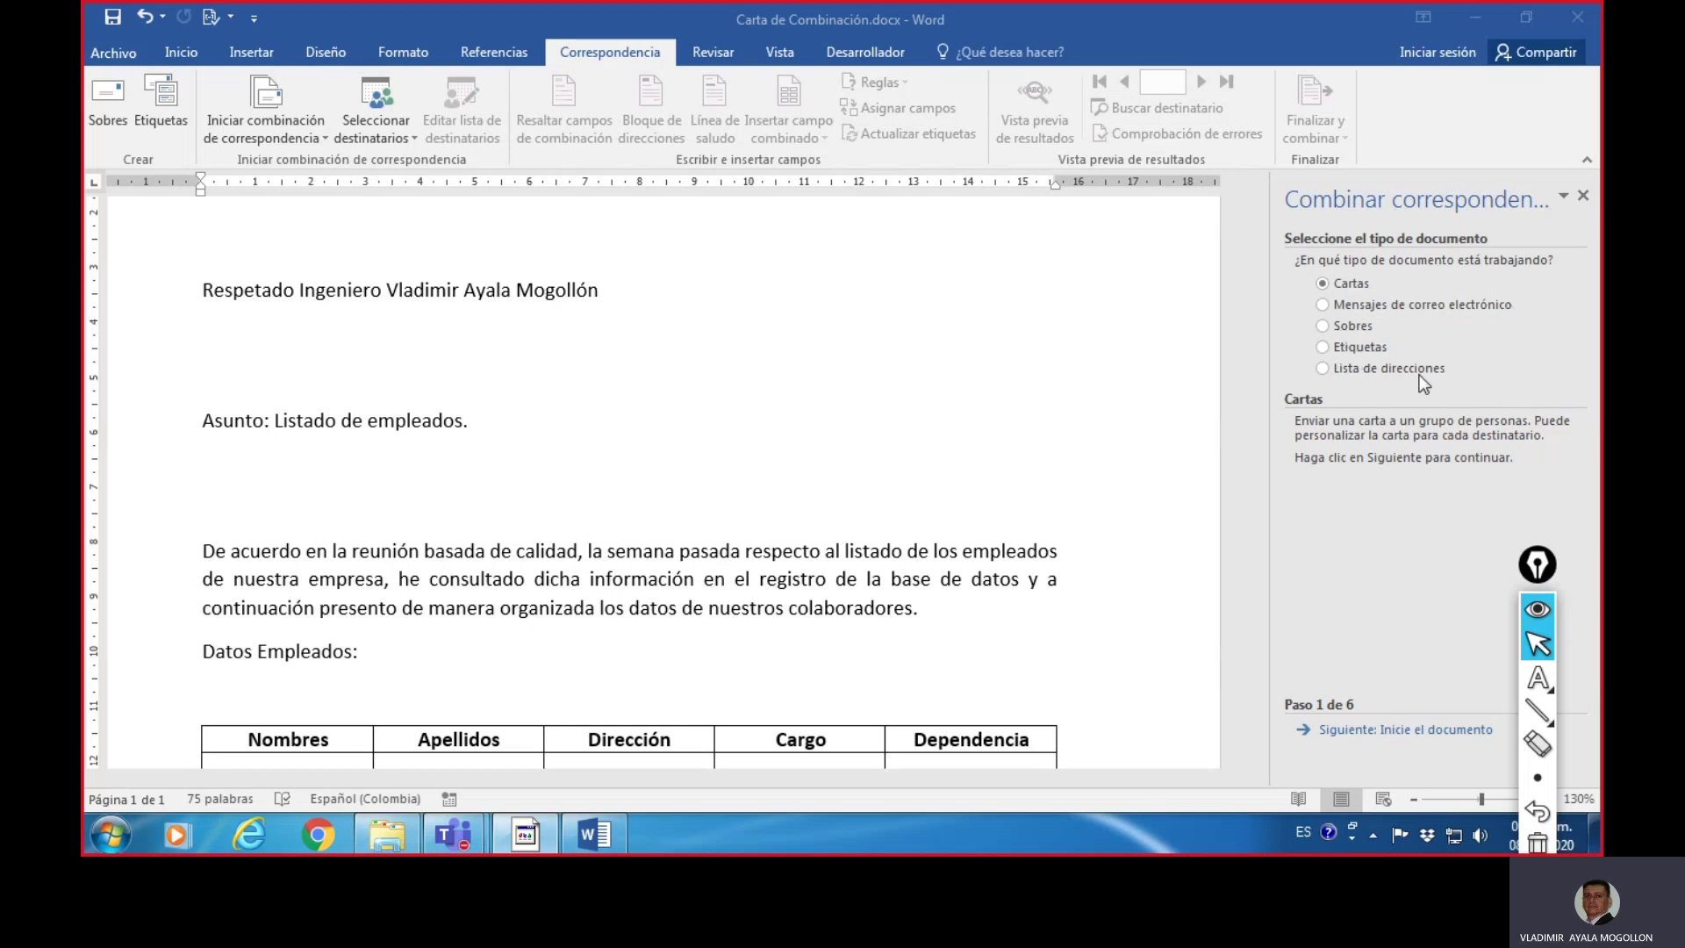
- Underline the selected Cartas option with a straight line, then clear it
{"action": "left_click", "coordinate": [1538, 711]}
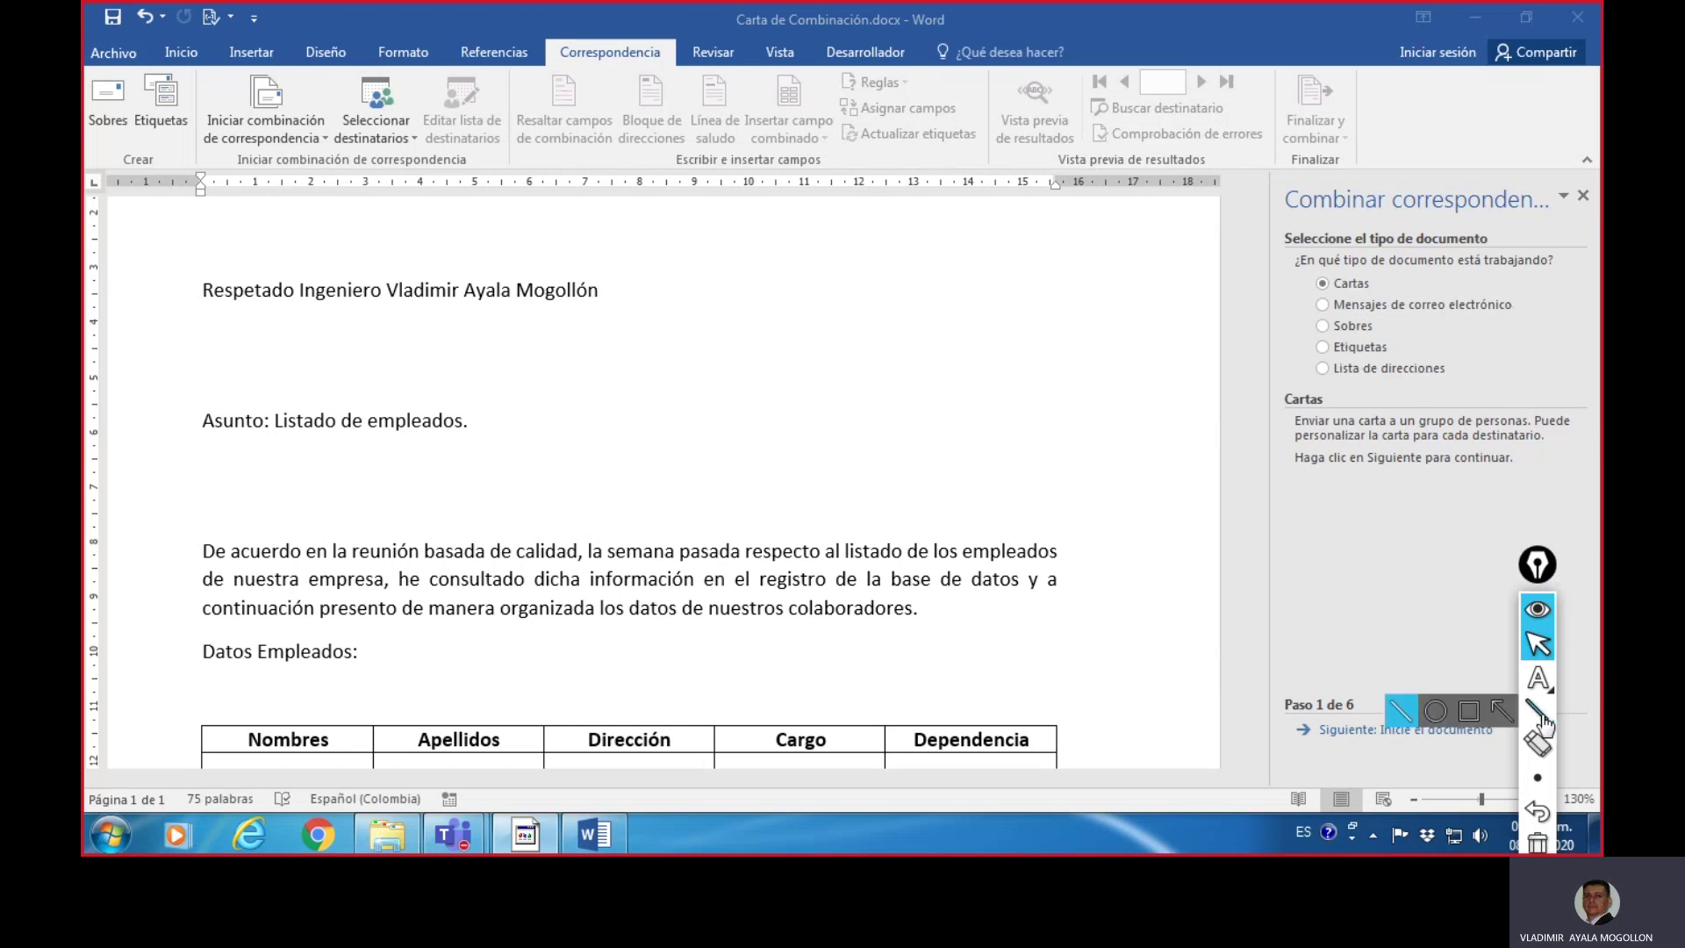
{"action": "left_click", "coordinate": [1402, 718]}
{"action": "left_click_drag", "start_coordinate": [1319, 295], "coordinate": [1375, 295]}
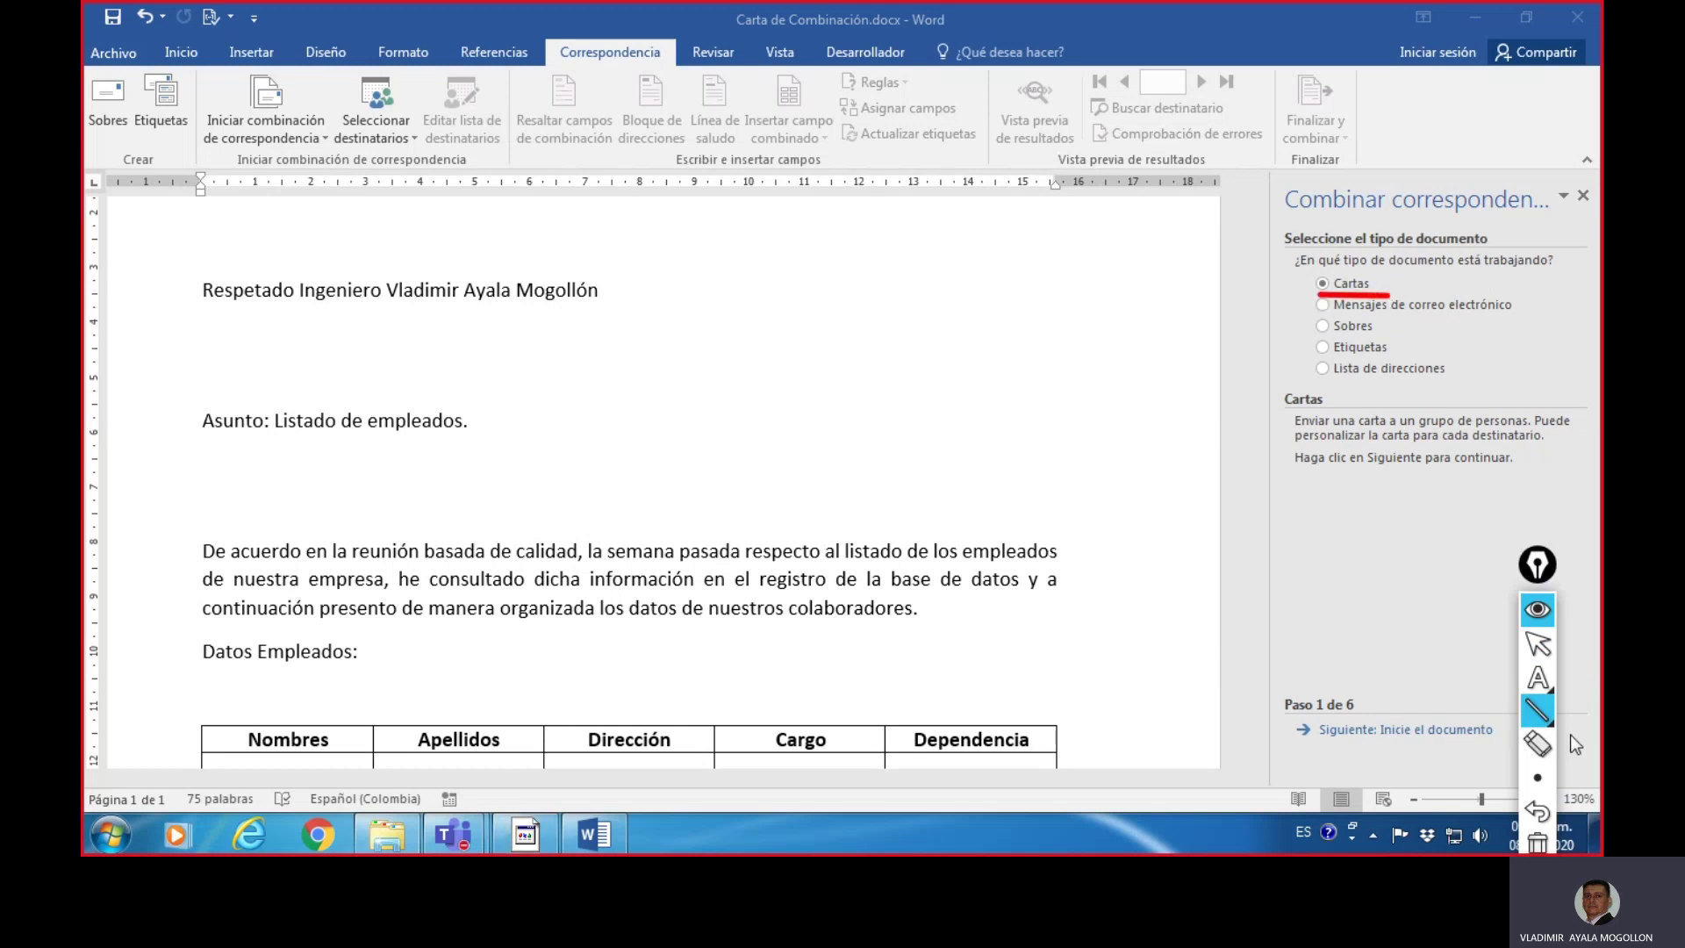
{"action": "left_click", "coordinate": [1537, 841]}
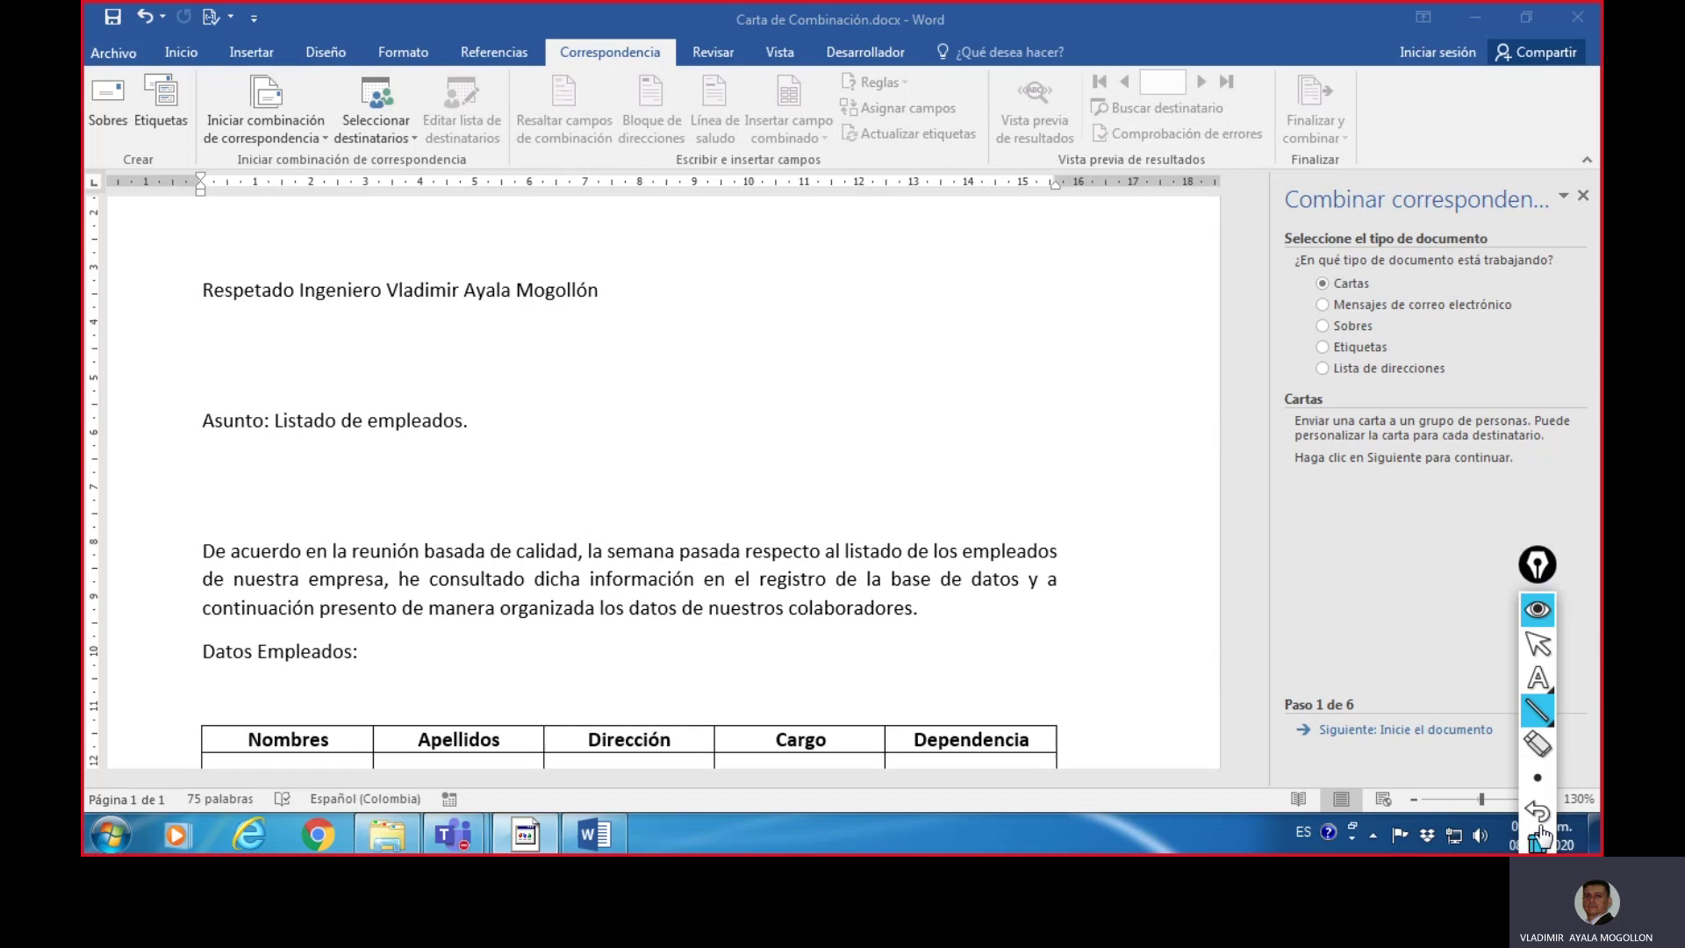
{"action": "left_click", "coordinate": [1538, 646]}
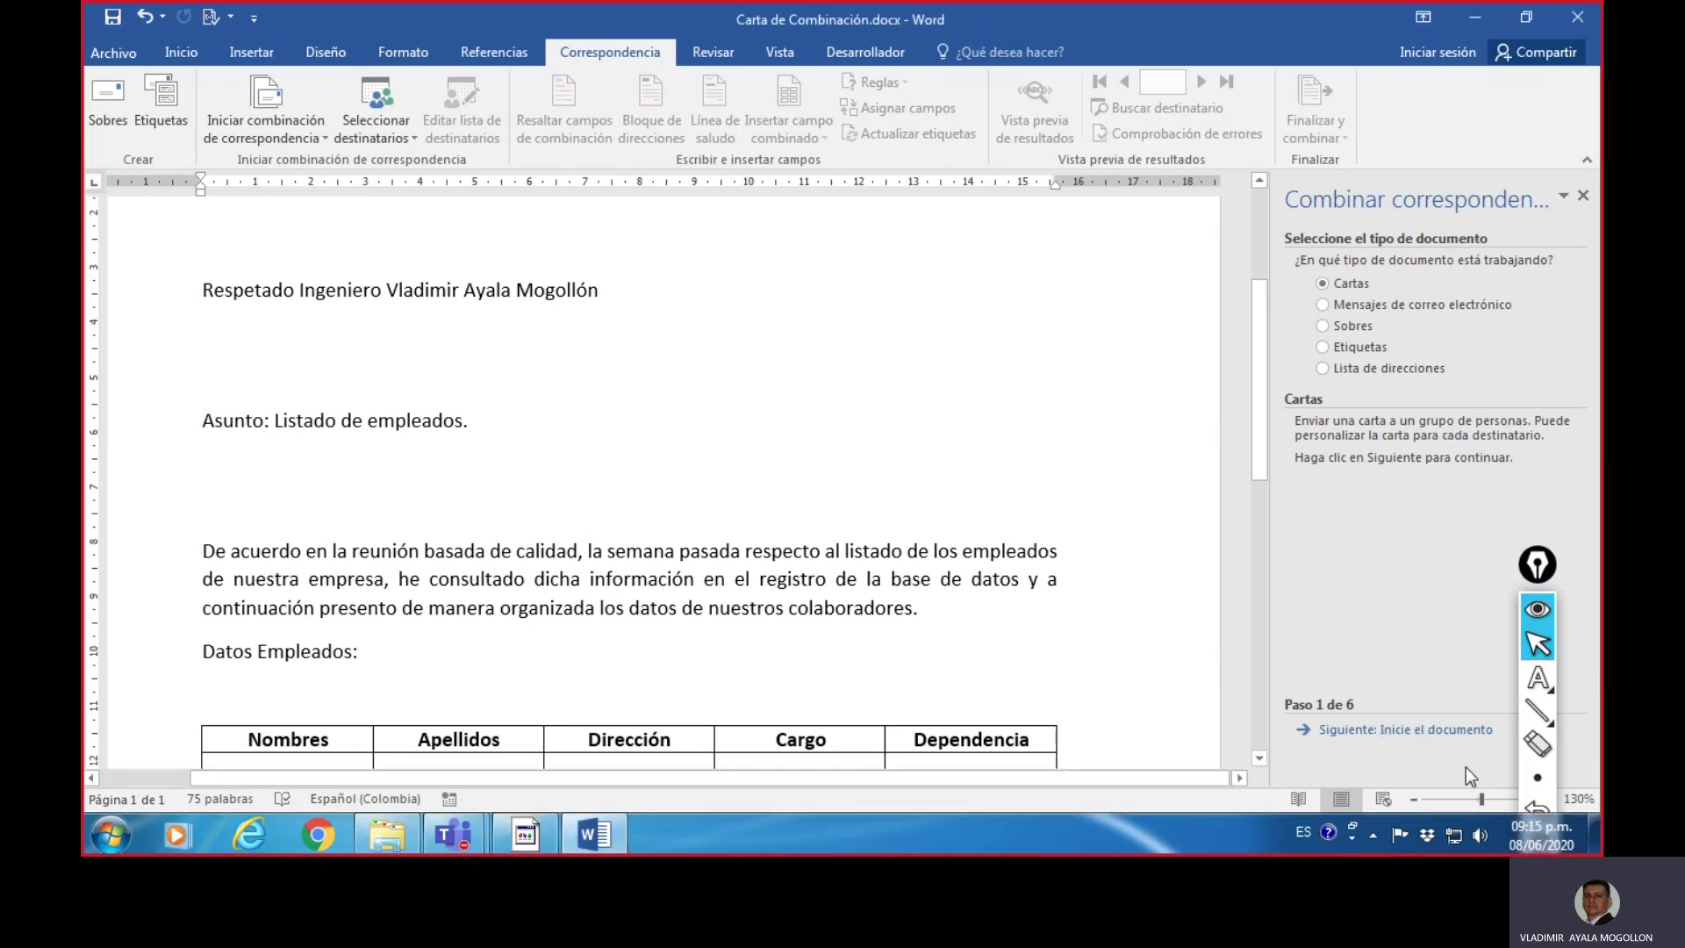
- Advance to the starting-document step and point an arrow at the empty line above the subject
{"action": "left_click", "coordinate": [1418, 732]}
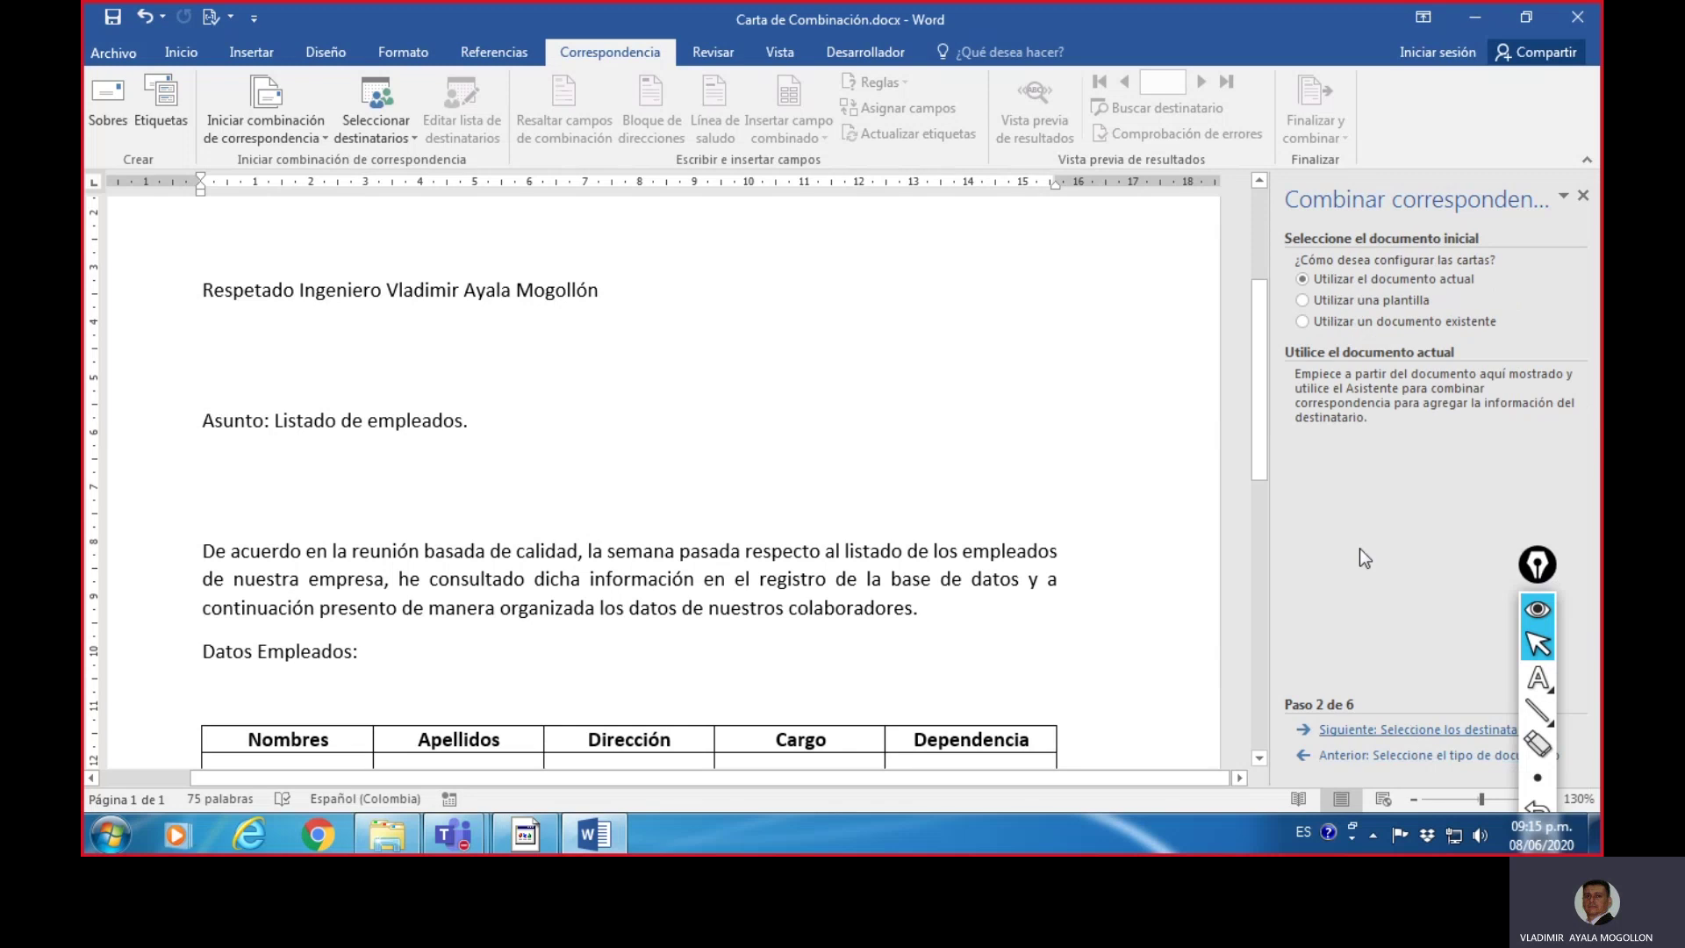
{"action": "mouse_move", "coordinate": [1538, 710]}
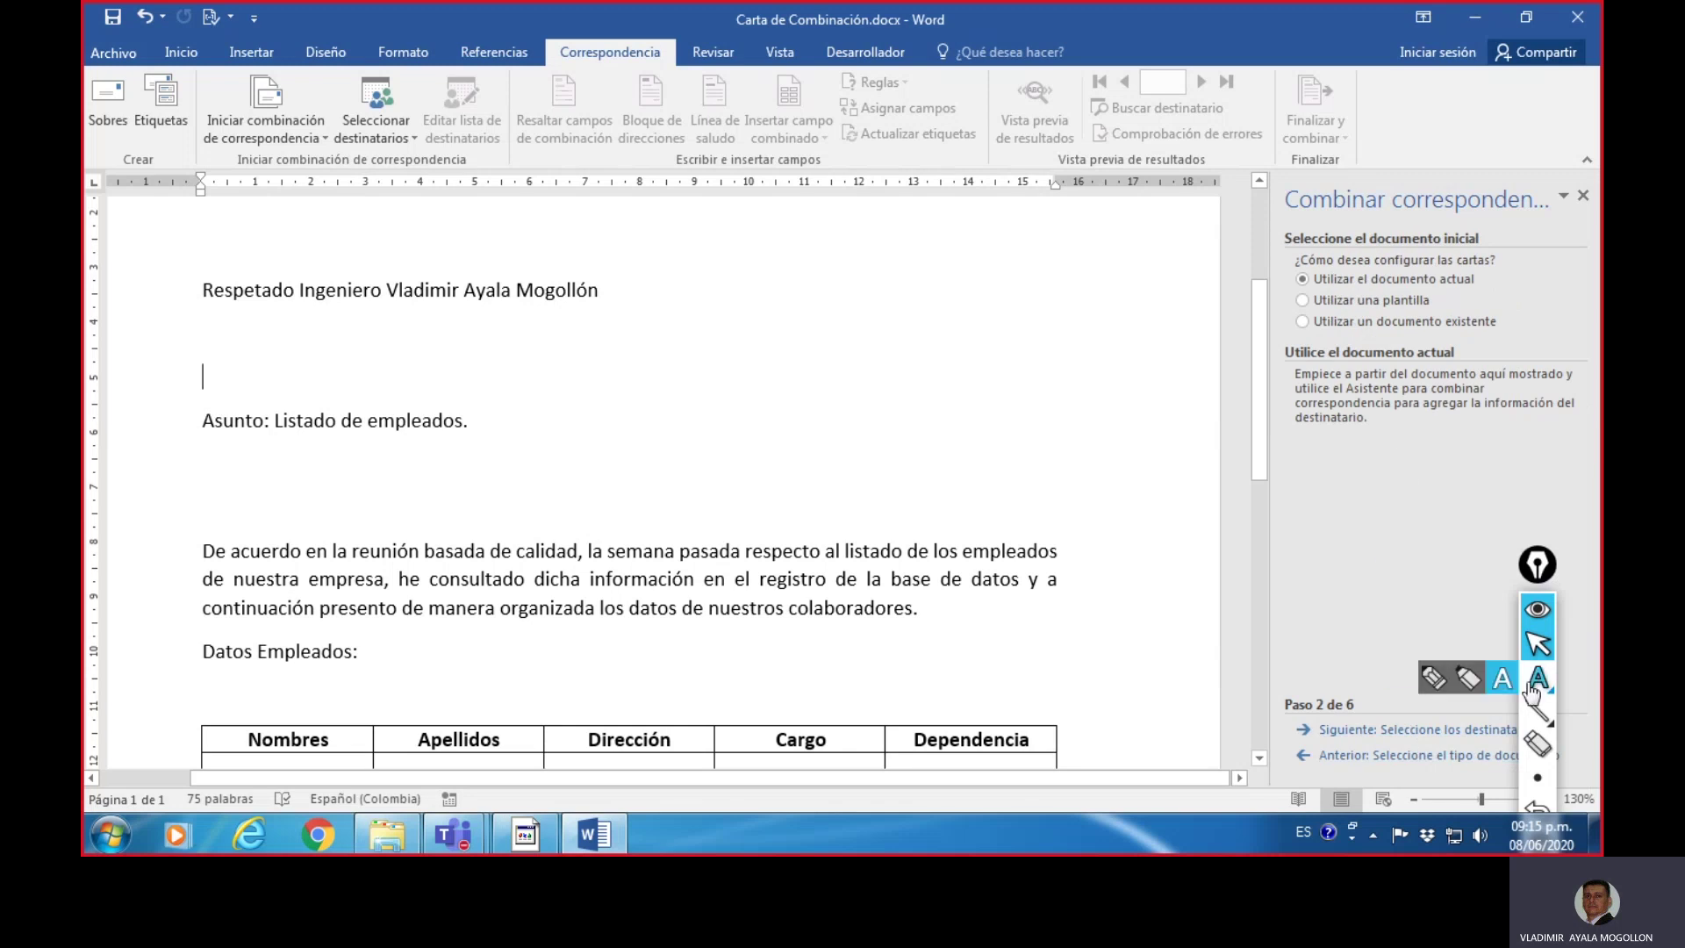
{"action": "left_click", "coordinate": [1400, 716]}
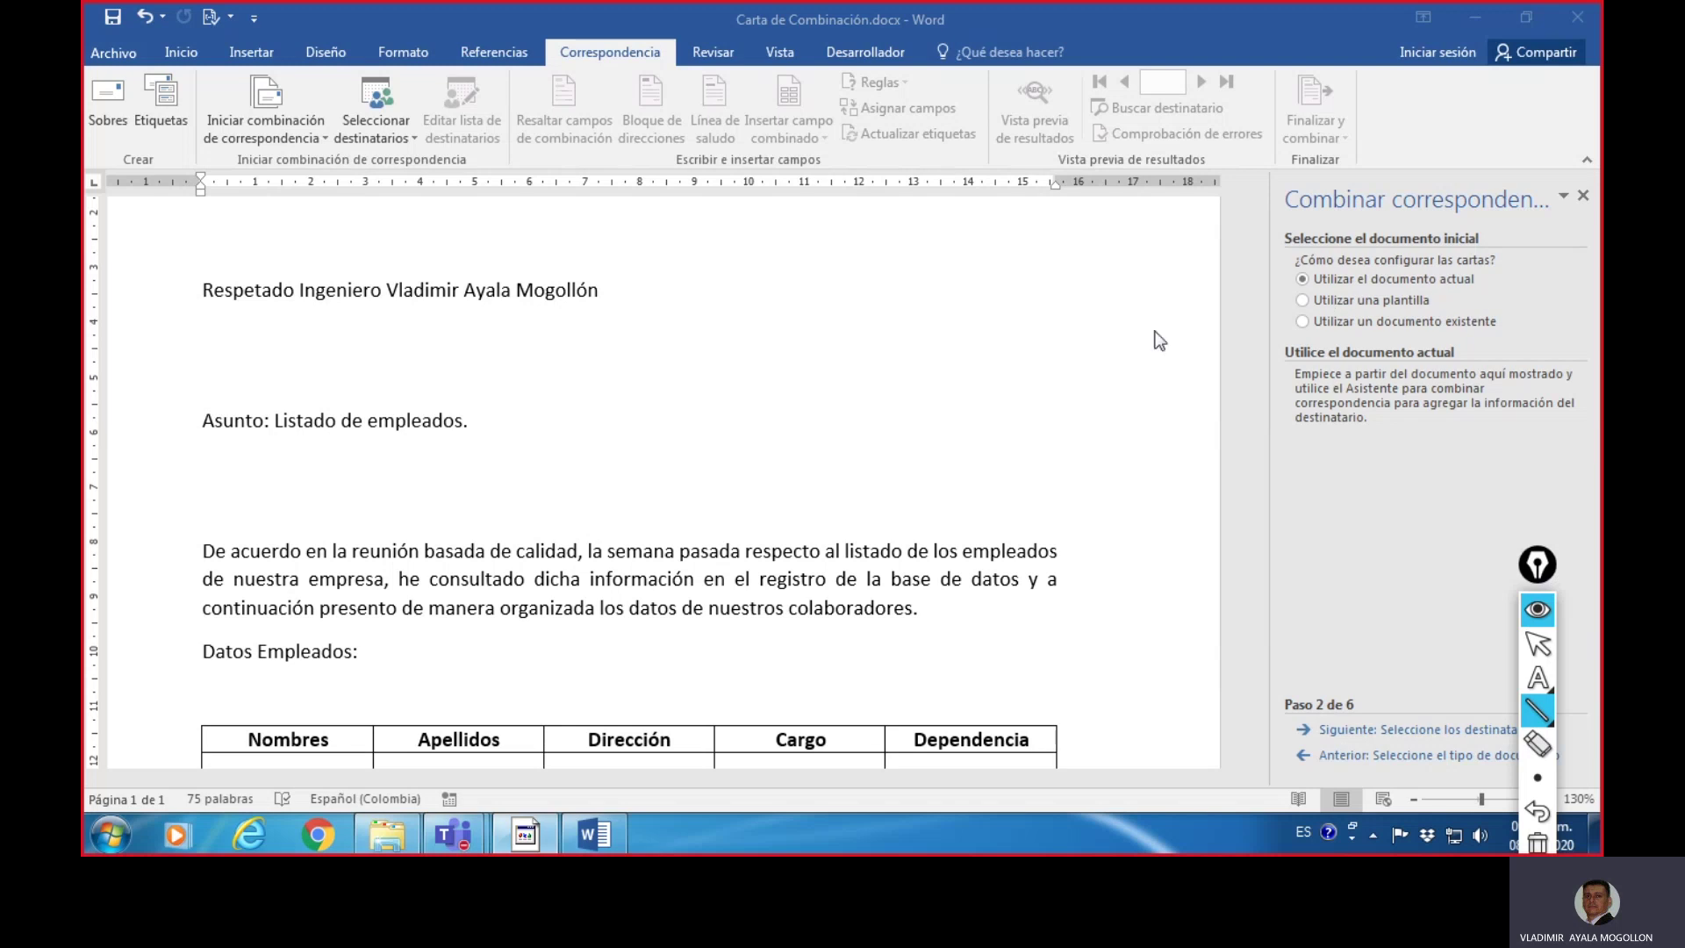
{"action": "left_click", "coordinate": [1538, 709]}
{"action": "left_click_drag", "start_coordinate": [1121, 376], "coordinate": [781, 380]}
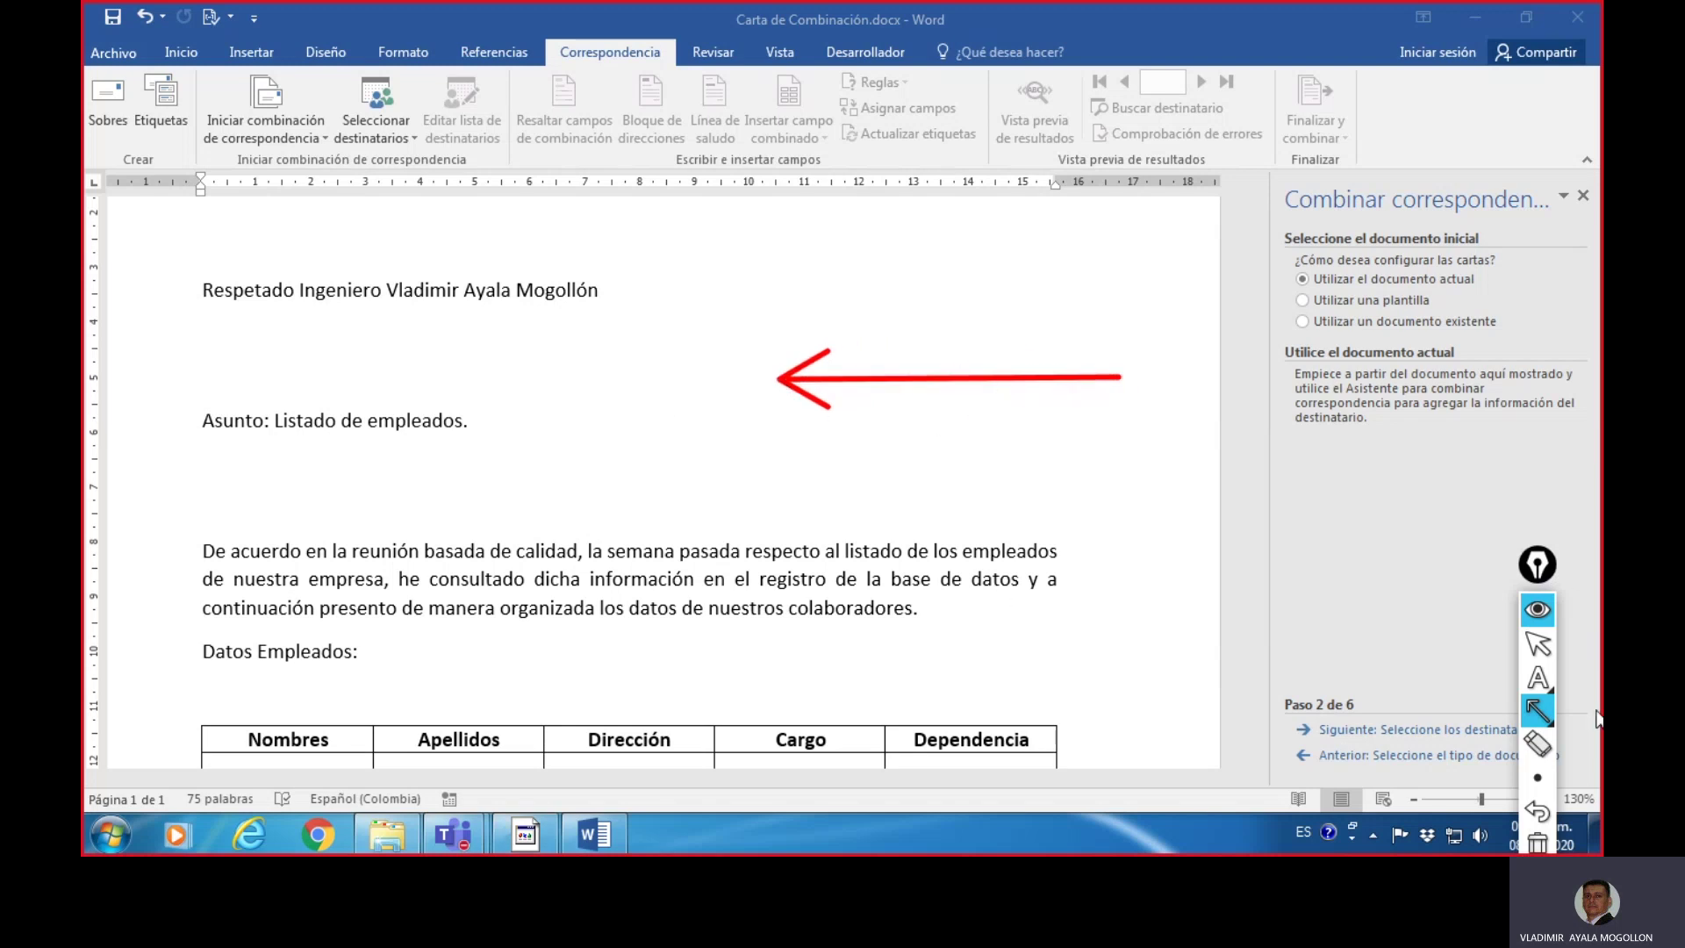
{"action": "left_click", "coordinate": [1538, 842]}
{"action": "left_click", "coordinate": [1535, 711]}
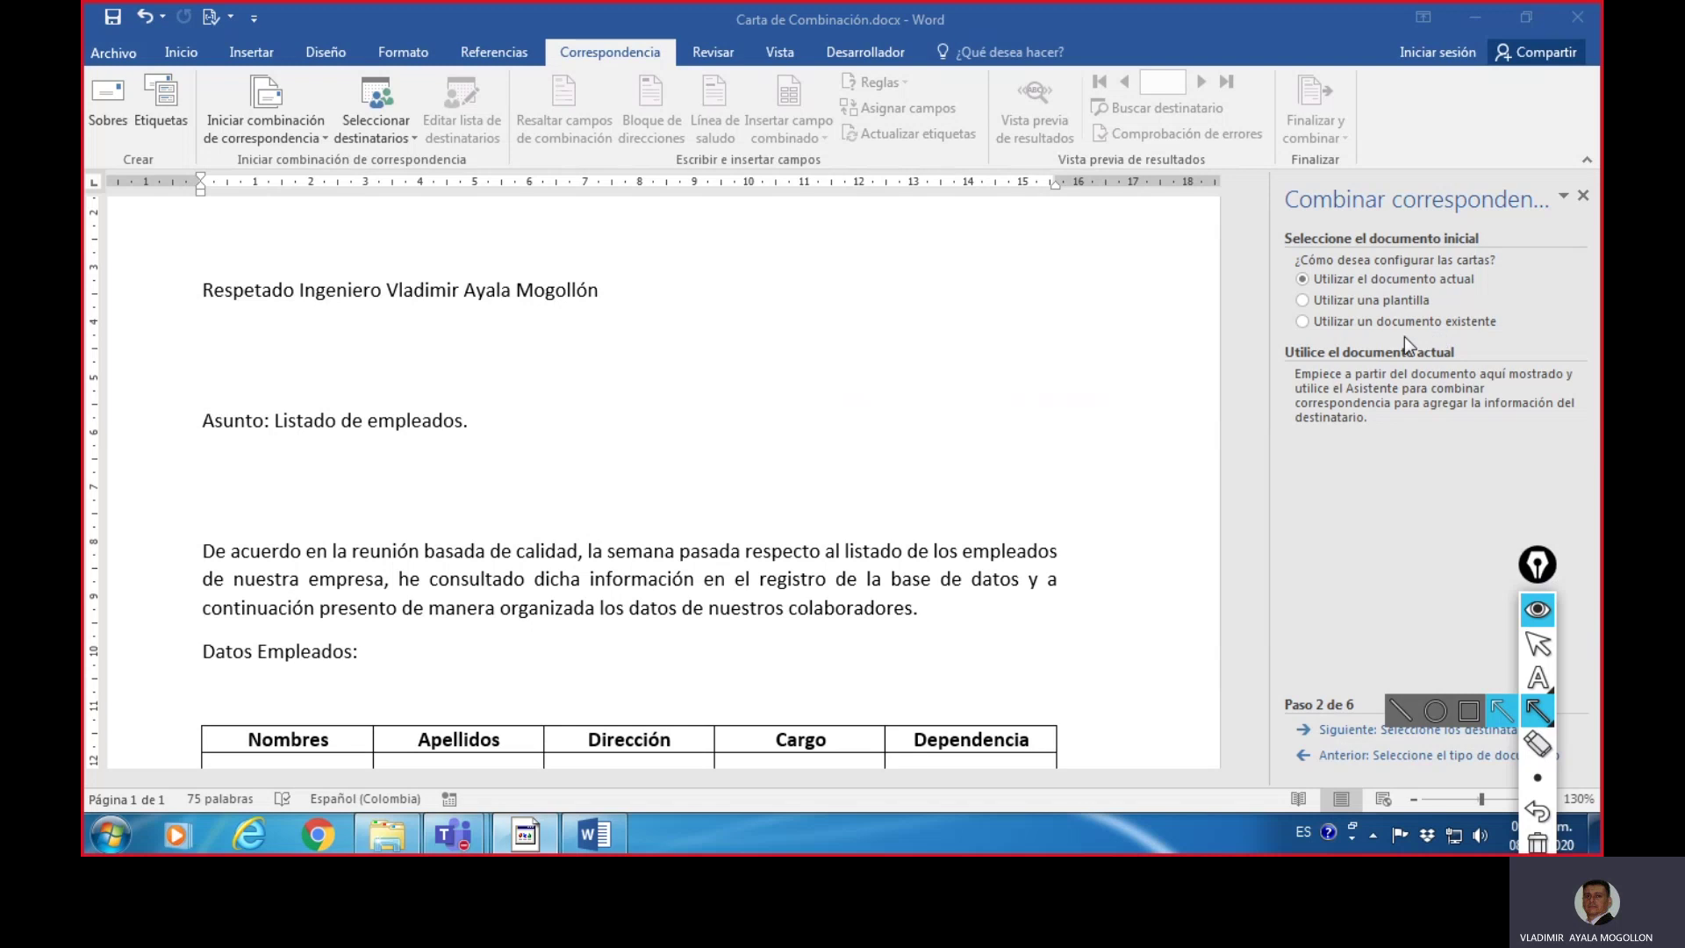
{"action": "left_click", "coordinate": [1545, 650]}
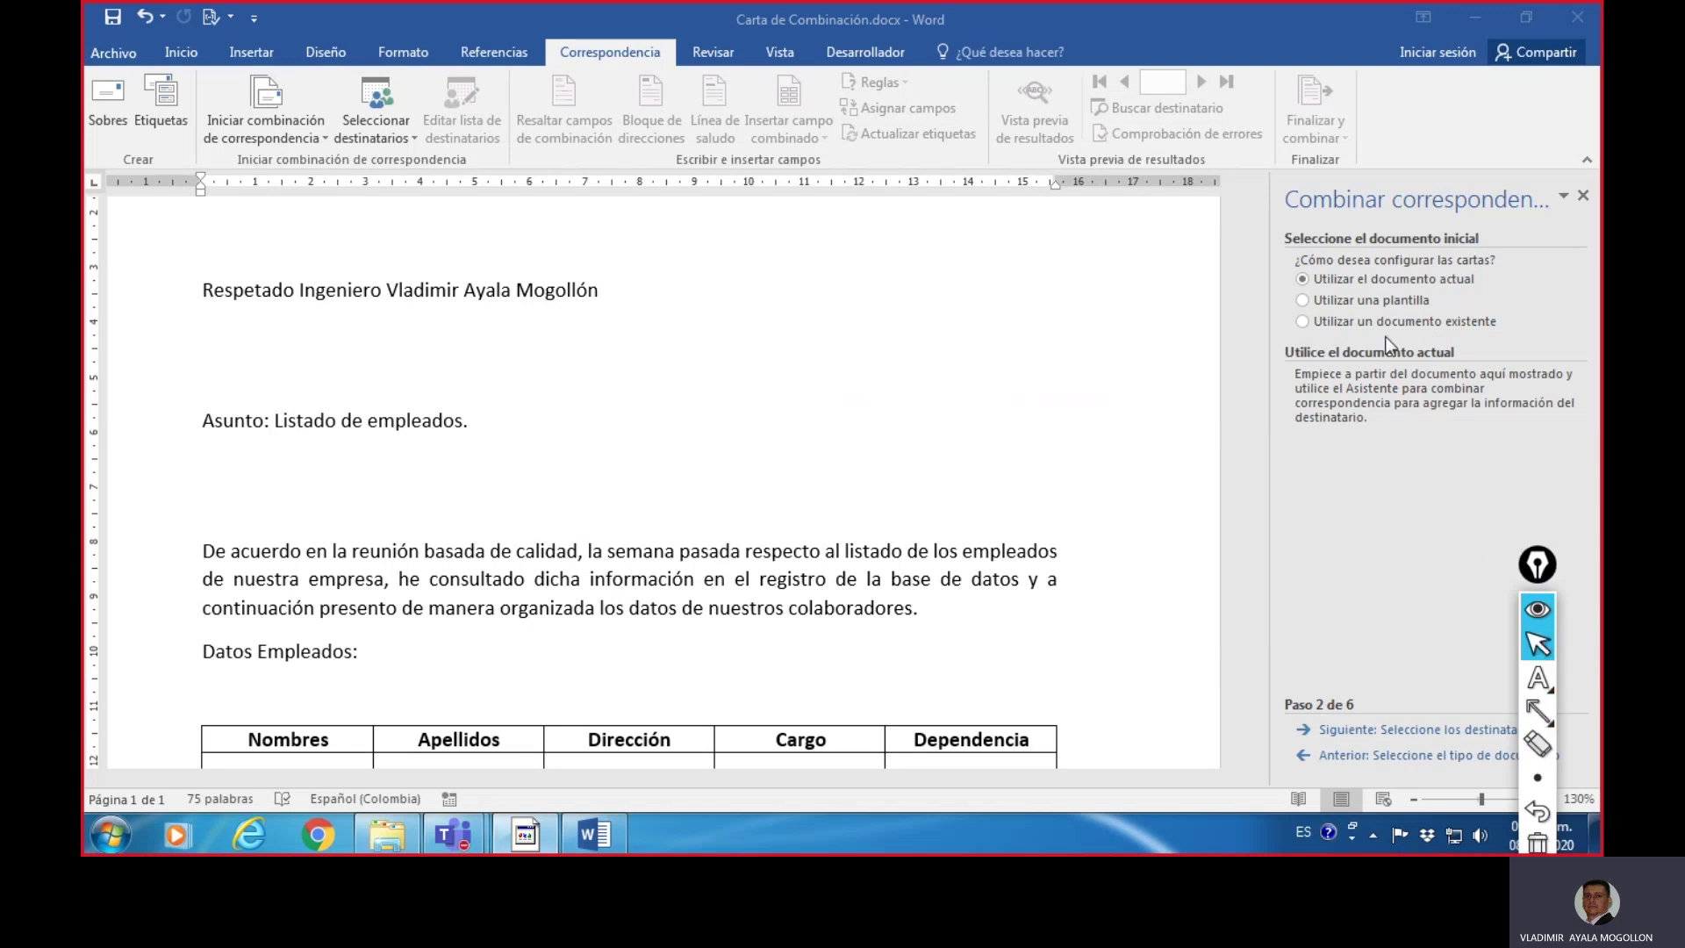
- Keep Utilizar el documento actual as the starting document and advance to recipient selection
{"action": "left_click", "coordinate": [1303, 321]}
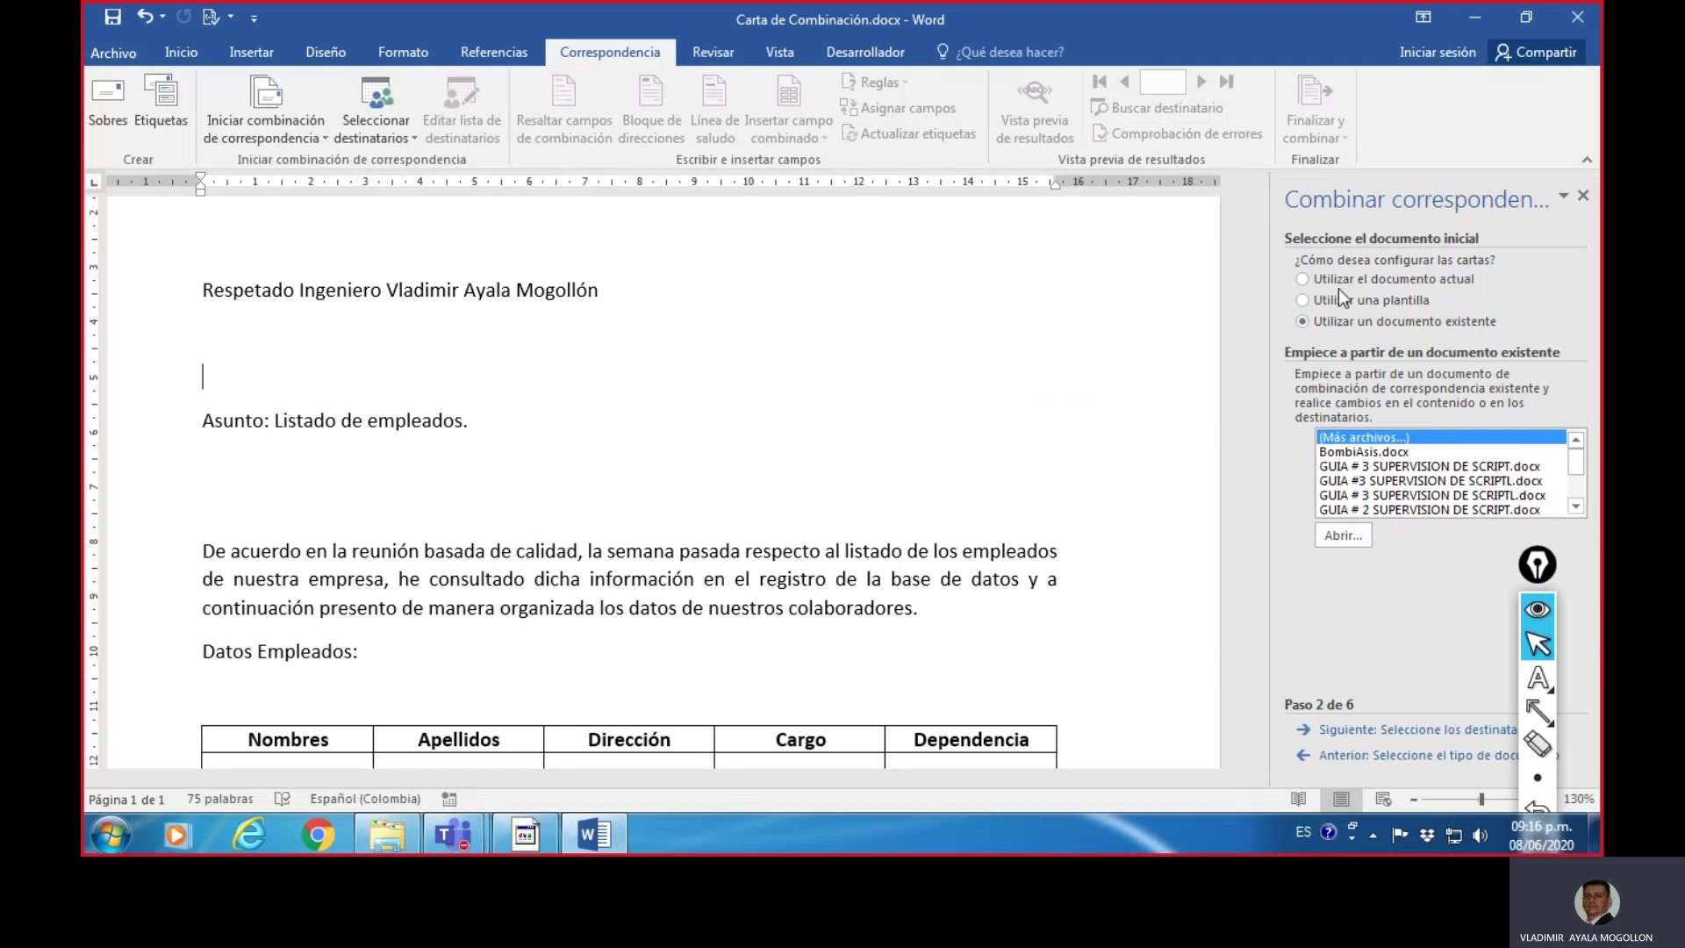
{"action": "left_click", "coordinate": [1303, 279]}
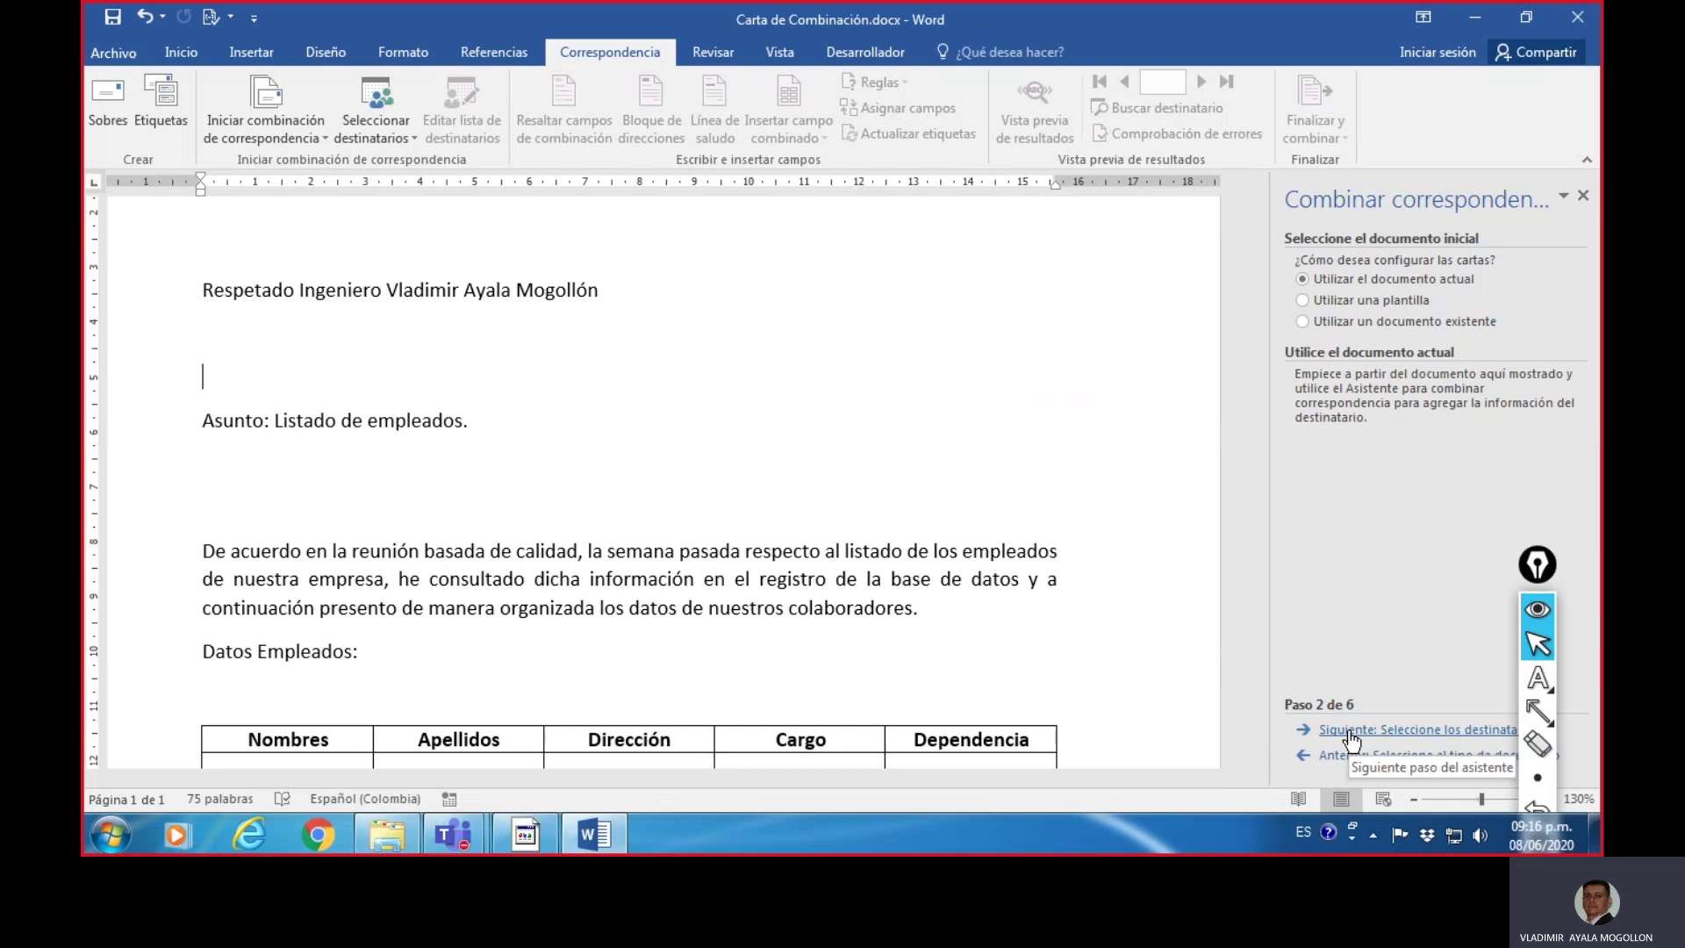
{"action": "left_click", "coordinate": [1409, 731]}
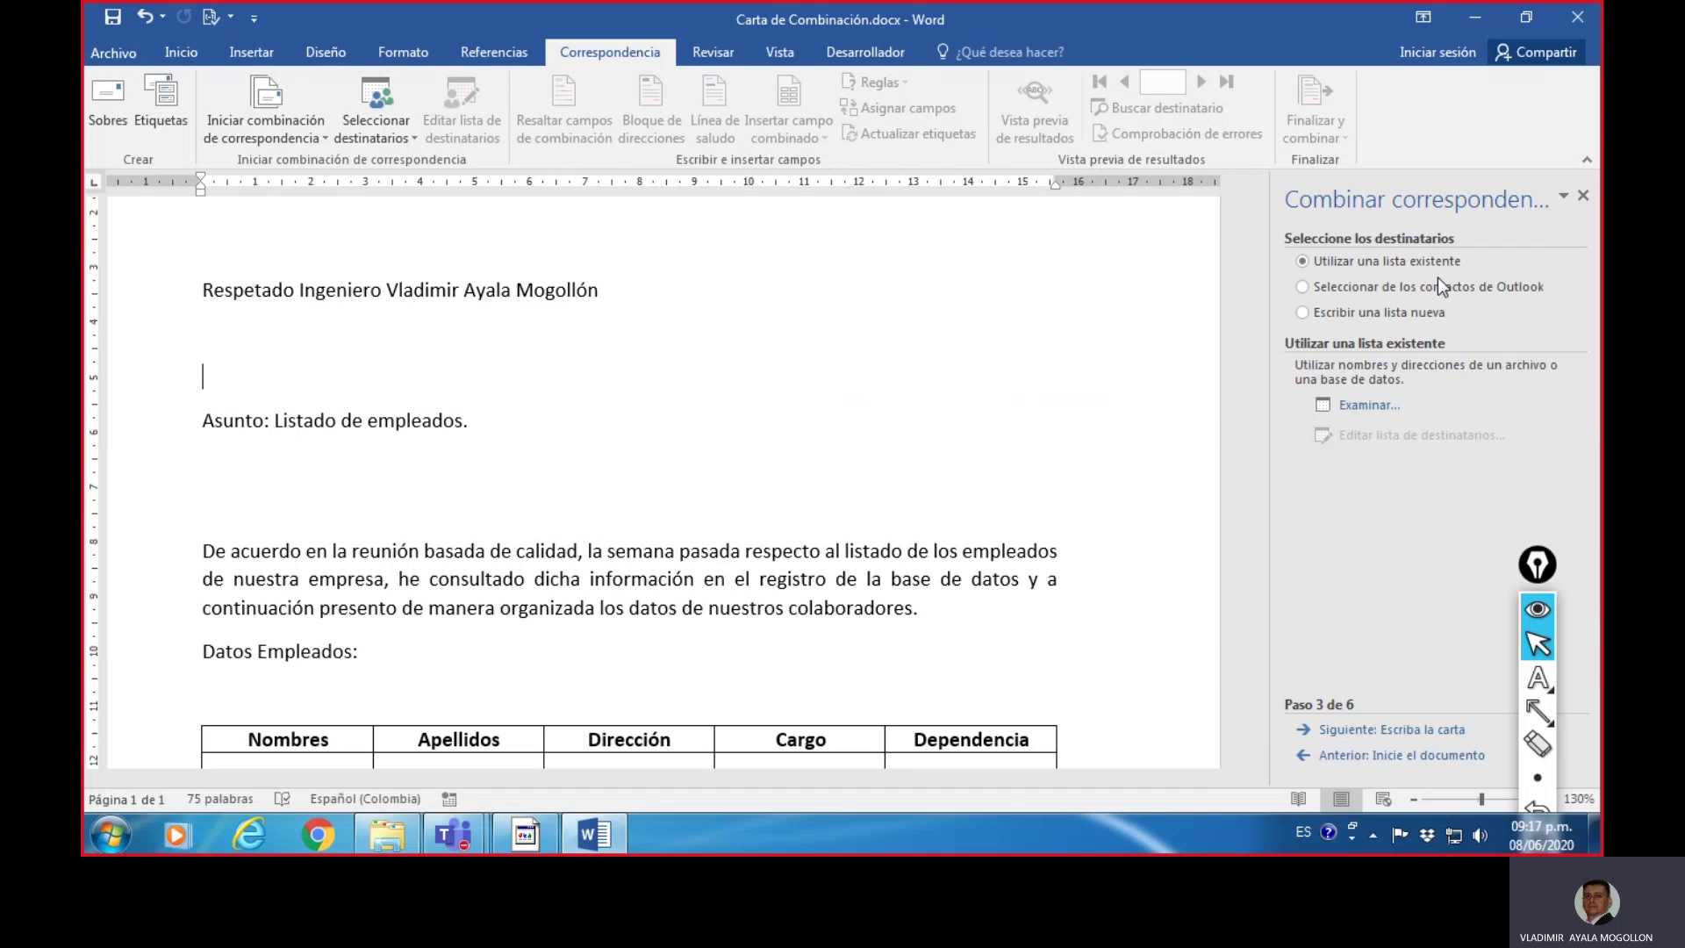
- Underline the existing list, Outlook contacts and new list options, then select Escribir una lista nueva
{"action": "mouse_move", "coordinate": [1537, 711]}
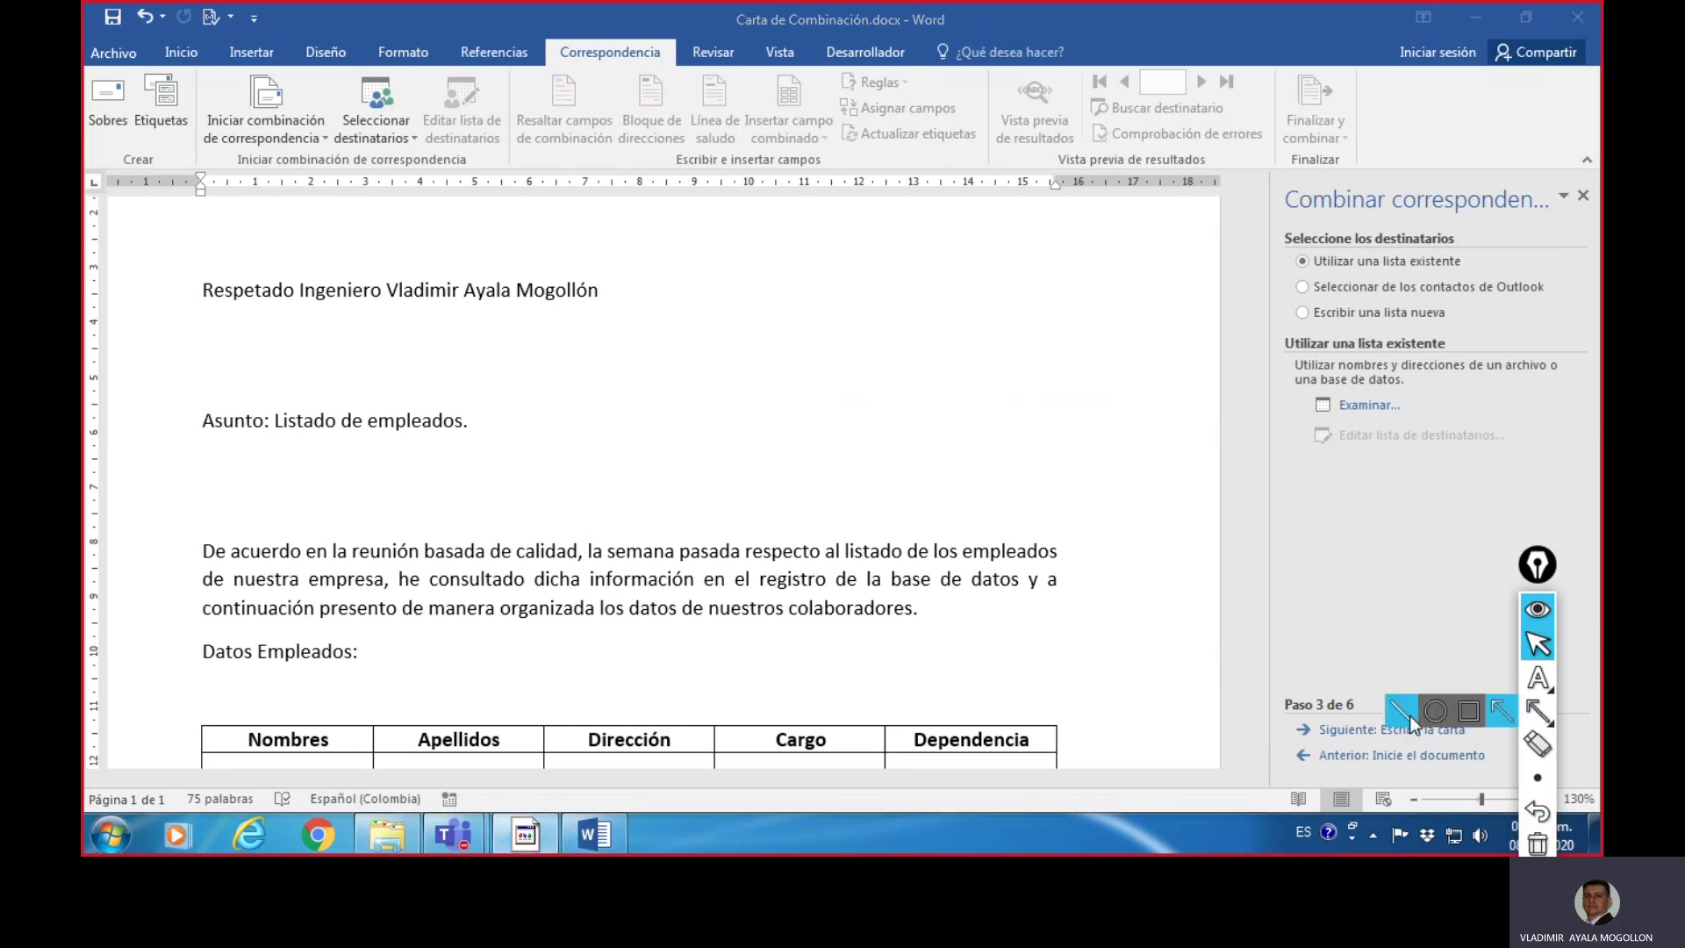
{"action": "left_click", "coordinate": [1407, 715]}
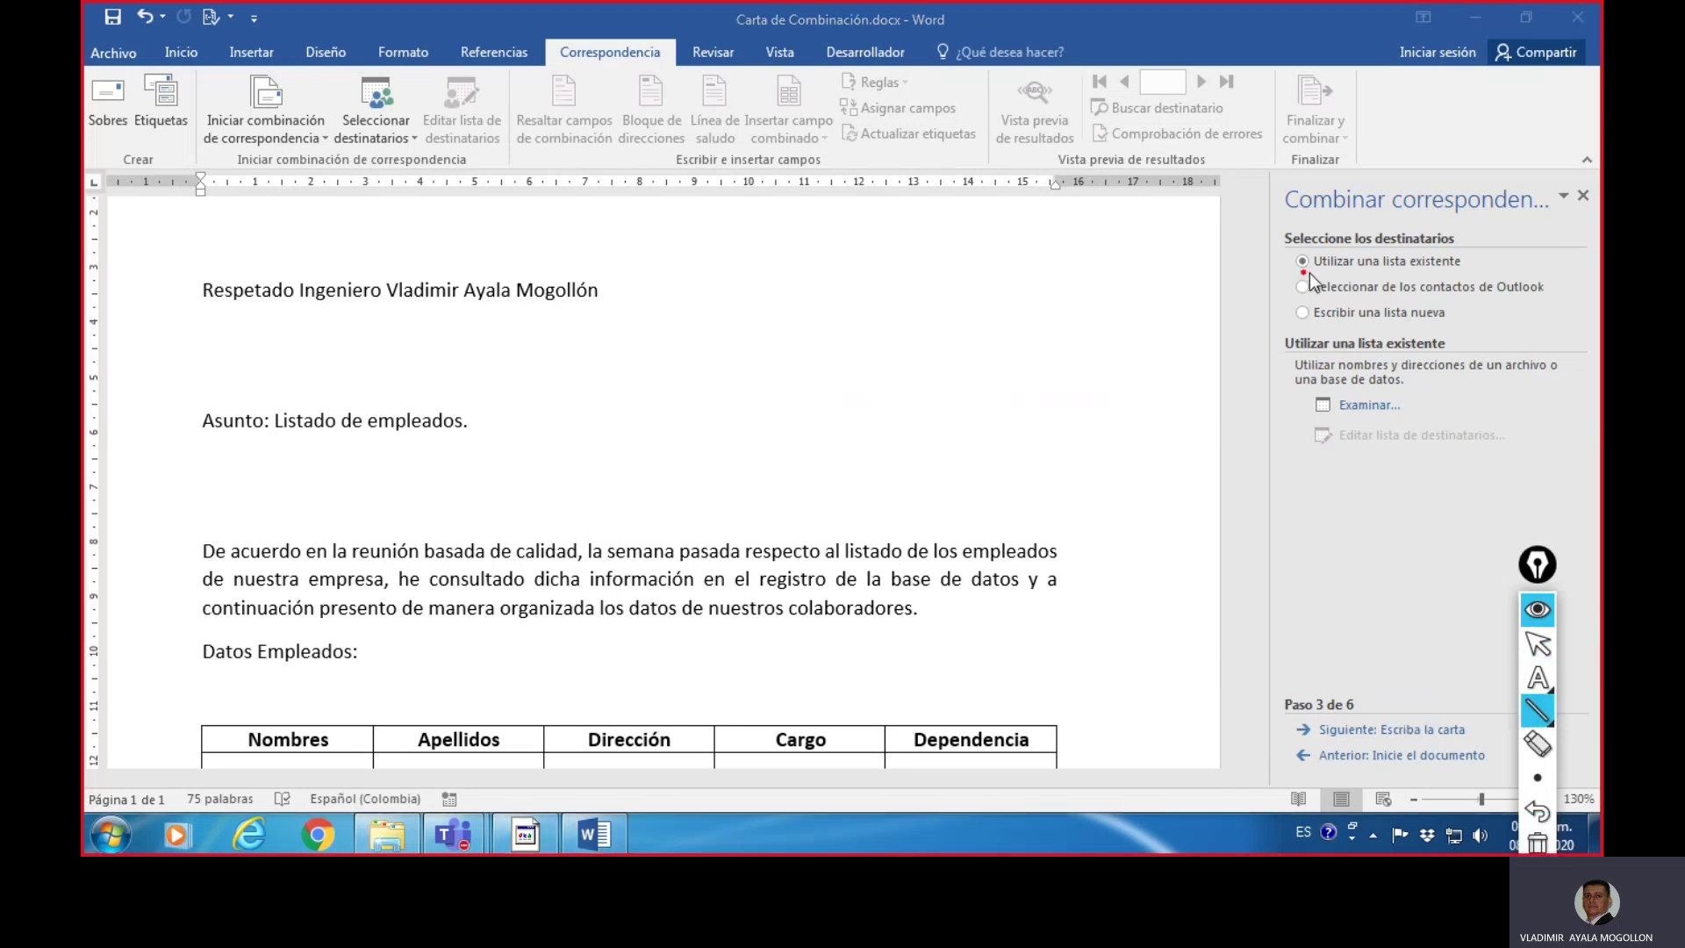
{"action": "left_click_drag", "start_coordinate": [1308, 273], "coordinate": [1472, 275]}
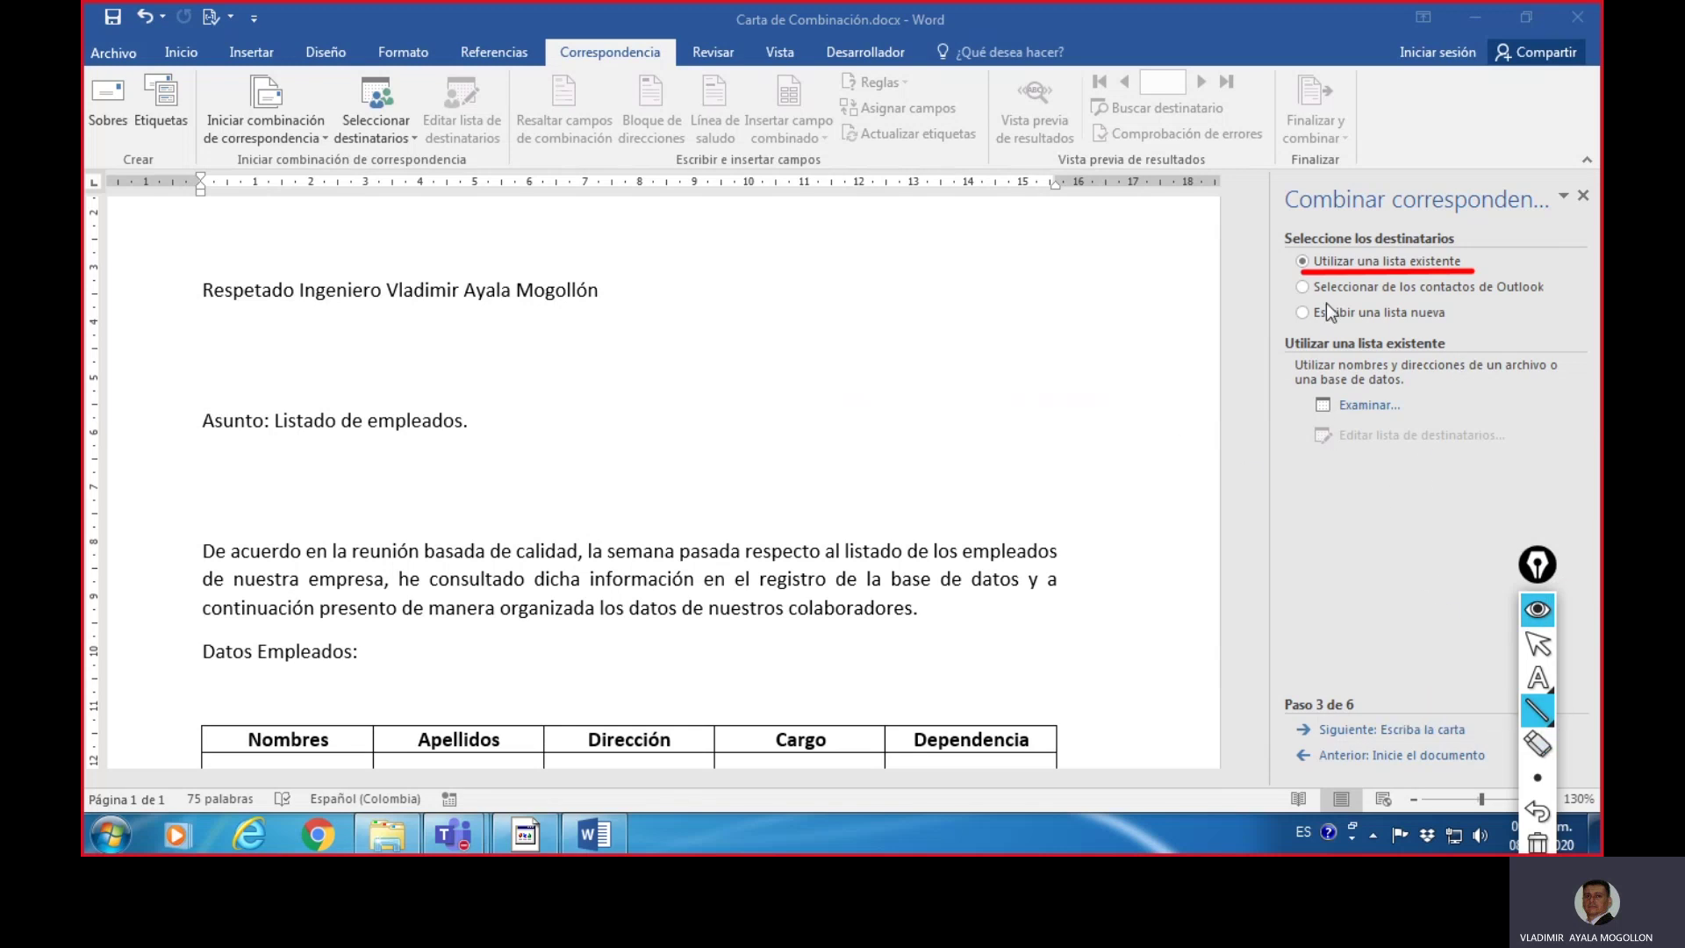
{"action": "left_click_drag", "start_coordinate": [1327, 300], "coordinate": [1543, 299]}
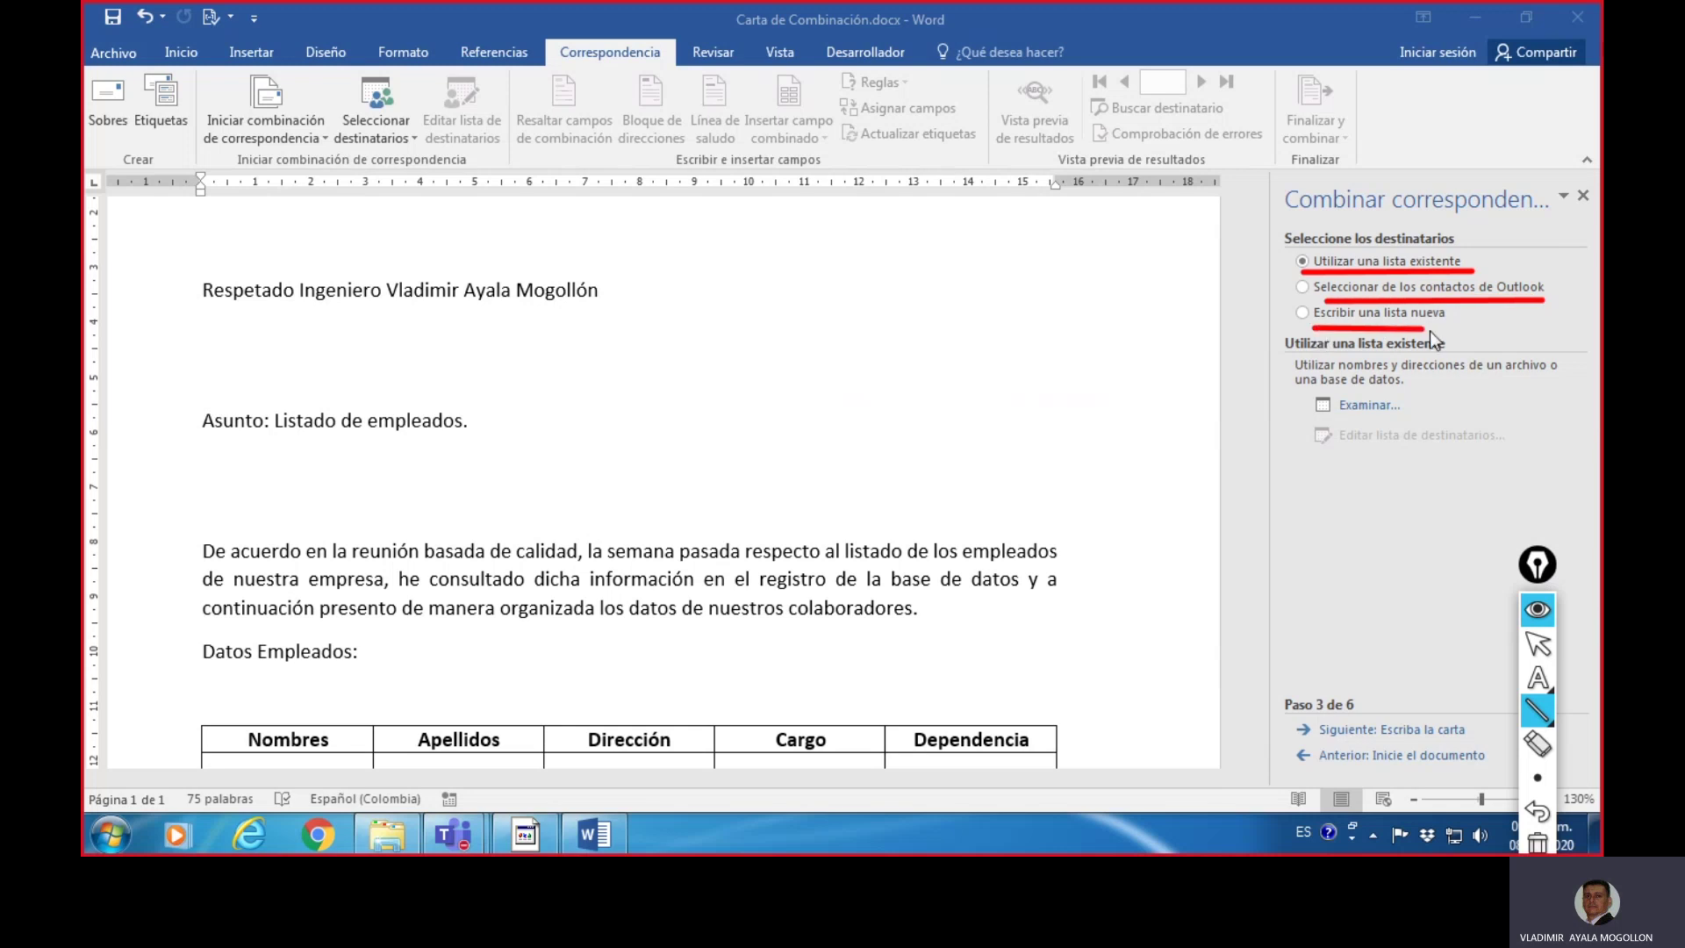
{"action": "left_click_drag", "start_coordinate": [1430, 330], "coordinate": [1454, 330]}
{"action": "left_click_drag", "start_coordinate": [1344, 422], "coordinate": [1383, 422]}
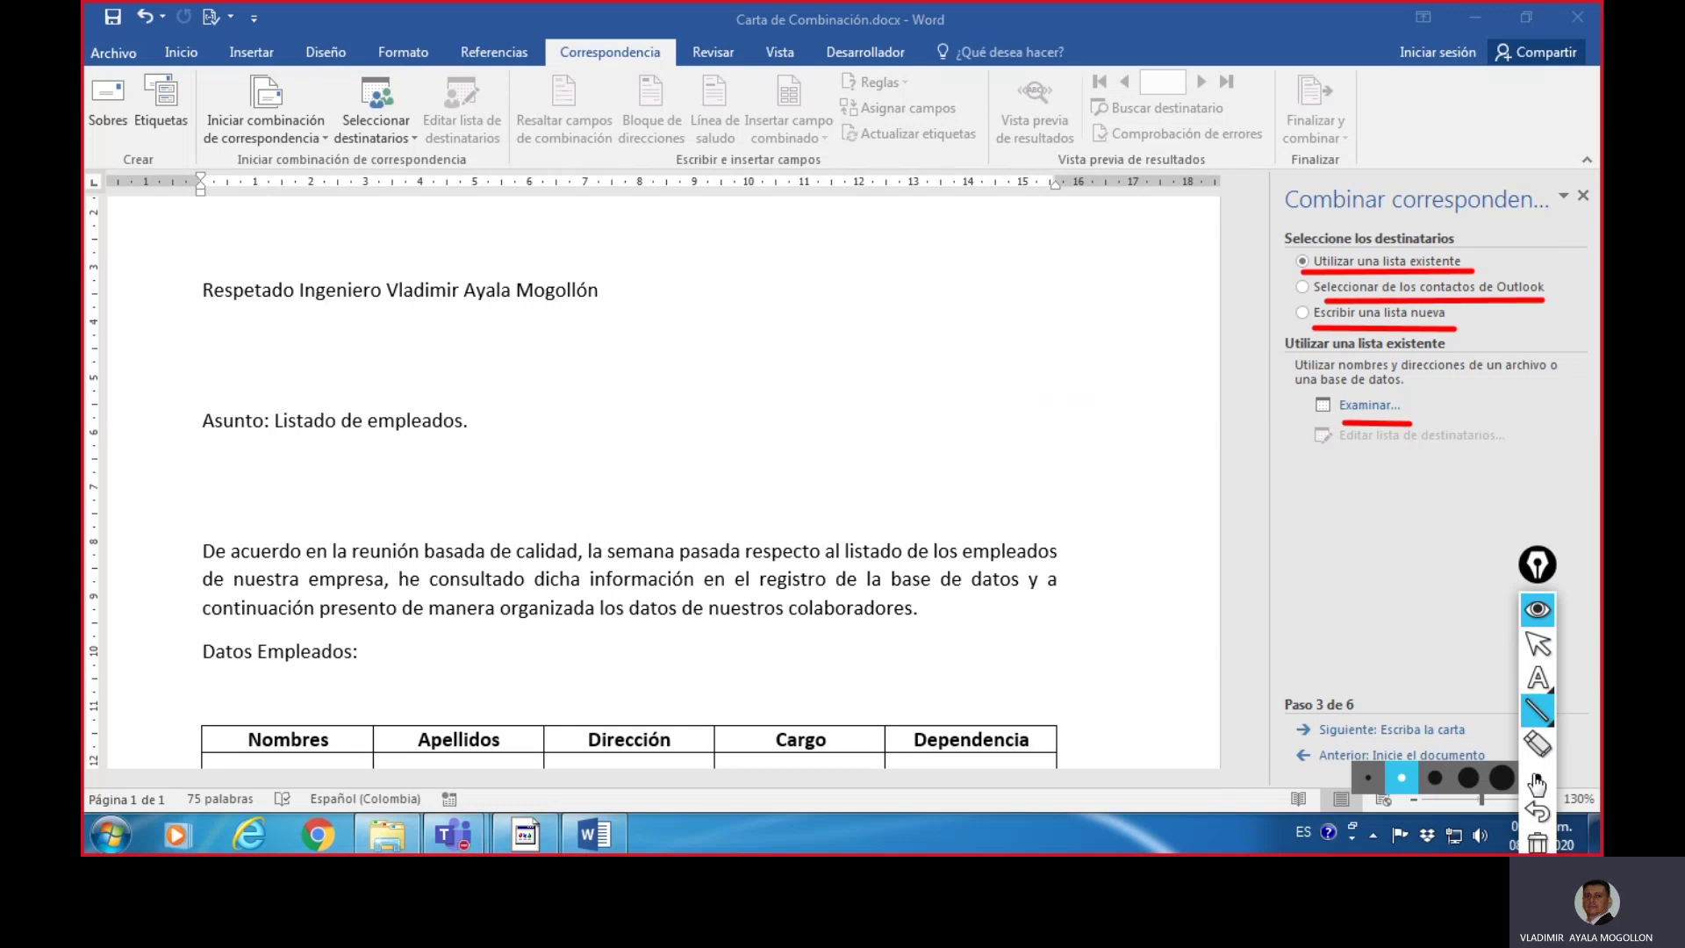
{"action": "left_click", "coordinate": [1537, 842]}
{"action": "left_click", "coordinate": [1538, 643]}
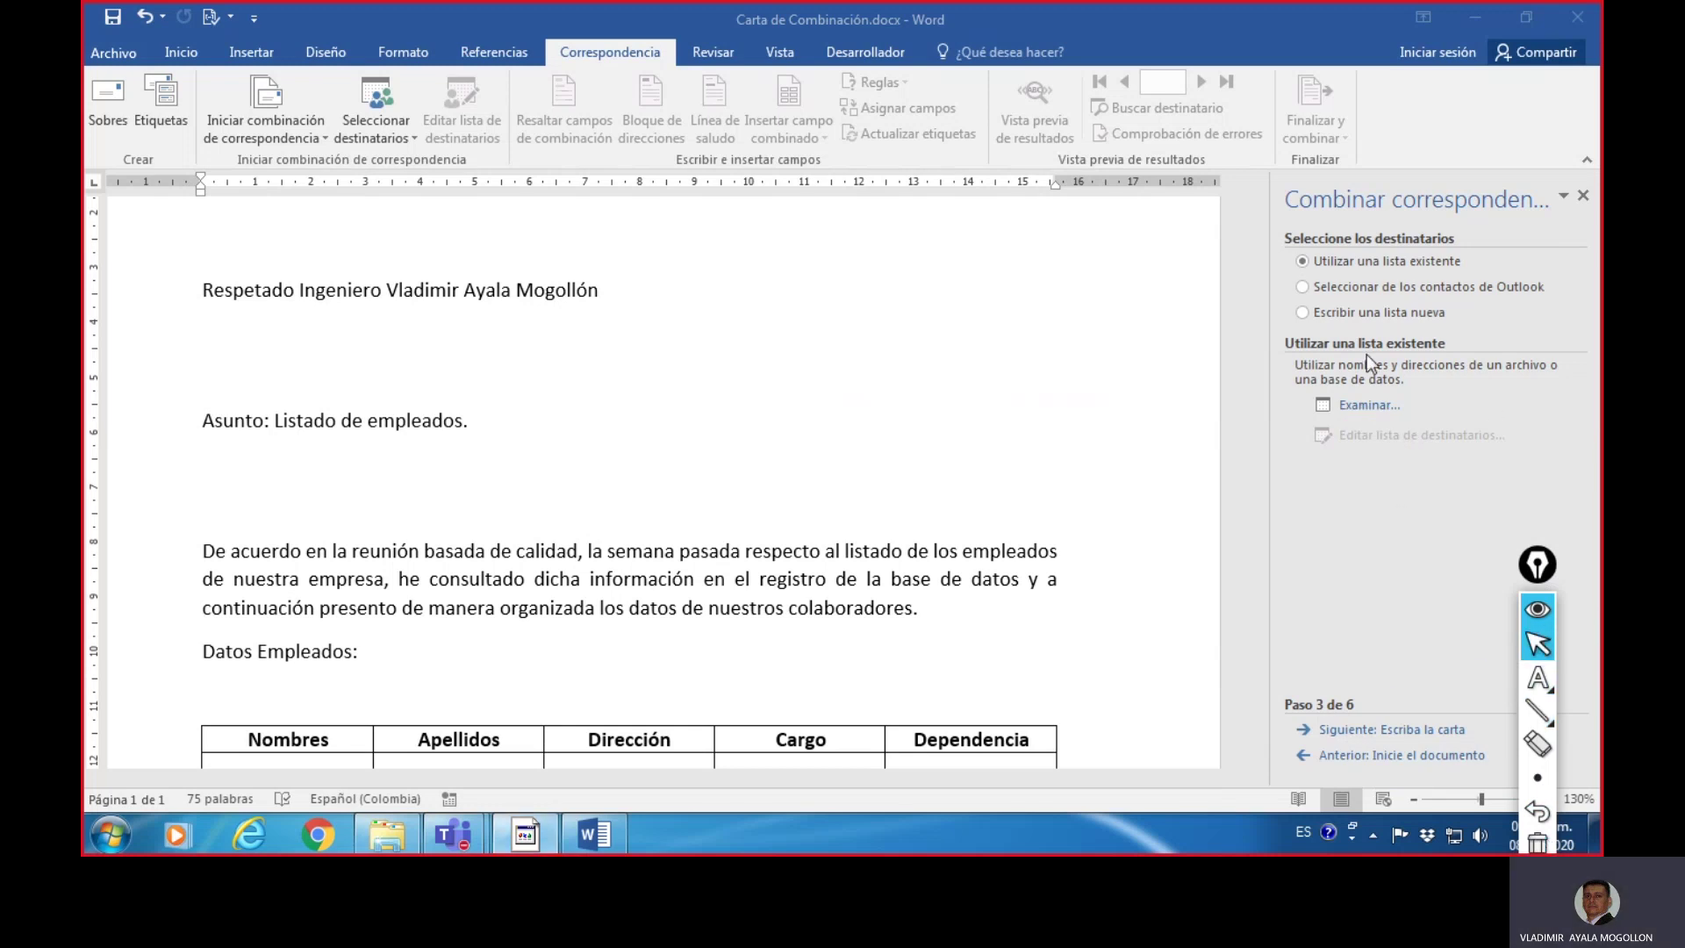
{"action": "left_click", "coordinate": [1311, 314]}
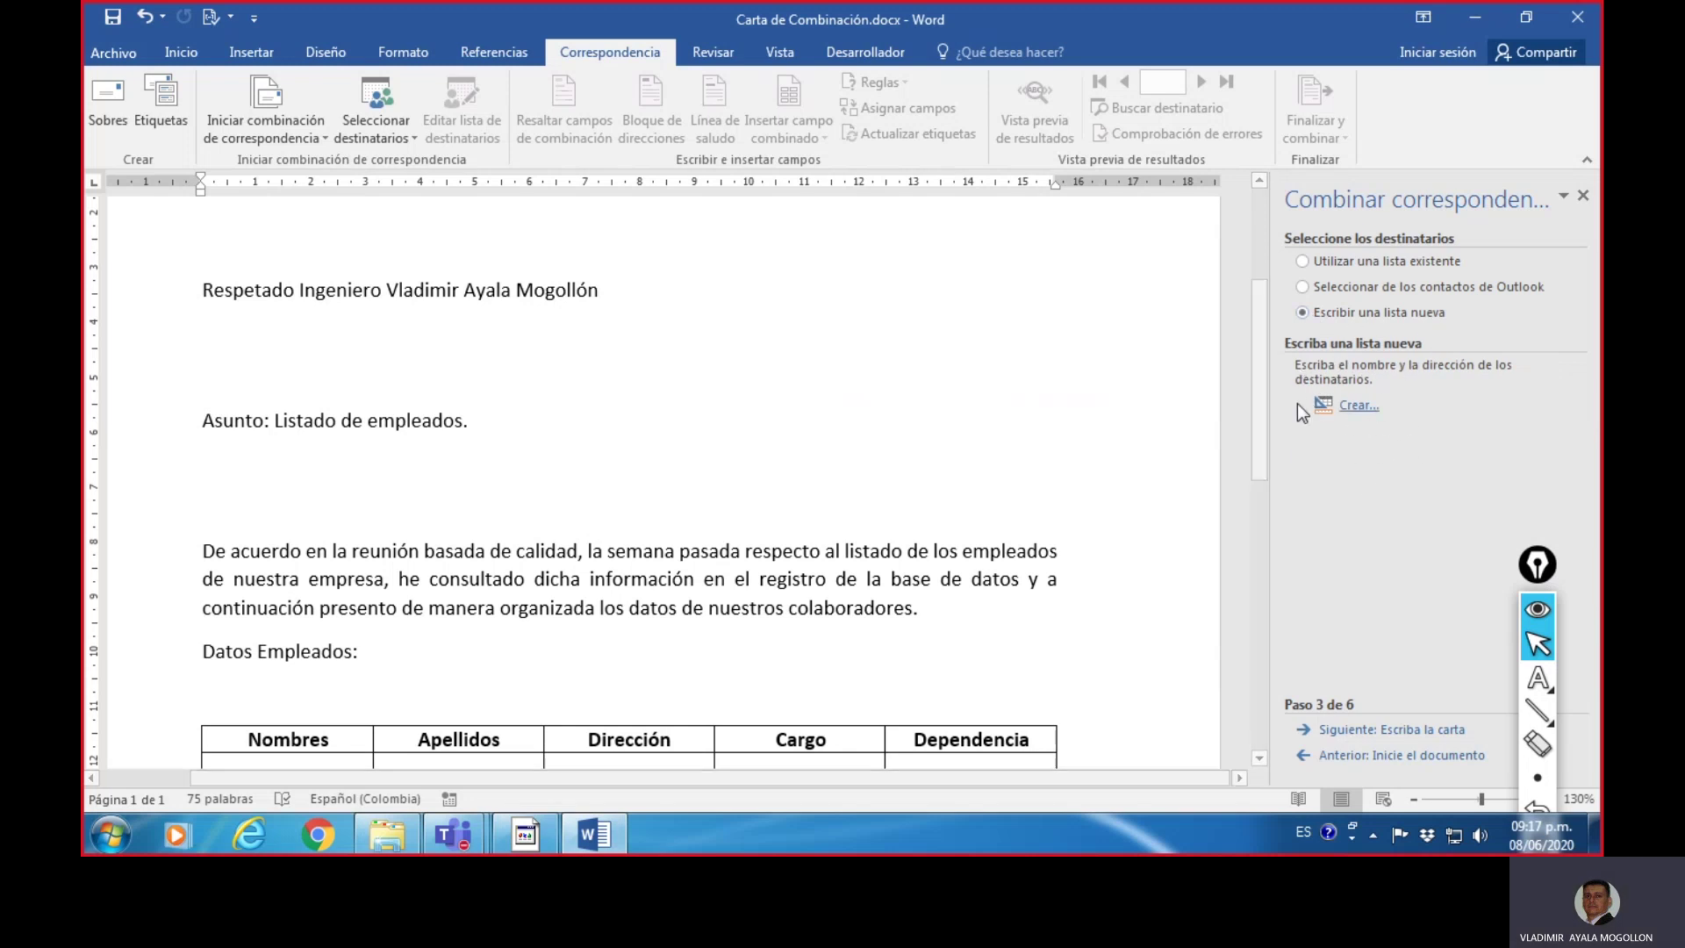
- Create the new address list, move it aside, and underline its empty entry row
{"action": "left_click", "coordinate": [1359, 409]}
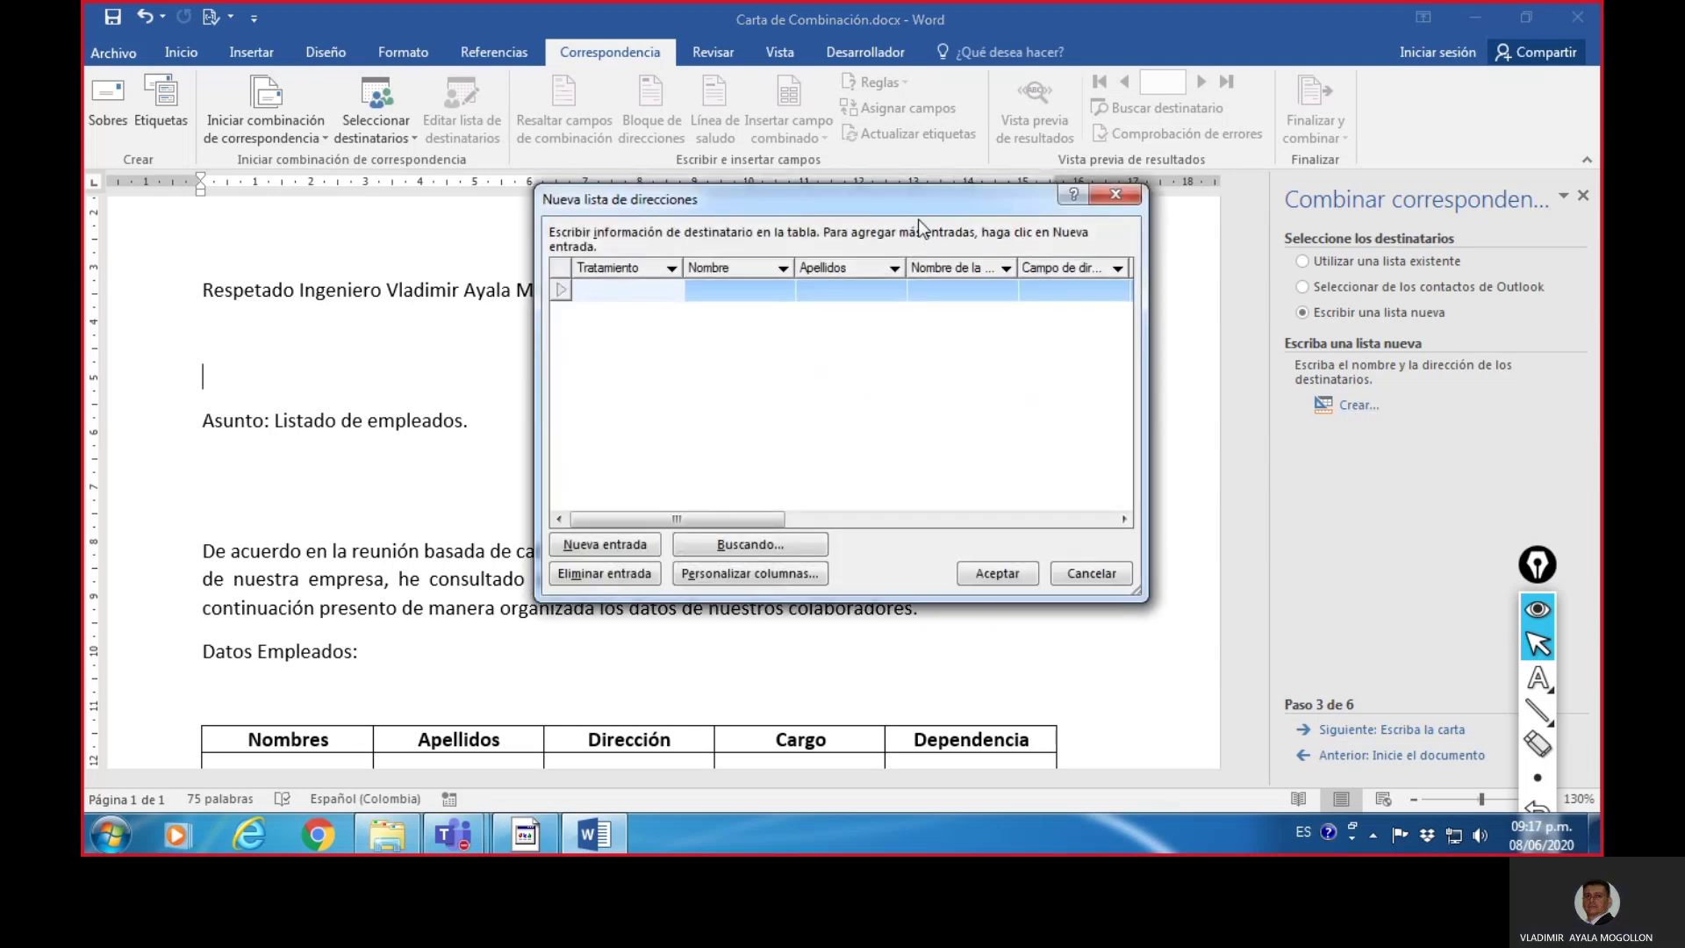
{"action": "left_click_drag", "start_coordinate": [925, 209], "coordinate": [1055, 177]}
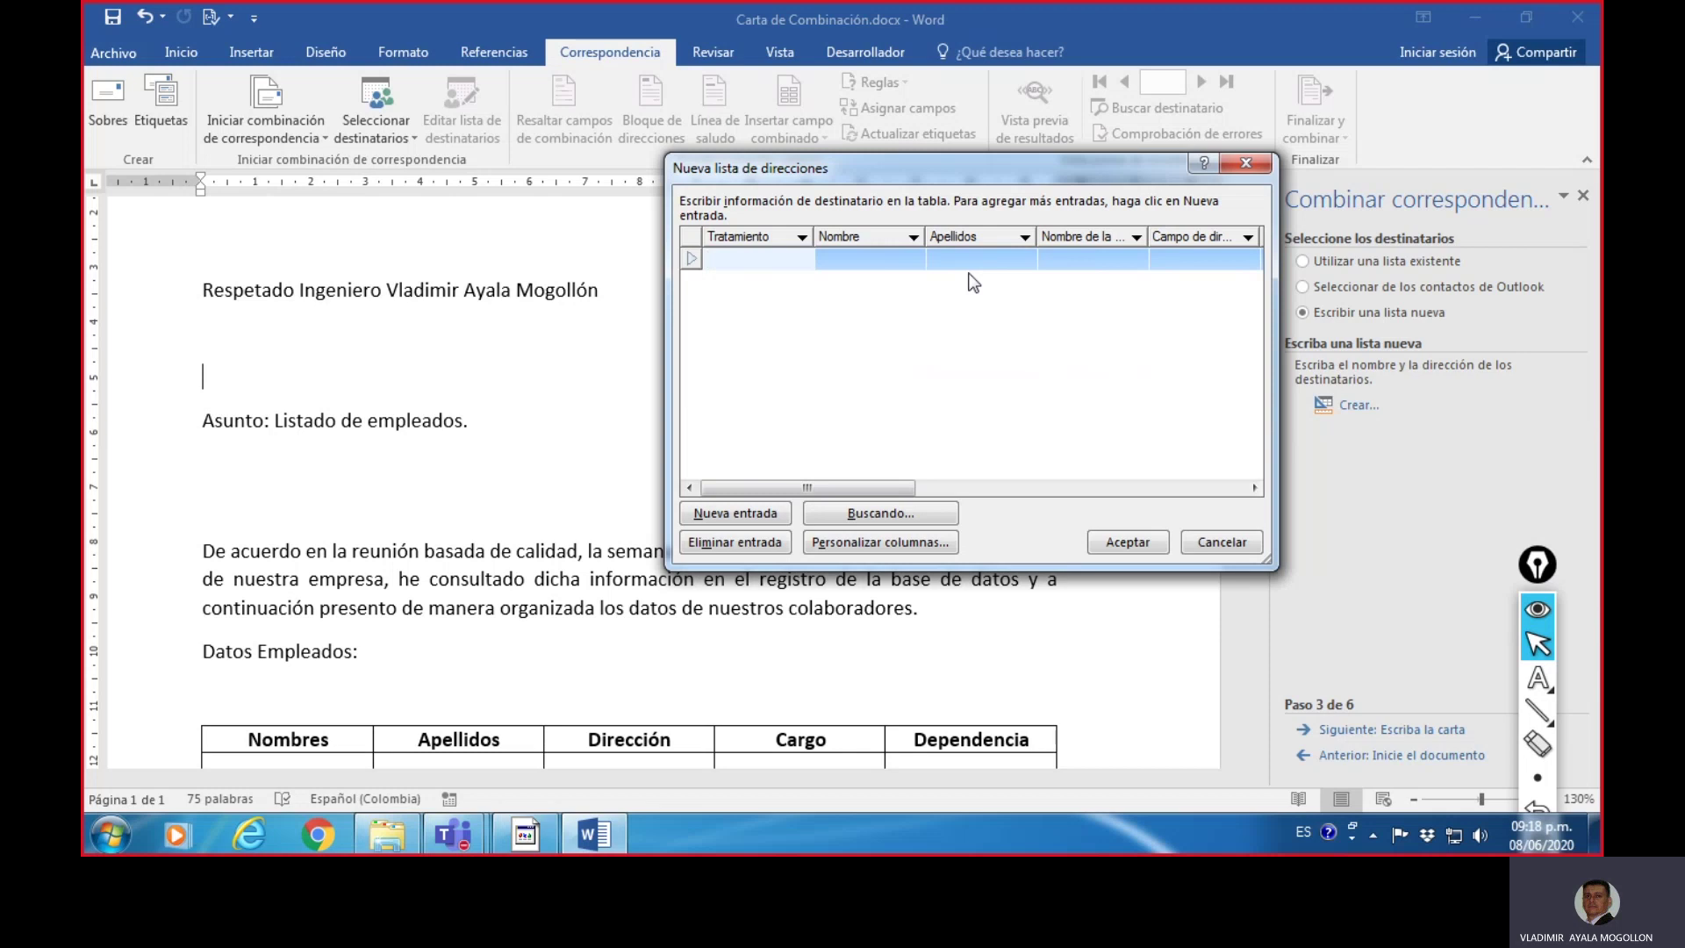
{"action": "left_click", "coordinate": [1541, 712]}
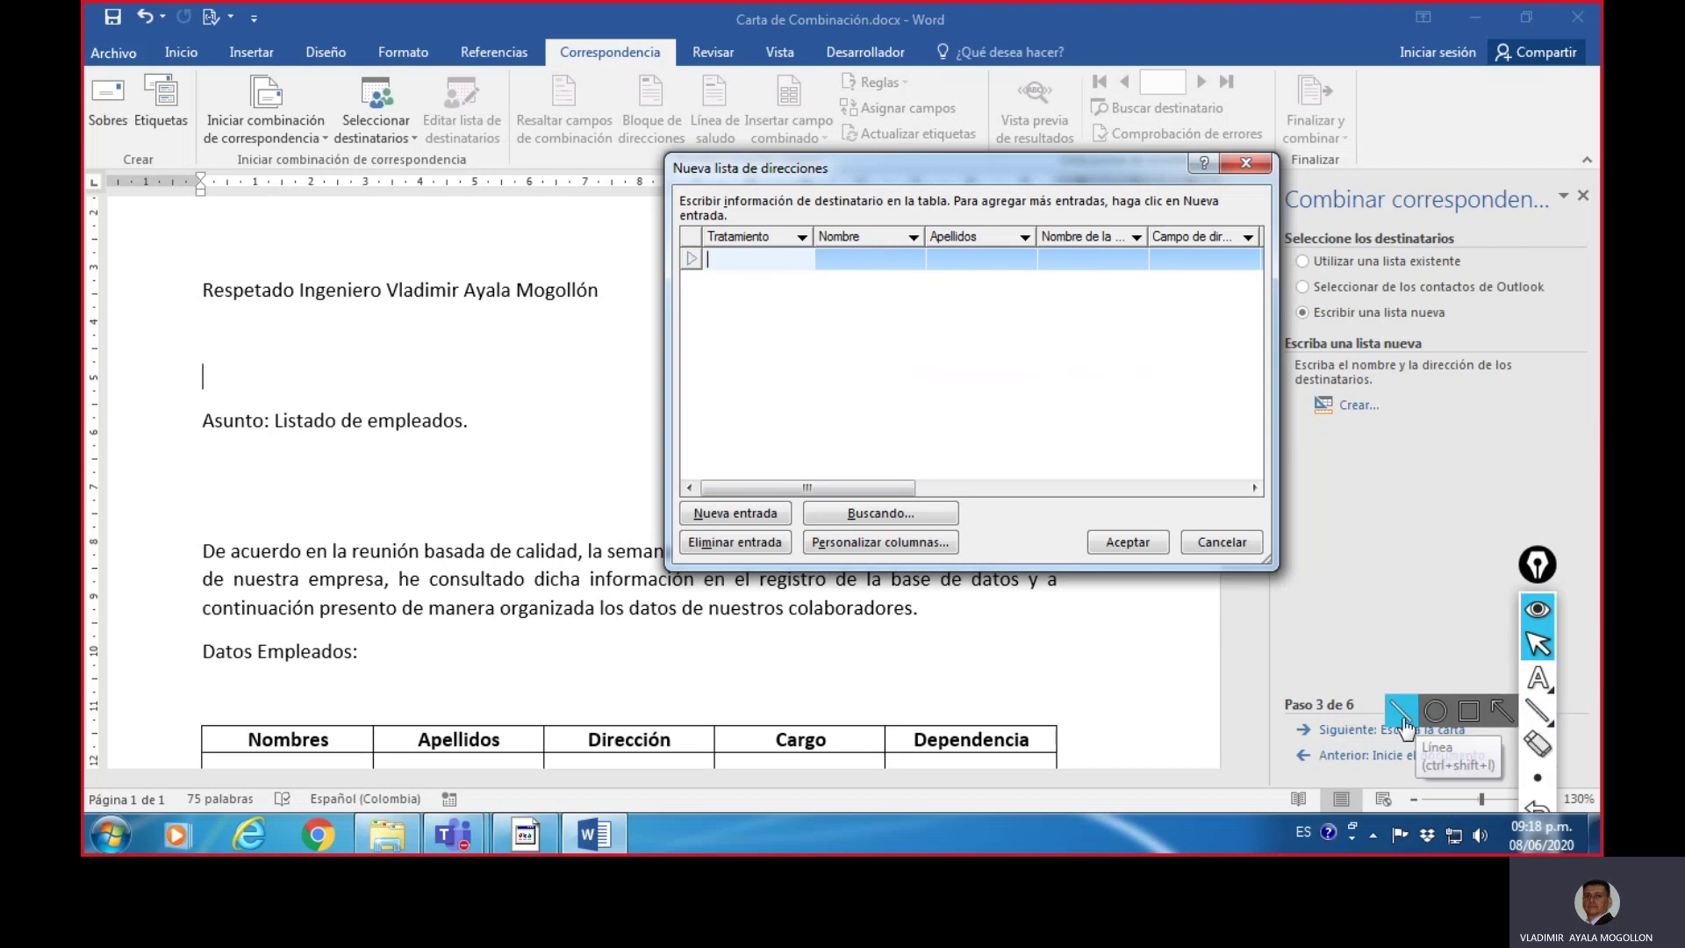
{"action": "left_click_drag", "start_coordinate": [727, 282], "coordinate": [1214, 277]}
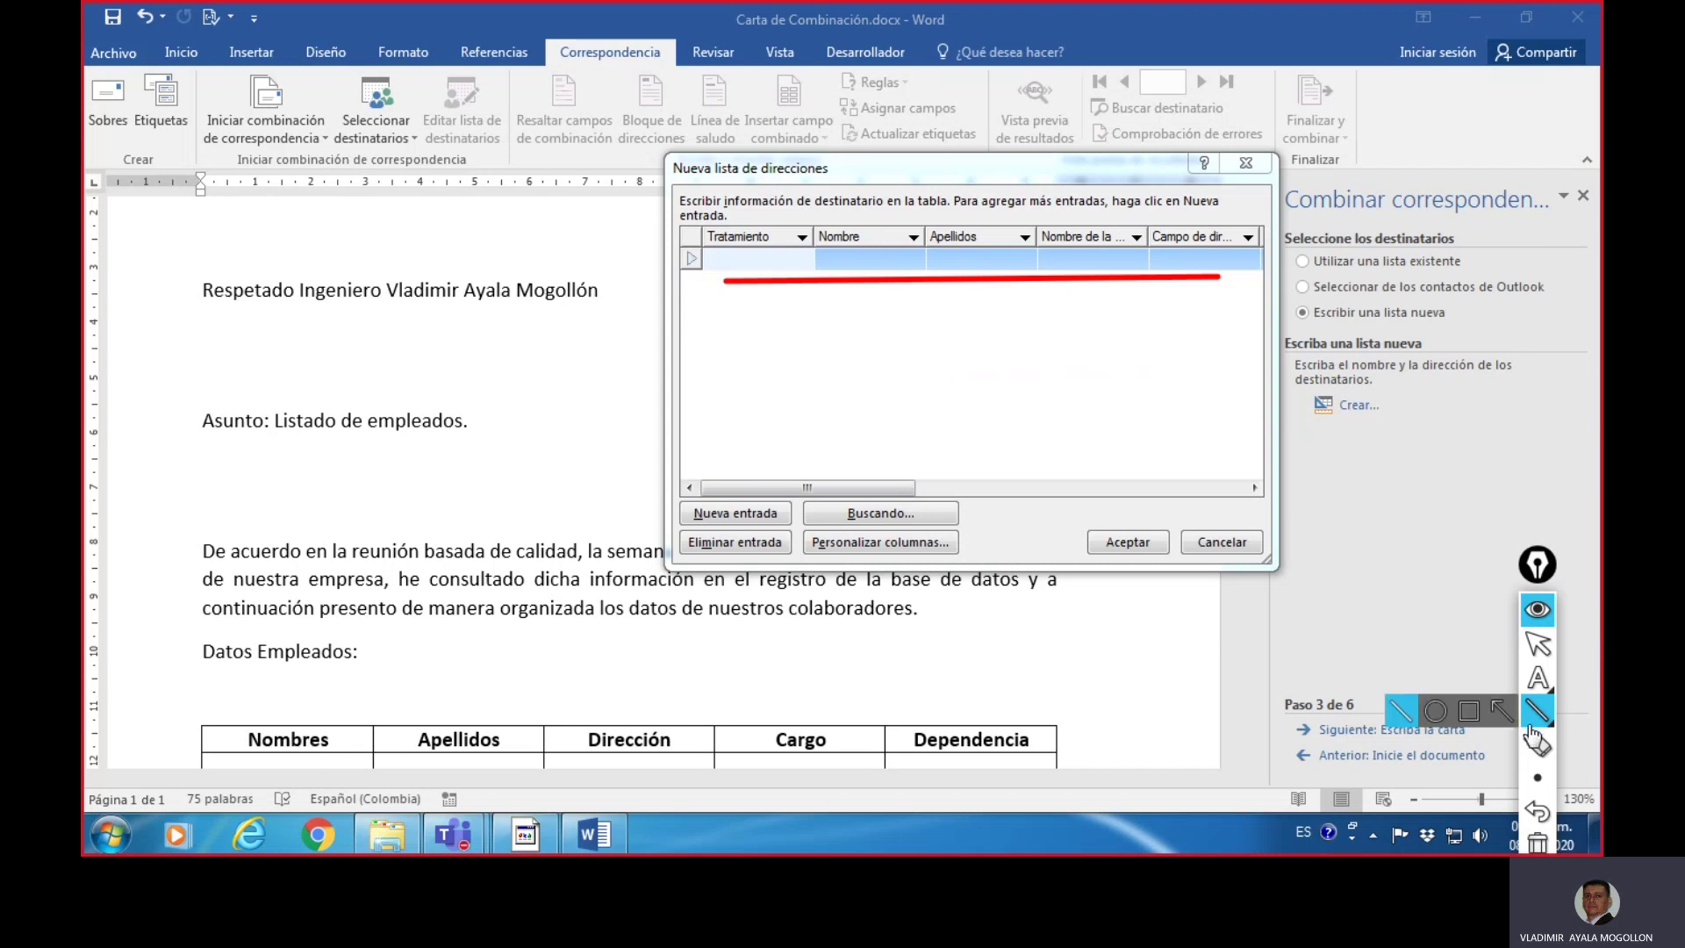
- Underline the Nombres heading in the letter's table, then open Personalizar columnas
{"action": "mouse_move", "coordinate": [1542, 724]}
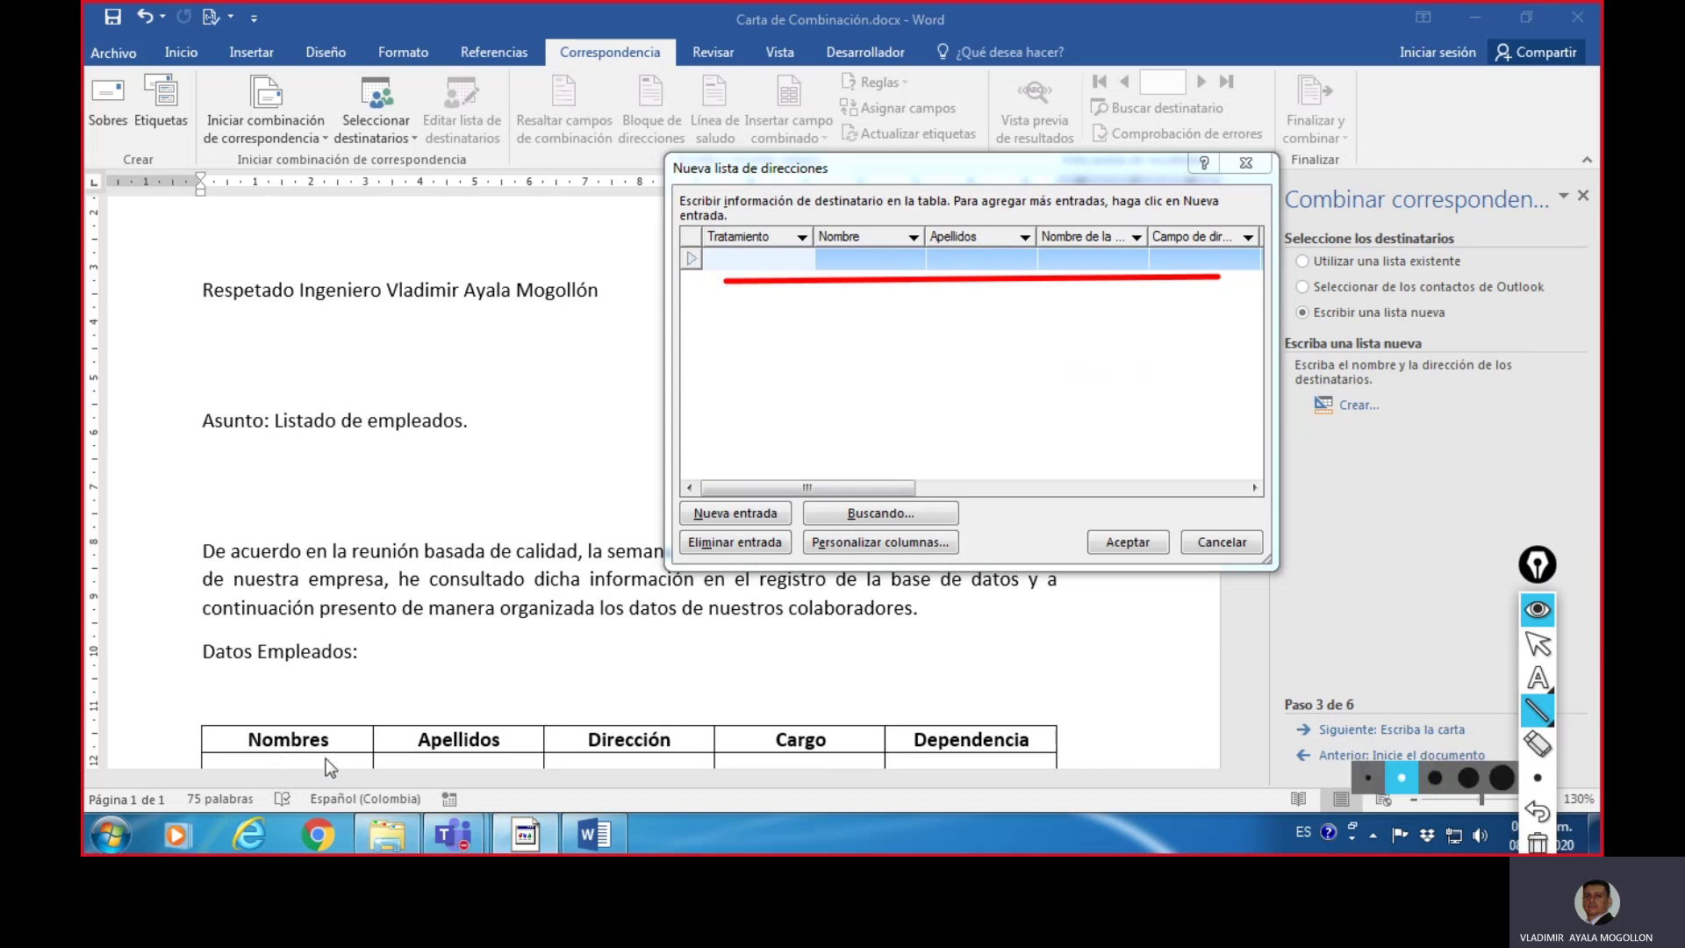
{"action": "left_click_drag", "start_coordinate": [239, 758], "coordinate": [1040, 759]}
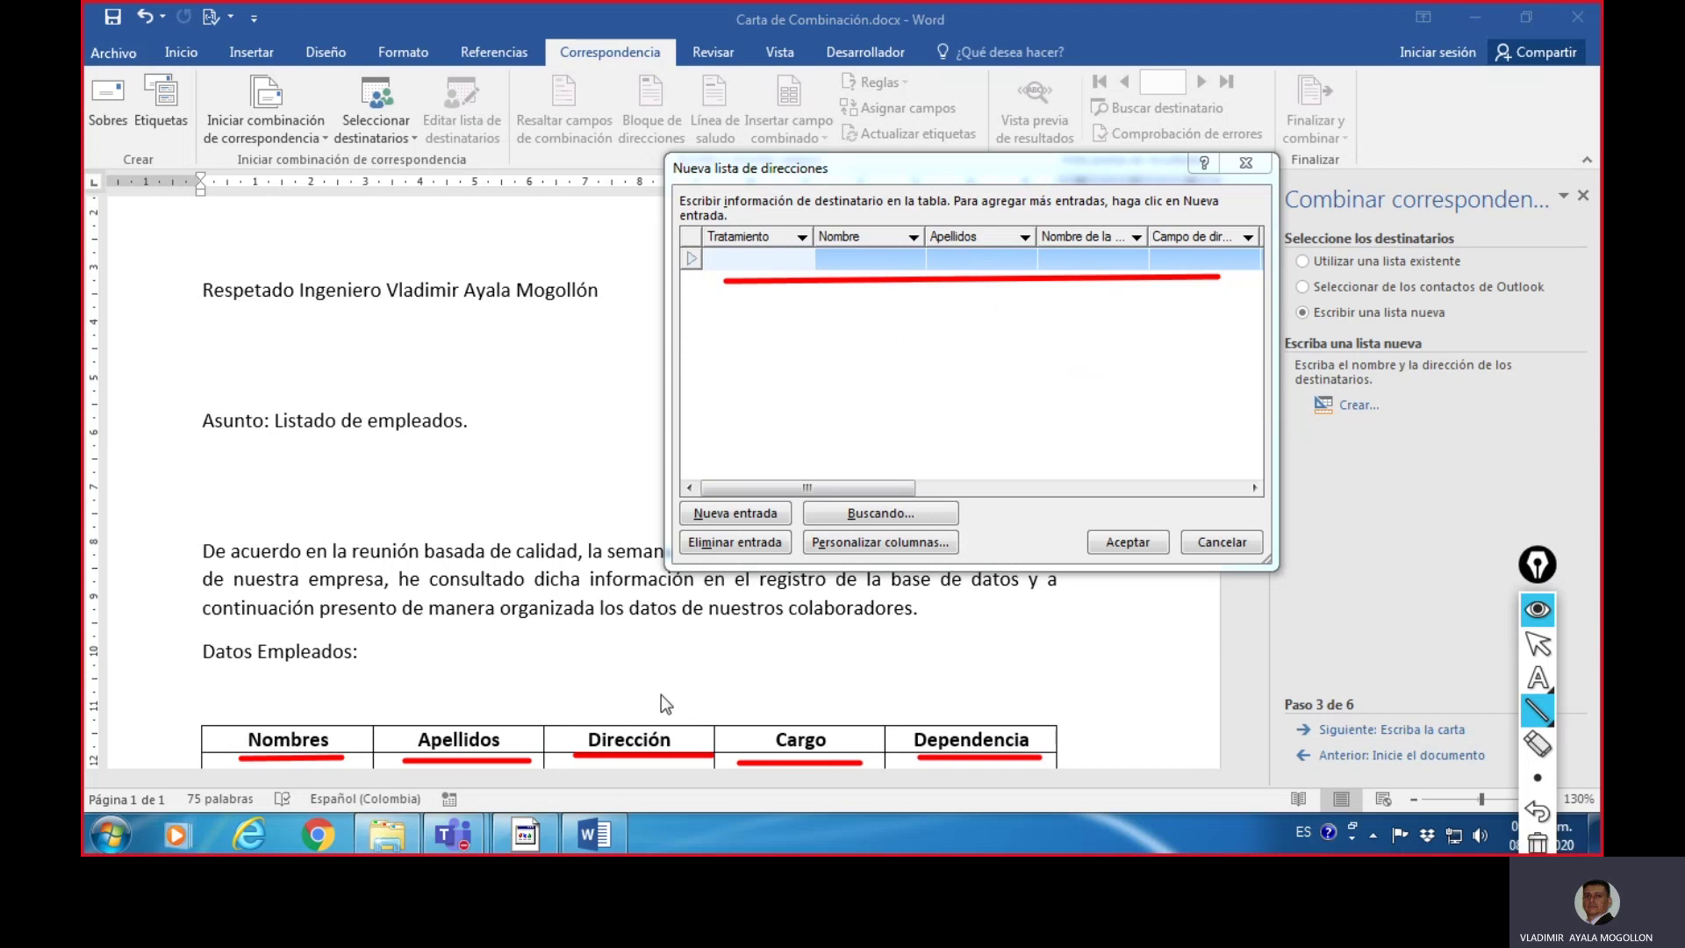
{"action": "left_click", "coordinate": [1538, 842]}
{"action": "left_click", "coordinate": [1538, 643]}
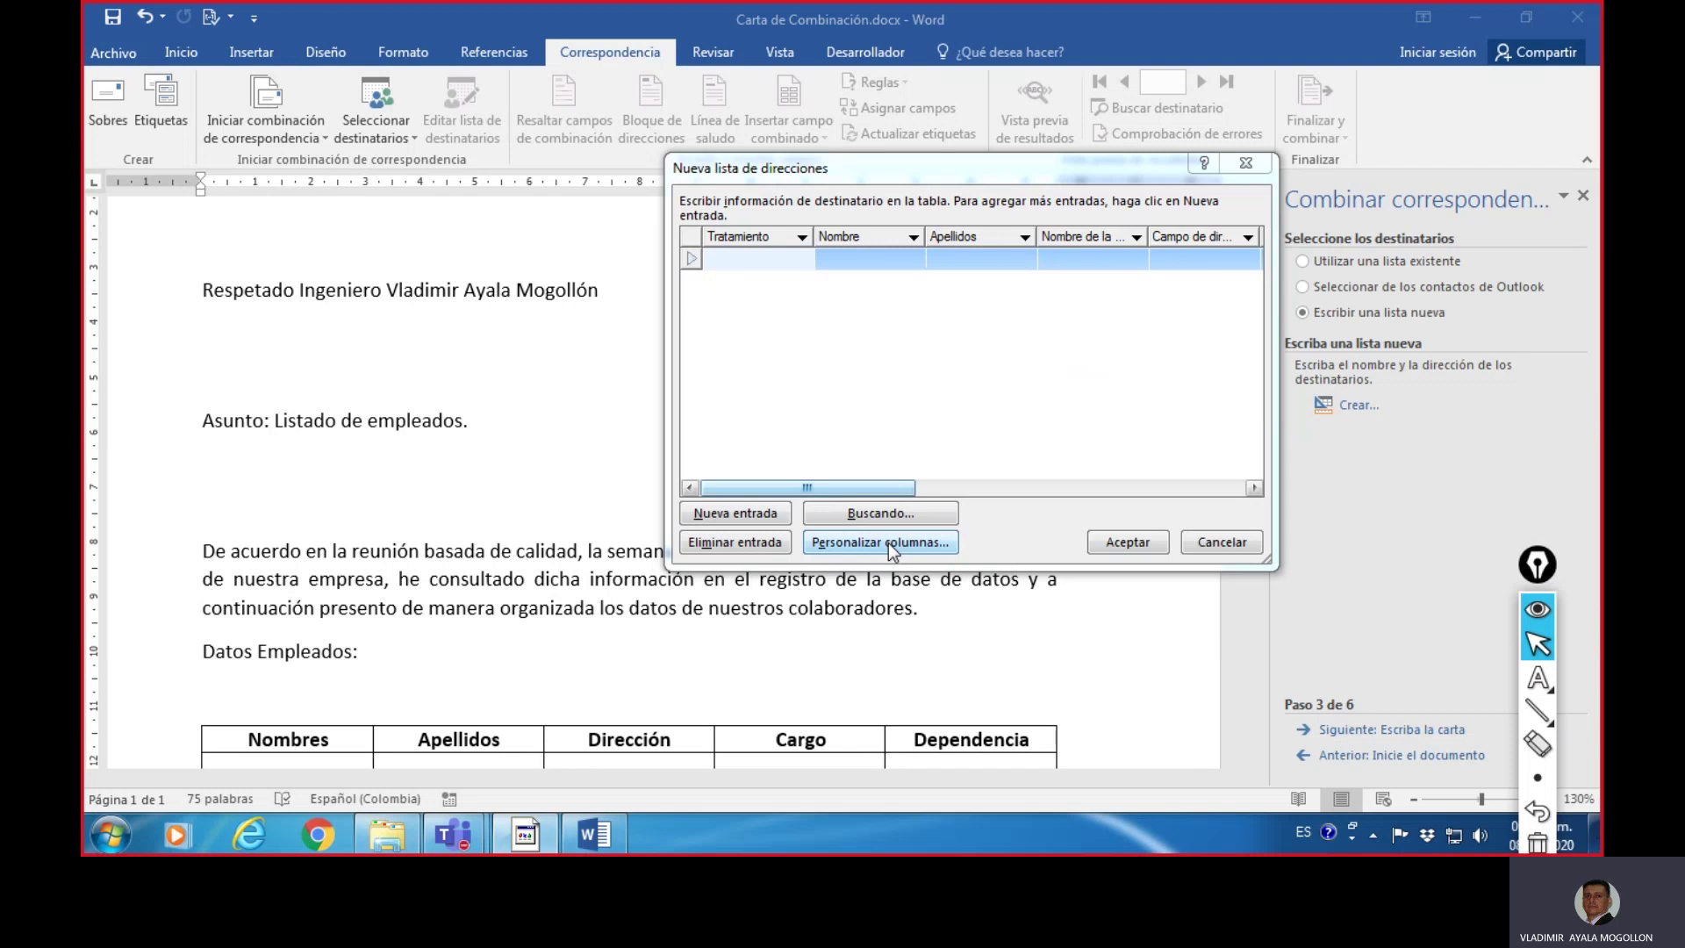
{"action": "left_click", "coordinate": [888, 542]}
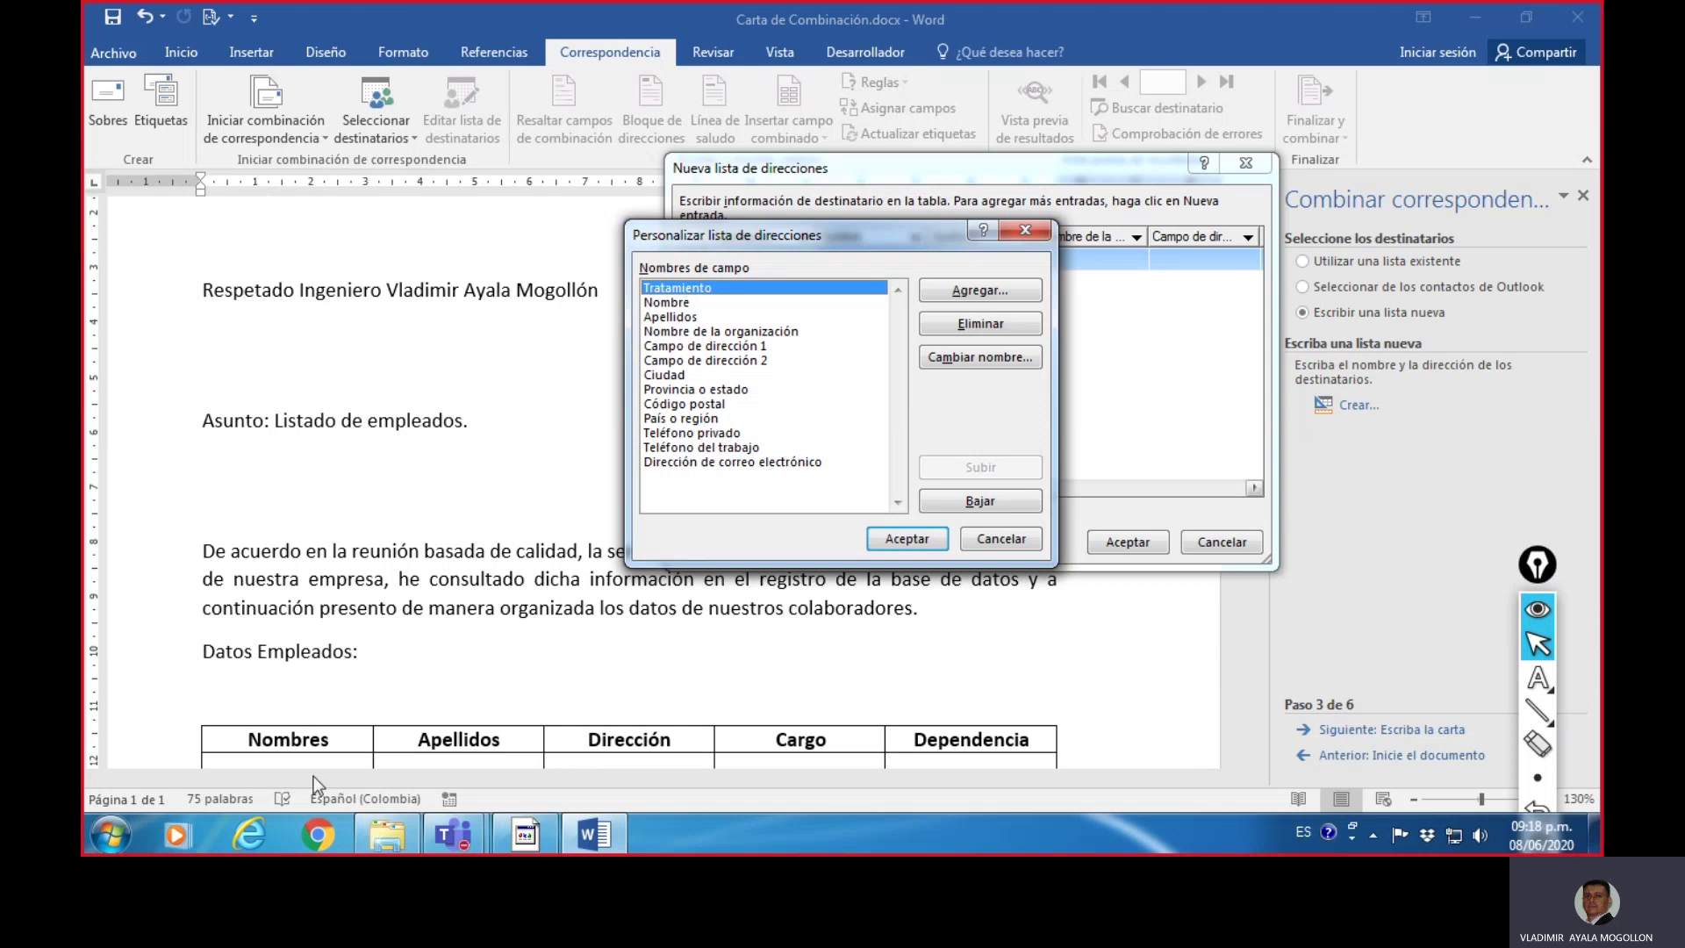
- Rename the Nombre field to Nombres by appending an 's'
{"action": "left_click", "coordinate": [688, 304]}
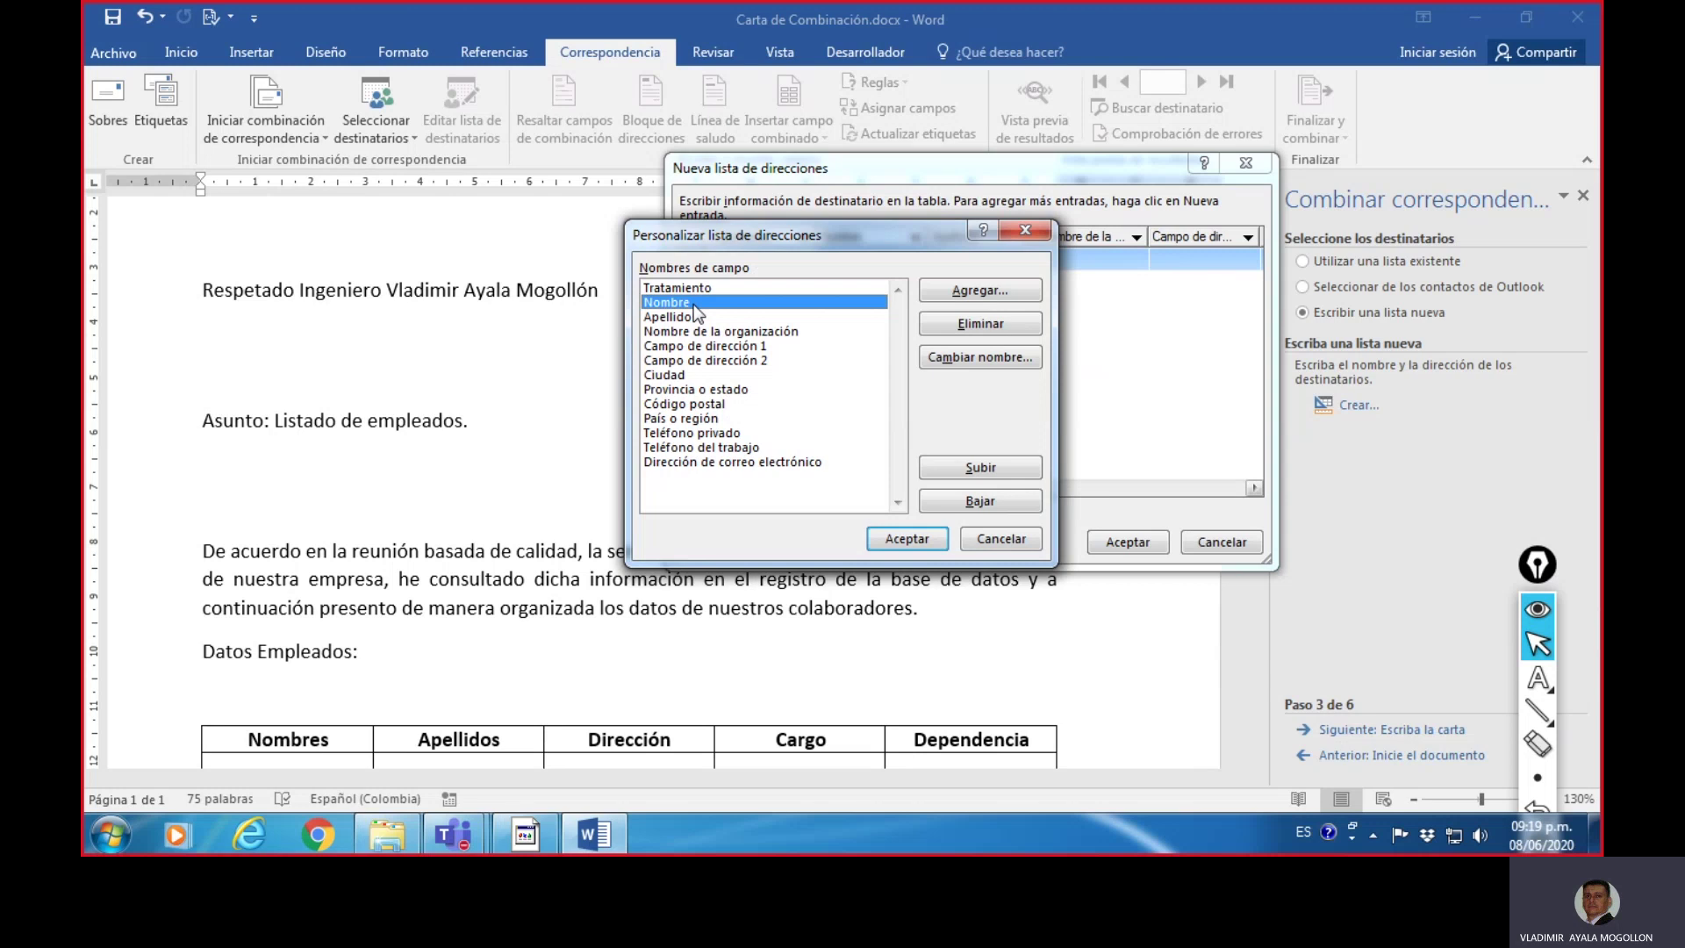
{"action": "left_click", "coordinate": [997, 358]}
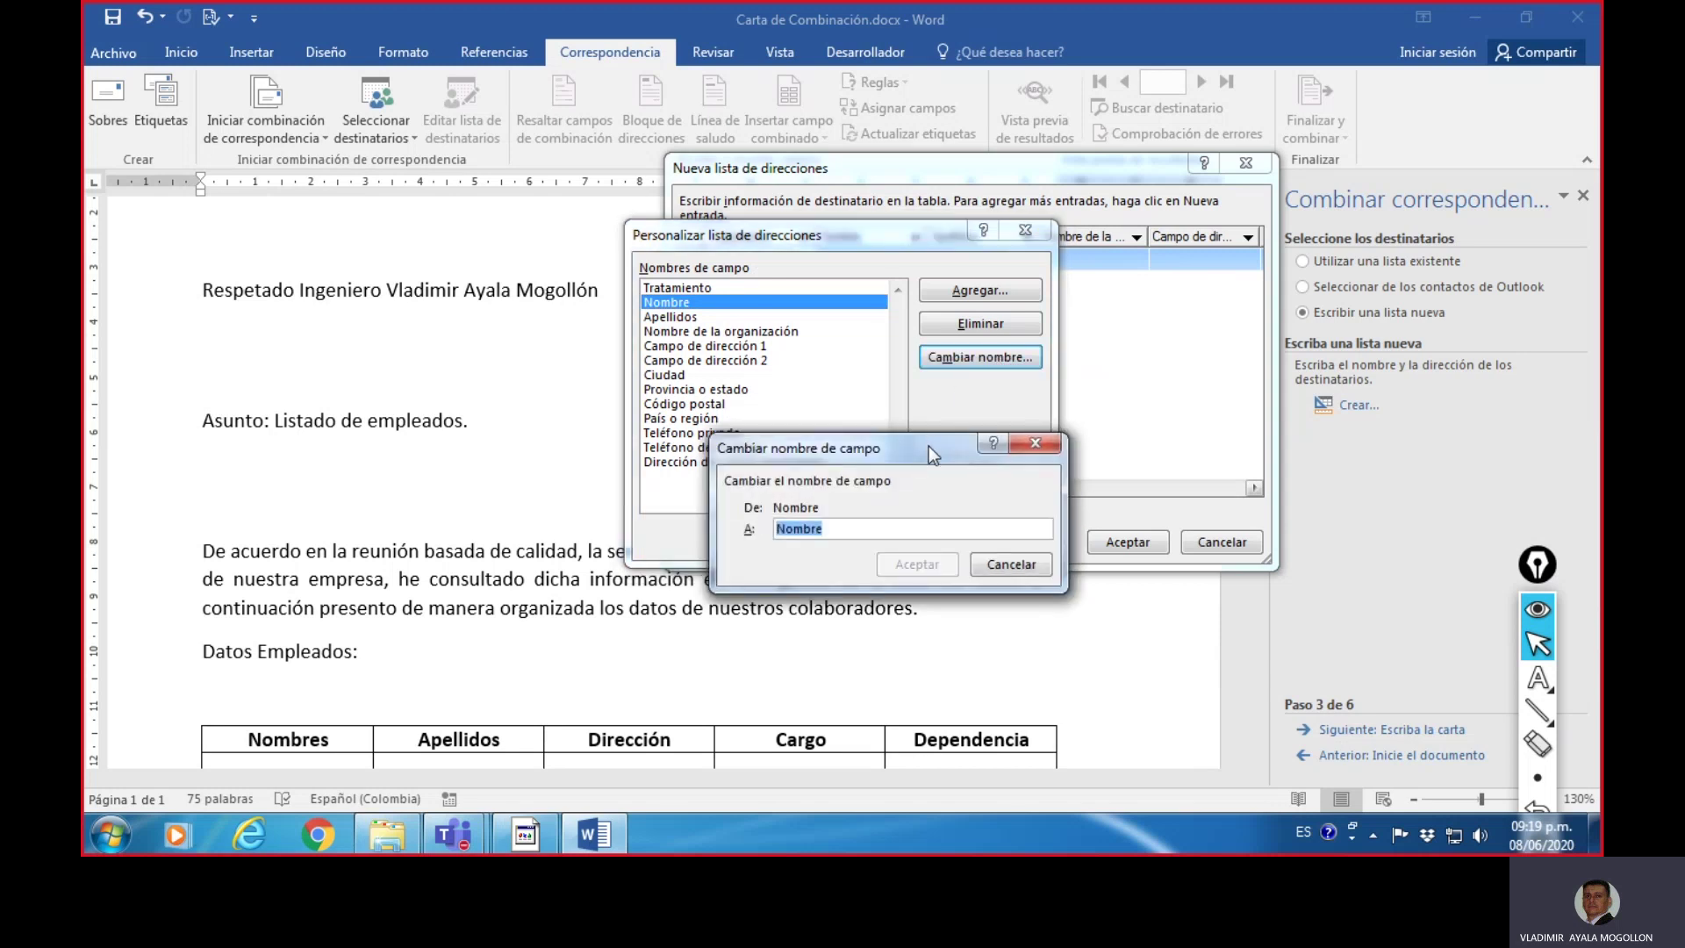
{"action": "left_click_drag", "start_coordinate": [929, 446], "coordinate": [1287, 307]}
{"action": "left_click", "coordinate": [1190, 395]}
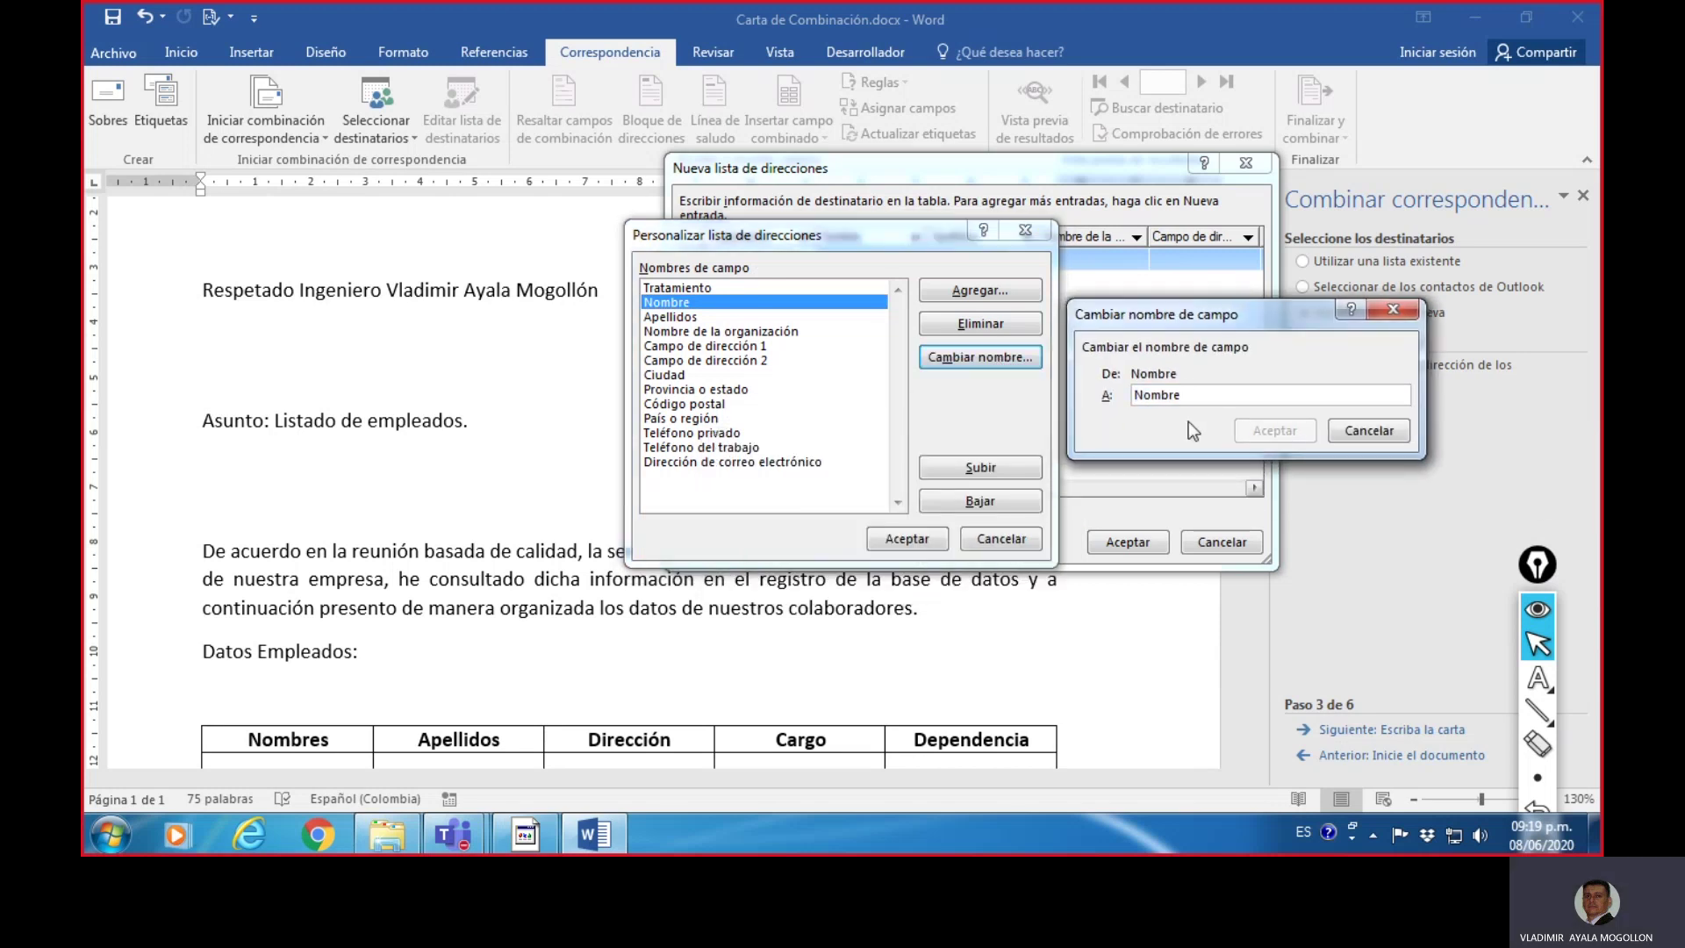
{"action": "type", "text": "s"}
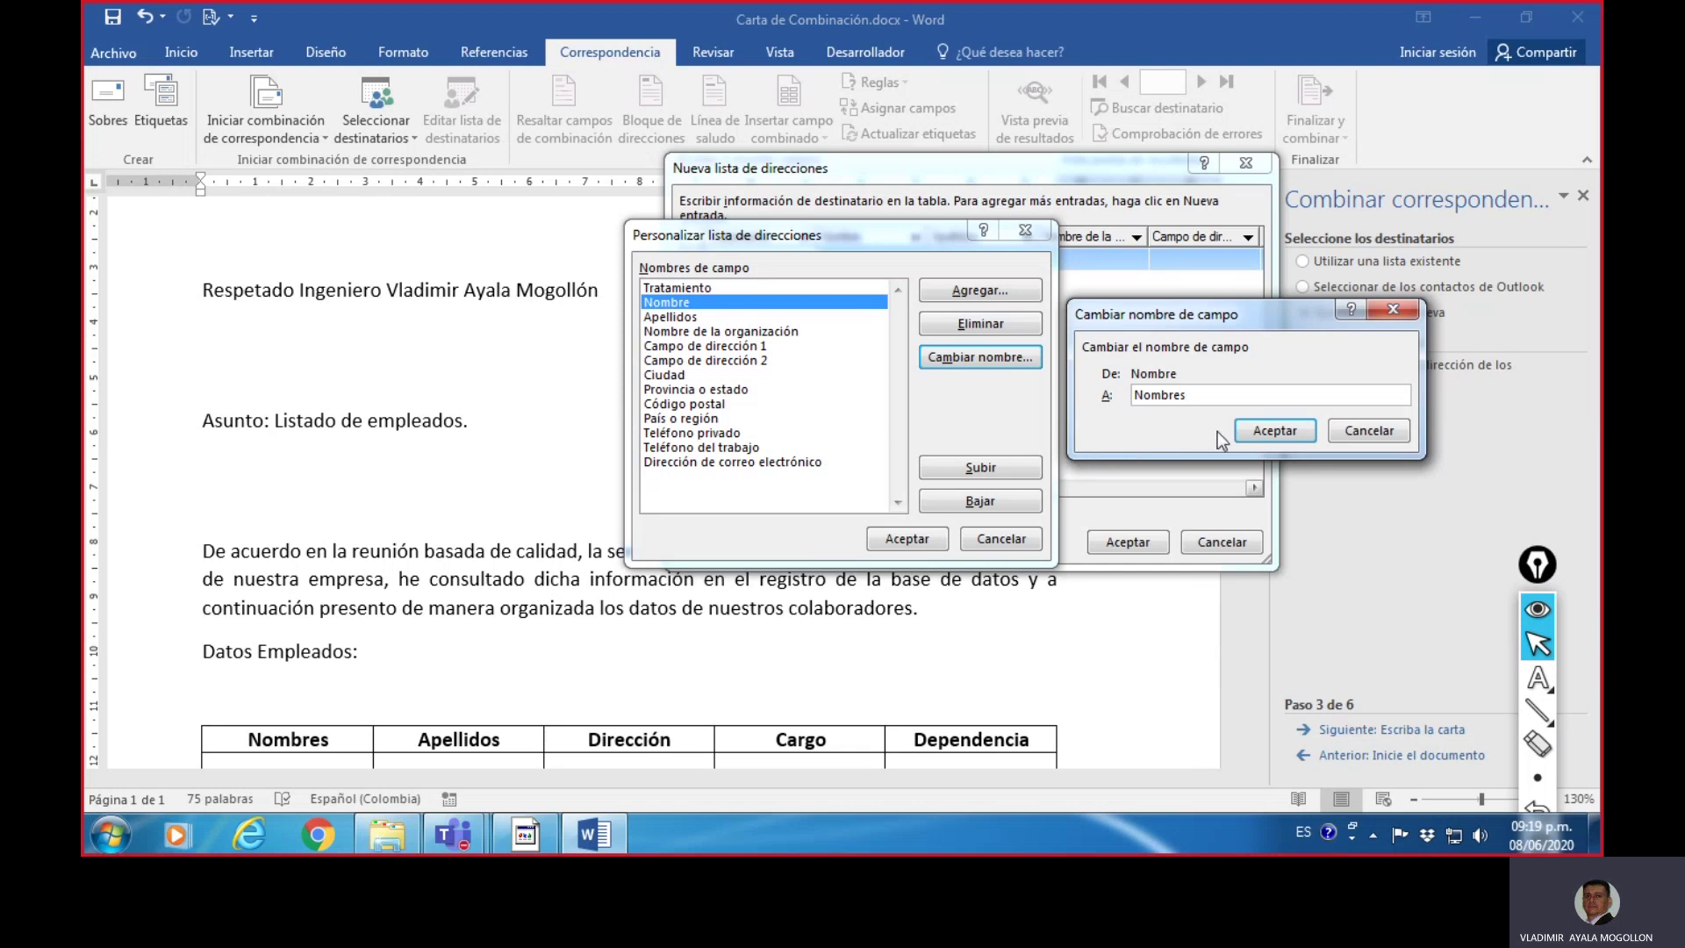
{"action": "left_click", "coordinate": [1269, 436]}
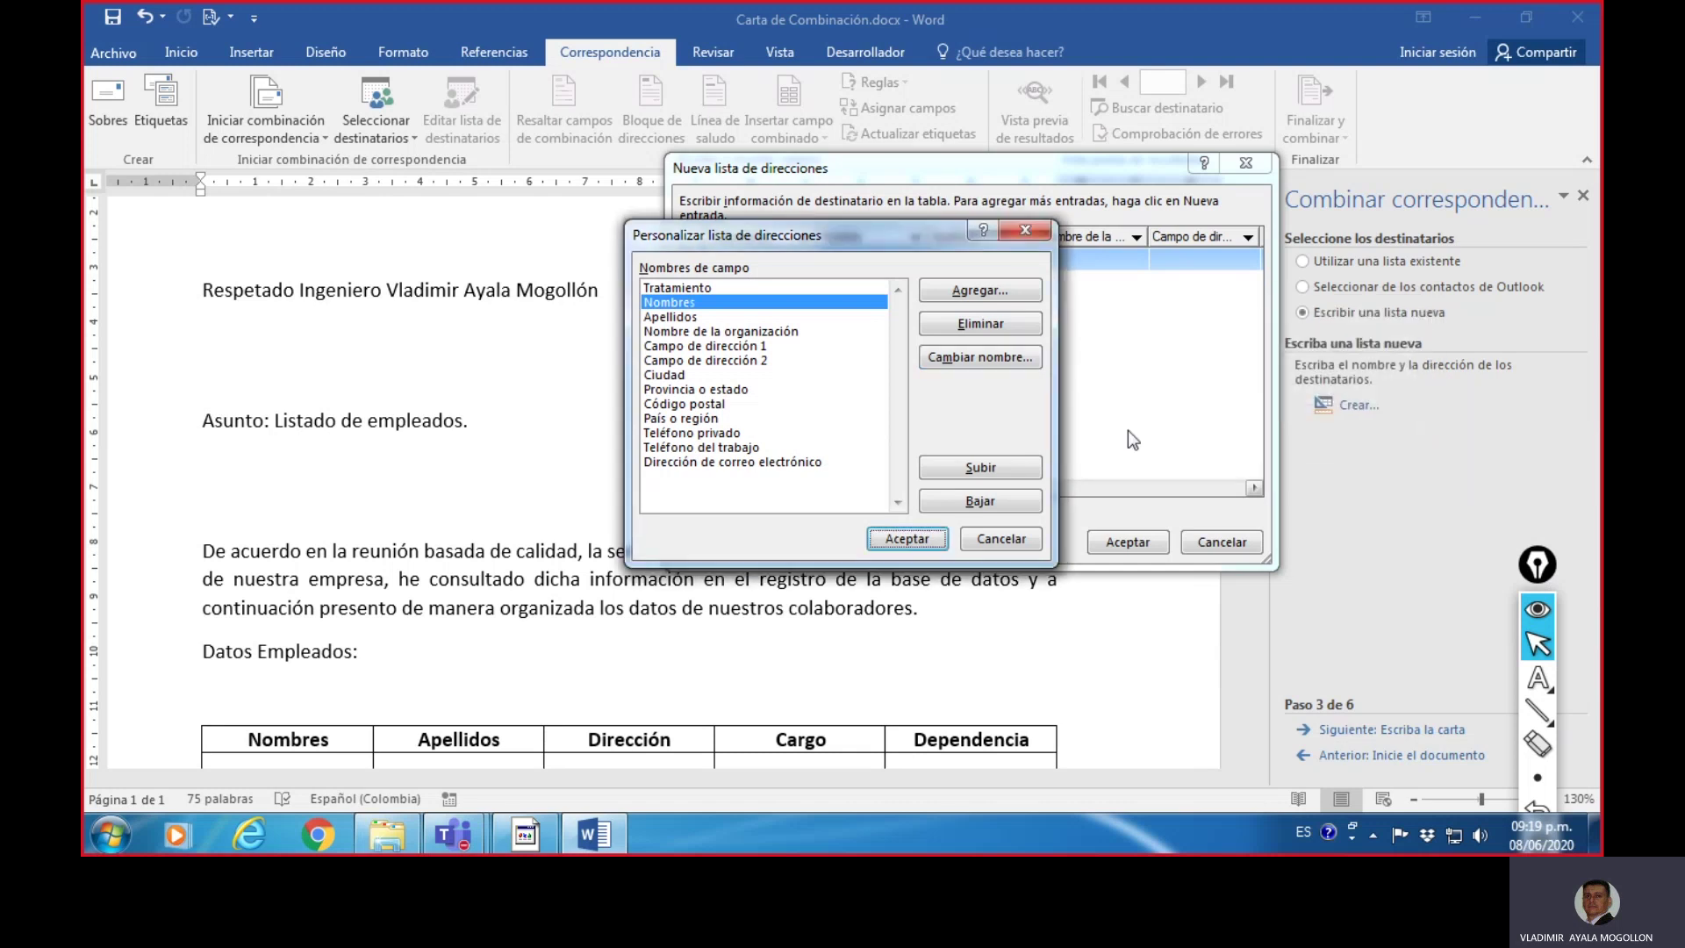
- Delete the Tratamiento and e-mail address fields
{"action": "left_click", "coordinate": [745, 292]}
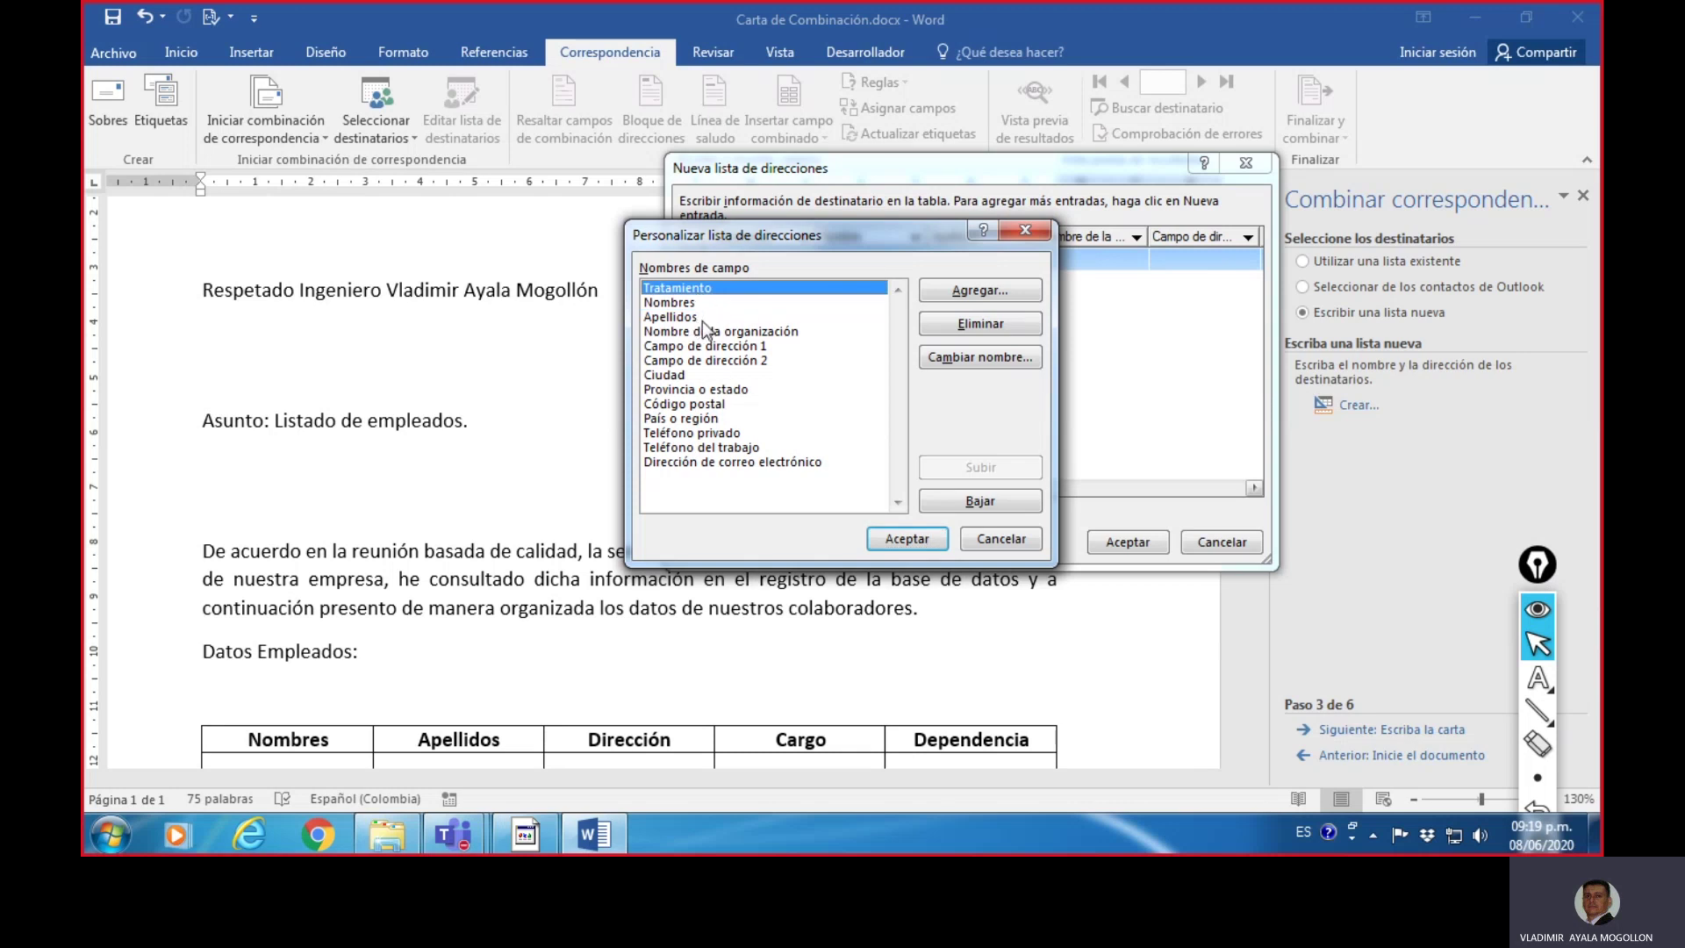
{"action": "left_click", "coordinate": [987, 330]}
{"action": "left_click", "coordinate": [806, 476]}
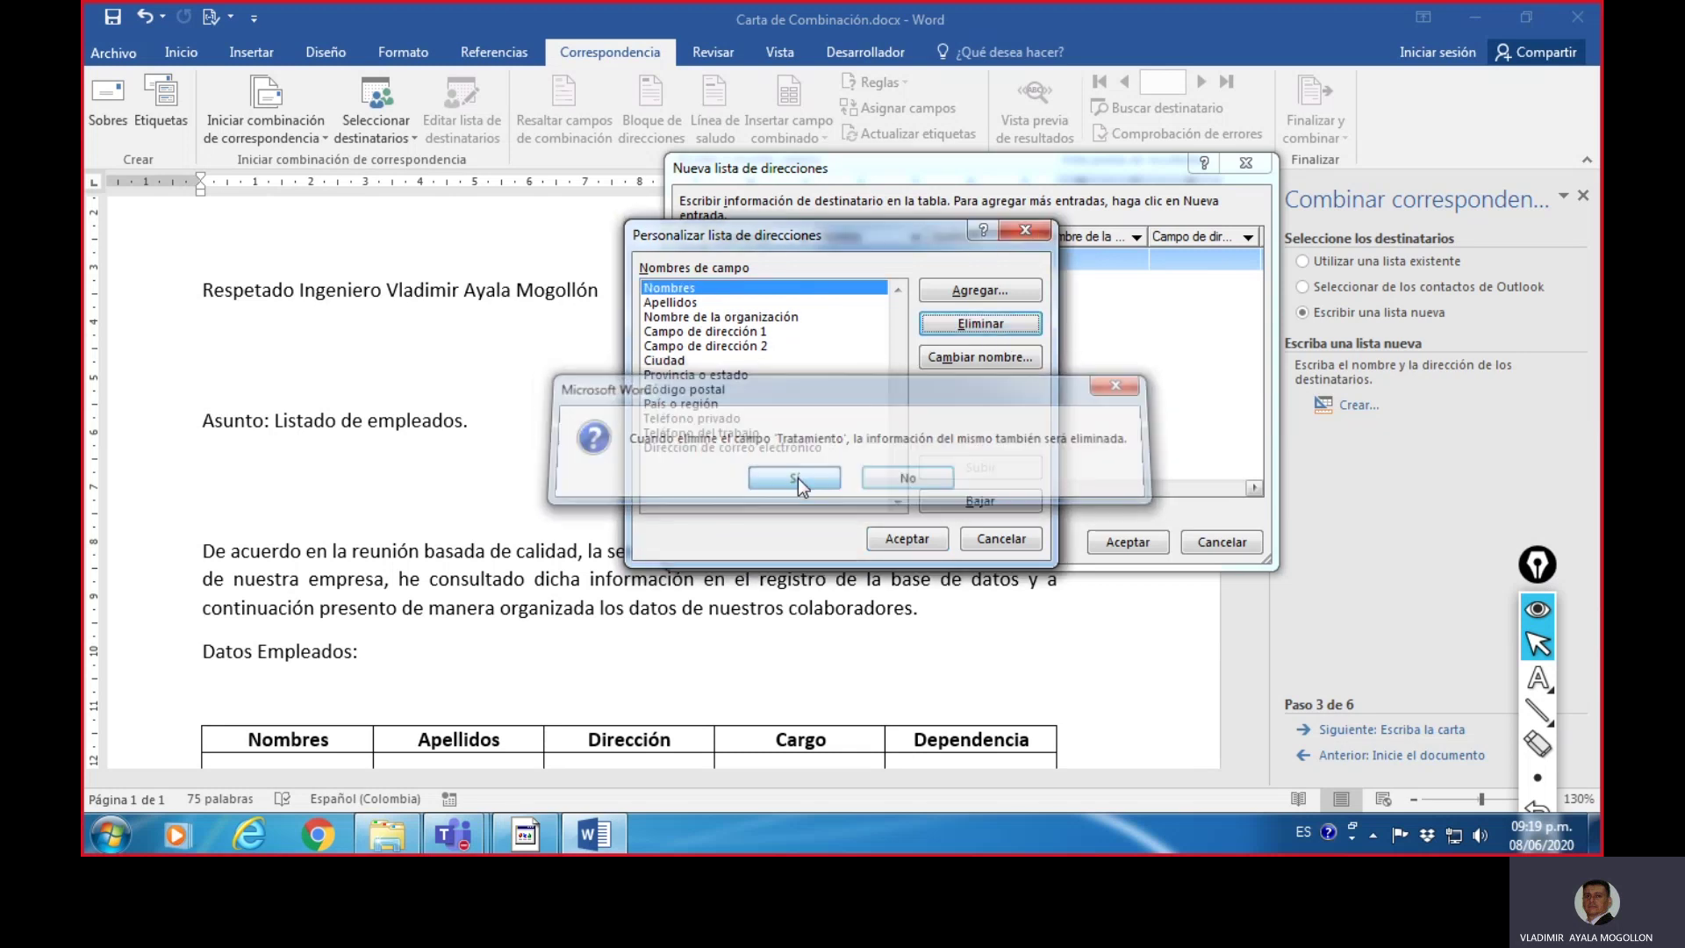
{"action": "left_click", "coordinate": [772, 448]}
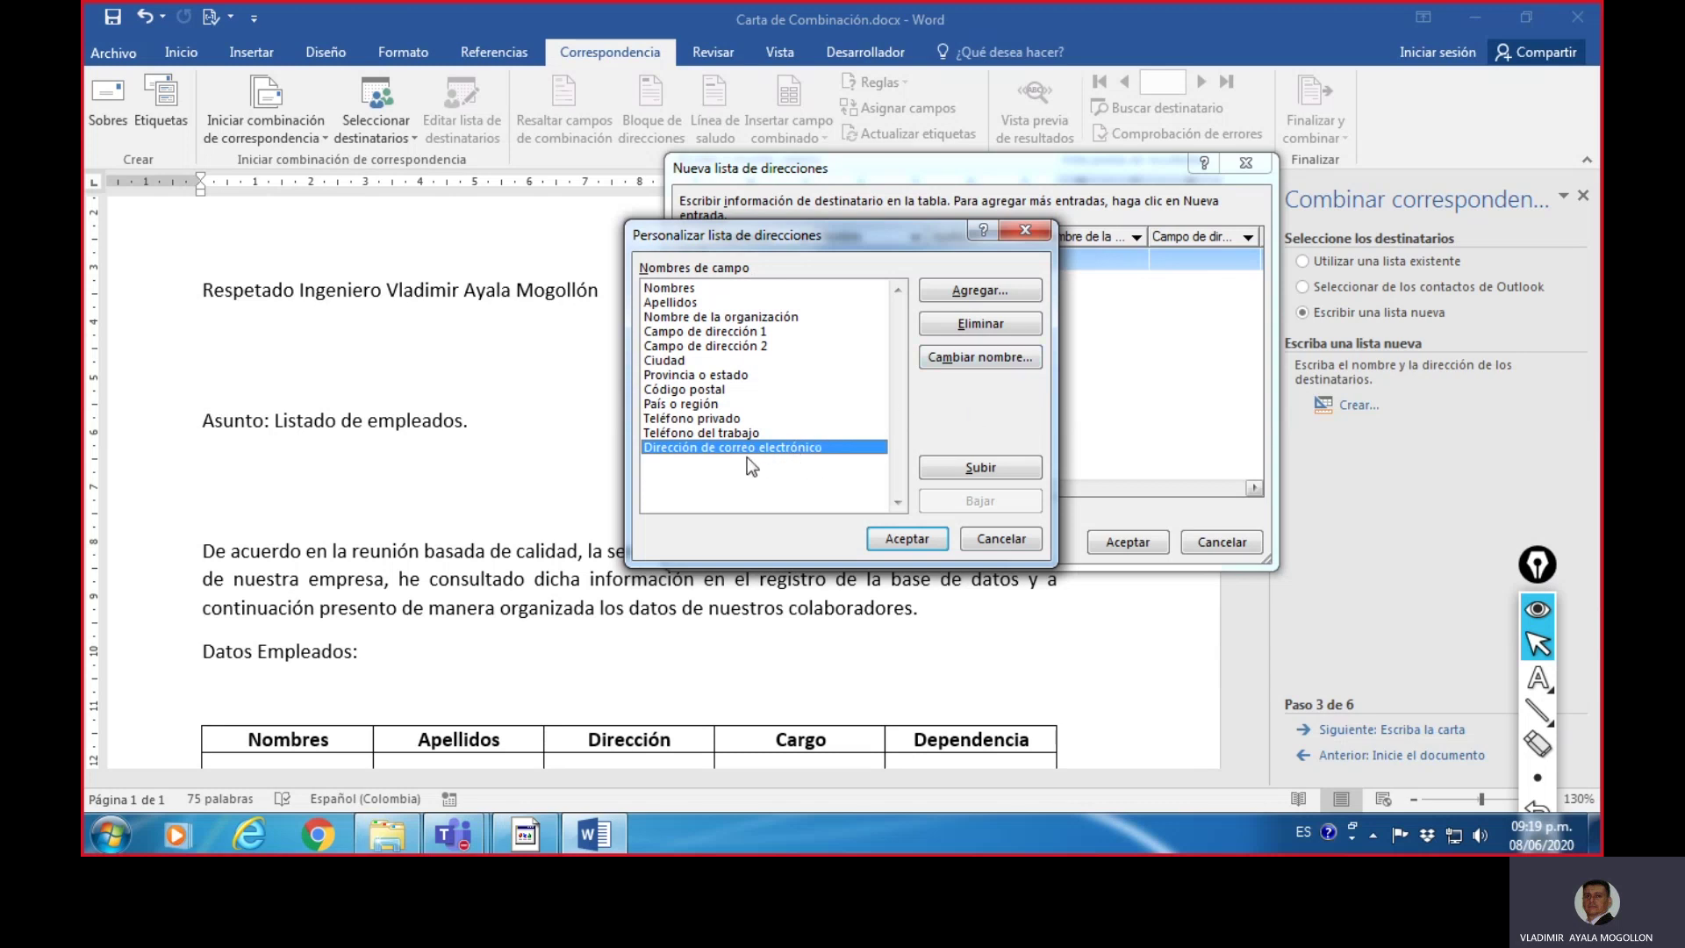
{"action": "left_click", "coordinate": [998, 329]}
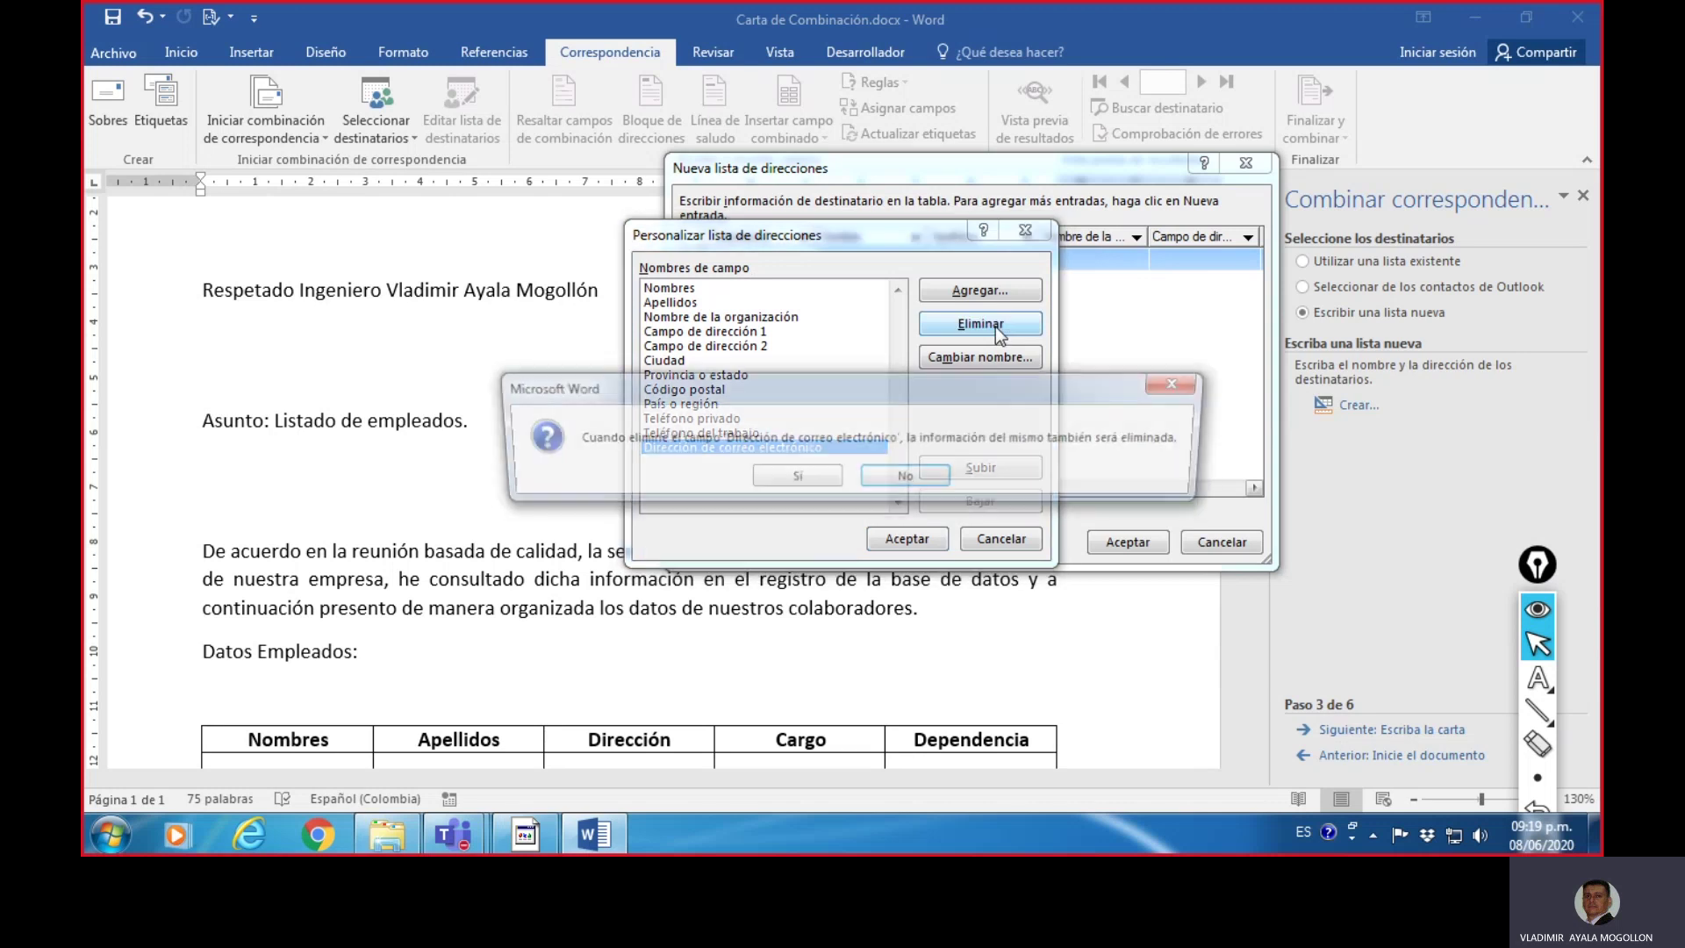
{"action": "left_click", "coordinate": [802, 481]}
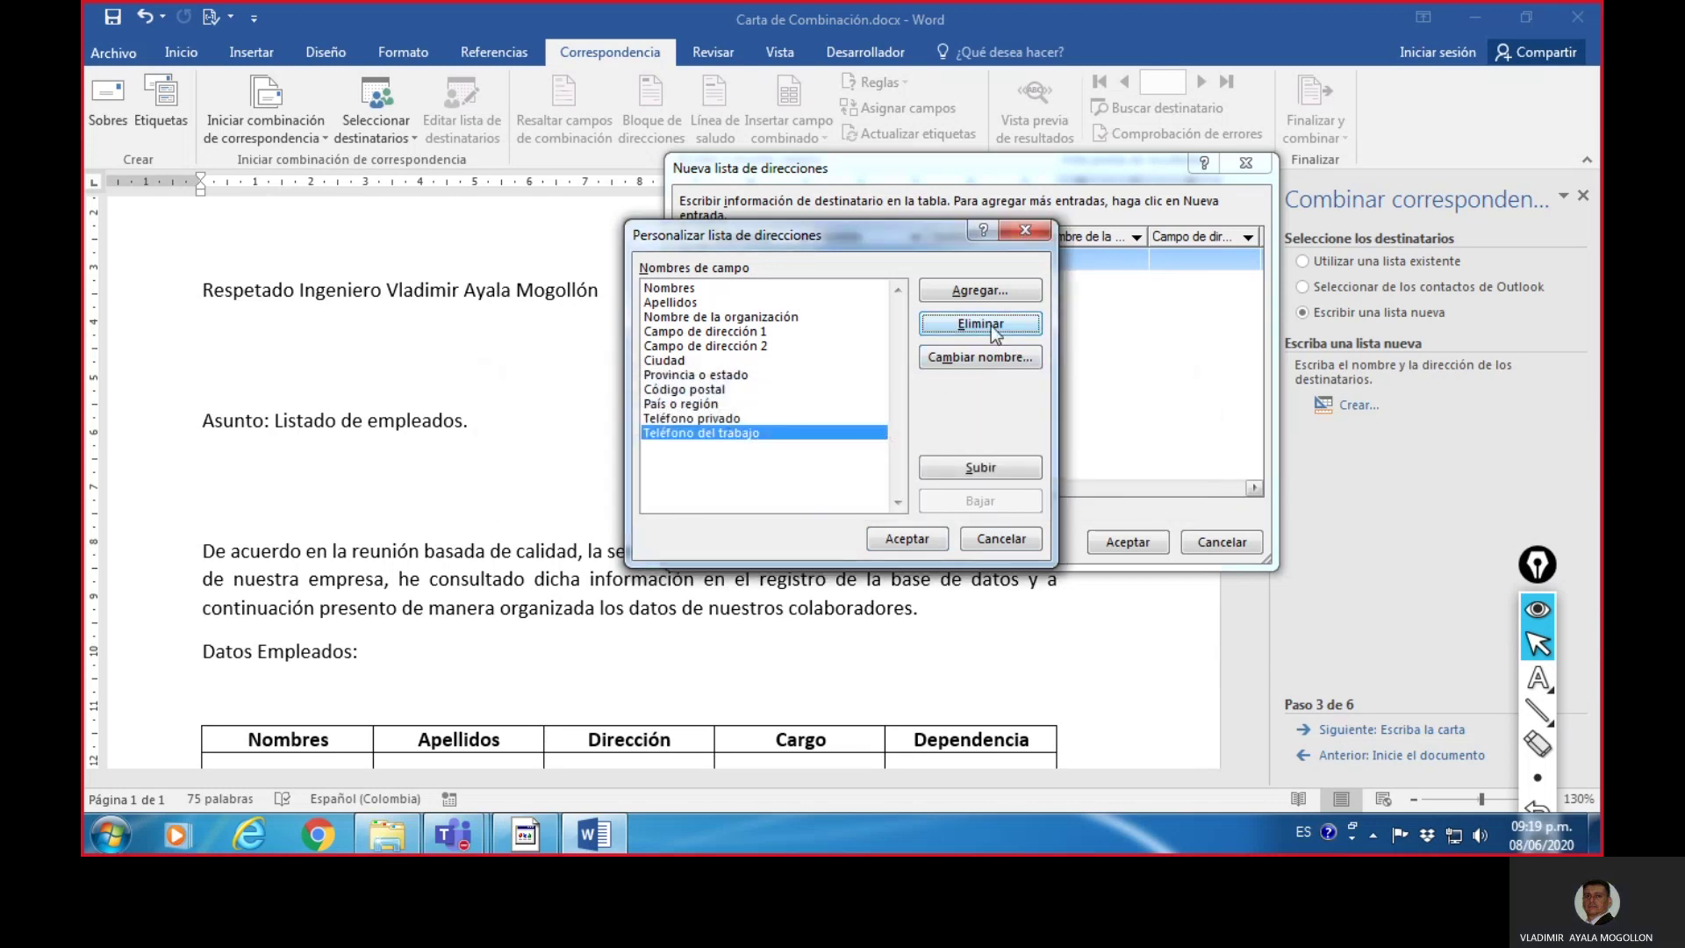
- Delete Teléfono del trabajo, Teléfono privado, País o región and Código postal
{"action": "left_click", "coordinate": [992, 325]}
{"action": "left_click", "coordinate": [798, 478]}
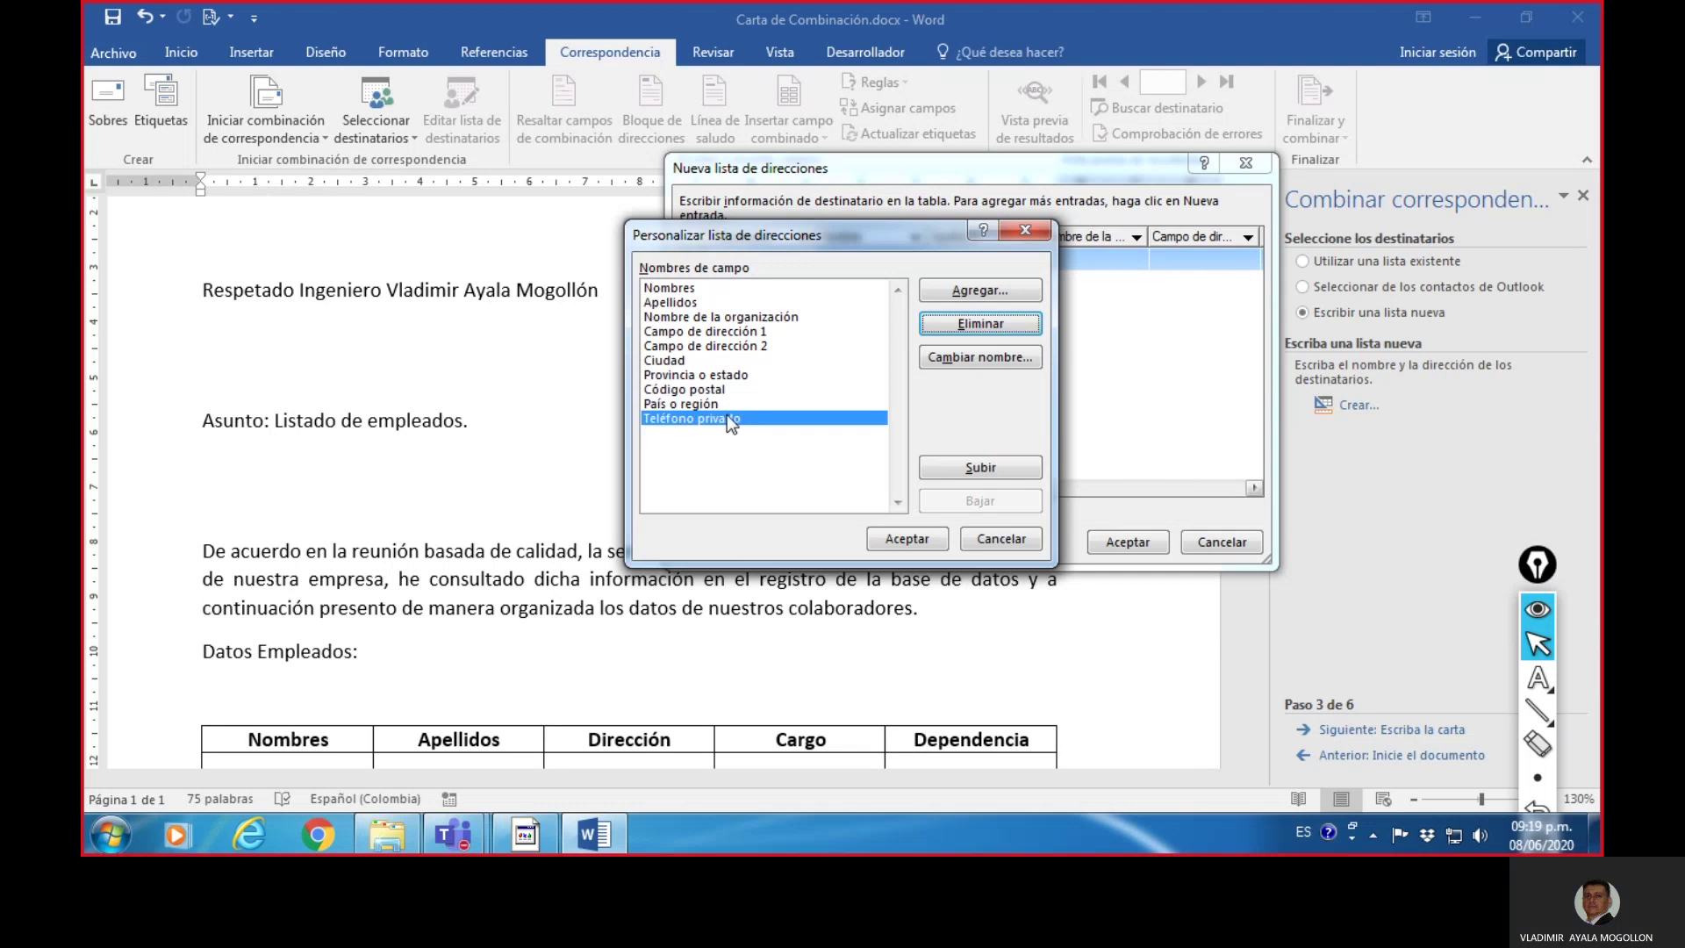
{"action": "left_click", "coordinate": [976, 328]}
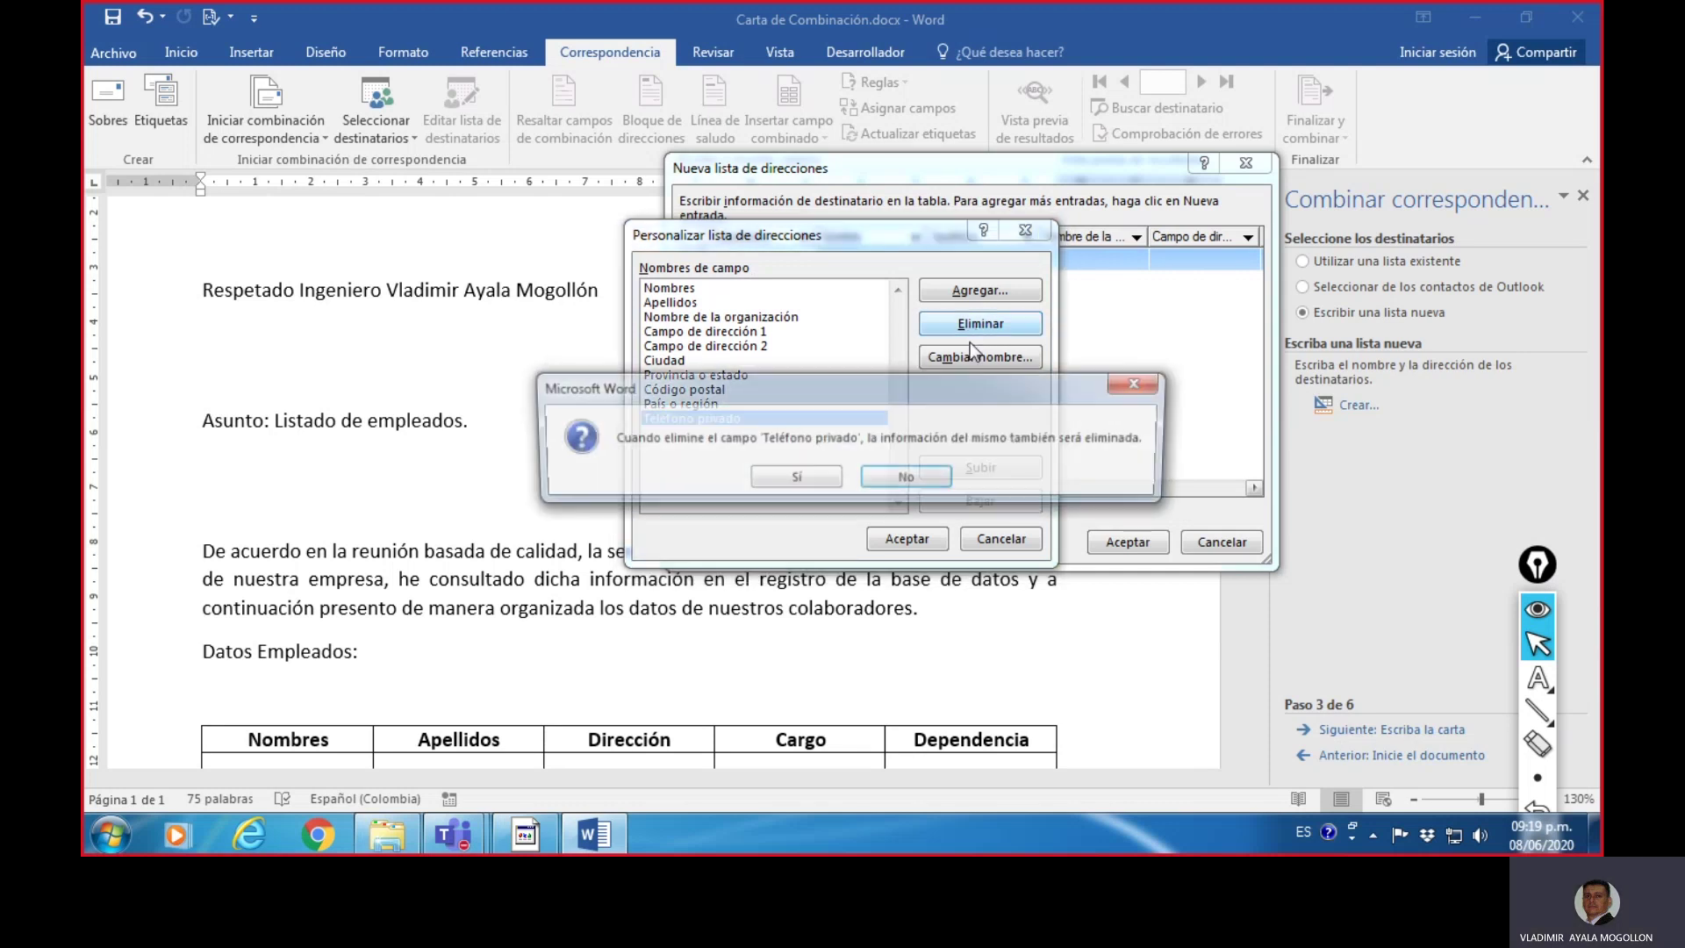
{"action": "left_click", "coordinate": [812, 477]}
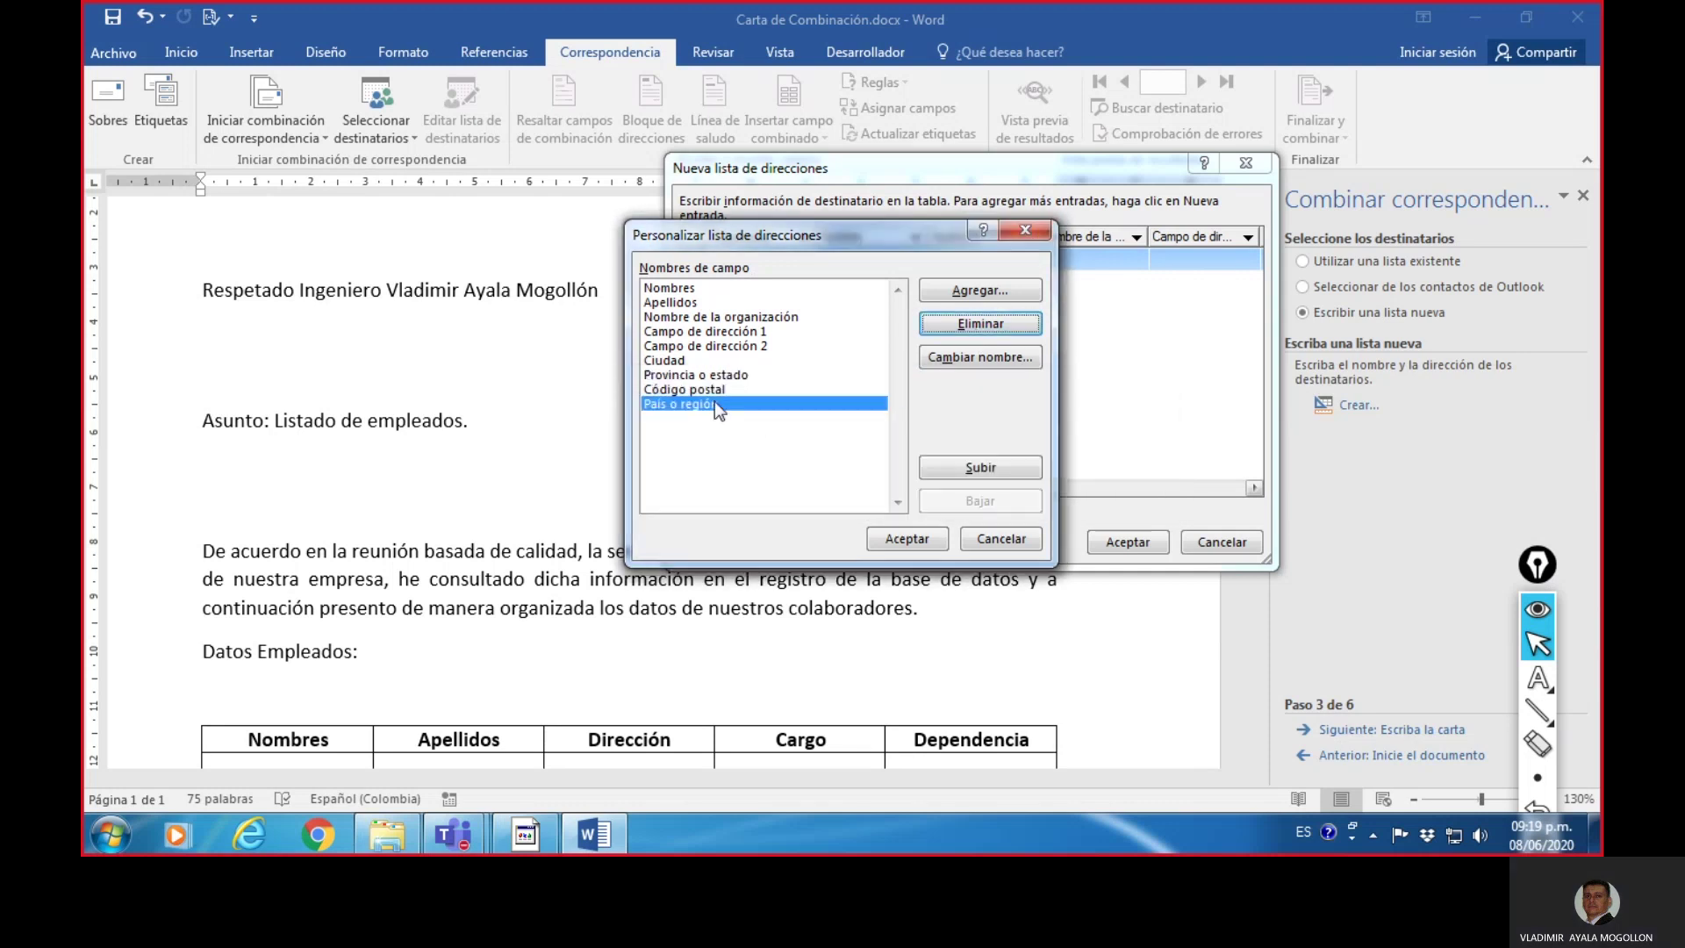
{"action": "left_click", "coordinate": [966, 325]}
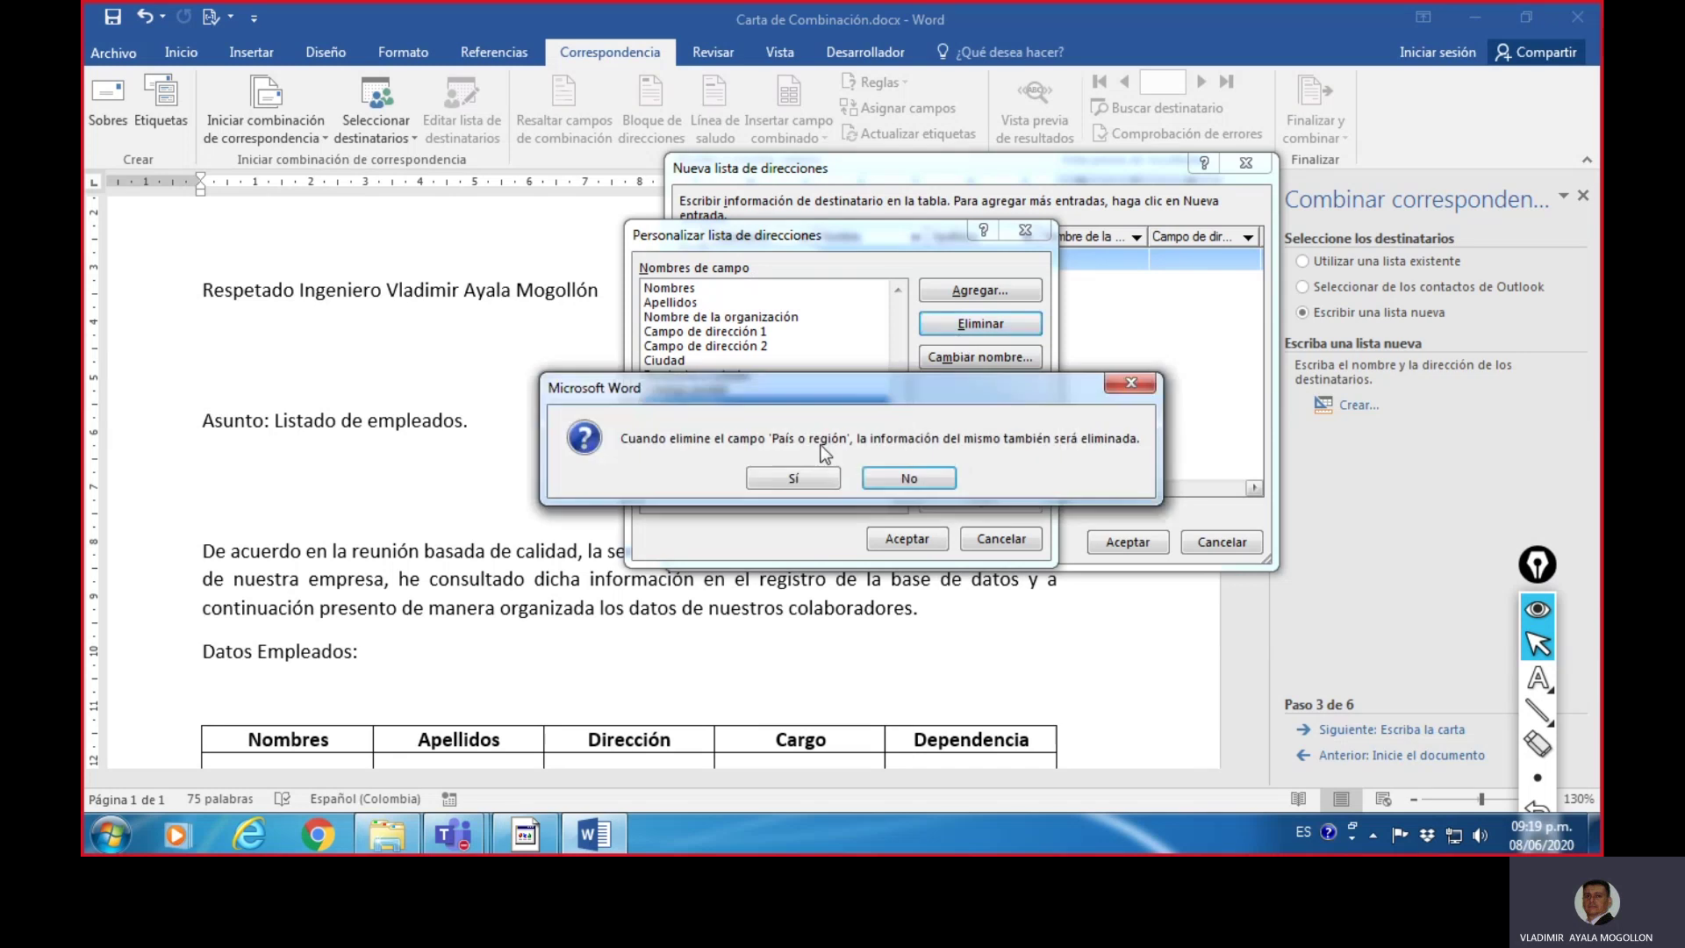
{"action": "key", "text": "Return"}
{"action": "left_click", "coordinate": [971, 321]}
{"action": "left_click", "coordinate": [813, 477]}
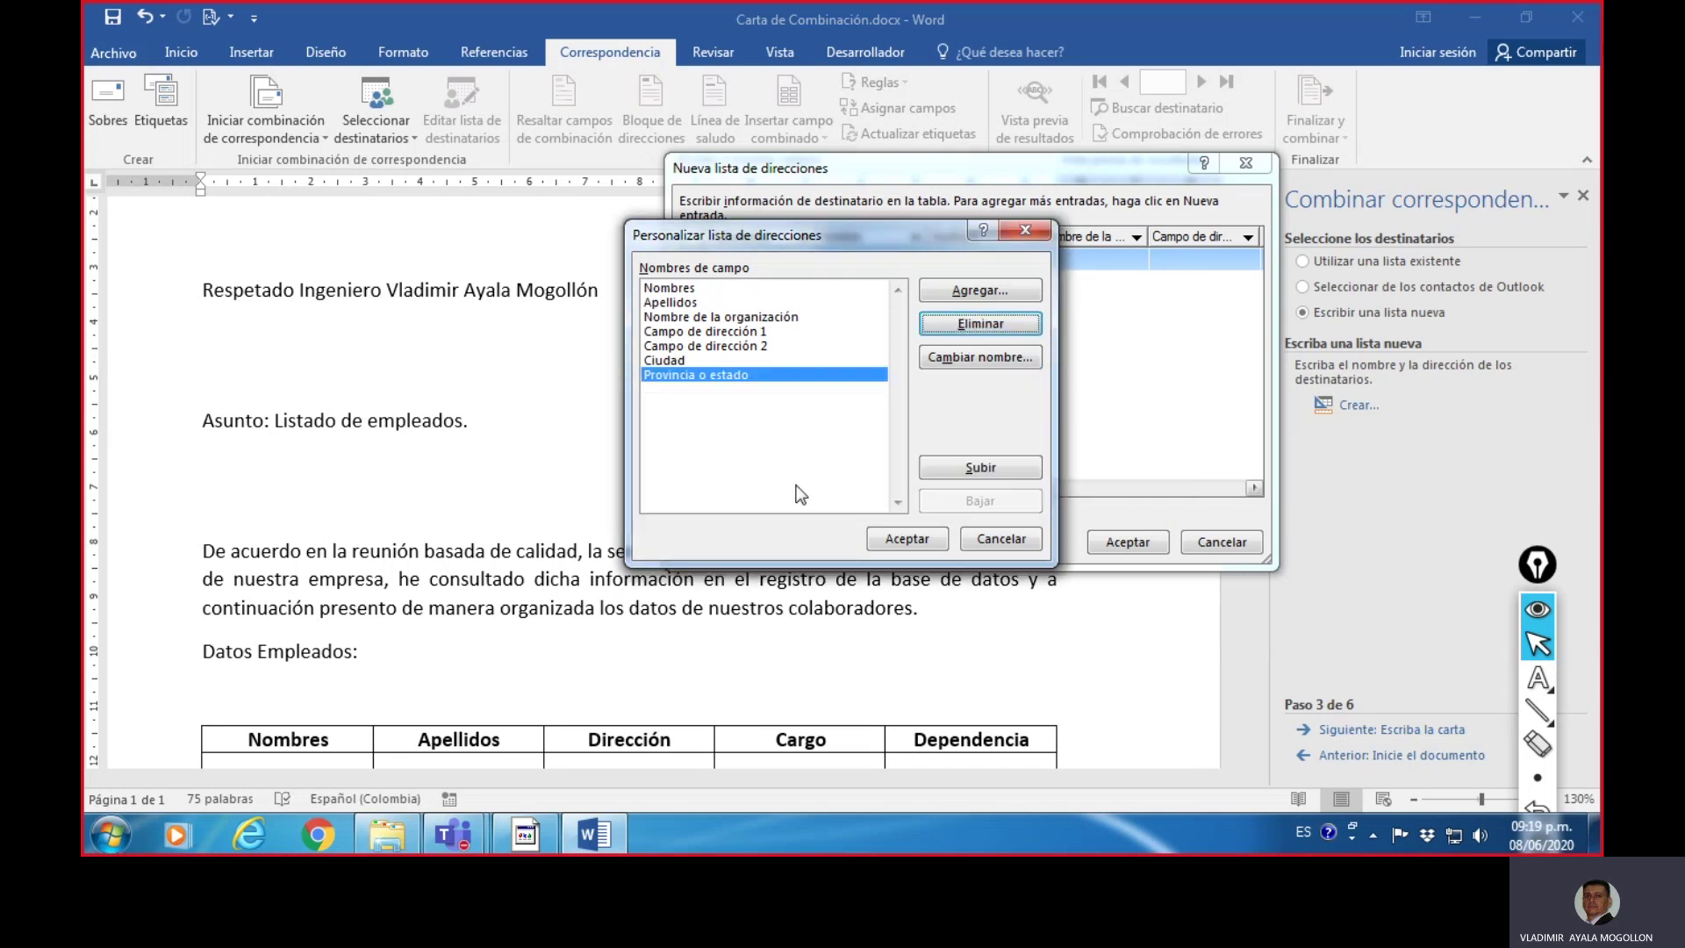
- Delete Nombre de la organización and start renaming Campo de dirección 1
{"action": "left_click", "coordinate": [692, 303]}
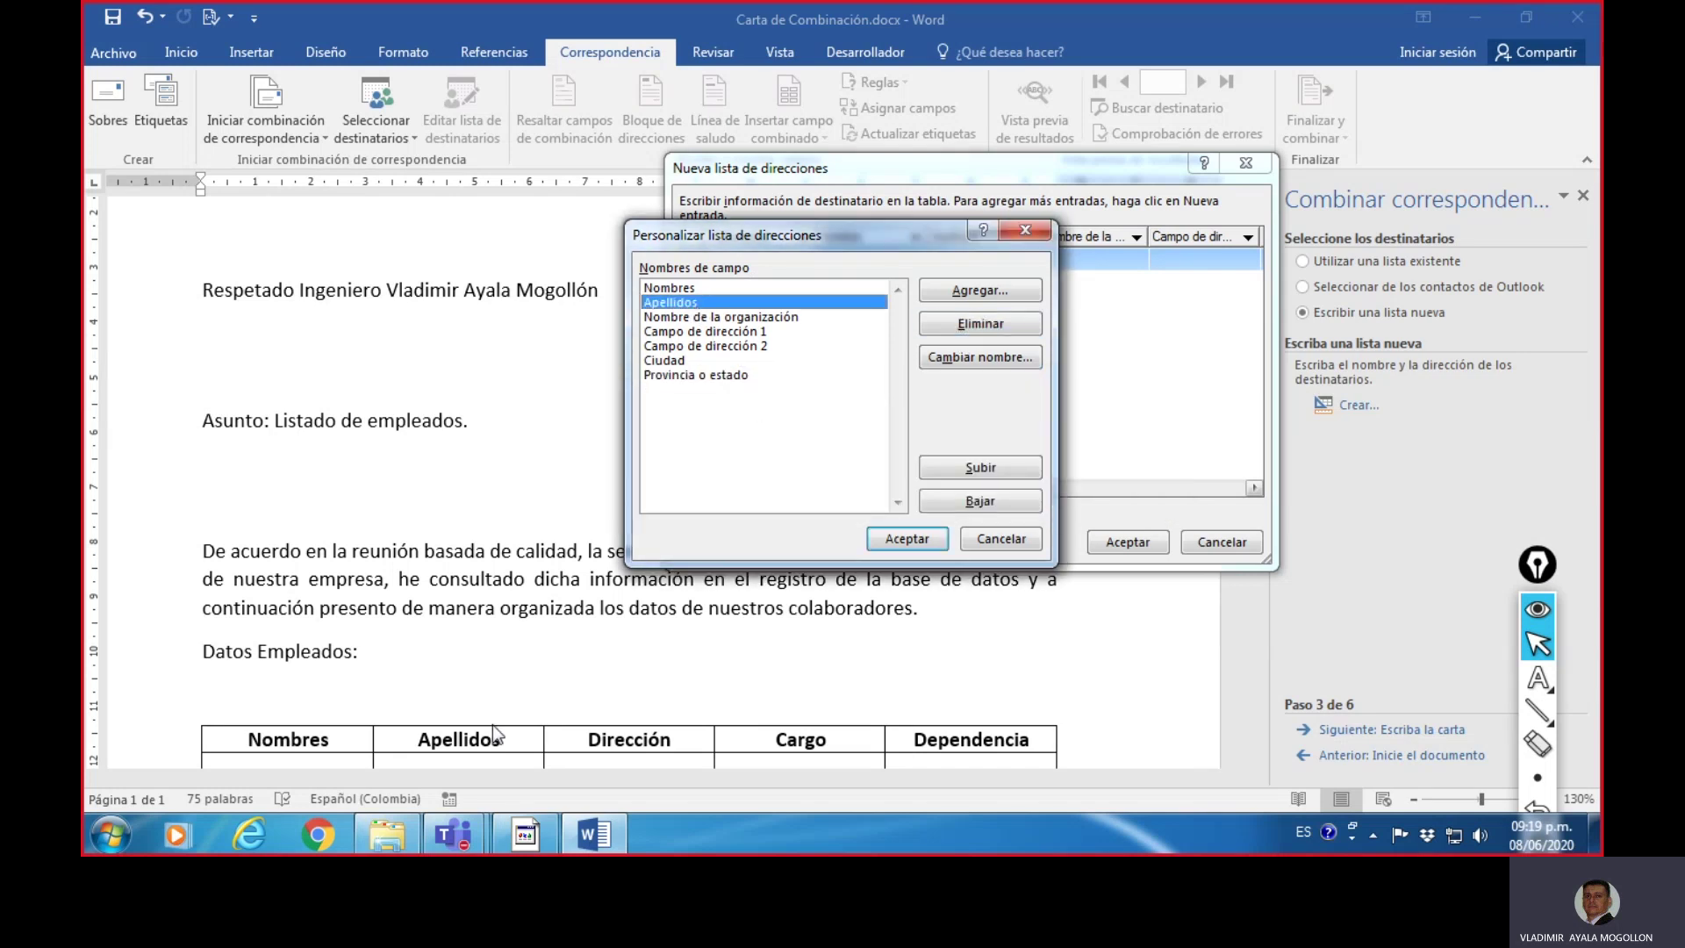
{"action": "left_click", "coordinate": [683, 318]}
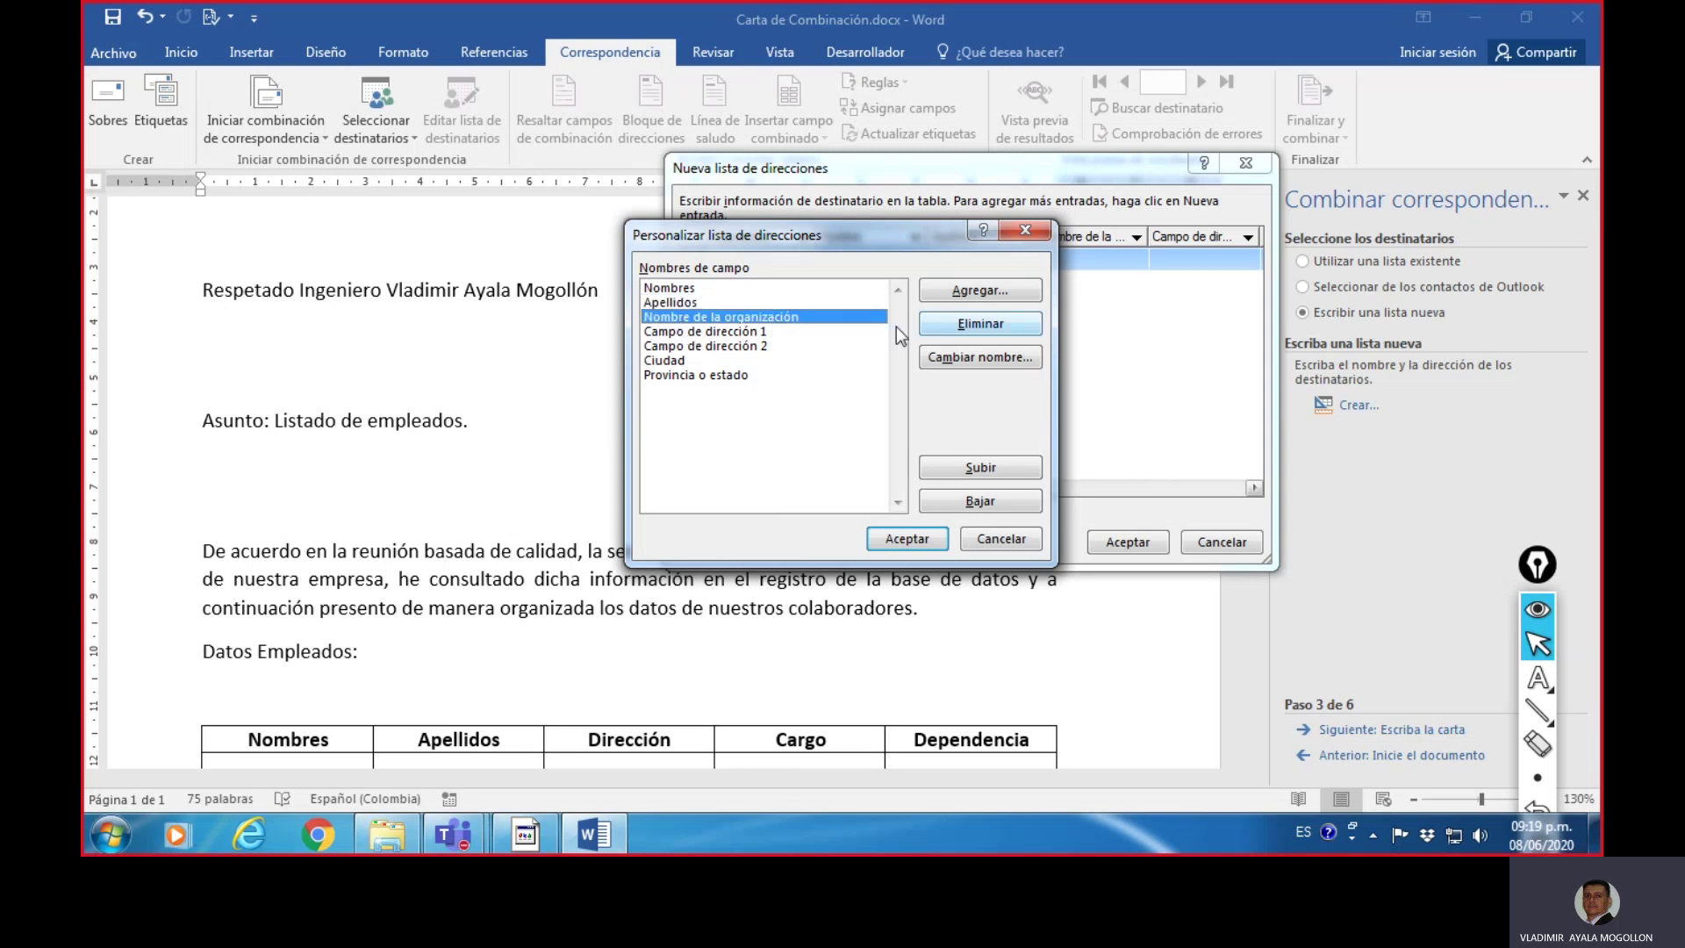
{"action": "left_click", "coordinate": [981, 323]}
{"action": "left_click", "coordinate": [813, 479]}
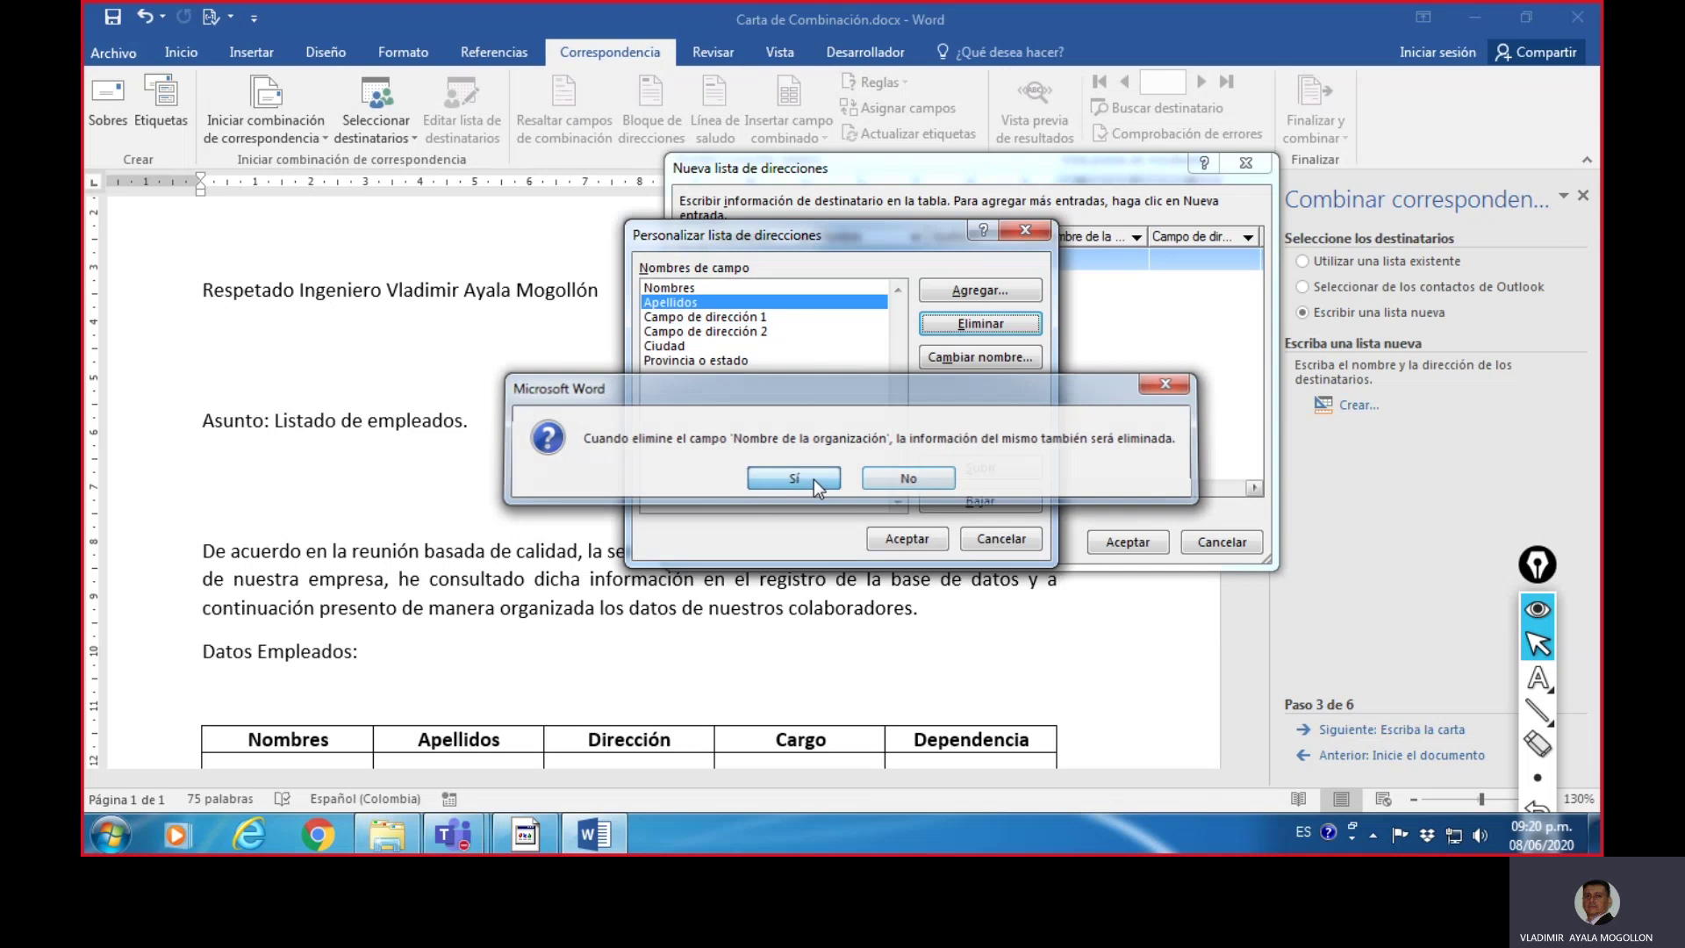
{"action": "left_click", "coordinate": [742, 318]}
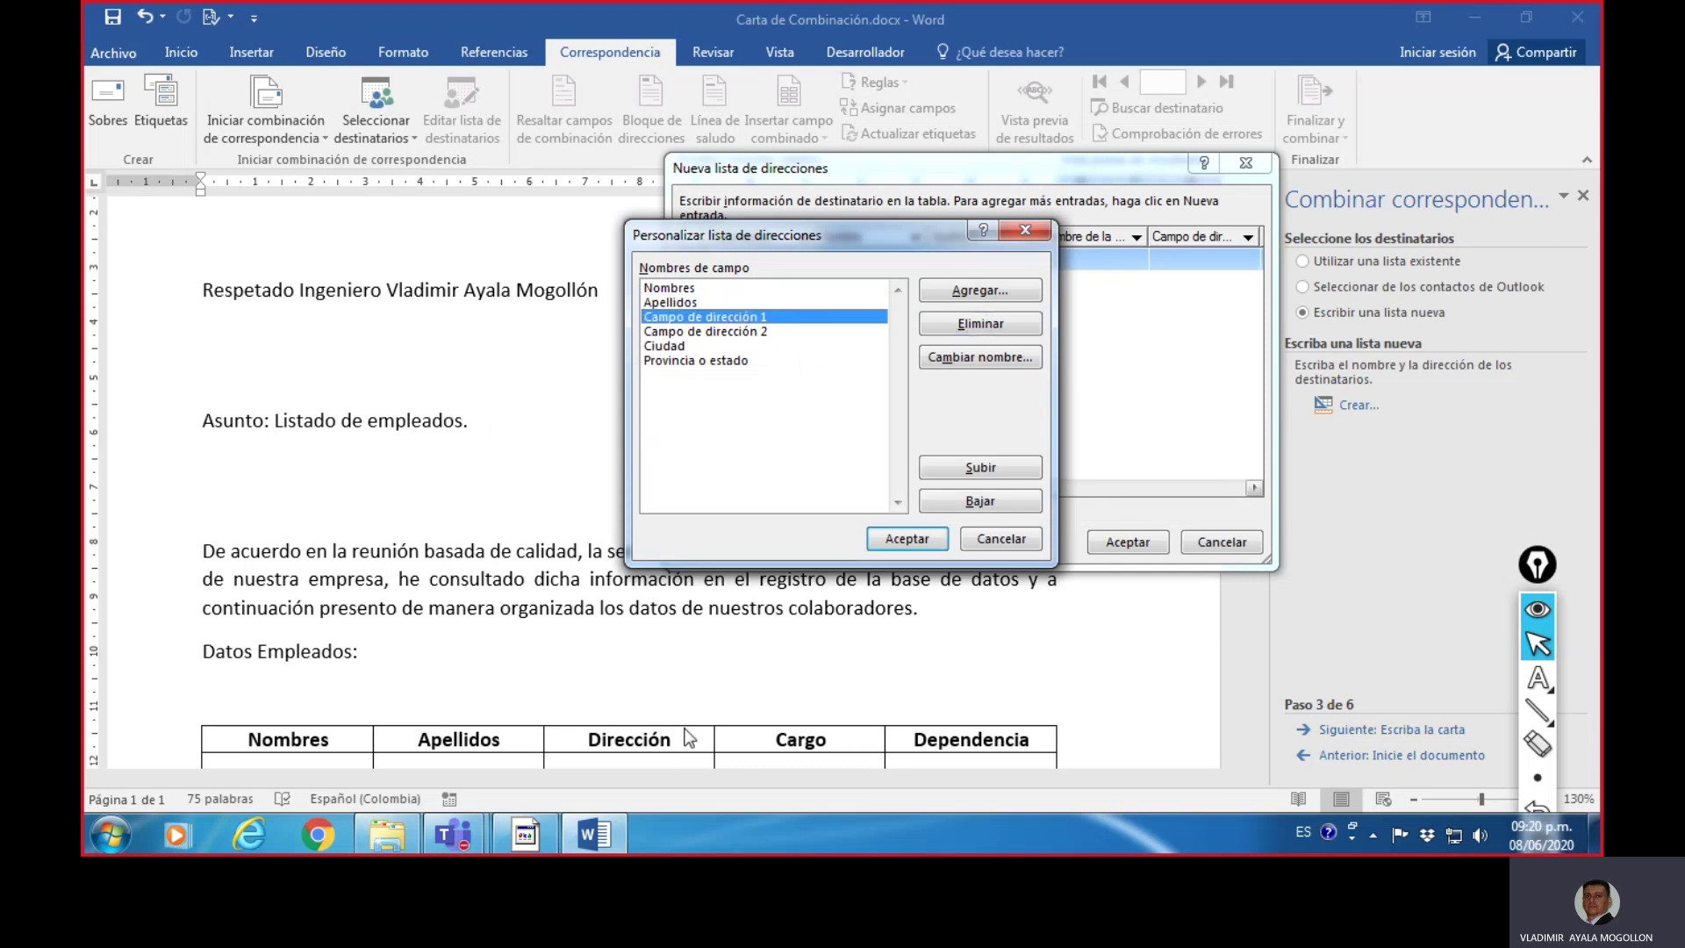
{"action": "left_click", "coordinate": [970, 352]}
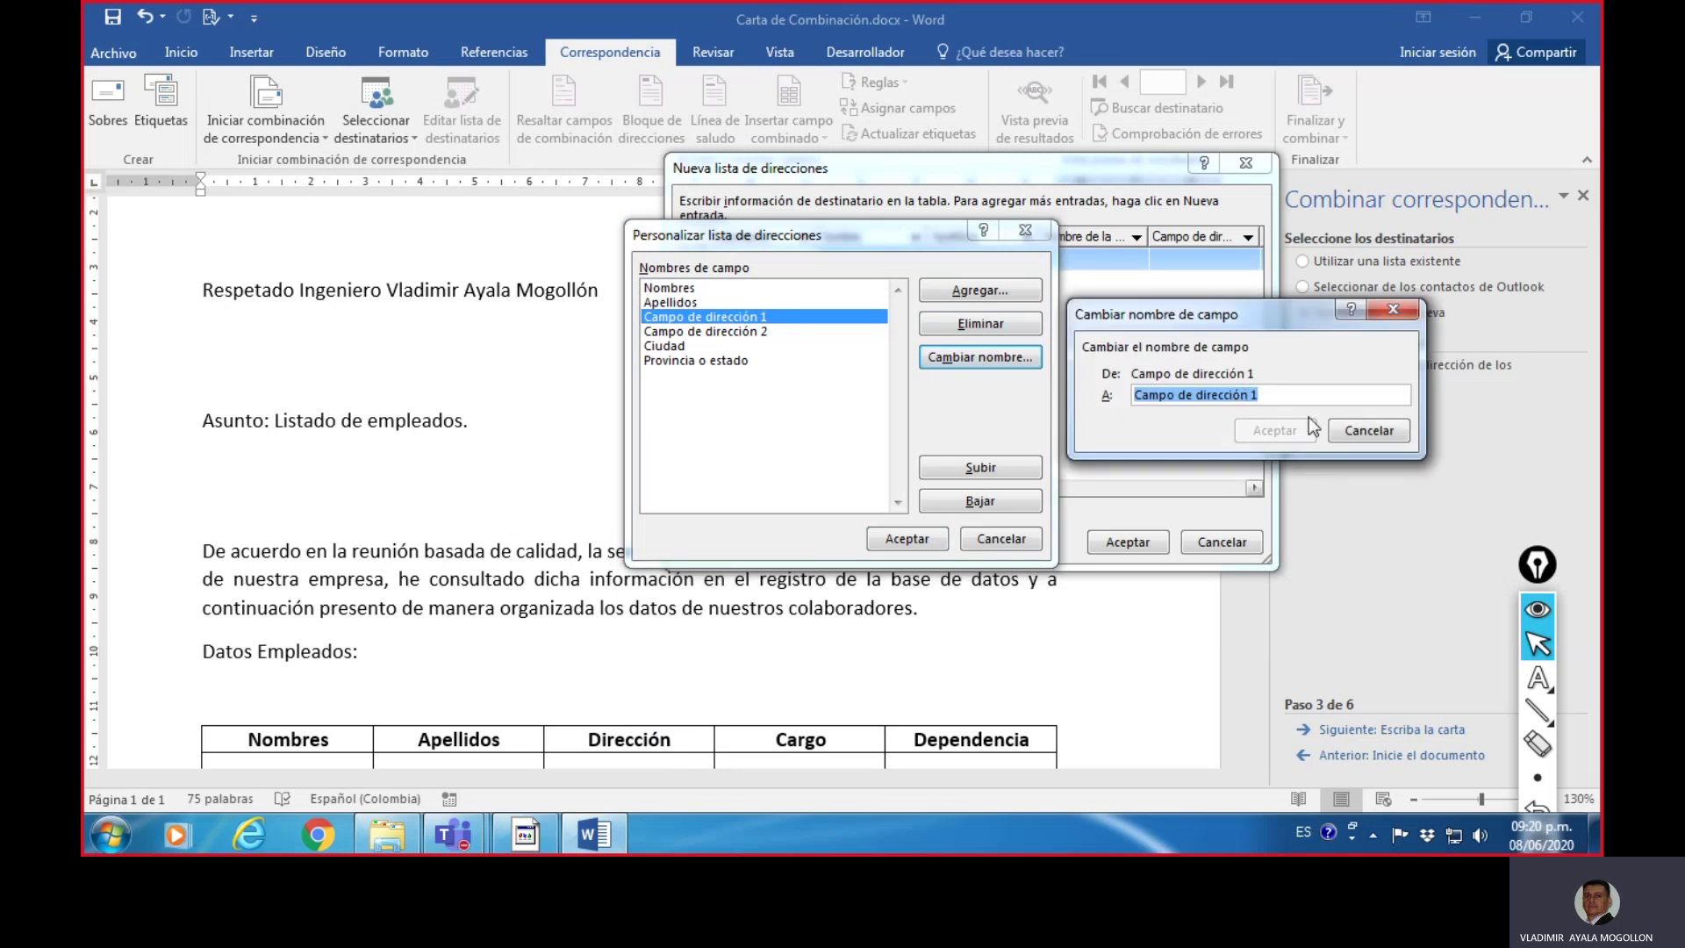
- Rename Campo de dirección 1 to 'DIrección'; the capitalization fix is rejected as a duplicate
{"action": "type", "text": "DIre"}
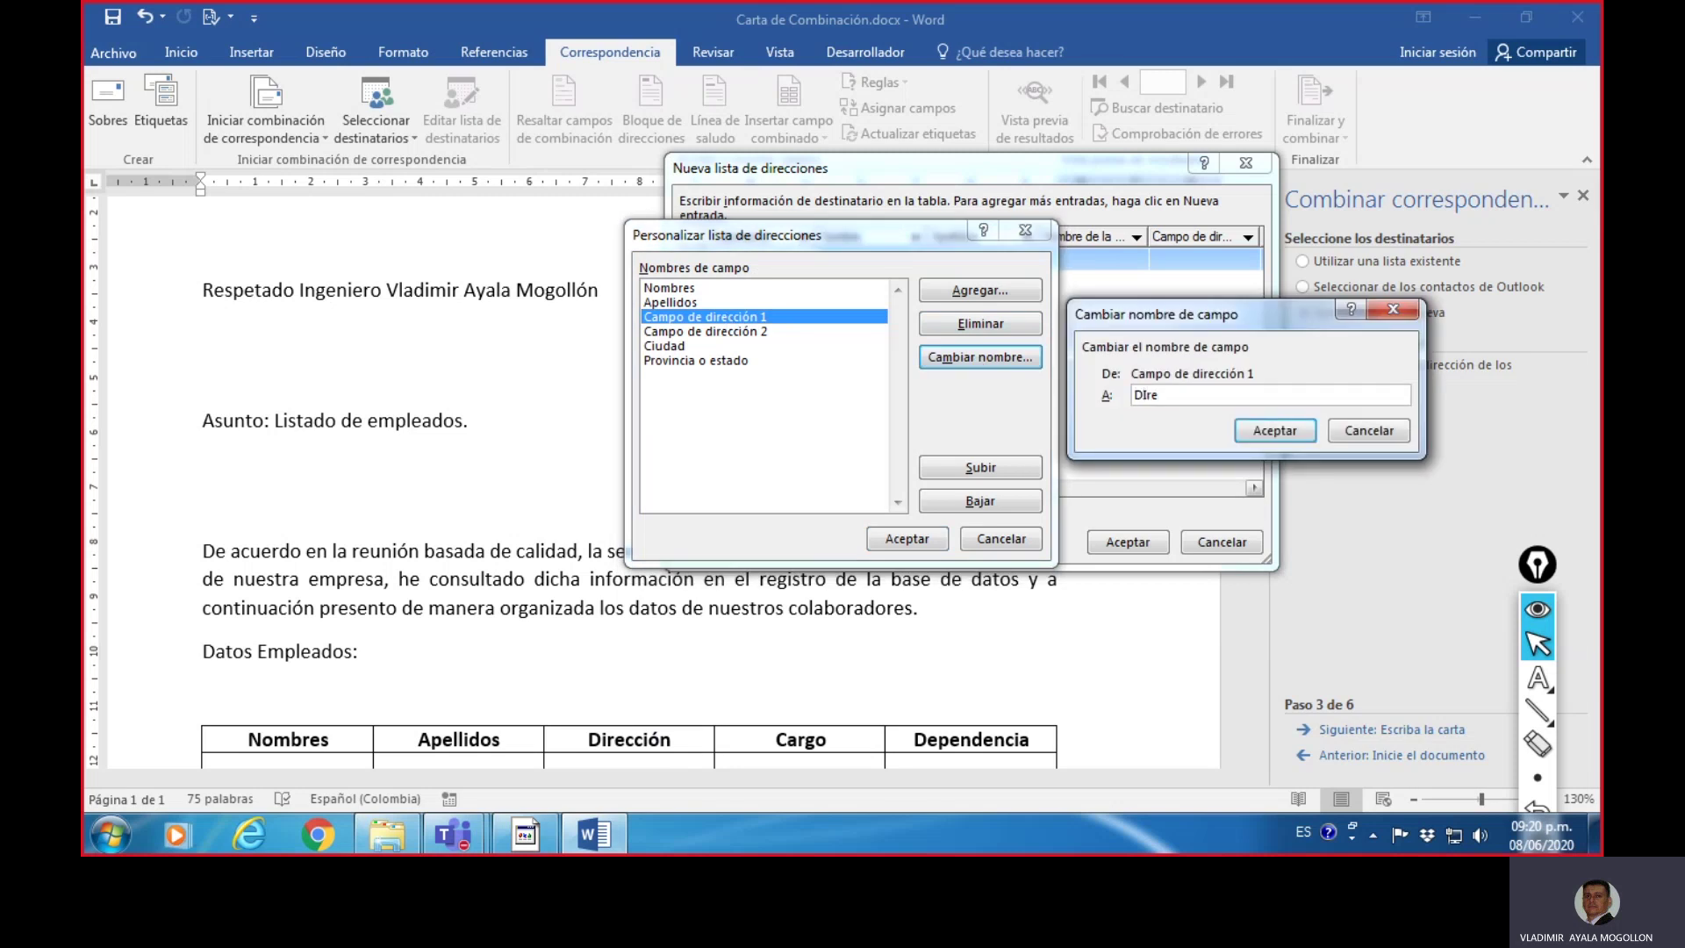
{"action": "type", "text": "cción"}
{"action": "left_click", "coordinate": [1292, 431]}
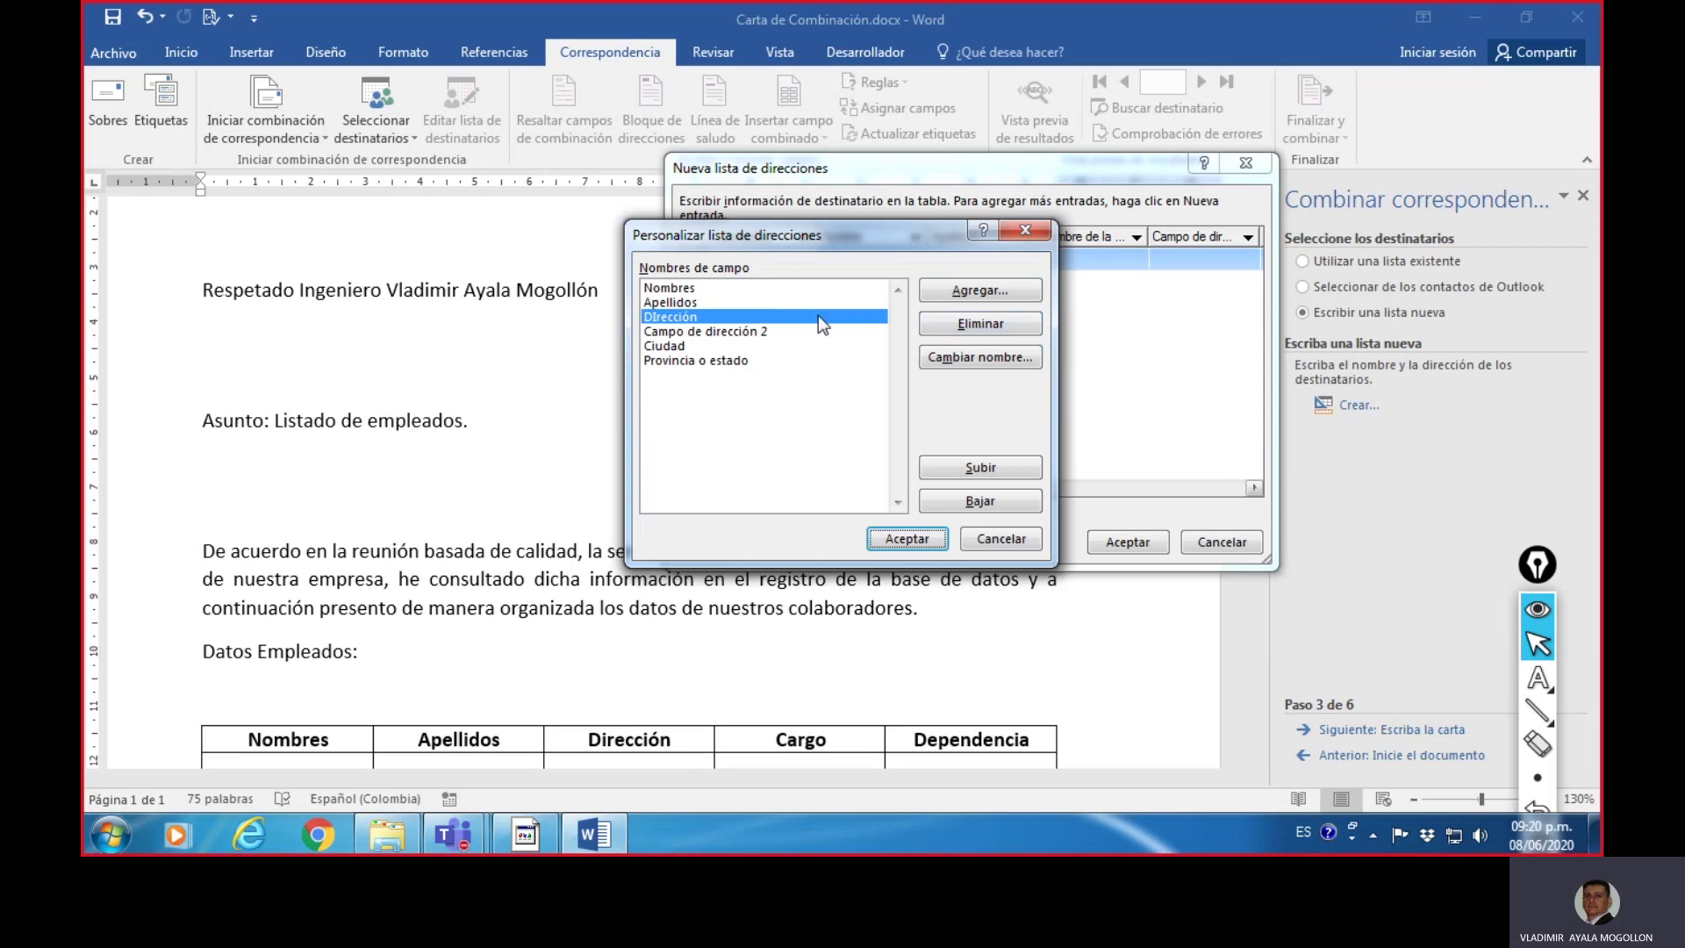
{"action": "left_click", "coordinate": [973, 360]}
{"action": "left_click", "coordinate": [1155, 397]}
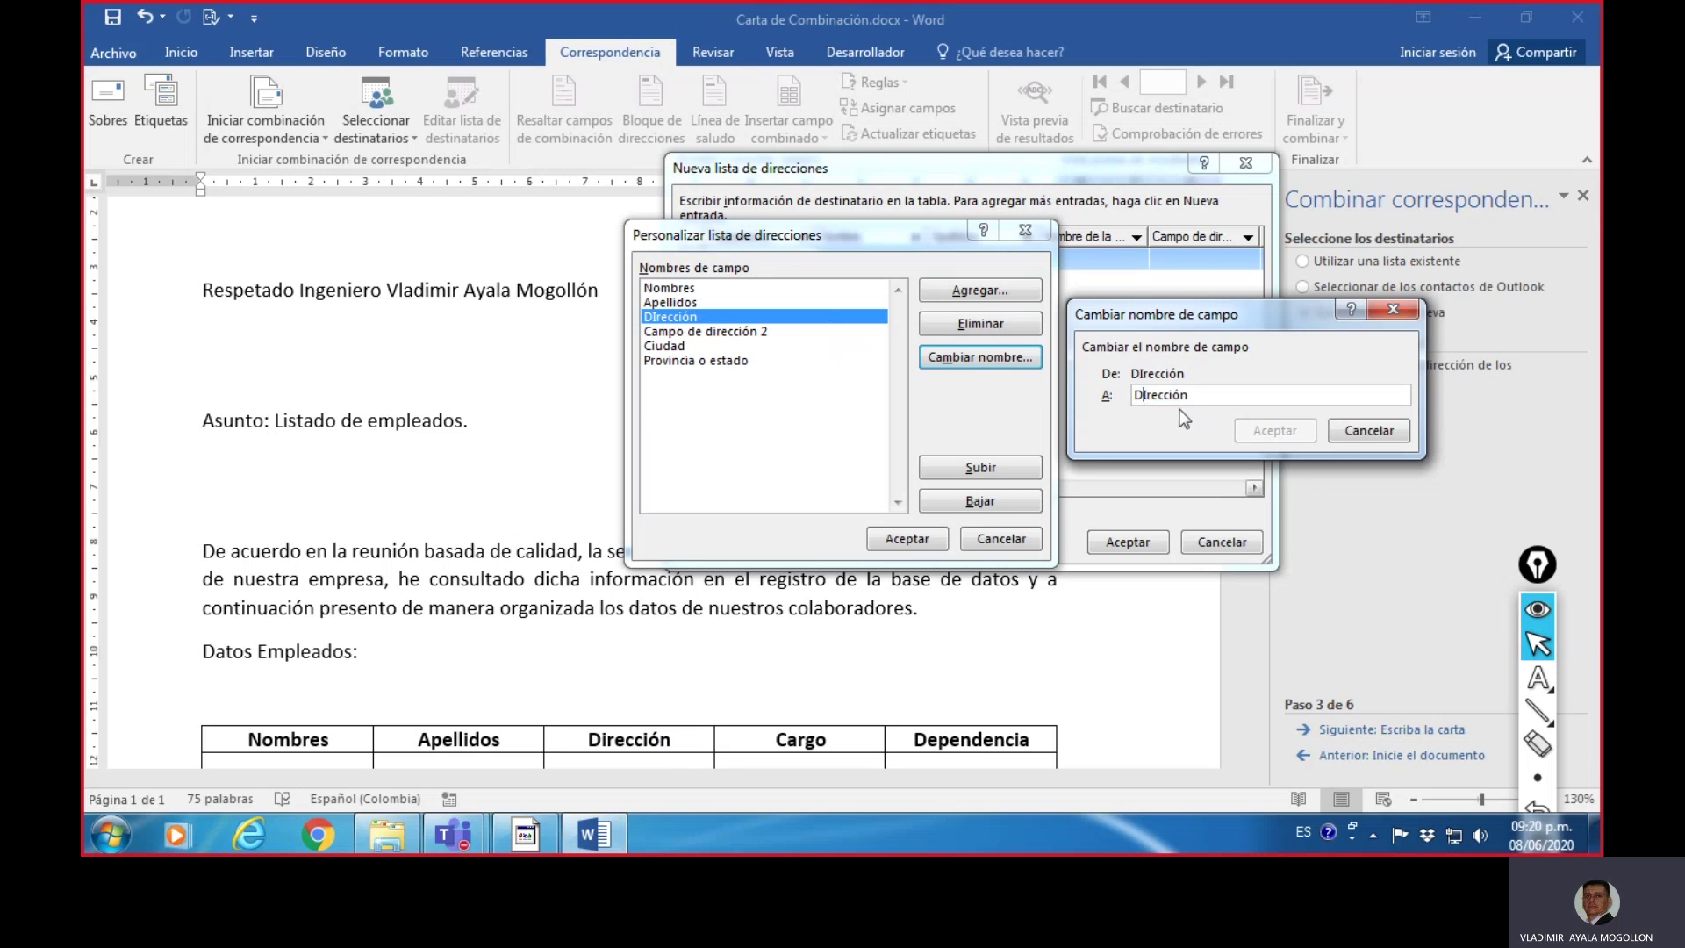
{"action": "key", "text": "BackSpace"}
{"action": "type", "text": "i"}
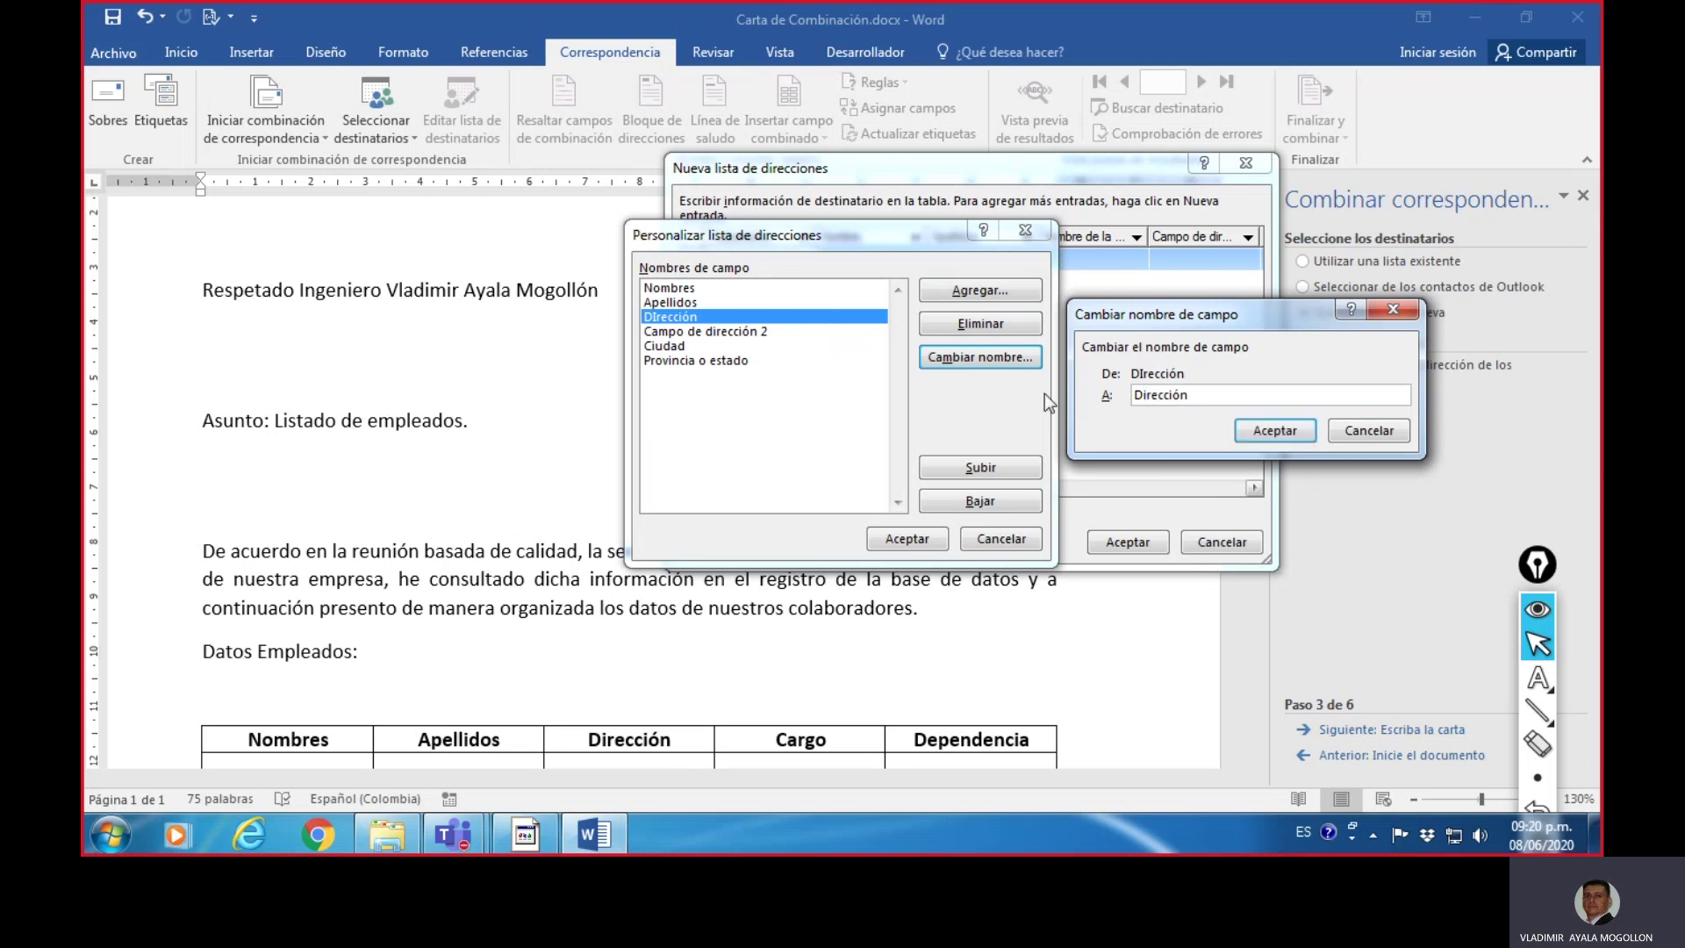
{"action": "left_click", "coordinate": [1262, 434]}
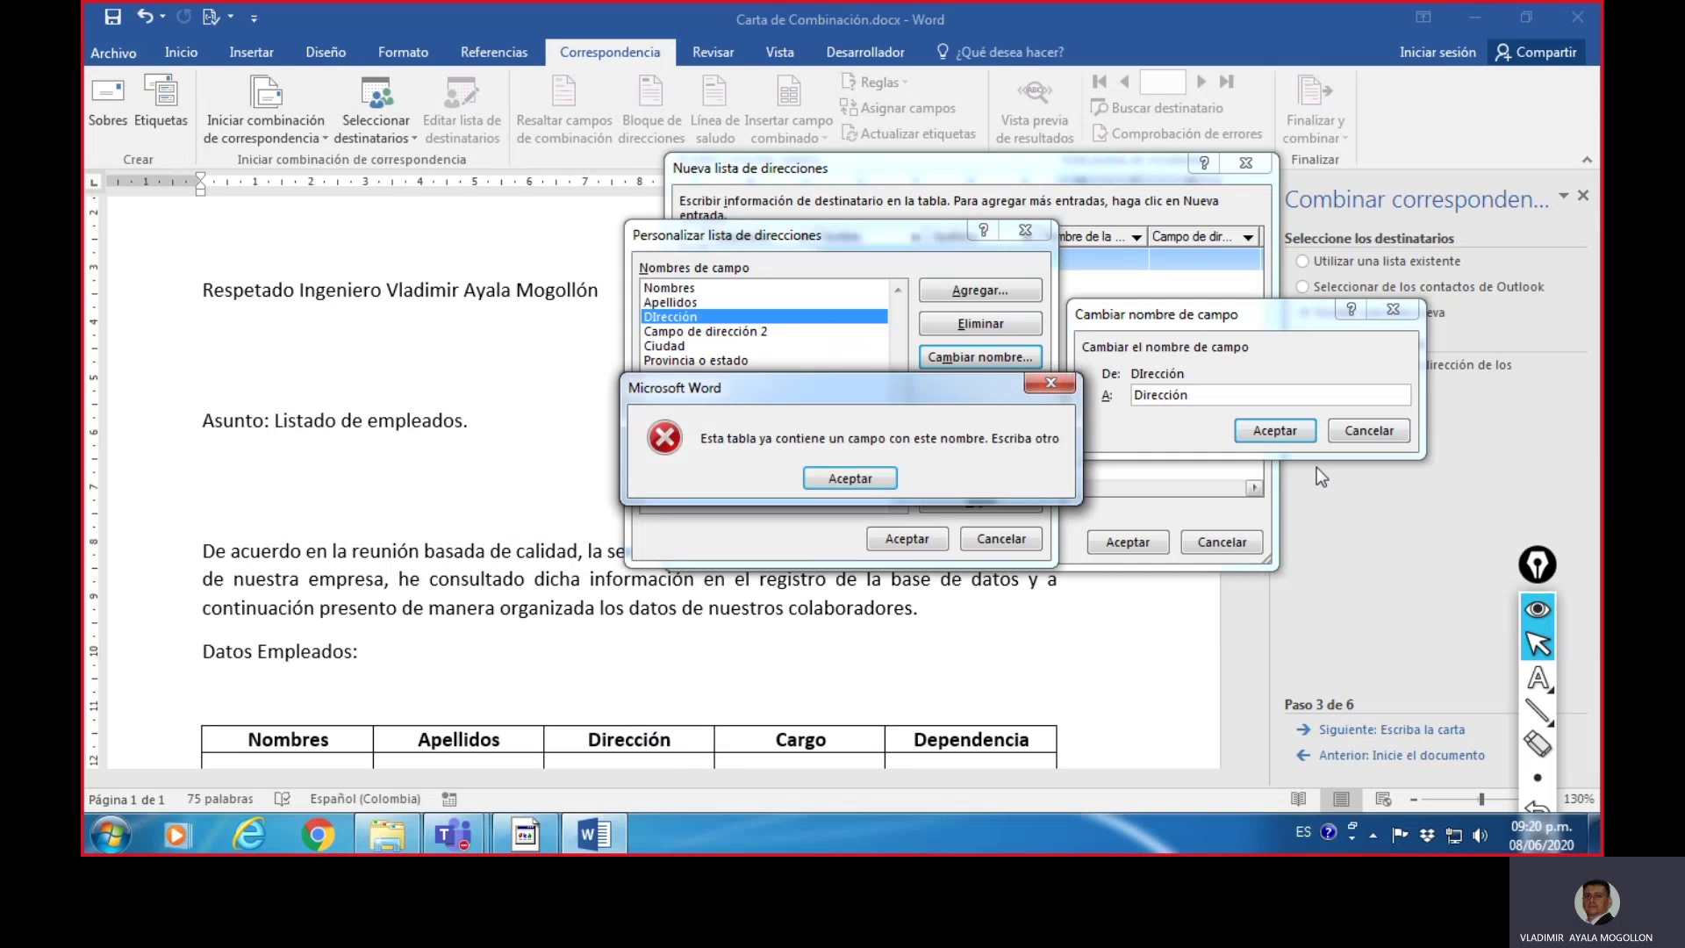
{"action": "left_click", "coordinate": [1028, 390]}
{"action": "left_click", "coordinate": [1268, 397]}
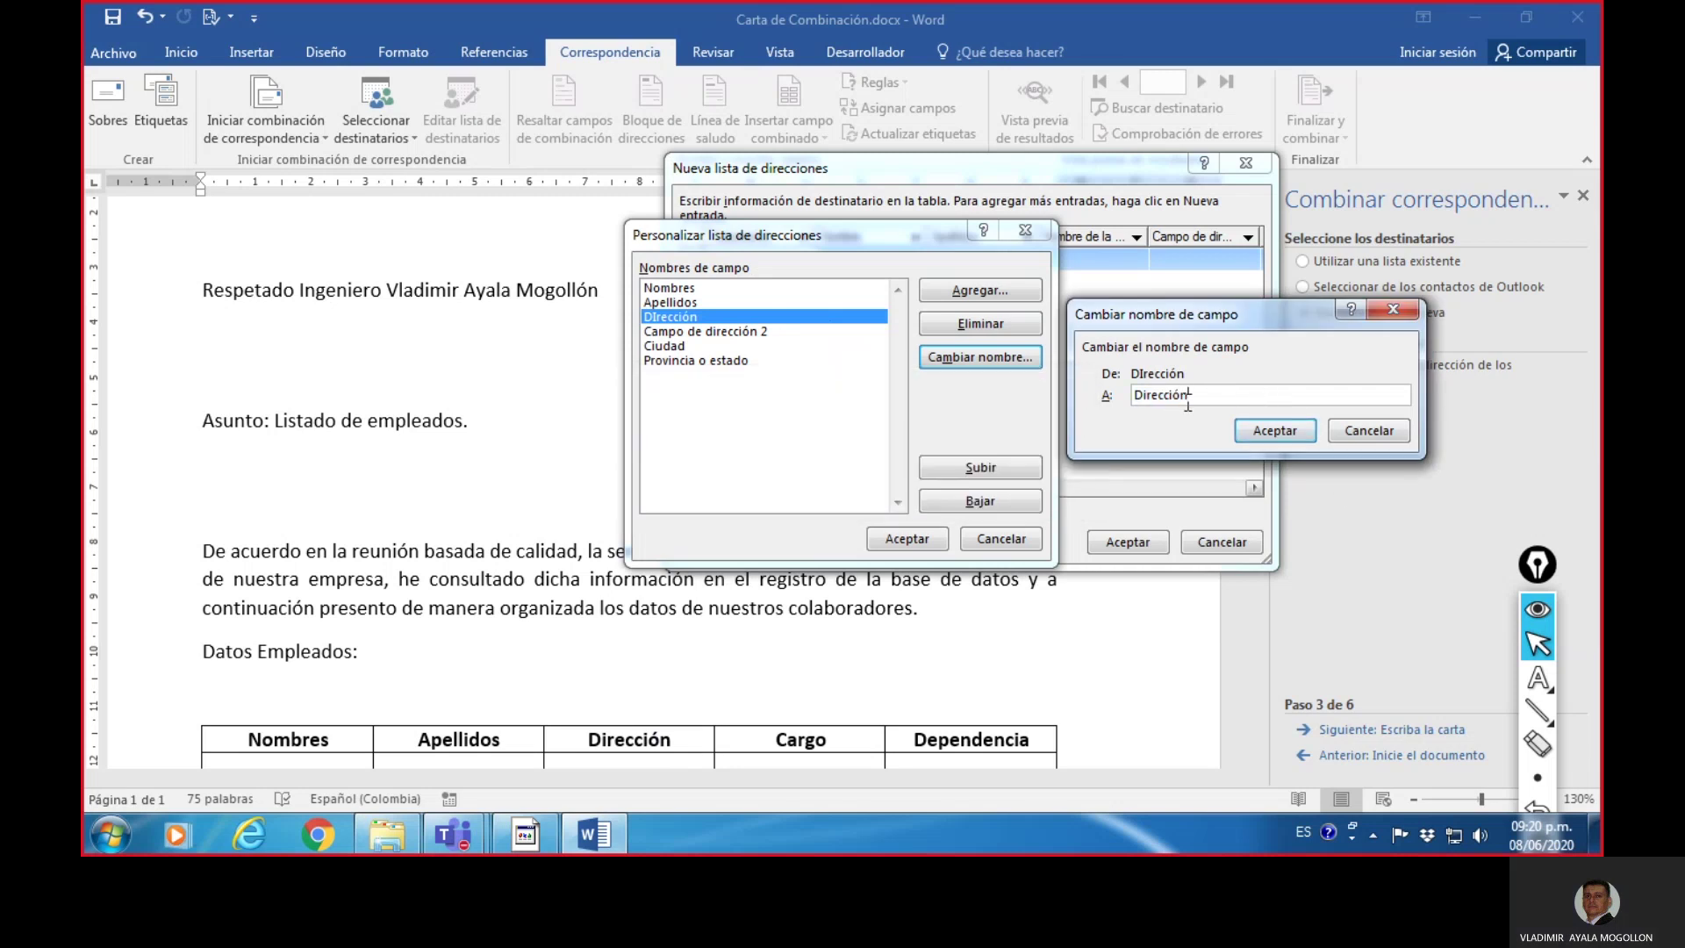
{"action": "left_click", "coordinate": [1269, 433]}
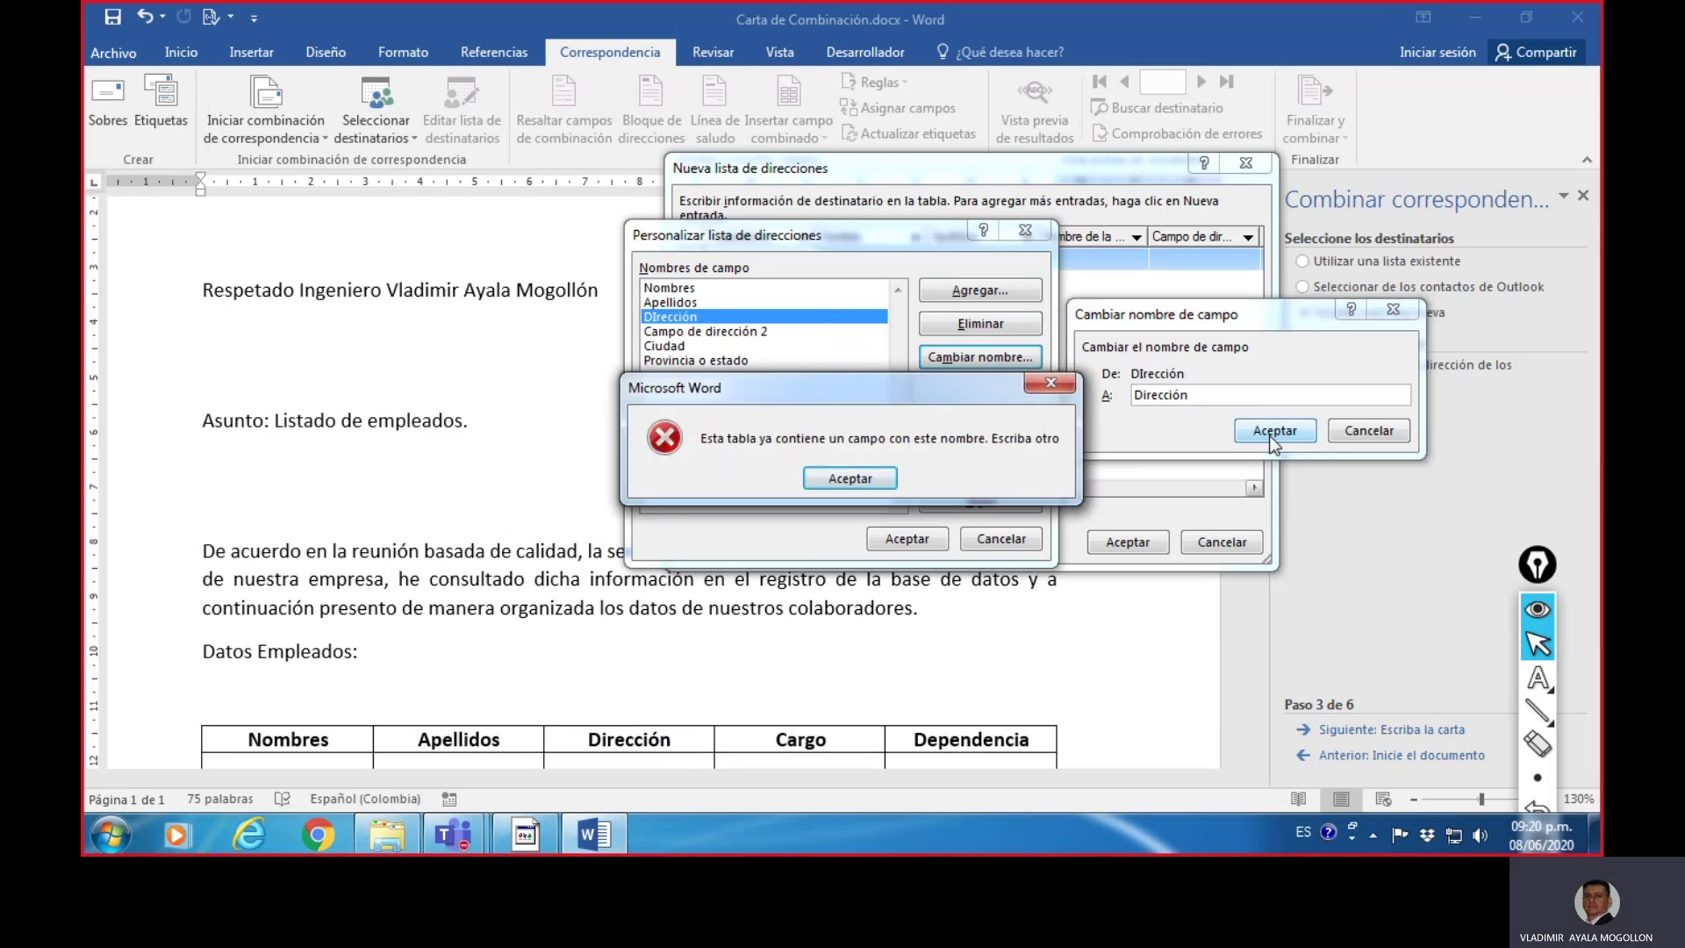
{"action": "left_click", "coordinate": [850, 478]}
{"action": "left_click", "coordinate": [1377, 430]}
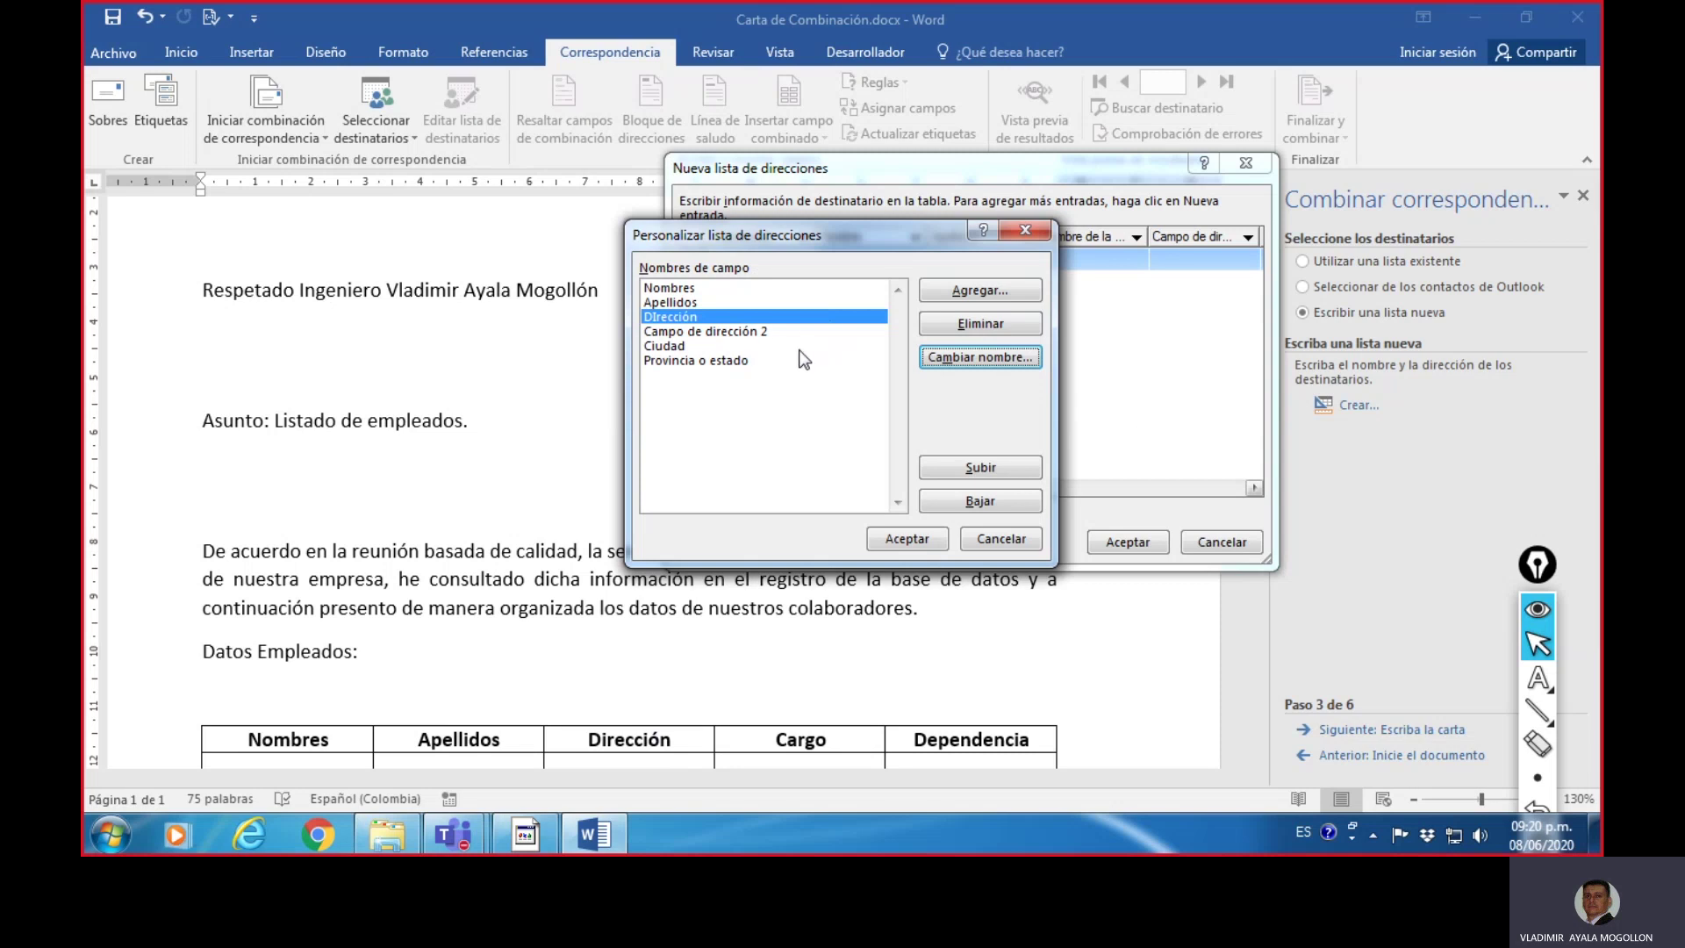
- Rename Campo de dirección 2 to Cargo
{"action": "left_click", "coordinate": [725, 334]}
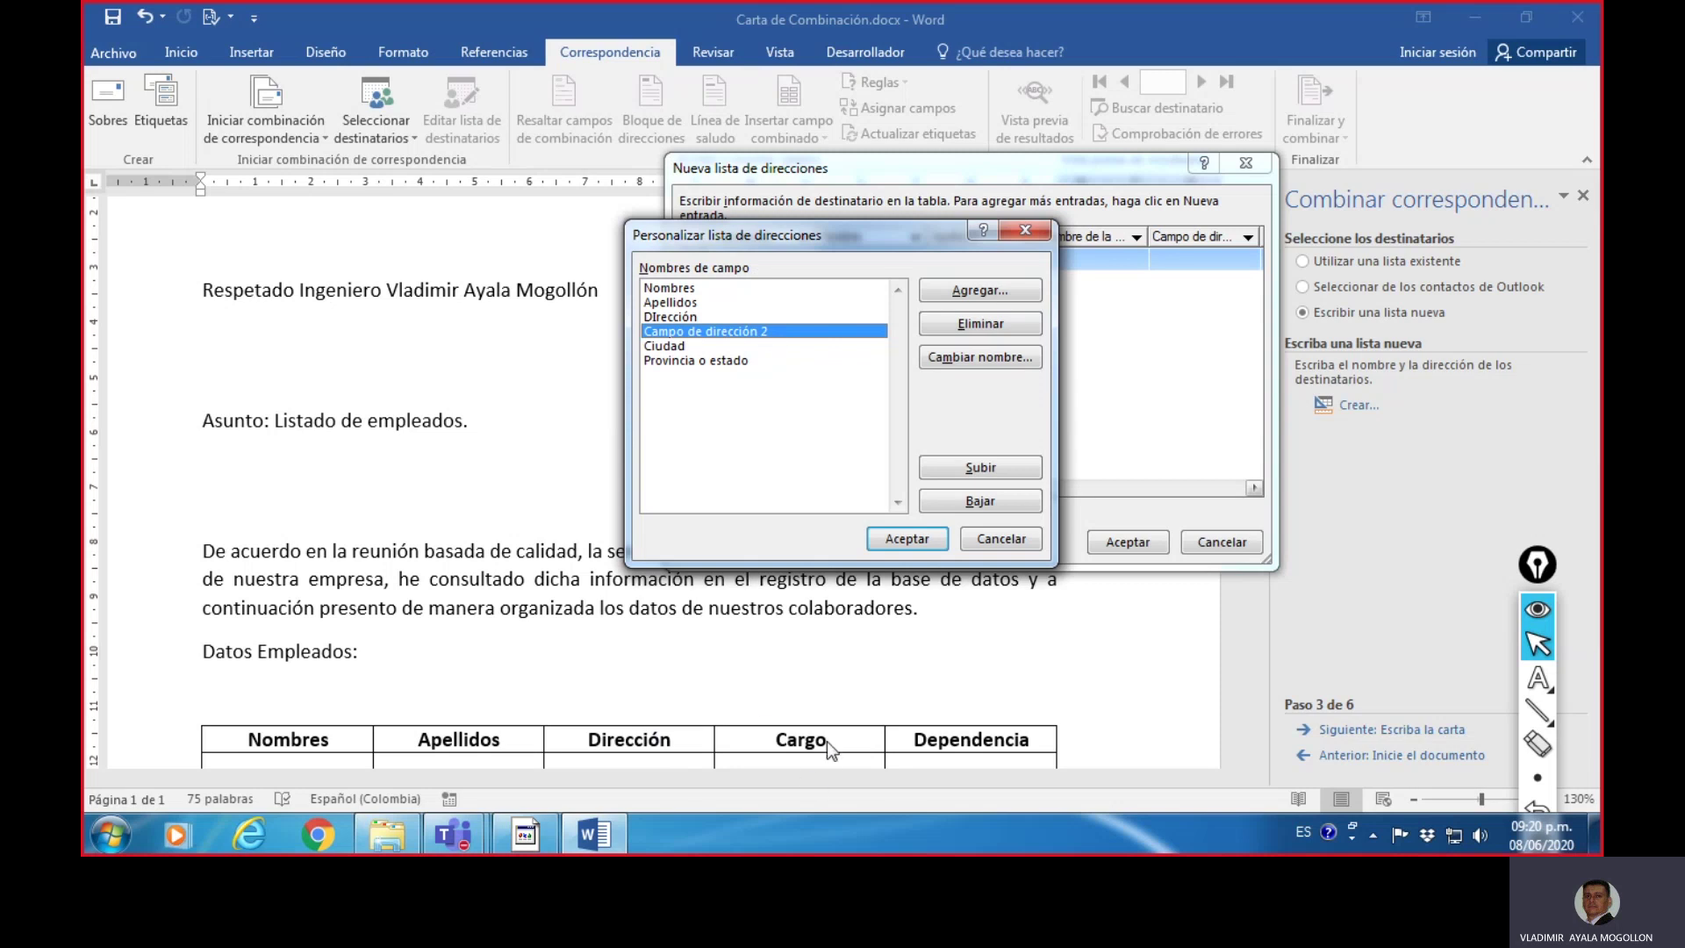
{"action": "left_click", "coordinate": [949, 356]}
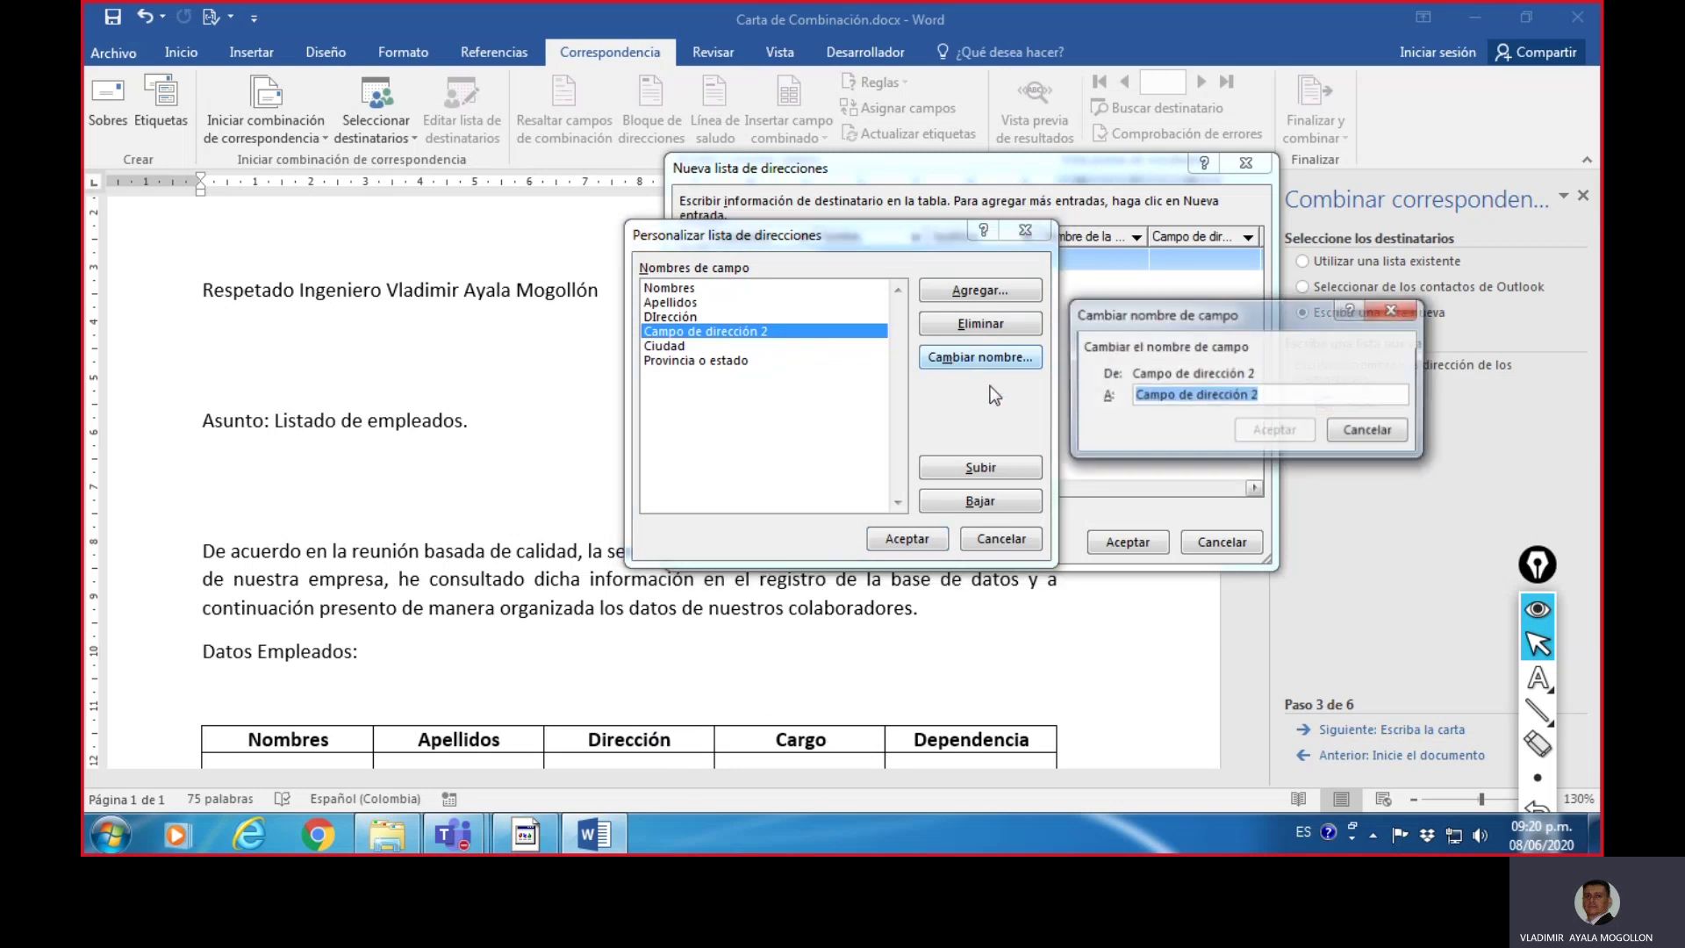
{"action": "type", "text": "Cargo"}
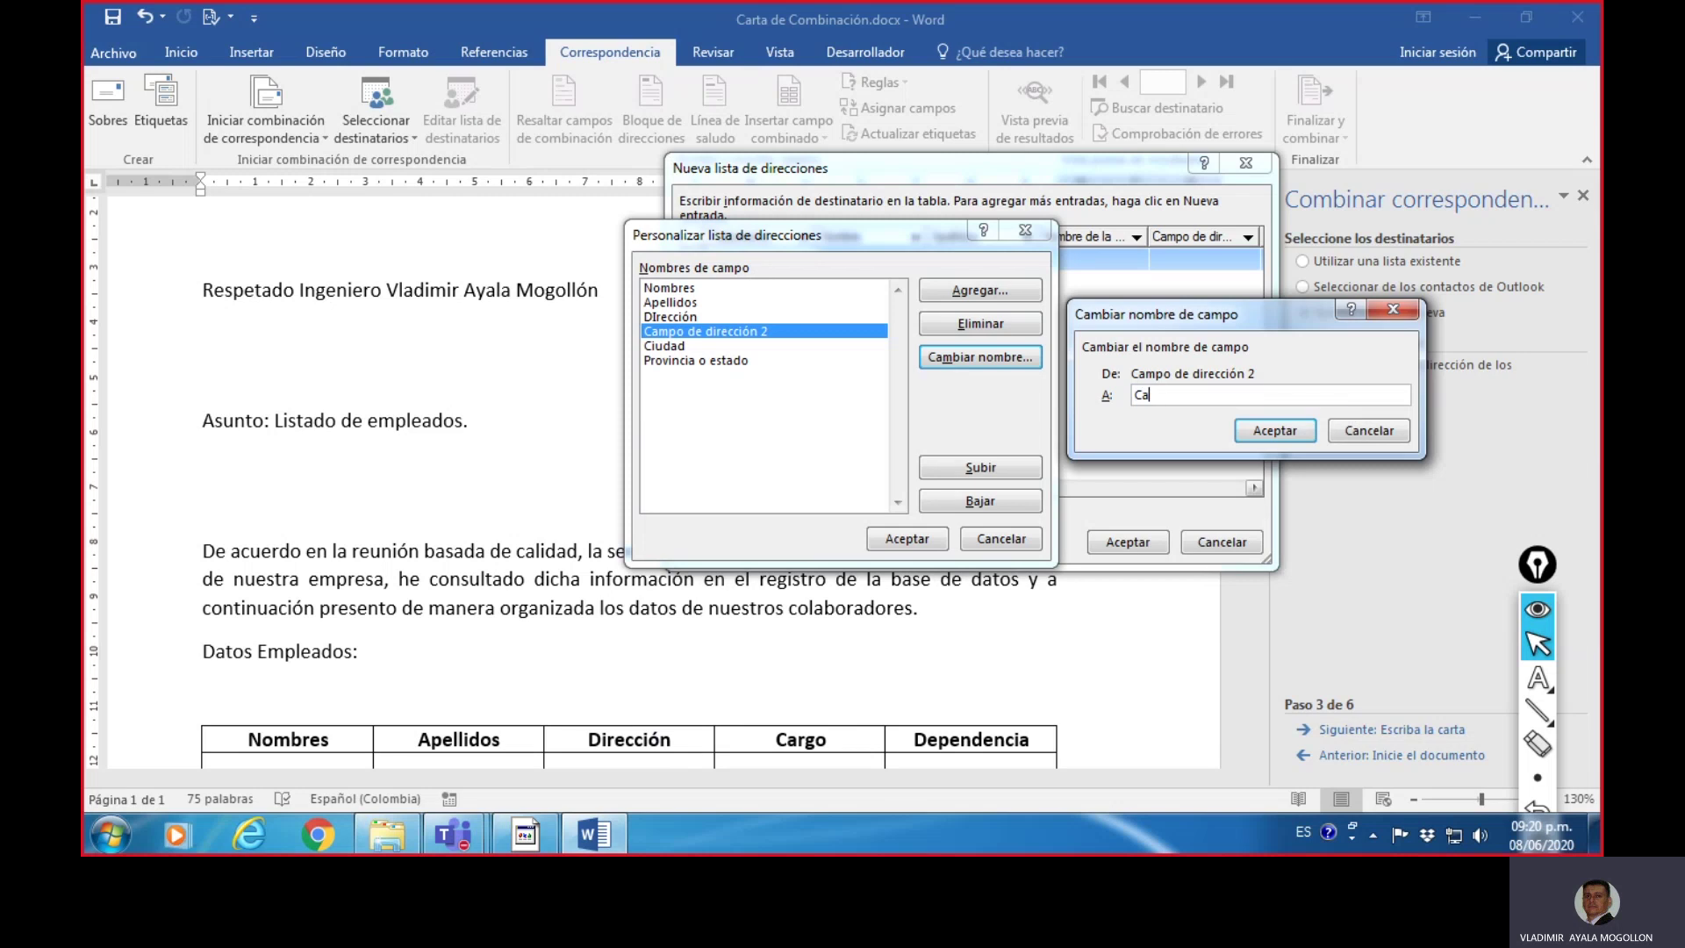
{"action": "left_click", "coordinate": [1286, 430]}
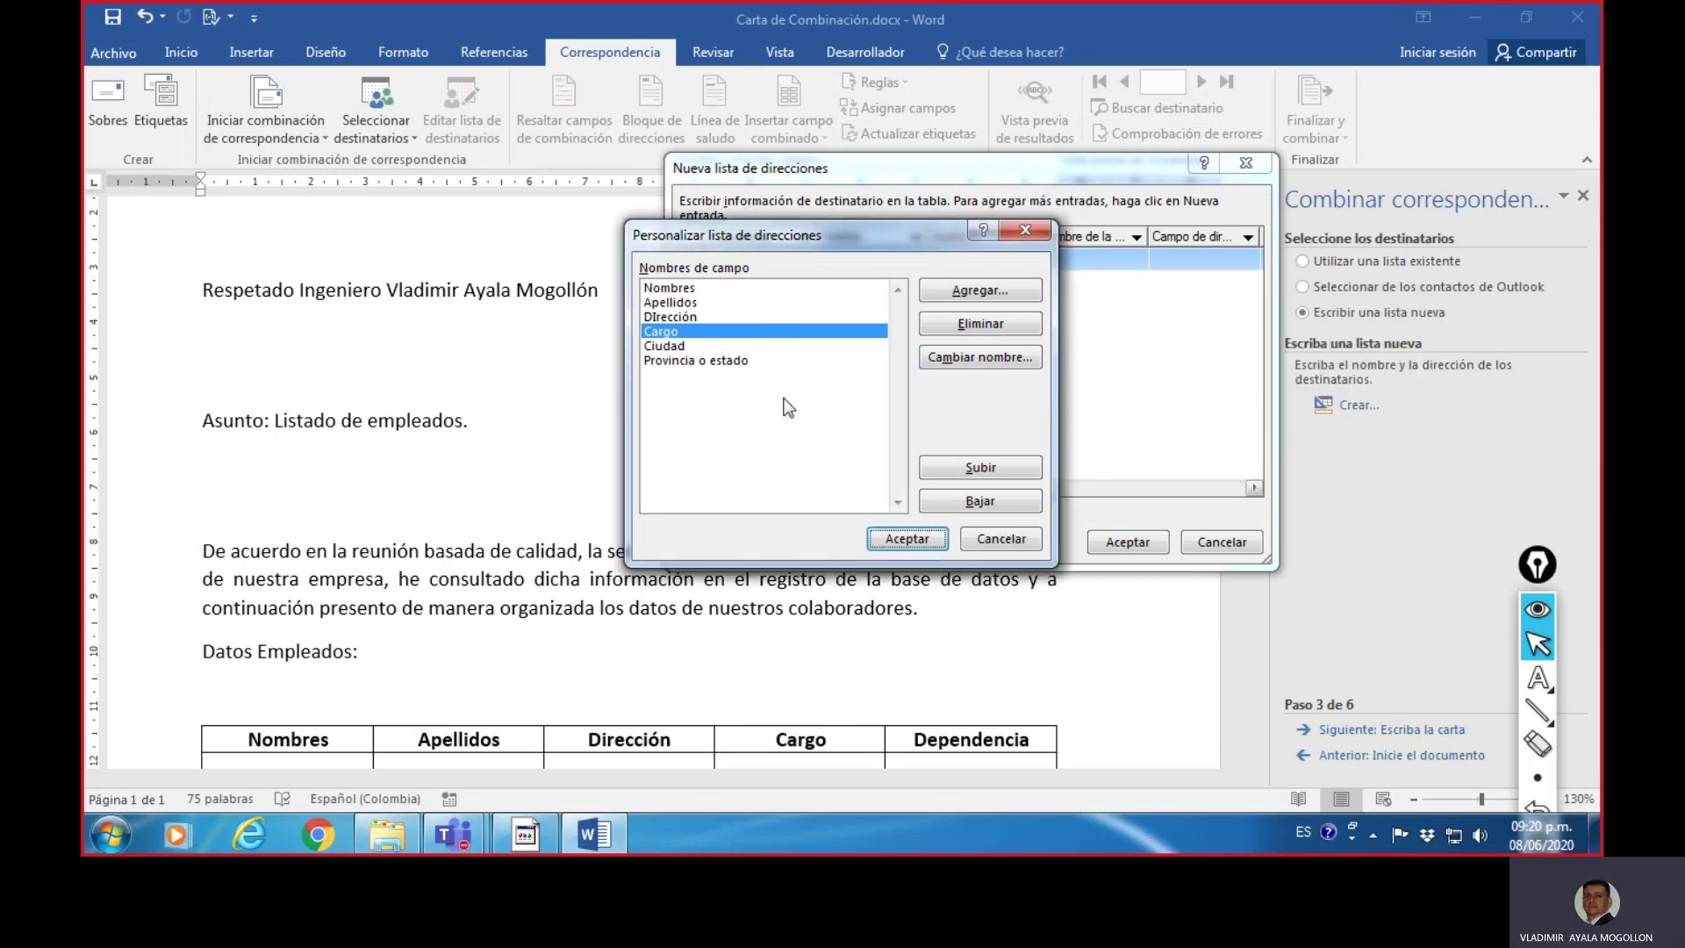
- Rename Ciudad to Dependencia and start deleting Provincia o estado
{"action": "left_click", "coordinate": [669, 346]}
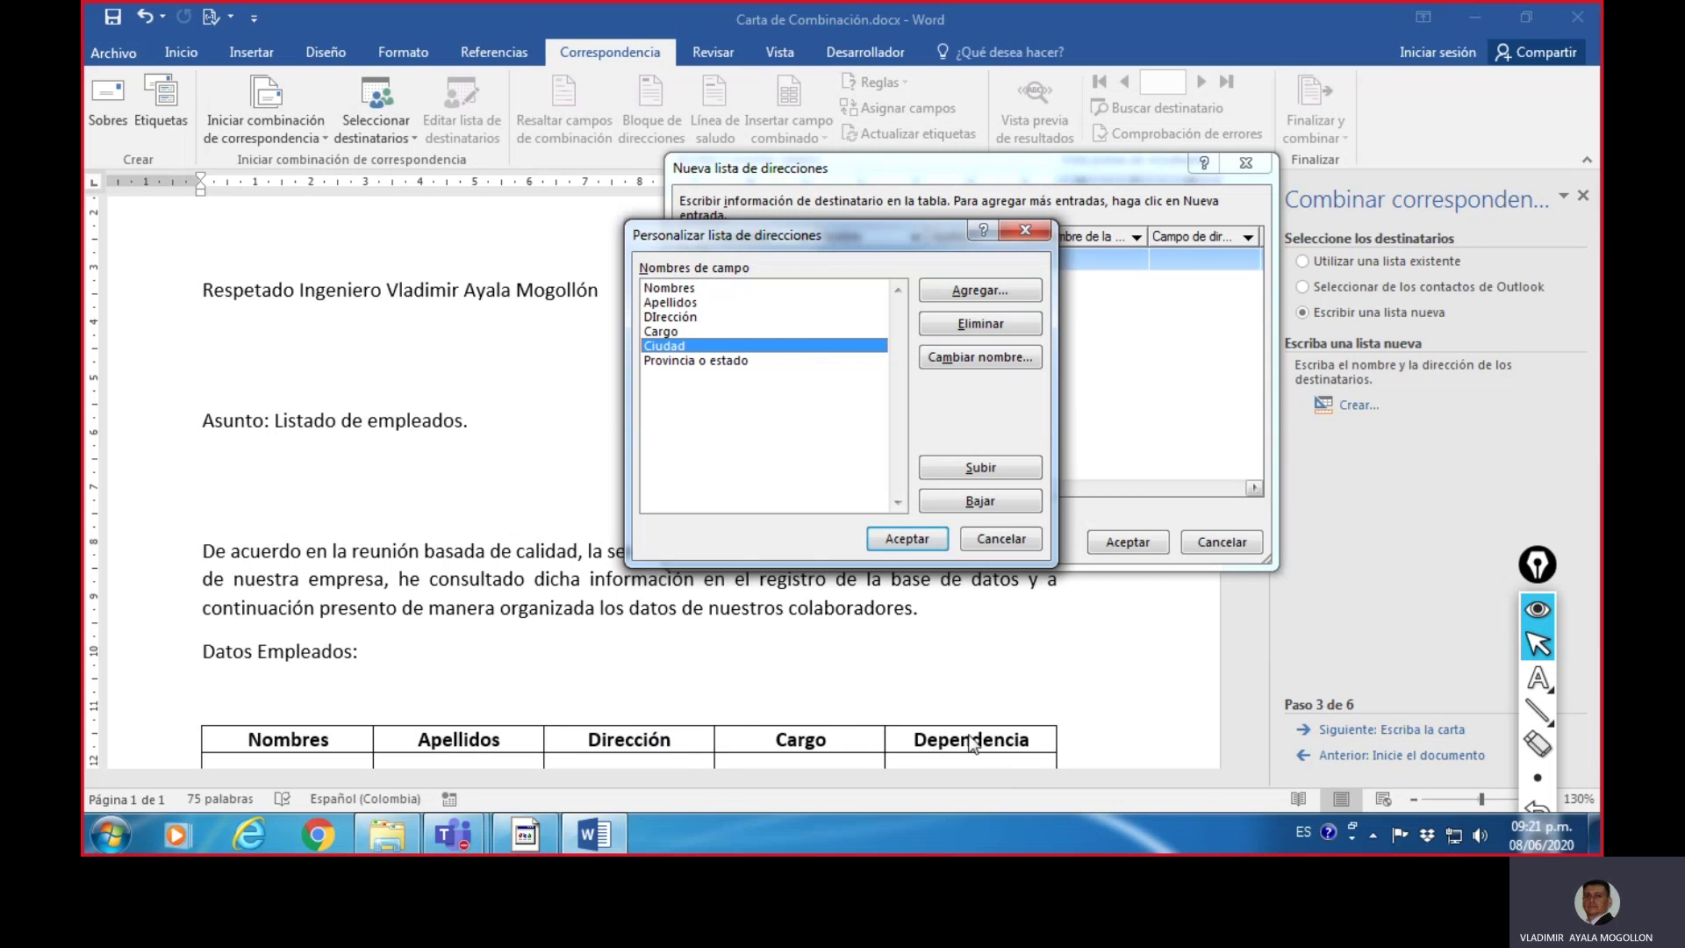
{"action": "left_click", "coordinate": [1000, 358]}
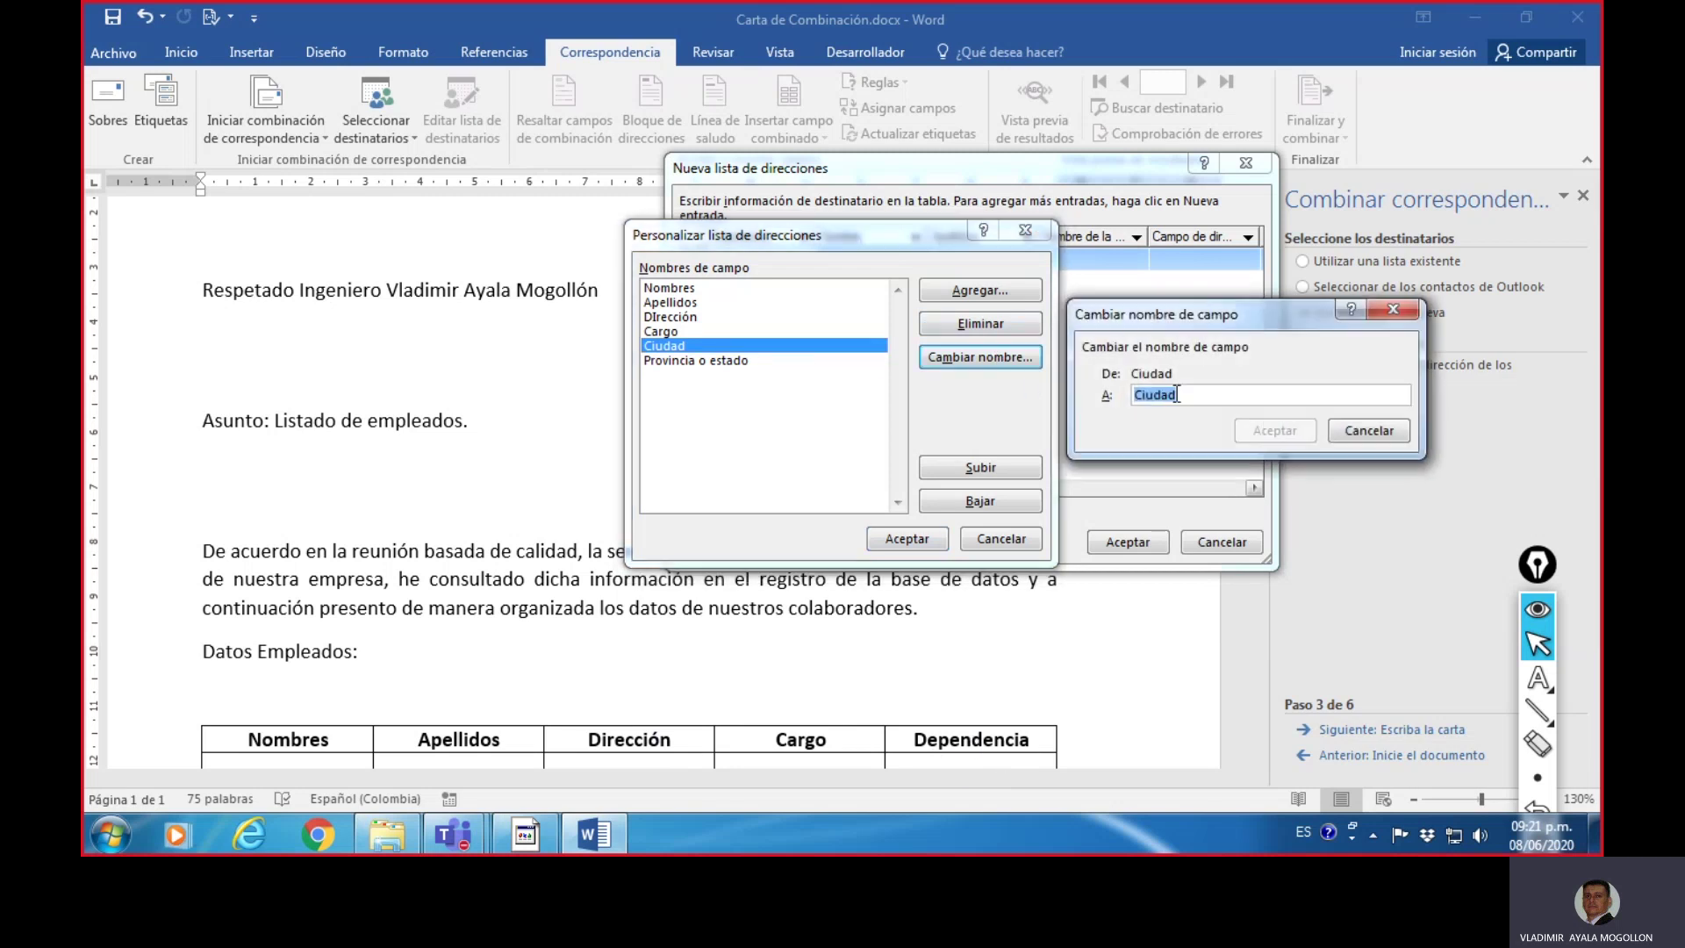
{"action": "type", "text": "Depe"}
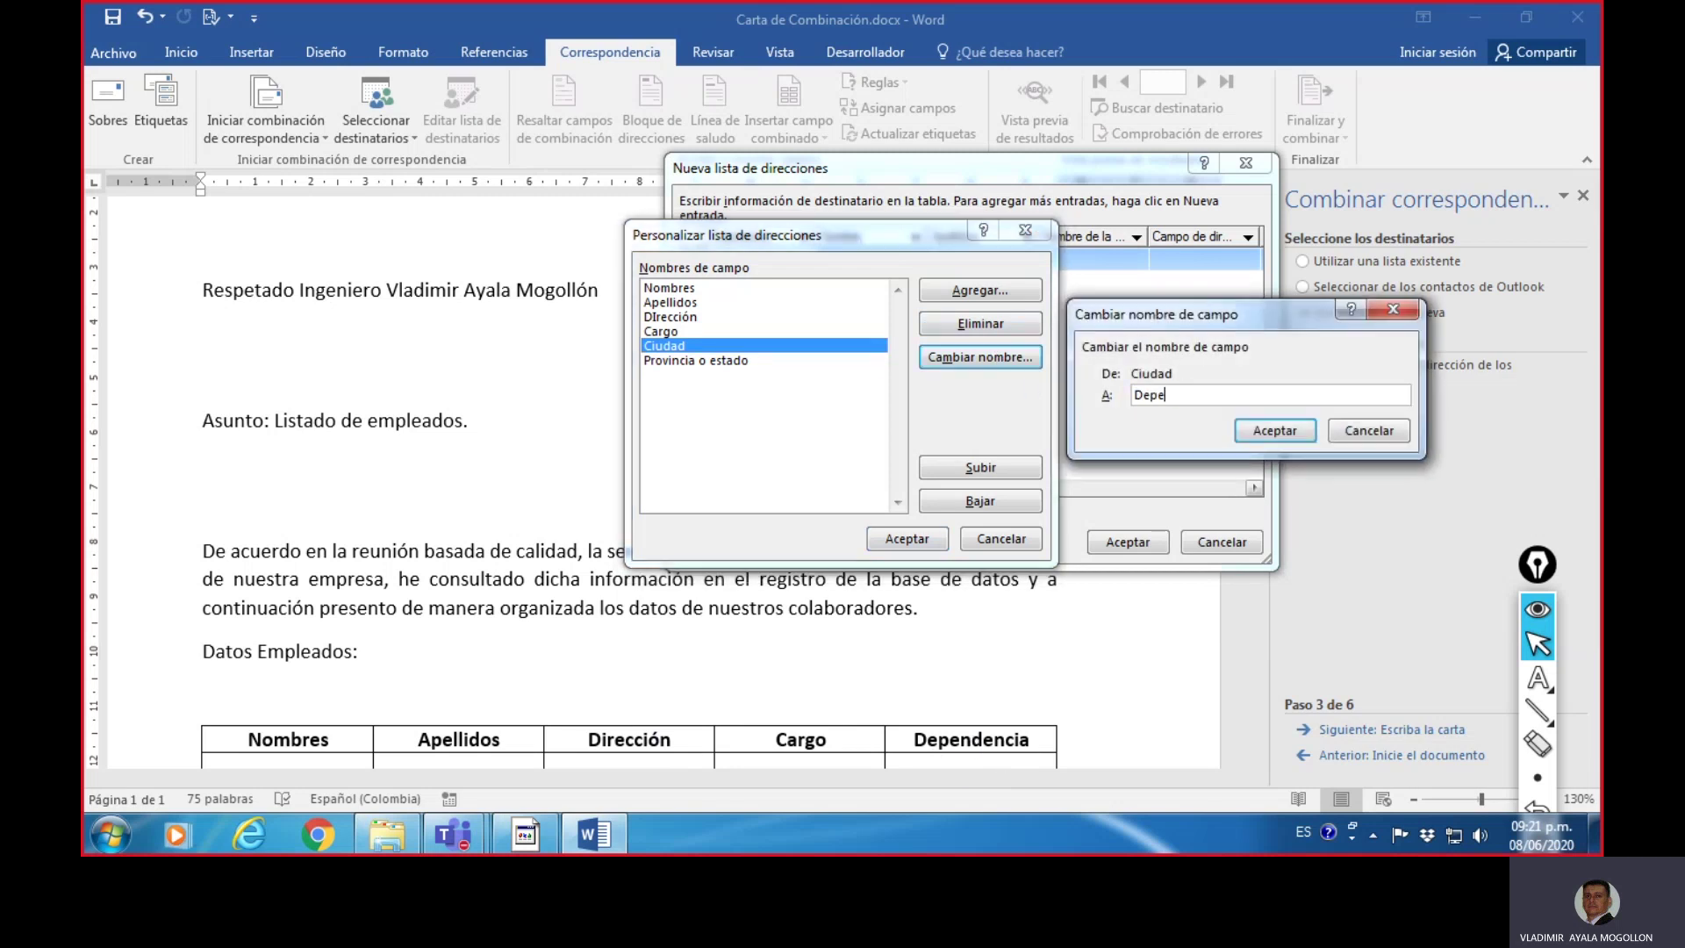
{"action": "type", "text": "ndencia"}
{"action": "left_click", "coordinate": [1264, 425]}
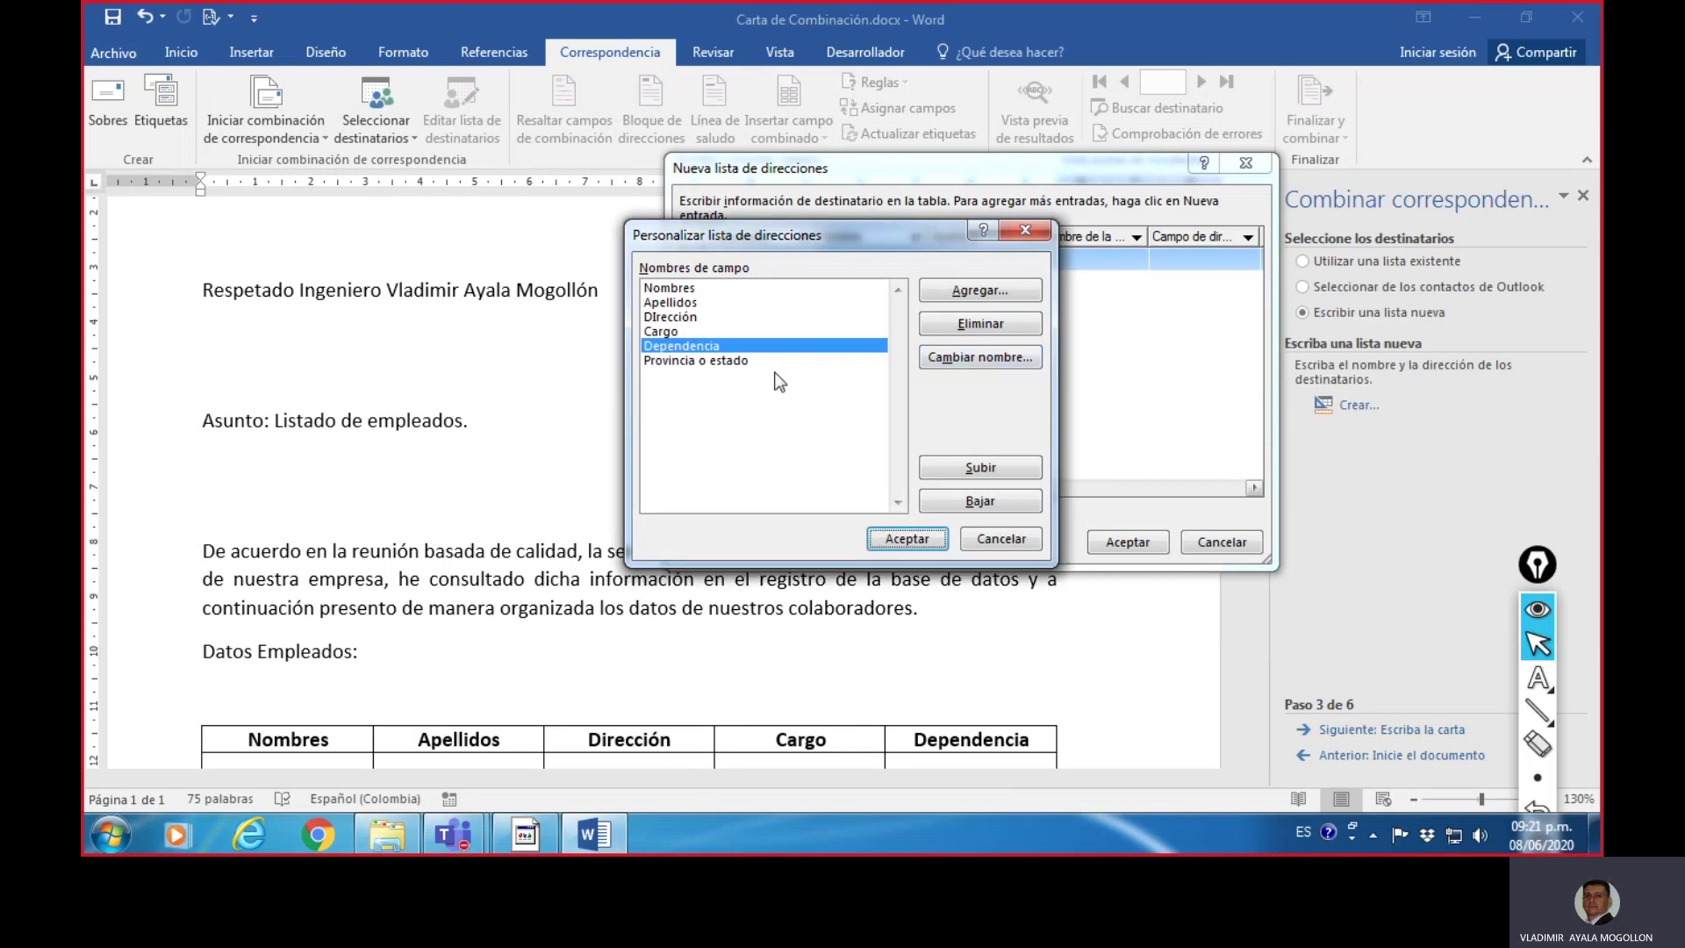
{"action": "left_click", "coordinate": [736, 373]}
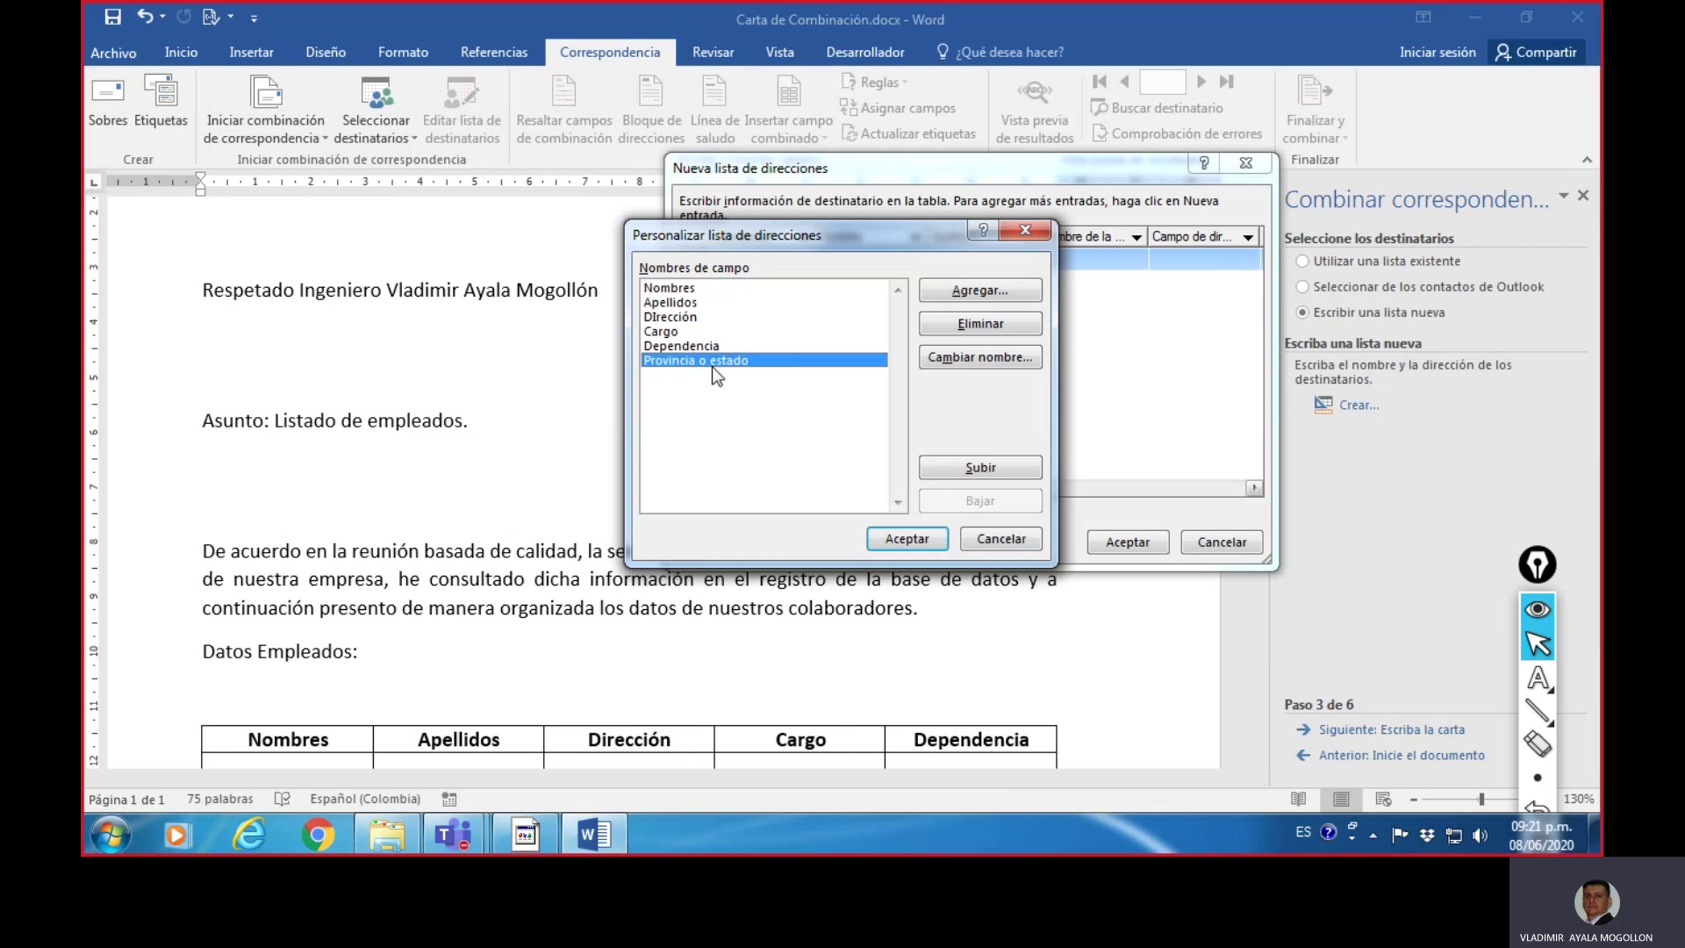
{"action": "left_click", "coordinate": [980, 323]}
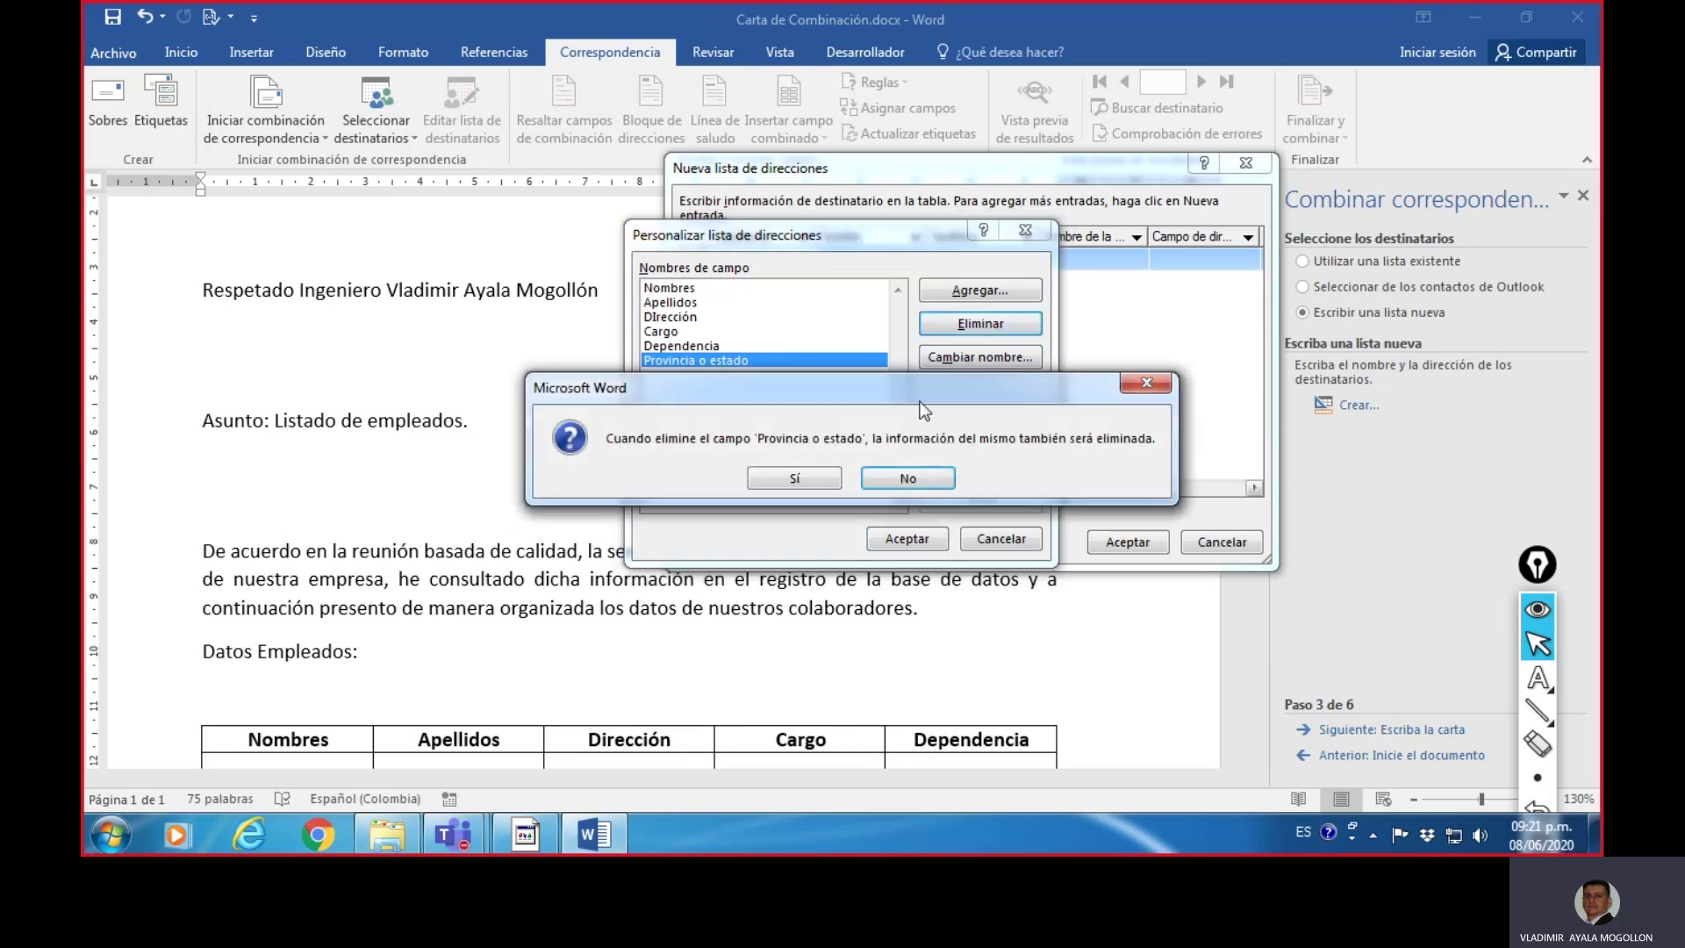
- Delete the Provincia o estado and misspelled DIrección fields
{"action": "left_click", "coordinate": [793, 485]}
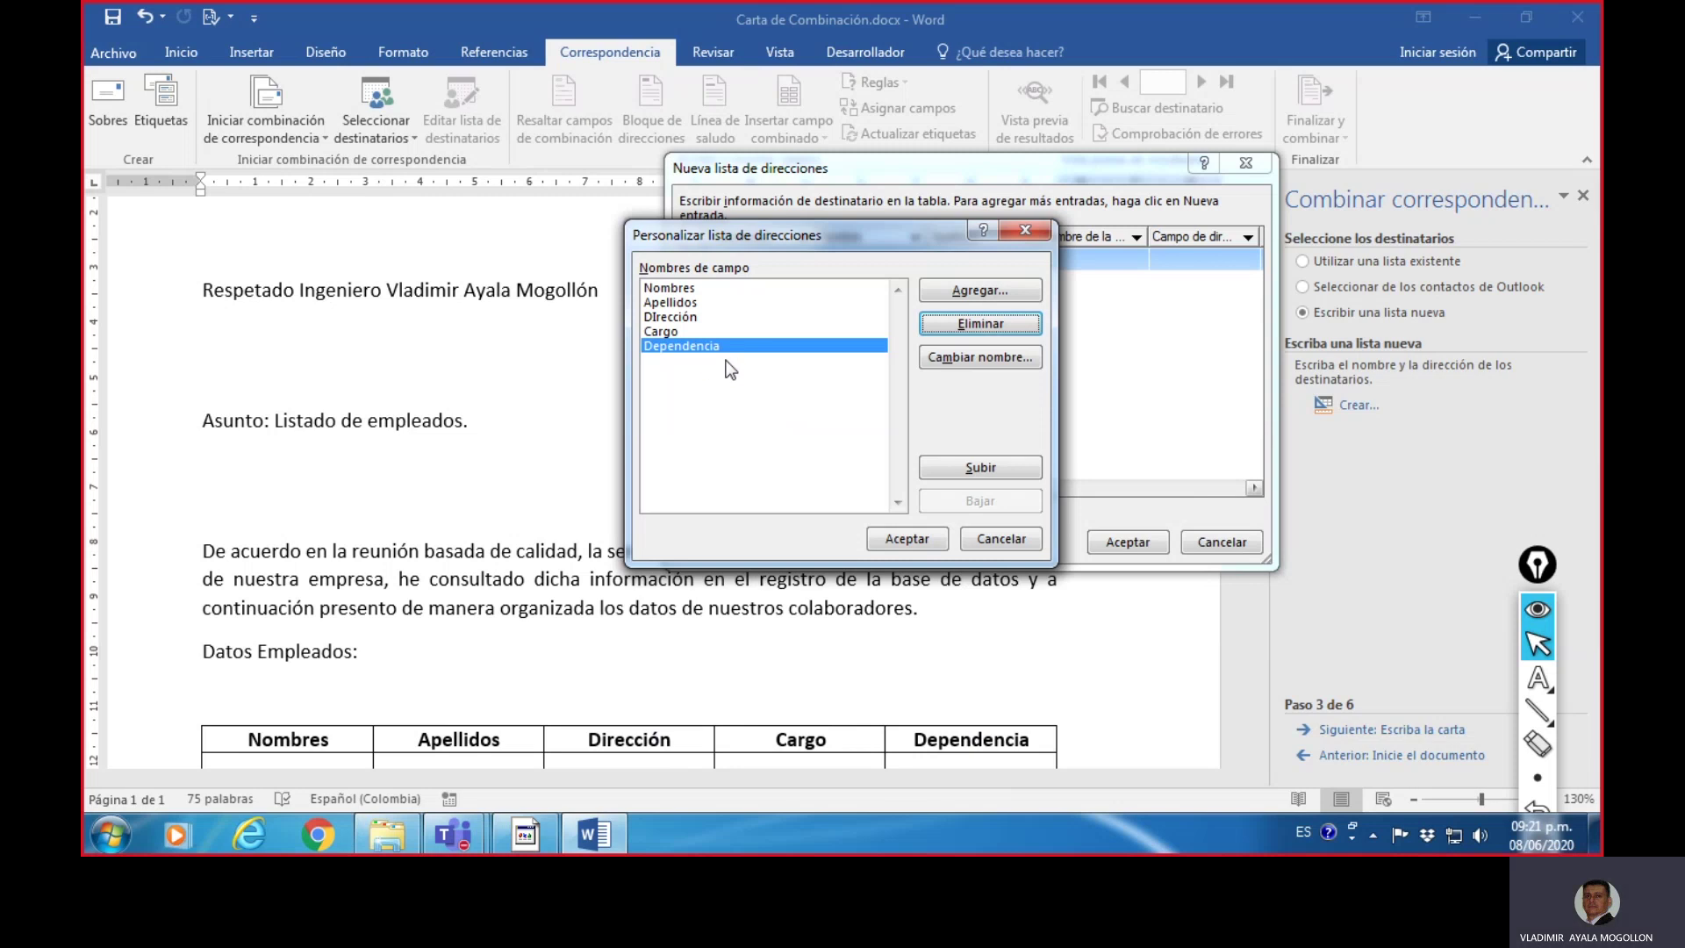
{"action": "left_click", "coordinate": [696, 318]}
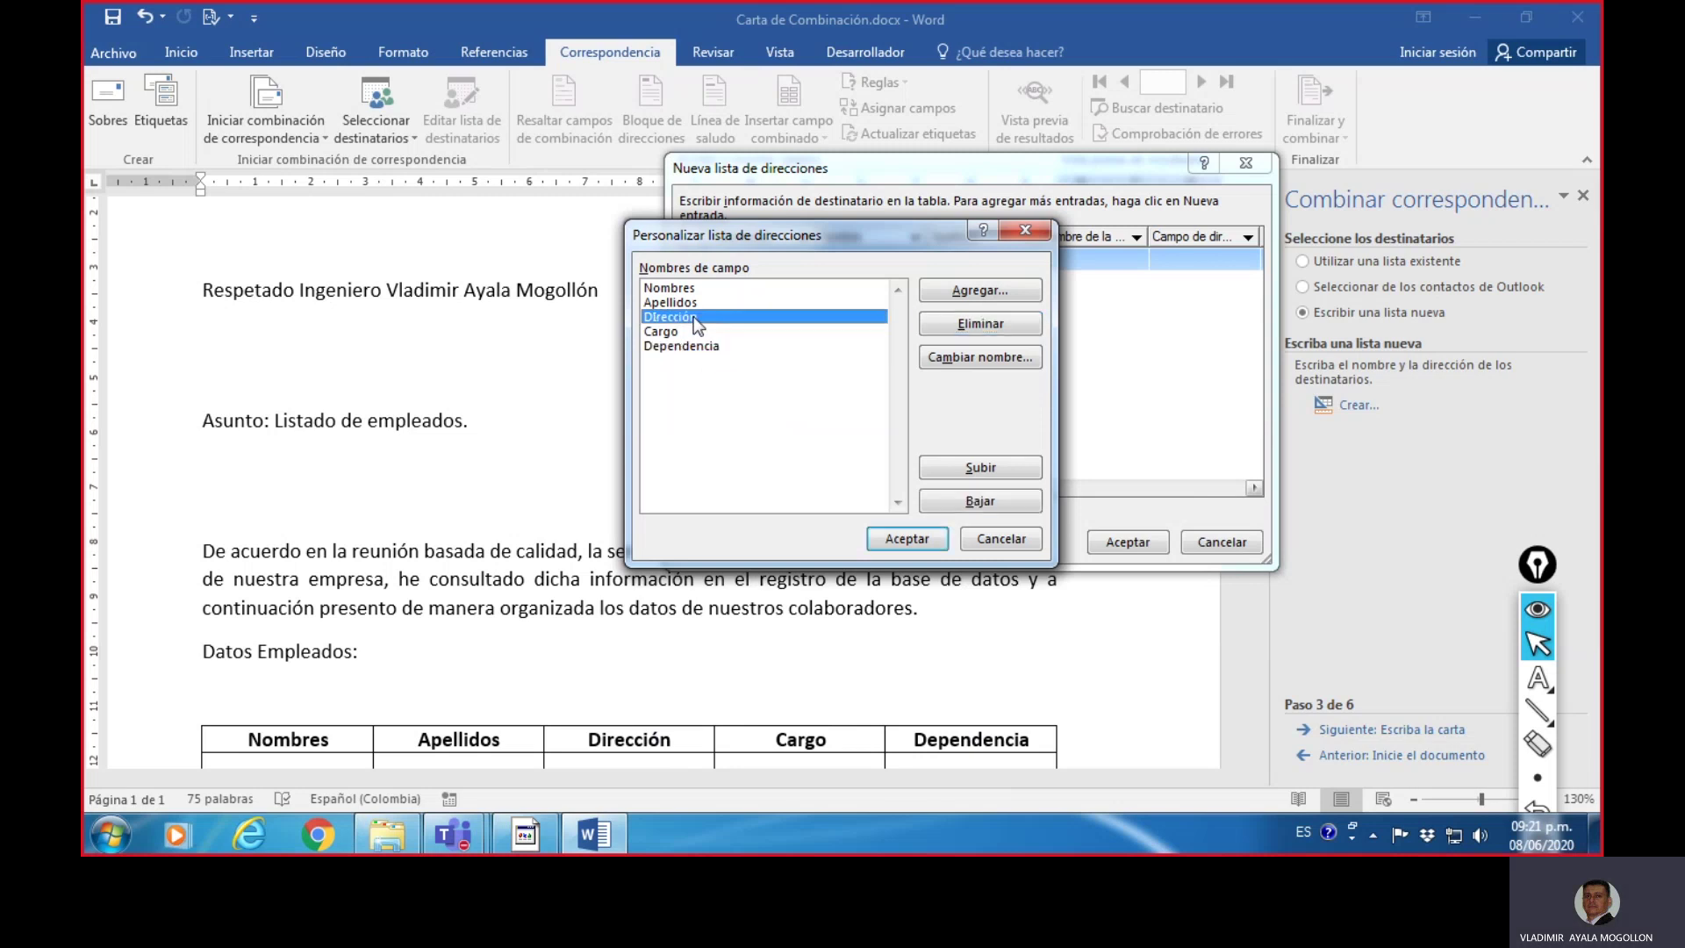
{"action": "left_click", "coordinate": [983, 325]}
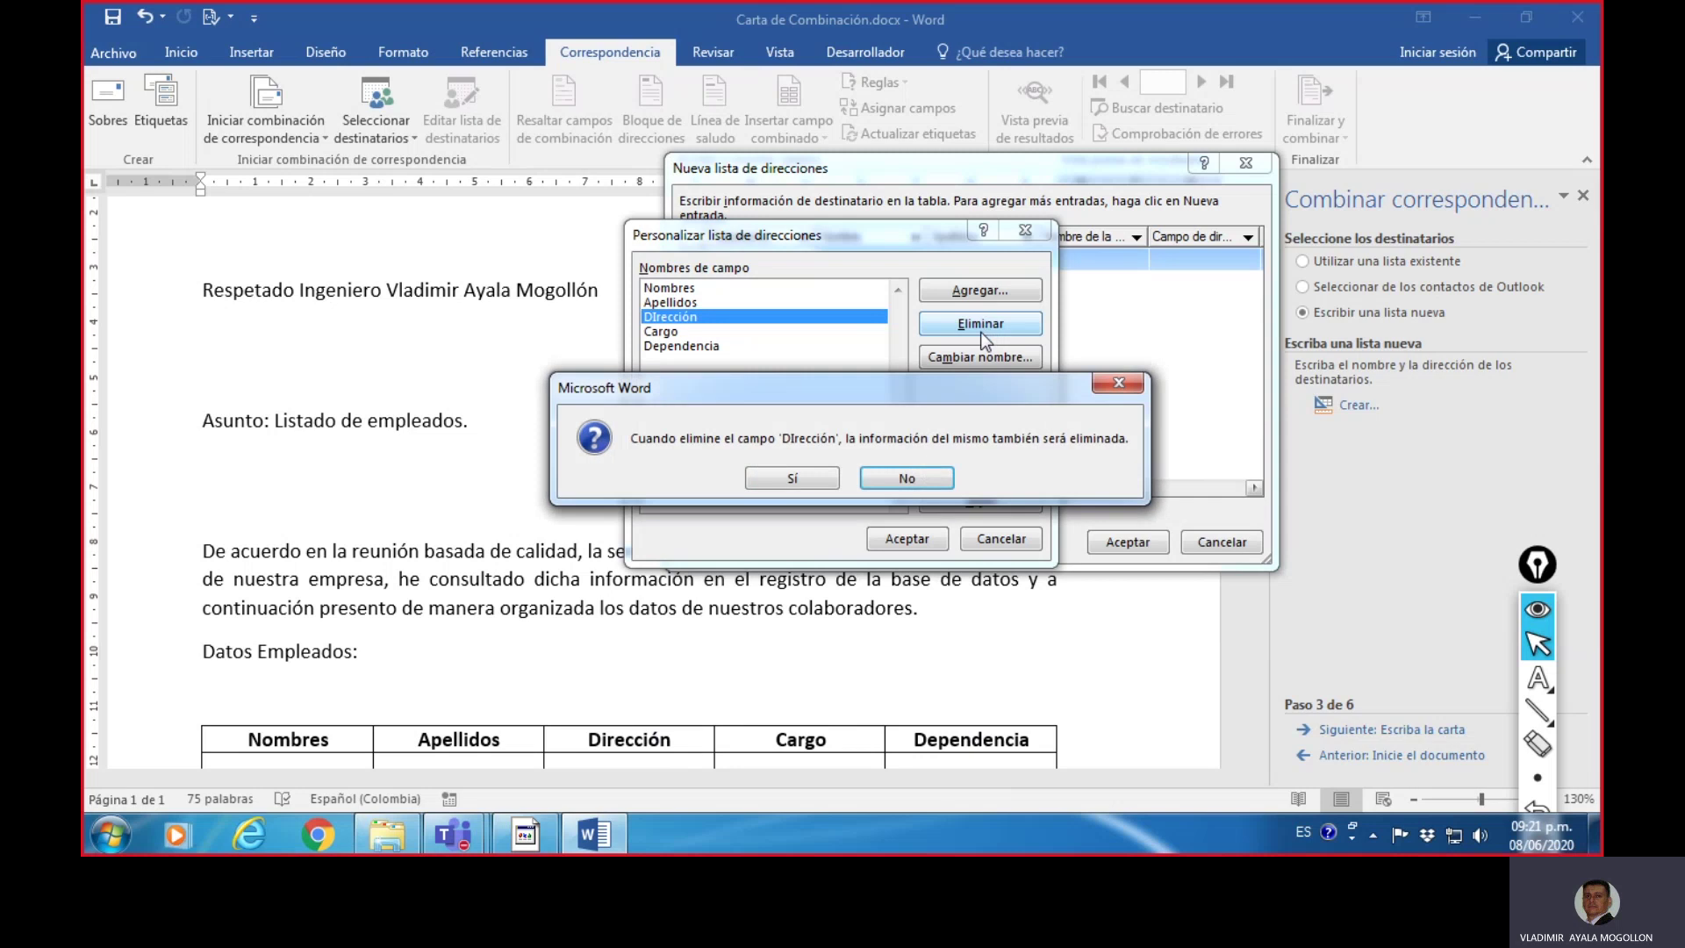
{"action": "left_click", "coordinate": [800, 477]}
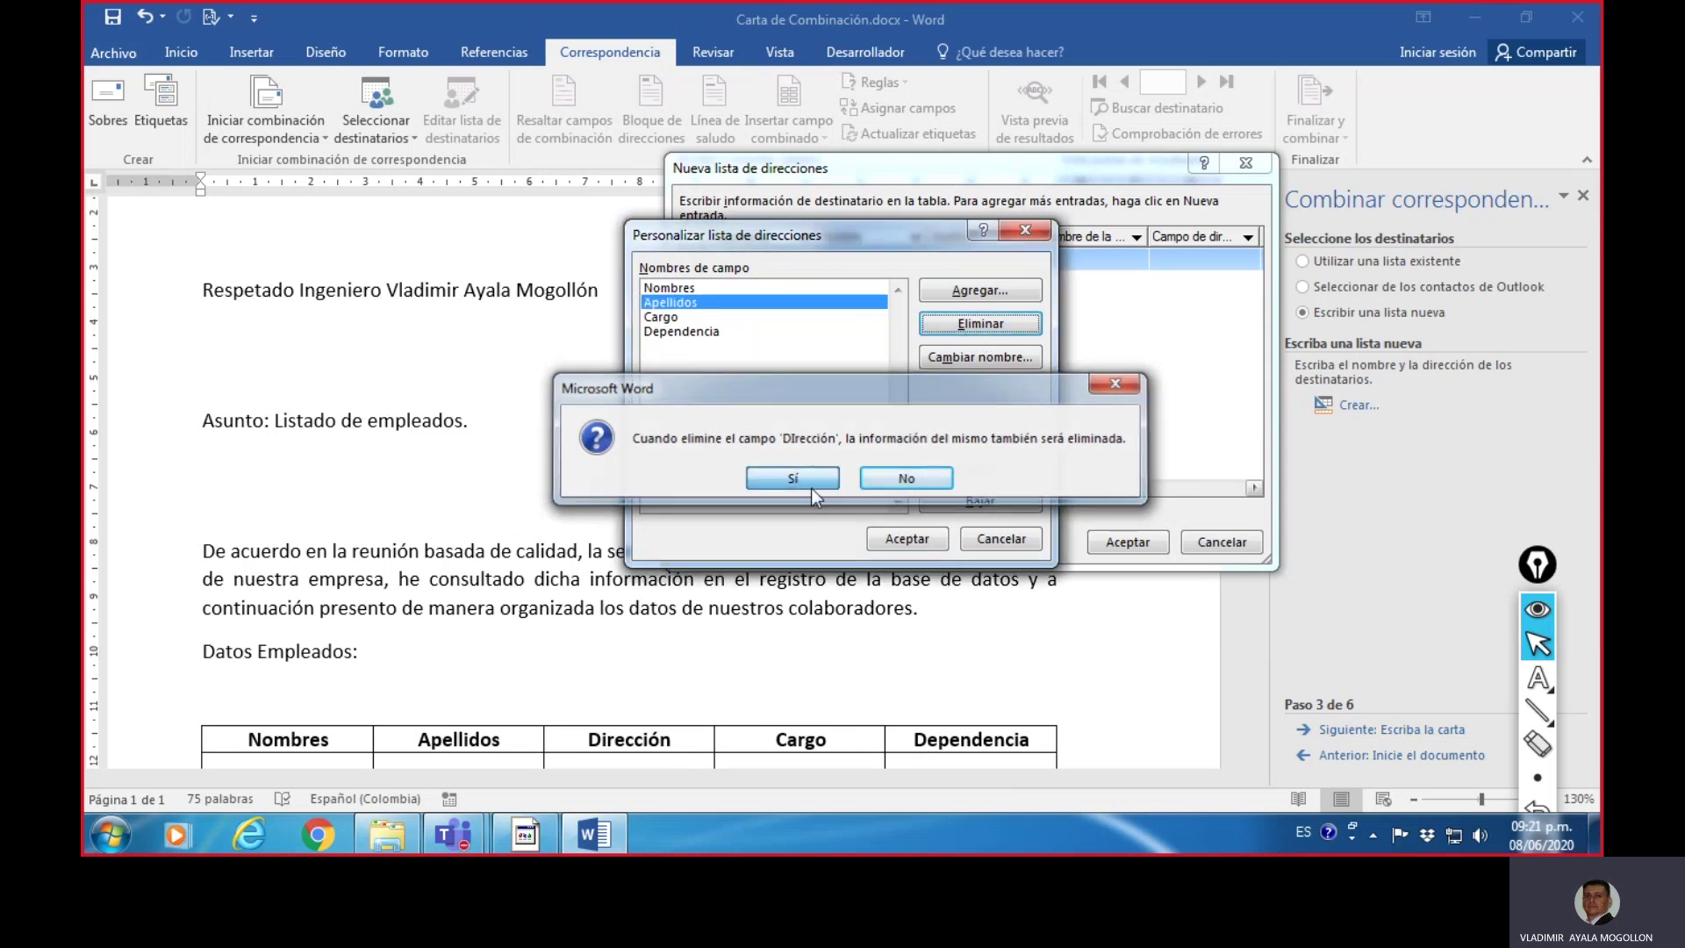
{"action": "left_click", "coordinate": [957, 354]}
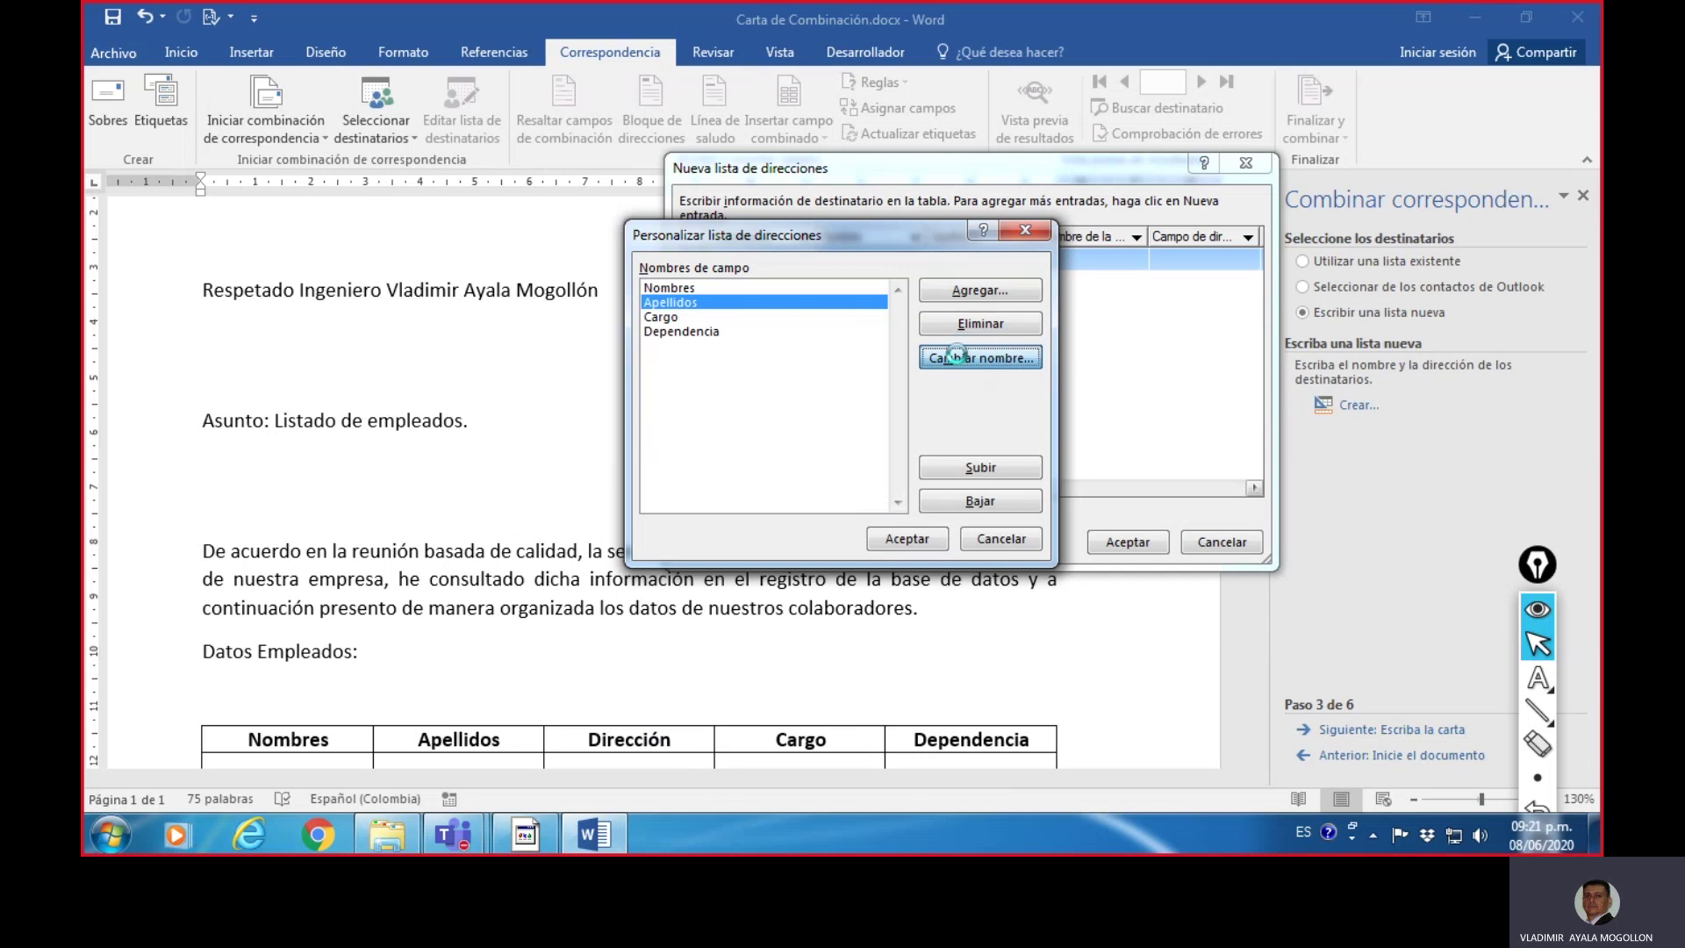
{"action": "left_click", "coordinate": [1395, 309]}
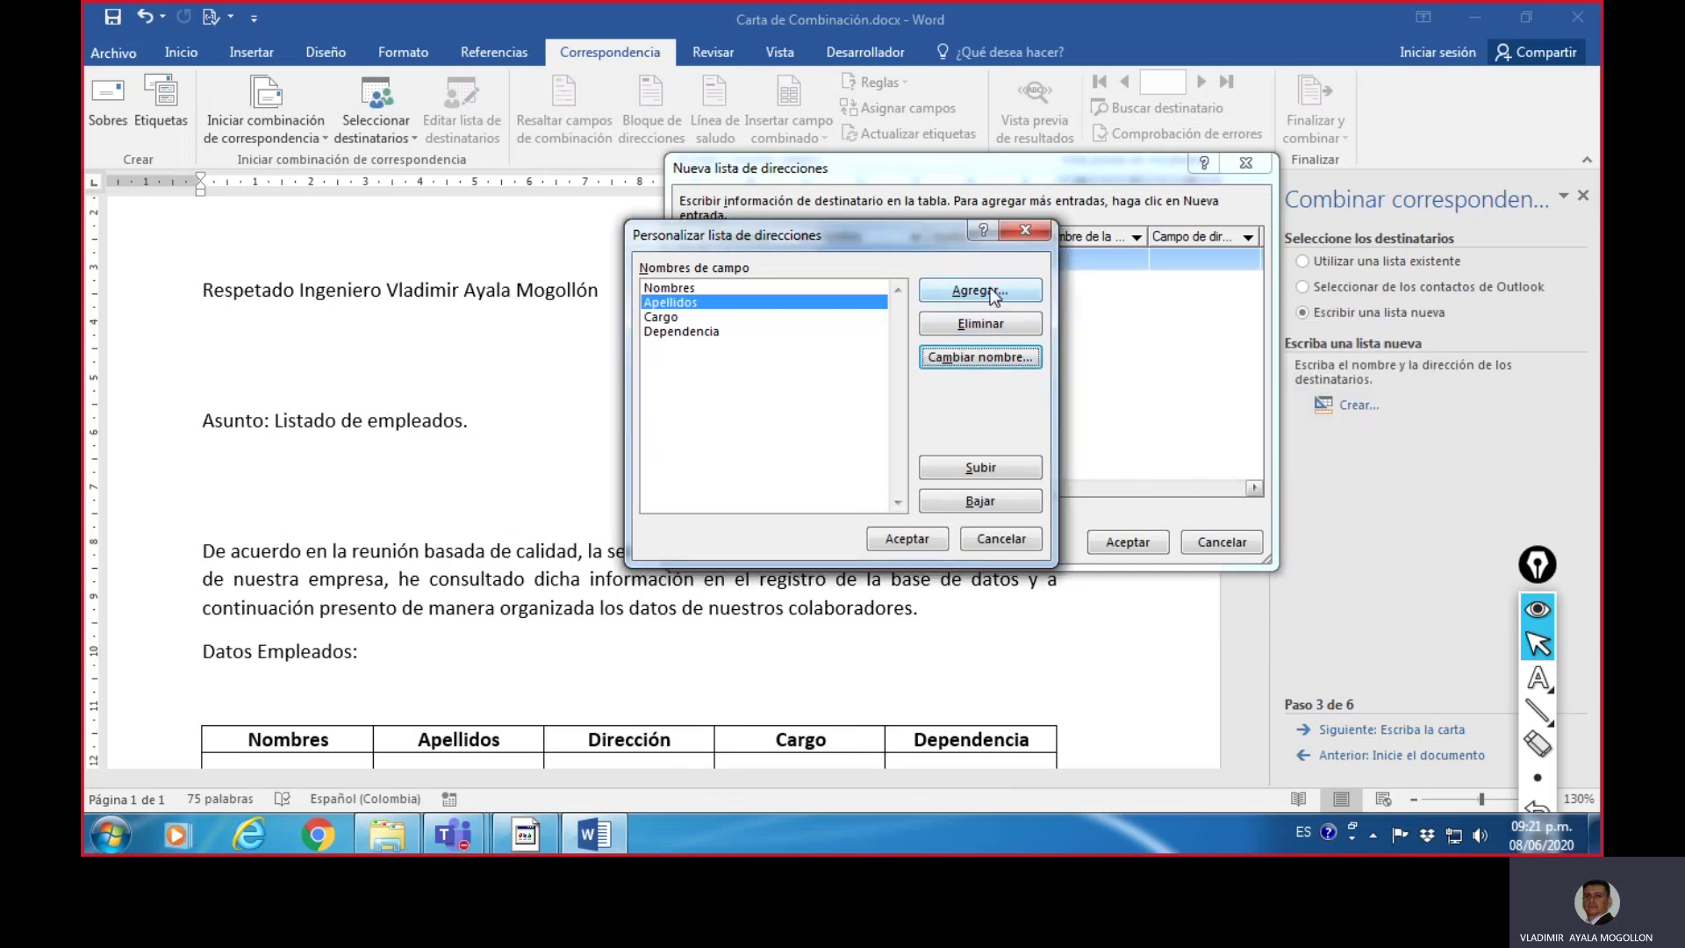
- Add a new field named Dirección
{"action": "left_click", "coordinate": [991, 291]}
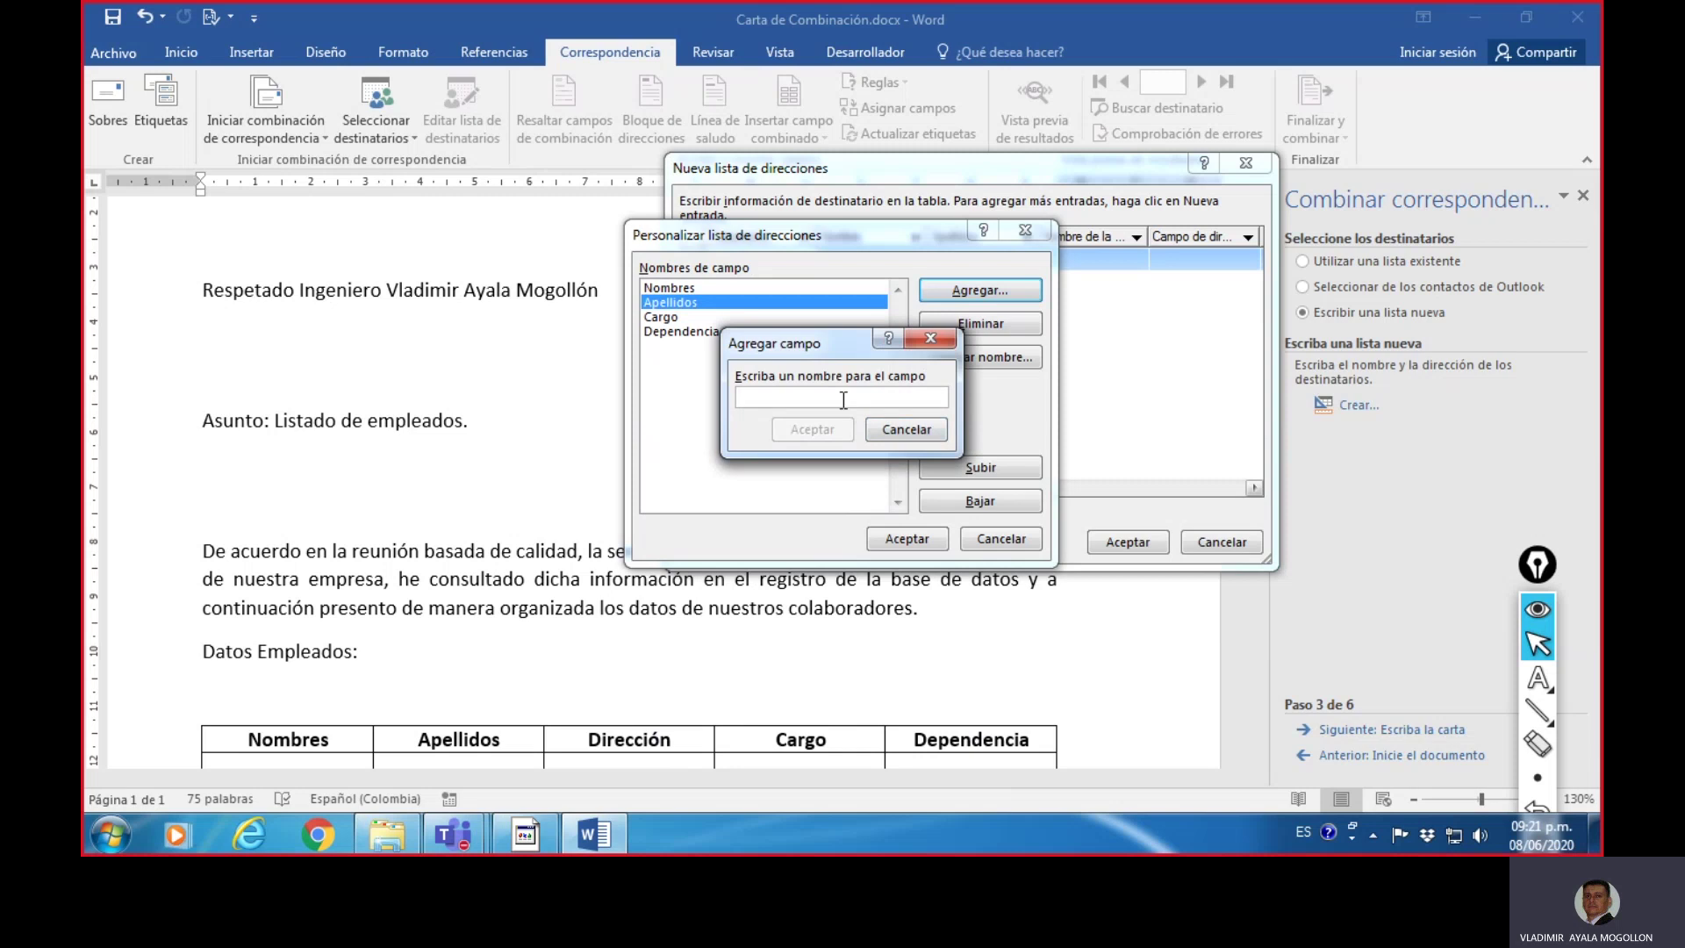
{"action": "type", "text": "Direcc"}
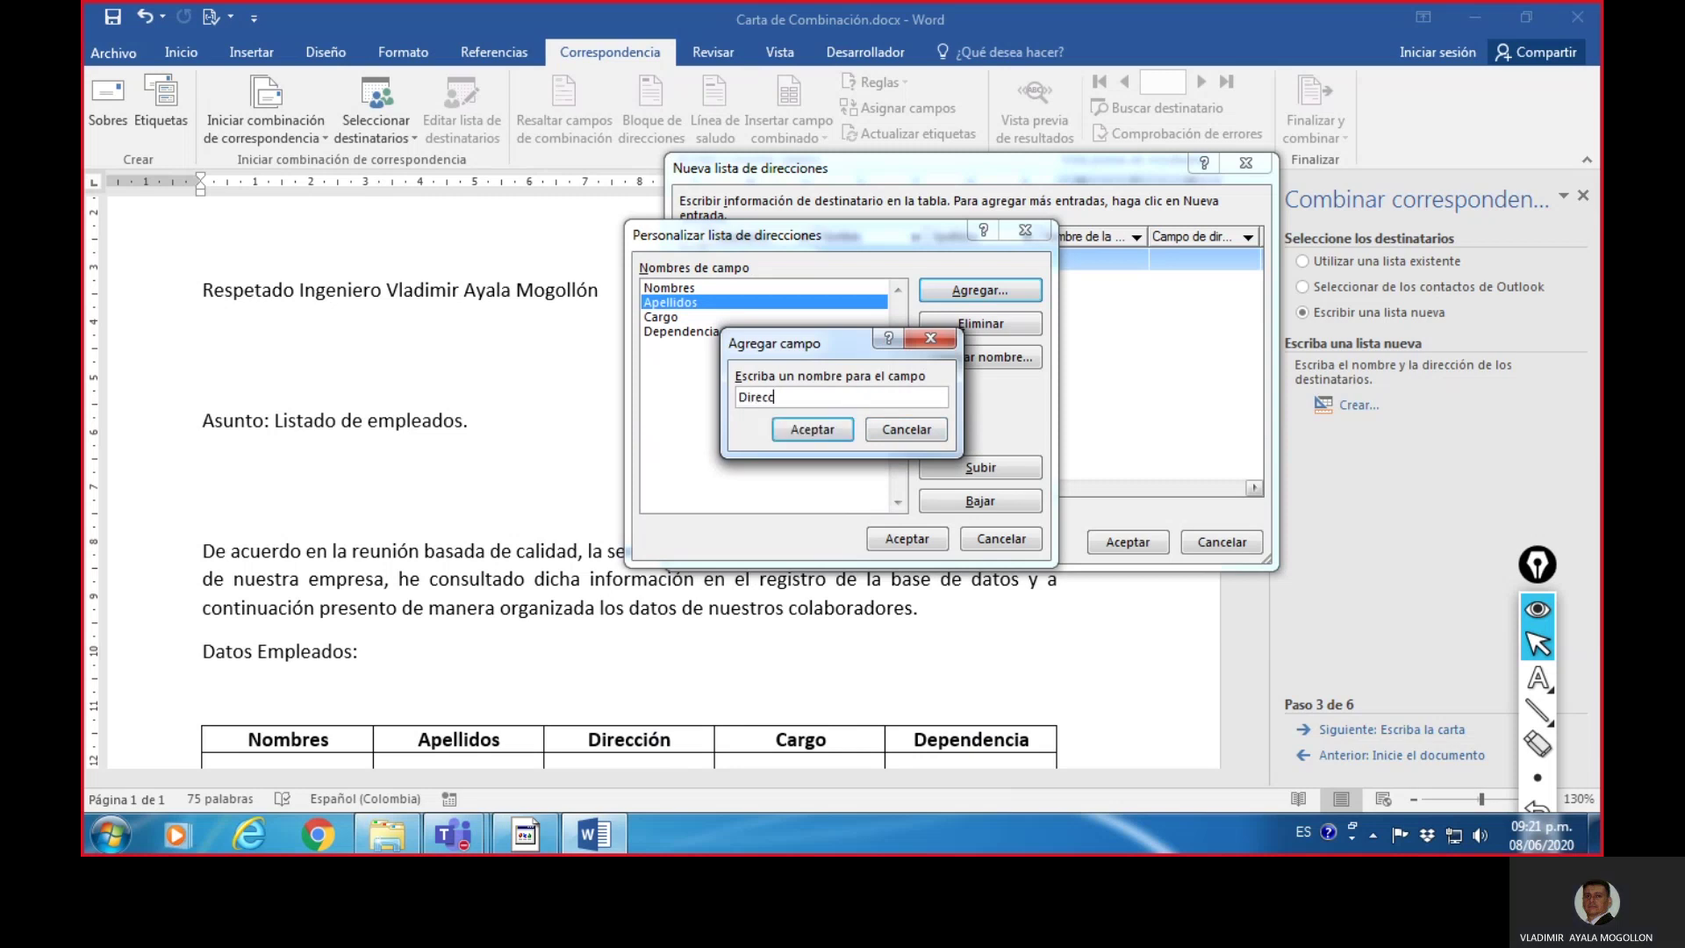
{"action": "key", "text": "BackSpace"}
{"action": "type", "text": "ción"}
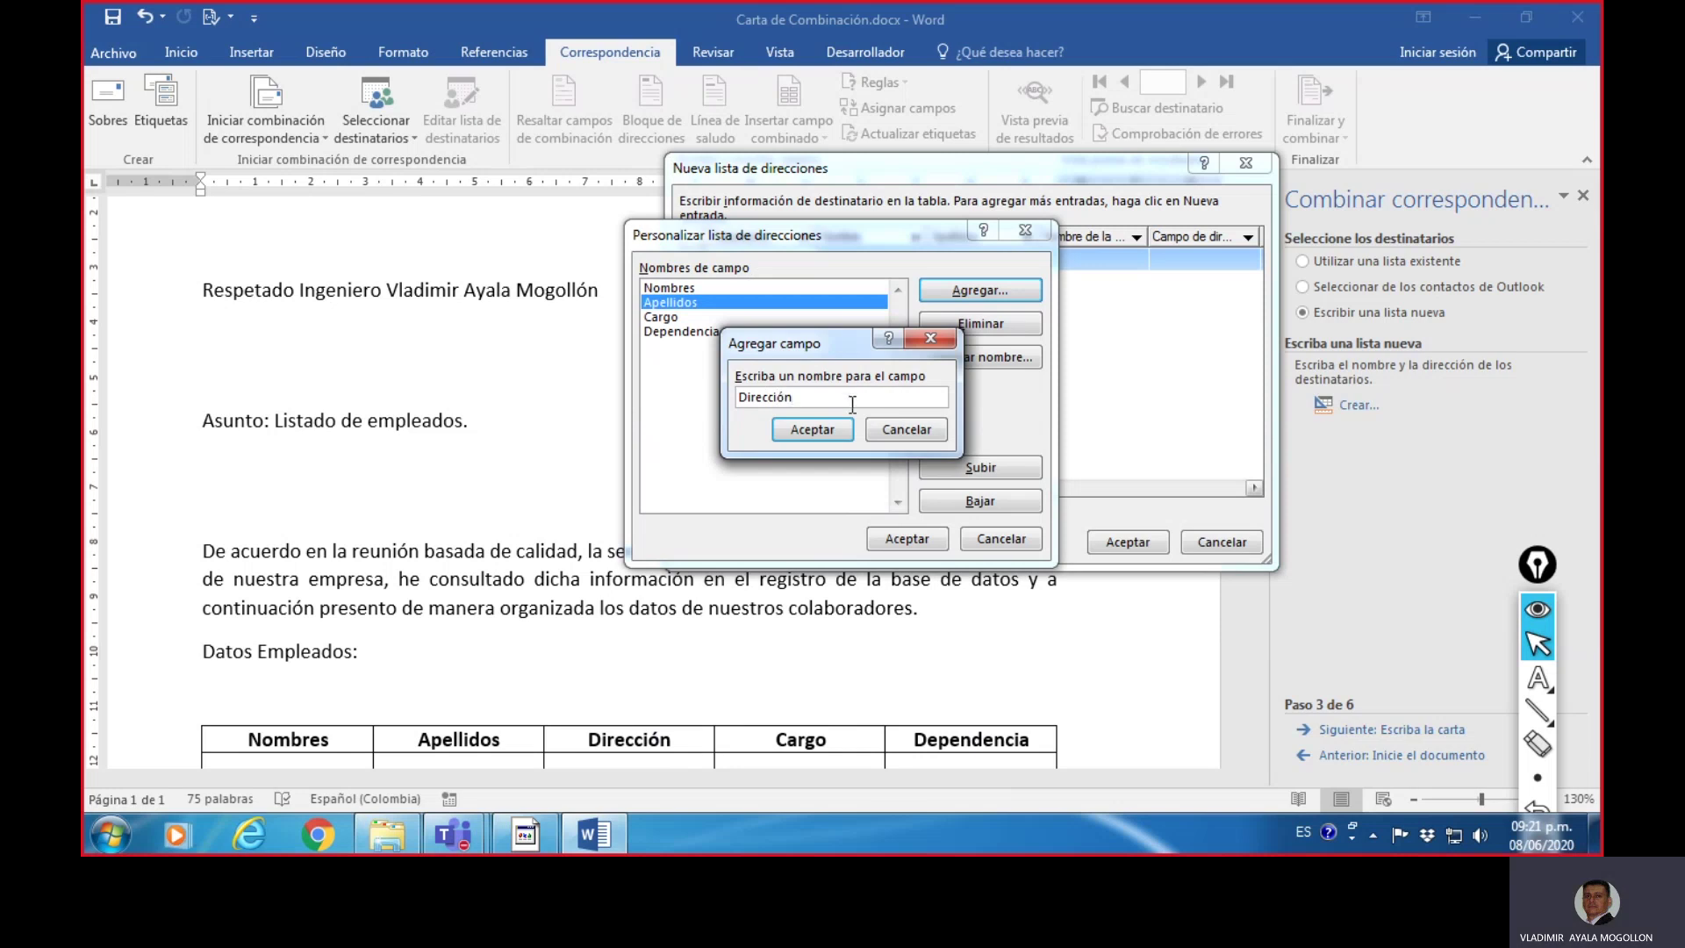
{"action": "left_click", "coordinate": [812, 430]}
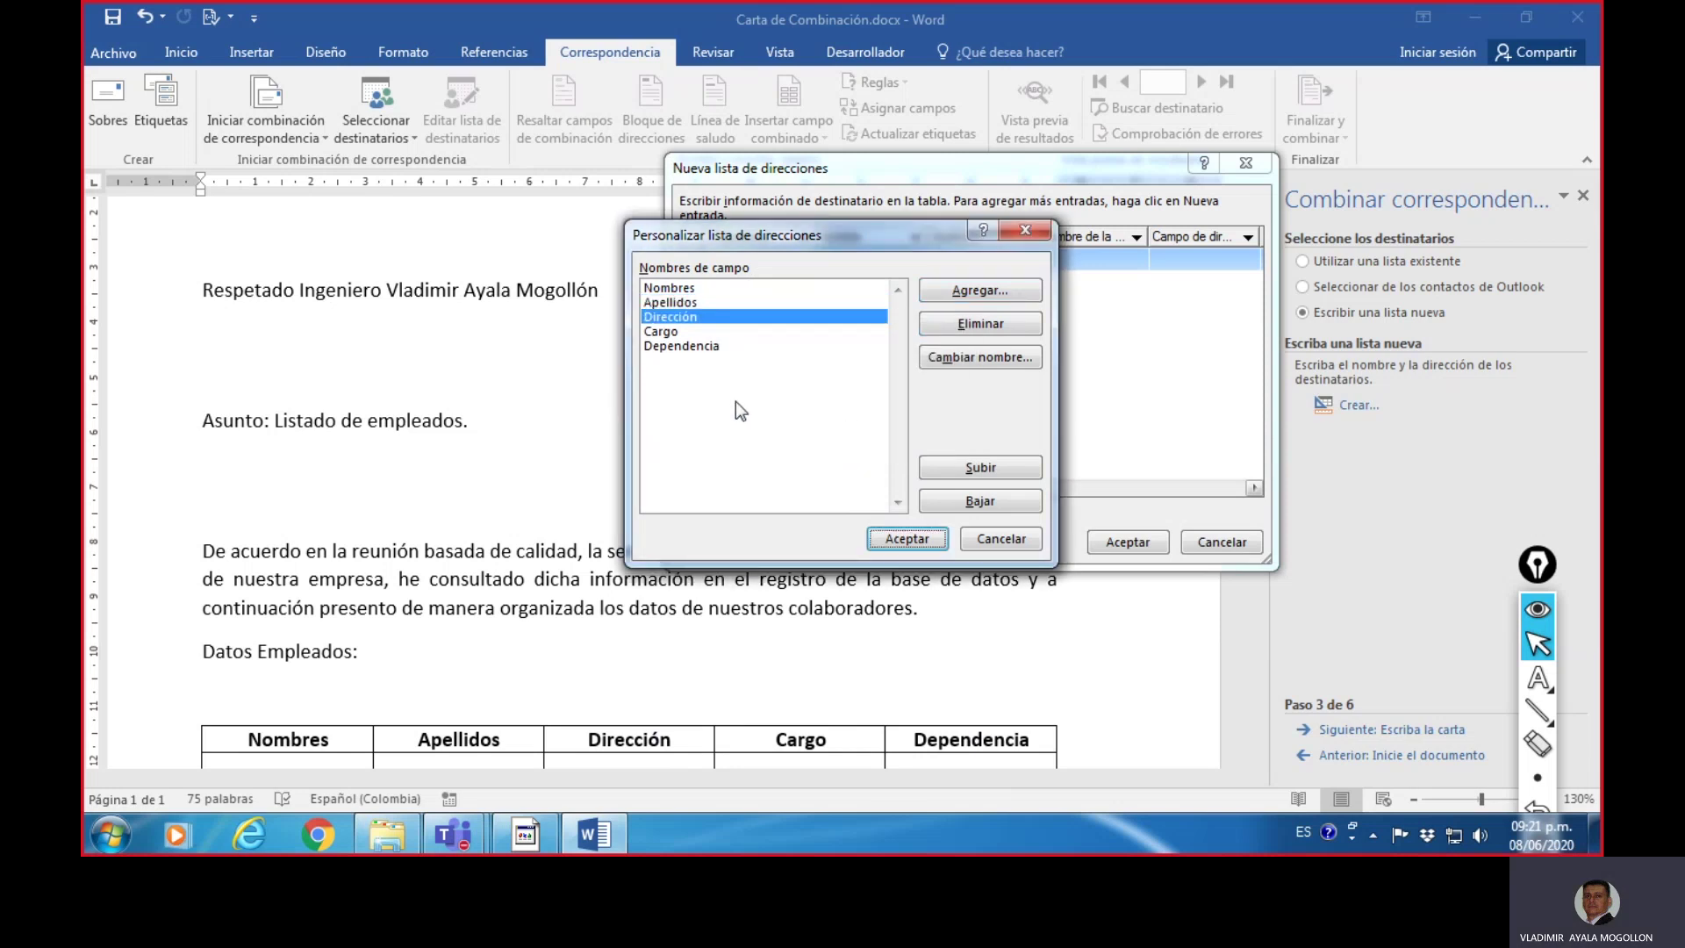
- Review the Nombres, Apellidos, Dirección, Cargo, Dependencia order and apply the customized fields
{"action": "left_click", "coordinate": [695, 289]}
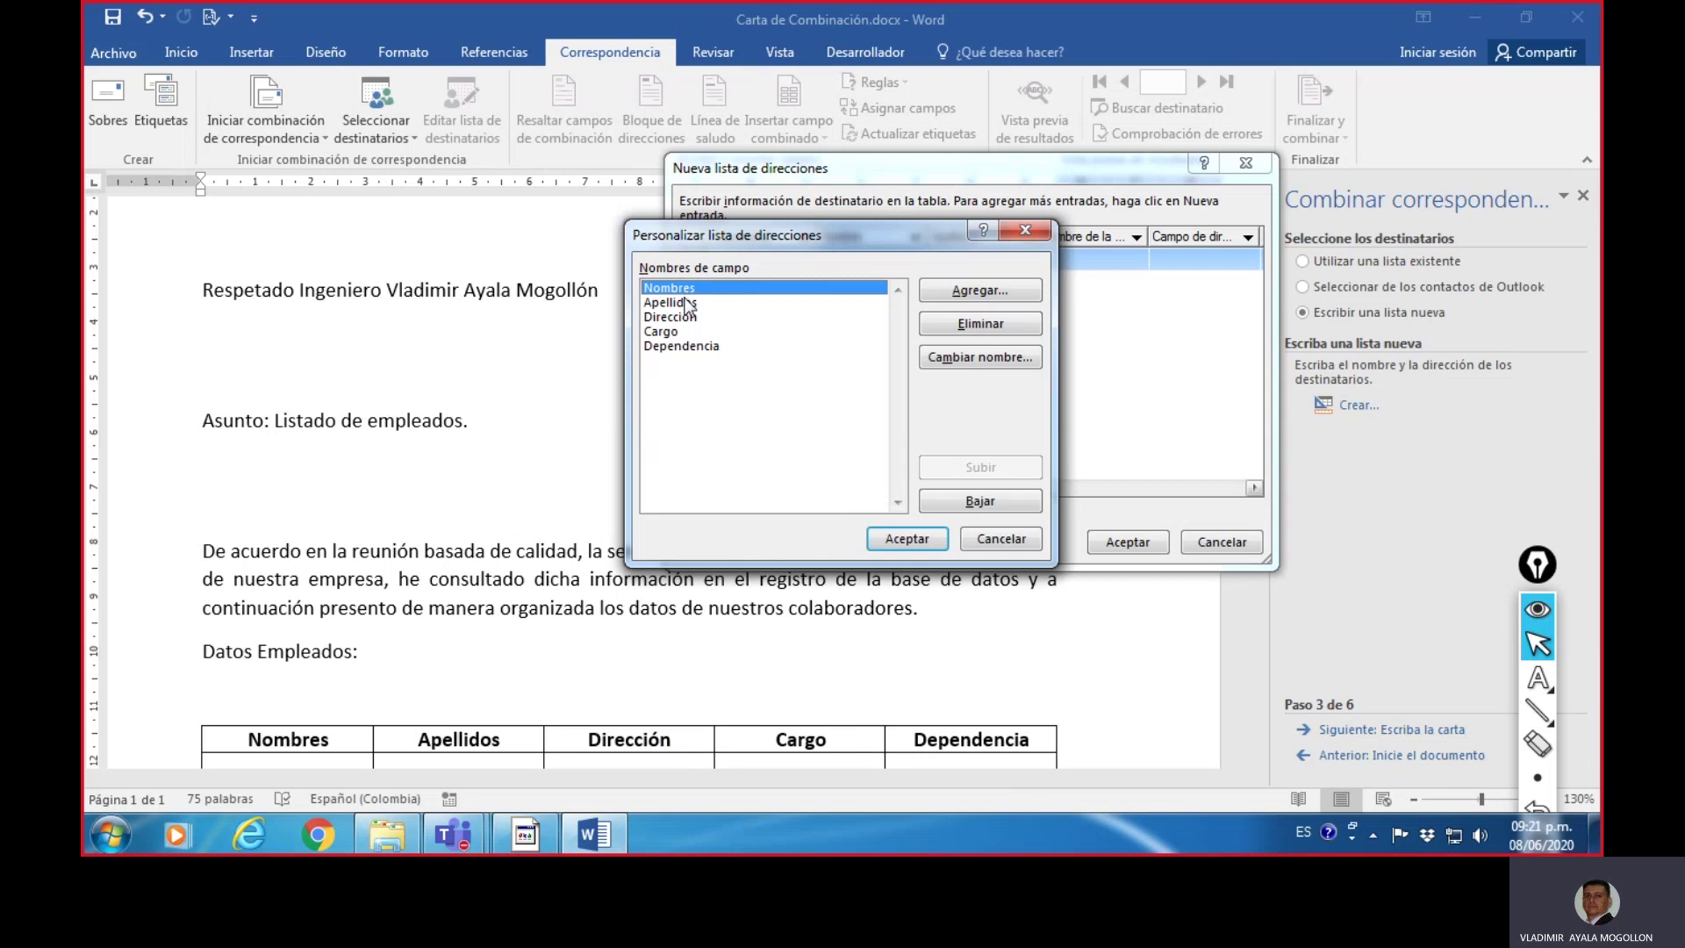
{"action": "left_click", "coordinate": [685, 302]}
{"action": "left_click", "coordinate": [682, 314]}
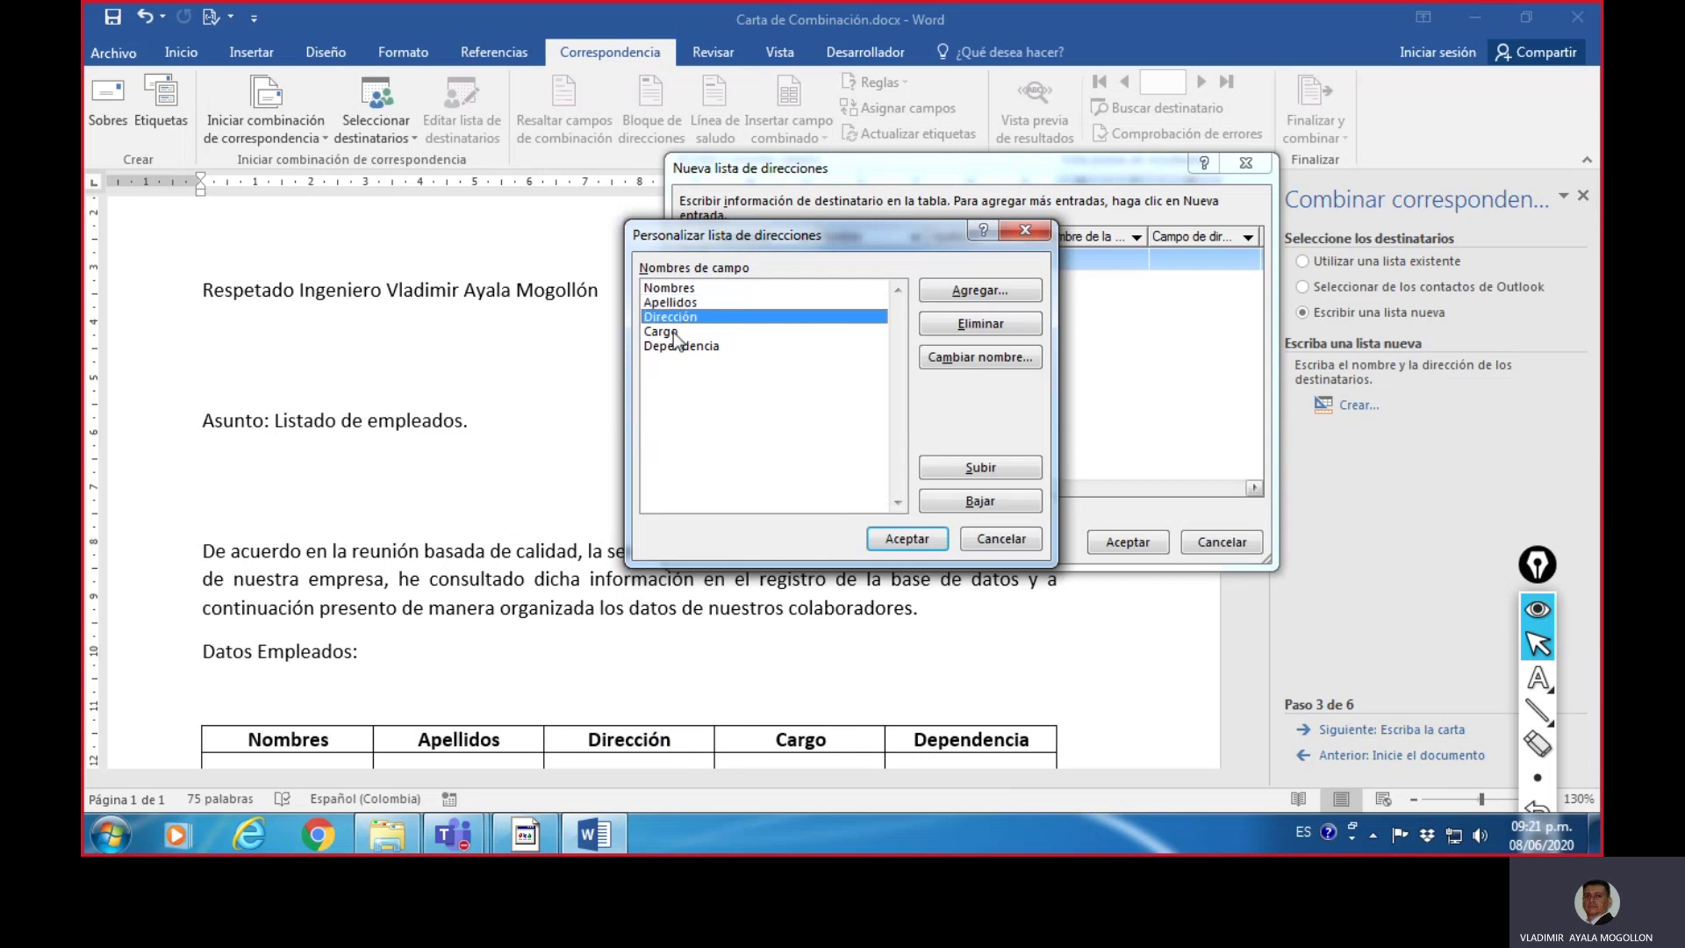
{"action": "left_click", "coordinate": [679, 347]}
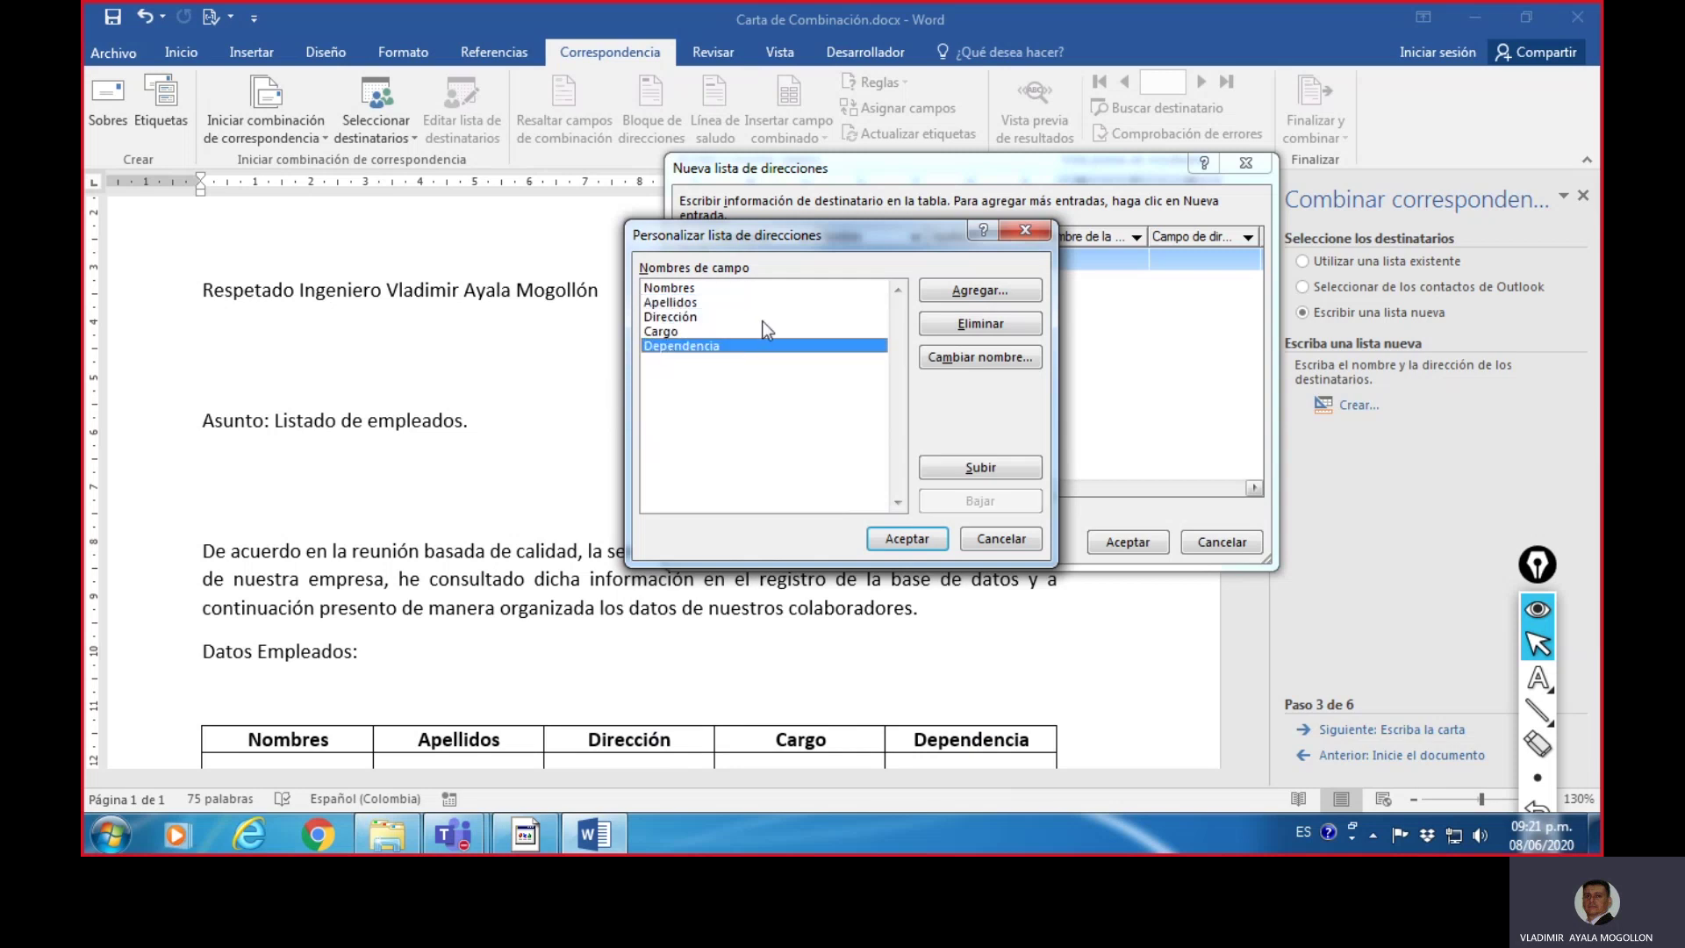
{"action": "left_click", "coordinate": [1537, 707]}
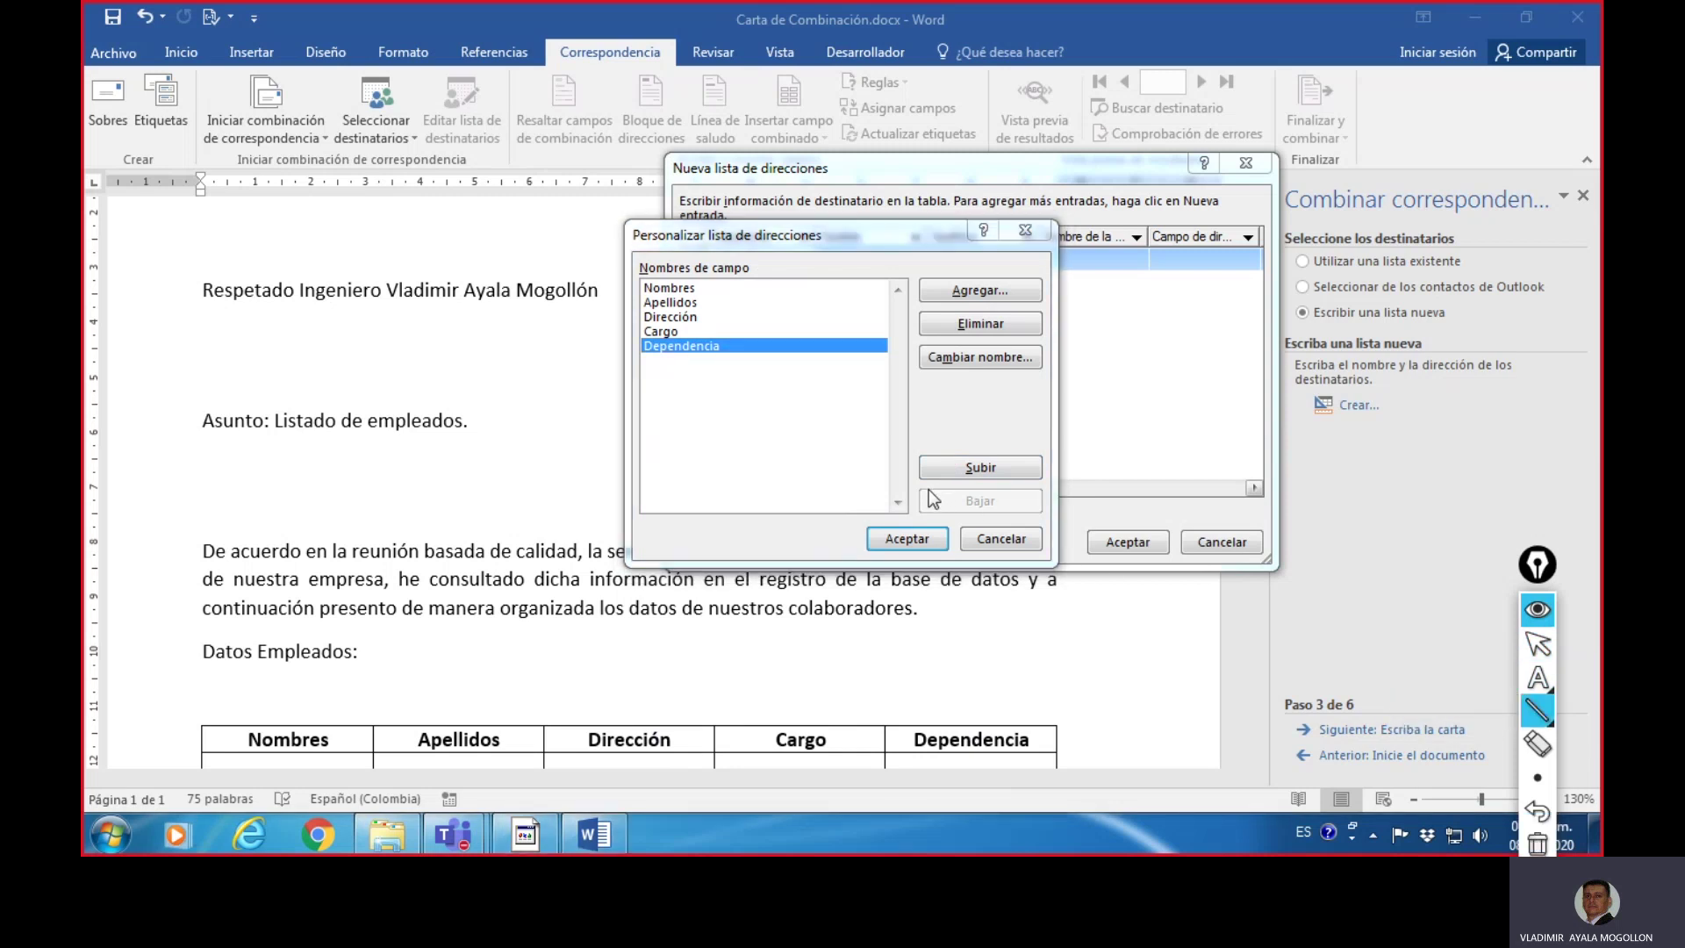
{"action": "left_click_drag", "start_coordinate": [928, 488], "coordinate": [1041, 487]}
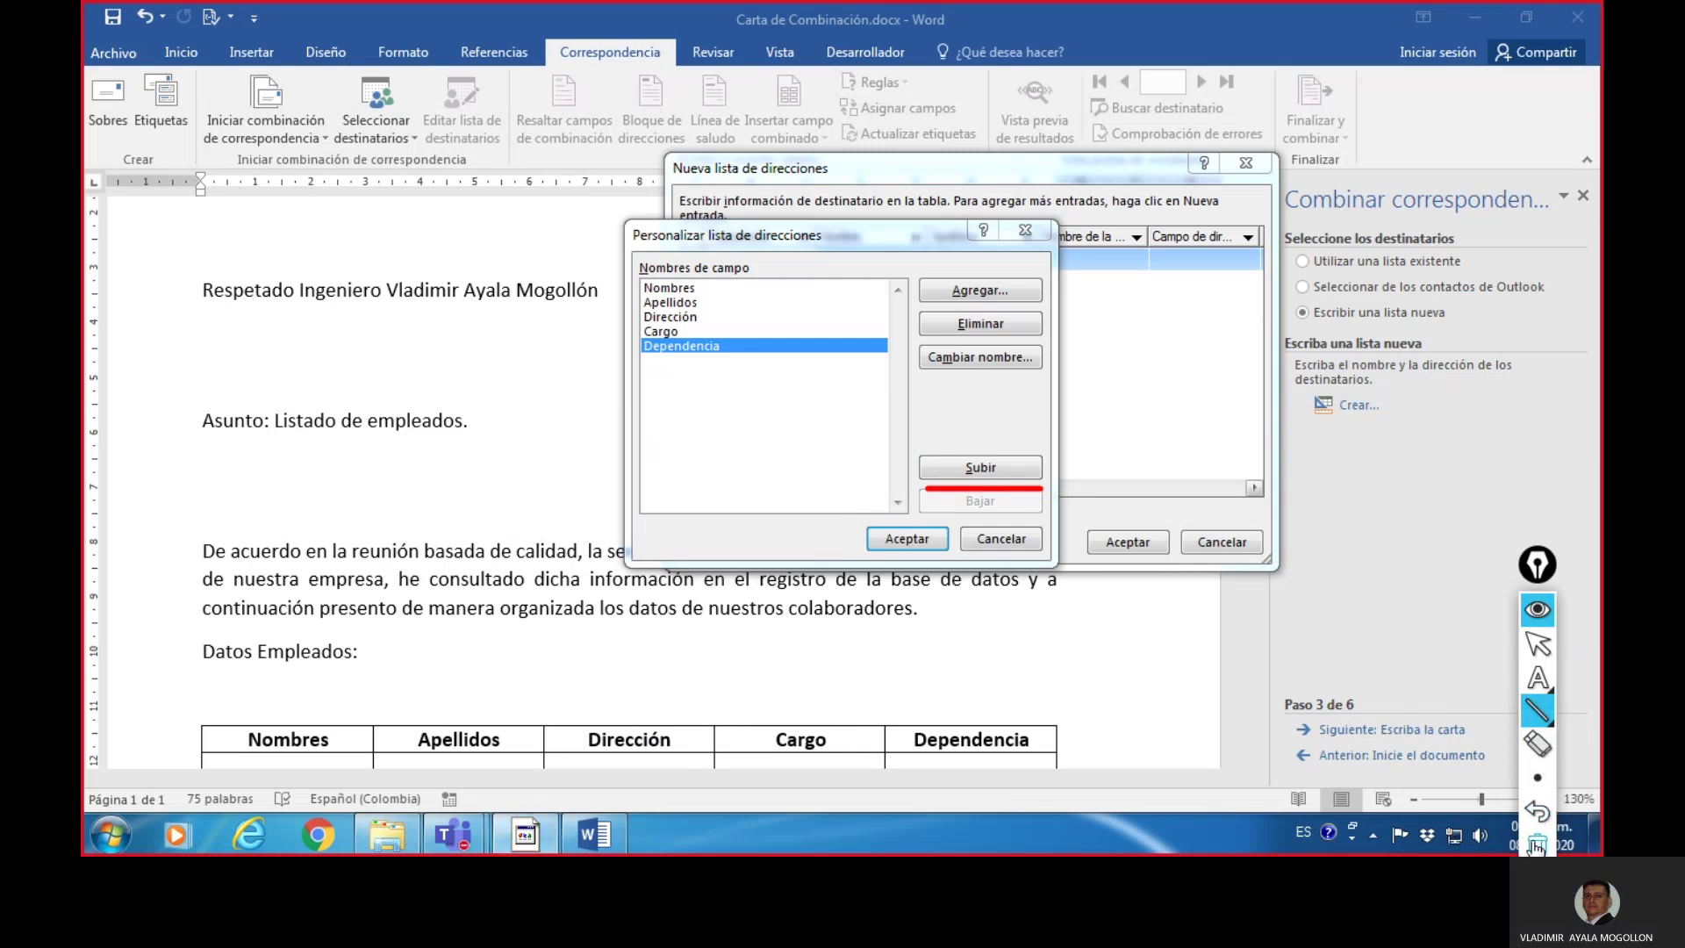
{"action": "left_click", "coordinate": [1550, 806]}
{"action": "left_click", "coordinate": [1538, 643]}
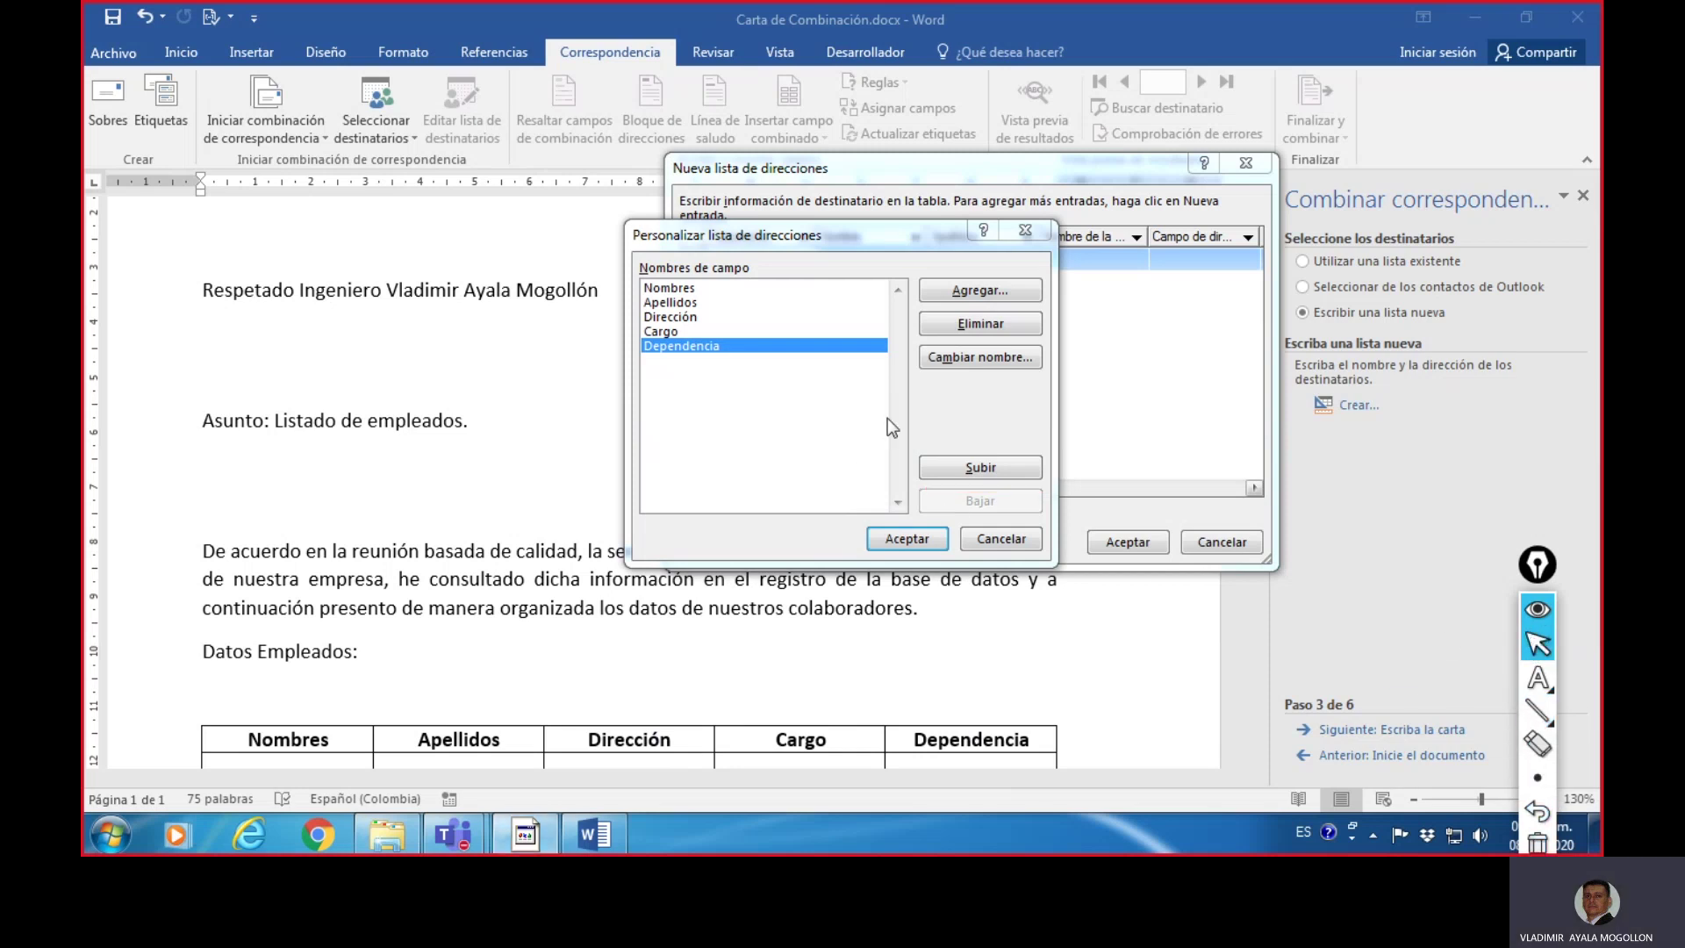
{"action": "left_click", "coordinate": [904, 539]}
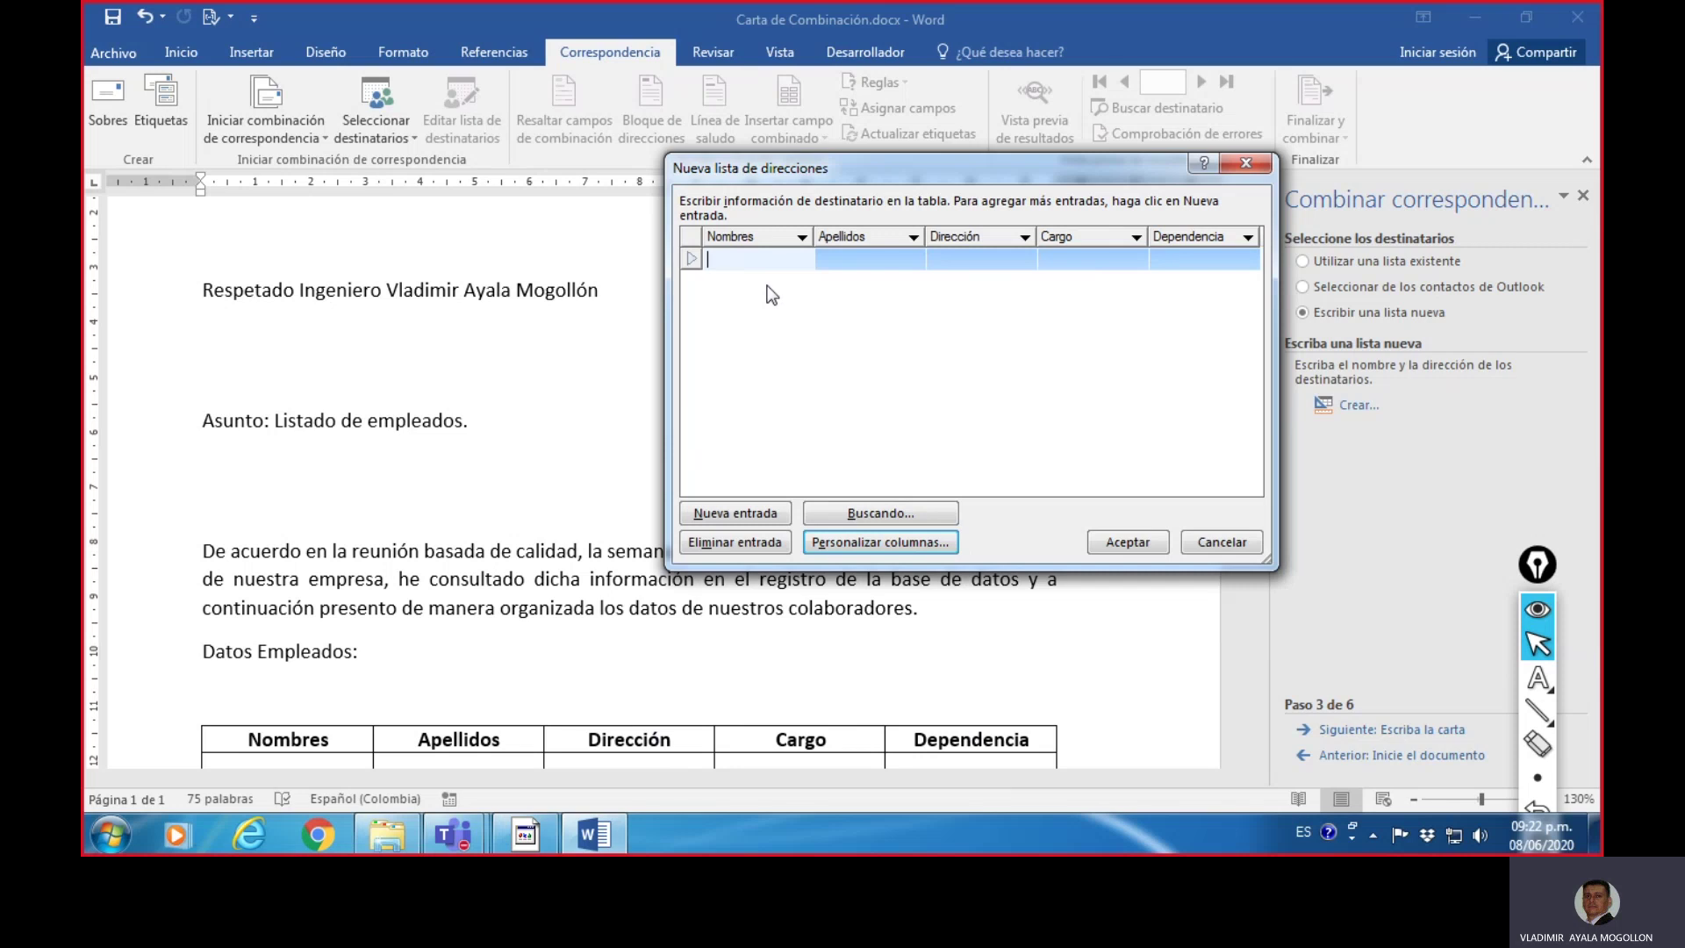
- Enter the employee's first name, surname and street address, with Cargo 'Secretaria' and Dependencia 'Gerencia'
{"action": "key", "text": "Tab"}
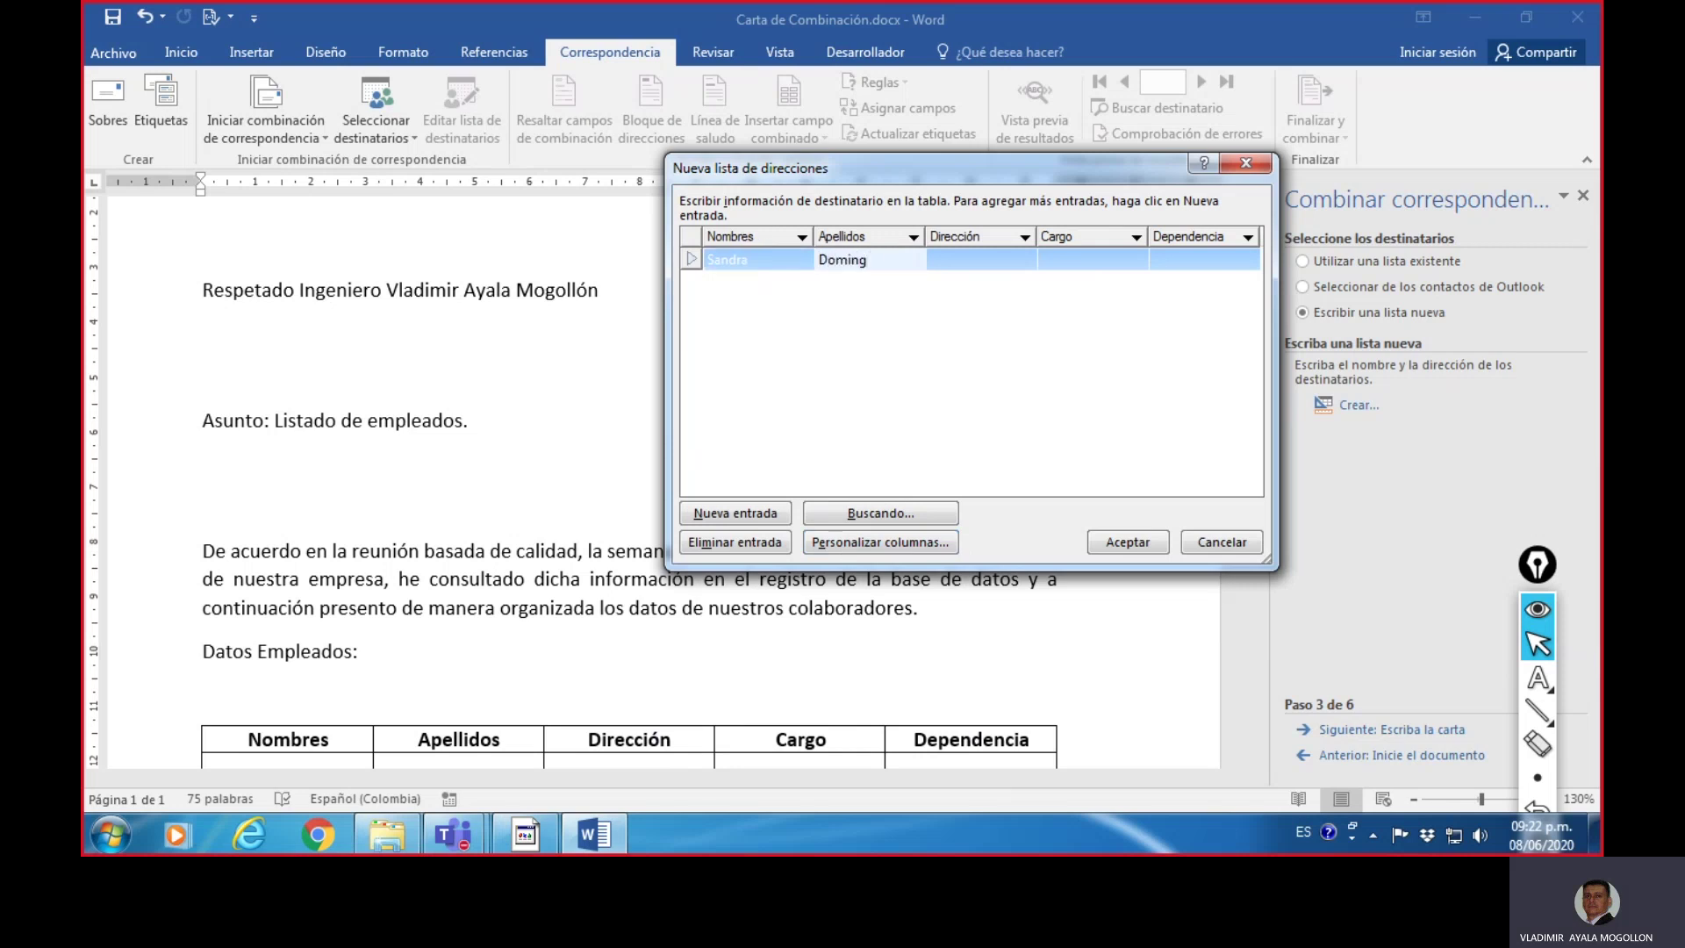
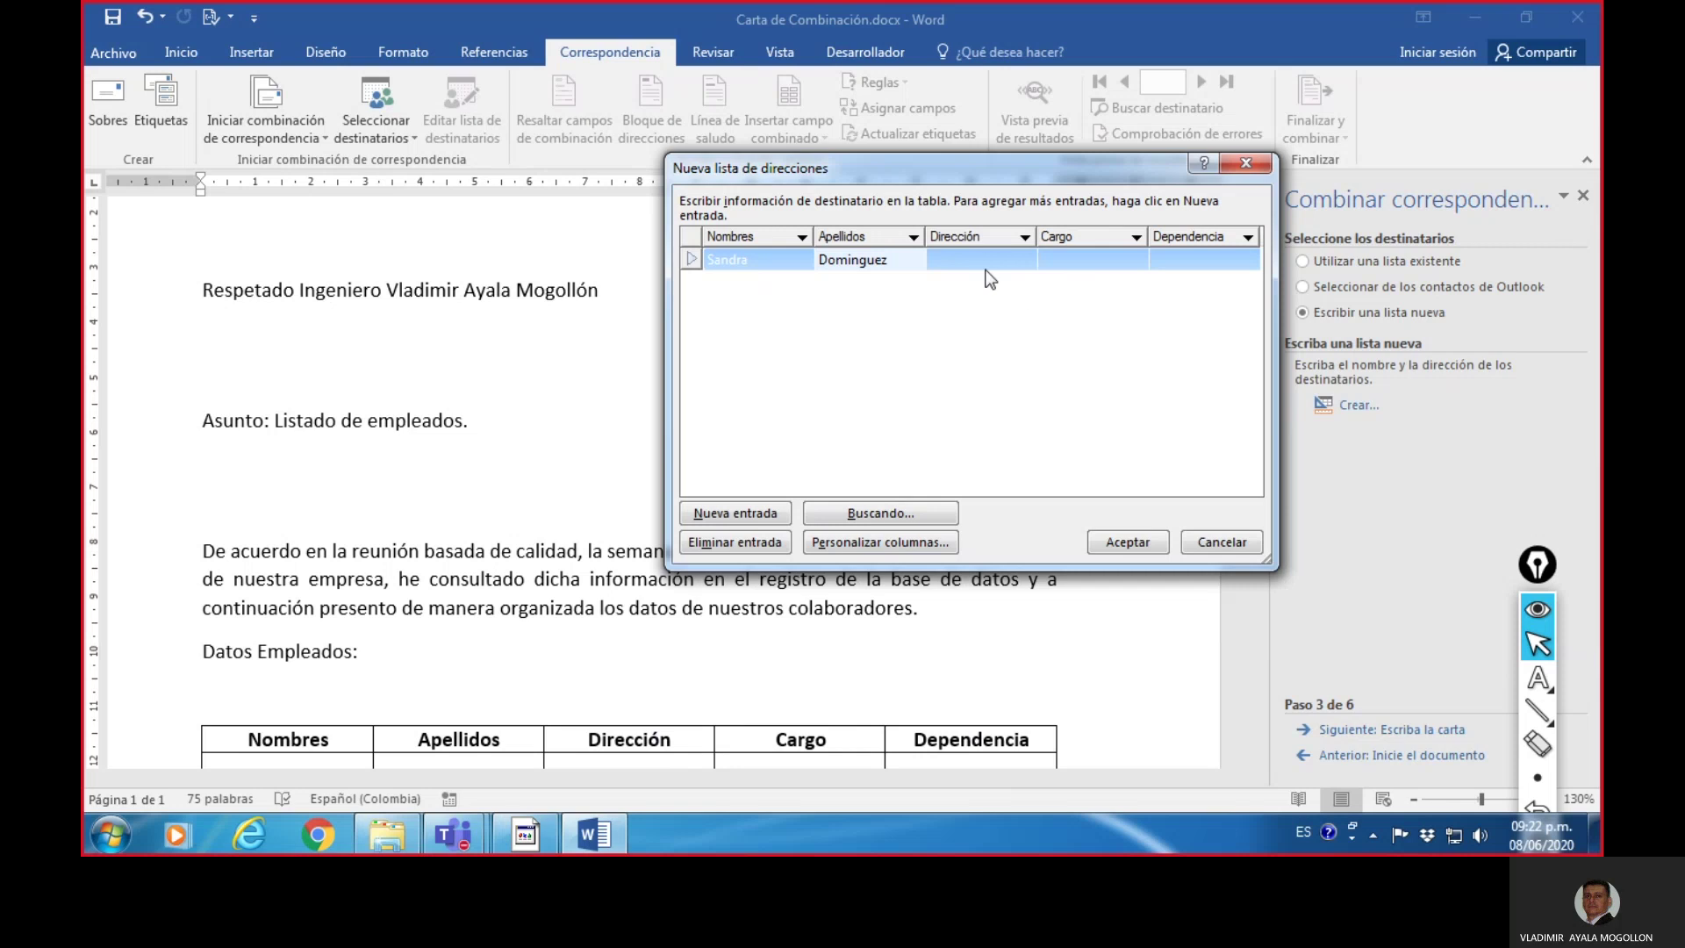
{"action": "key", "text": "Tab"}
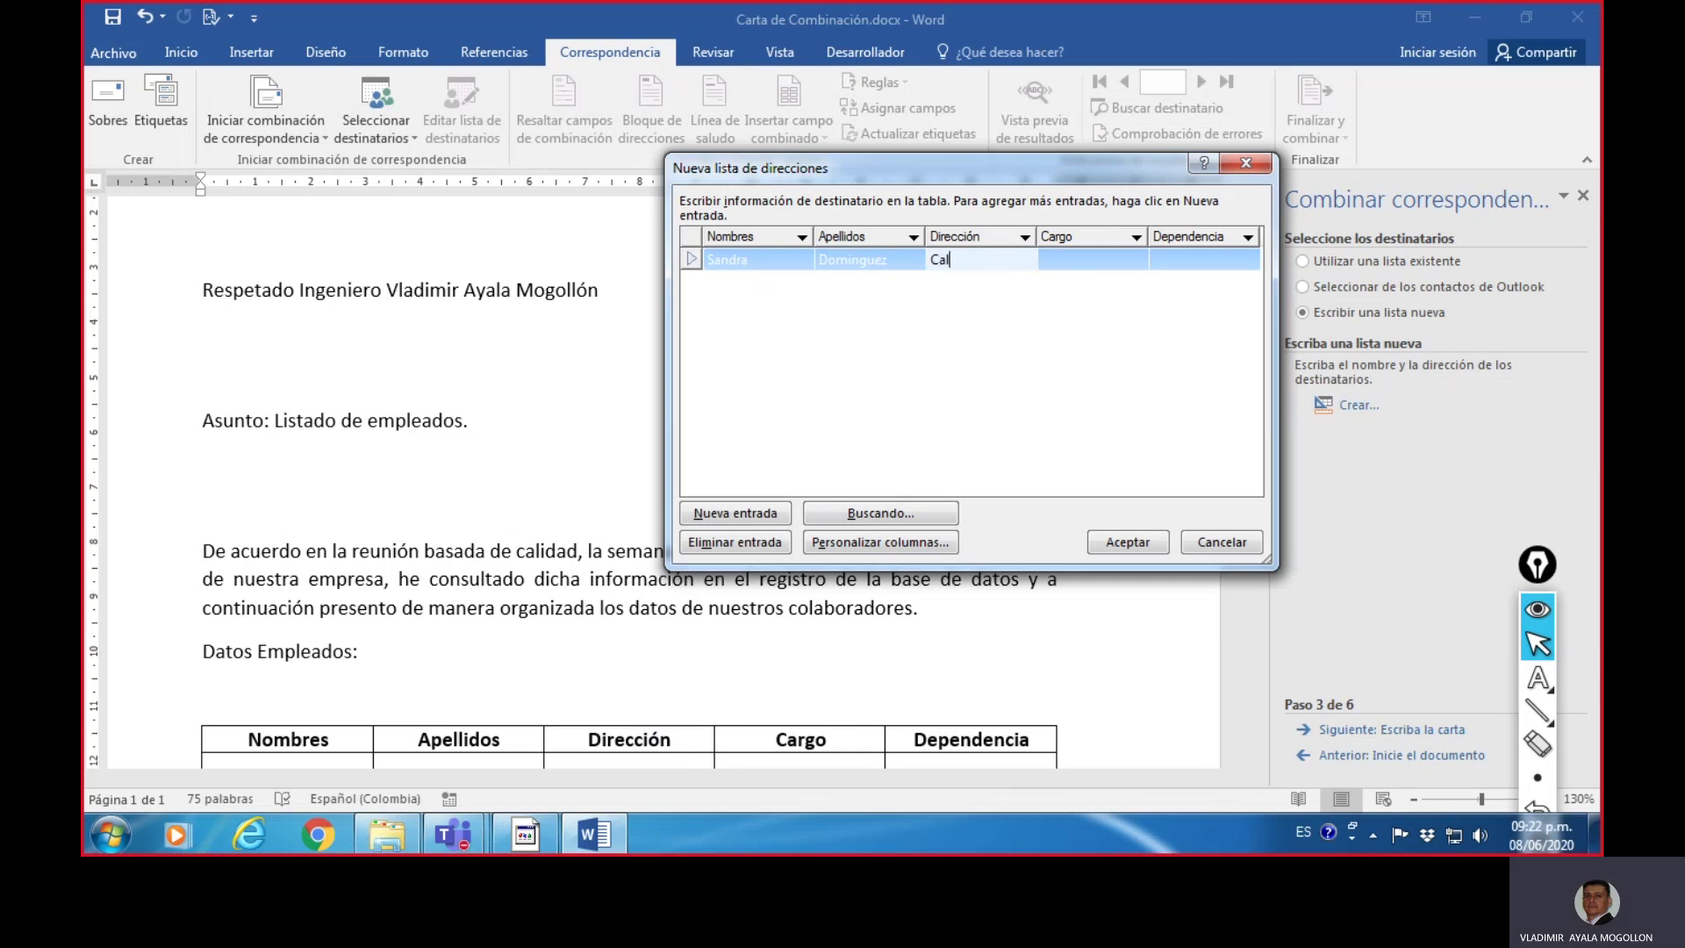
{"action": "left_click", "coordinate": [1091, 261]}
{"action": "type", "text": "Secre"}
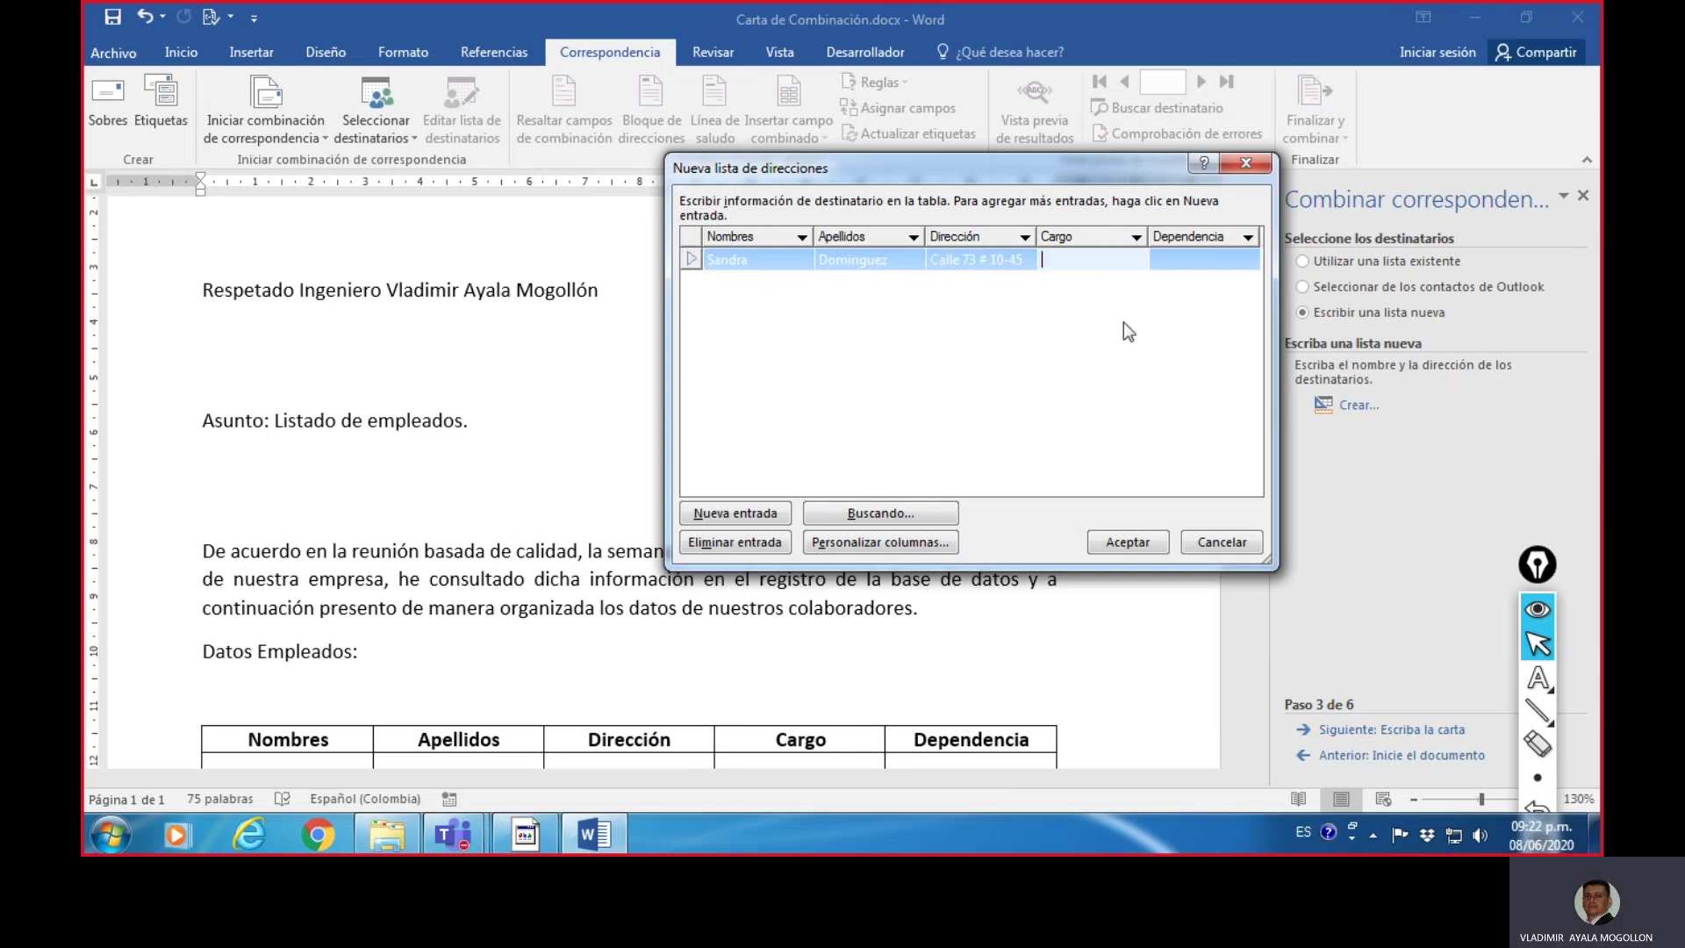
{"action": "type", "text": "taria"}
{"action": "left_click", "coordinate": [1199, 260]}
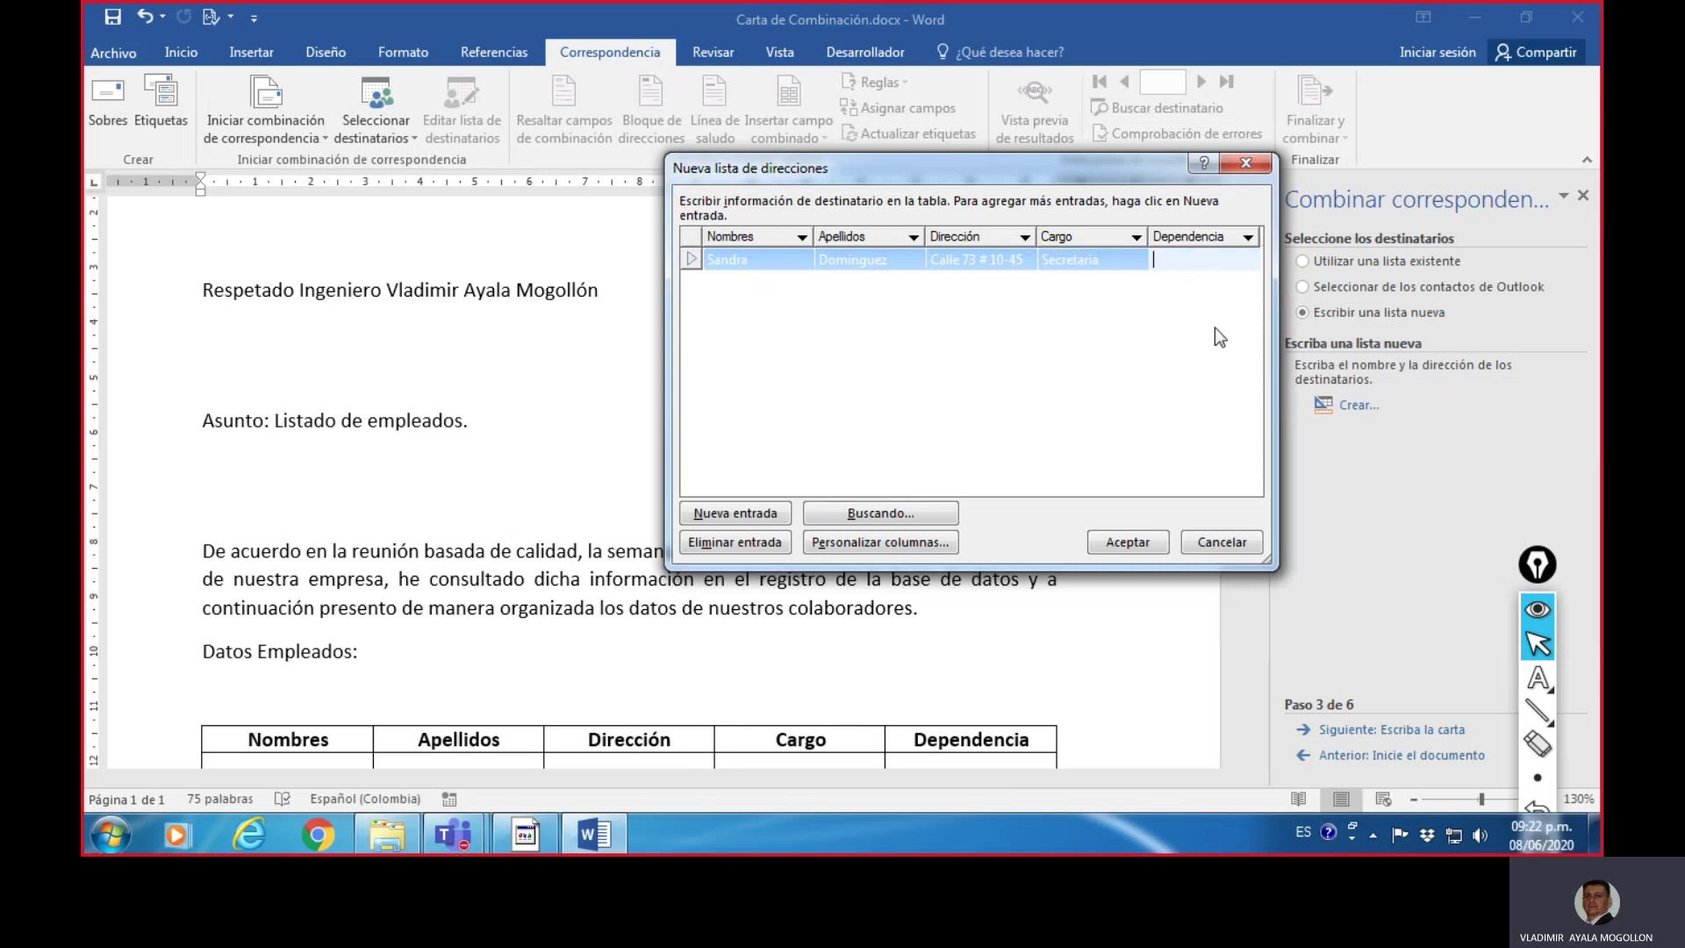
{"action": "type", "text": "Gerencia"}
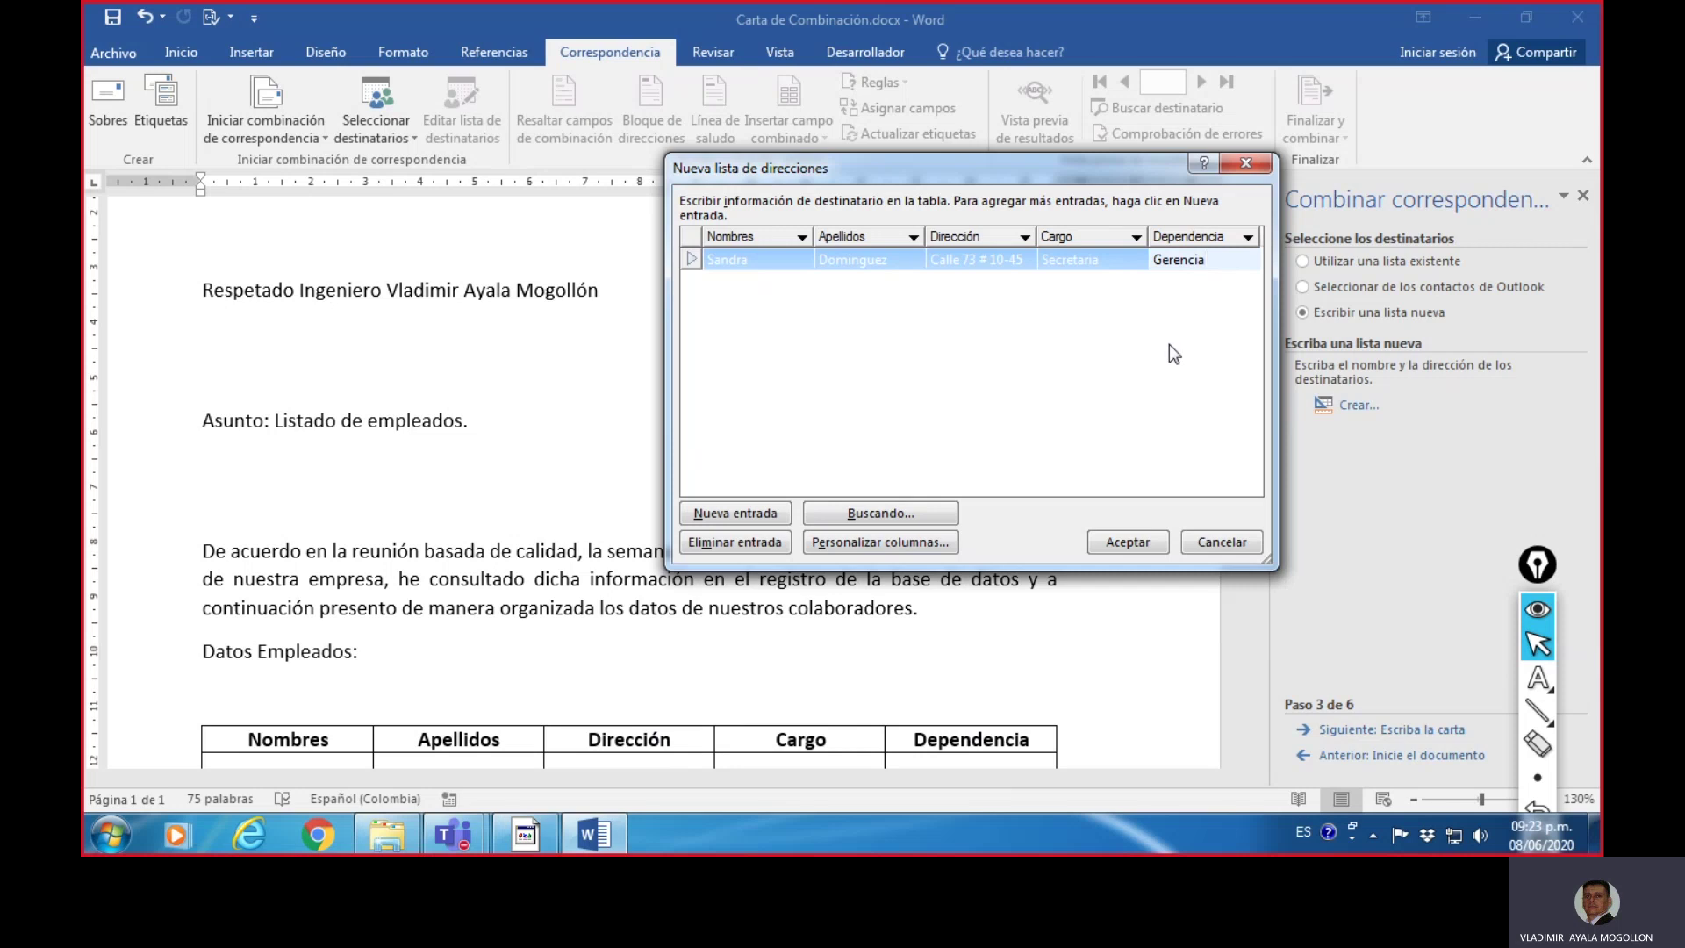
- Fill the second row with the employee's name, surname and address, Cargo Ingeniero, Dependencia Sistemas, then add a new entry
{"action": "key", "text": "Tab"}
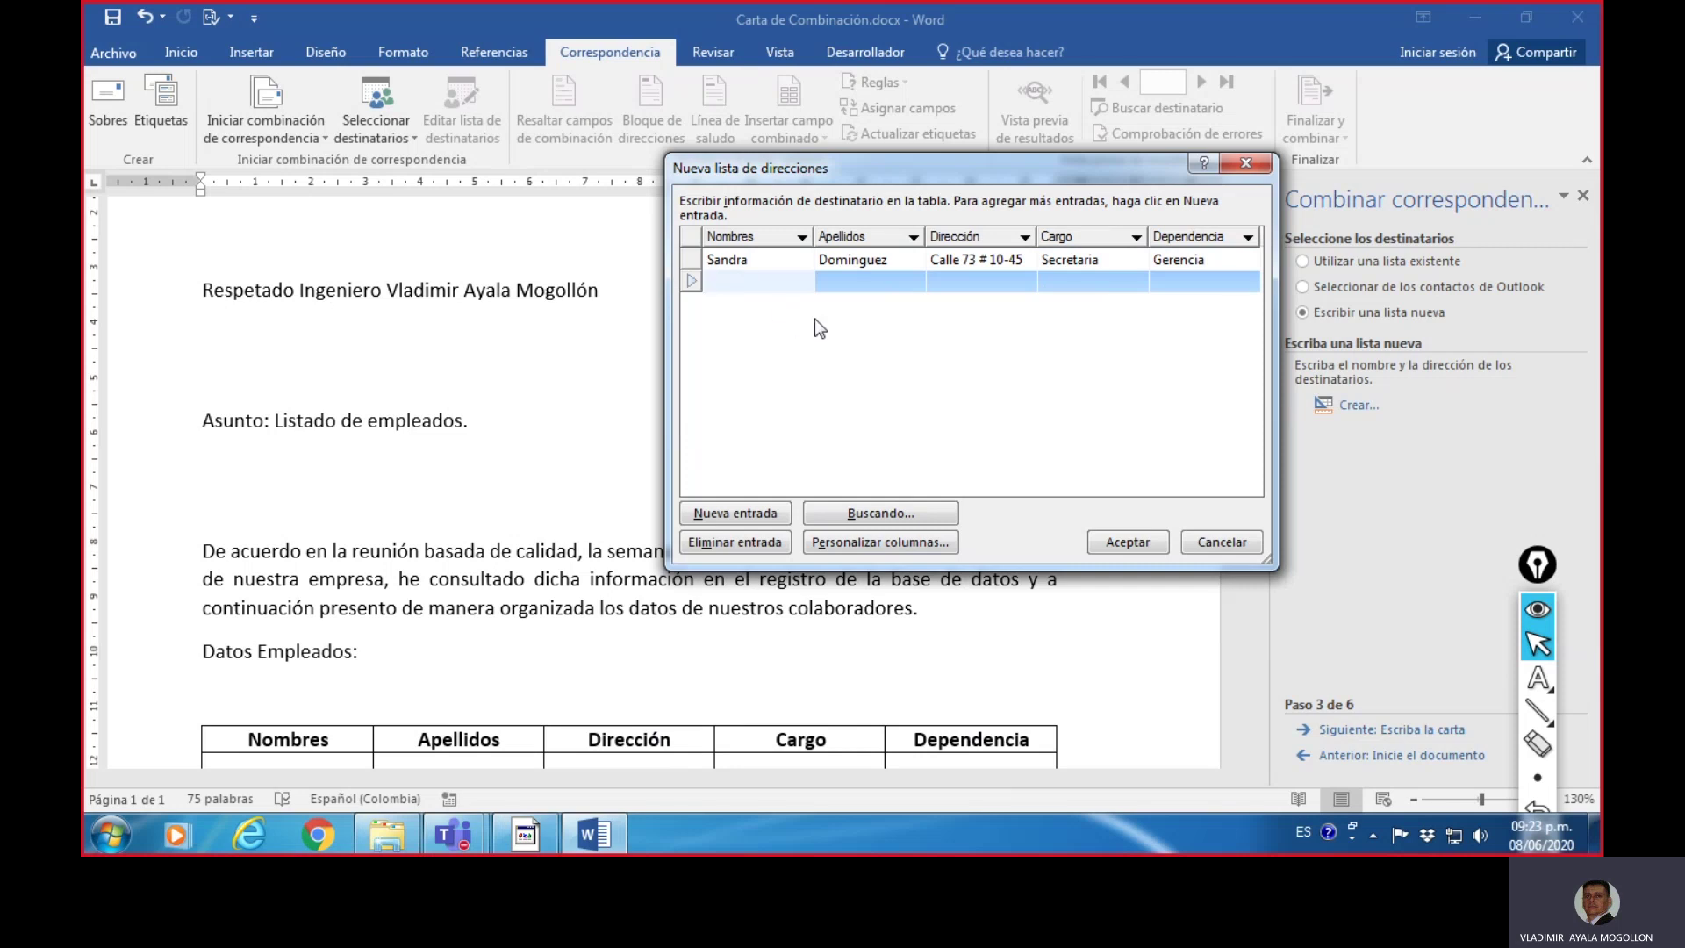
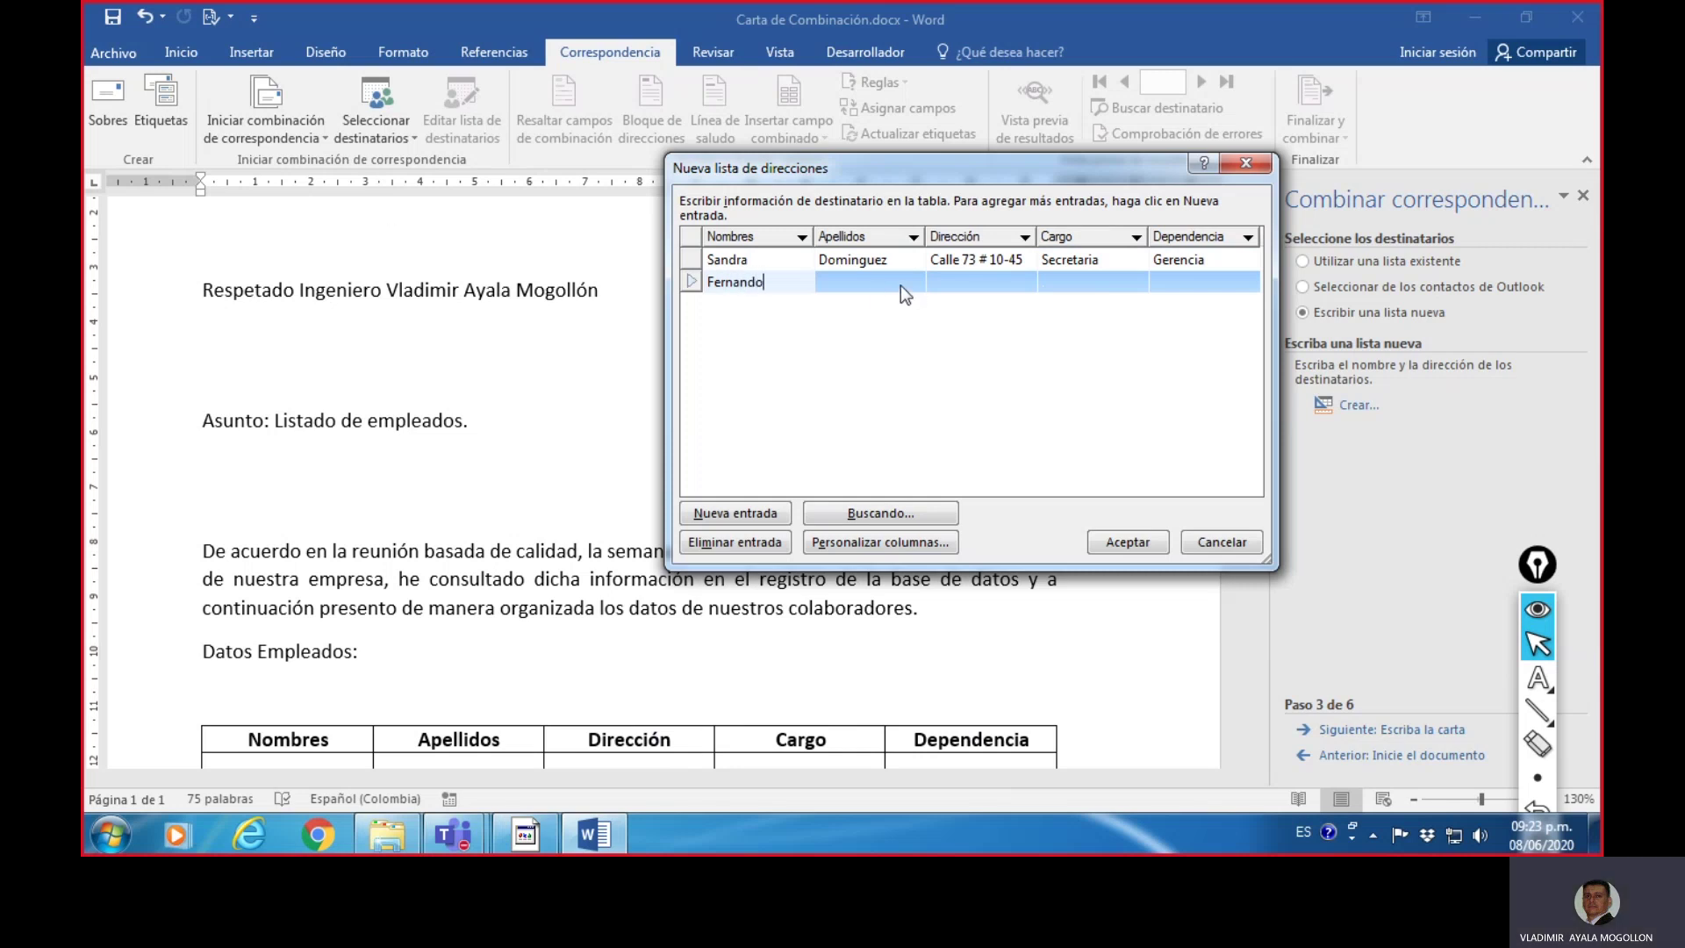
{"action": "key", "text": "Tab"}
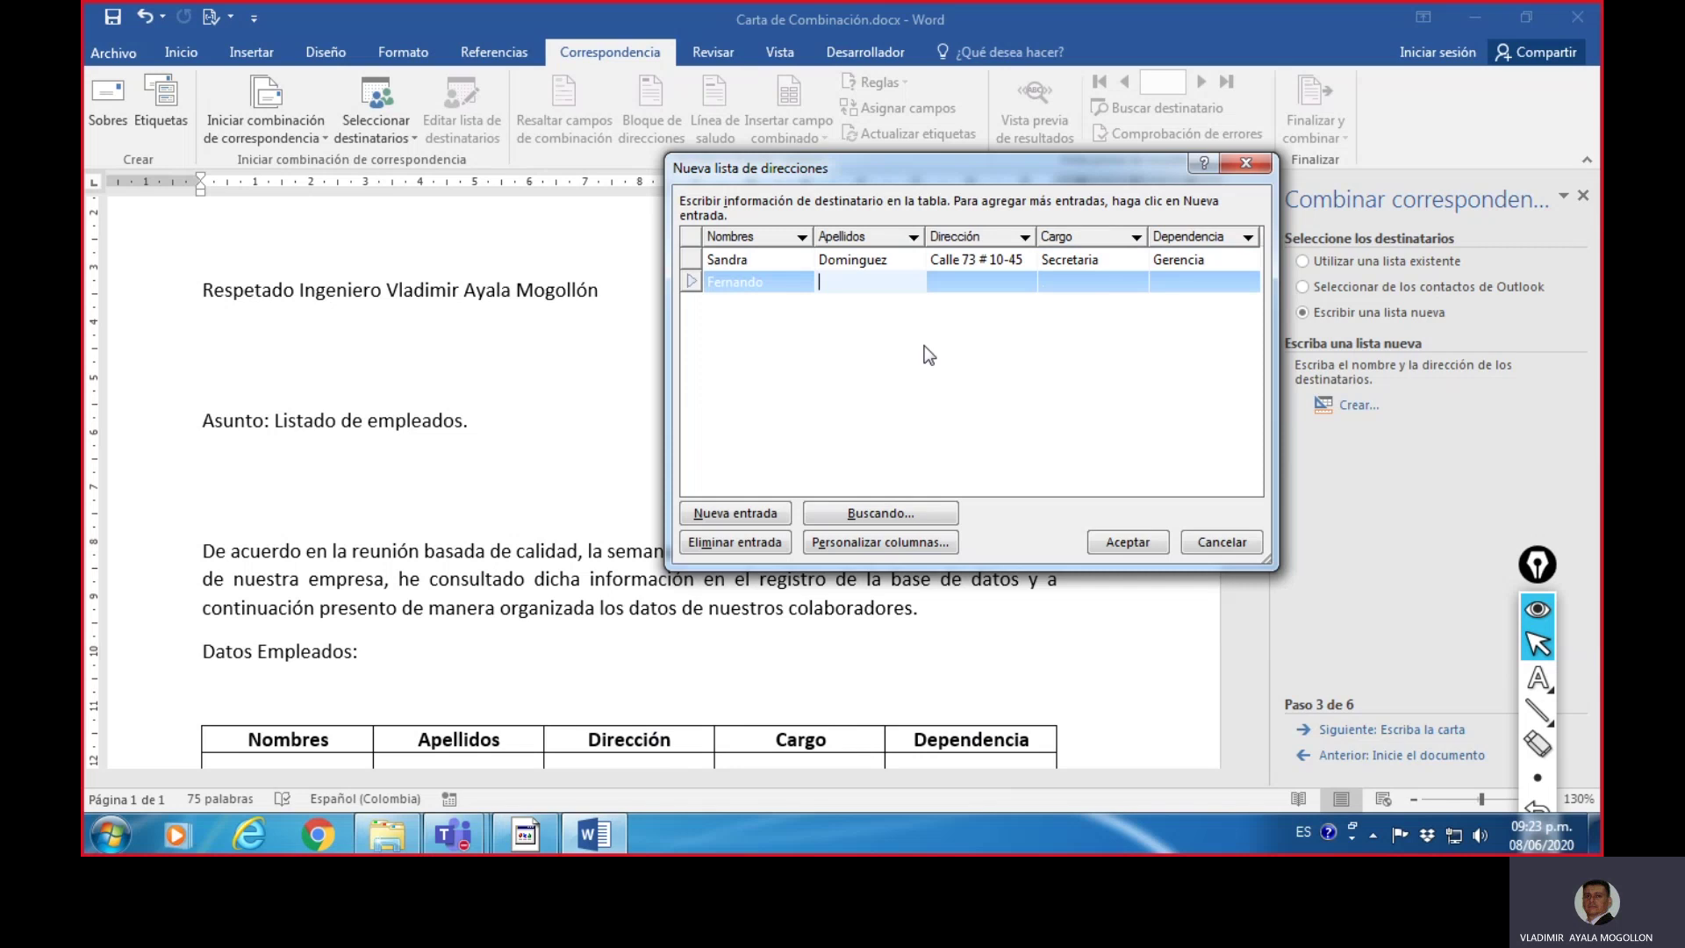
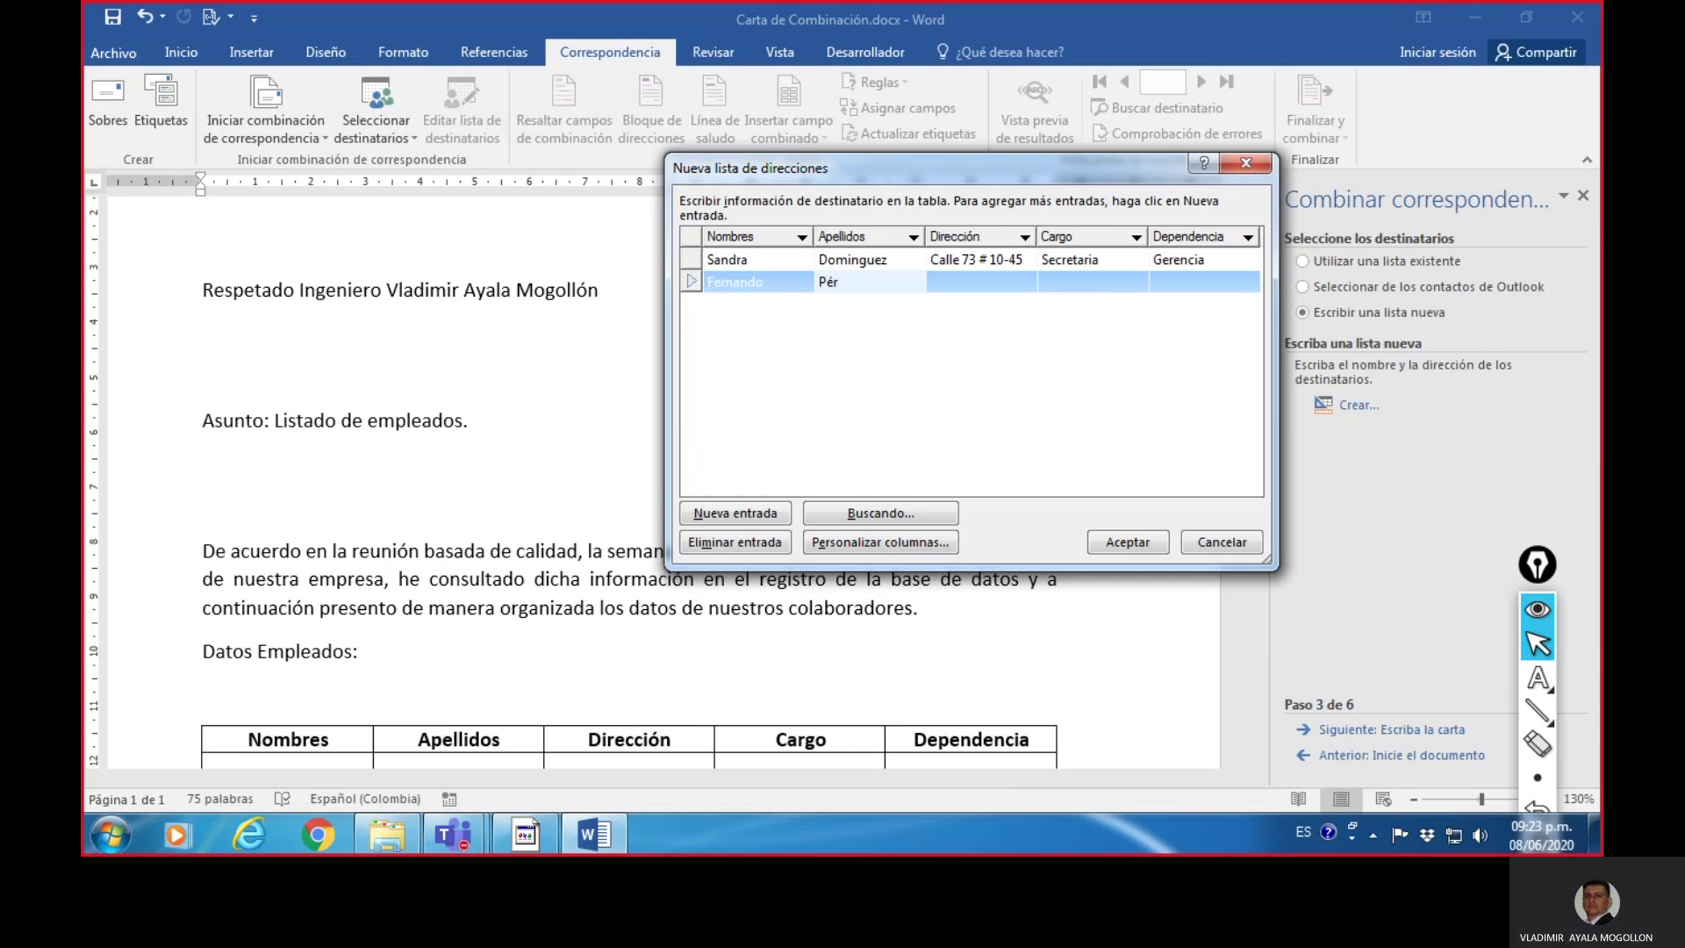
{"action": "key", "text": "Tab"}
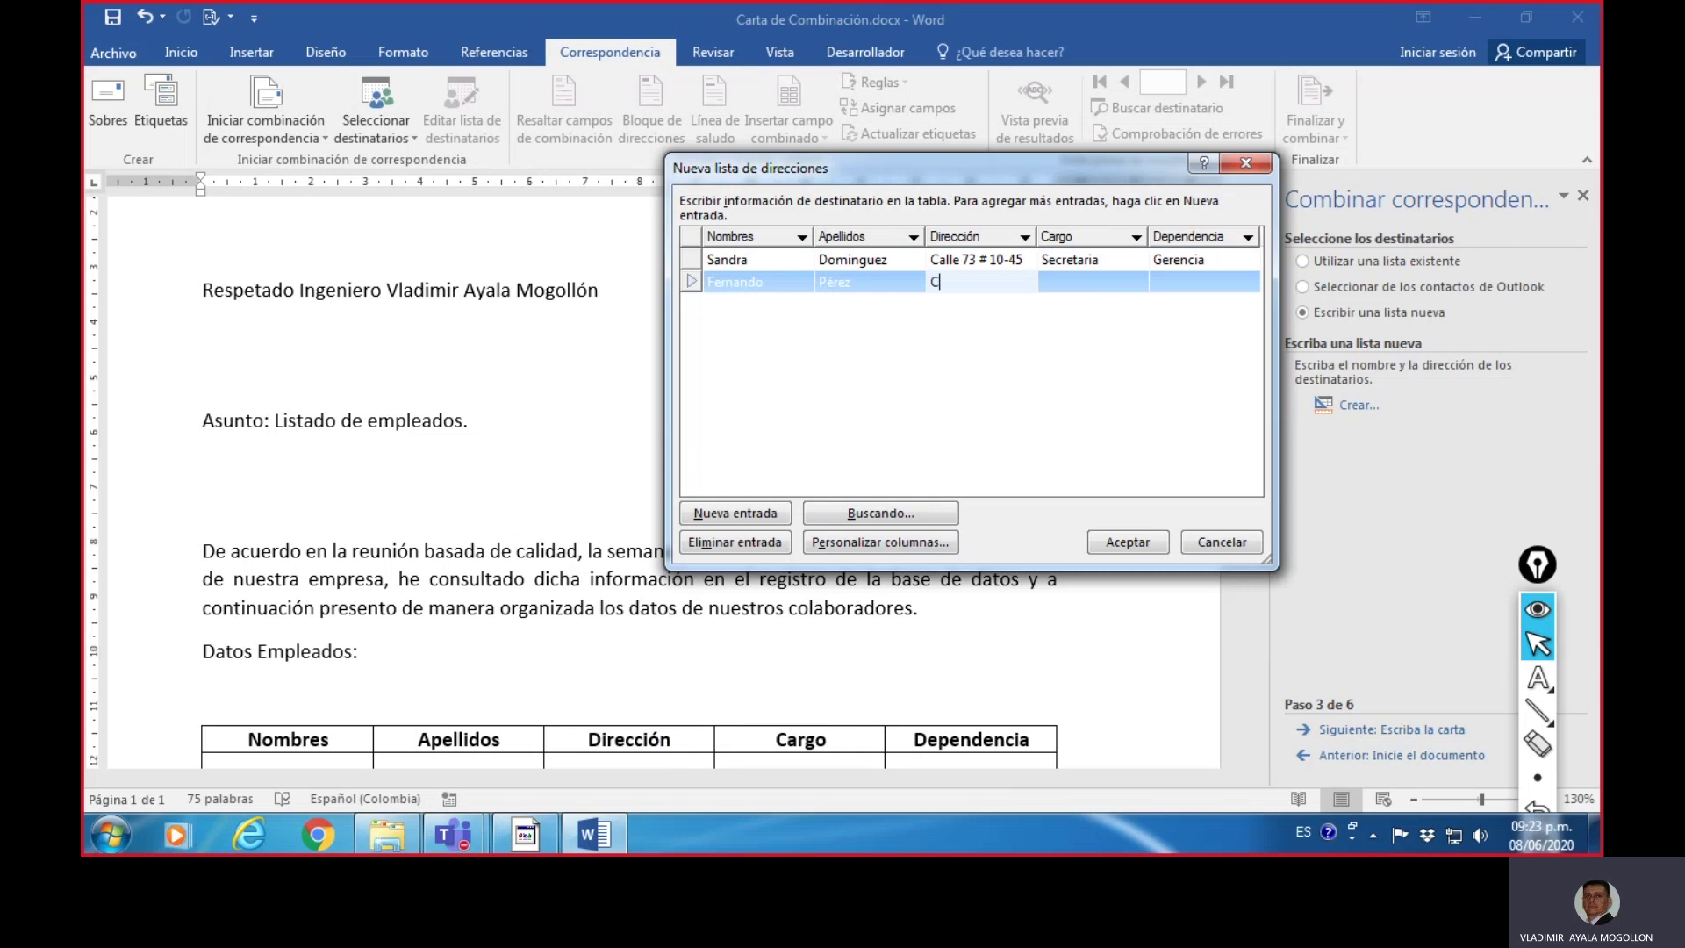
{"action": "key", "text": "Tab"}
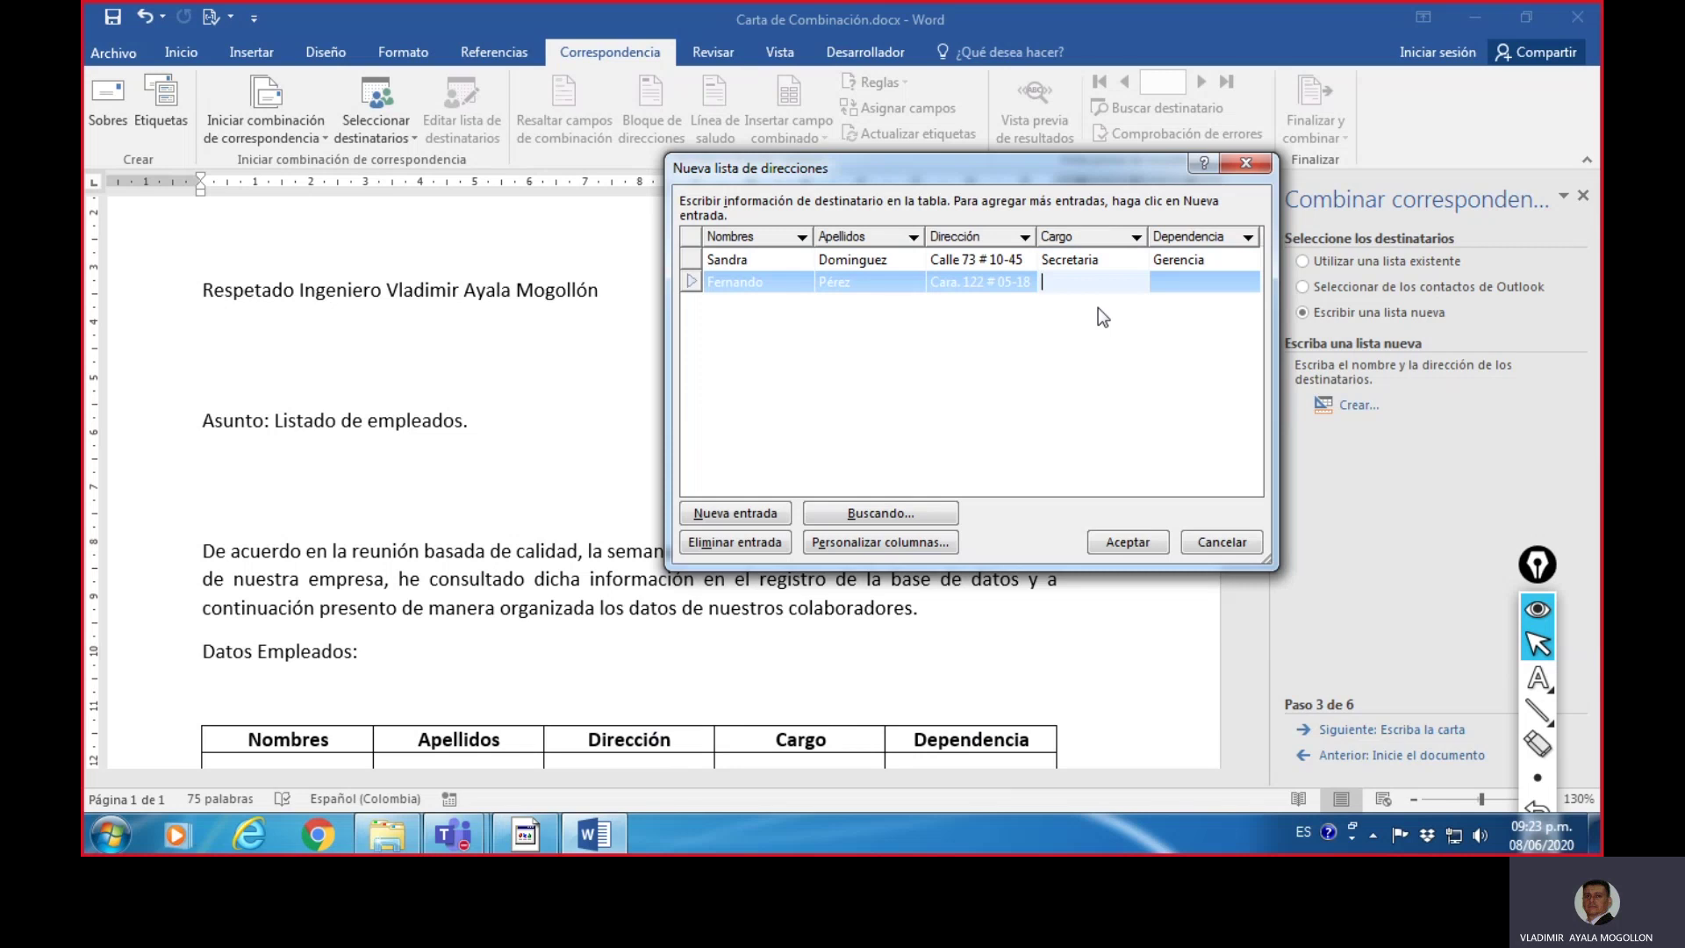
{"action": "type", "text": "Ingeniero"}
{"action": "left_click", "coordinate": [1200, 283]}
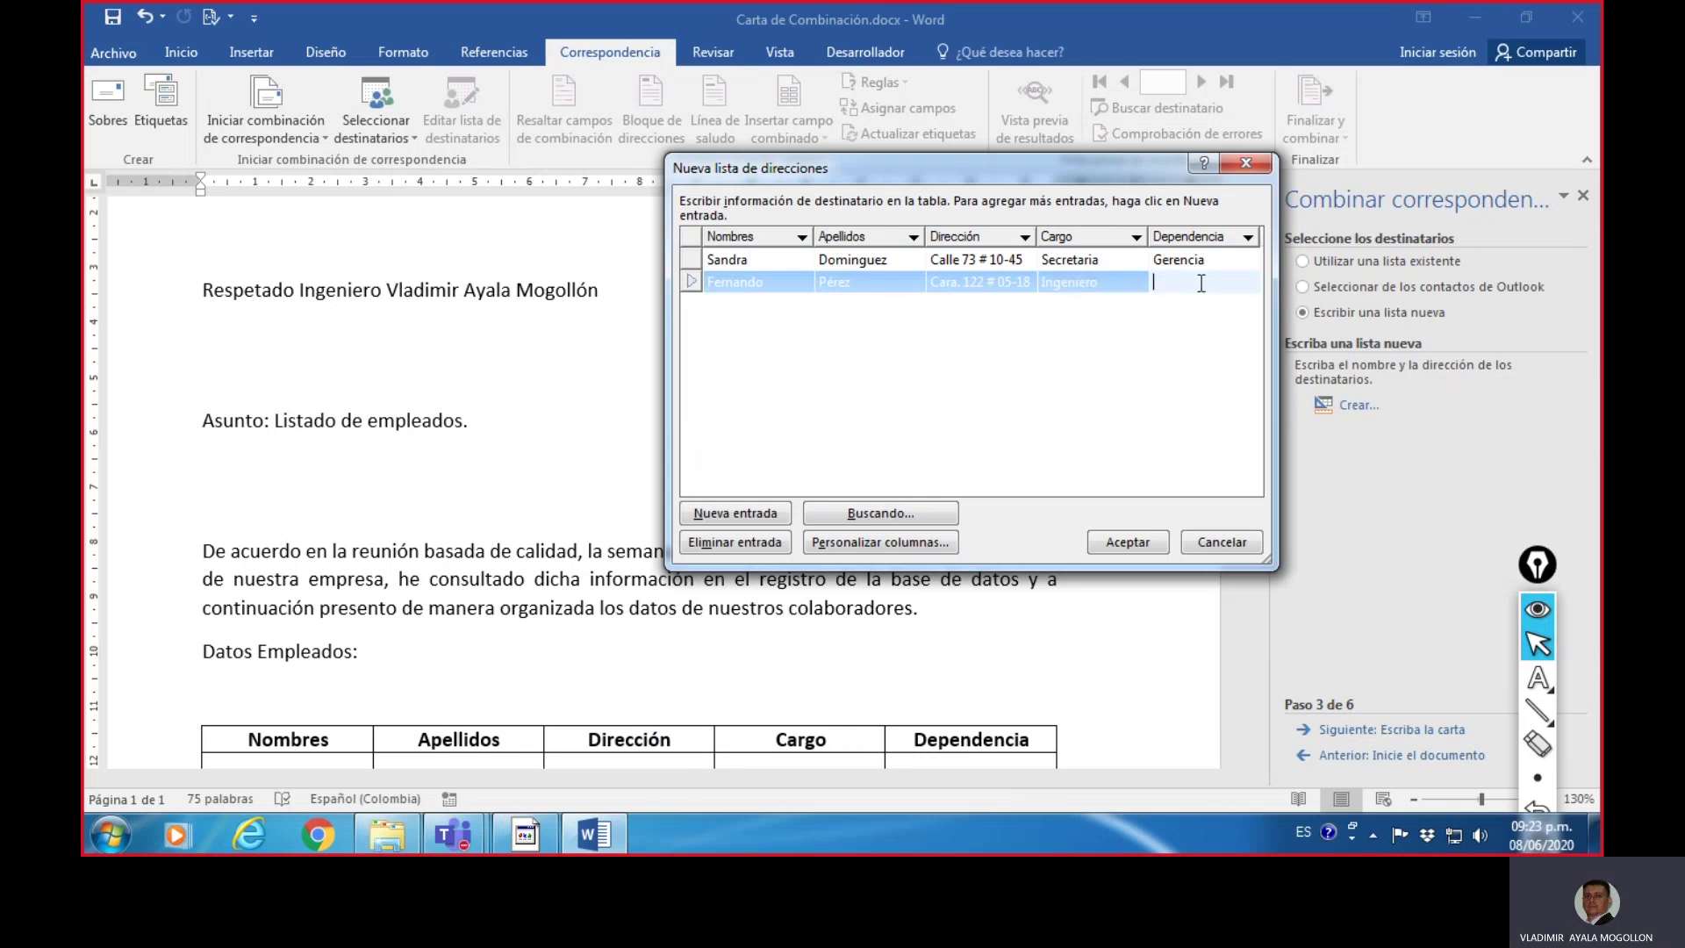
{"action": "type", "text": "Sistemas"}
{"action": "left_click", "coordinate": [745, 517]}
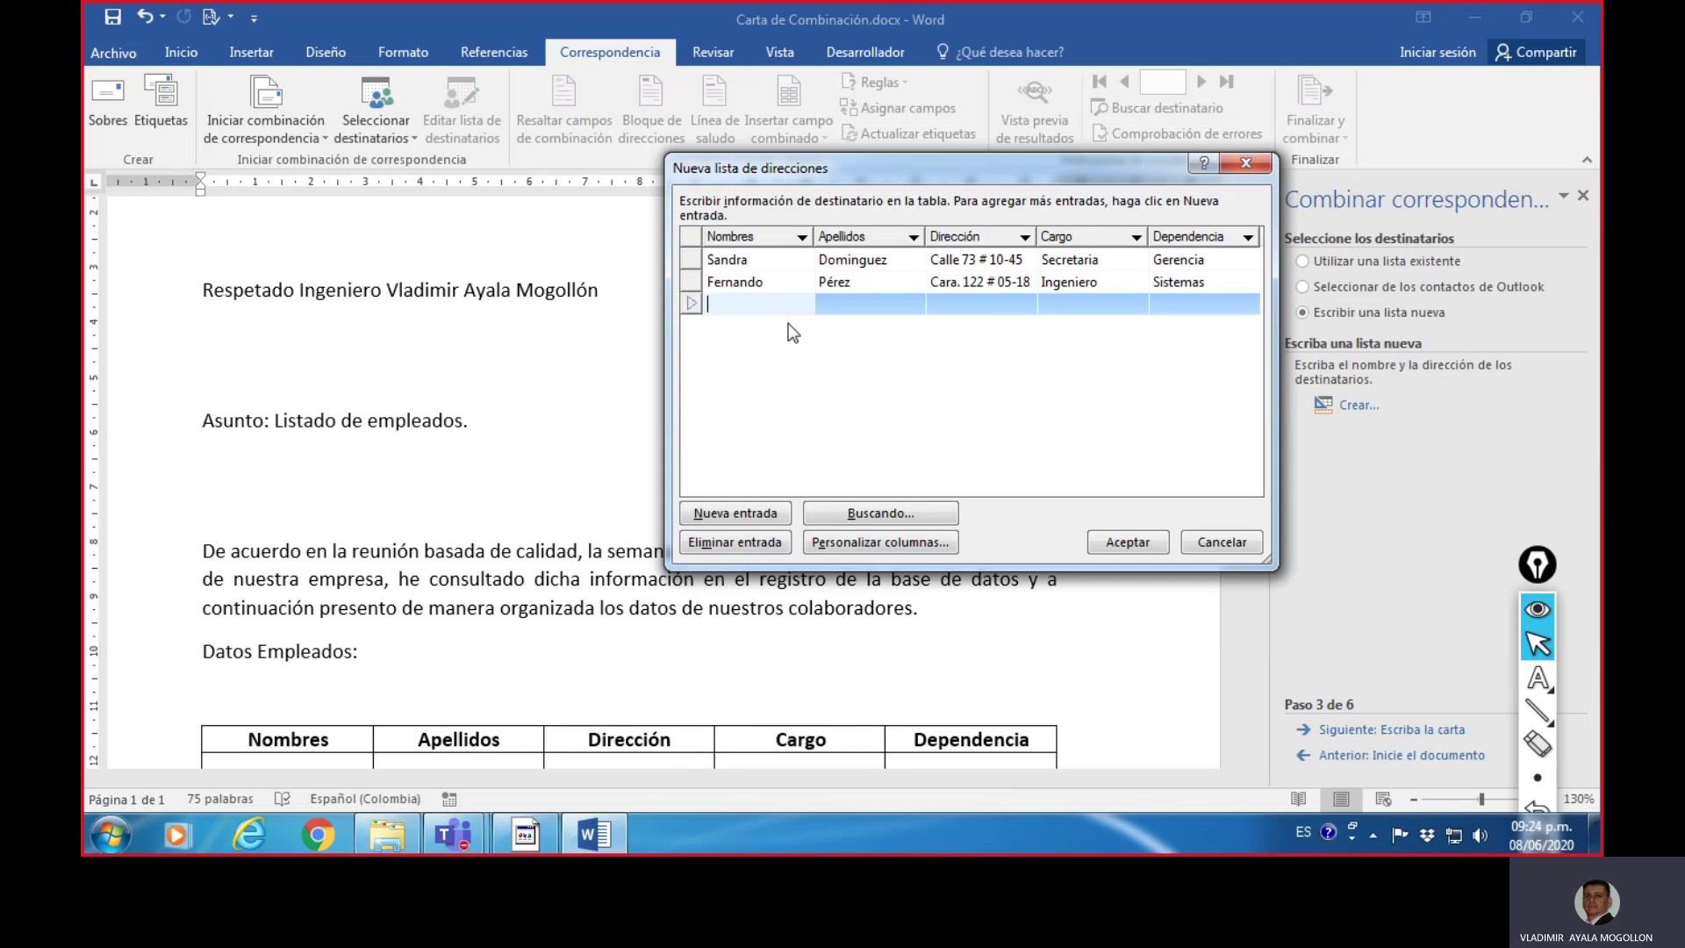
- Enter the third employee's name, surname and address as Contadora in Cartera, then add a new entry
{"action": "key", "text": "Tab"}
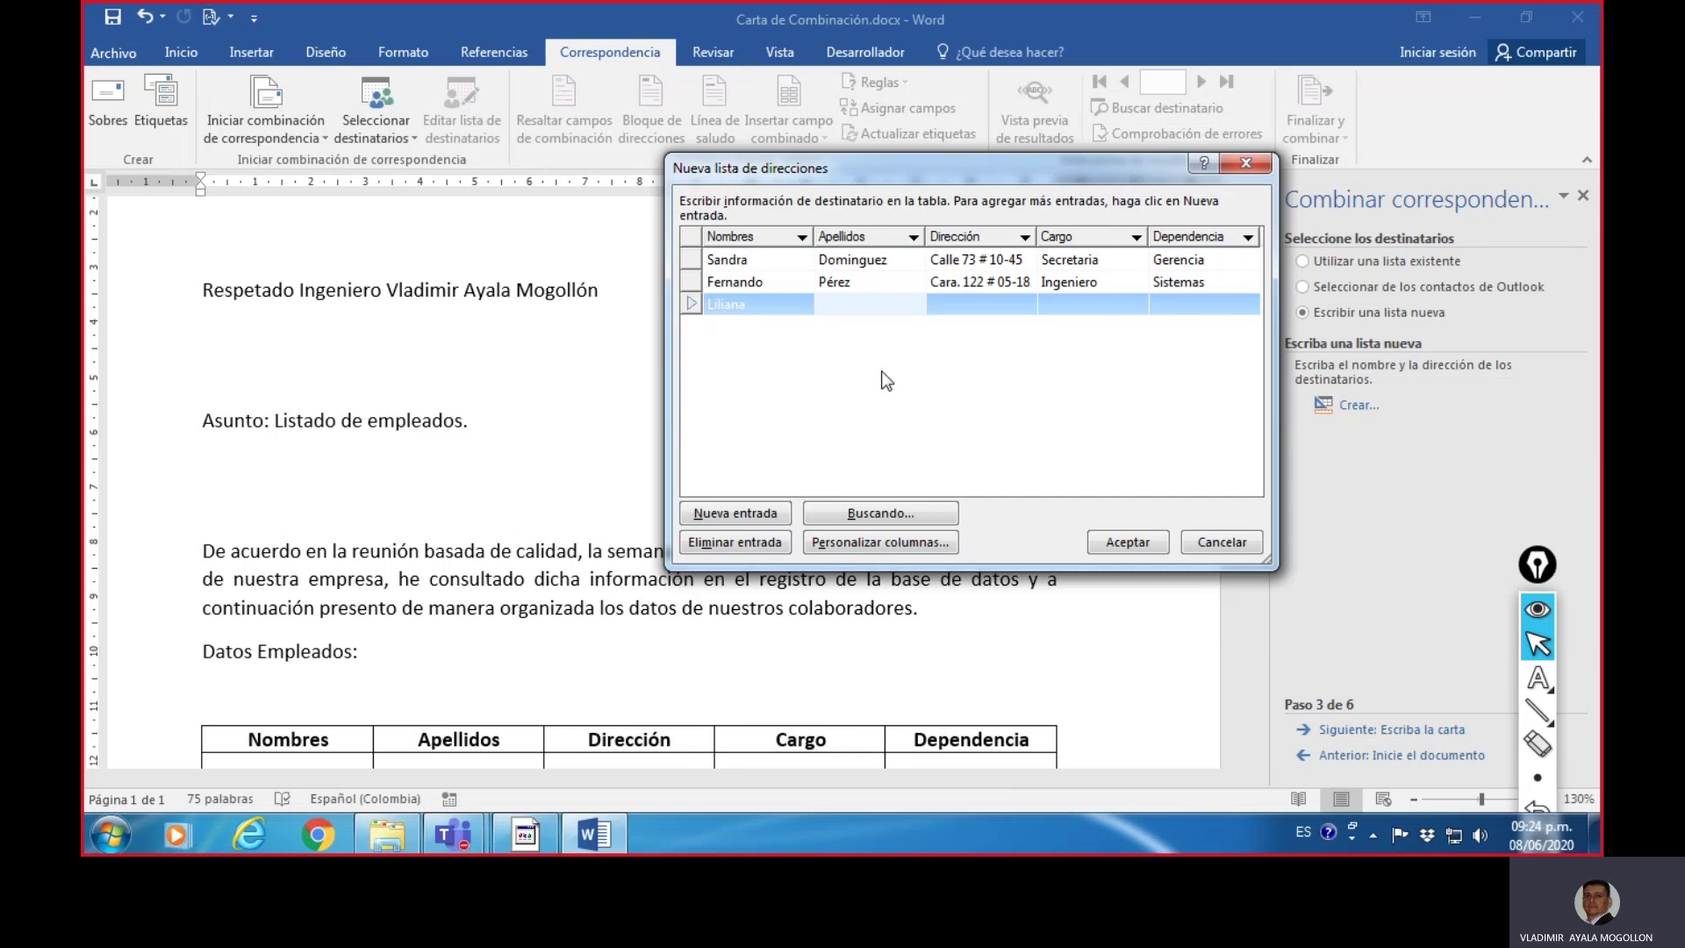
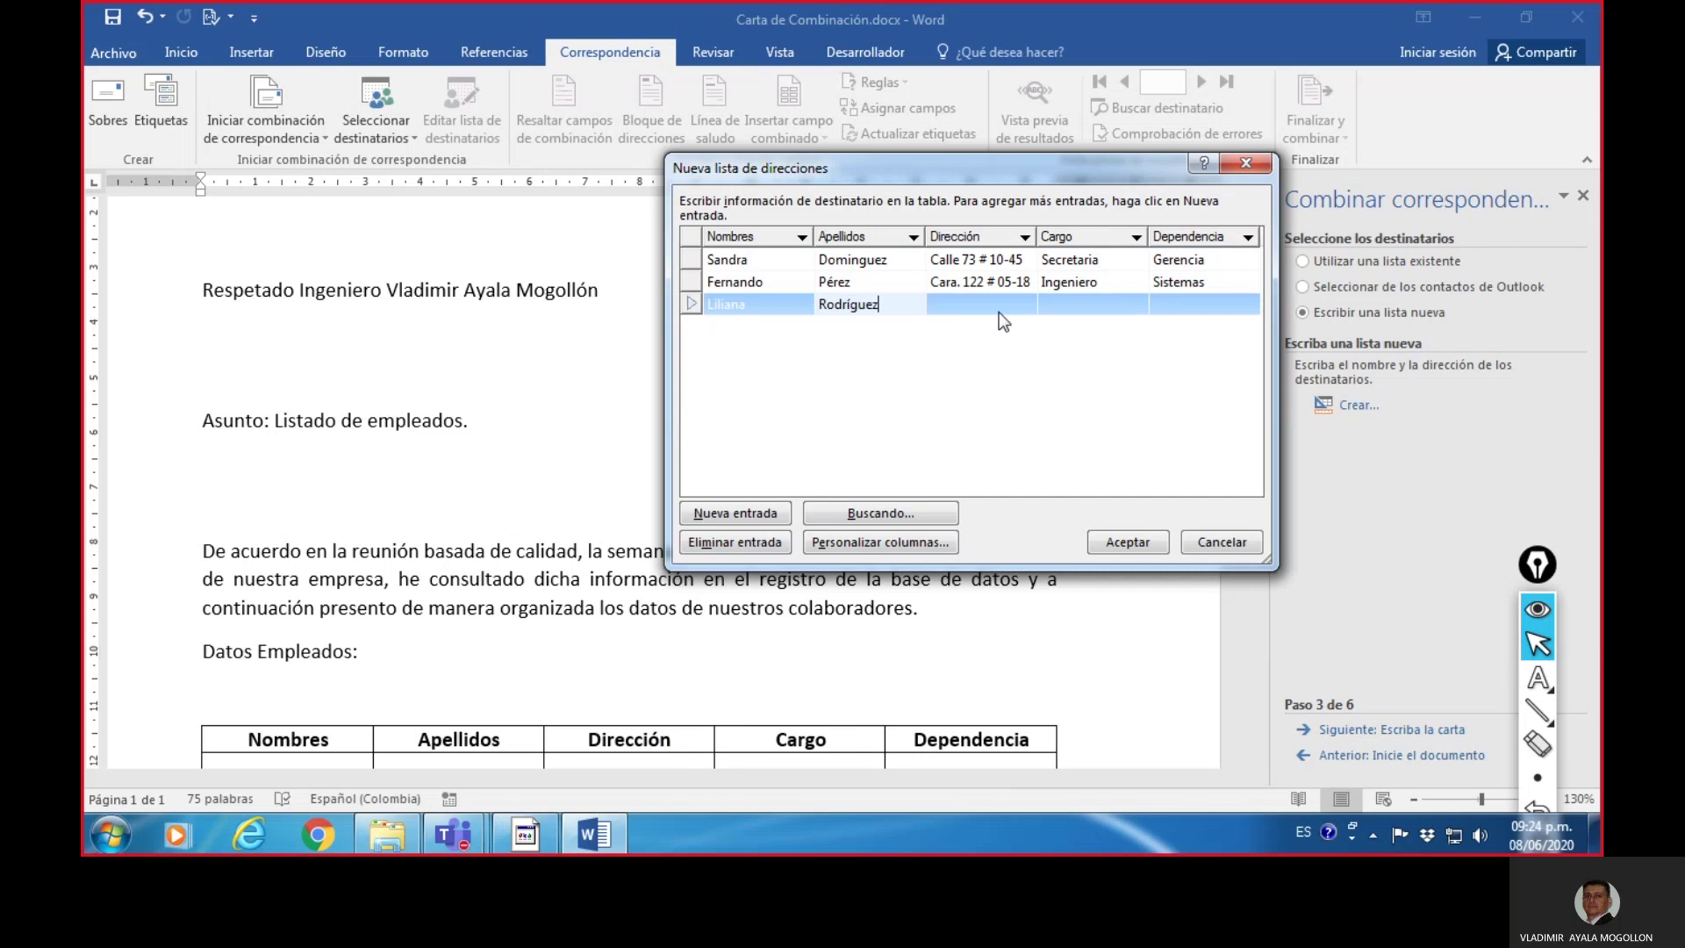
{"action": "left_click", "coordinate": [967, 316]}
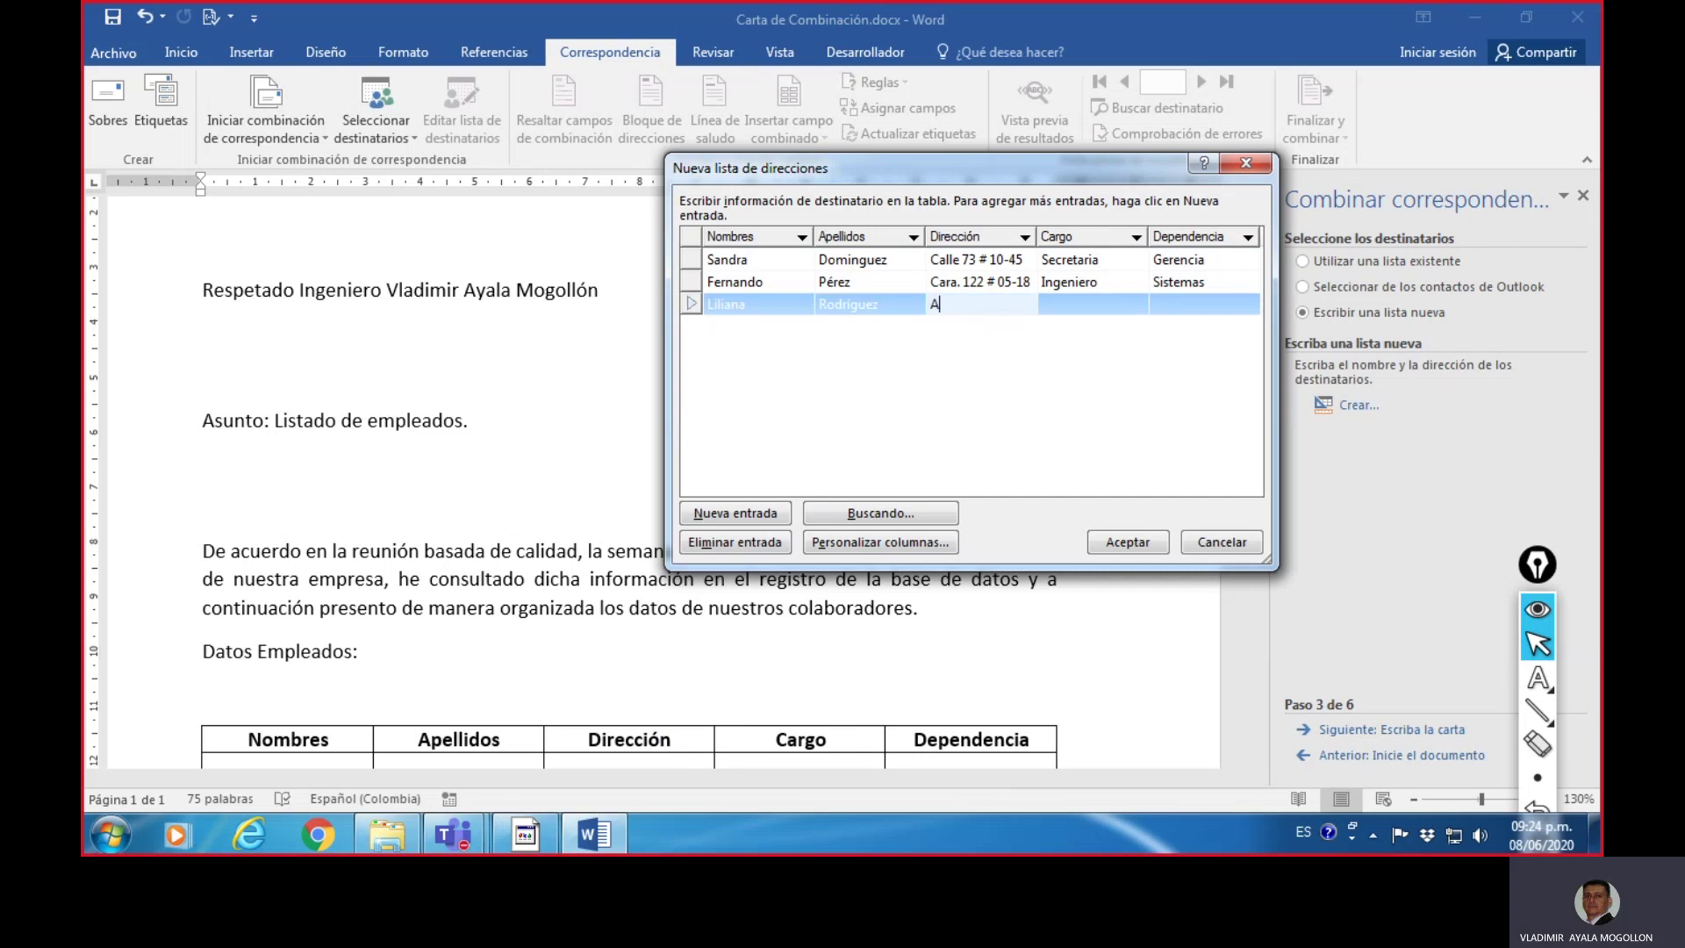
{"action": "left_click", "coordinate": [1088, 308]}
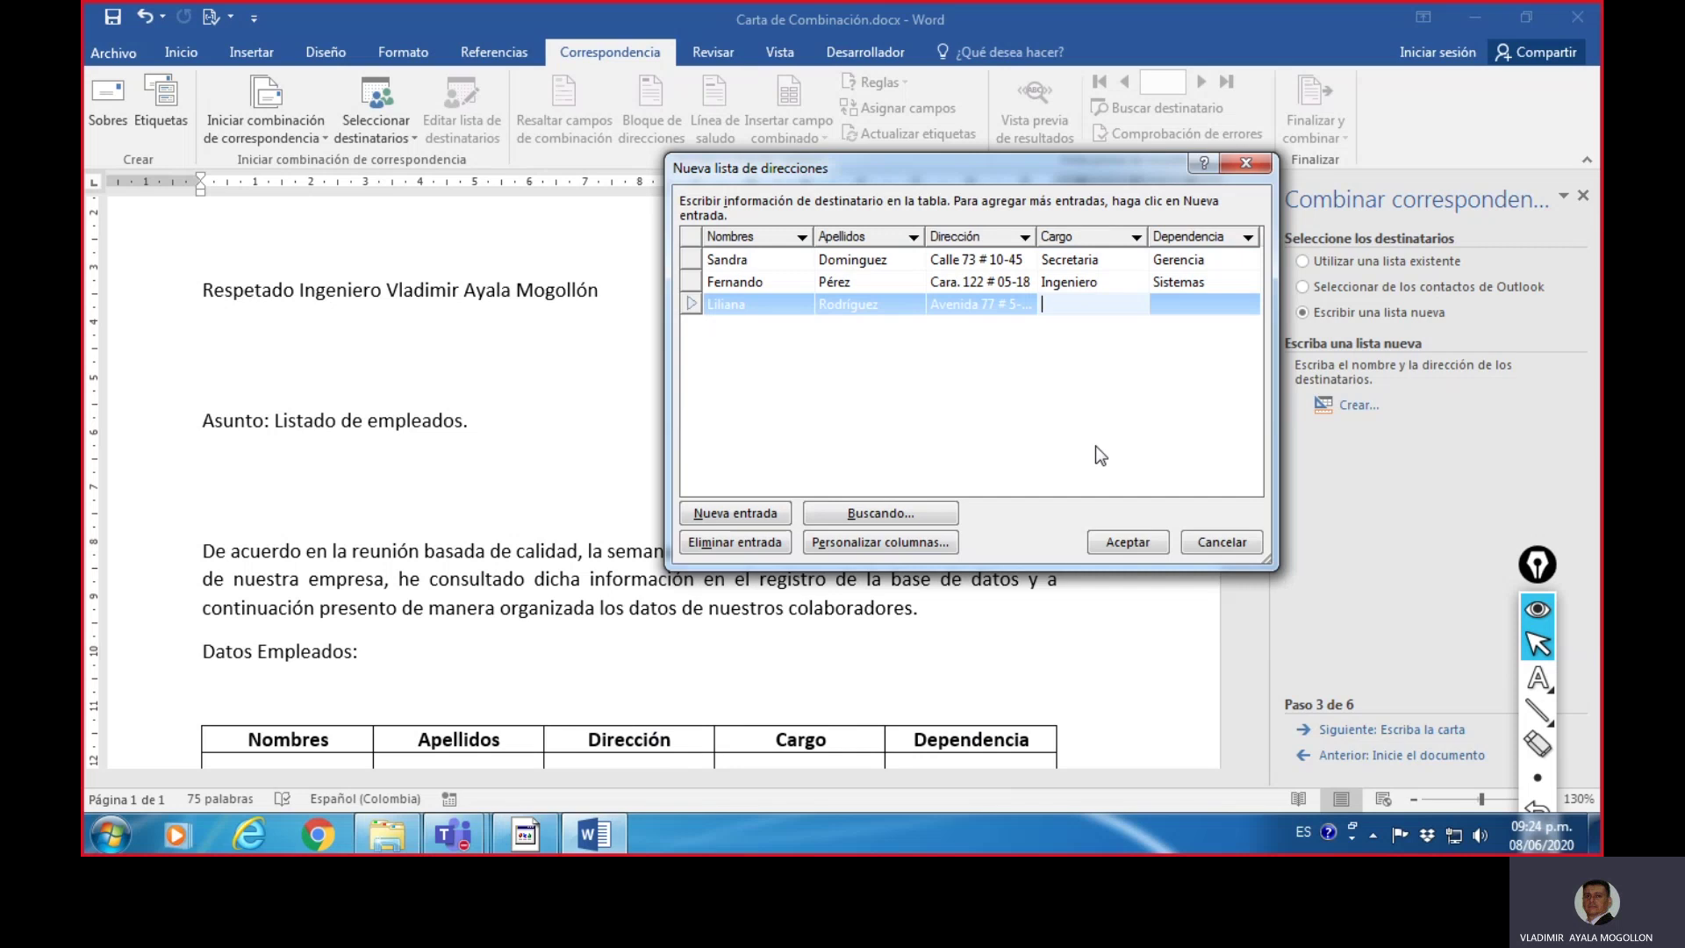
{"action": "type", "text": "Contadora"}
{"action": "left_click", "coordinate": [1205, 309]}
{"action": "type", "text": "C"}
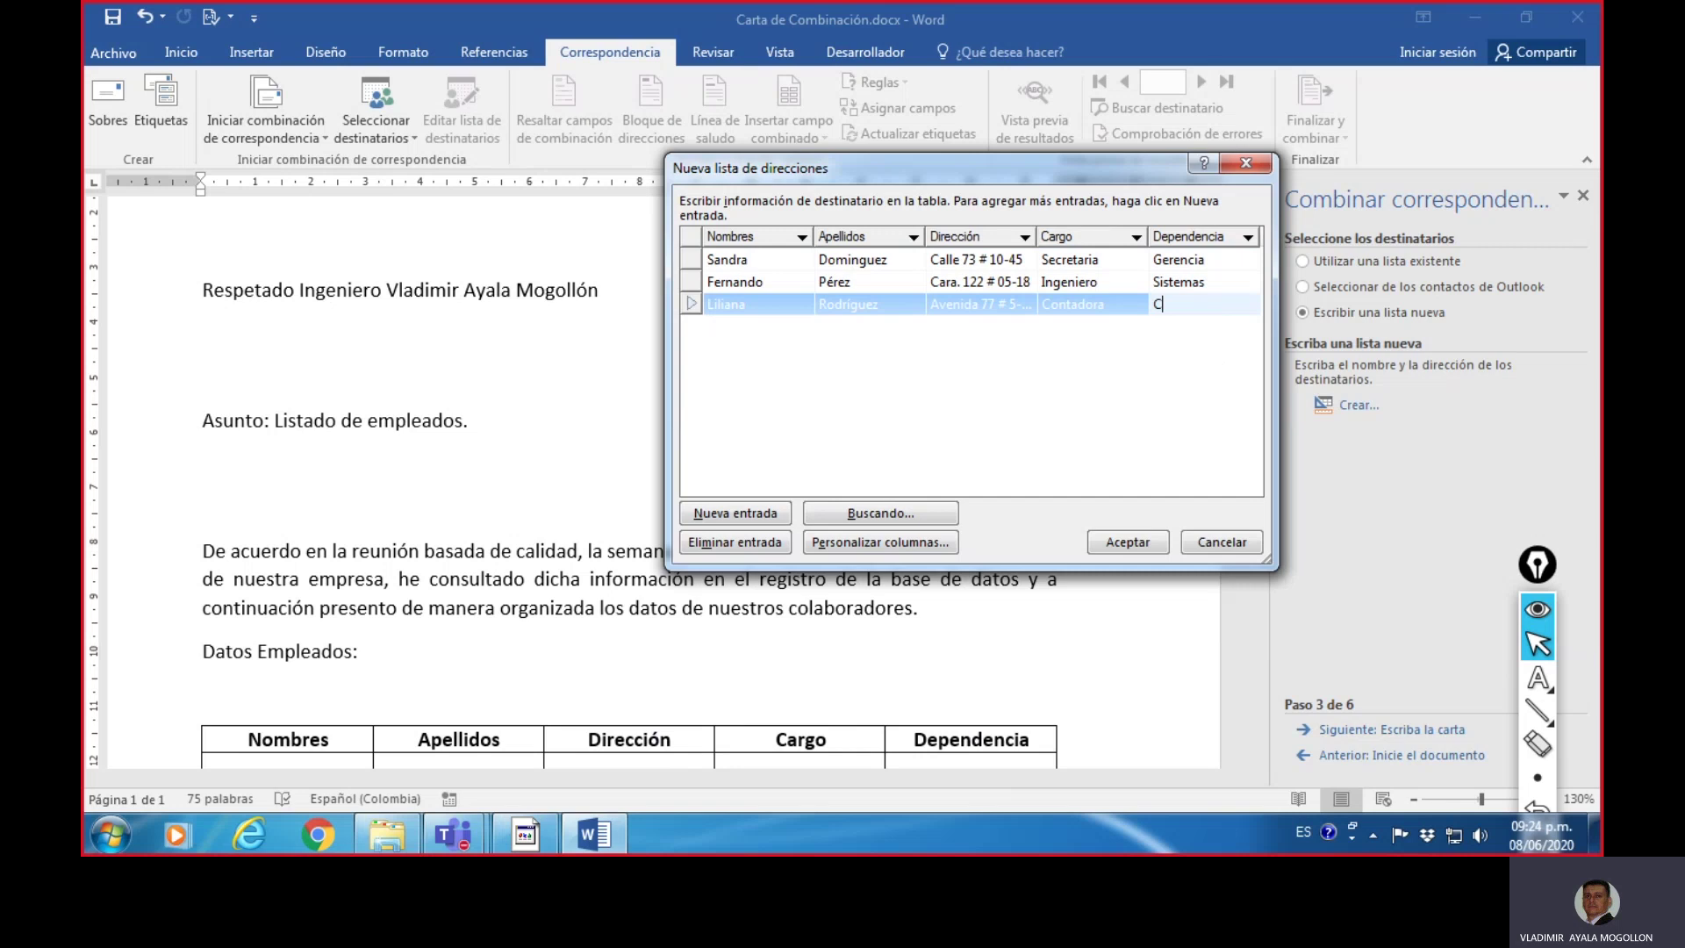
{"action": "type", "text": "artera"}
{"action": "left_click", "coordinate": [746, 518]}
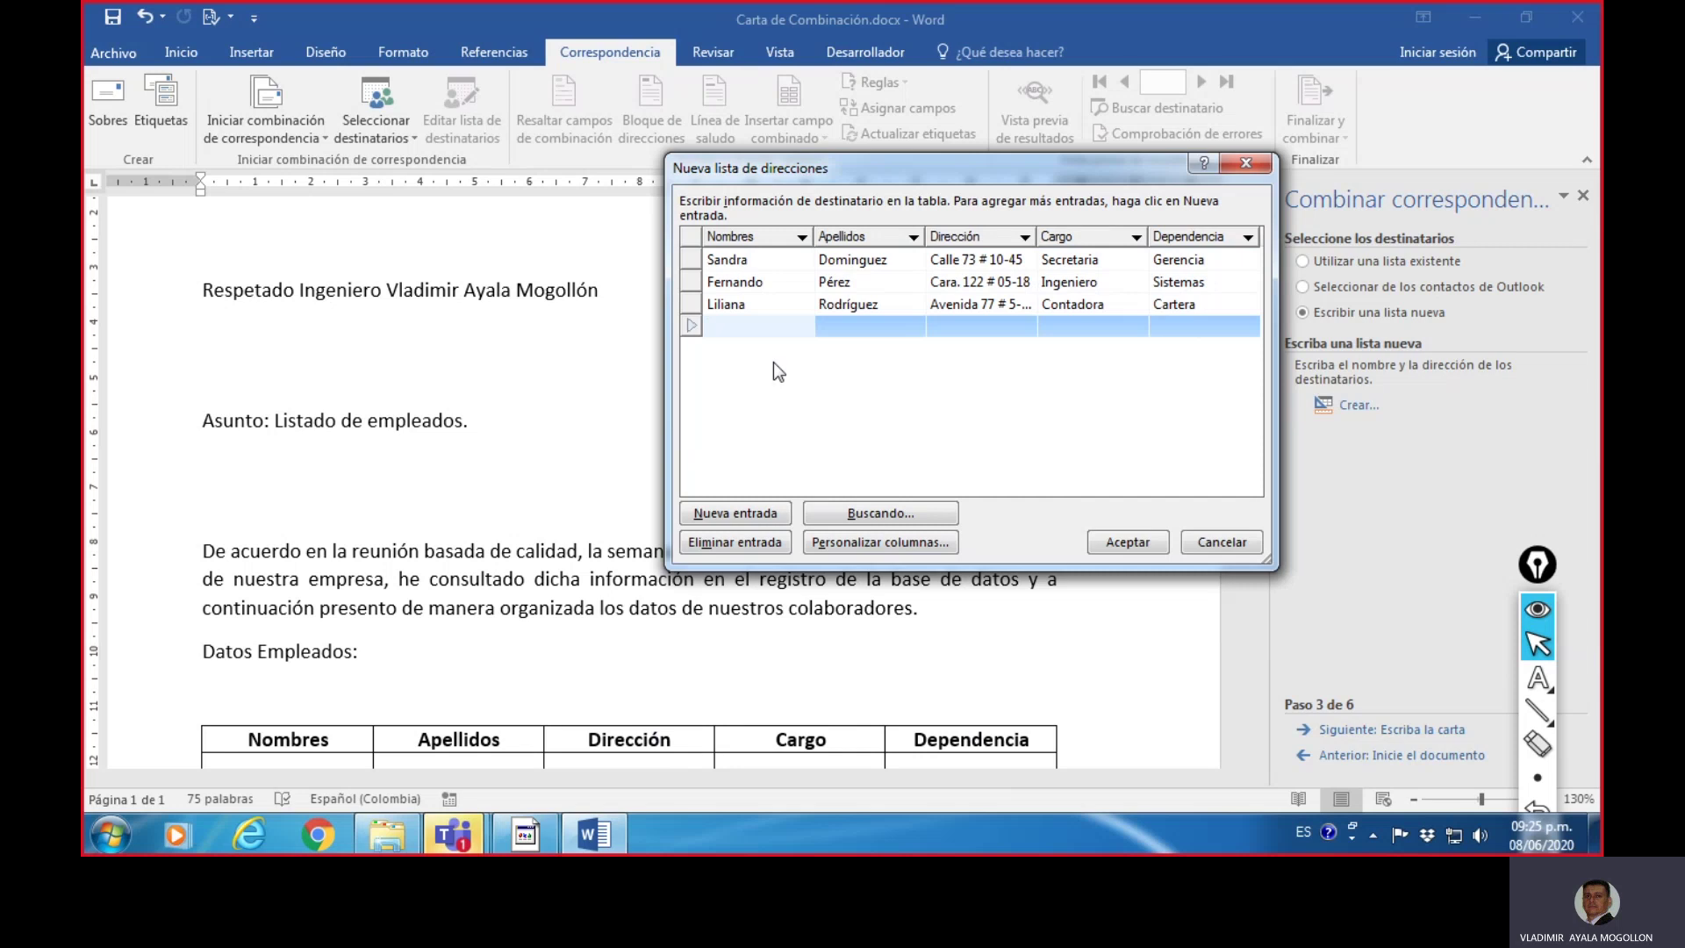
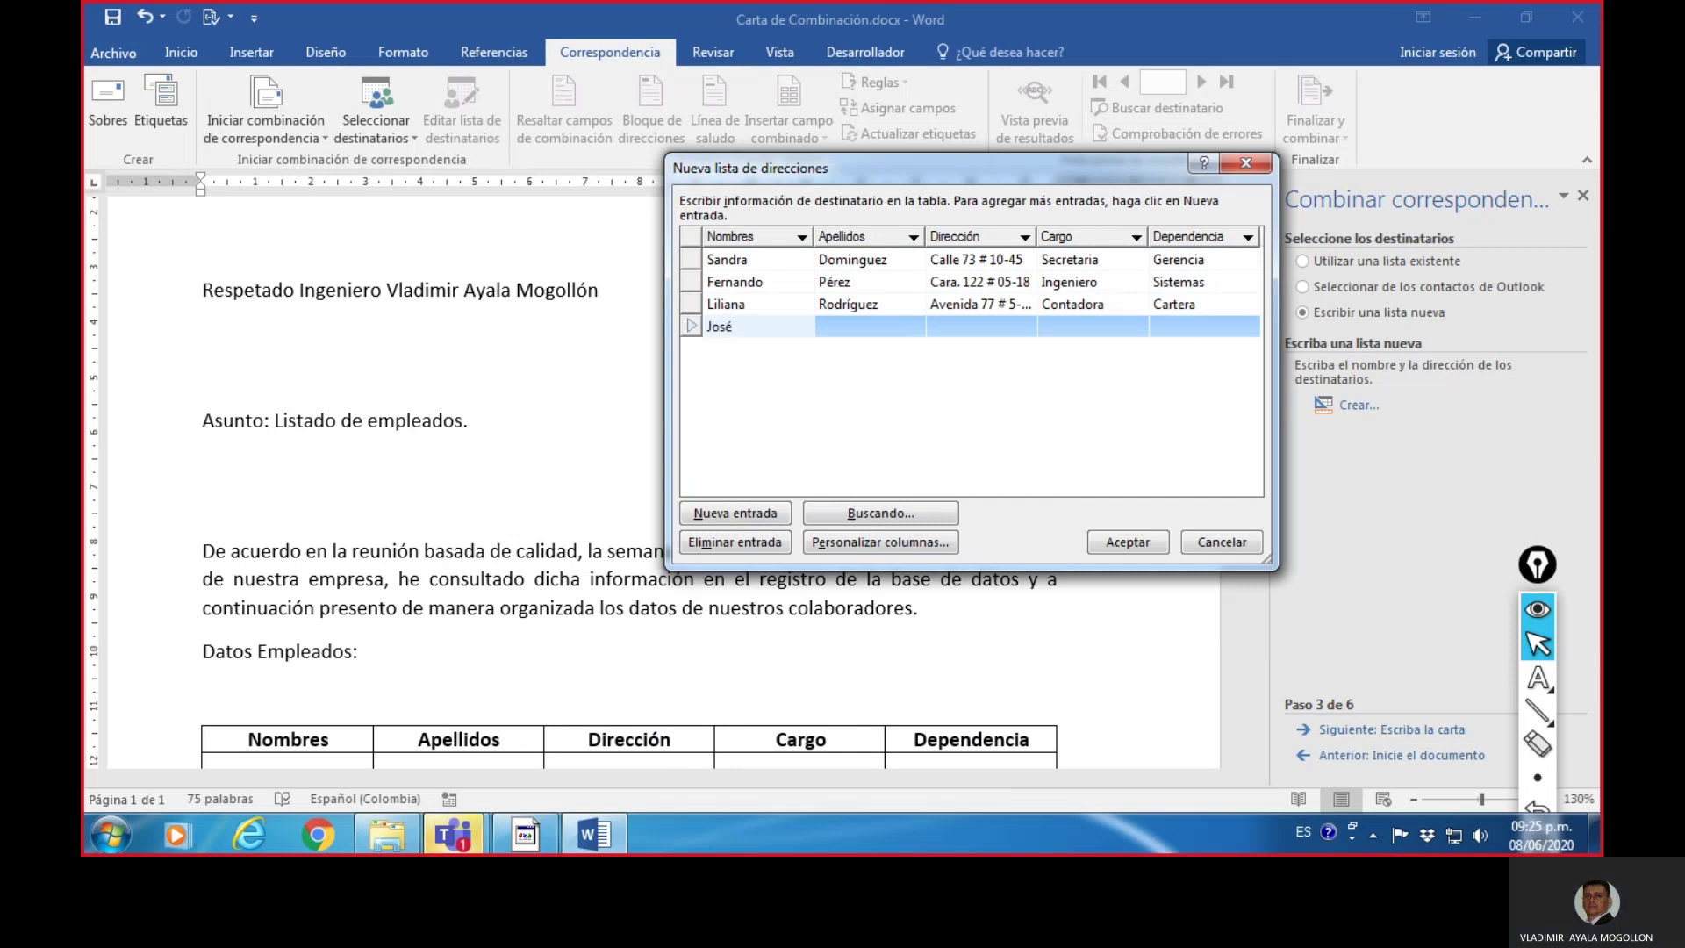
- Enter the fourth employee's name, surname and address, with Cargo Empleado and Dependencia Coordinación
{"action": "key", "text": "Tab"}
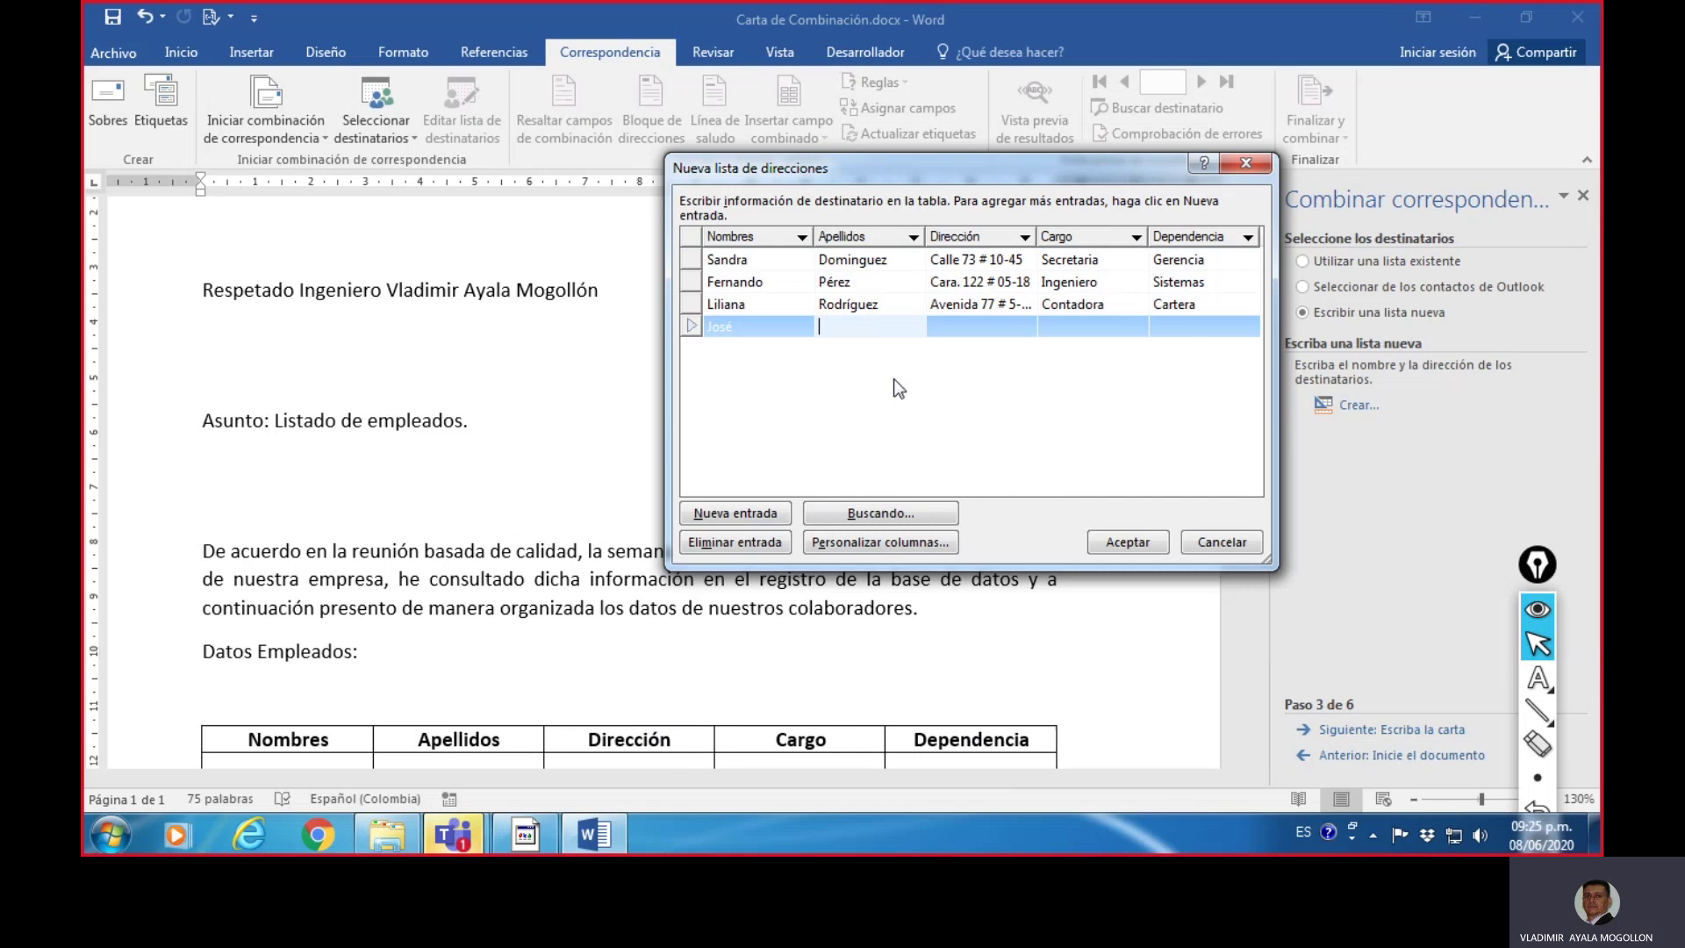
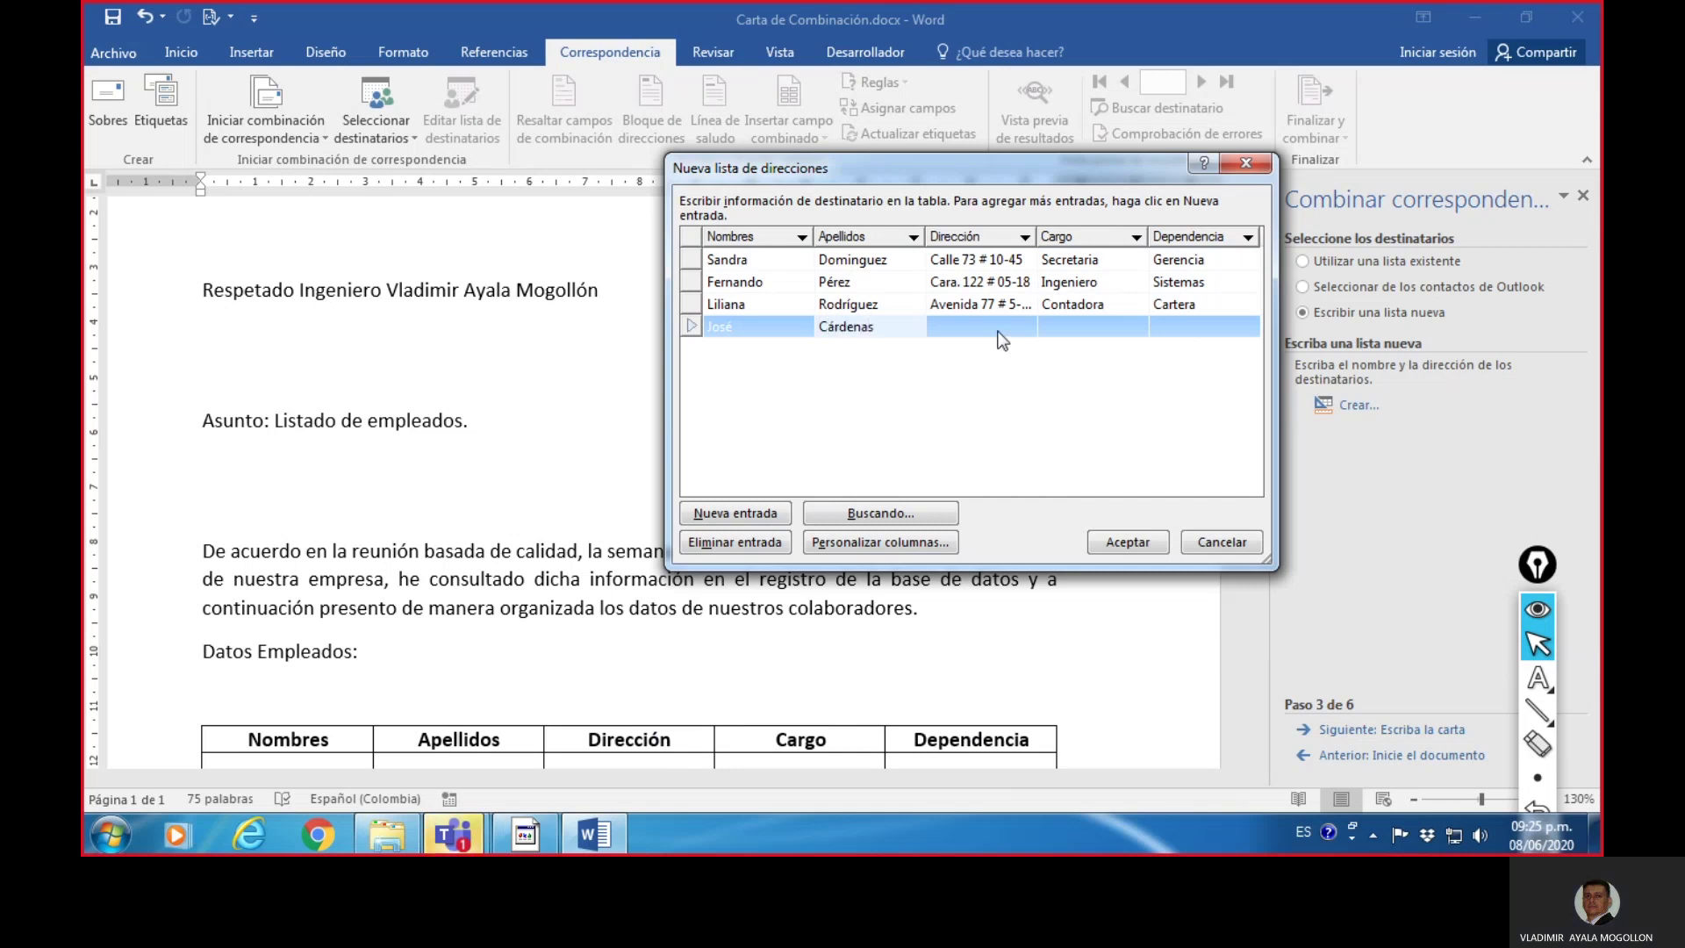
{"action": "key", "text": "Tab"}
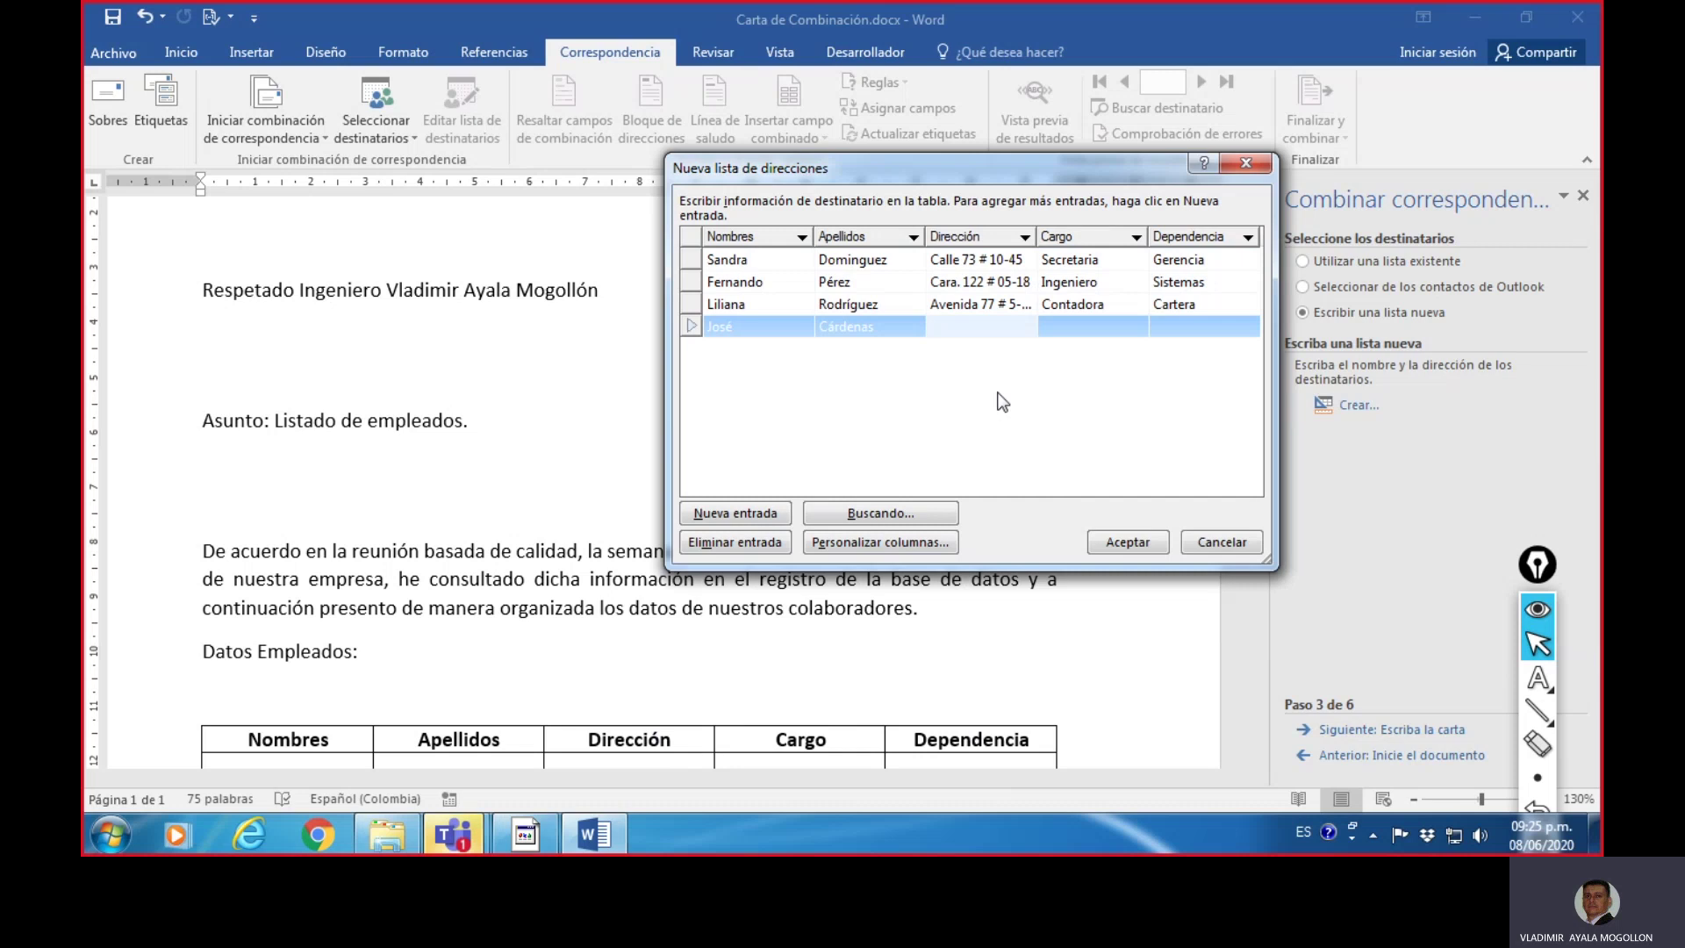
{"action": "left_click", "coordinate": [1099, 318]}
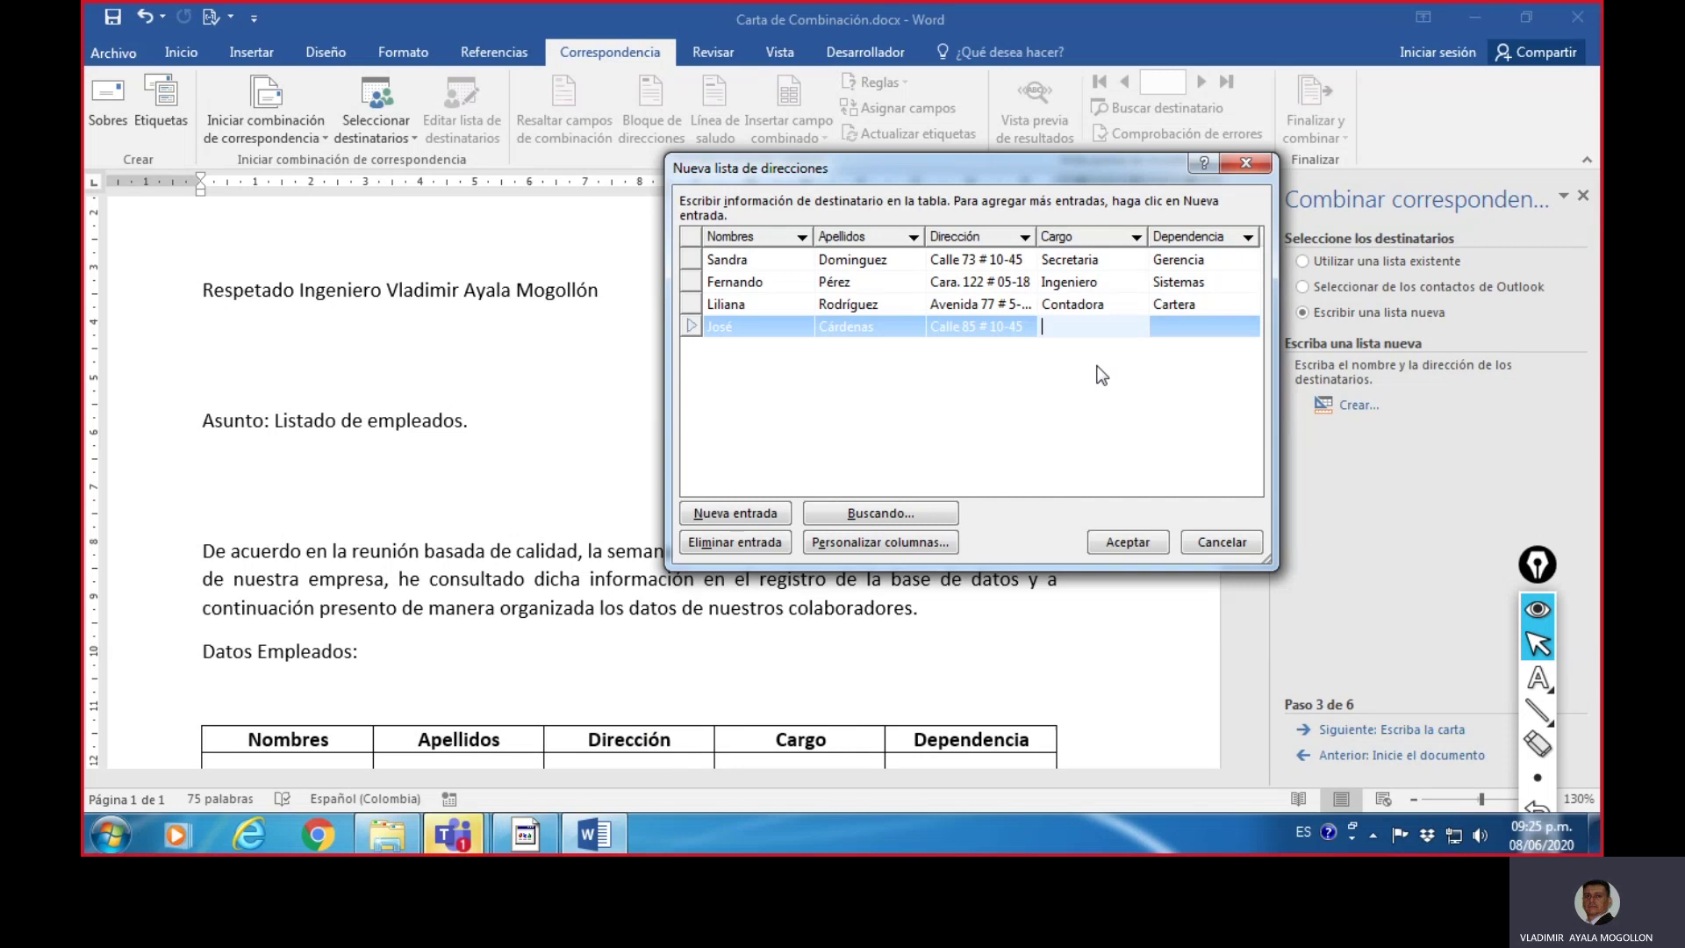
{"action": "type", "text": "Empleado"}
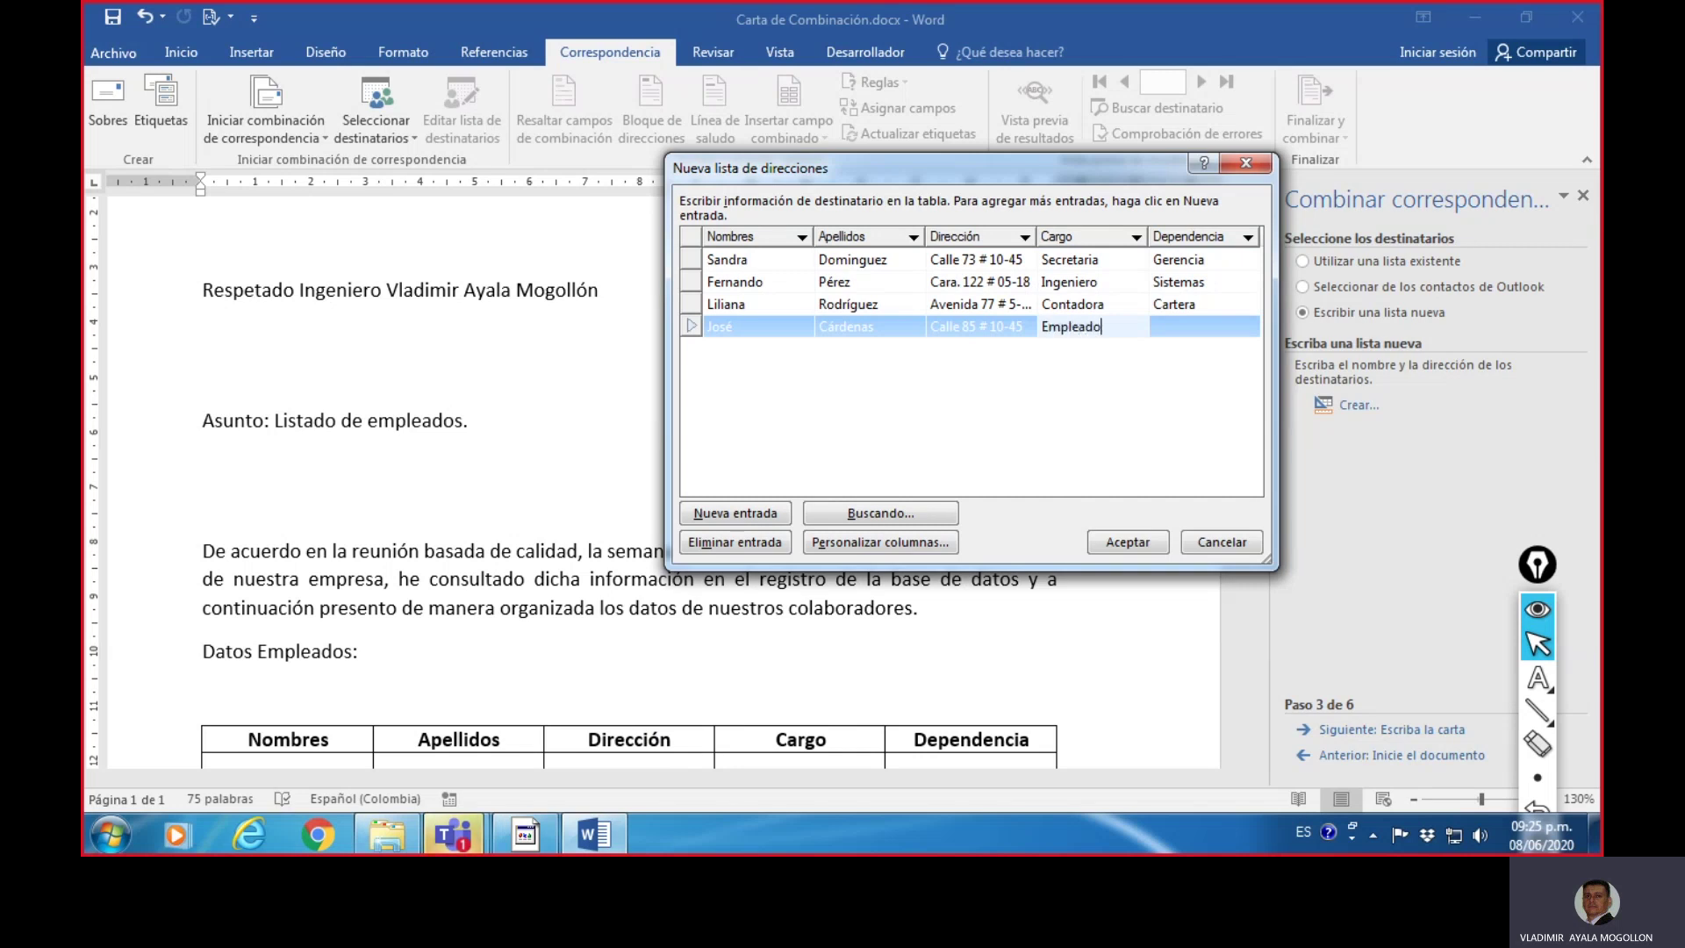
{"action": "key", "text": "Tab"}
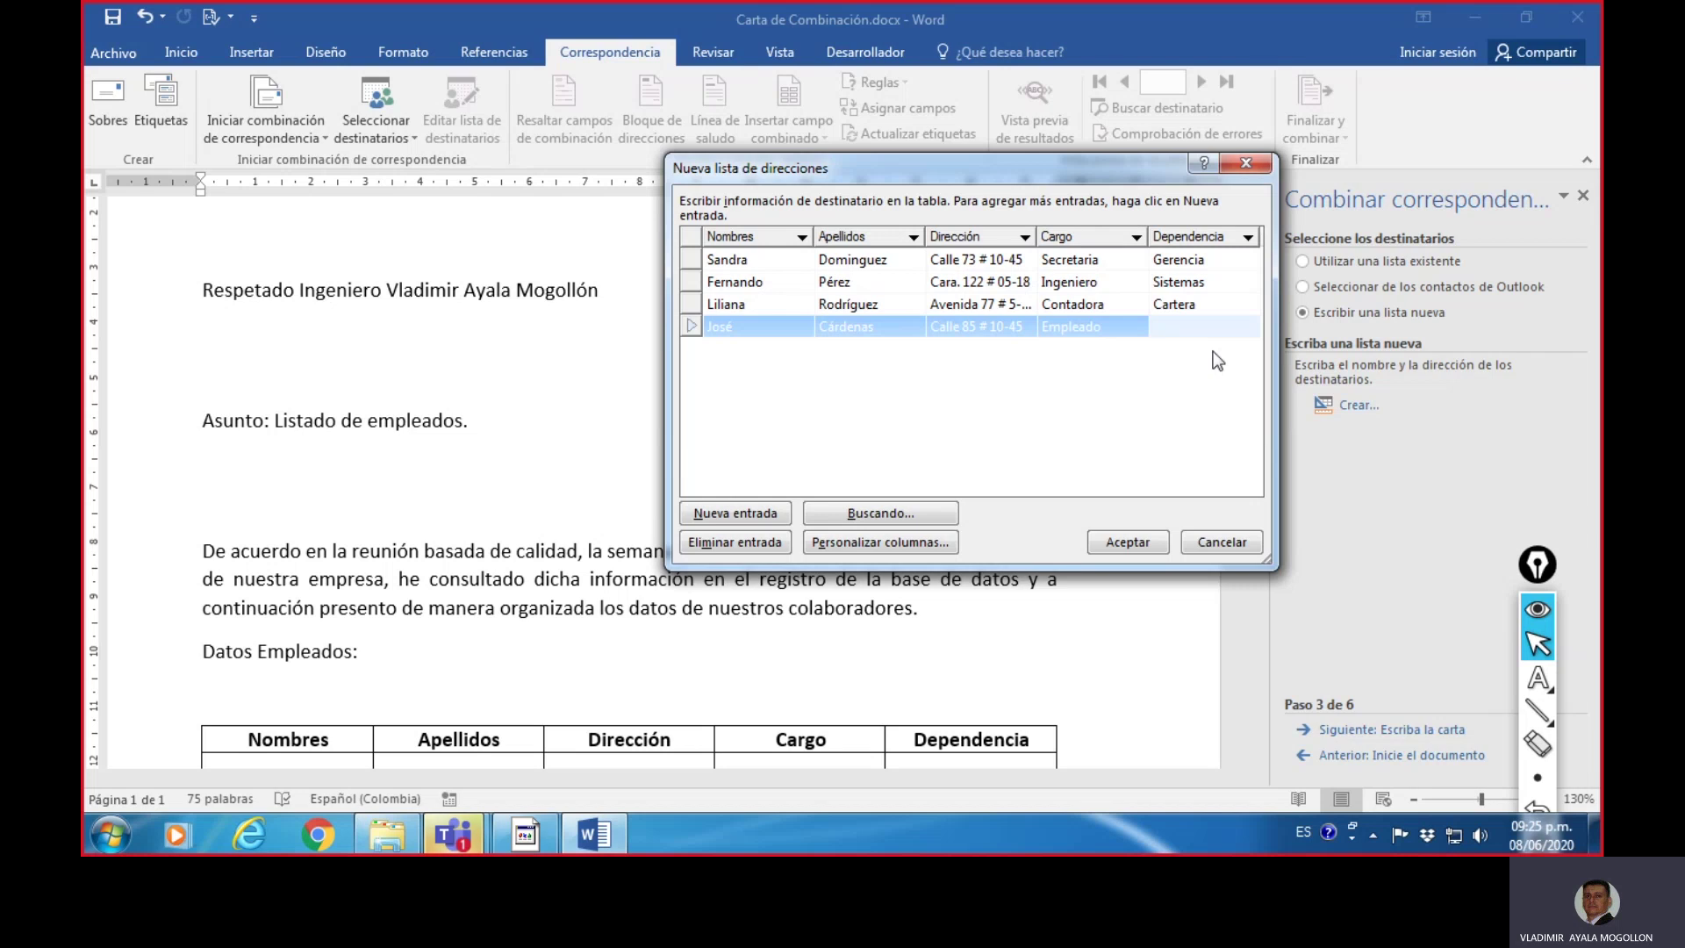
{"action": "type", "text": "Coordinación"}
{"action": "left_click", "coordinate": [1029, 386]}
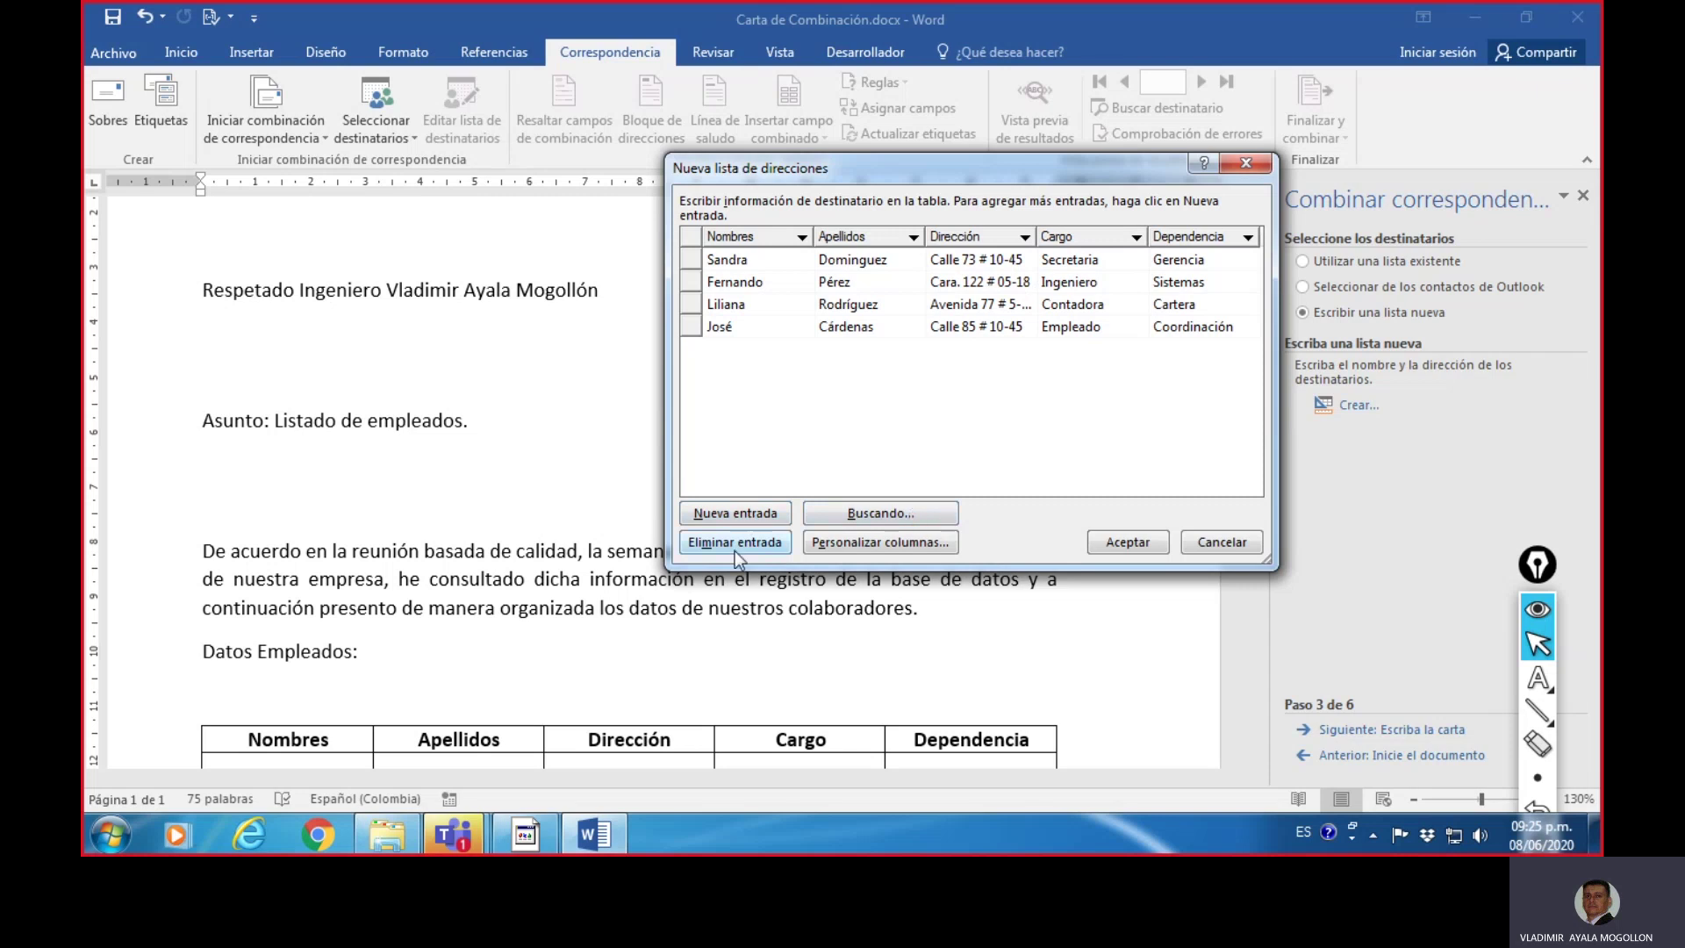
- Review the second and fourth records, then accept the four-entry address list with Aceptar
{"action": "left_click", "coordinate": [694, 327]}
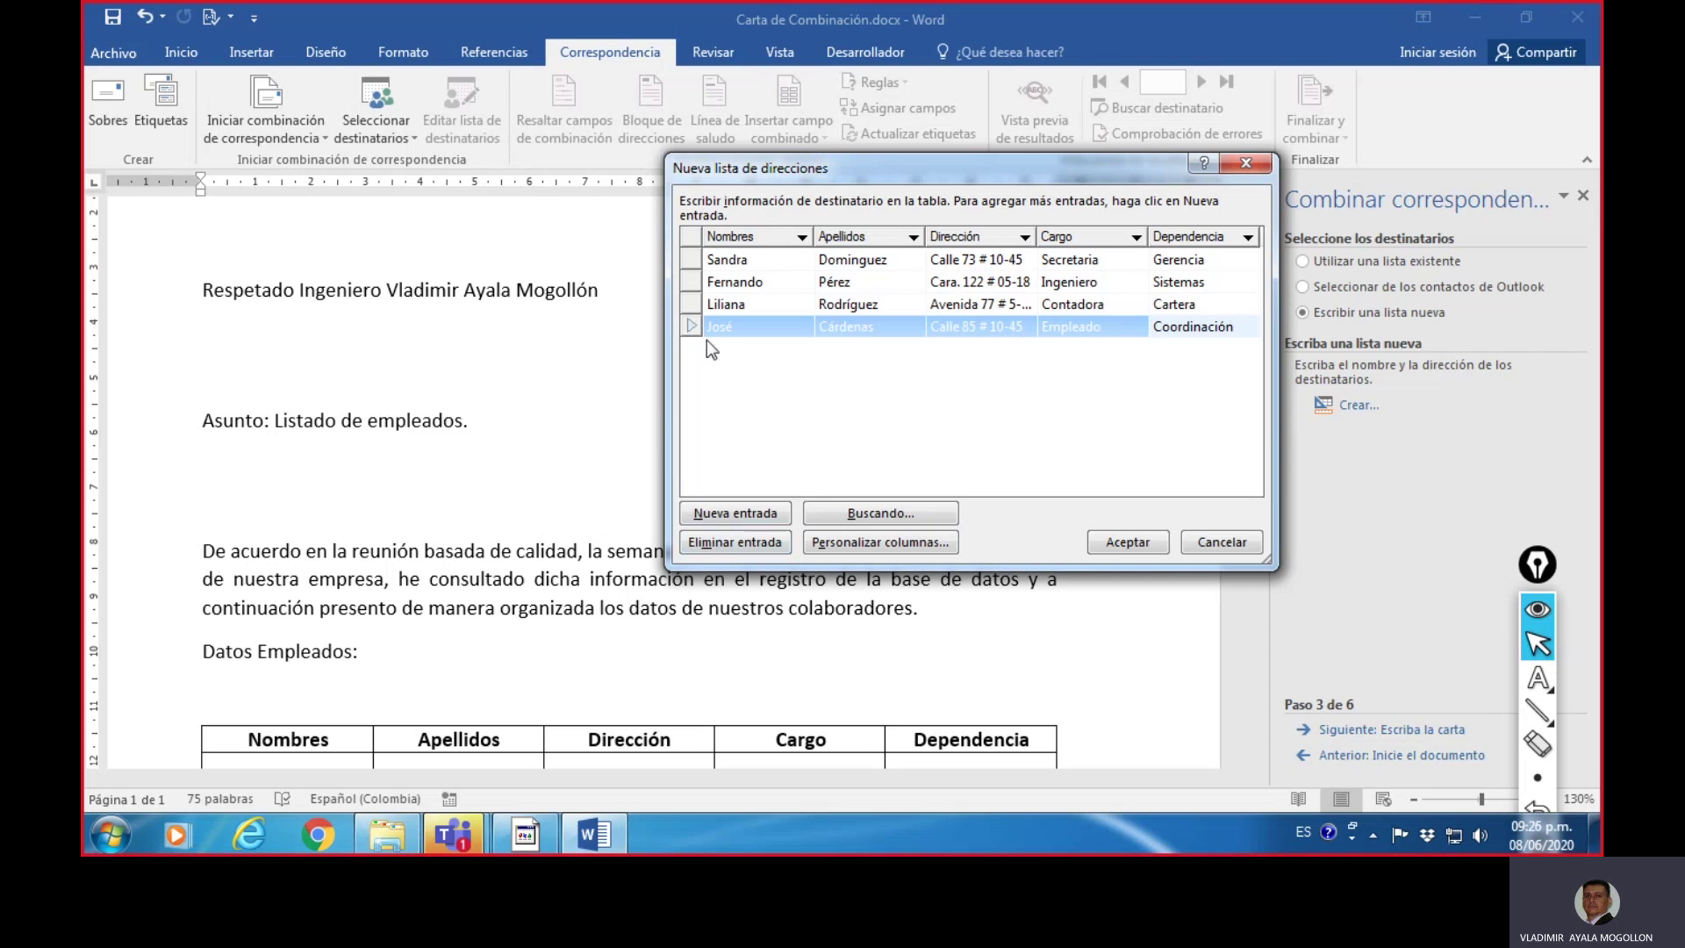
{"action": "left_click", "coordinate": [699, 282]}
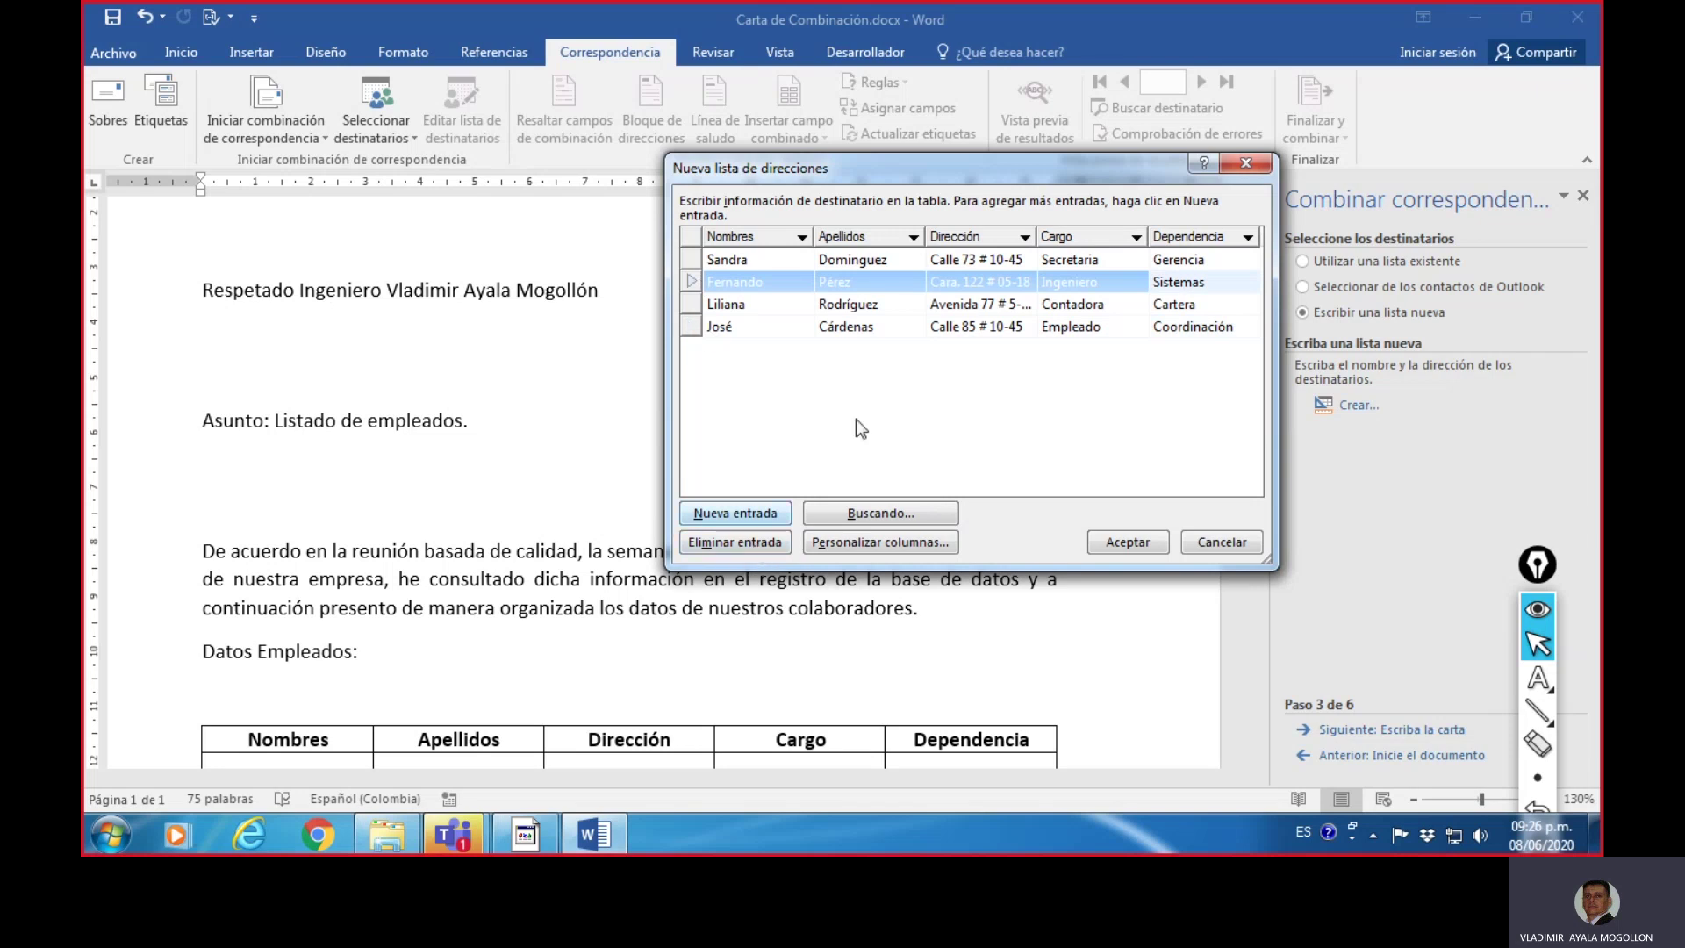
{"action": "left_click", "coordinate": [690, 325]}
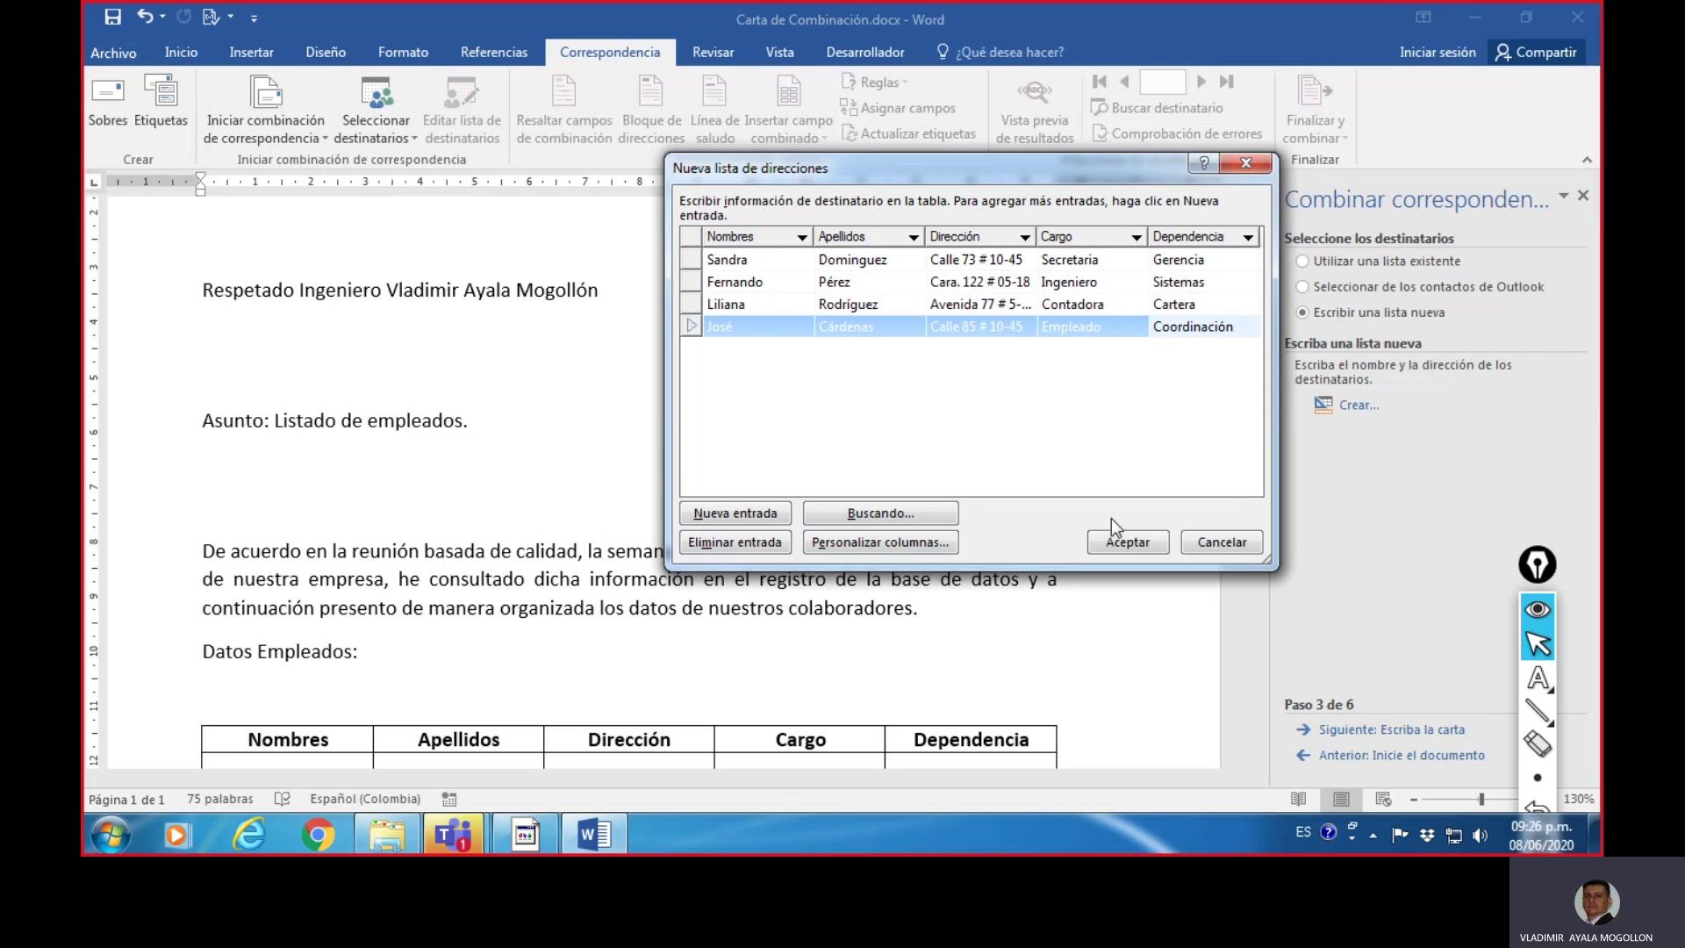
{"action": "left_click", "coordinate": [1121, 546]}
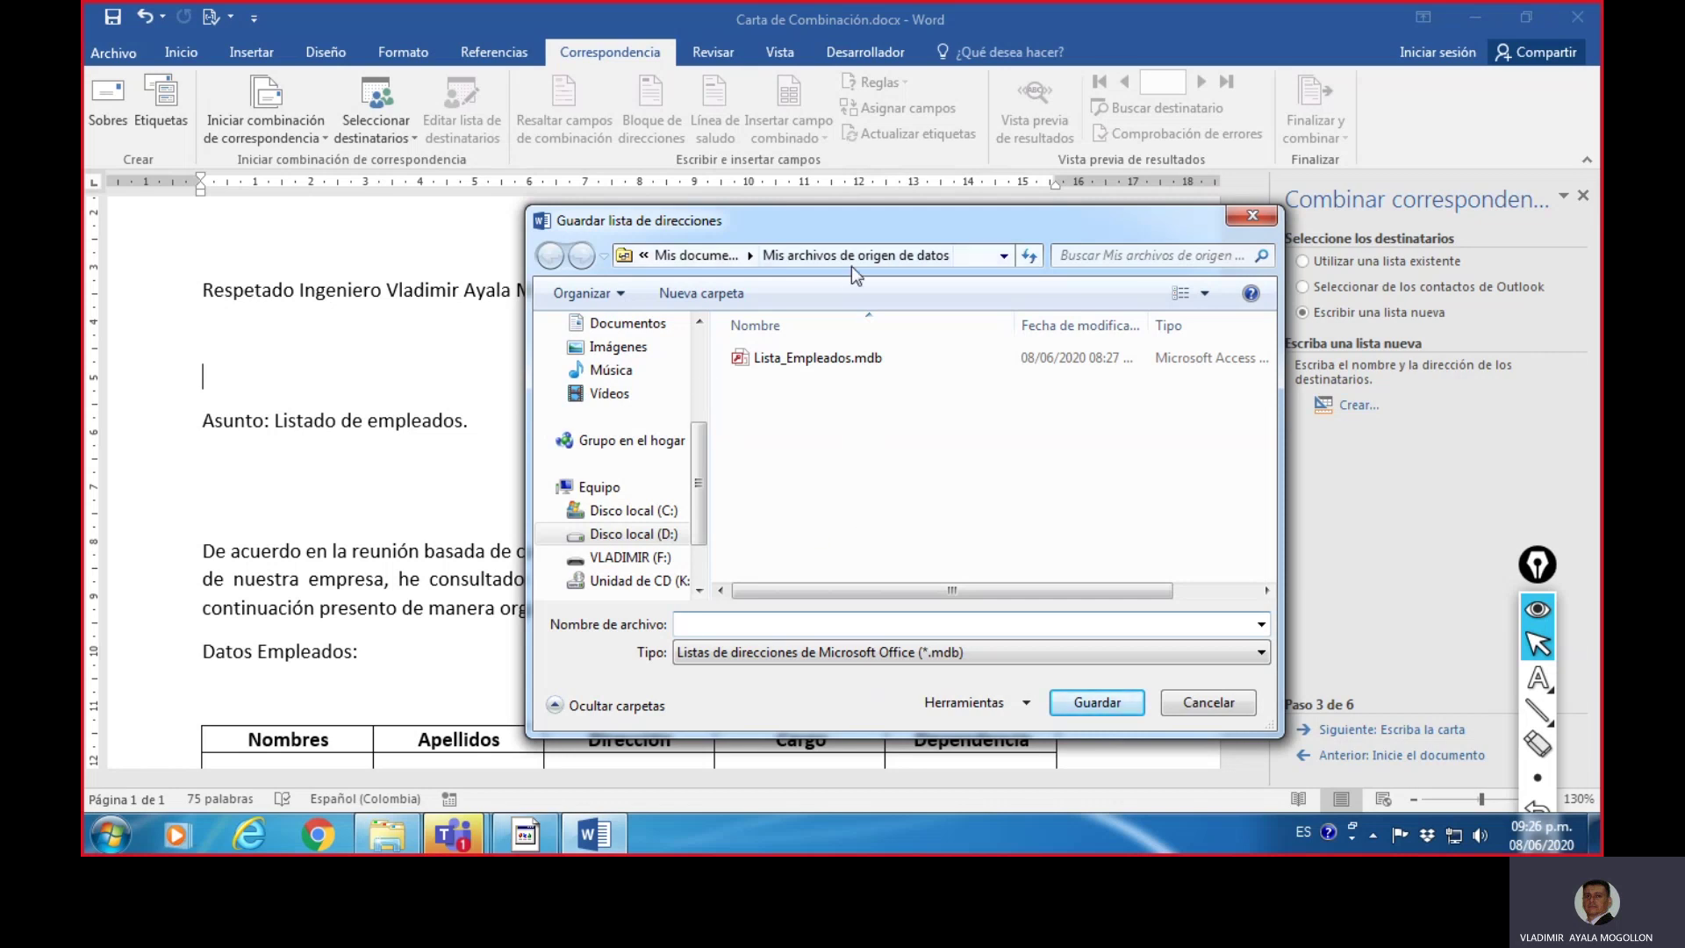
- Copy the Mis archivos de origen de datos folder path and paste it into a new Notepad window
{"action": "left_click", "coordinate": [973, 258]}
{"action": "key", "text": "ctrl+c"}
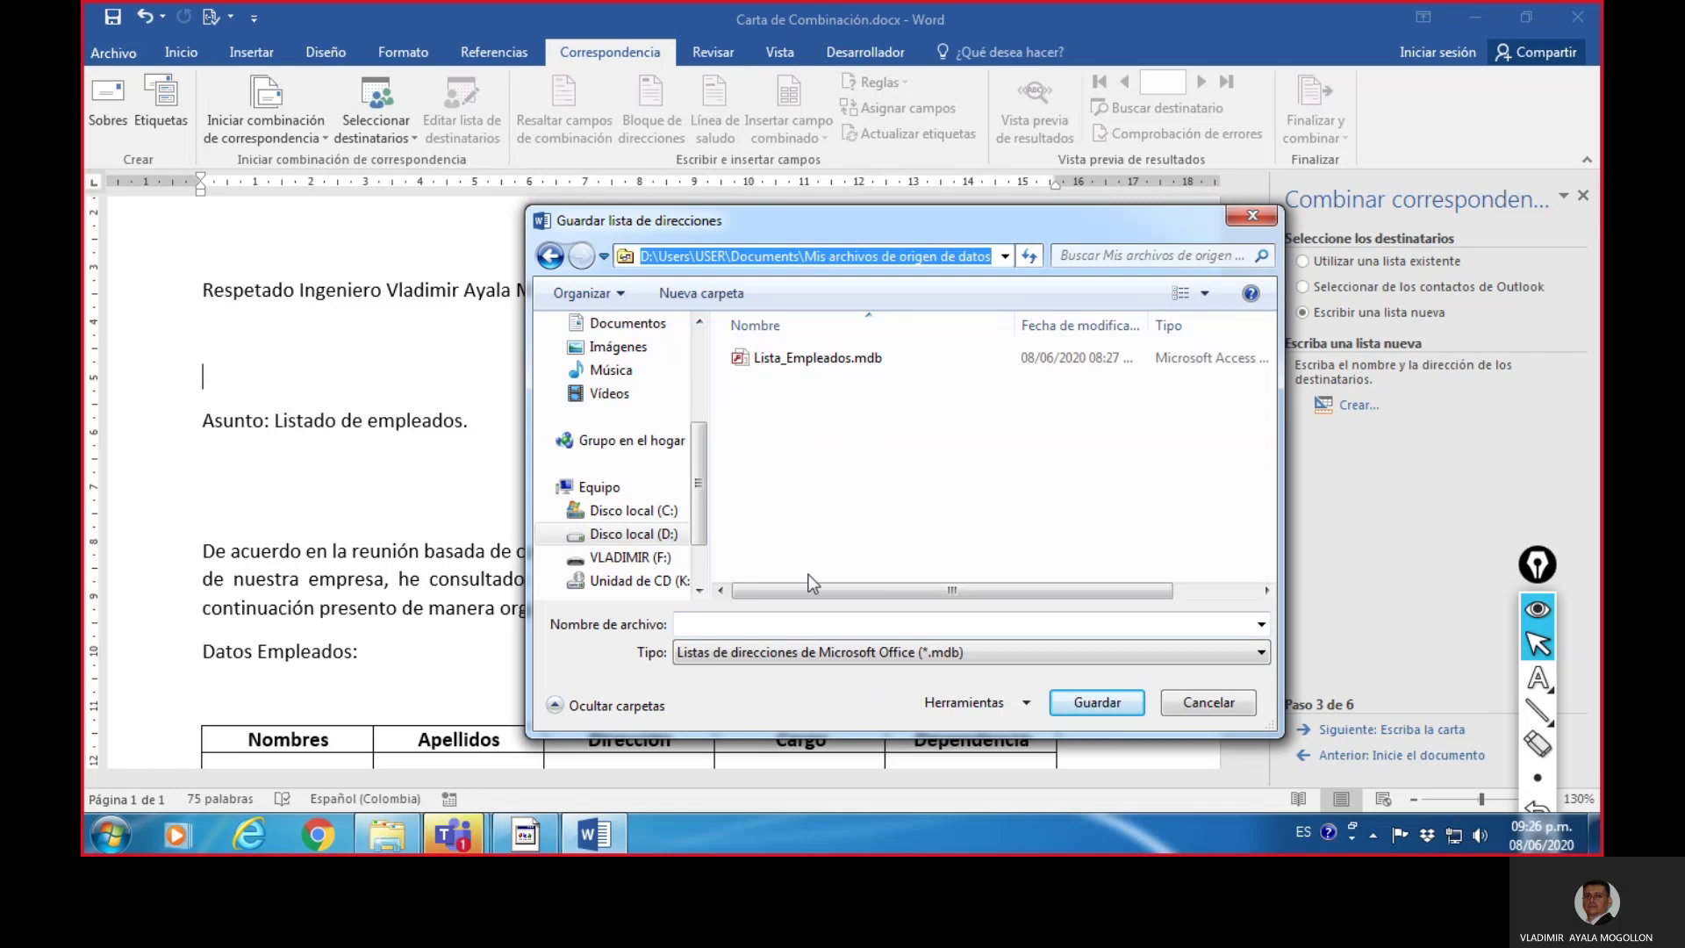
{"action": "left_click", "coordinate": [118, 843]}
{"action": "left_click", "coordinate": [201, 440]}
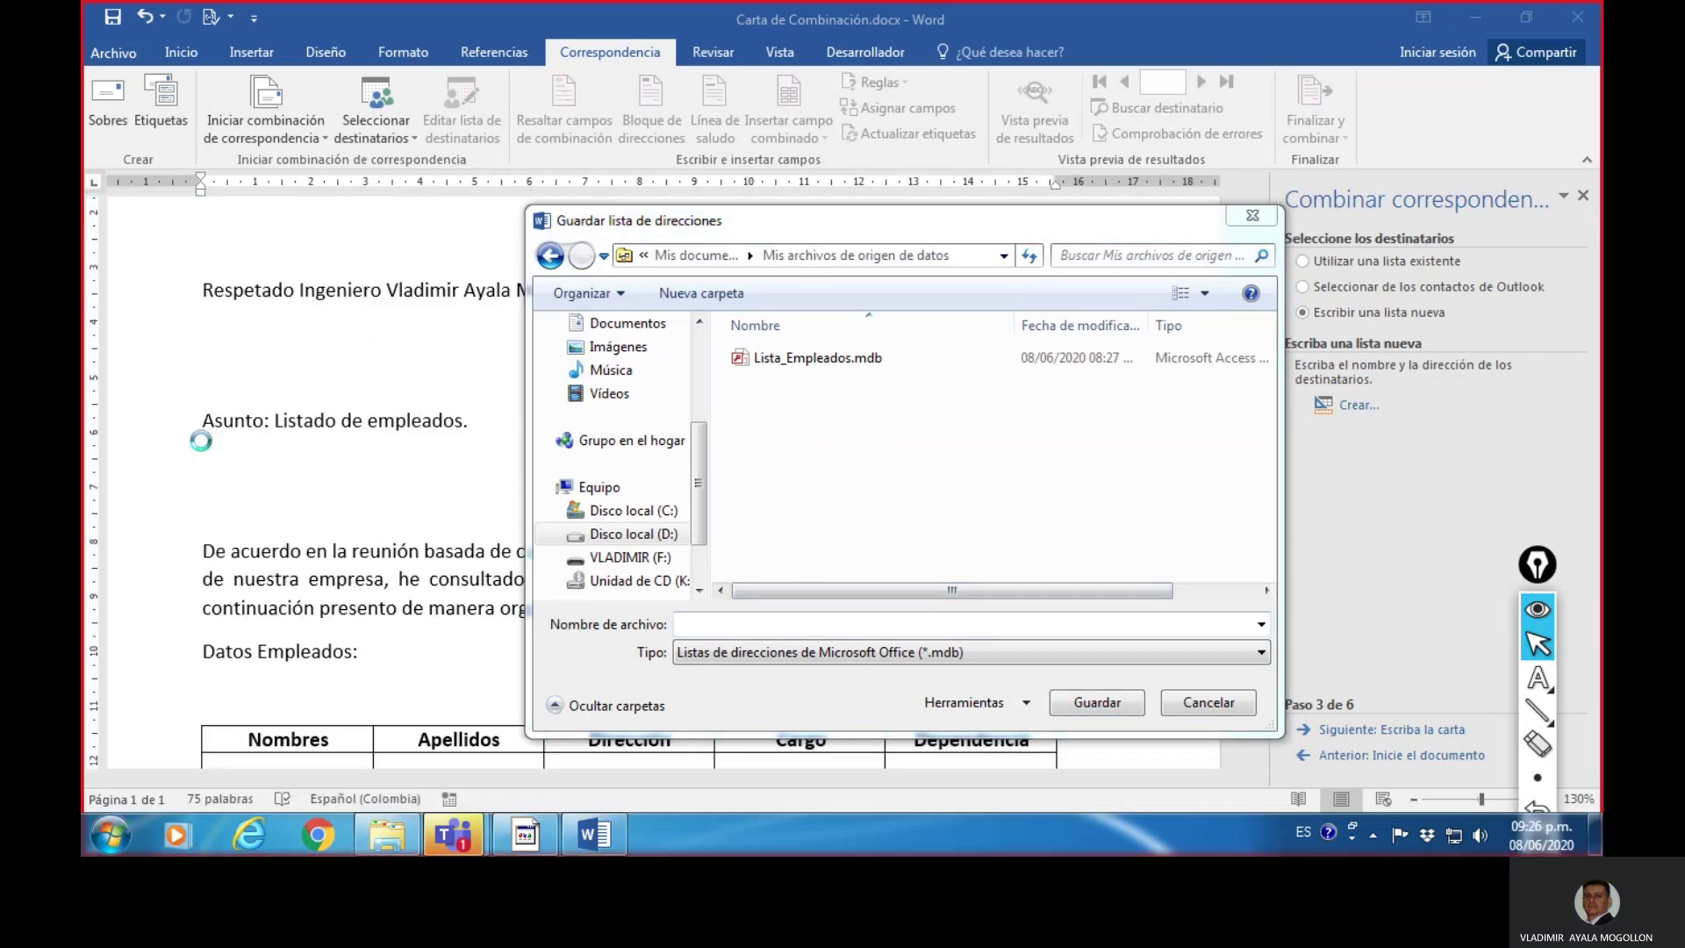
{"action": "key", "text": "ctrl+v"}
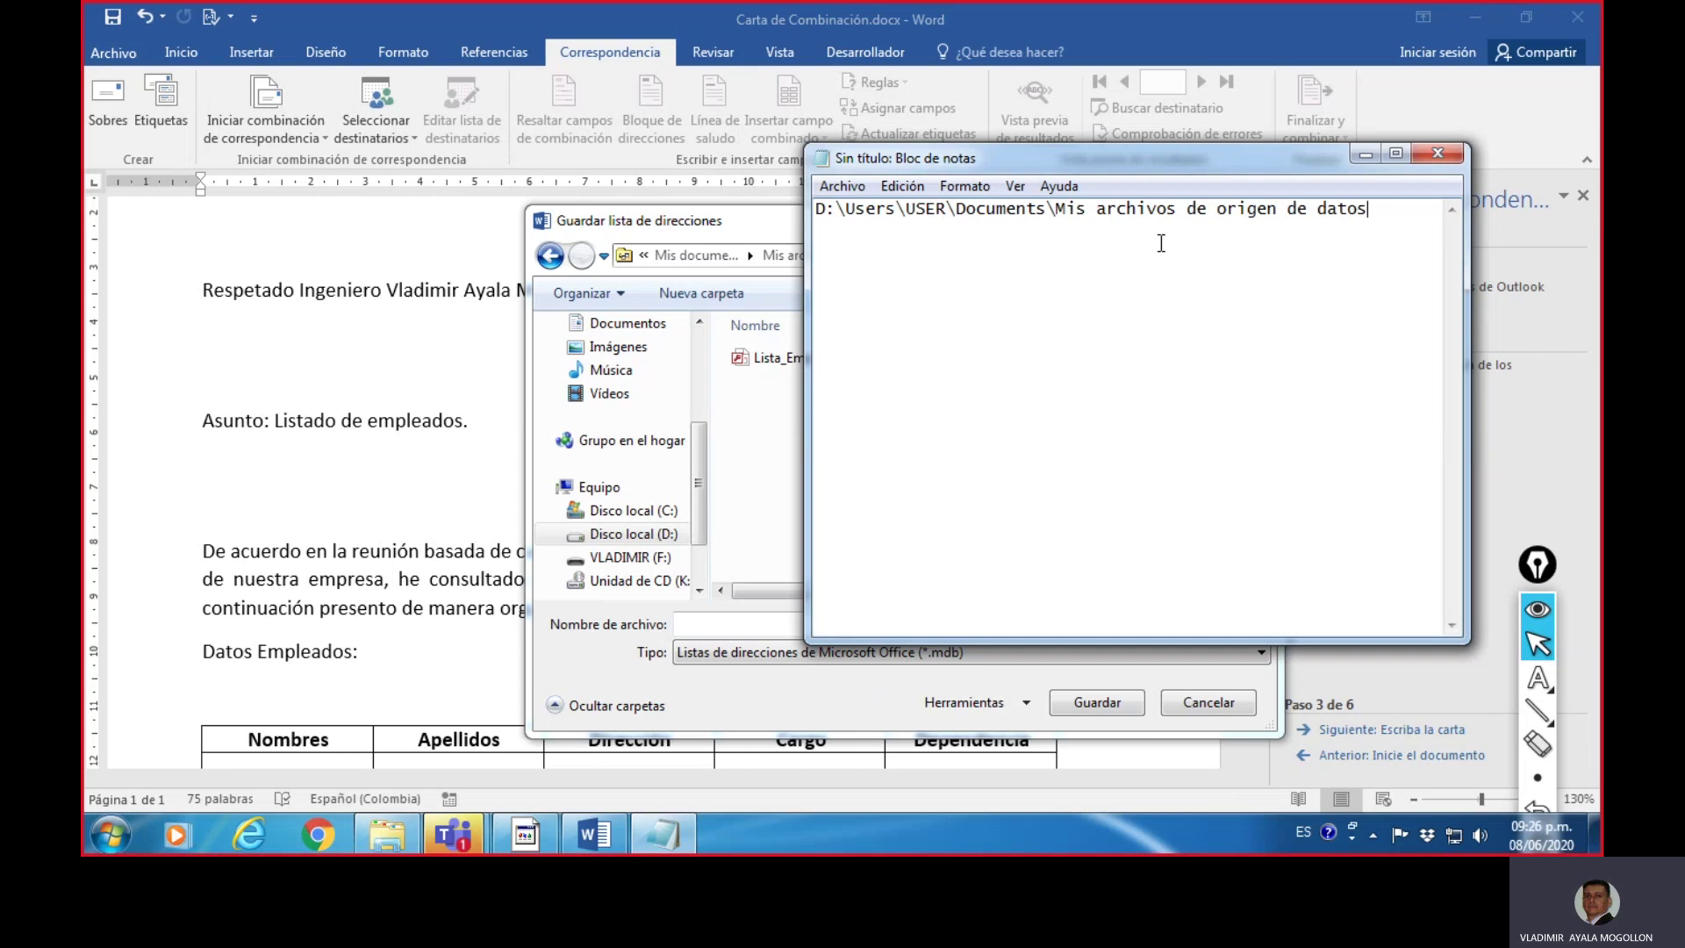
- Minimize Notepad to bring Word's Guardar lista de direcciones dialog back
{"action": "left_click", "coordinate": [1366, 154]}
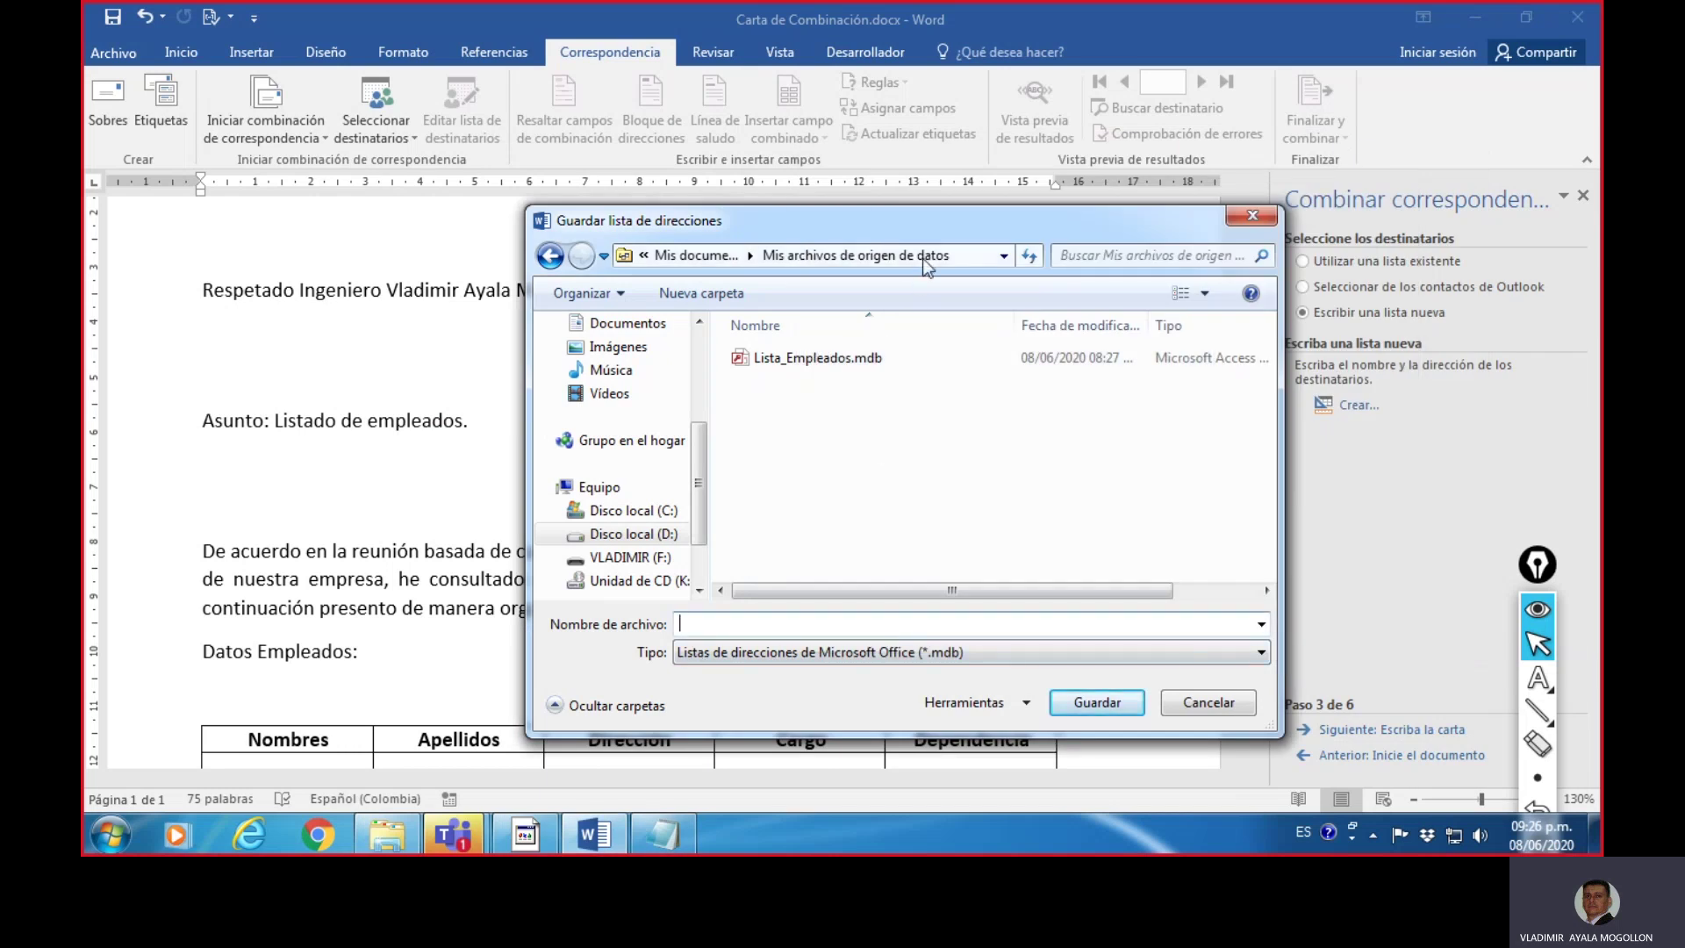
- Name the address list Base_Empleados and save it as an .mdb file
{"action": "left_click_drag", "start_coordinate": [917, 218], "coordinate": [888, 154]}
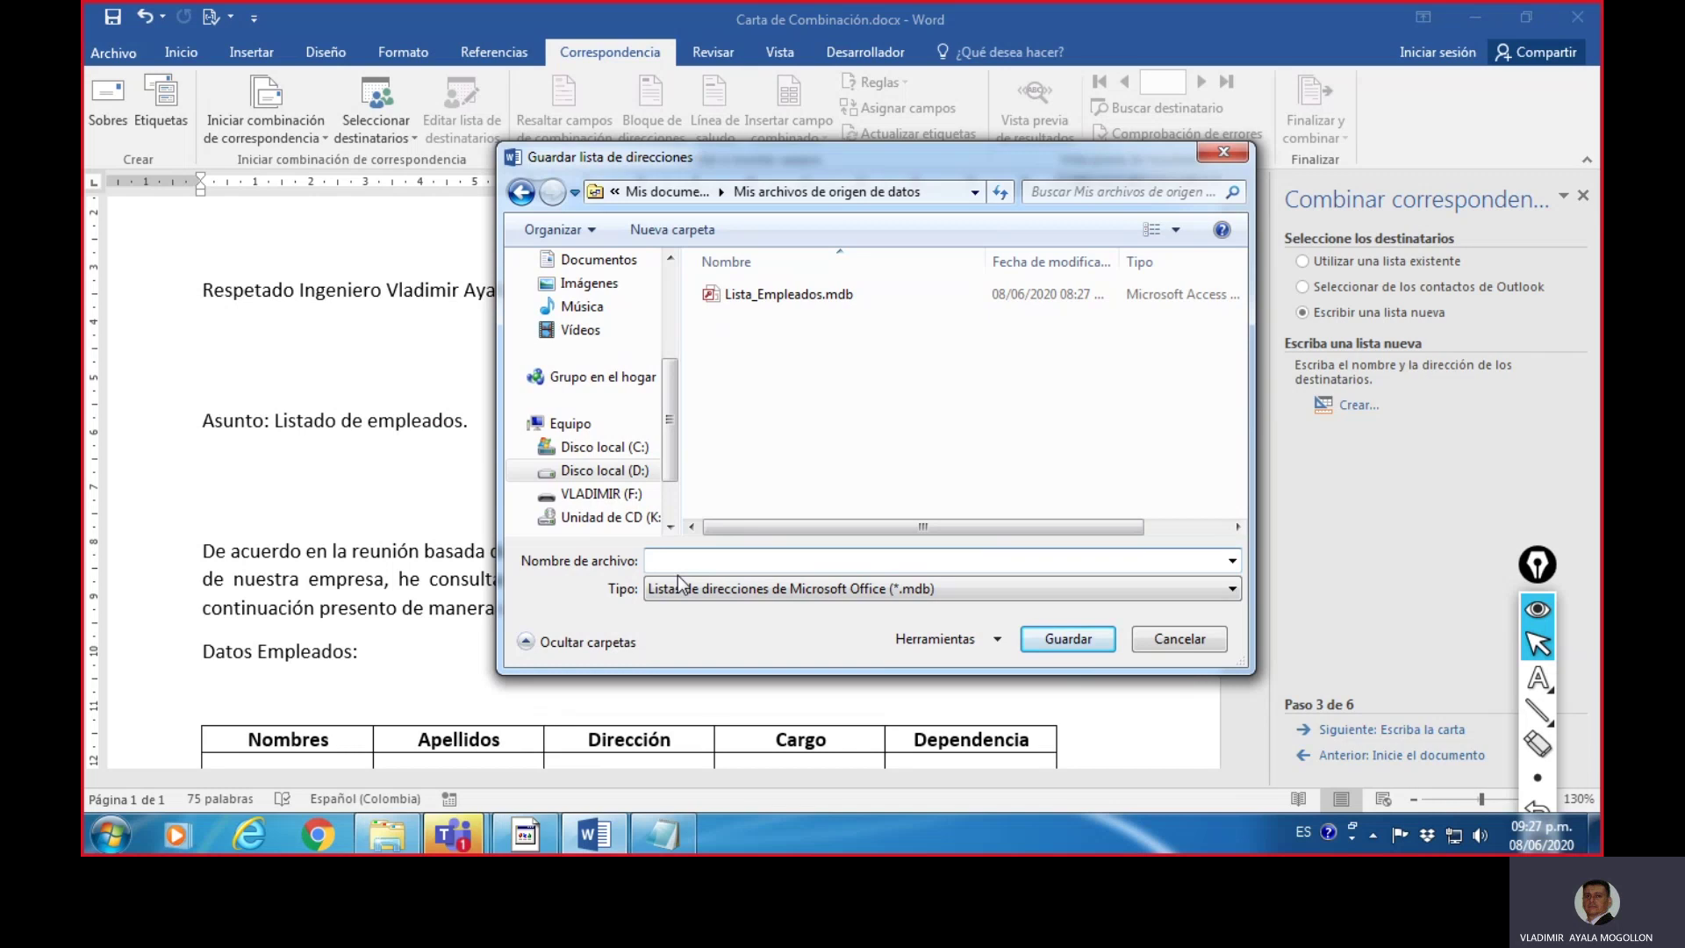
{"action": "type", "text": "Base"}
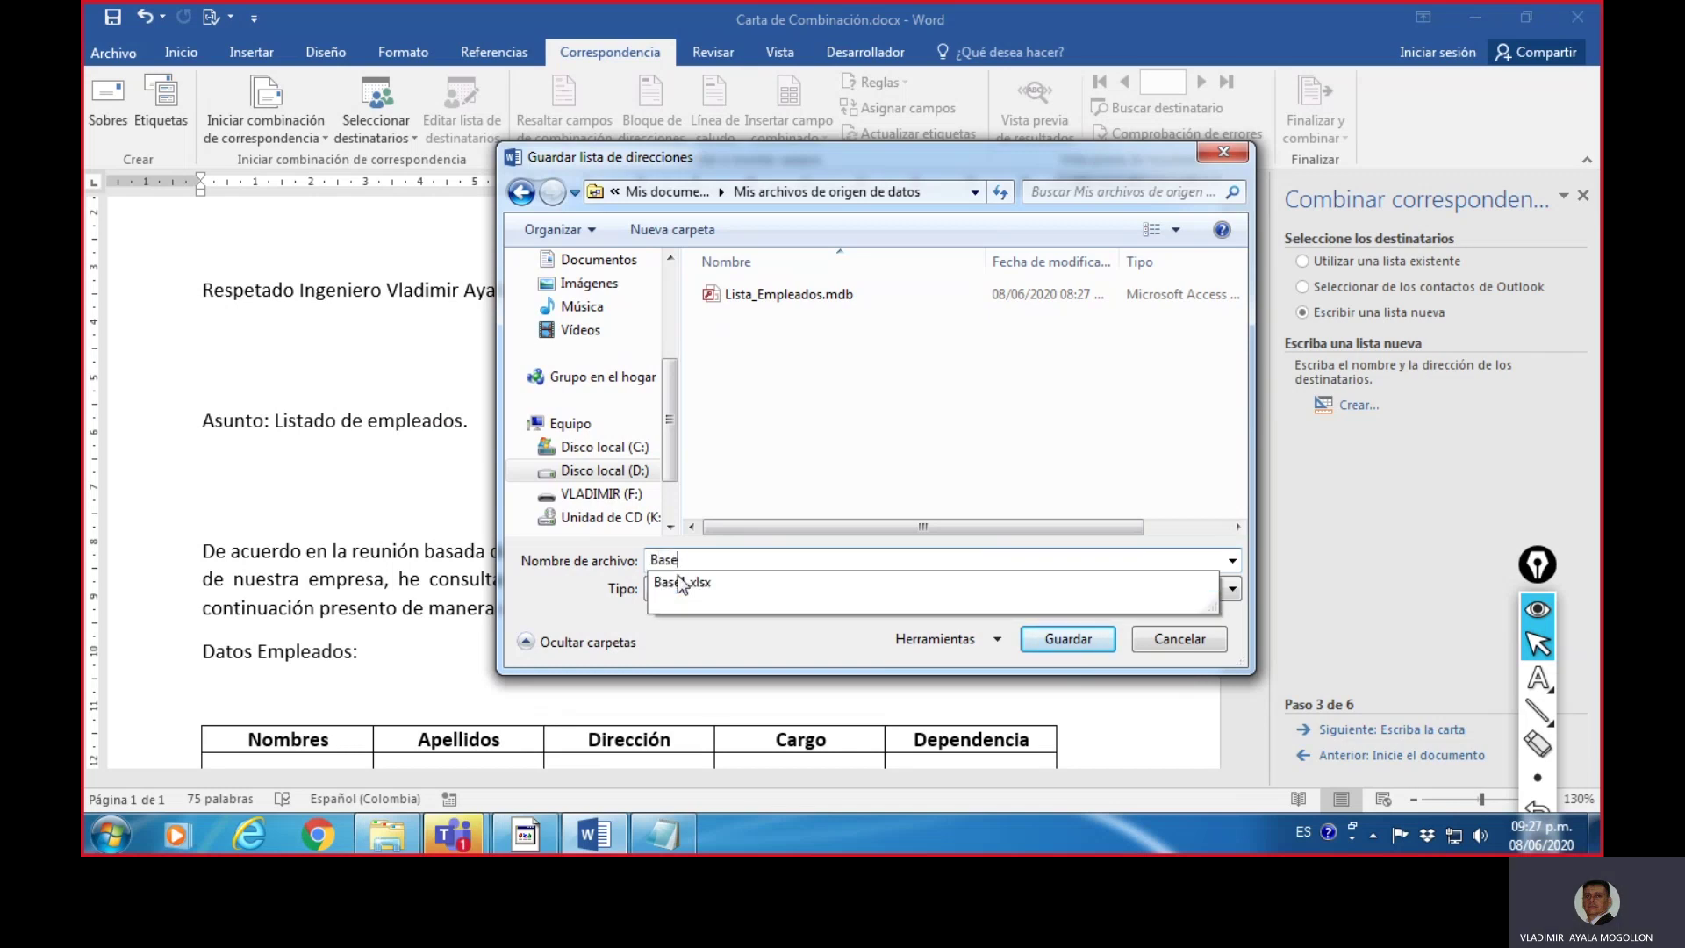
{"action": "key", "text": "Escape"}
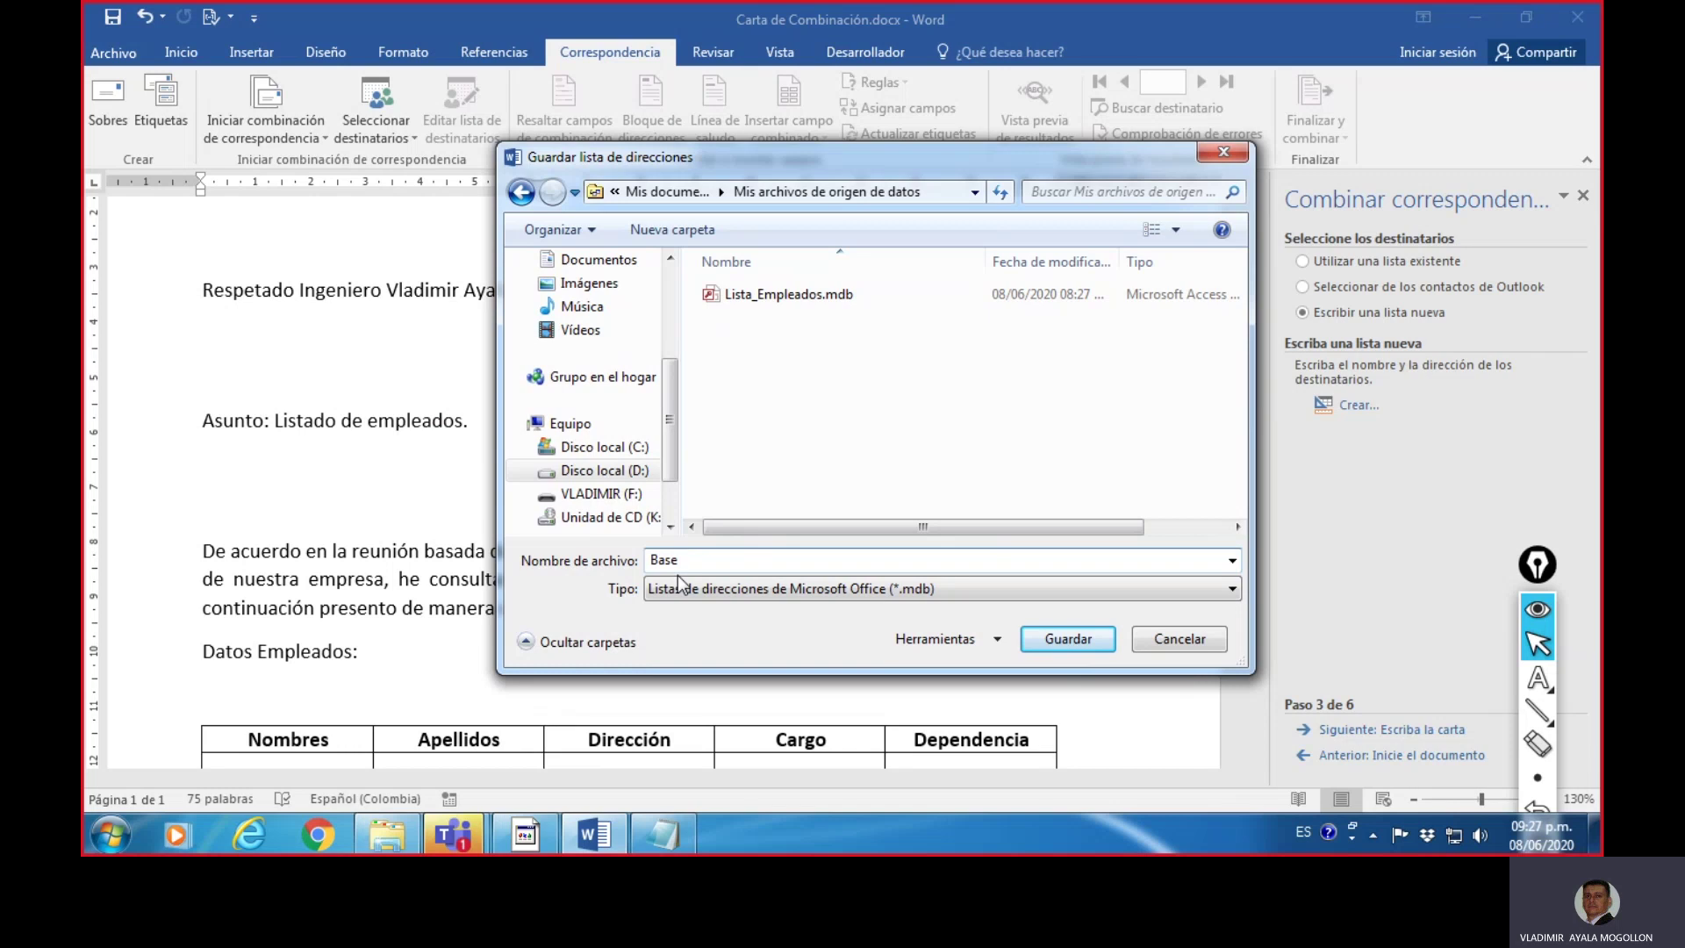
{"action": "key", "text": "Down"}
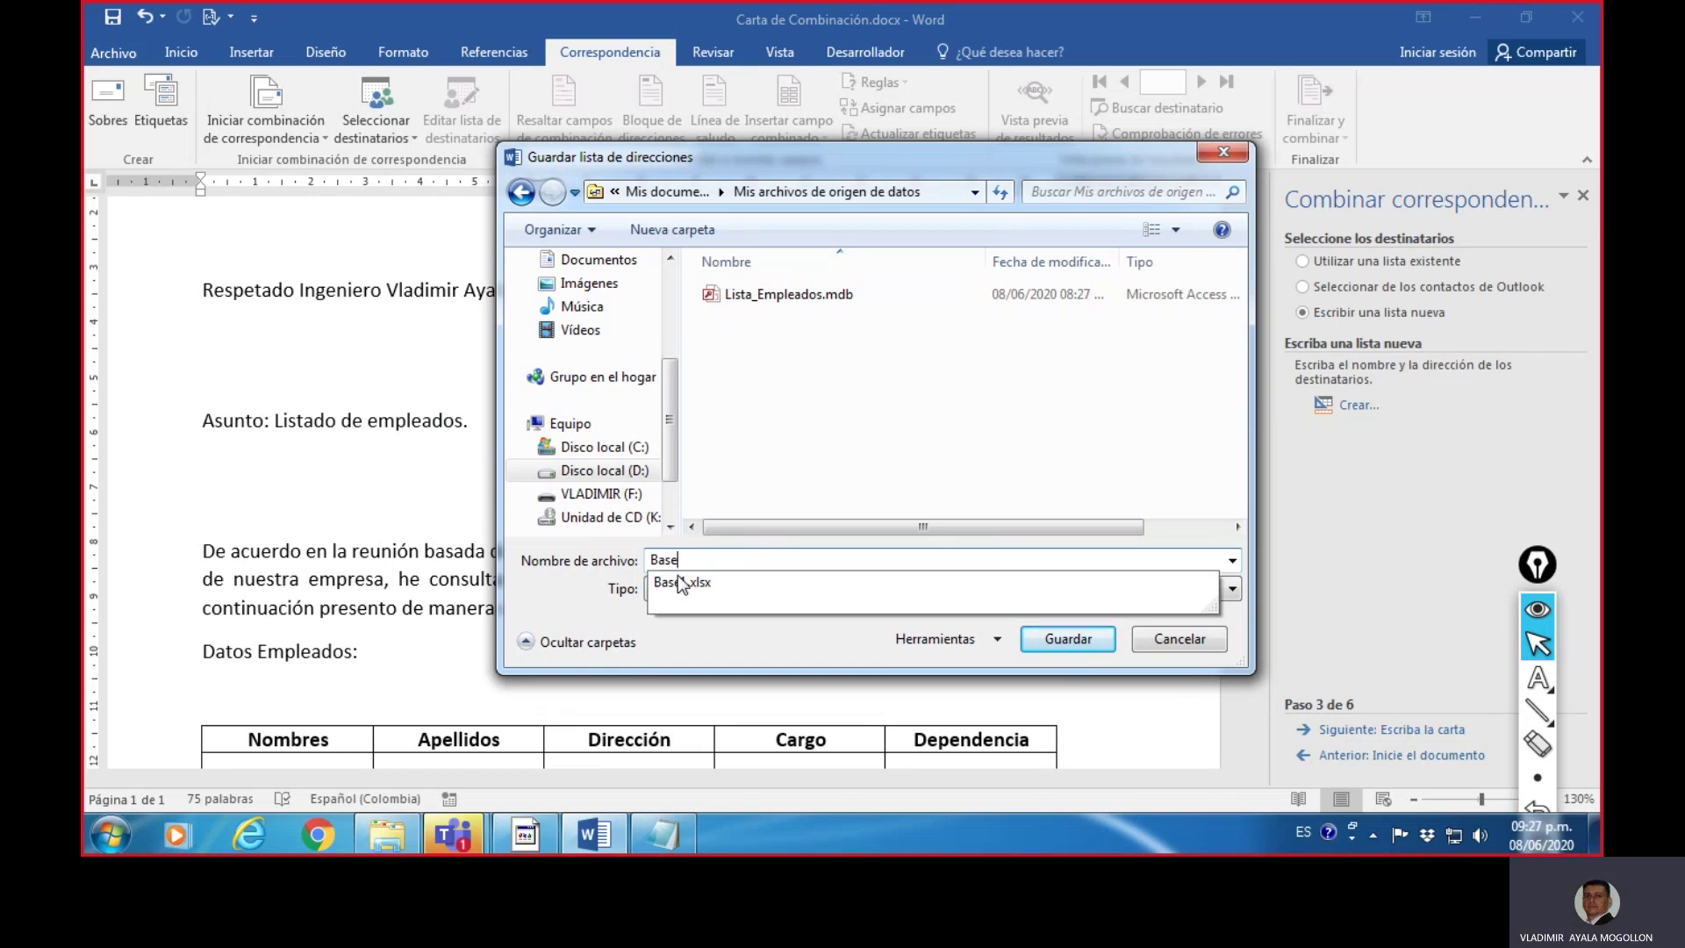
{"action": "type", "text": "_Em"}
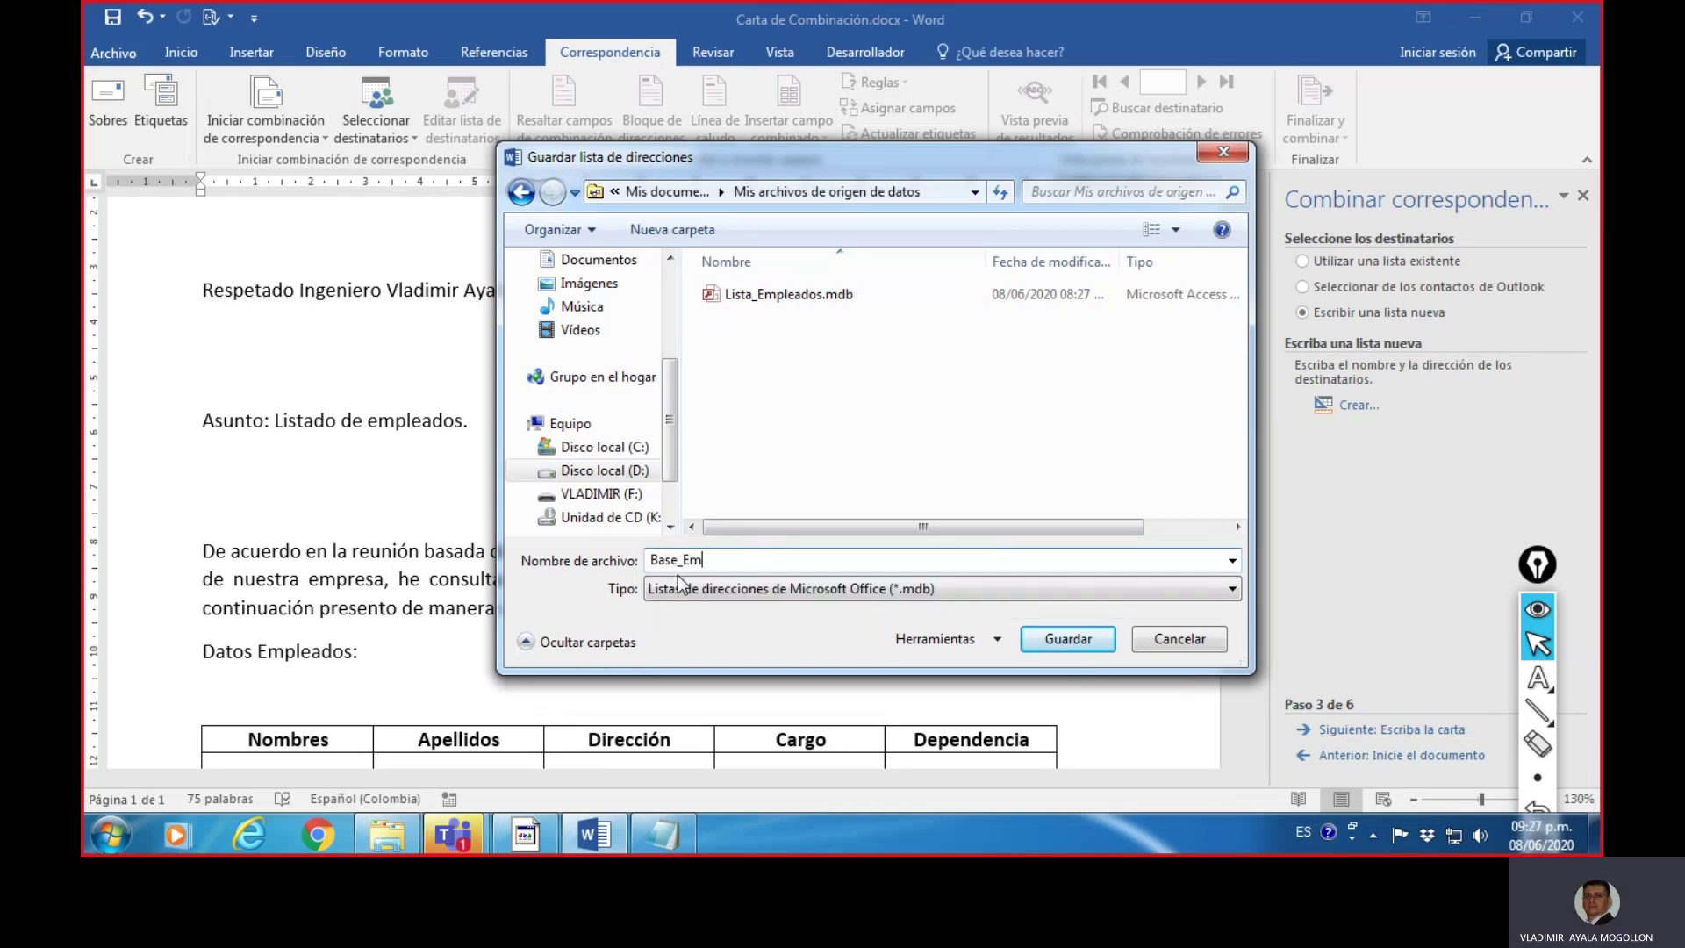
{"action": "type", "text": "pleados"}
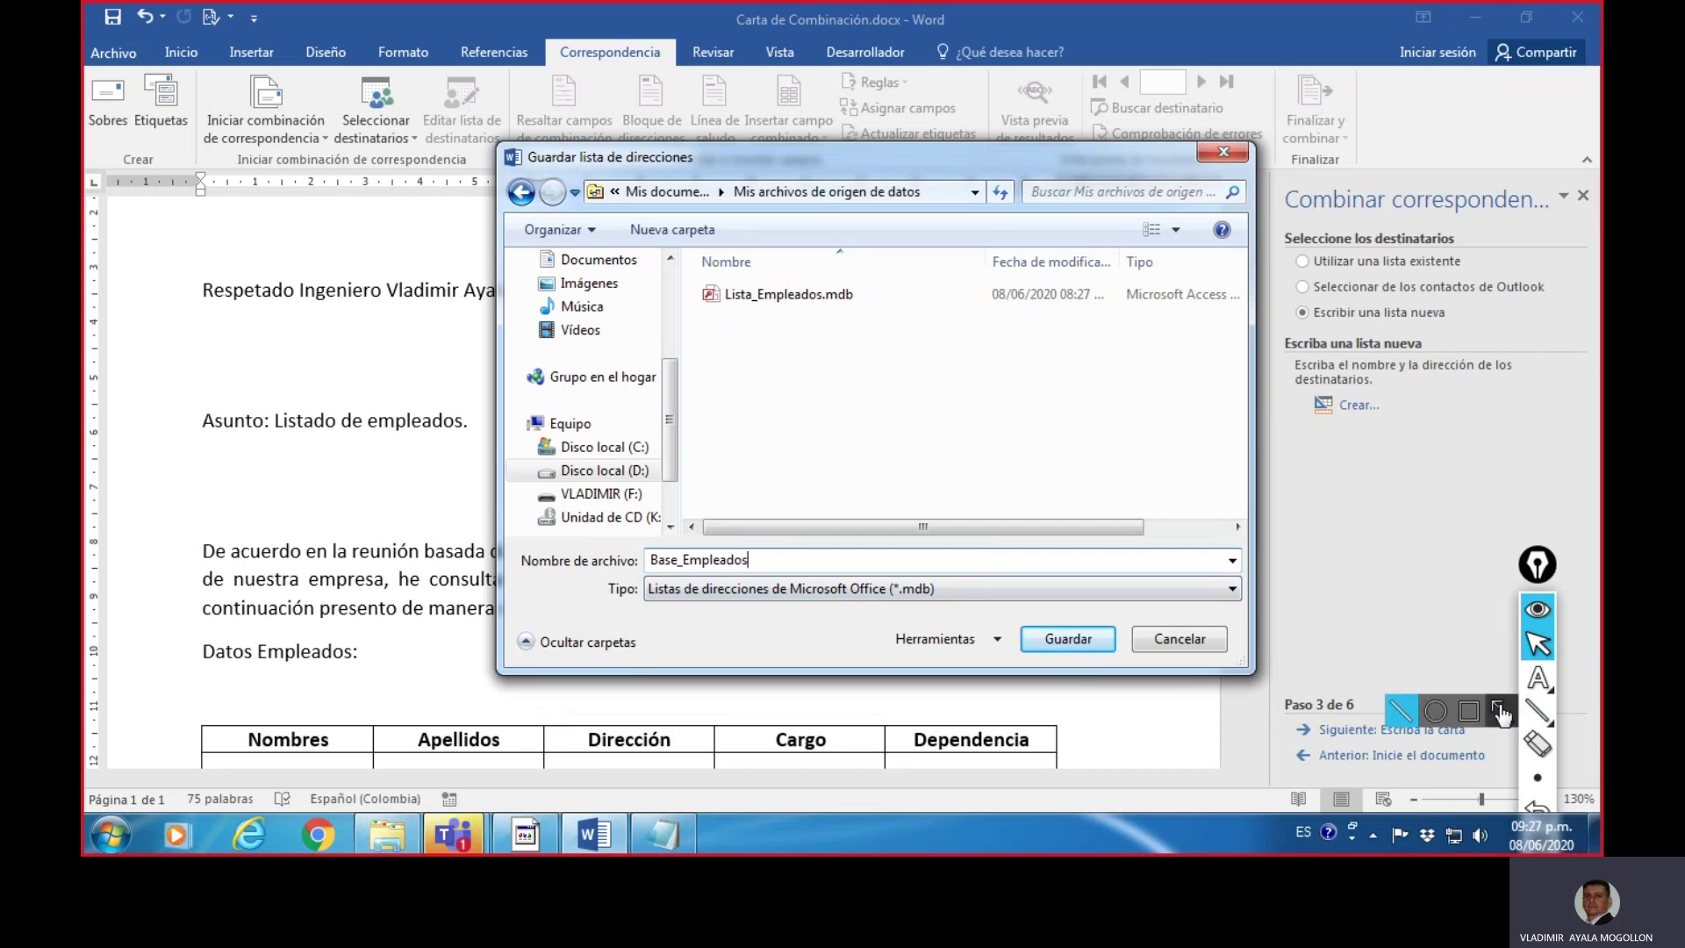
{"action": "left_click", "coordinate": [1537, 709]}
{"action": "left_click_drag", "start_coordinate": [690, 211], "coordinate": [902, 203]}
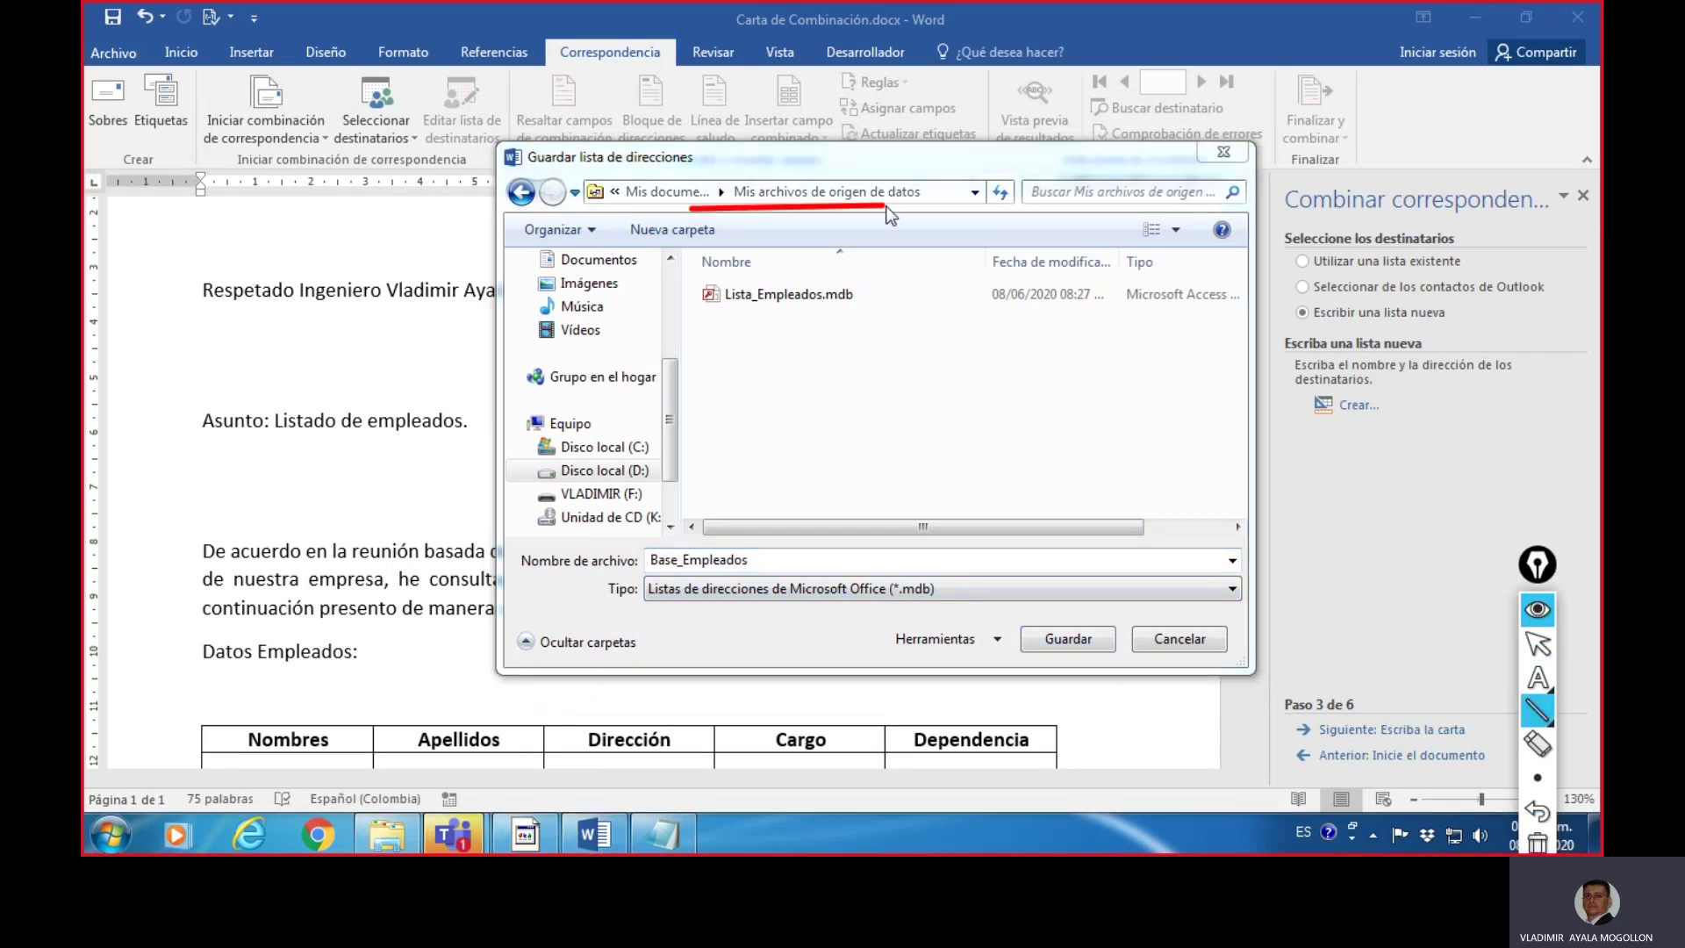
{"action": "left_click_drag", "start_coordinate": [722, 321], "coordinate": [859, 319]}
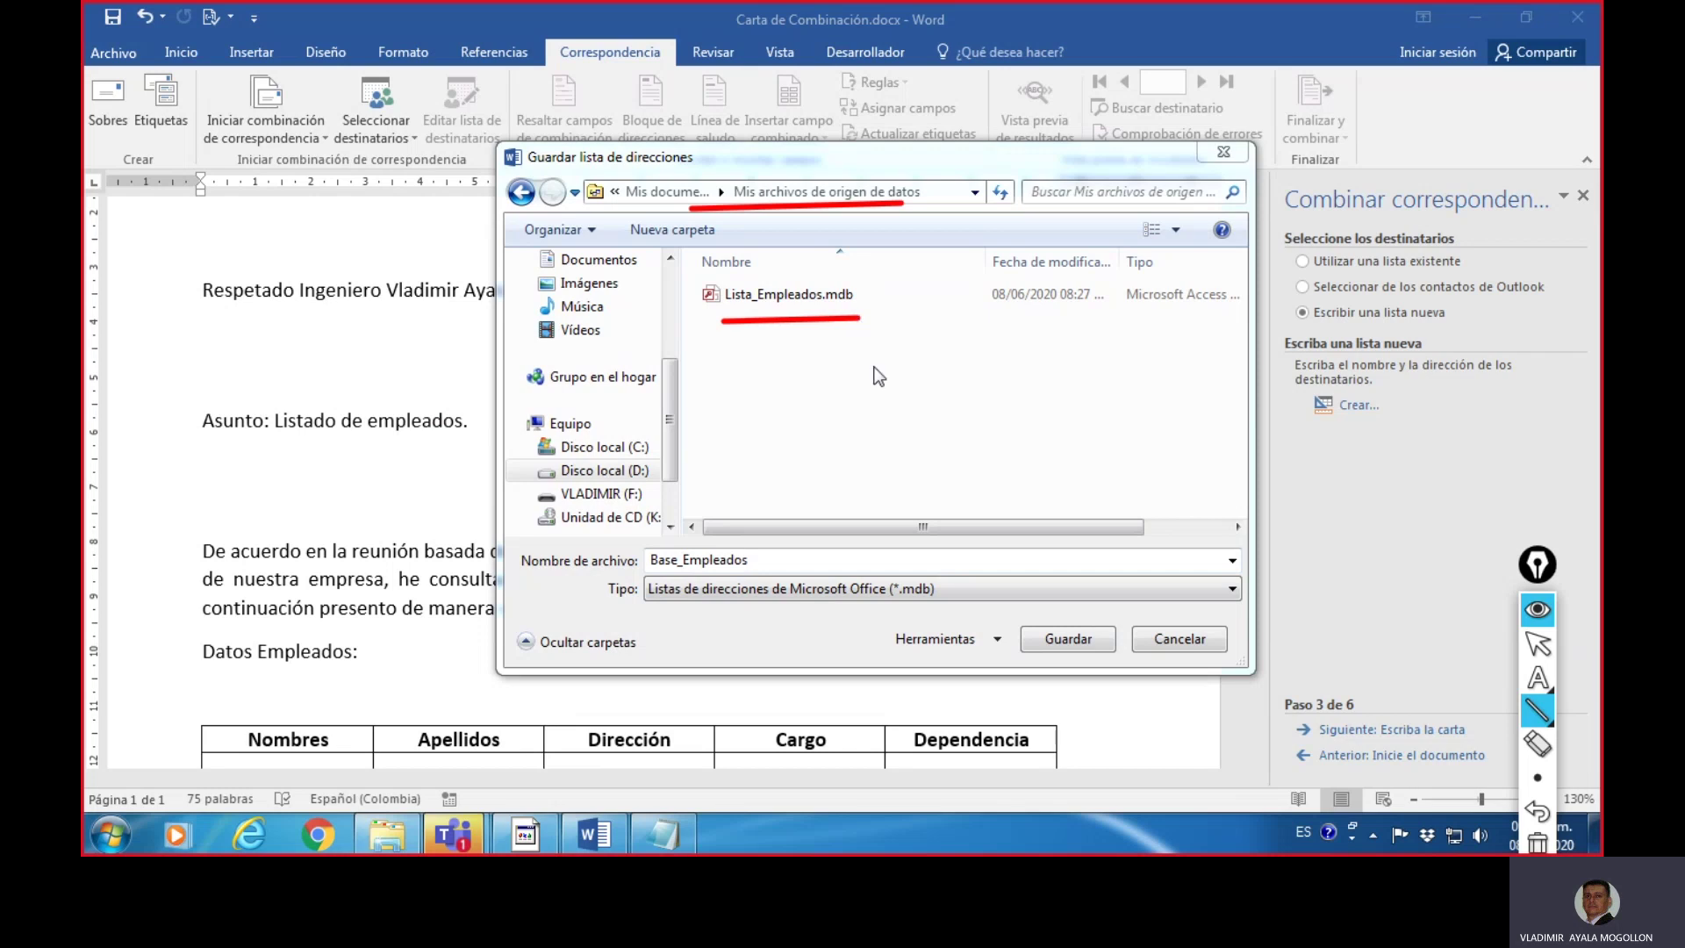
{"action": "left_click", "coordinate": [1538, 842]}
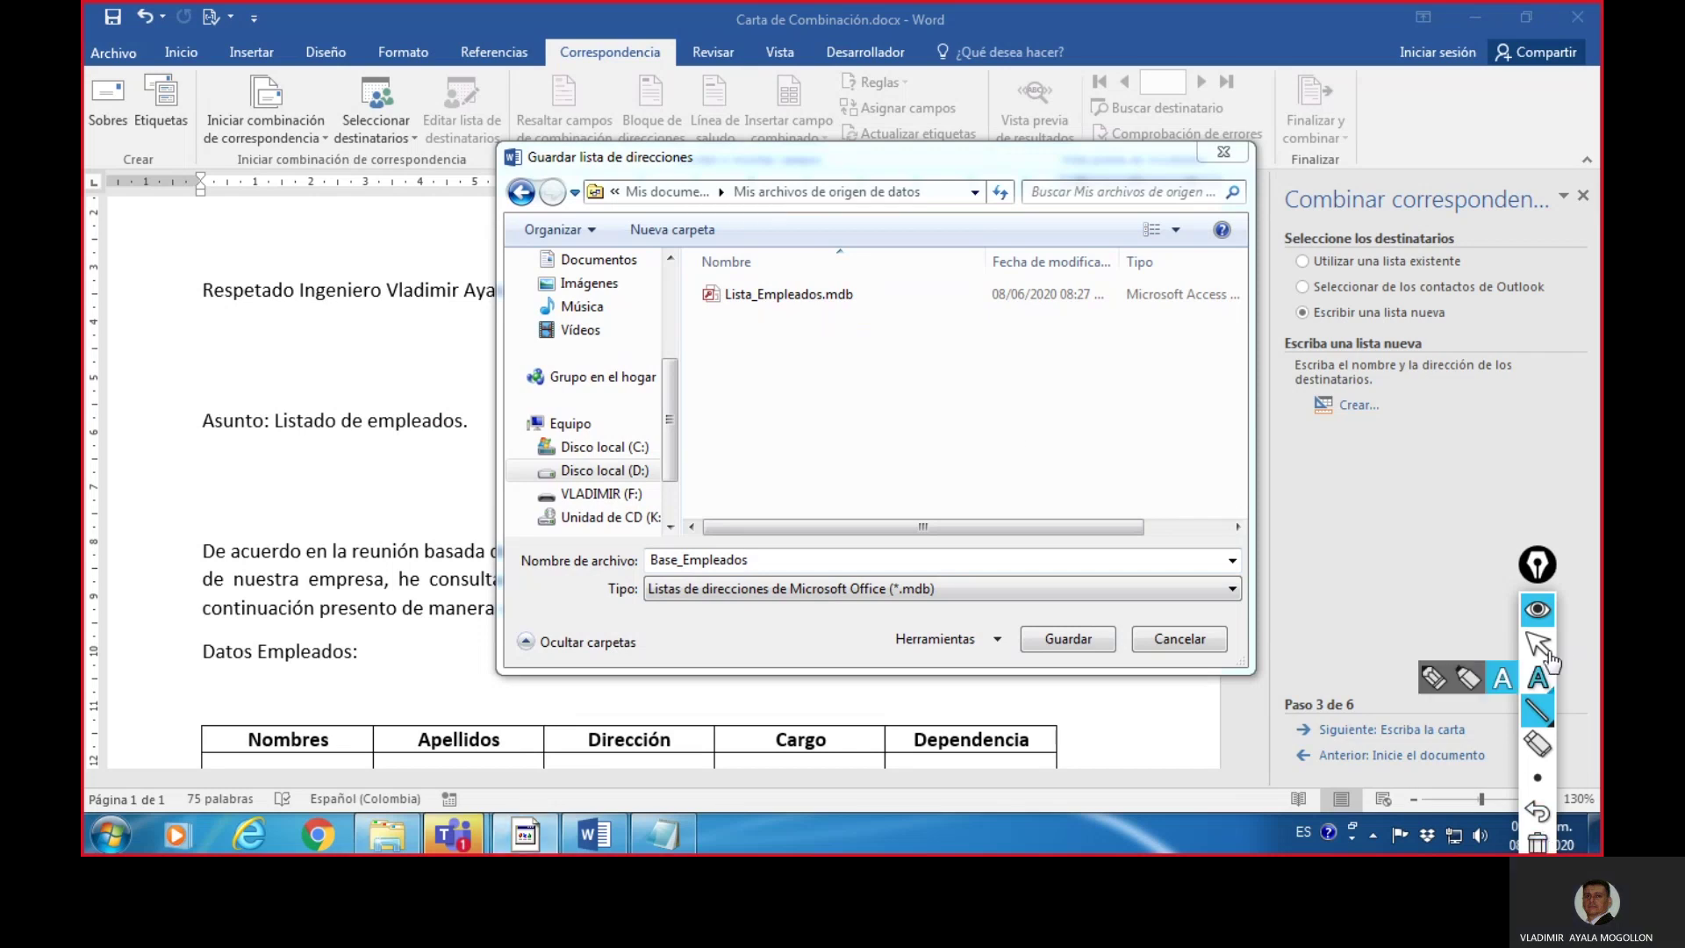
{"action": "left_click", "coordinate": [1538, 644]}
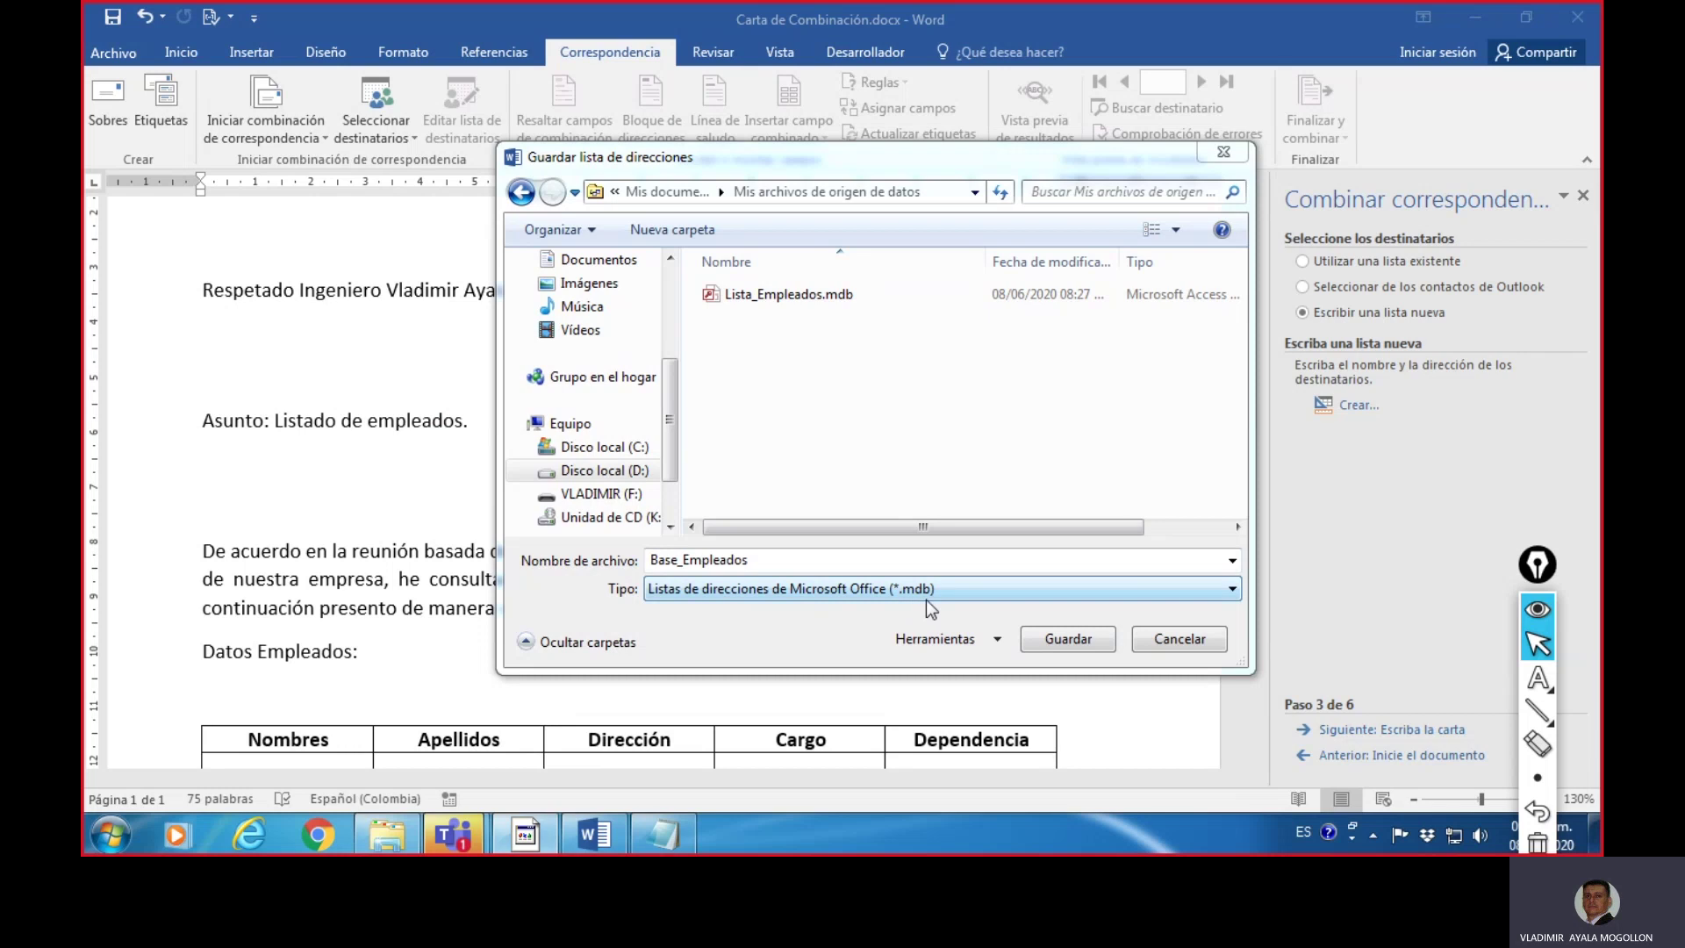
{"action": "left_click", "coordinate": [1065, 639]}
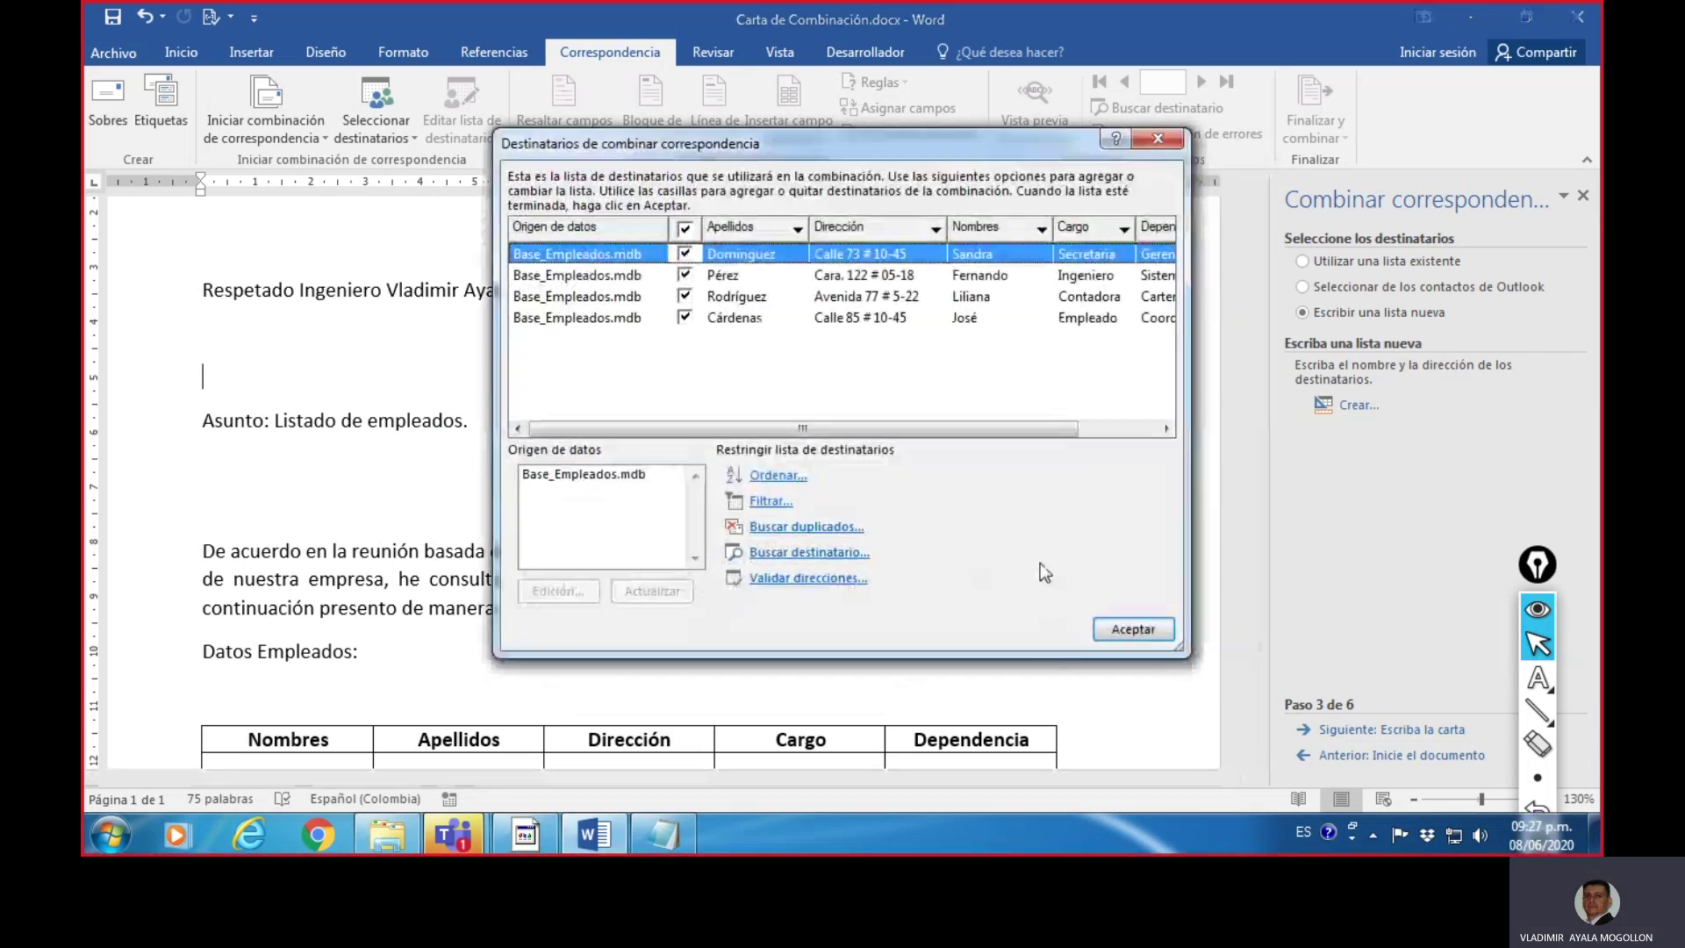
- Select Base_Empleados.mdb in the recipients window and open its records for editing
{"action": "left_click_drag", "start_coordinate": [1009, 137], "coordinate": [1132, 137]}
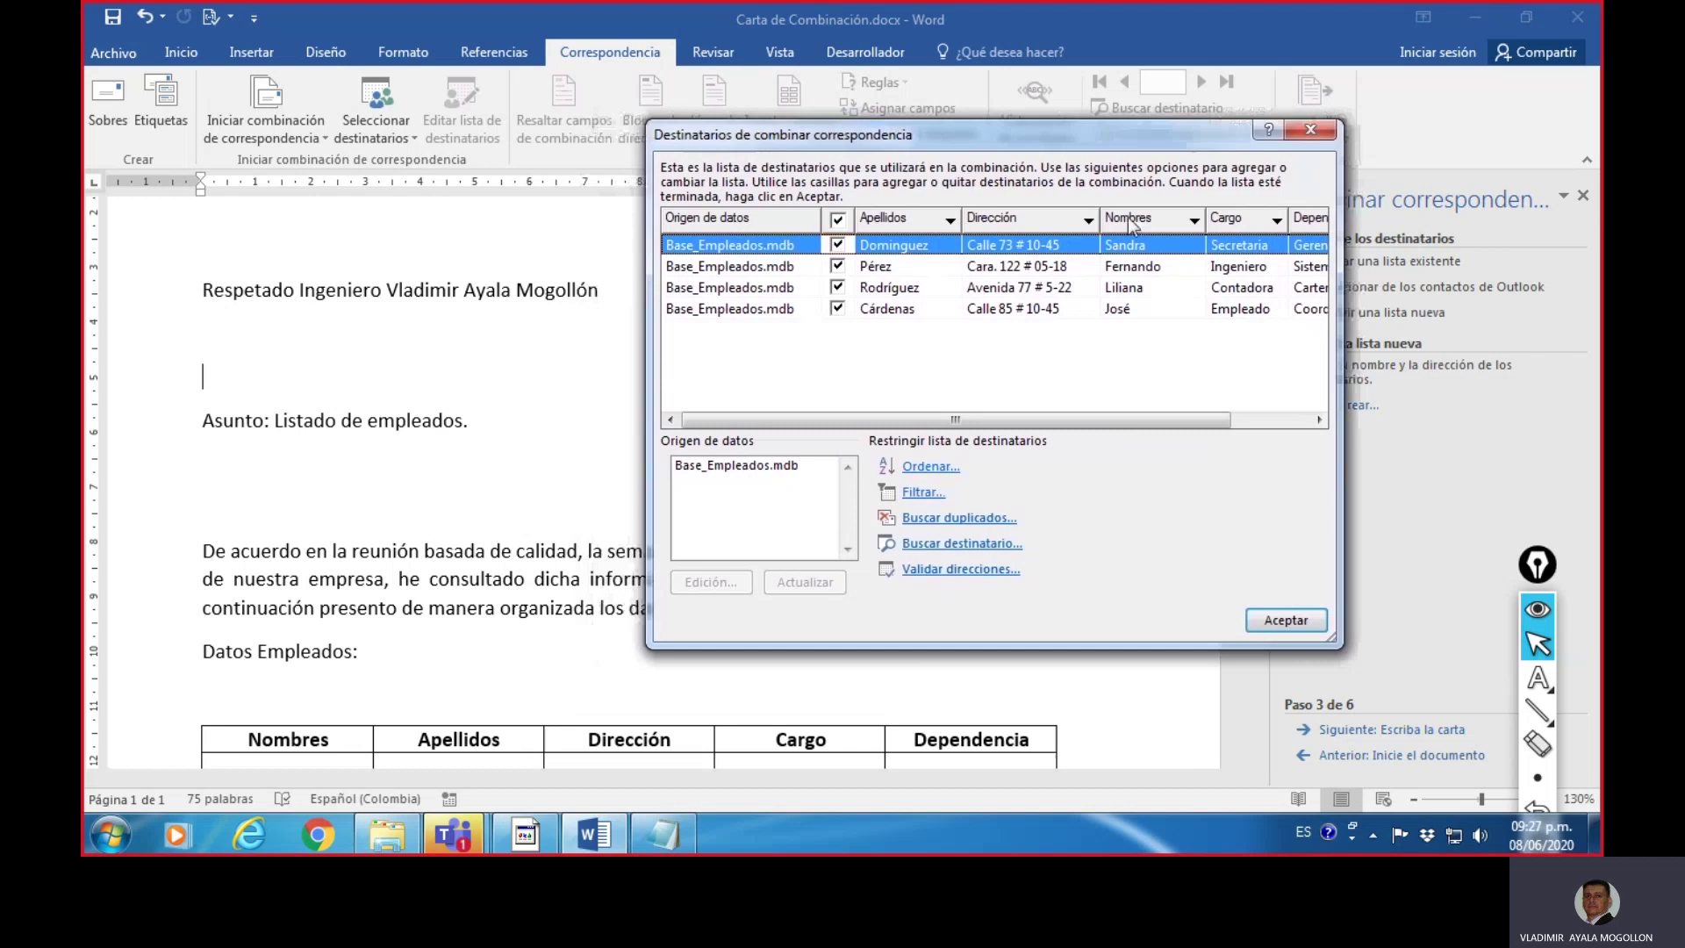
{"action": "left_click", "coordinate": [1537, 709]}
{"action": "left_click_drag", "start_coordinate": [696, 342], "coordinate": [1285, 338]}
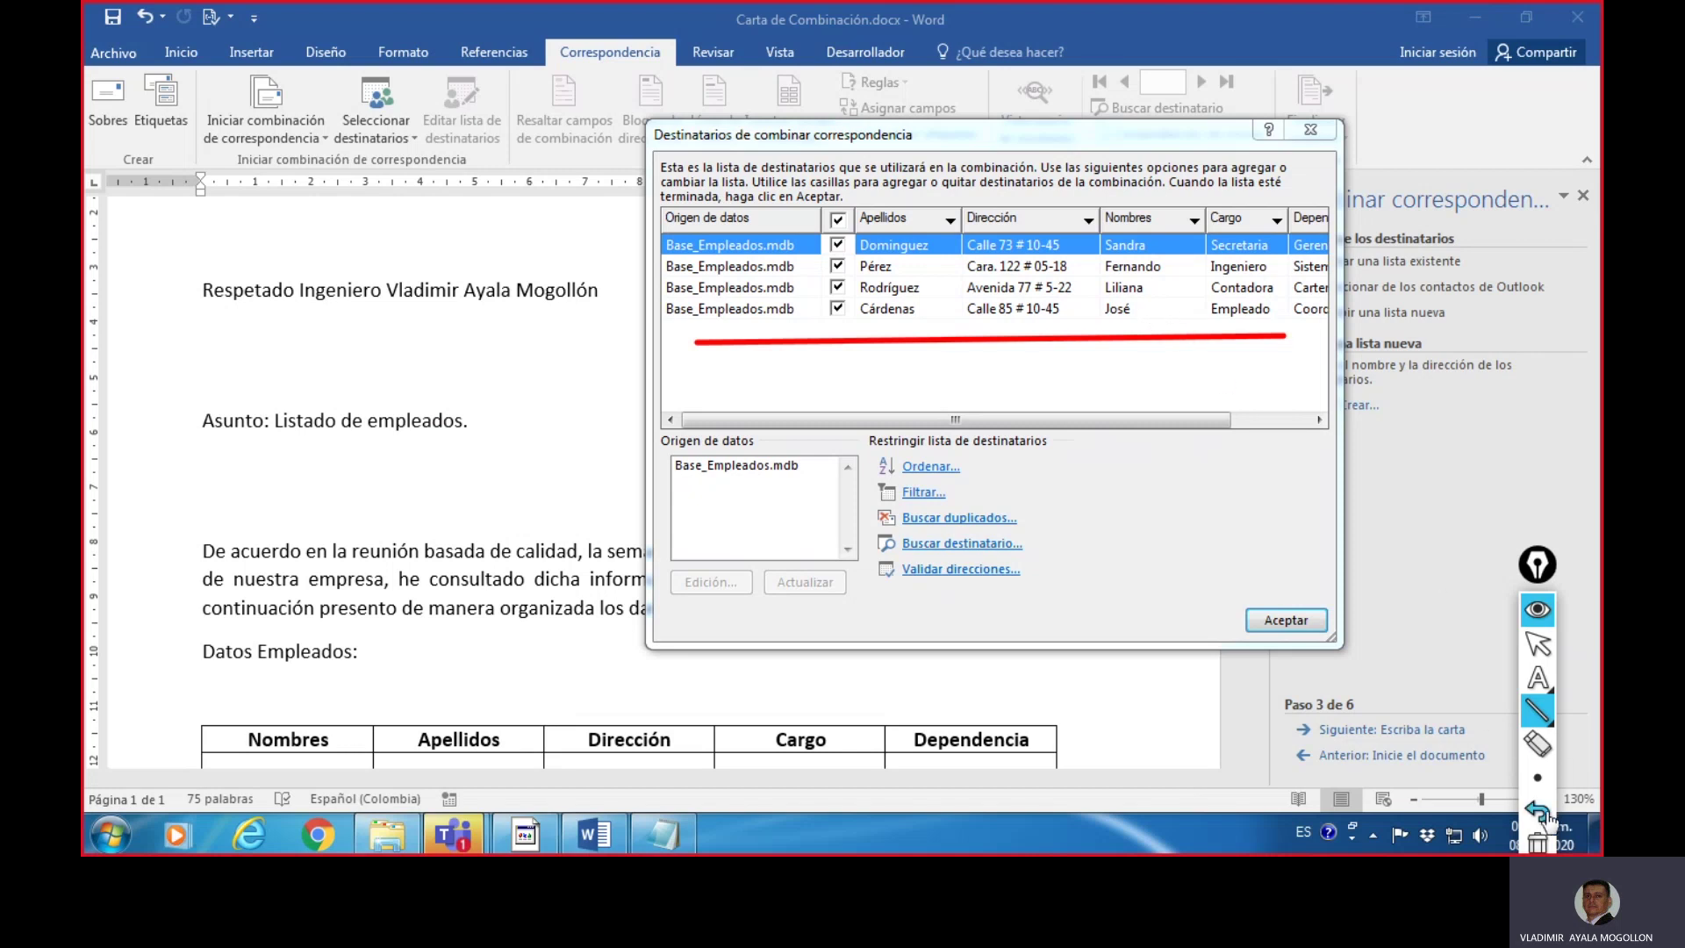
{"action": "left_click", "coordinate": [1537, 841]}
{"action": "left_click", "coordinate": [1538, 644]}
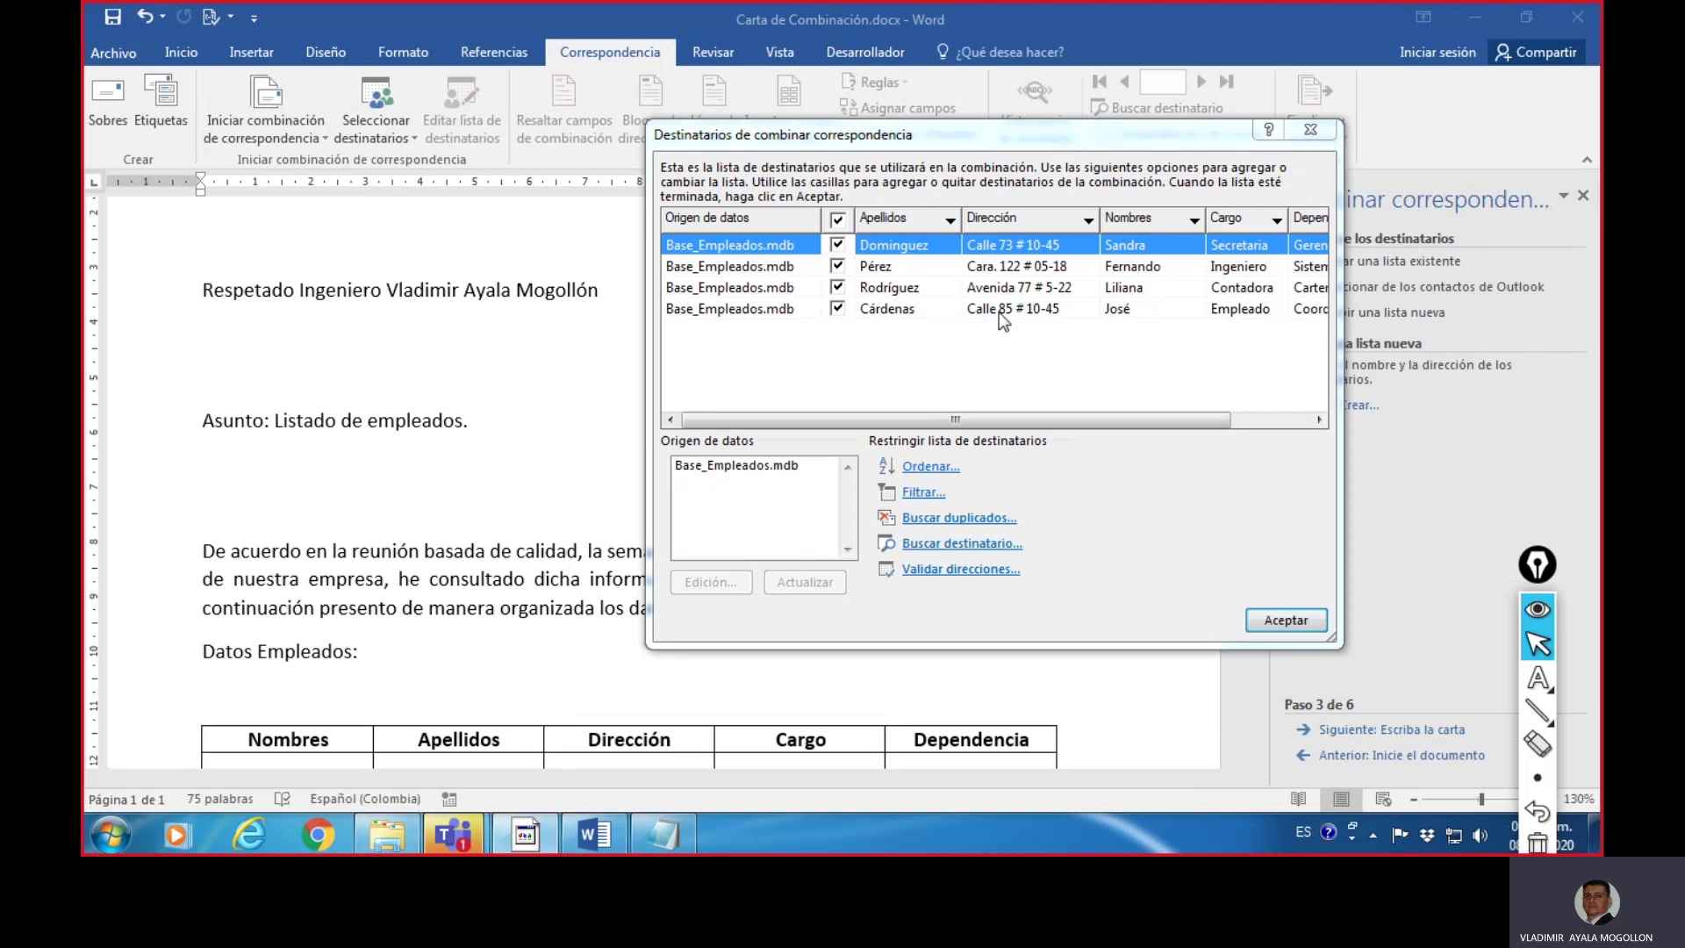
{"action": "left_click", "coordinate": [735, 467]}
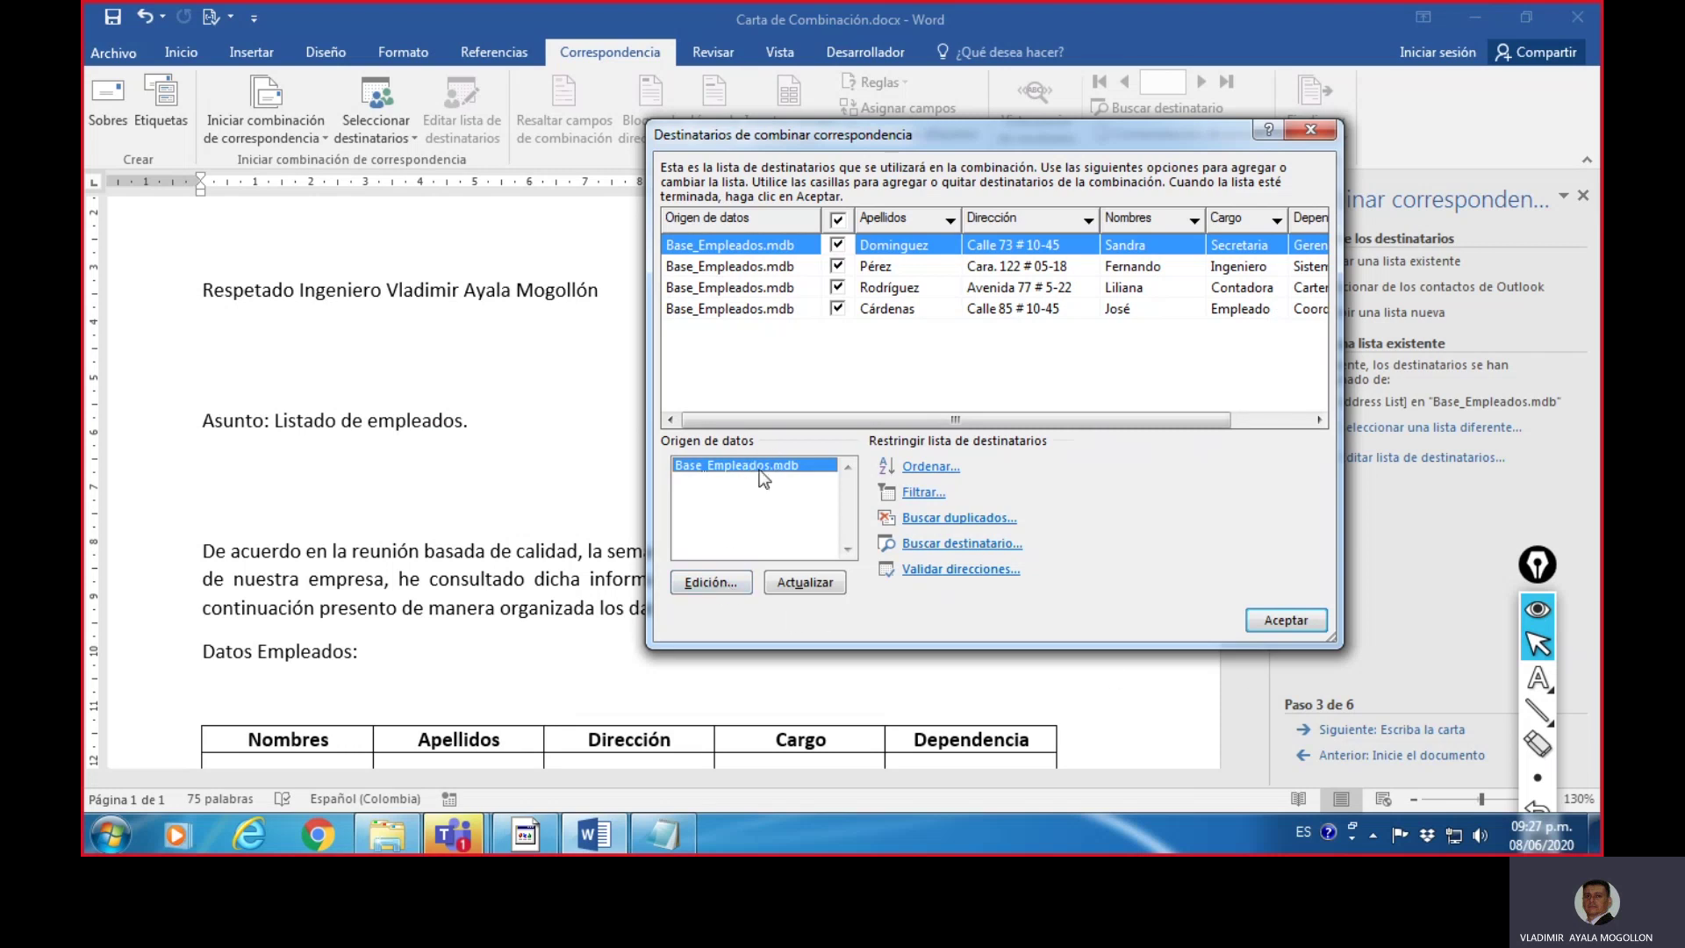
{"action": "left_click", "coordinate": [714, 581]}
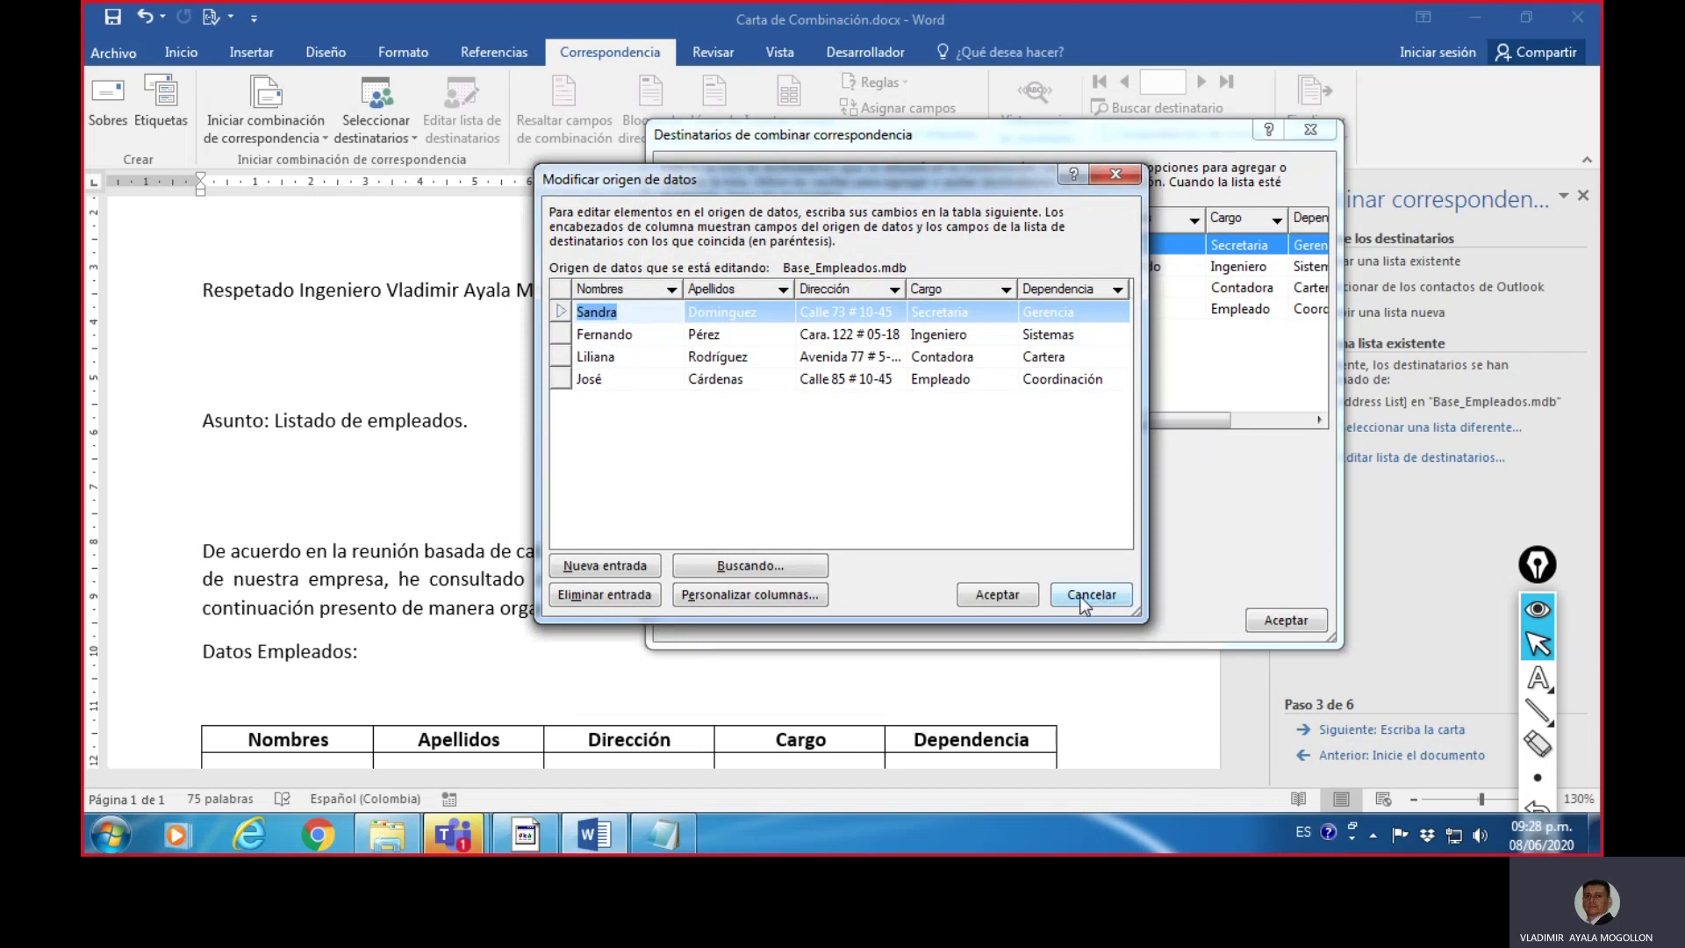
- Accept the records, save changes to Base_Empleados.mdb, and close the recipients list
{"action": "left_click", "coordinate": [1013, 600]}
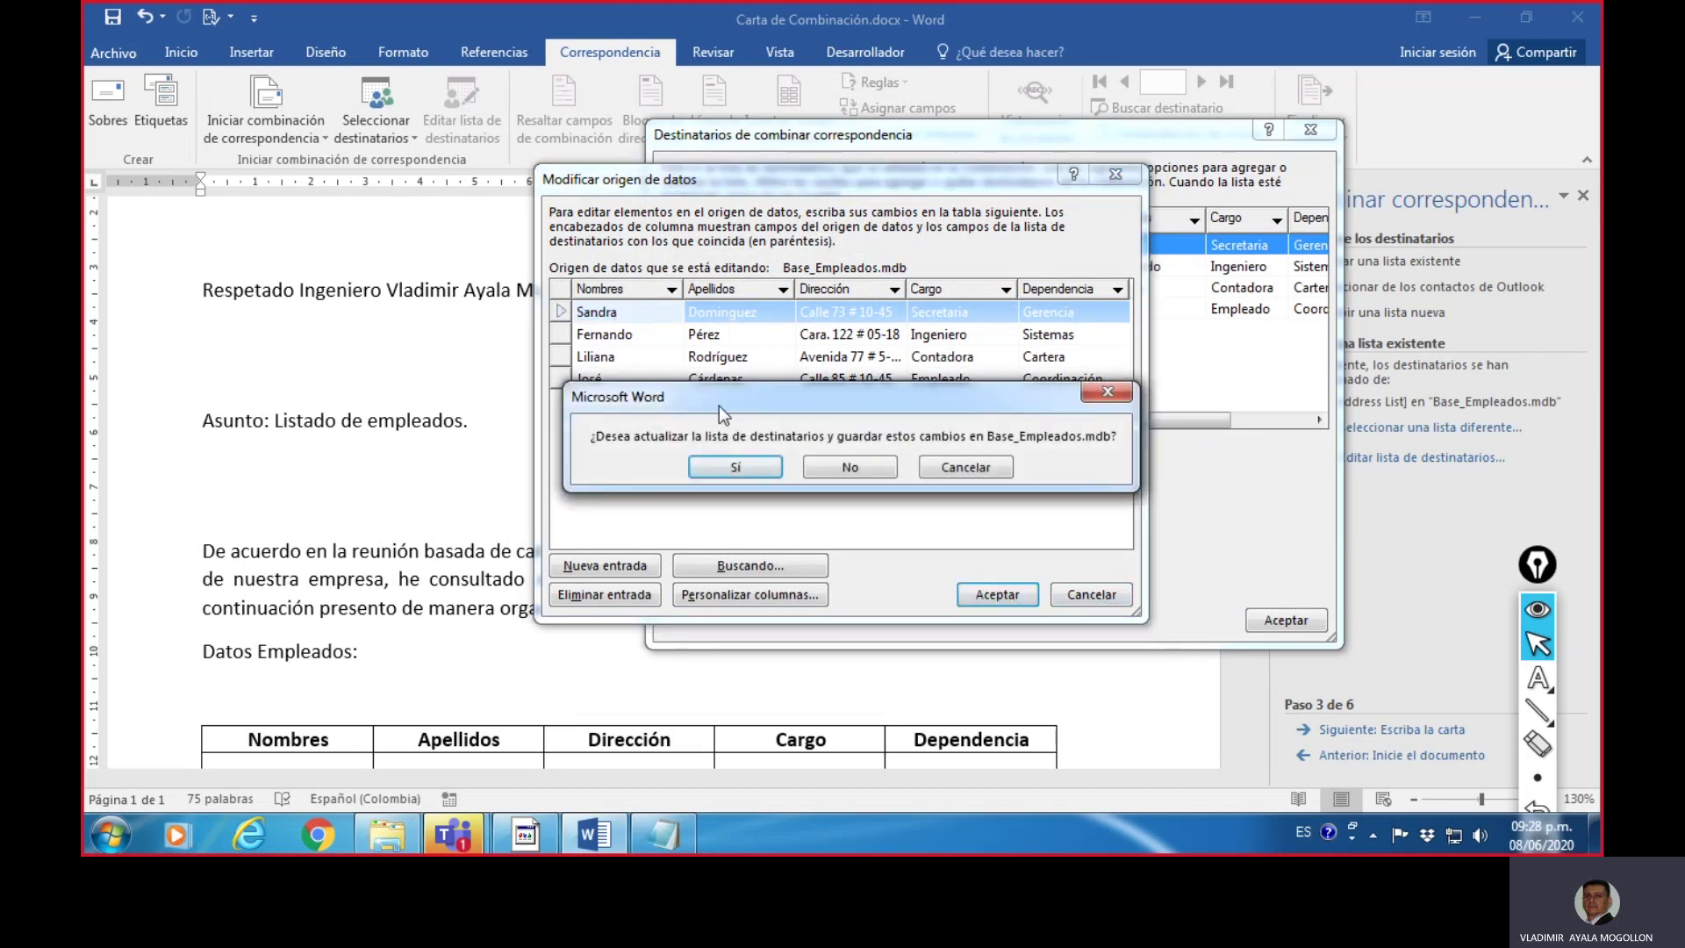
{"action": "left_click", "coordinate": [748, 466]}
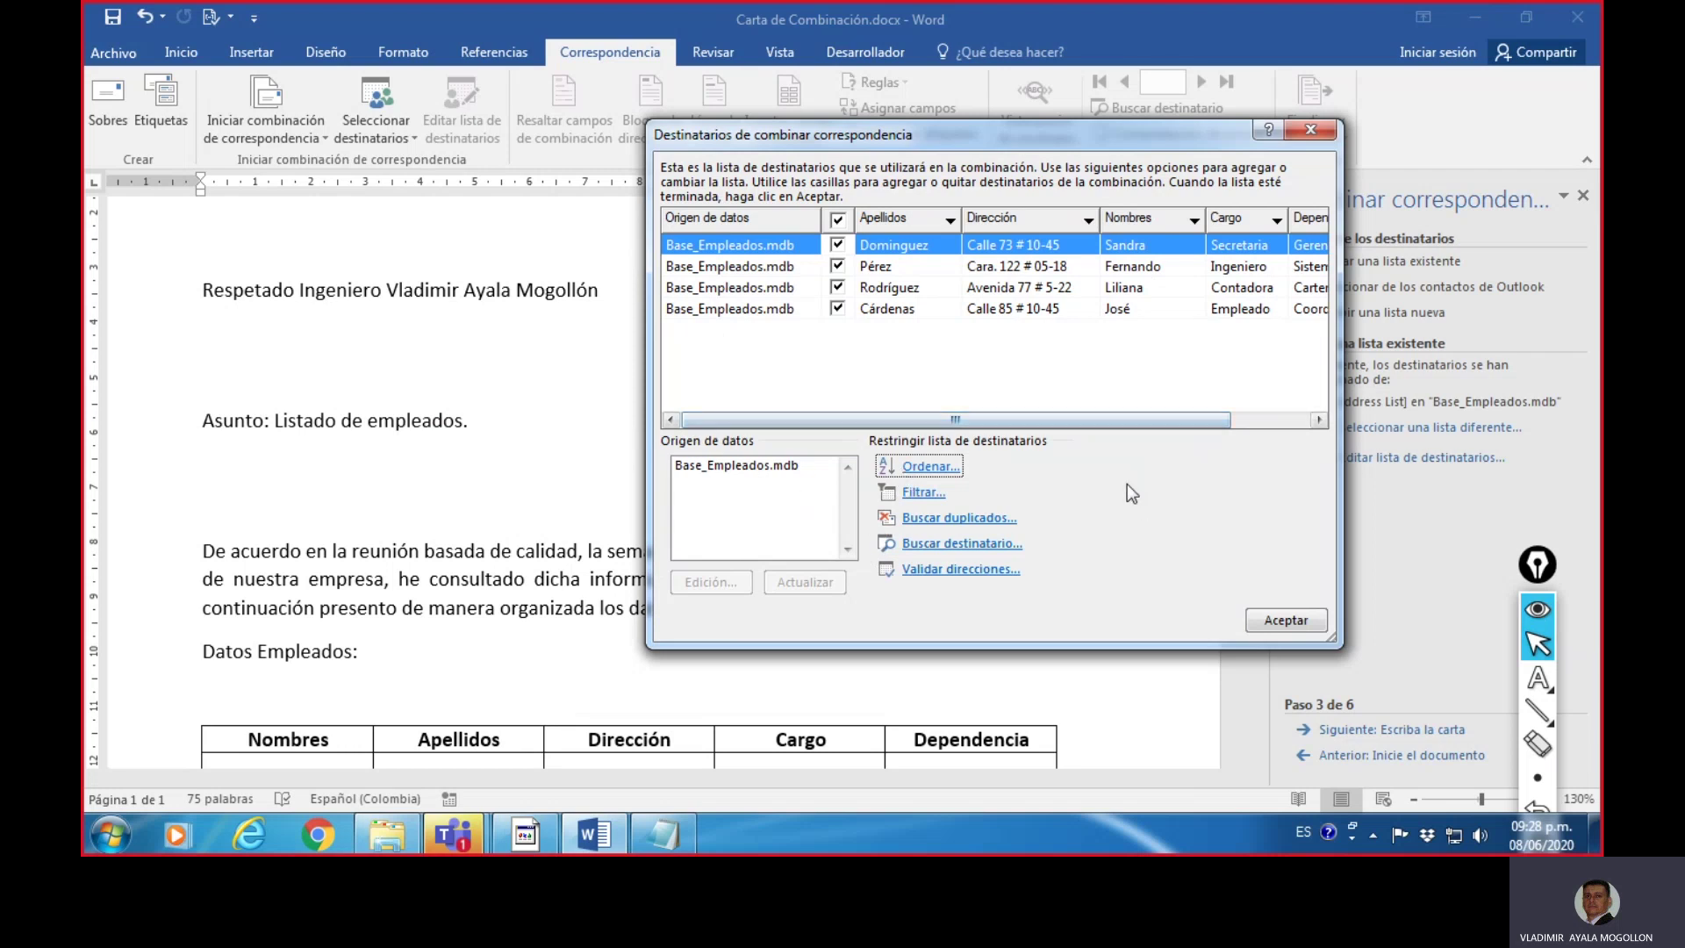
{"action": "left_click", "coordinate": [1272, 618]}
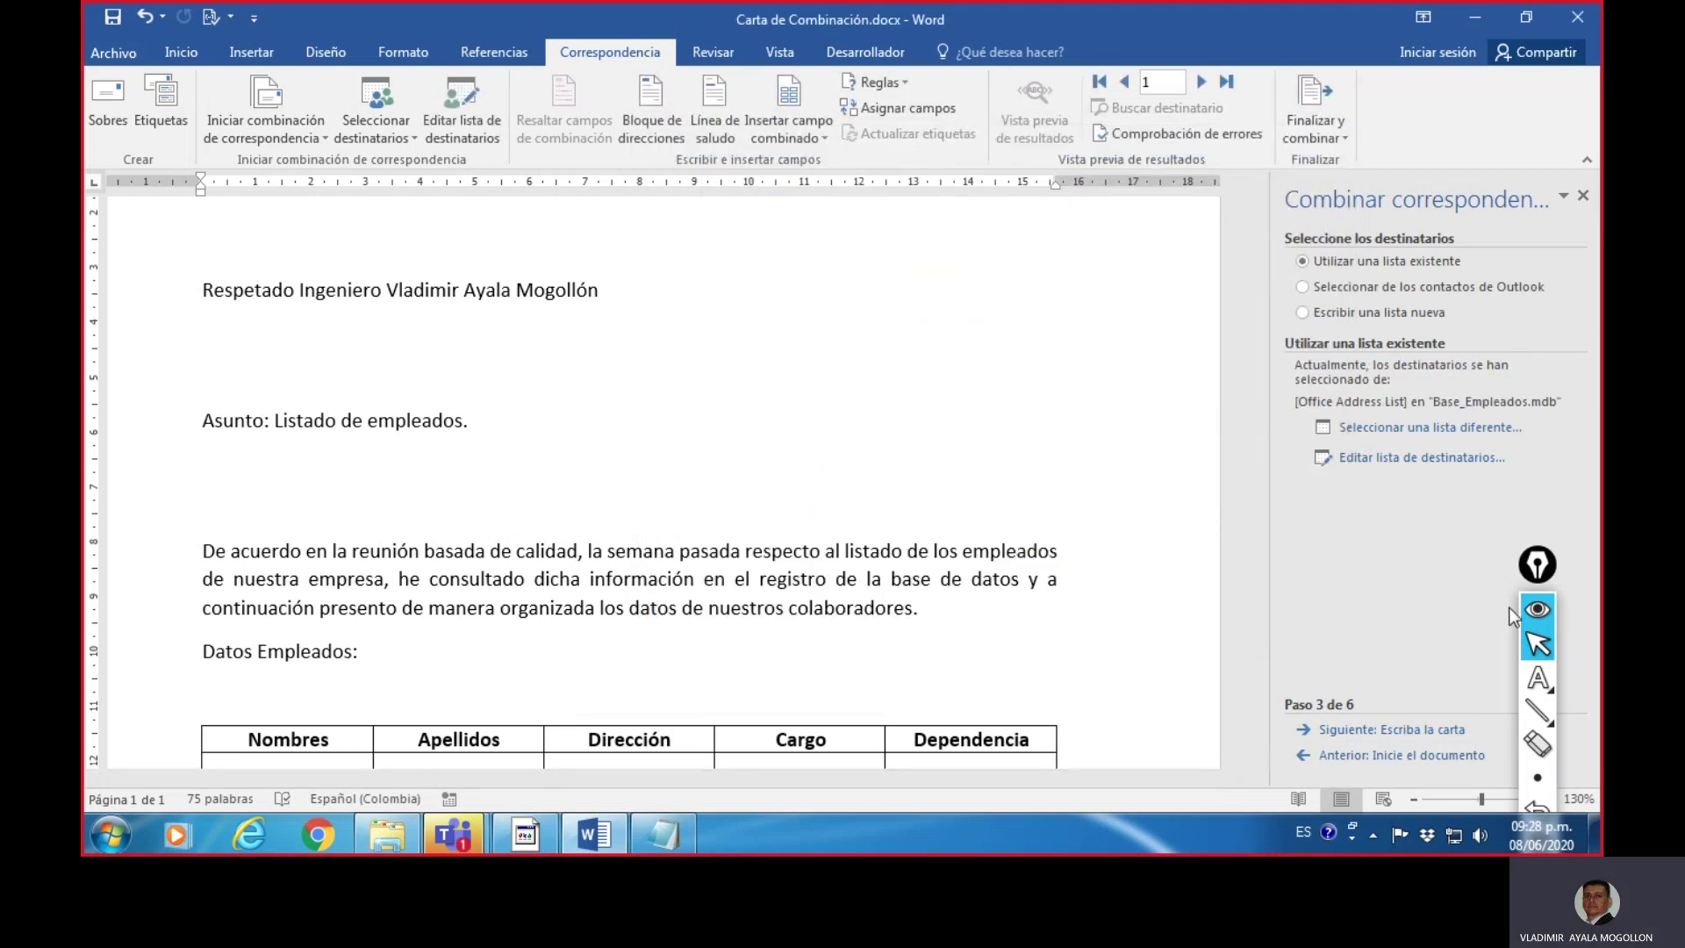
- Advance the mail merge wizard to step 4, Escriba la carta
{"action": "left_click", "coordinate": [1537, 569]}
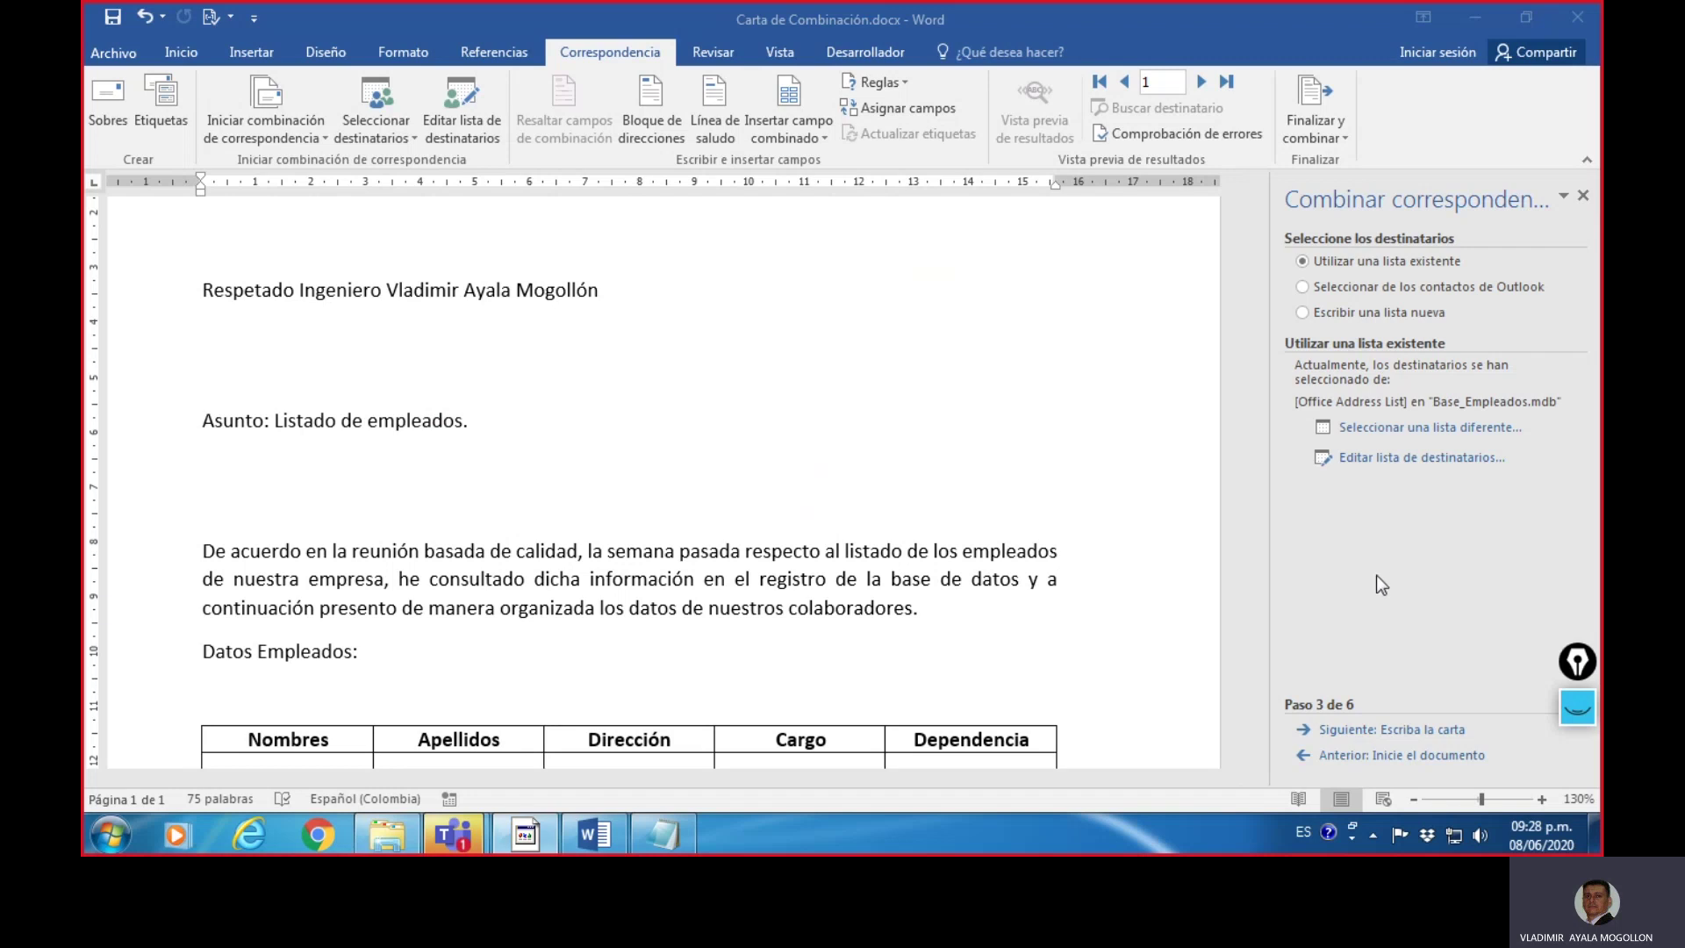
{"action": "left_click", "coordinate": [1418, 734]}
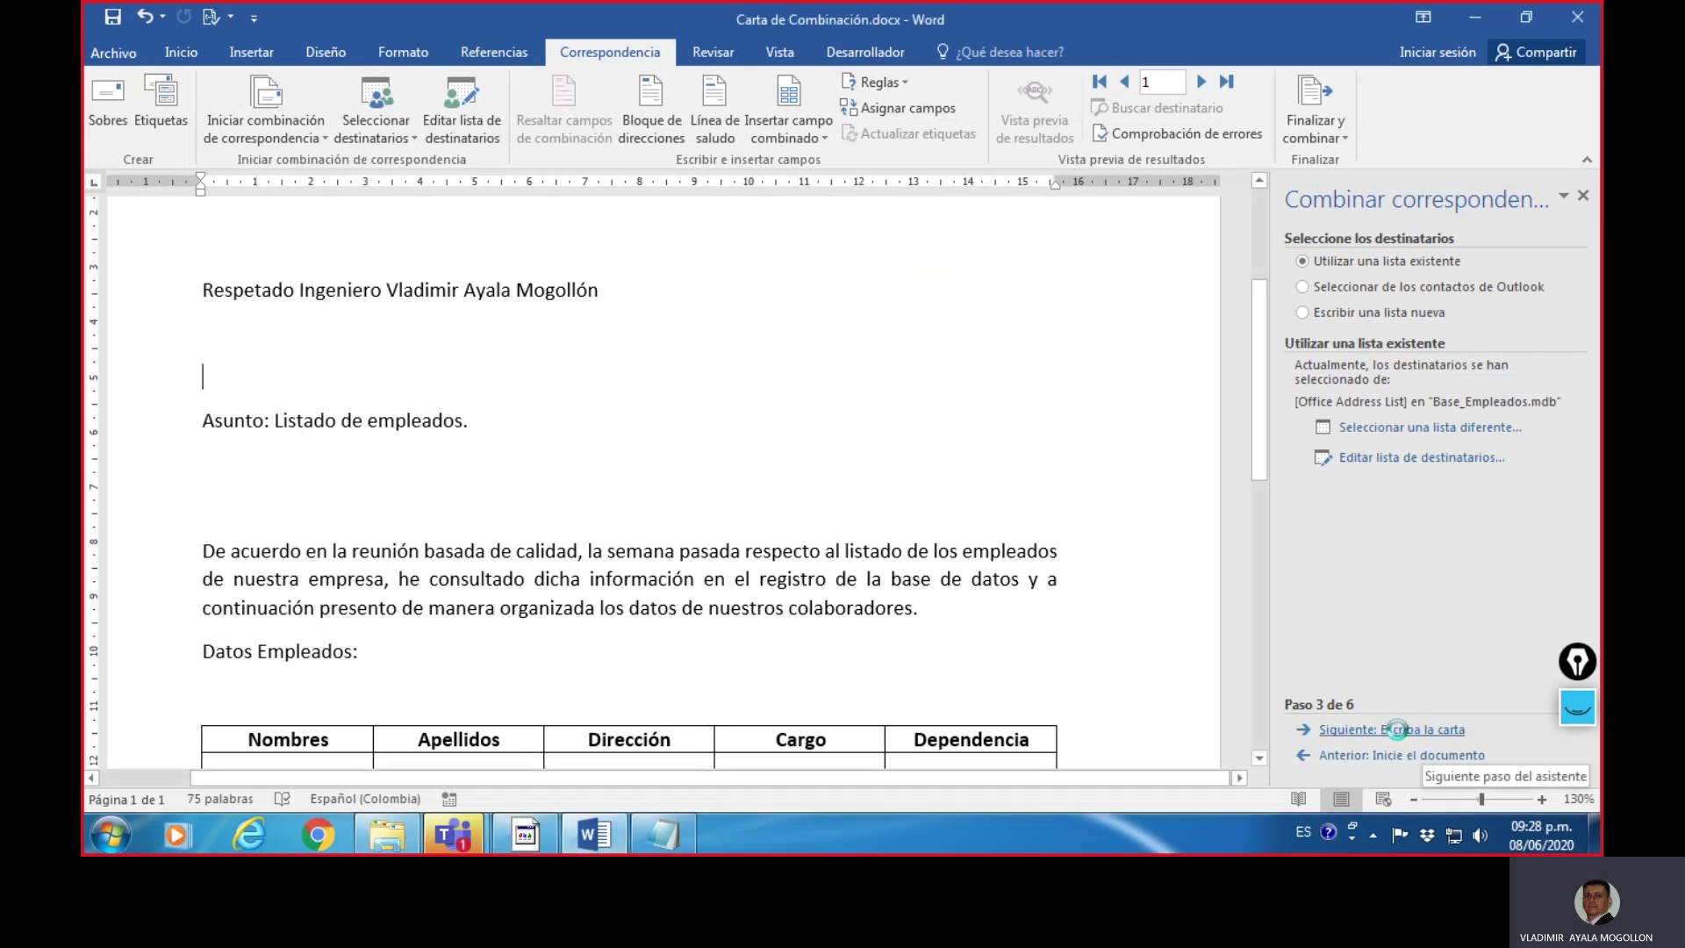
{"action": "left_click", "coordinate": [1400, 733]}
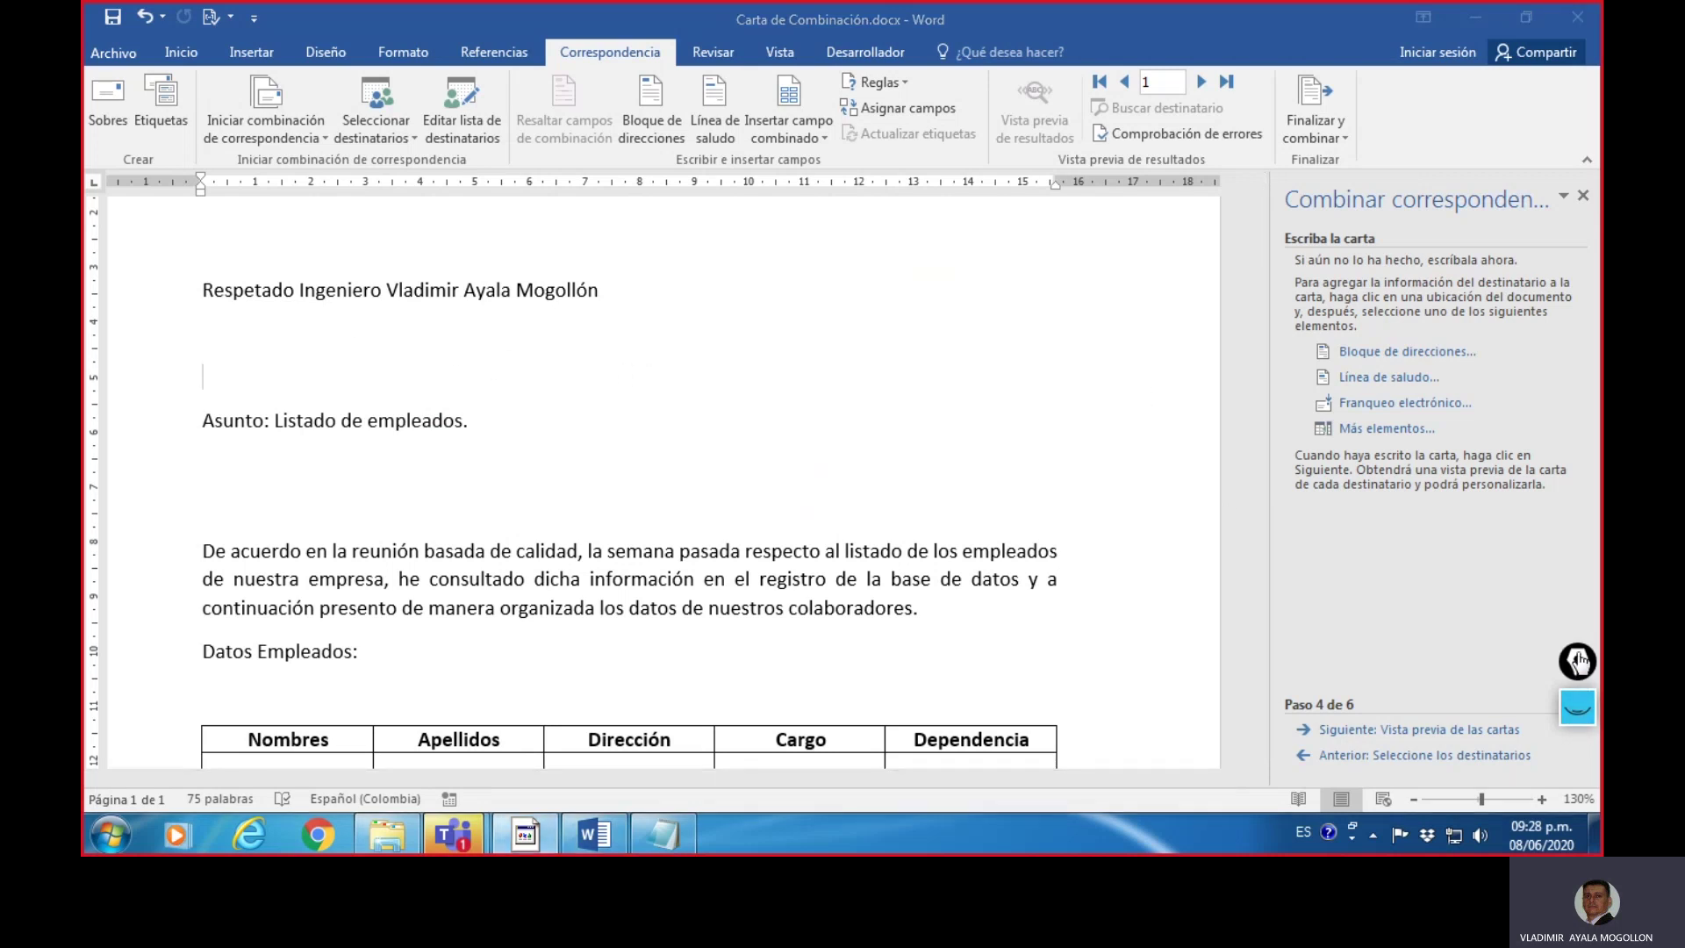
{"action": "left_click_drag", "start_coordinate": [1577, 718], "coordinate": [1586, 480]}
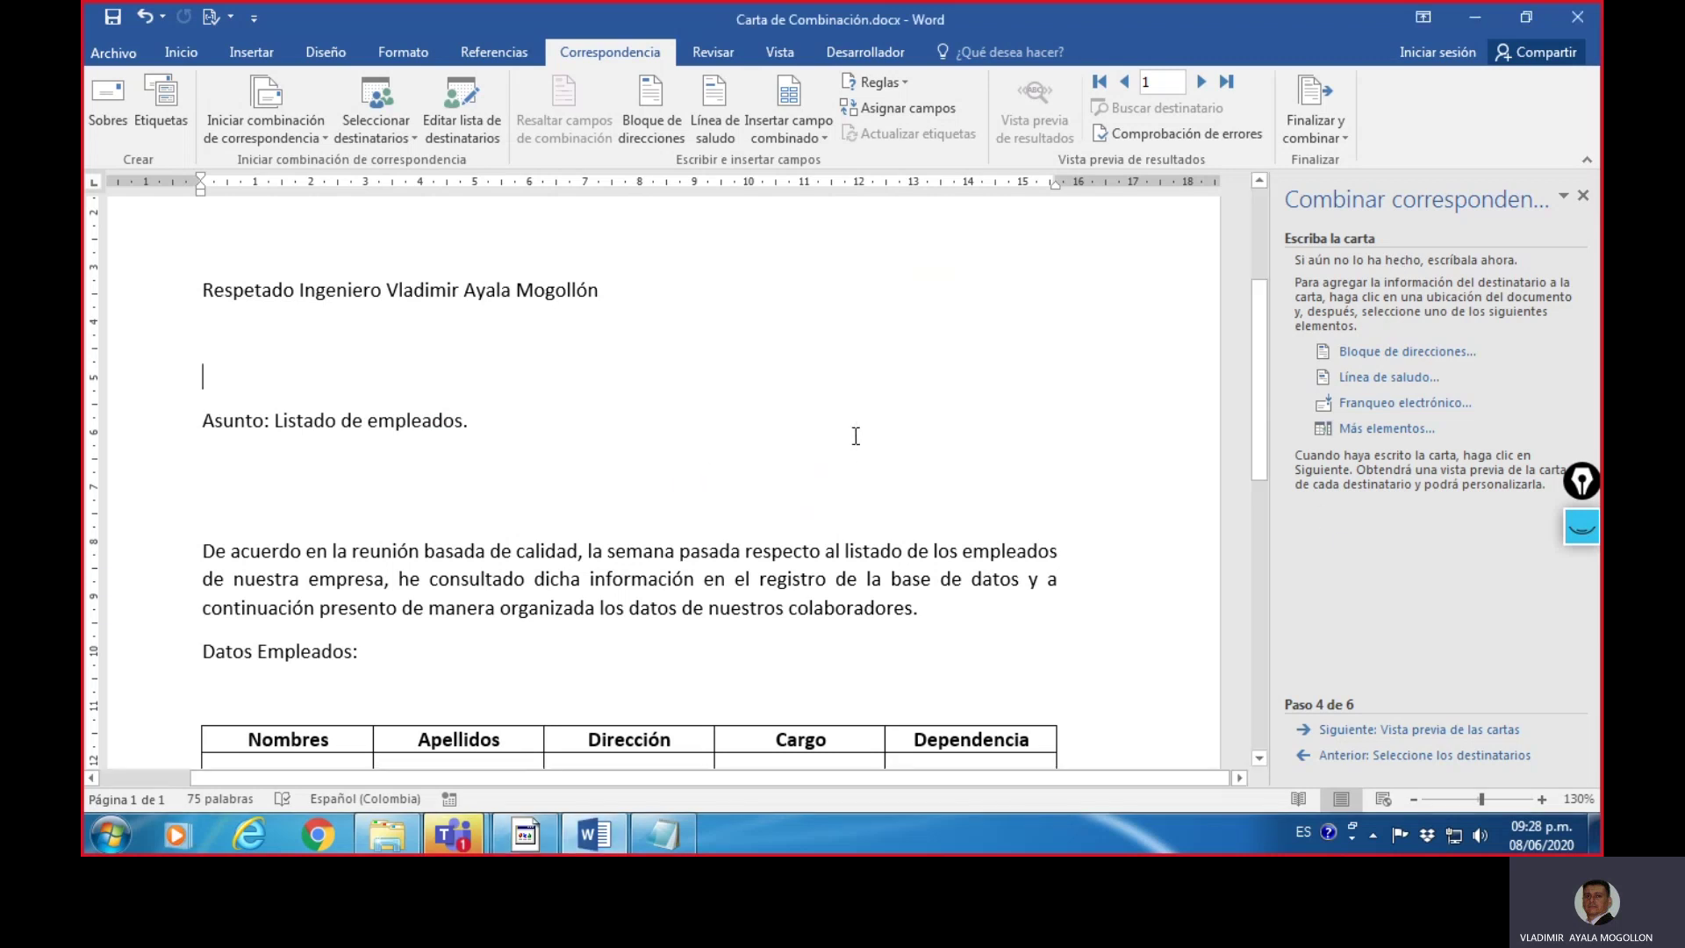
- Place the cursor in the empty Nombres cell of the employee table
{"action": "scroll", "coordinate": [856, 436], "scroll_direction": "down", "scroll_amount": 1}
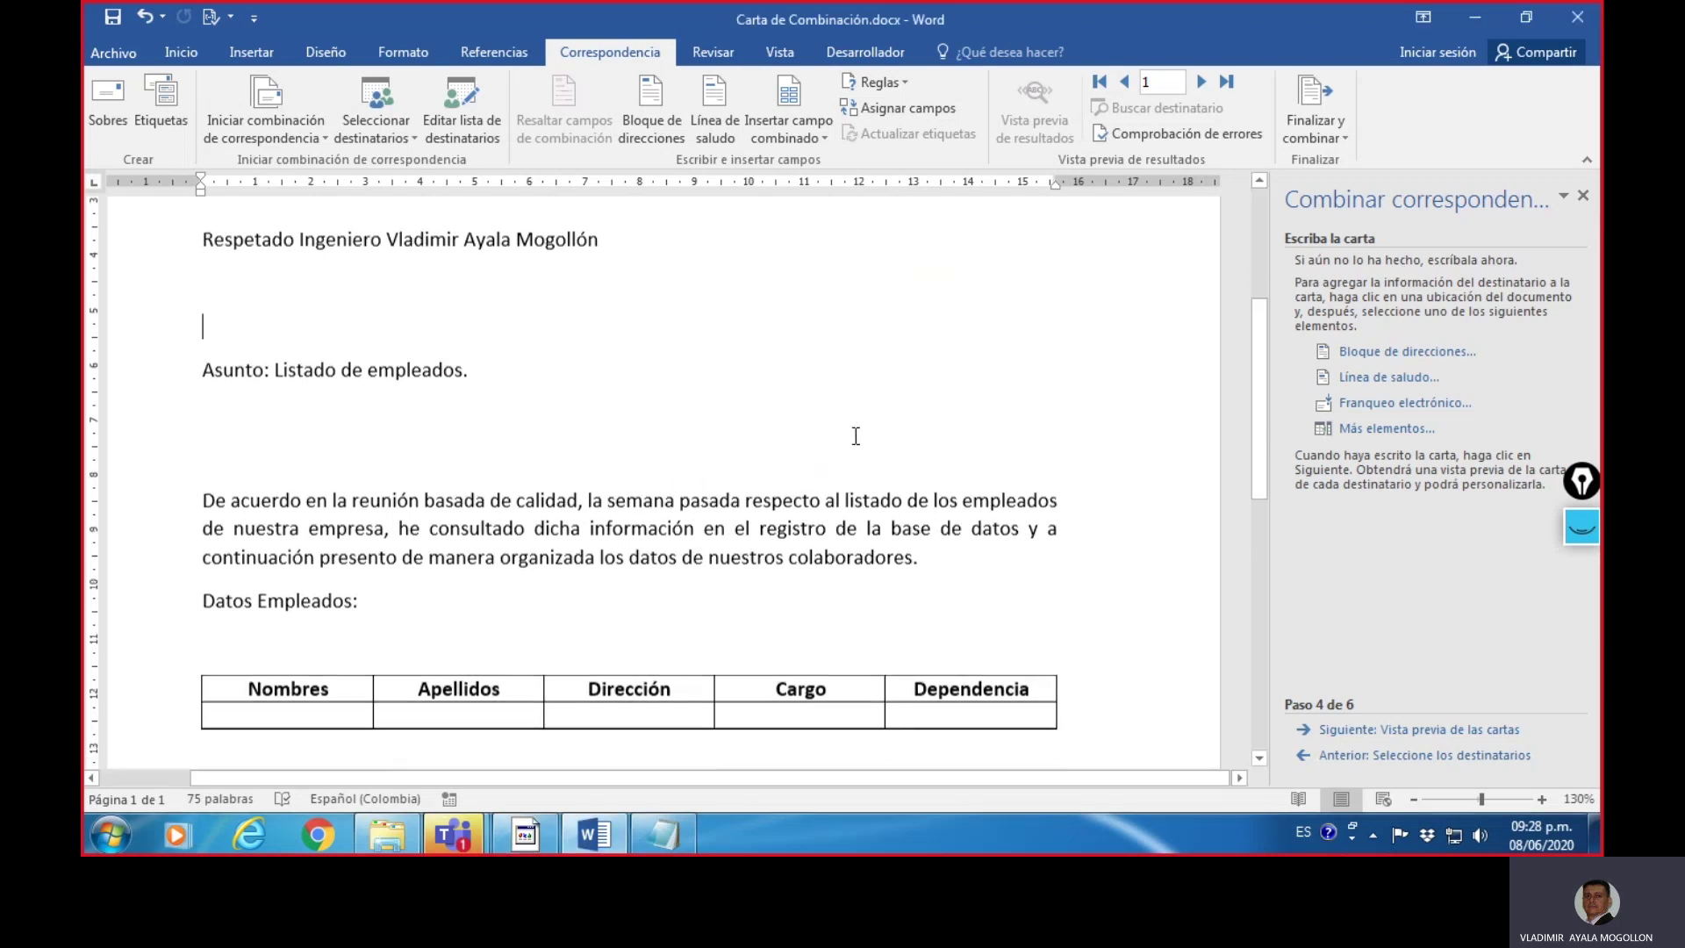
{"action": "left_click", "coordinate": [356, 698]}
{"action": "scroll", "coordinate": [566, 563], "scroll_direction": "down", "scroll_amount": 1}
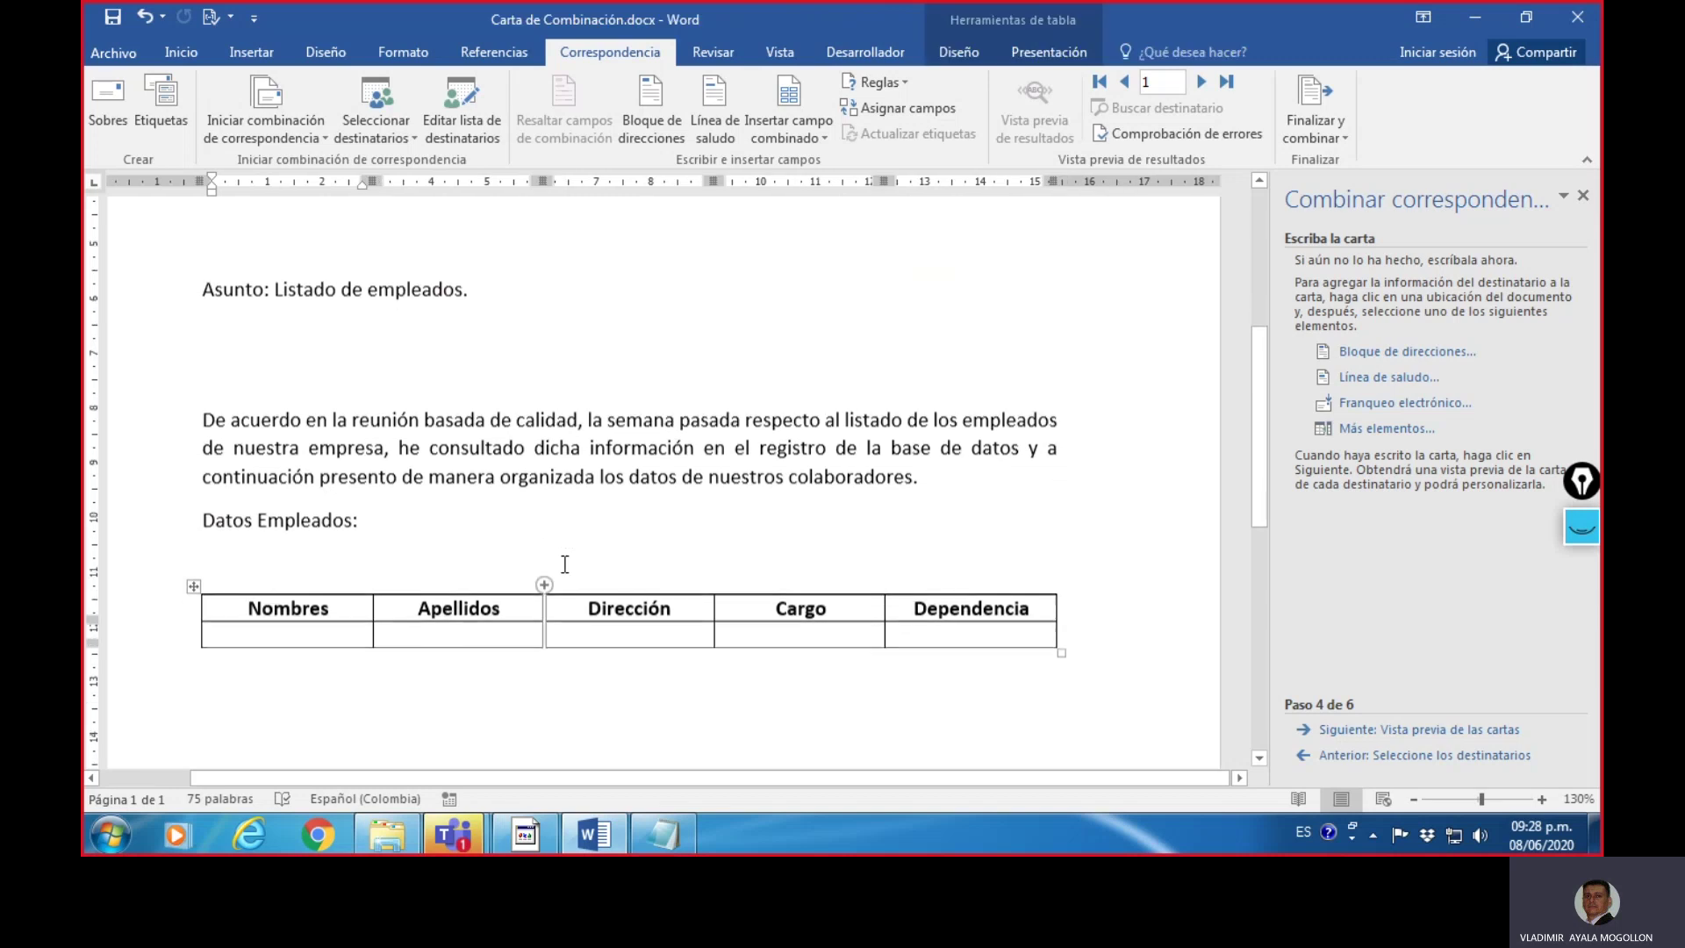
{"action": "scroll", "coordinate": [565, 563], "scroll_direction": "up", "scroll_amount": 3}
{"action": "scroll", "coordinate": [565, 564], "scroll_direction": "down", "scroll_amount": 2}
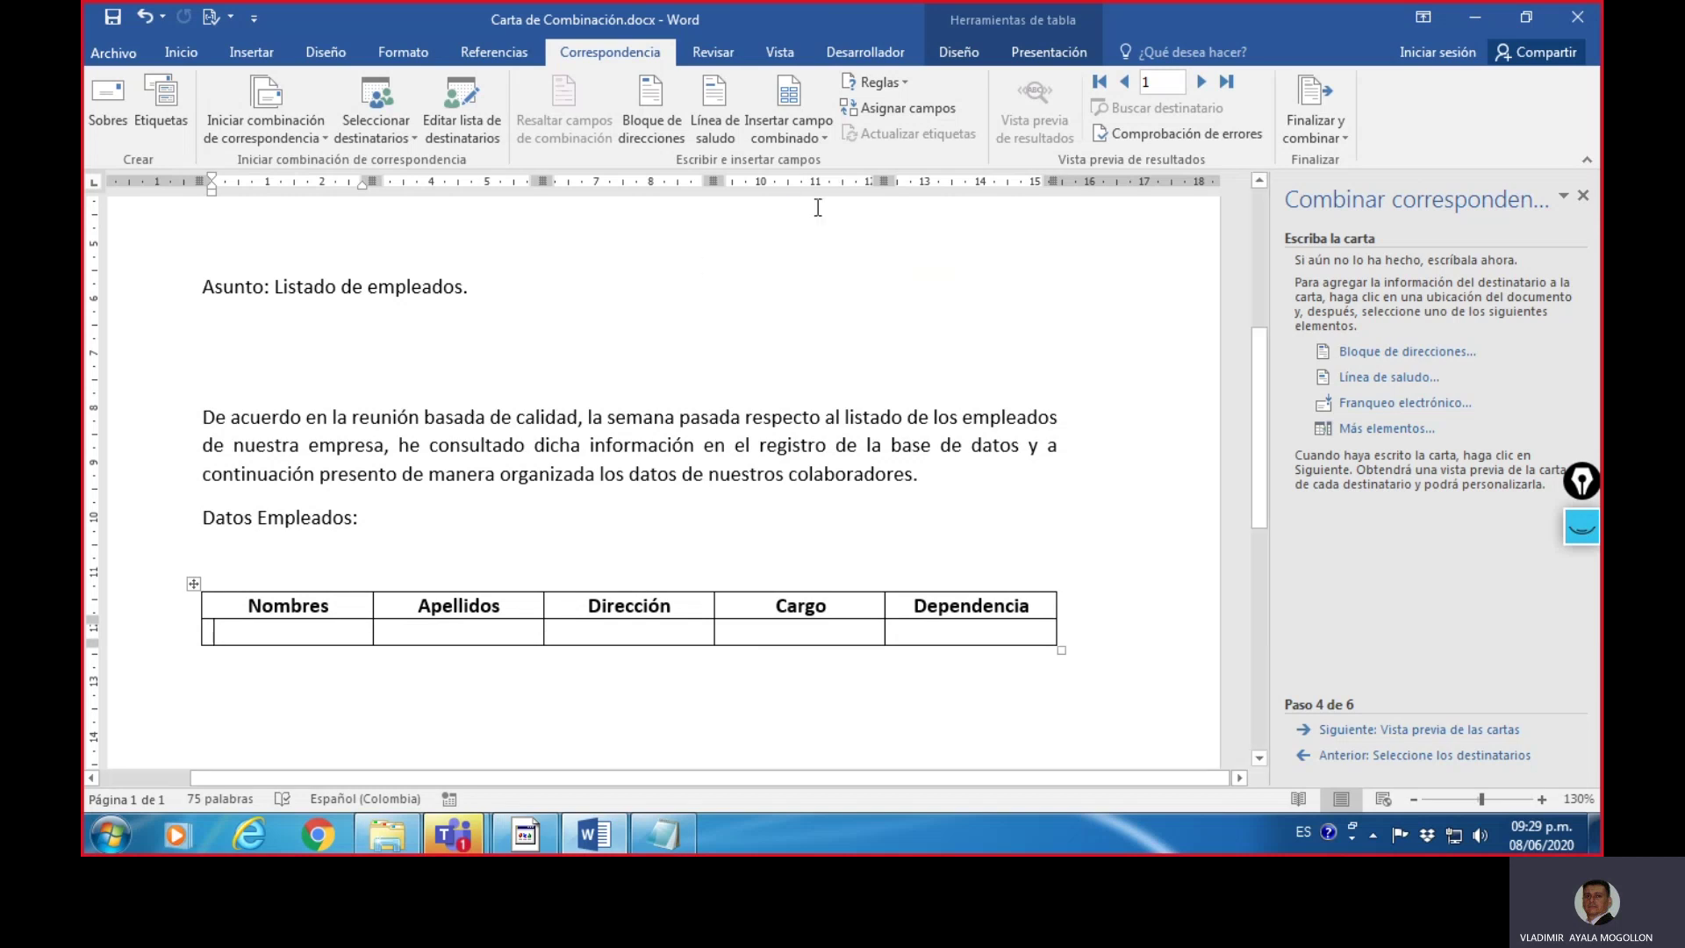
{"action": "left_click", "coordinate": [823, 137]}
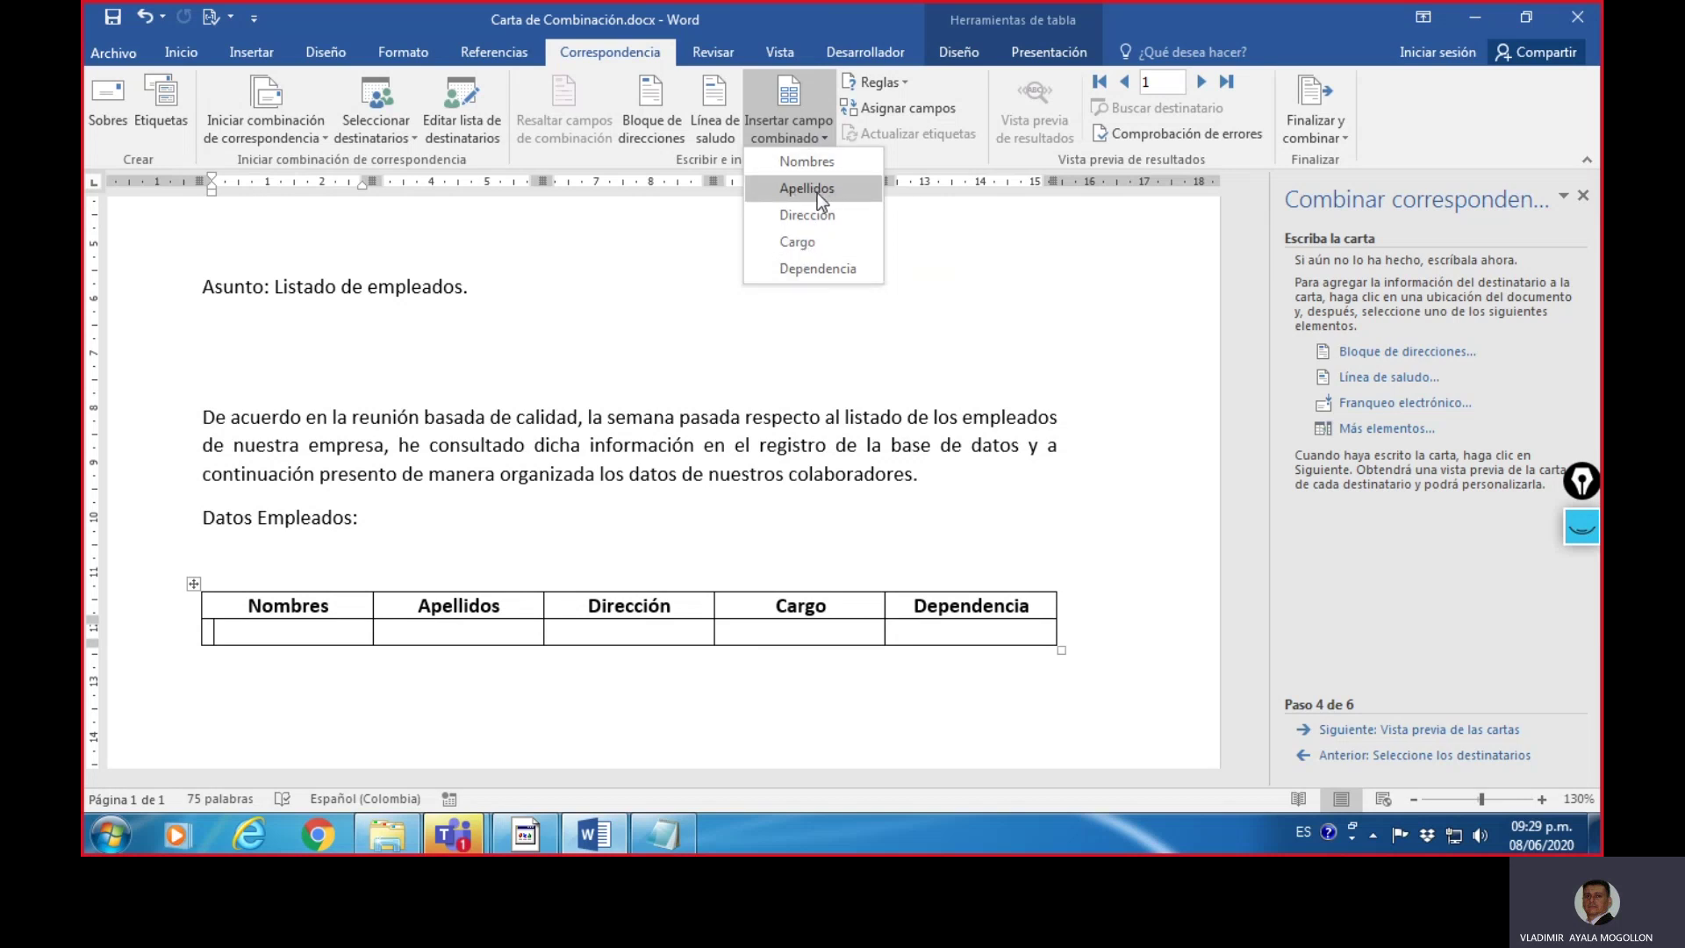
- Select the table's empty data row and centre its contents from the Inicio tab
{"action": "left_click", "coordinate": [287, 636]}
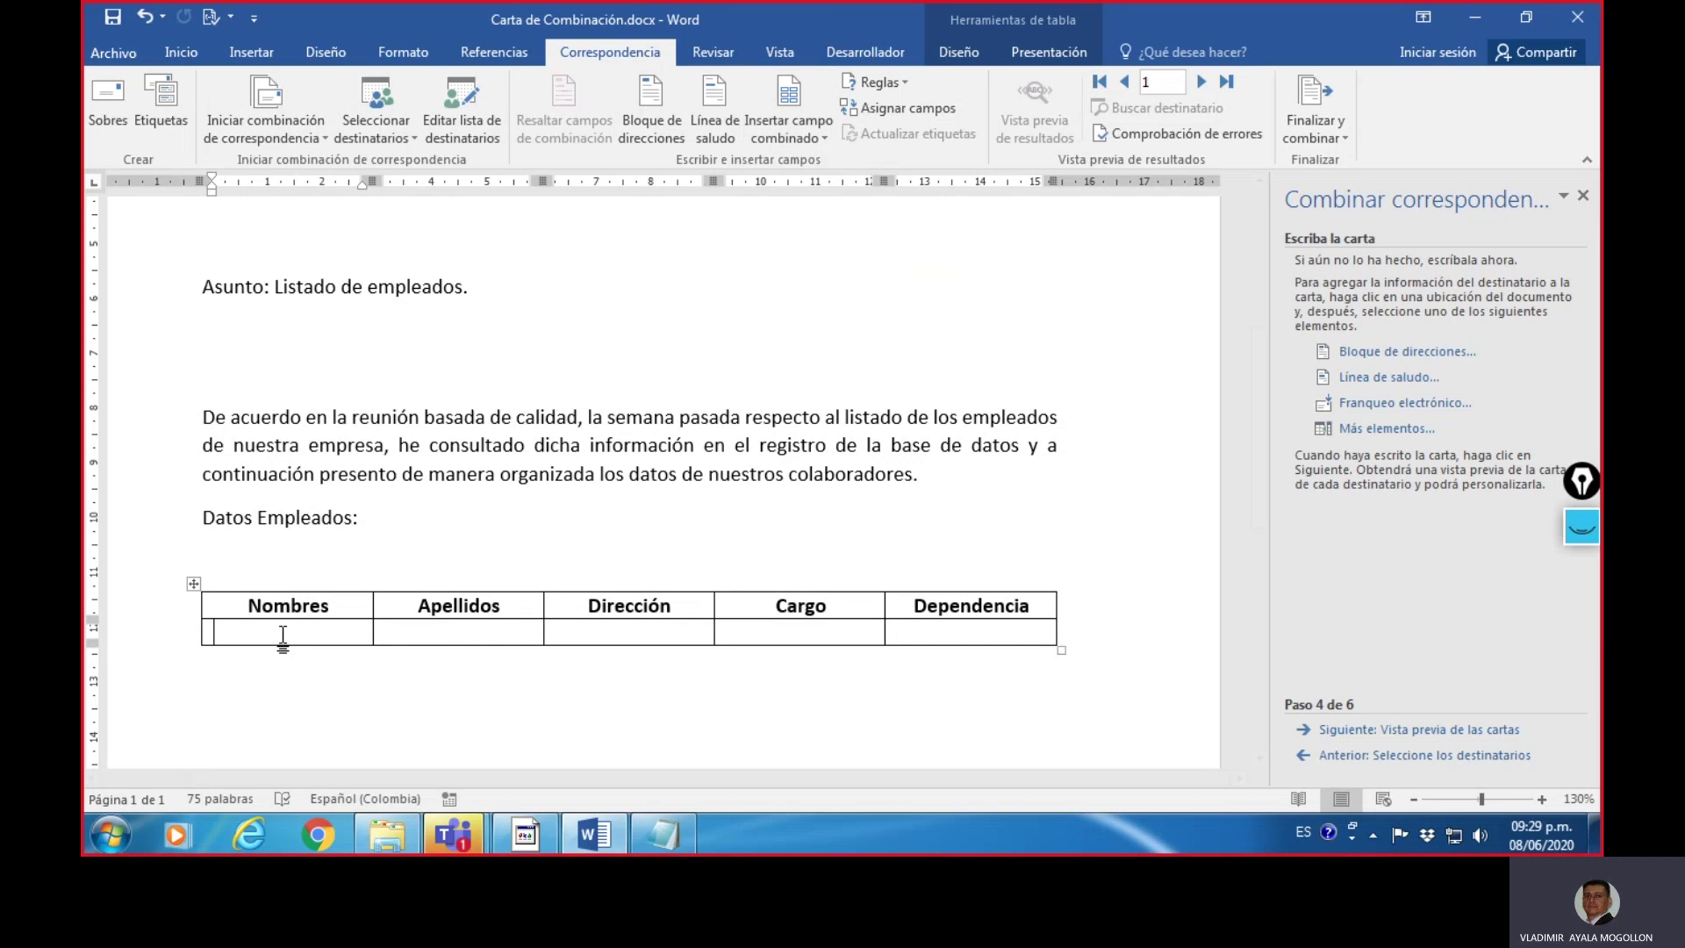
{"action": "left_click_drag", "start_coordinate": [258, 633], "coordinate": [948, 641]}
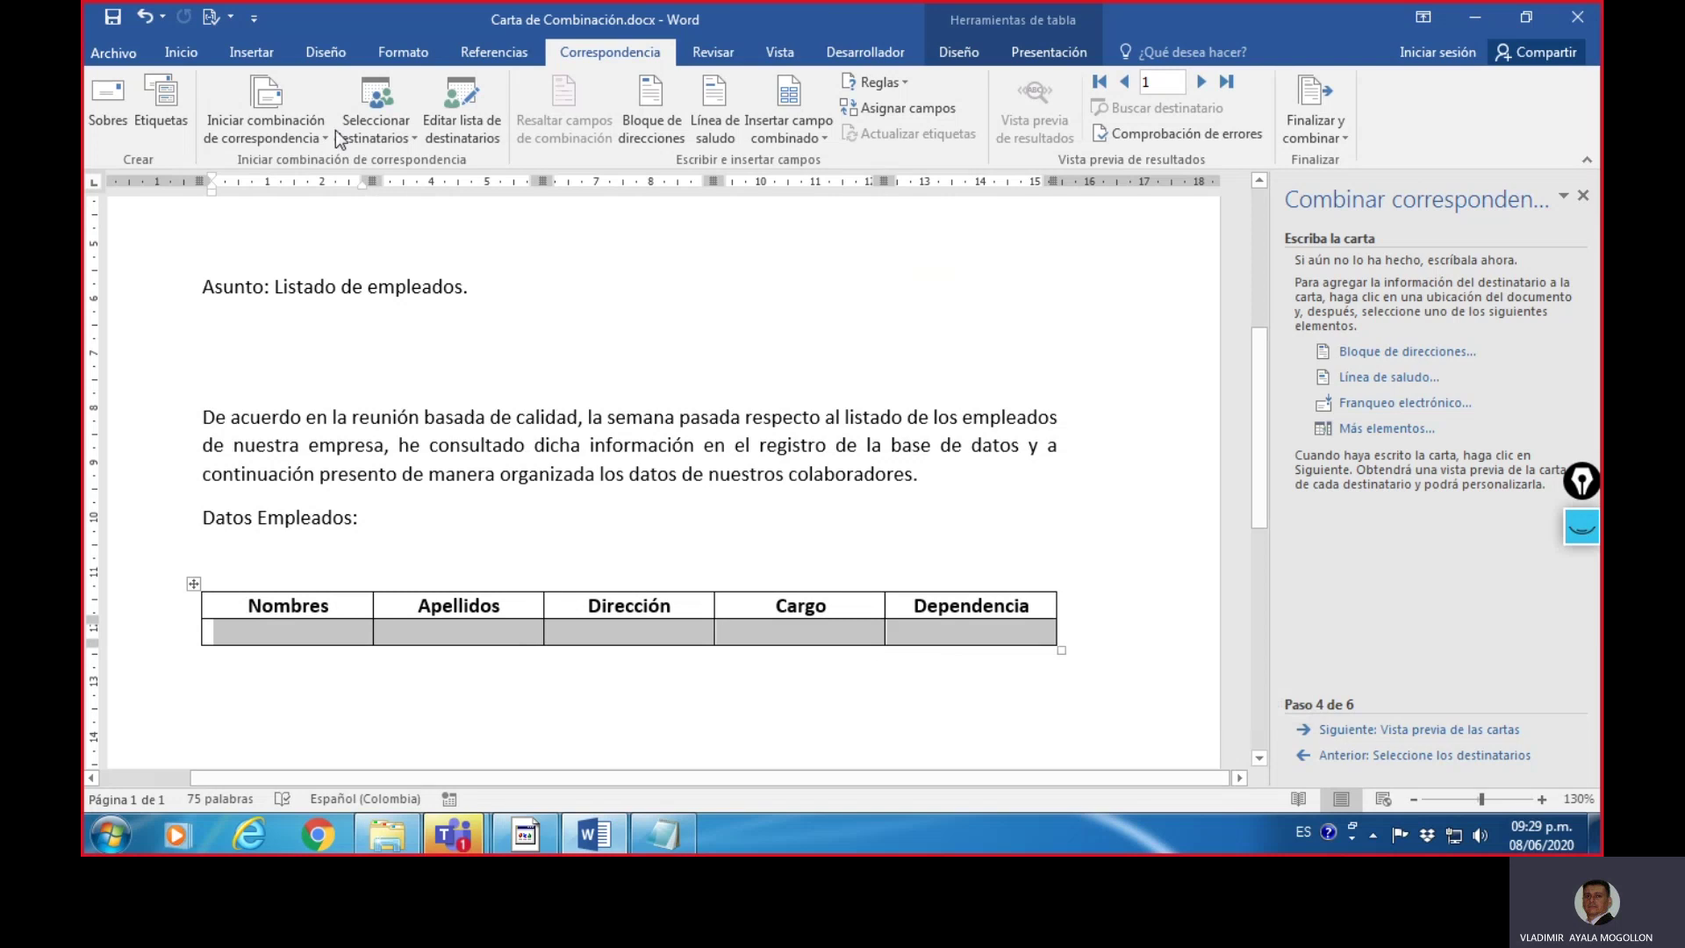
{"action": "left_click", "coordinate": [177, 50]}
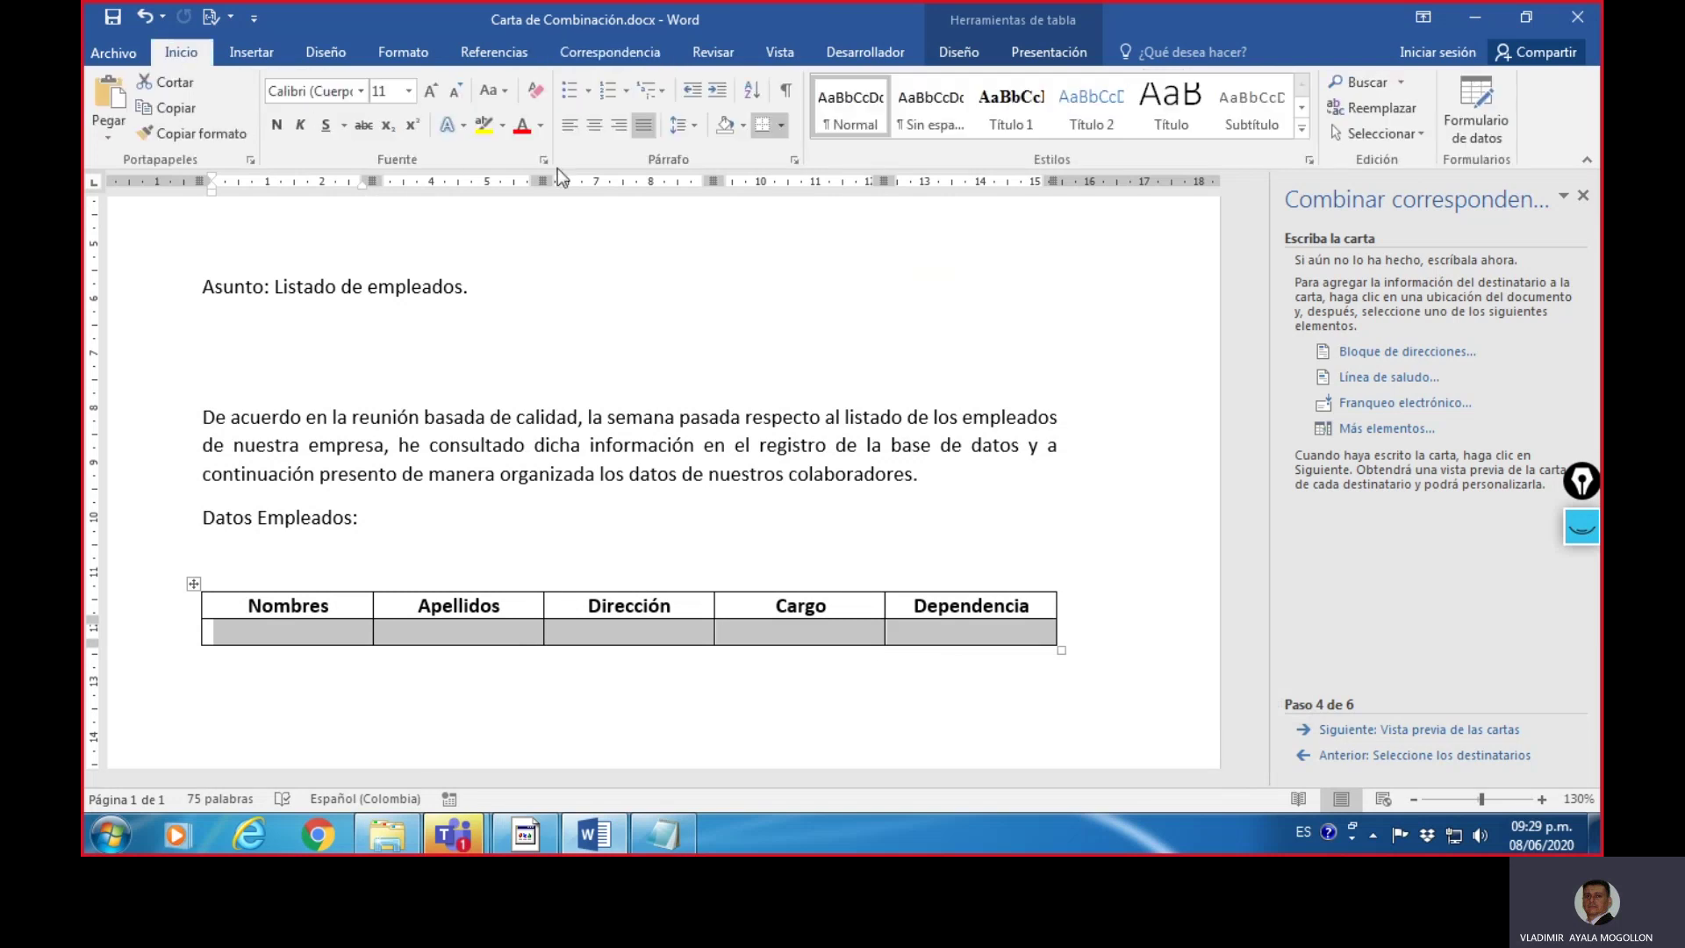
{"action": "left_click", "coordinate": [595, 126]}
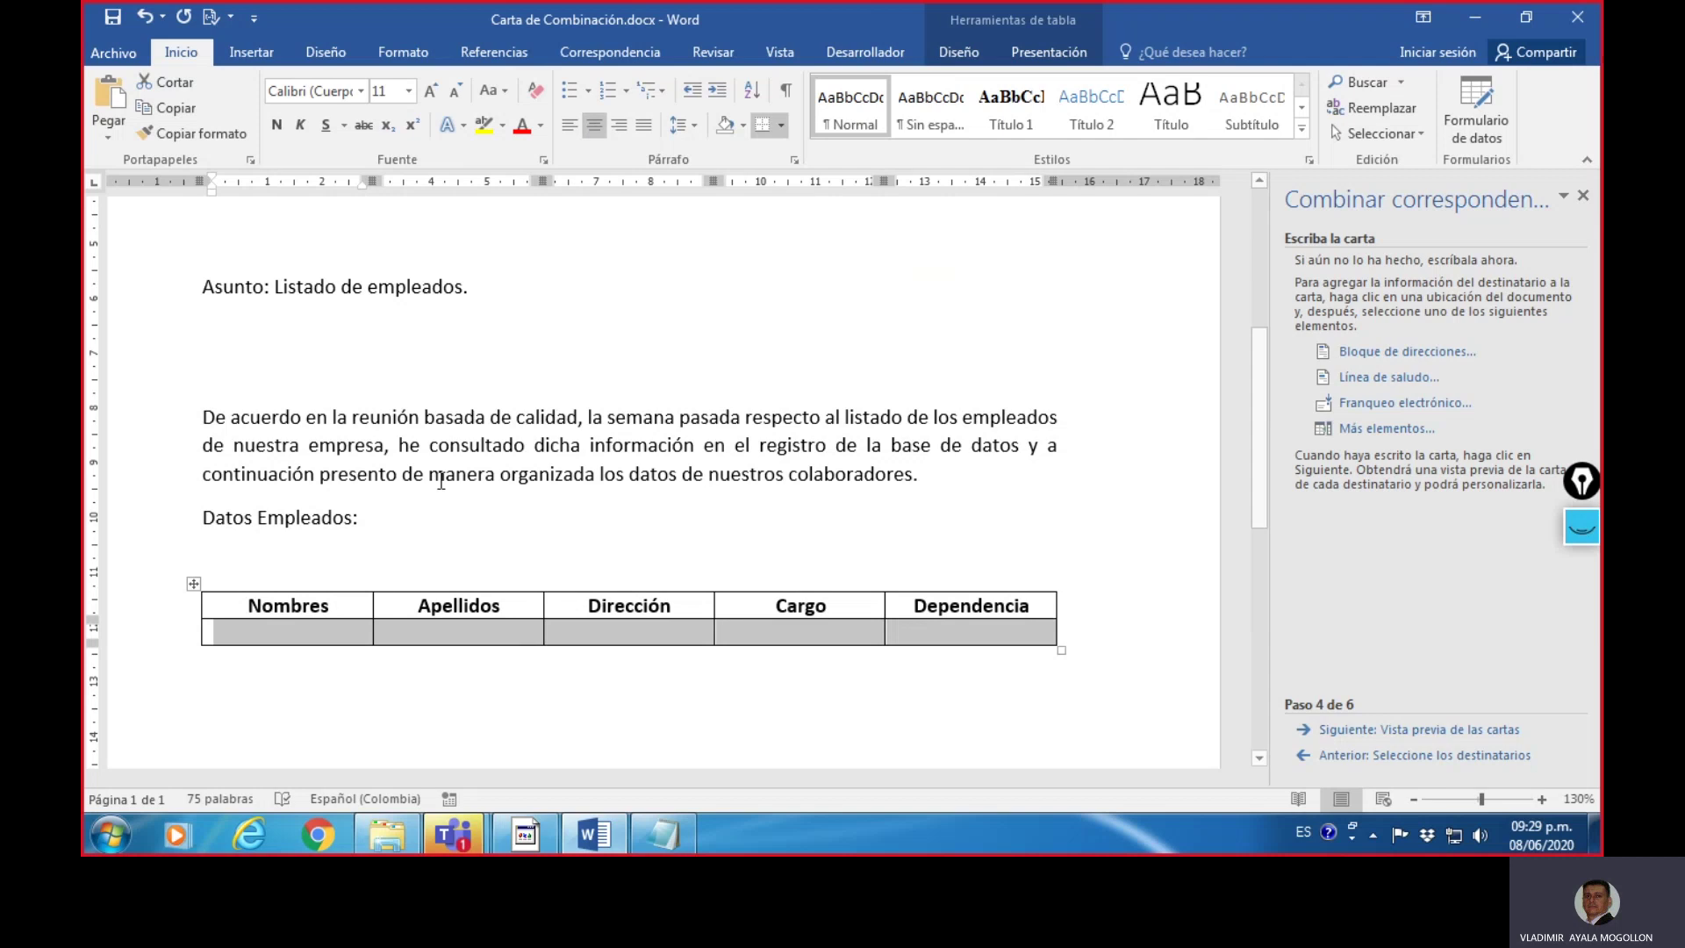
{"action": "left_click", "coordinate": [332, 630]}
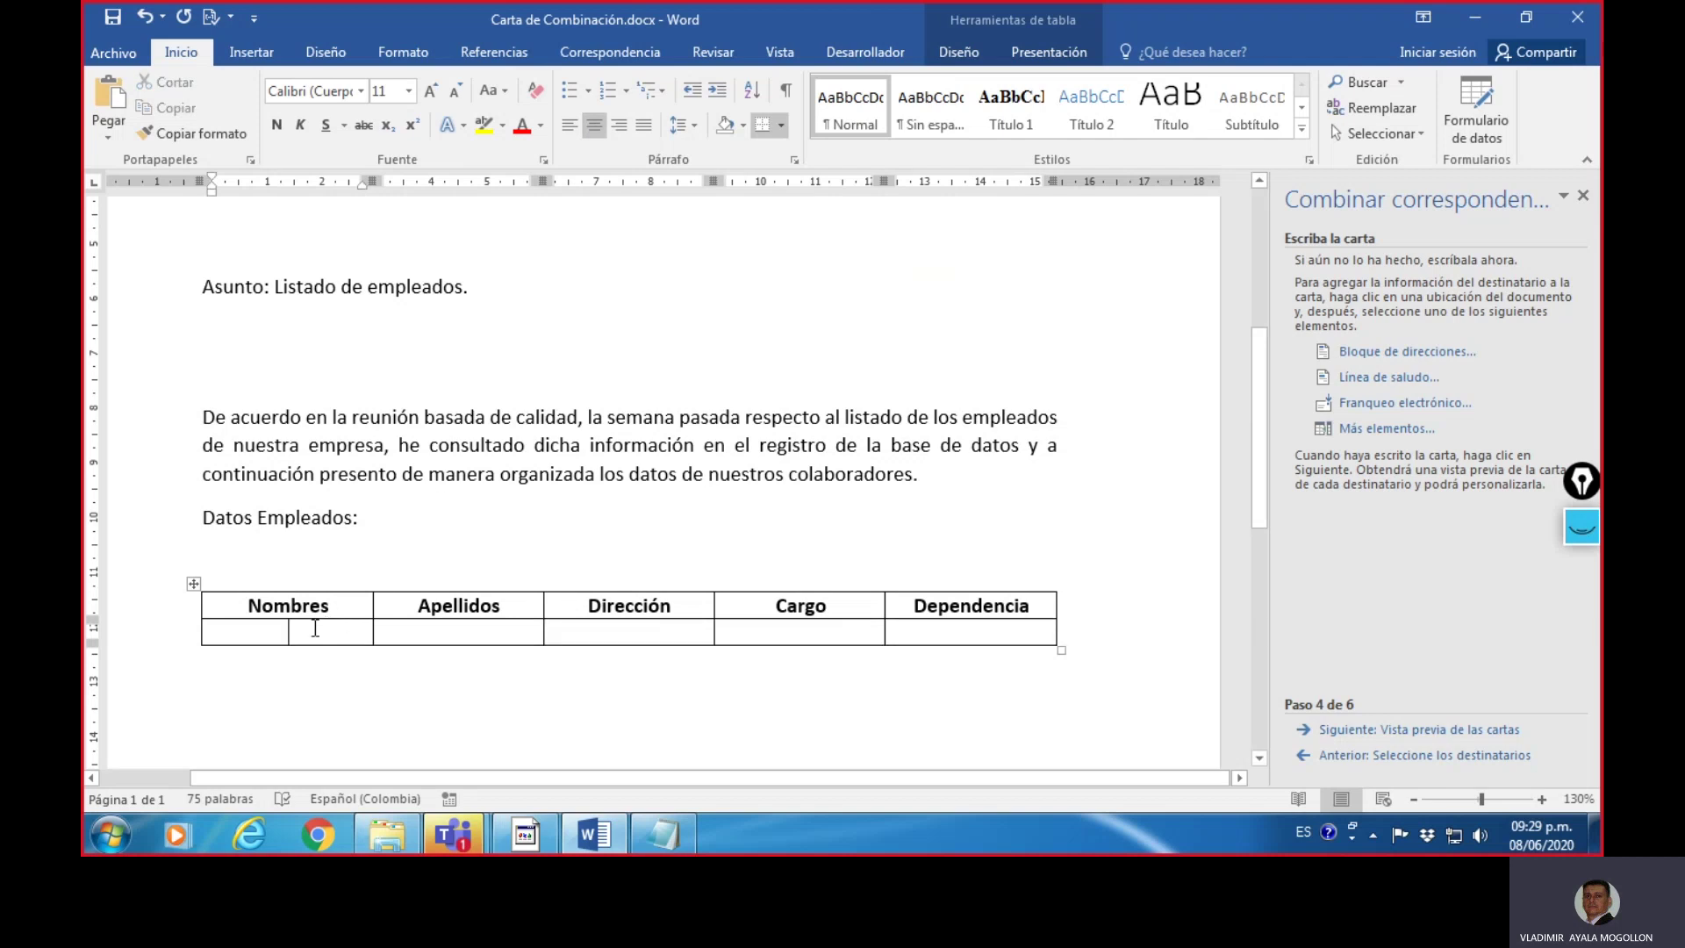
- Return to the Correspondencia tab with the cursor in the Nombres data cell
{"action": "left_click", "coordinate": [620, 54]}
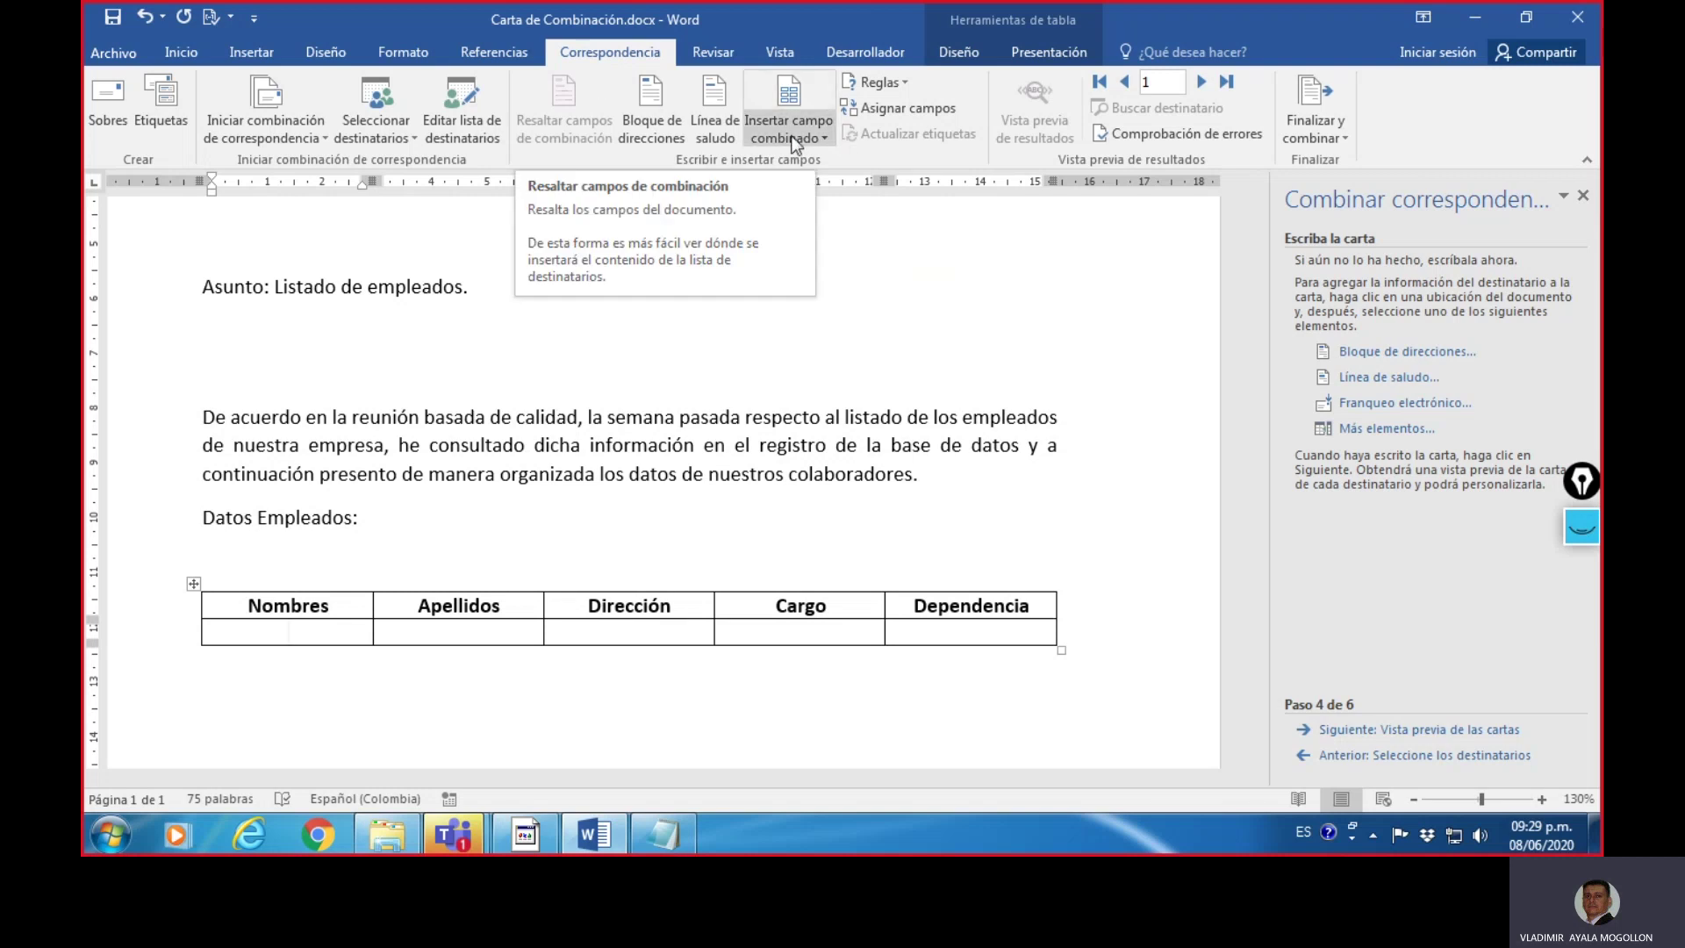
{"action": "left_click", "coordinate": [1581, 526]}
{"action": "left_click", "coordinate": [1582, 627]}
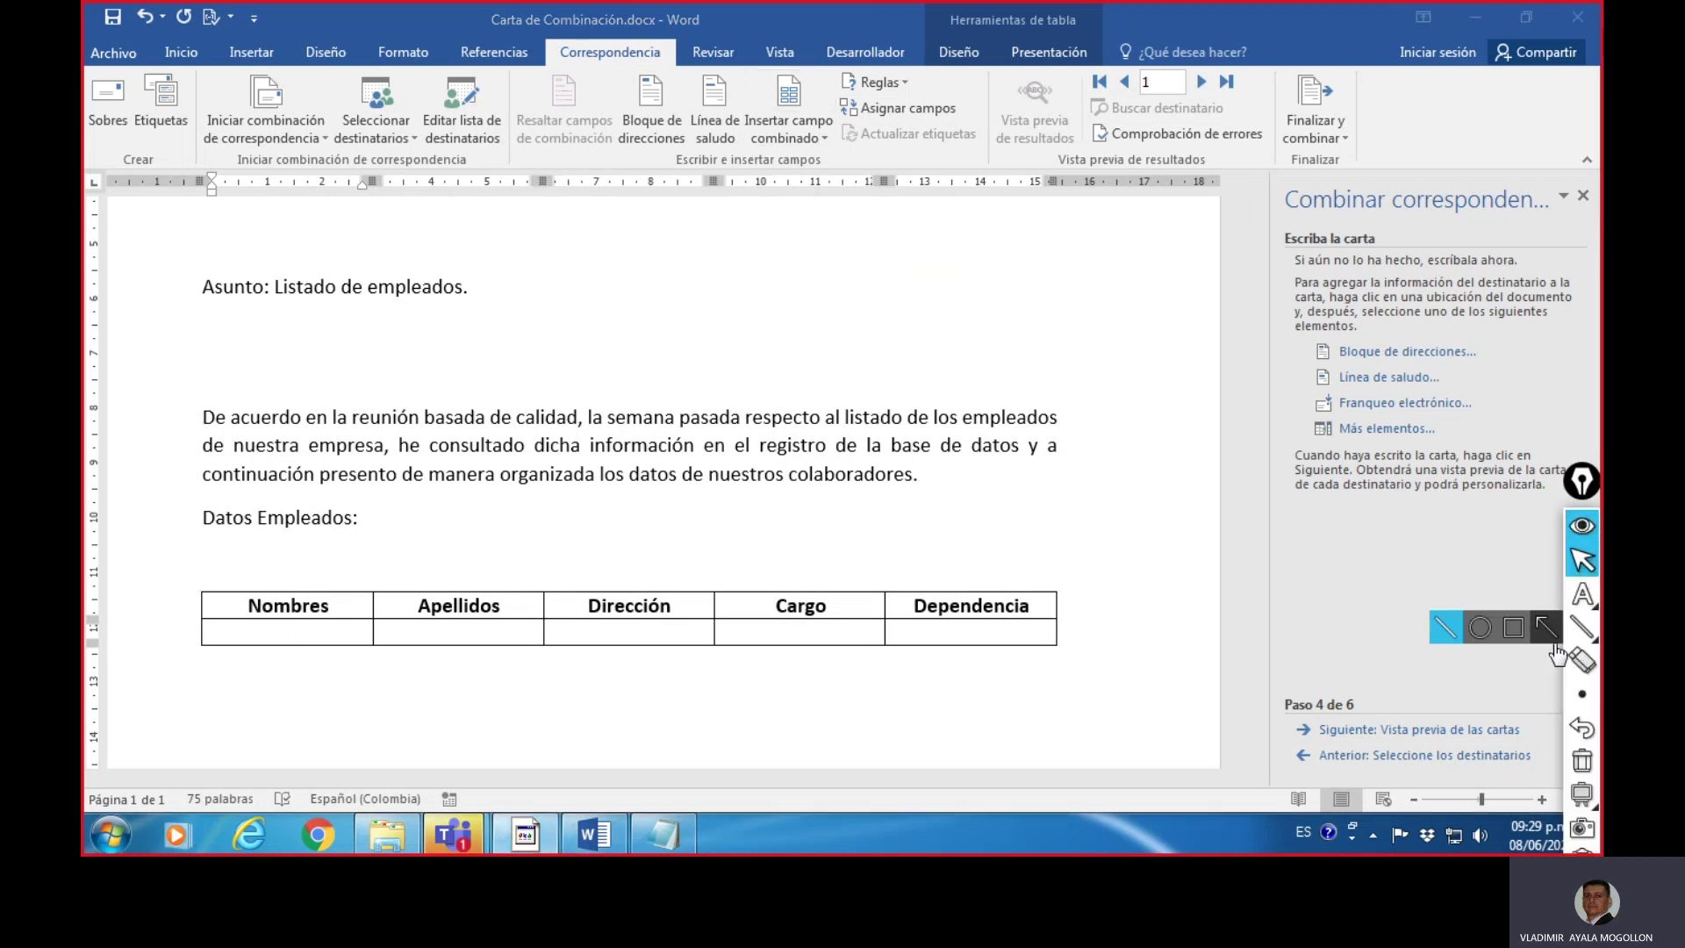
{"action": "left_click", "coordinate": [1513, 630]}
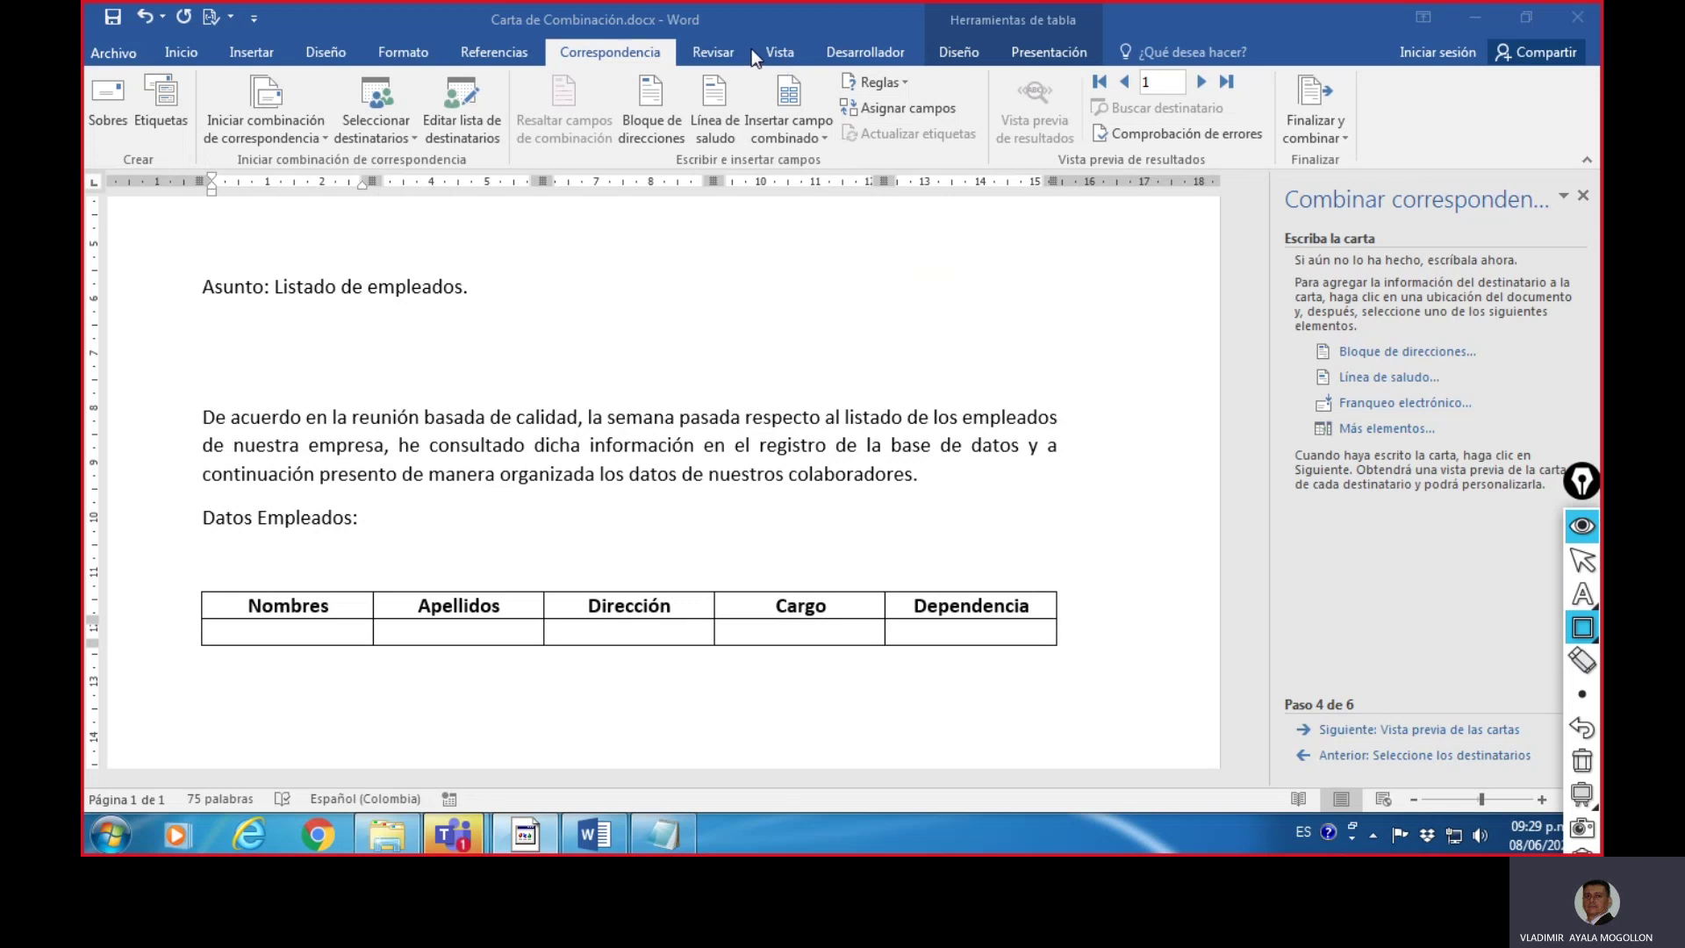
{"action": "mouse_move", "coordinate": [745, 64]}
{"action": "left_mouse_down"}
{"action": "mouse_move", "coordinate": [830, 127]}
{"action": "mouse_move", "coordinate": [843, 182]}
{"action": "left_mouse_up"}
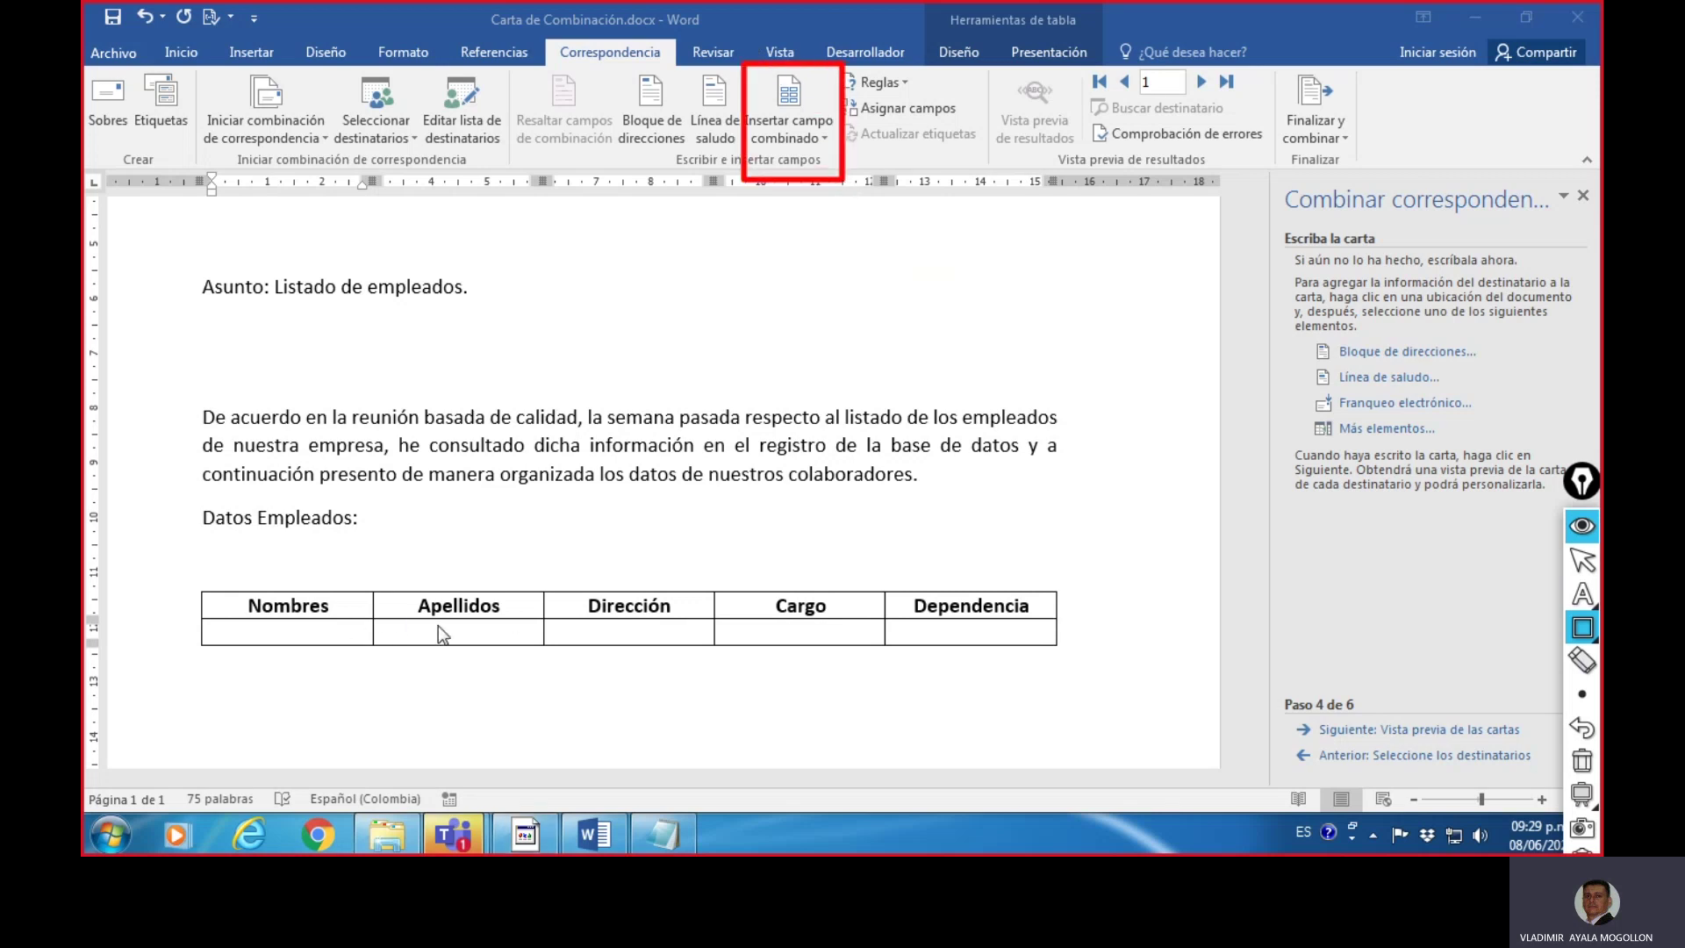
{"action": "left_click", "coordinate": [1582, 760]}
{"action": "left_click", "coordinate": [1580, 555]}
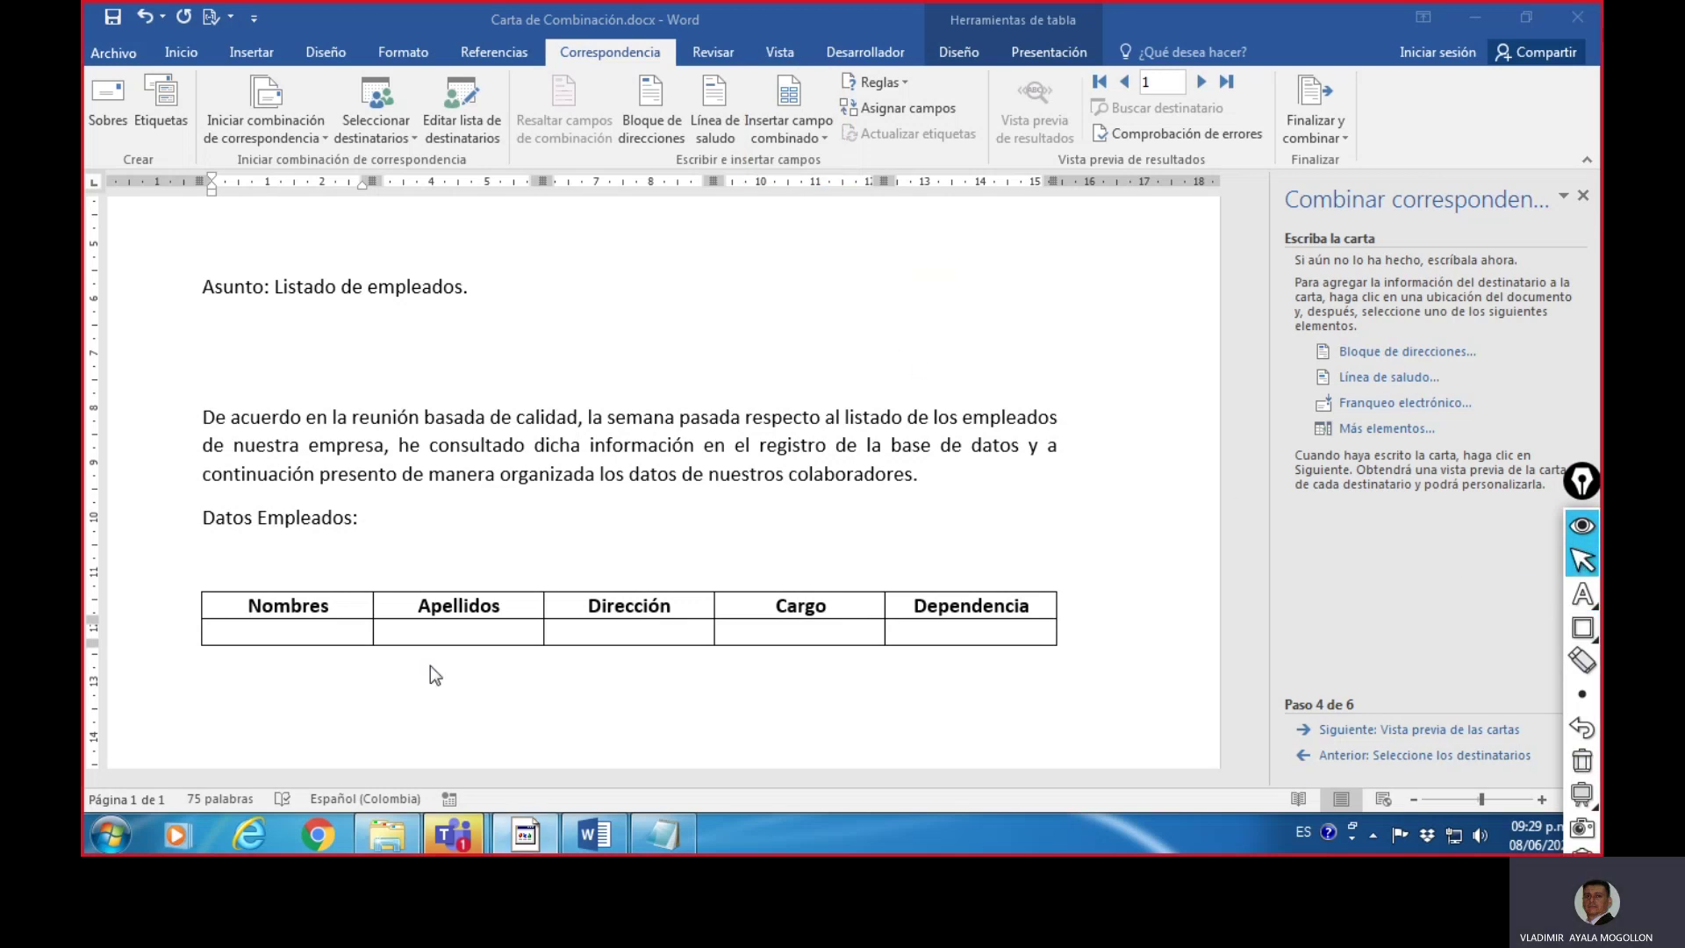
{"action": "left_click", "coordinate": [282, 637]}
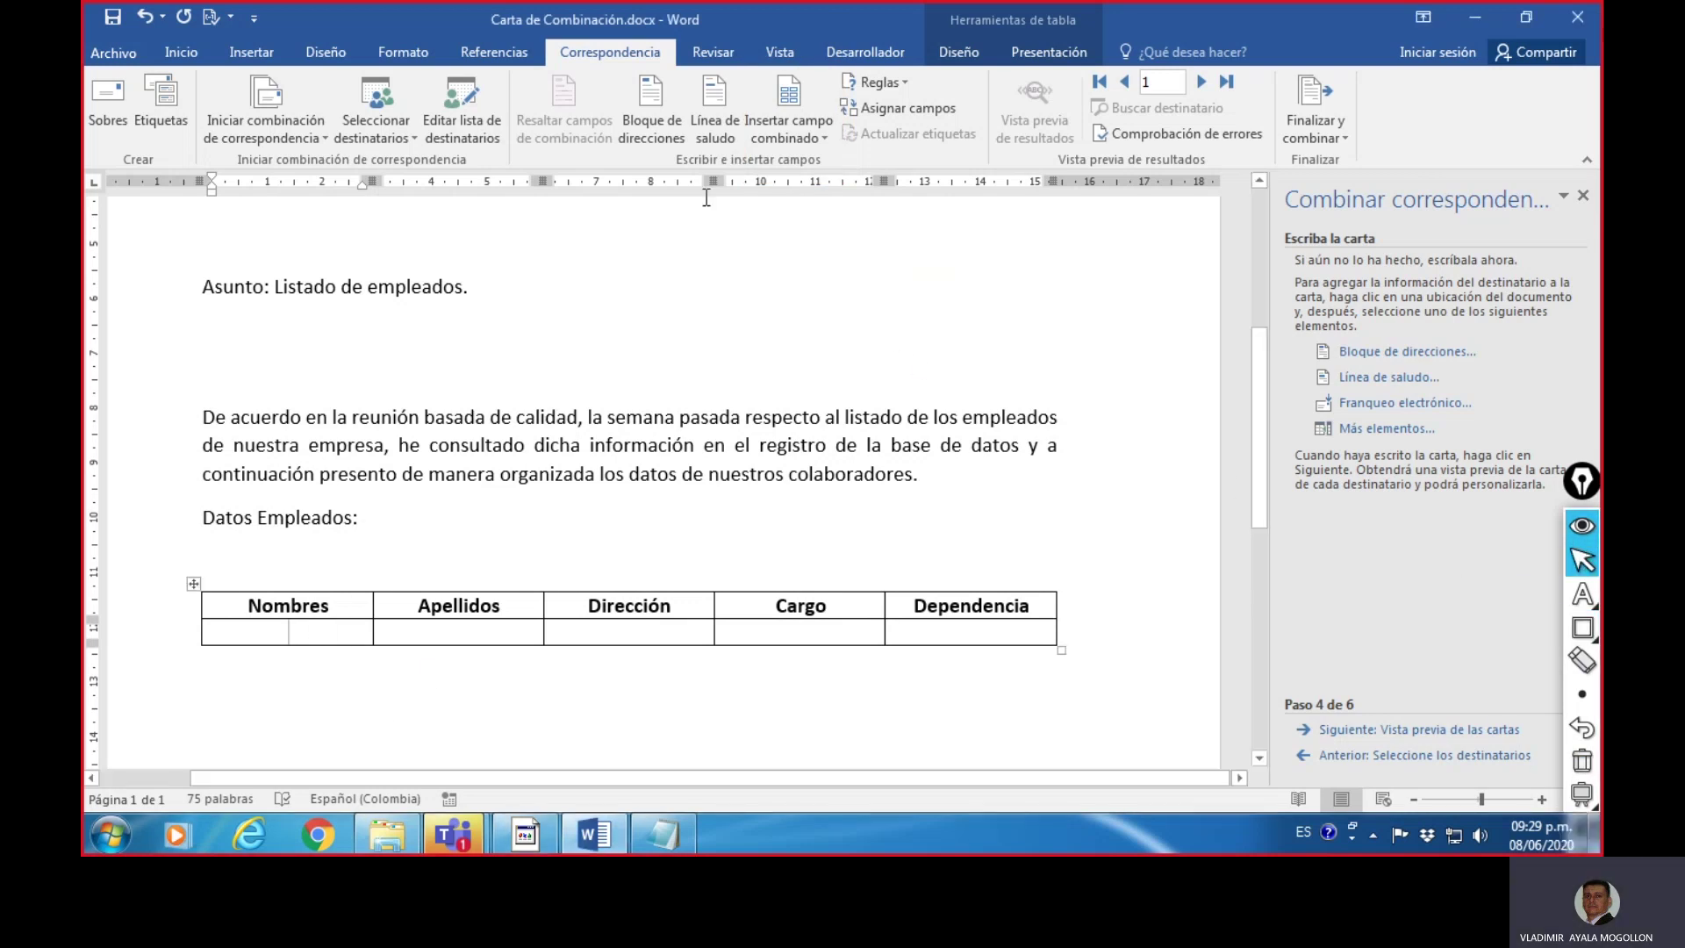
- Insert the «Nombres» and «Apellidos» merge fields into the first two data cells
{"action": "left_click", "coordinate": [826, 139]}
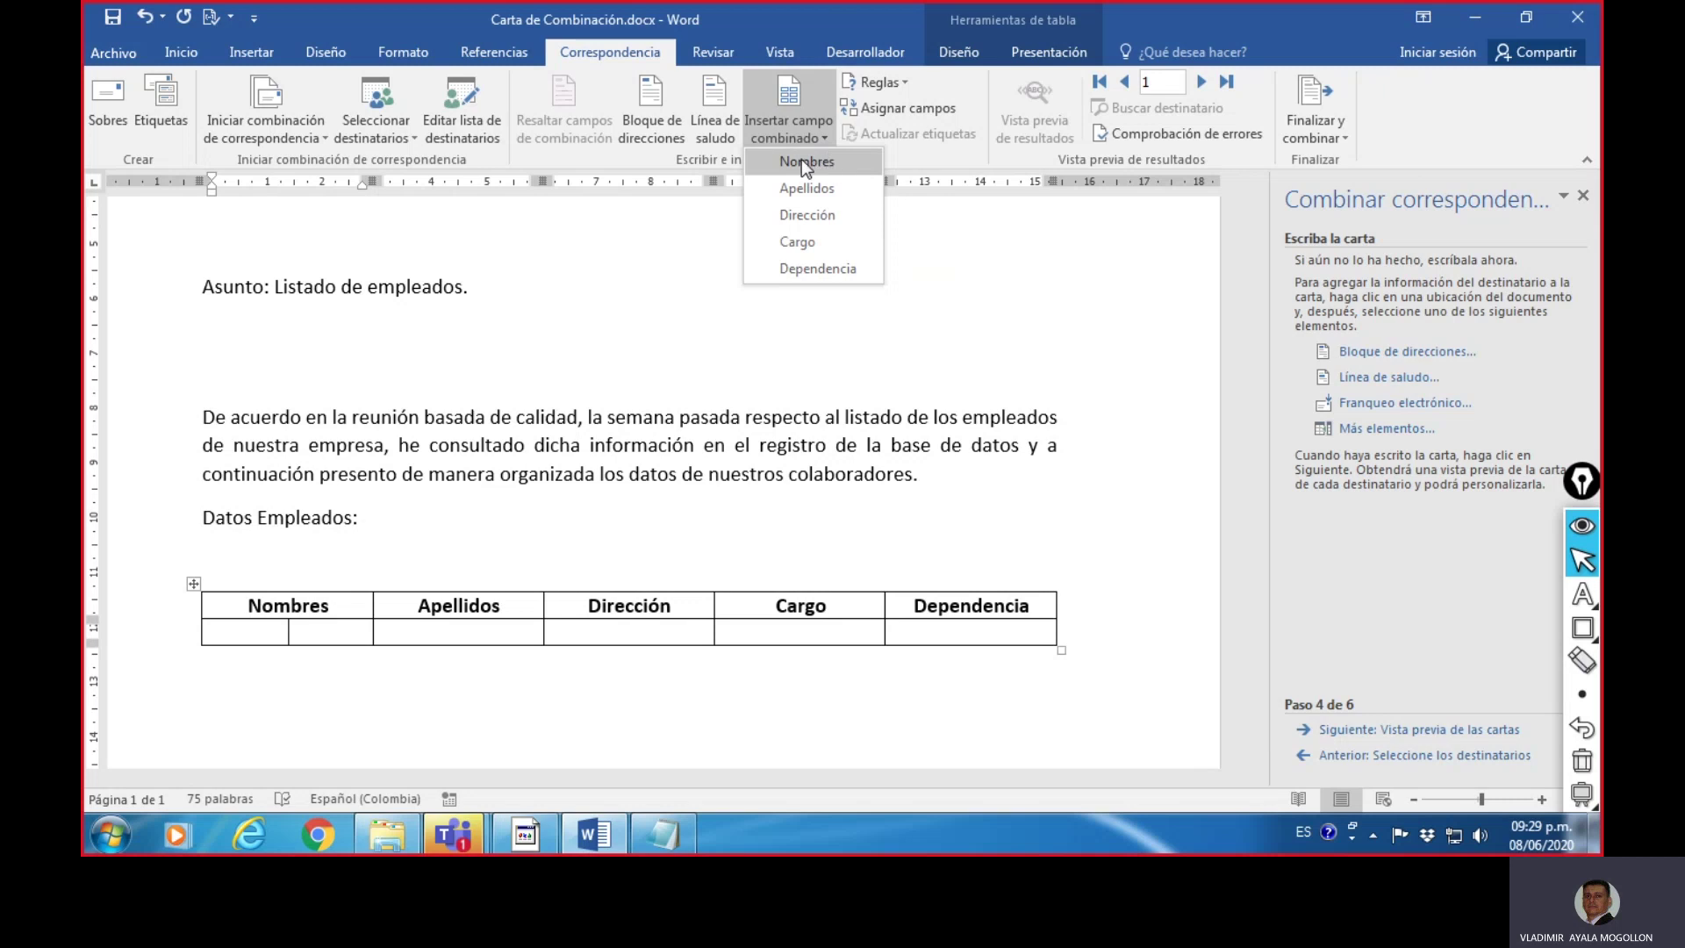
{"action": "left_click", "coordinate": [803, 162]}
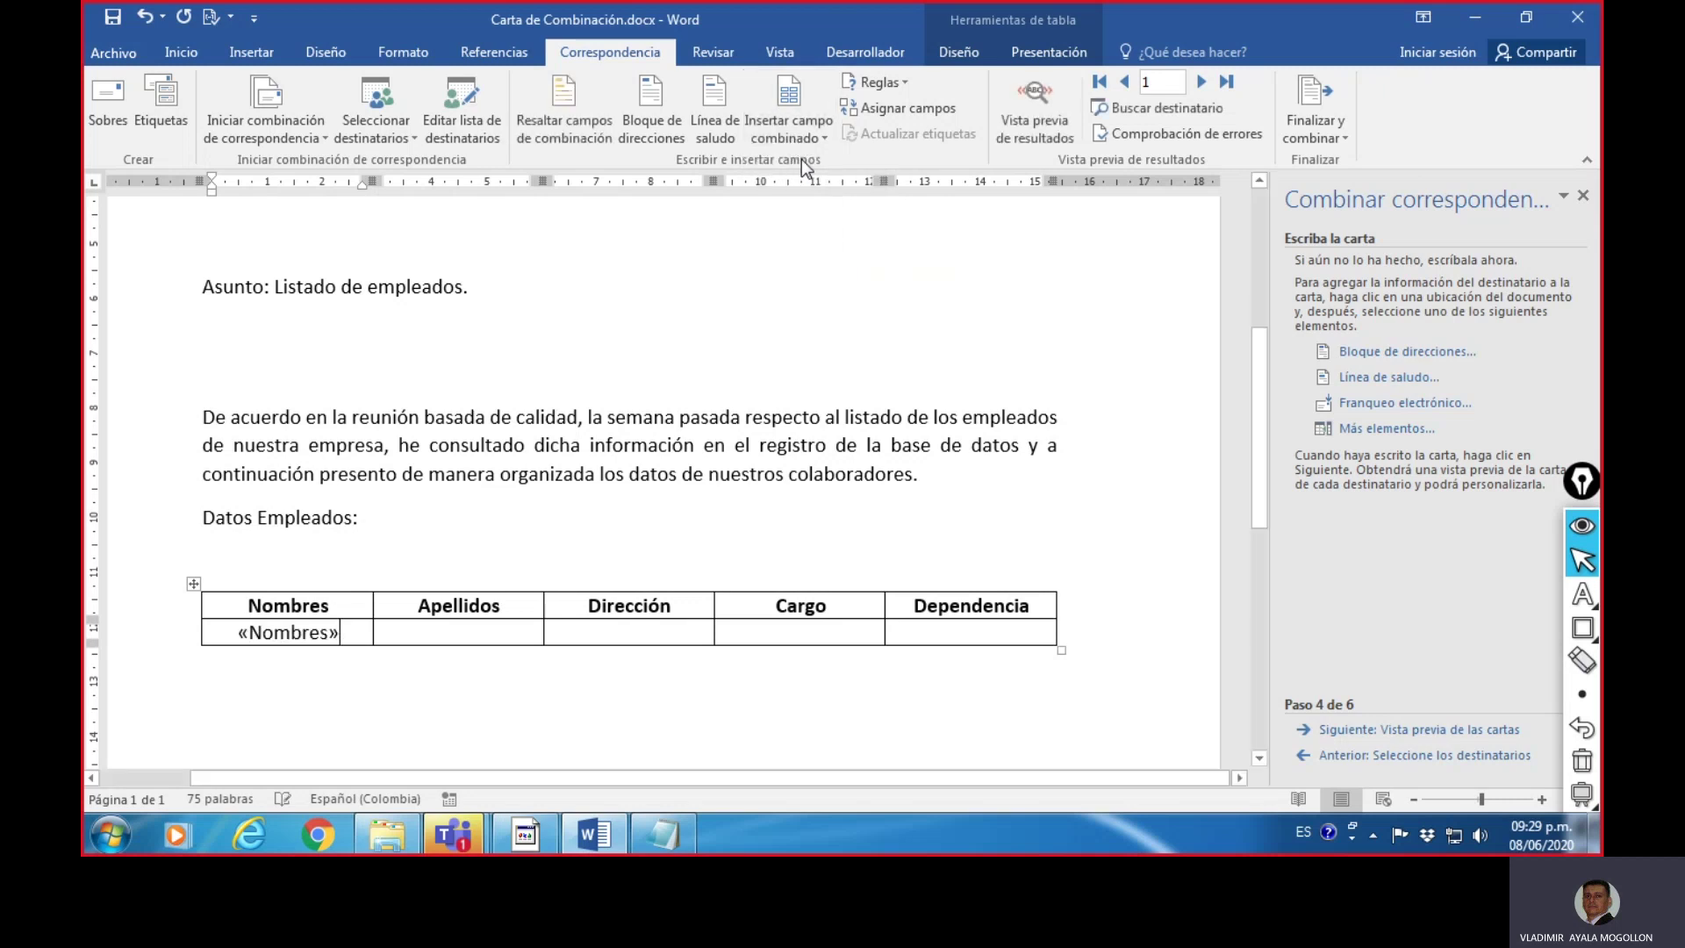
{"action": "left_click", "coordinate": [463, 632]}
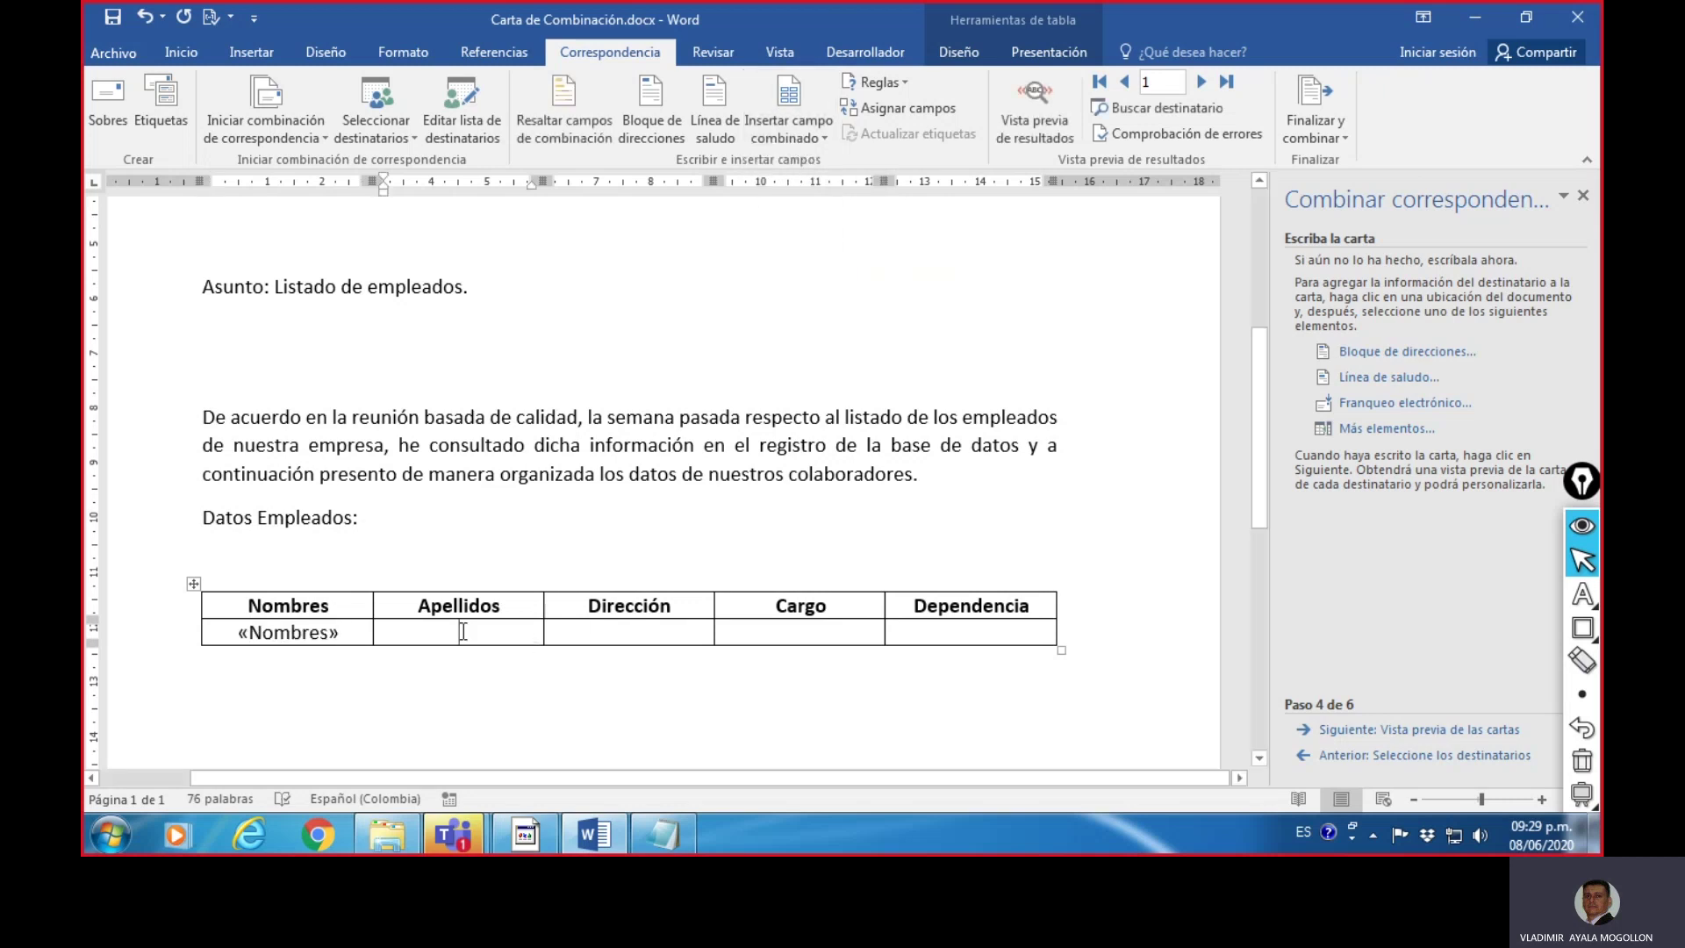
{"action": "left_click", "coordinate": [825, 139]}
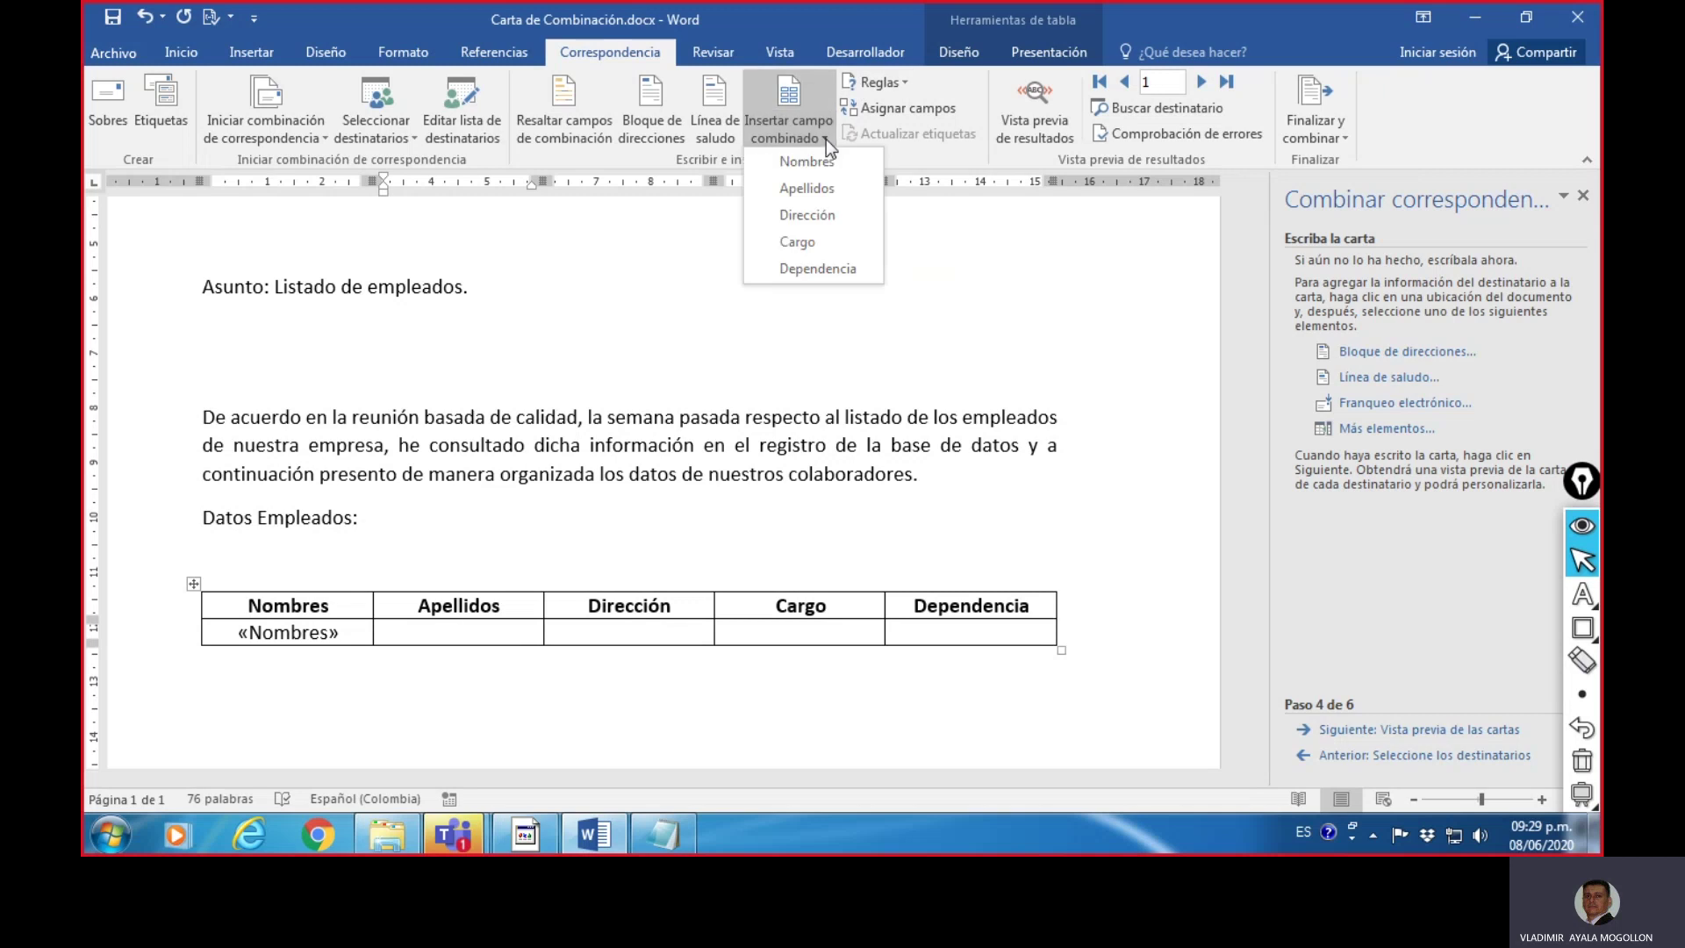
{"action": "left_click", "coordinate": [823, 187]}
- Insert «Dirección», «Cargo» and «Dependencia» merge fields into the remaining cells under their headings
{"action": "key", "text": "Tab"}
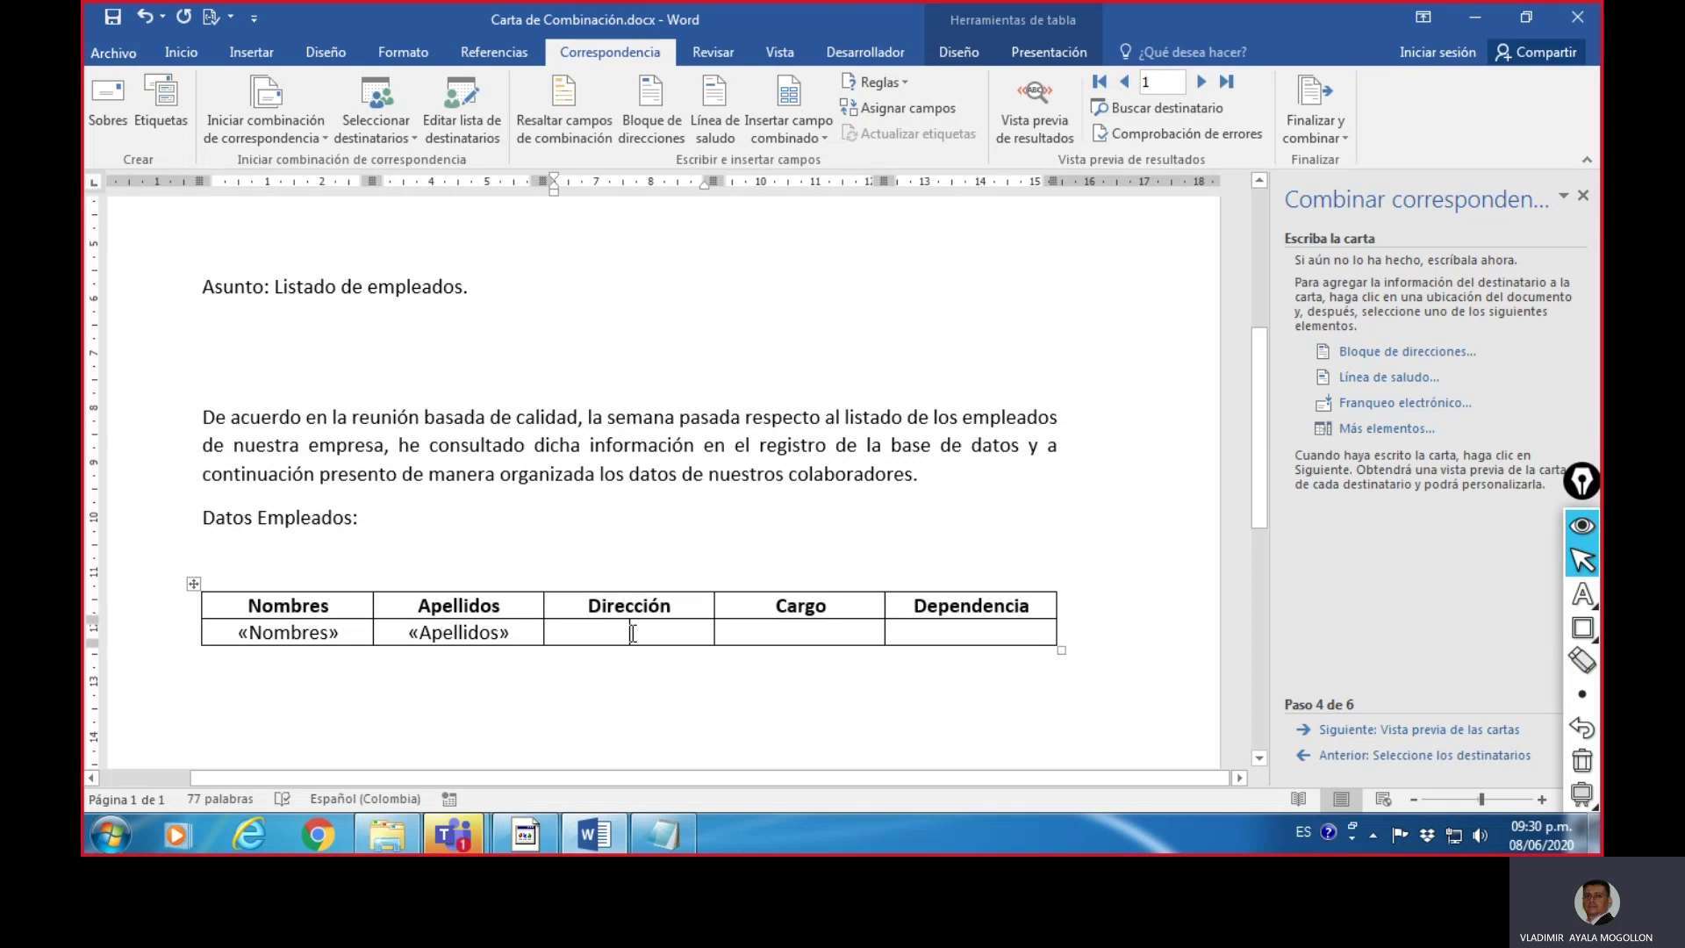
{"action": "left_click", "coordinate": [825, 133]}
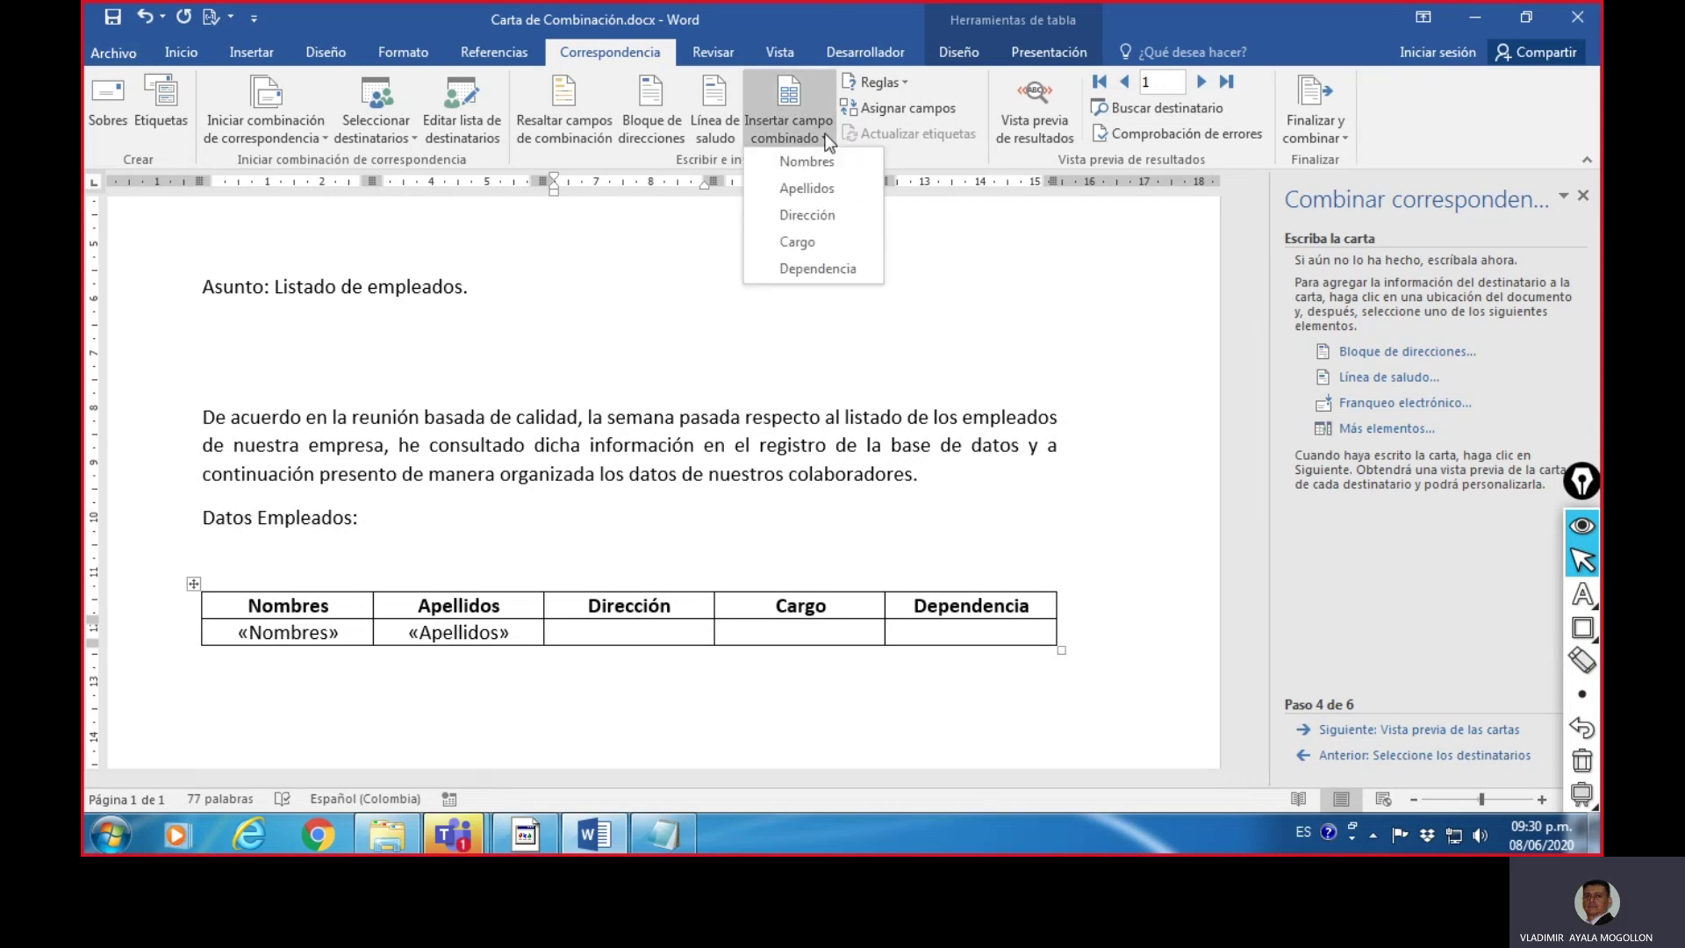
{"action": "left_click", "coordinate": [825, 216]}
{"action": "left_click", "coordinate": [792, 637]}
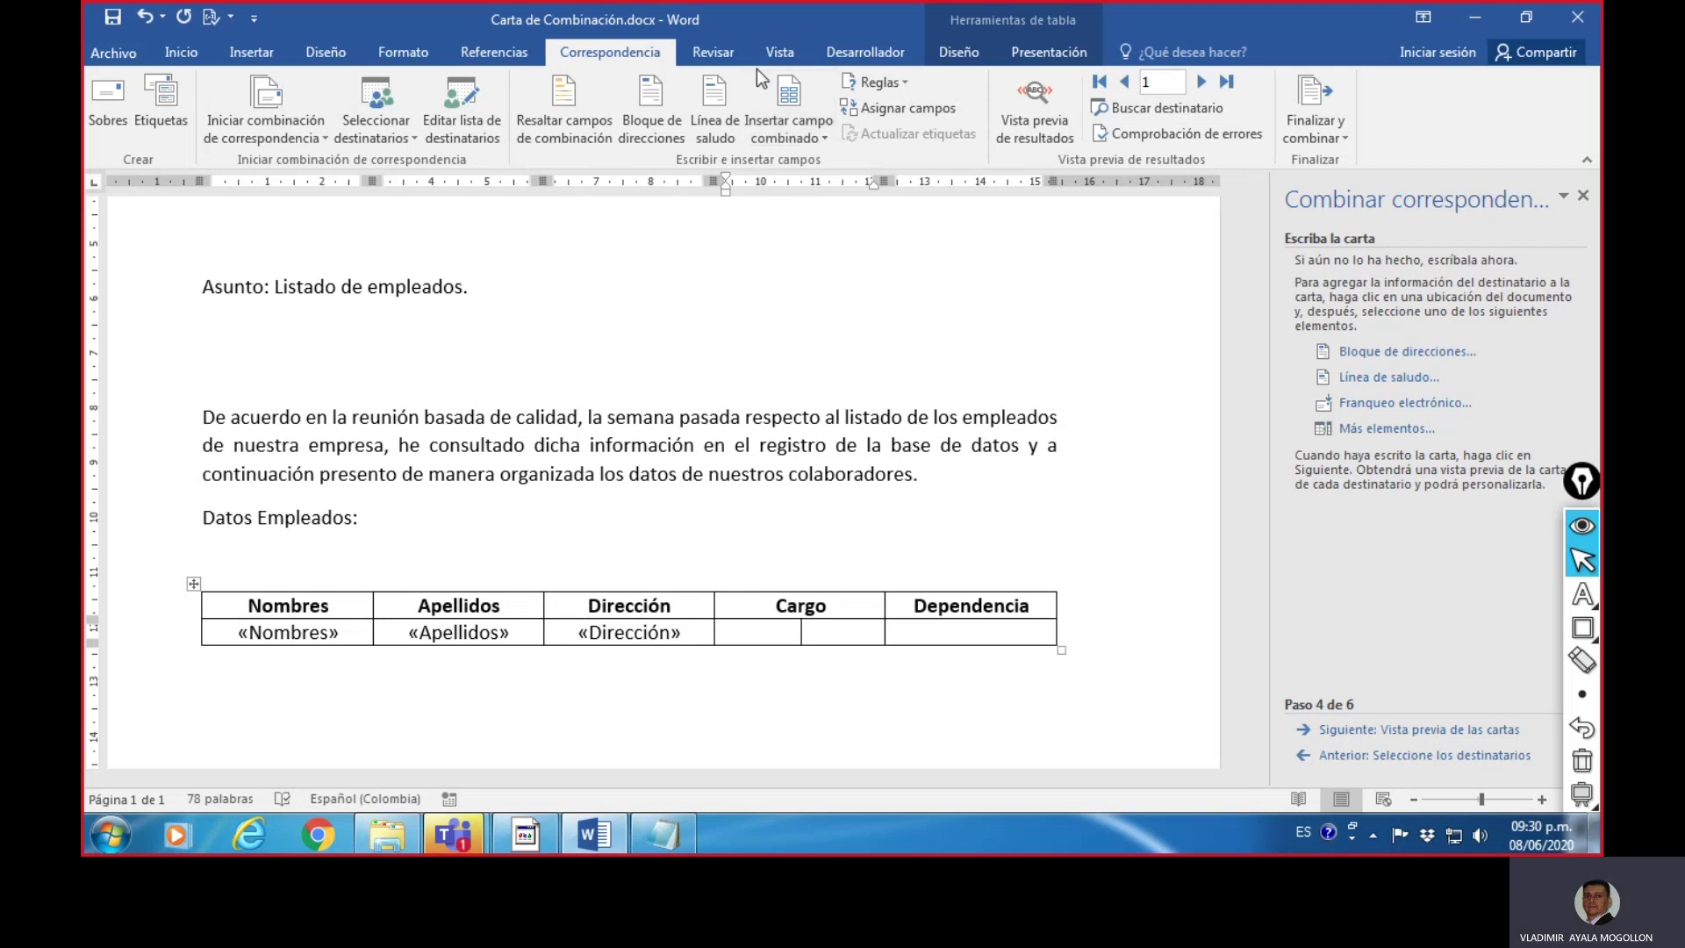
{"action": "left_click", "coordinate": [824, 137]}
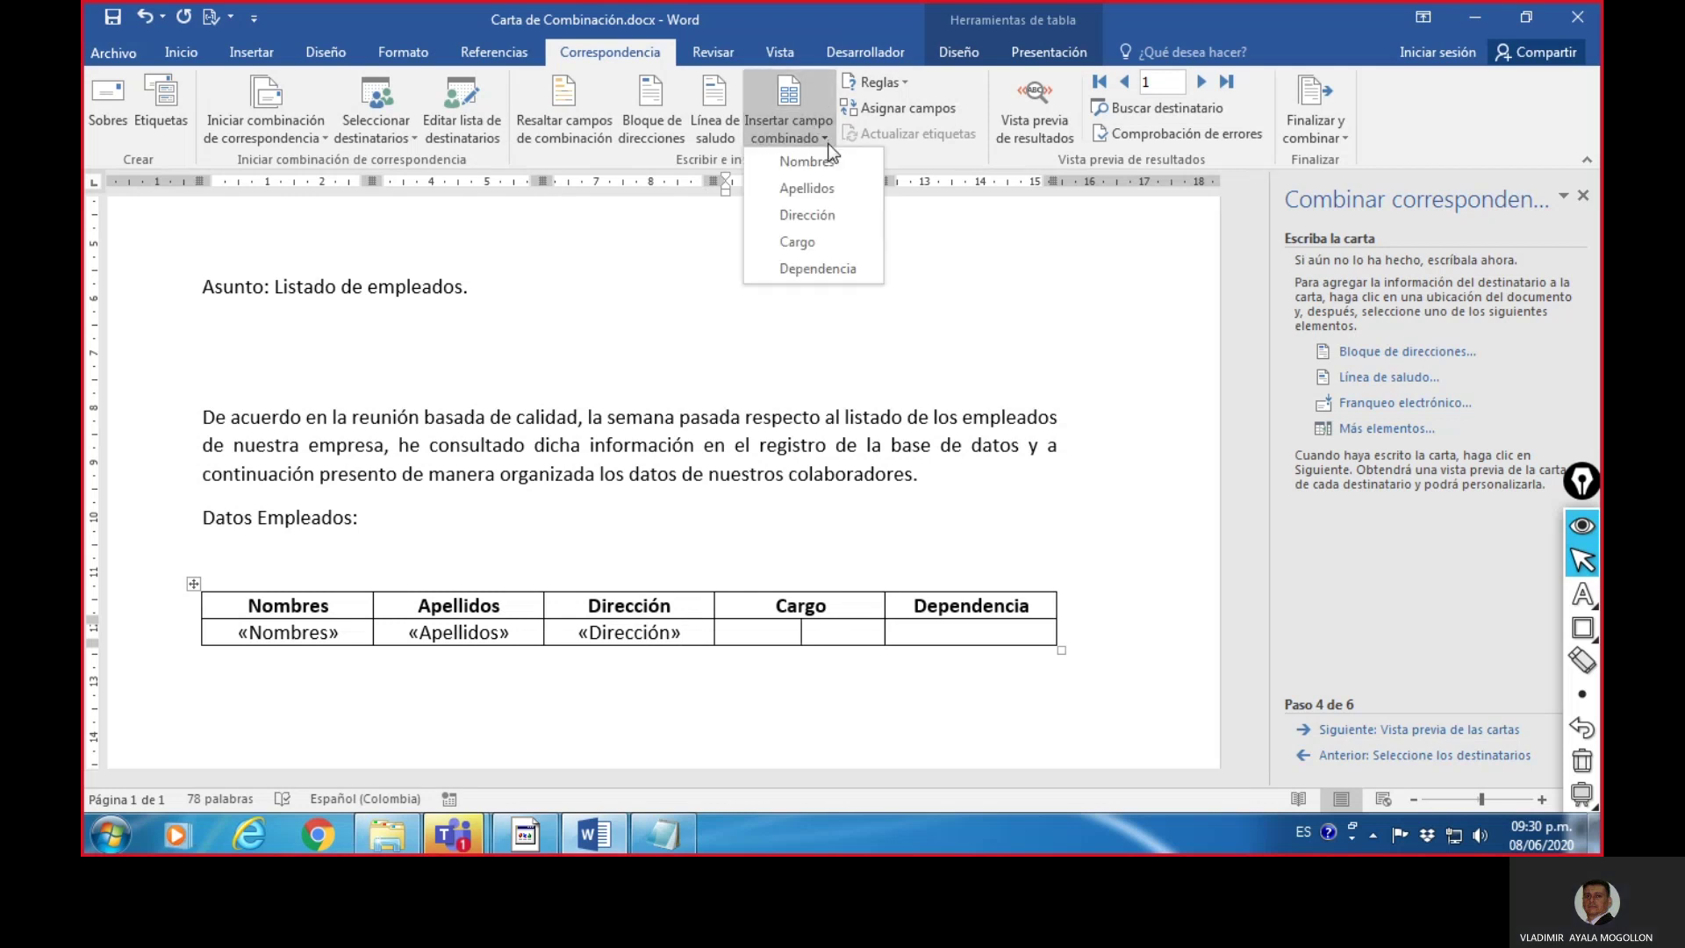
{"action": "left_click", "coordinate": [820, 240]}
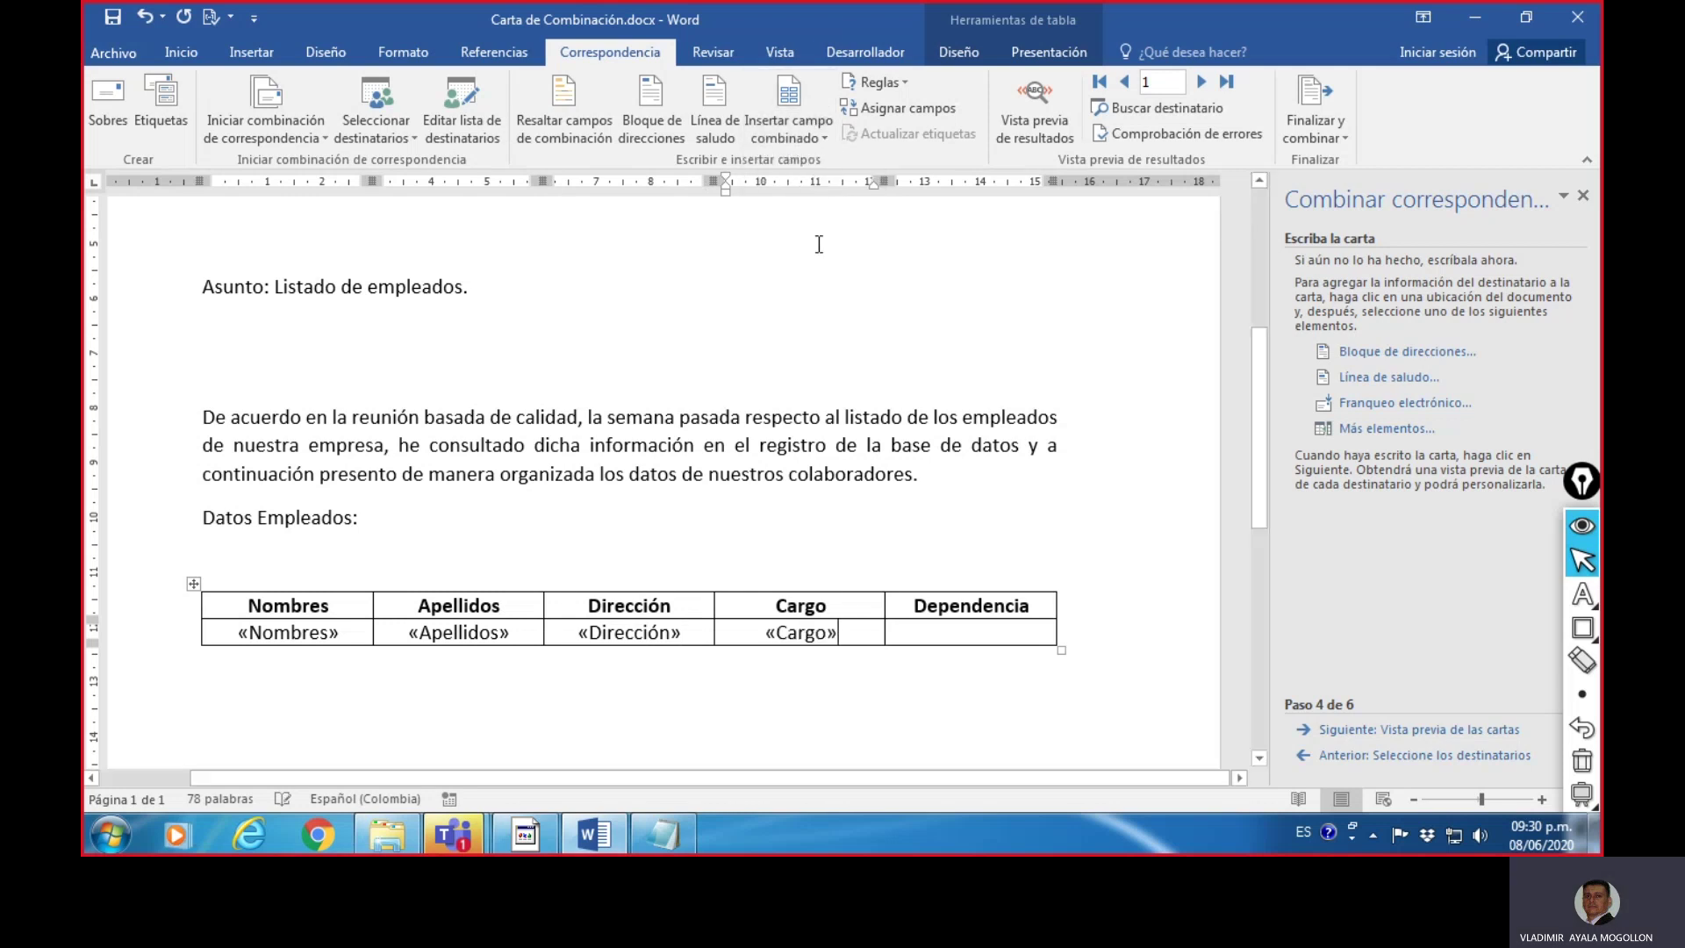
{"action": "left_click", "coordinate": [969, 632]}
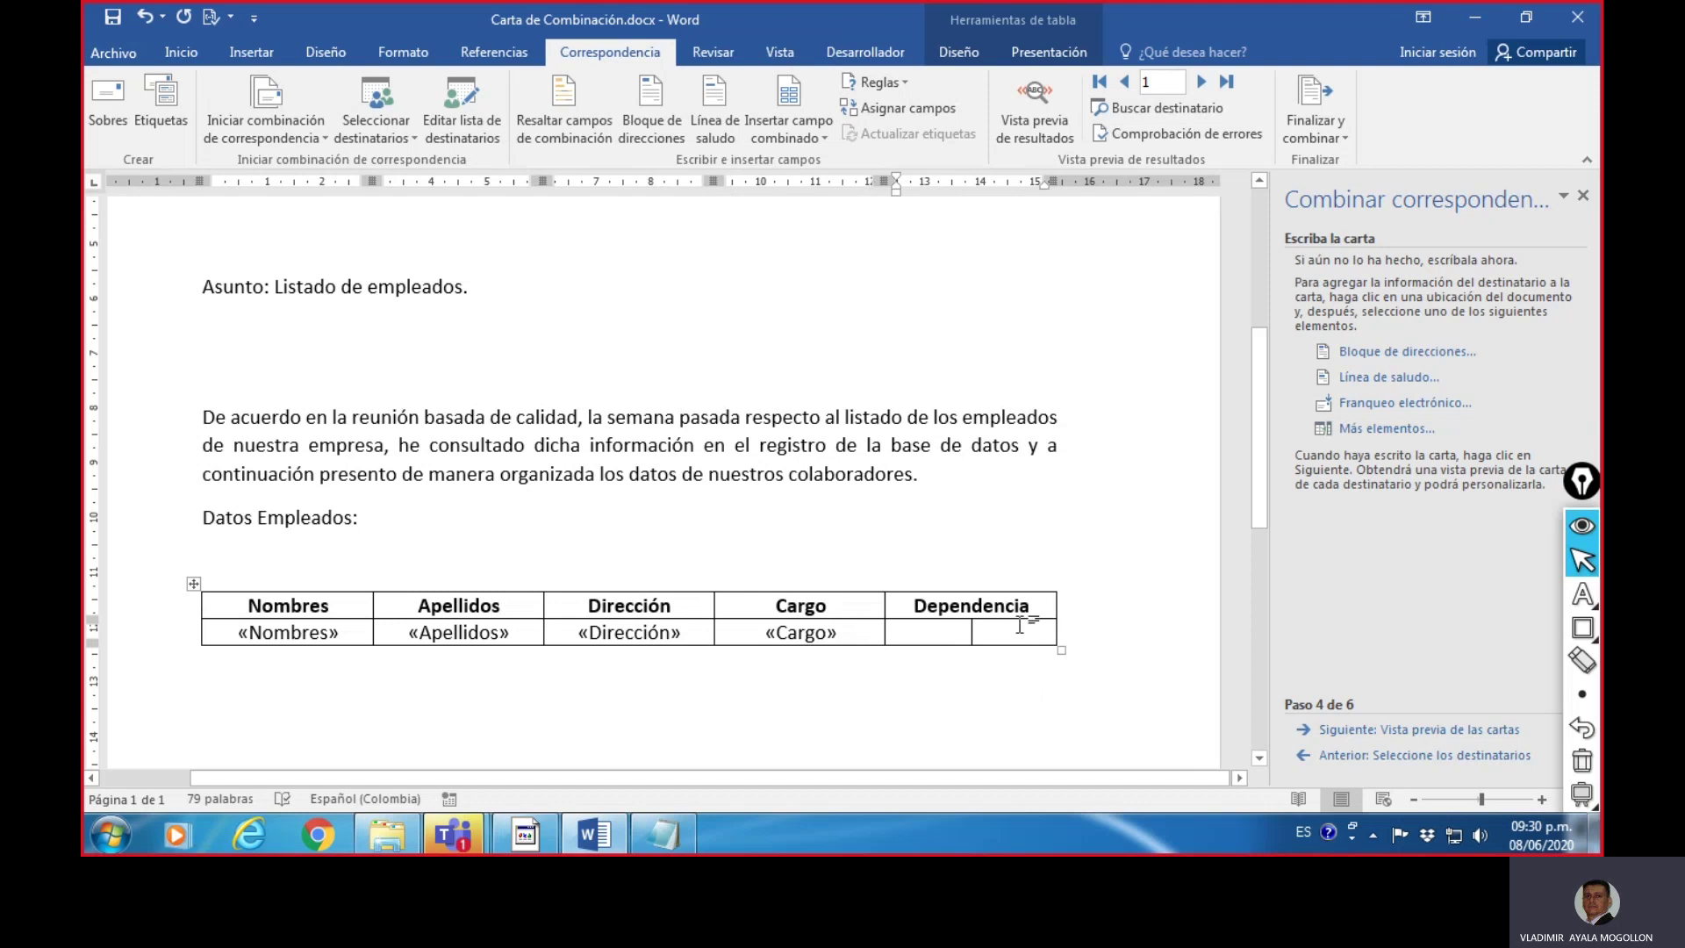
{"action": "left_click", "coordinate": [824, 137]}
{"action": "left_click", "coordinate": [817, 269]}
{"action": "left_click", "coordinate": [678, 553]}
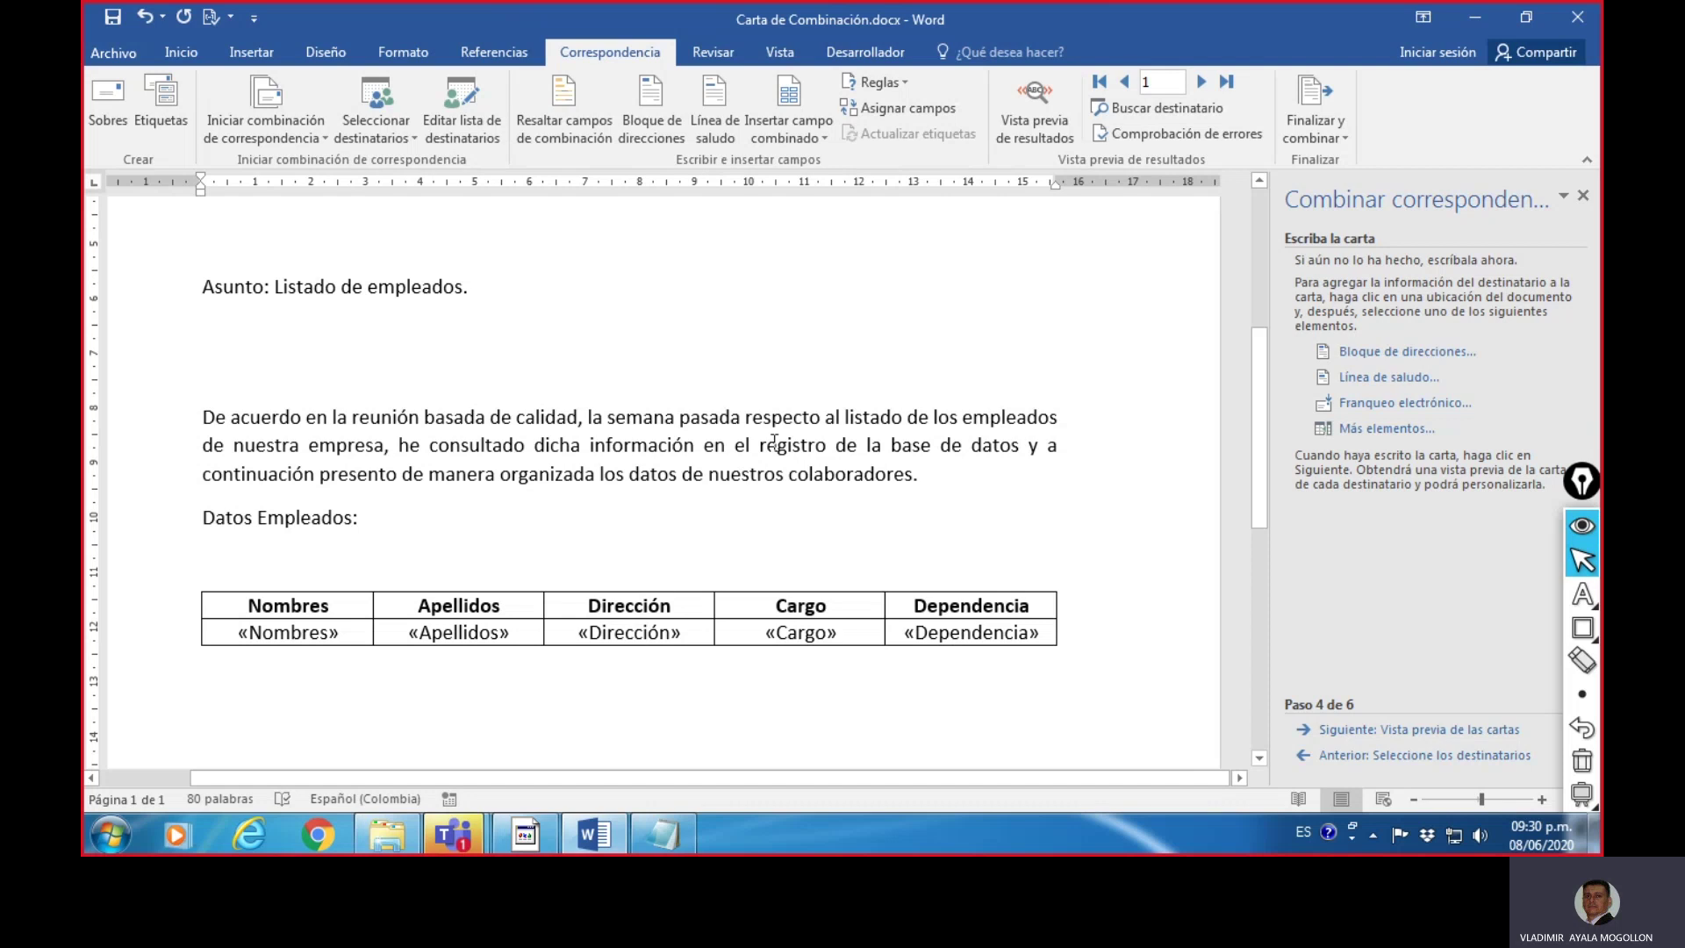
- Select the employee table's rows and set their font size to 10
{"action": "left_click", "coordinate": [299, 639]}
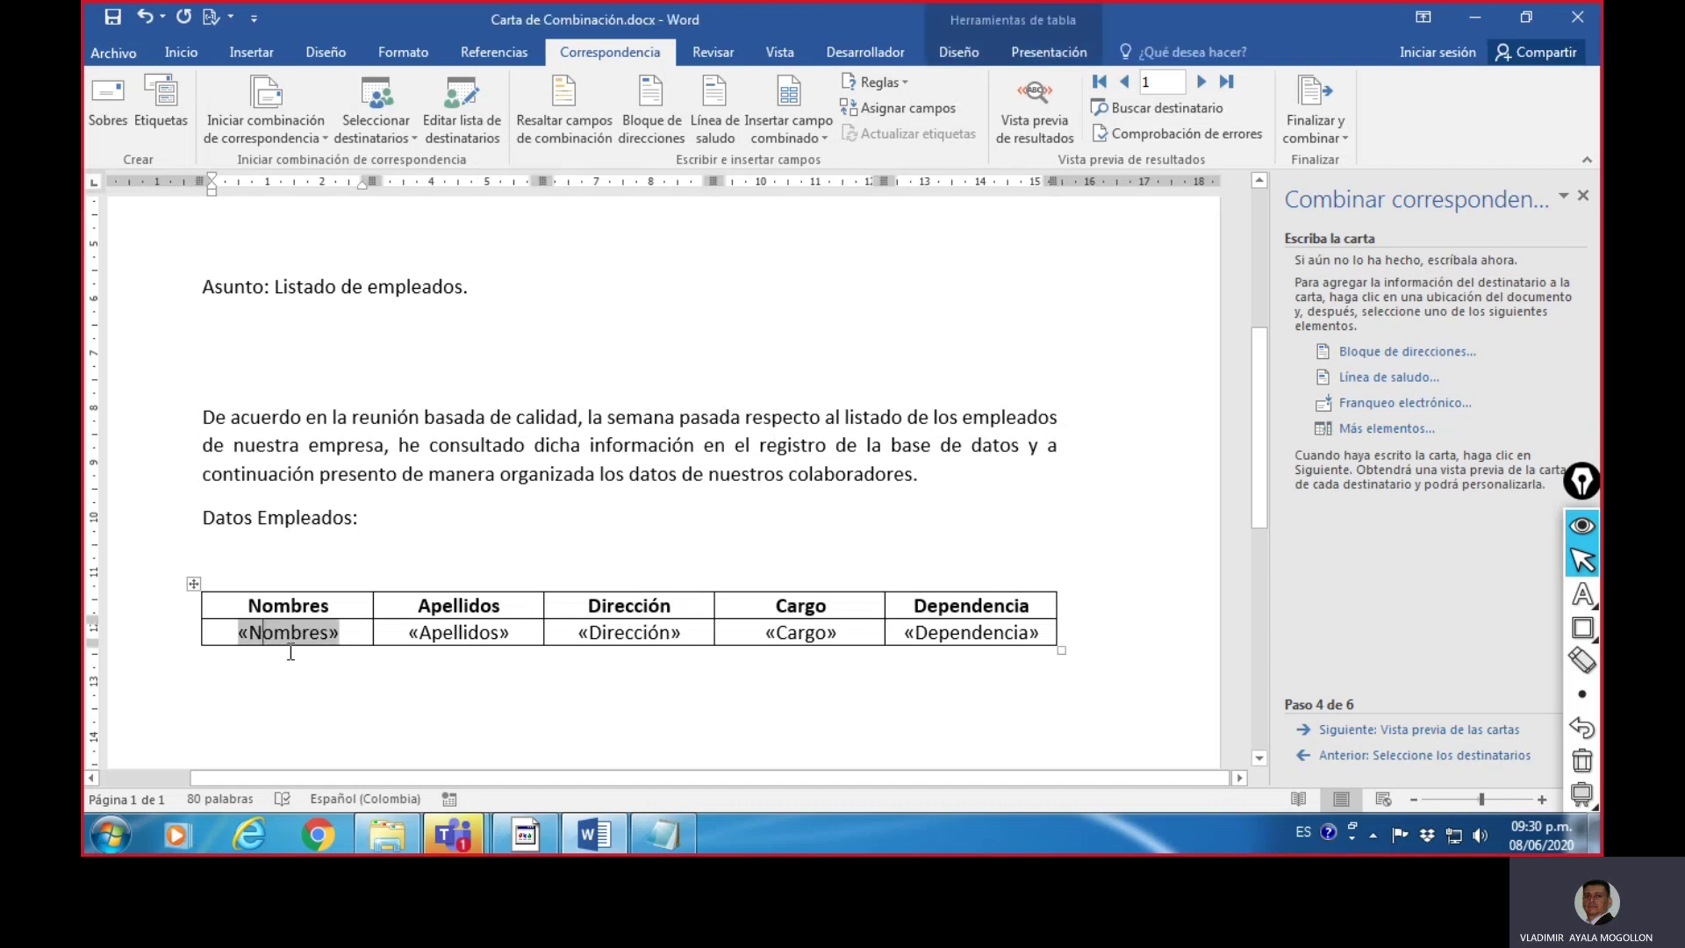
{"action": "left_click", "coordinate": [497, 676]}
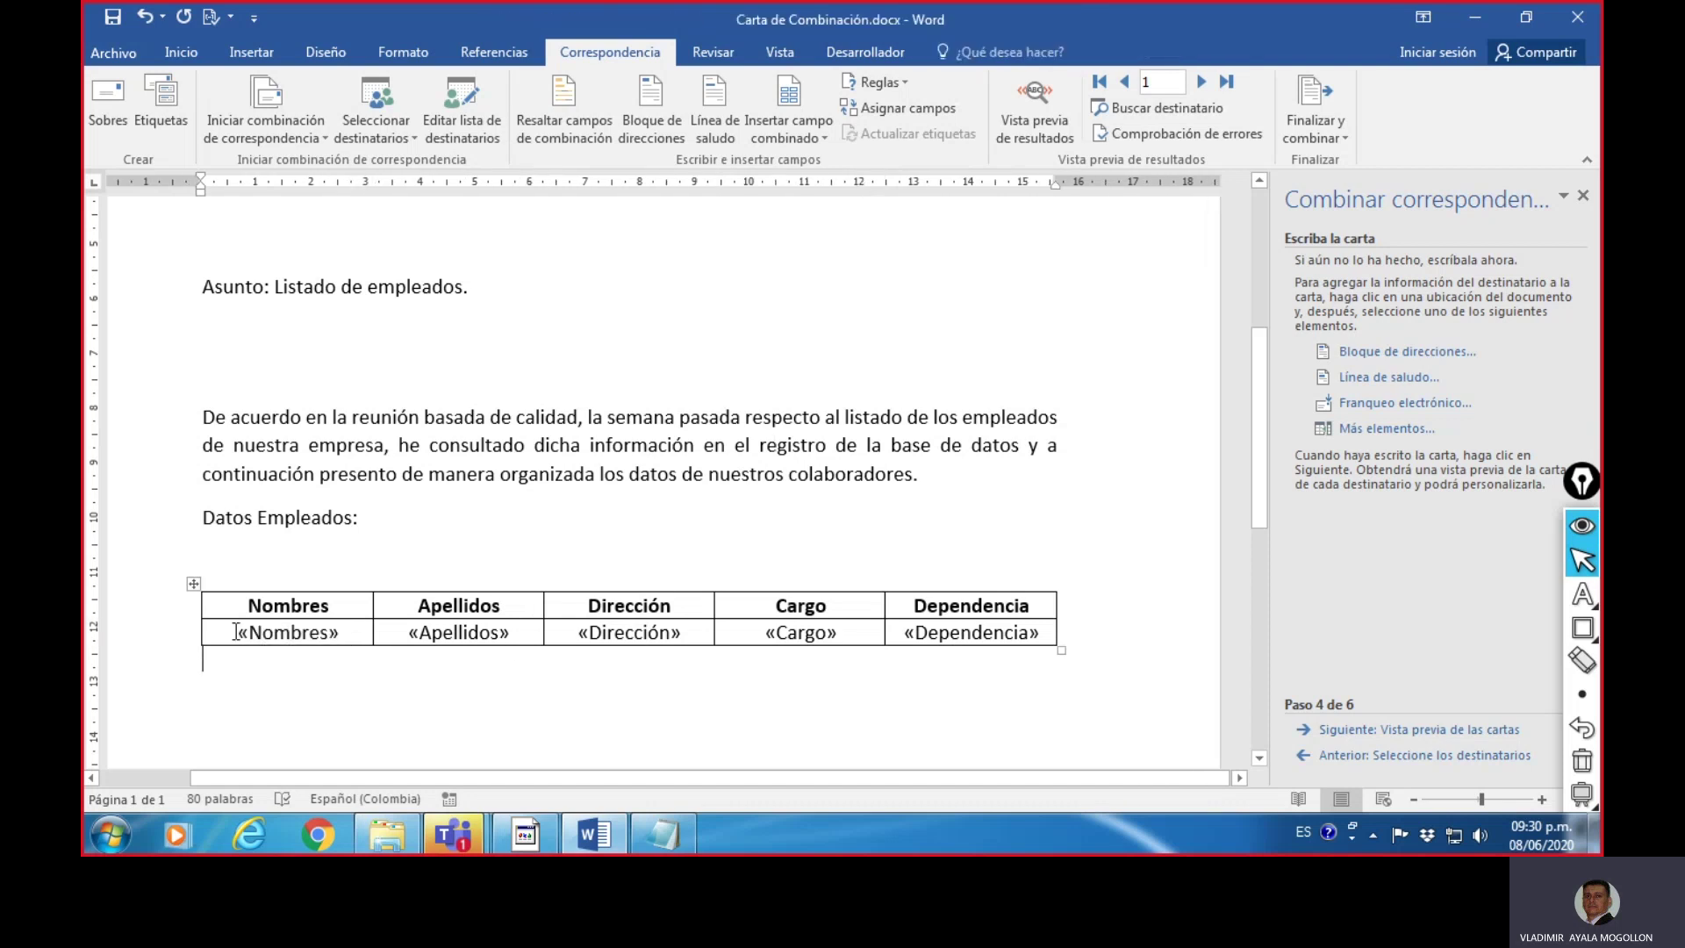
{"action": "left_click", "coordinate": [291, 630]}
{"action": "left_click_drag", "start_coordinate": [290, 630], "coordinate": [970, 638]}
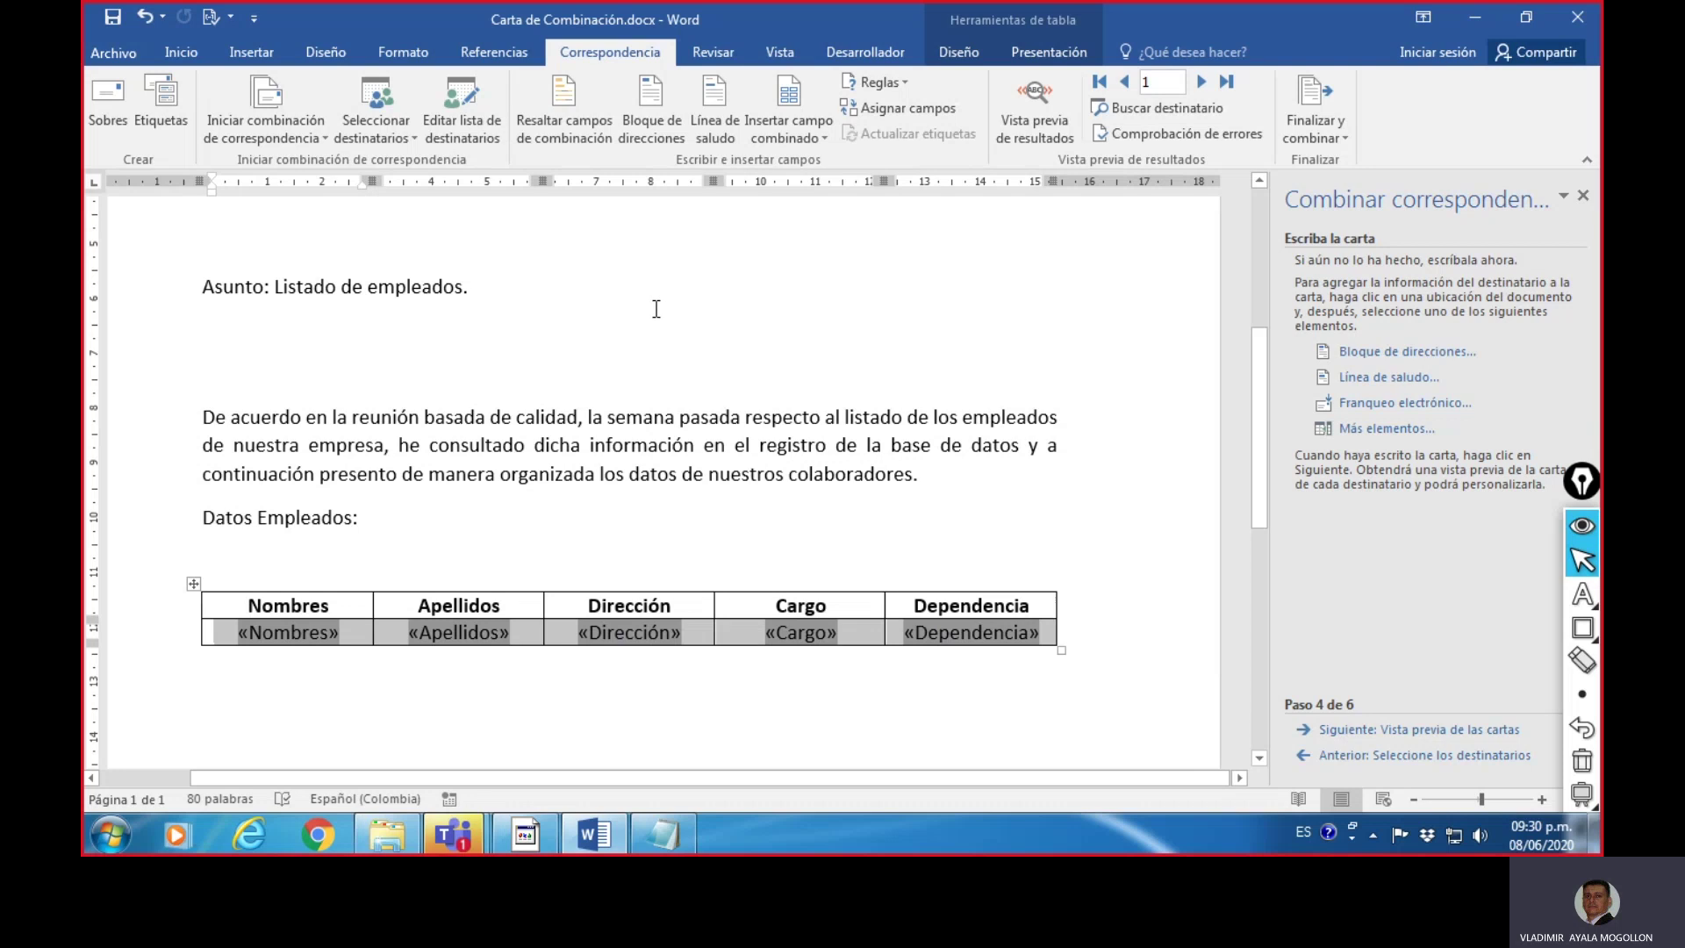
{"action": "left_click", "coordinate": [178, 55]}
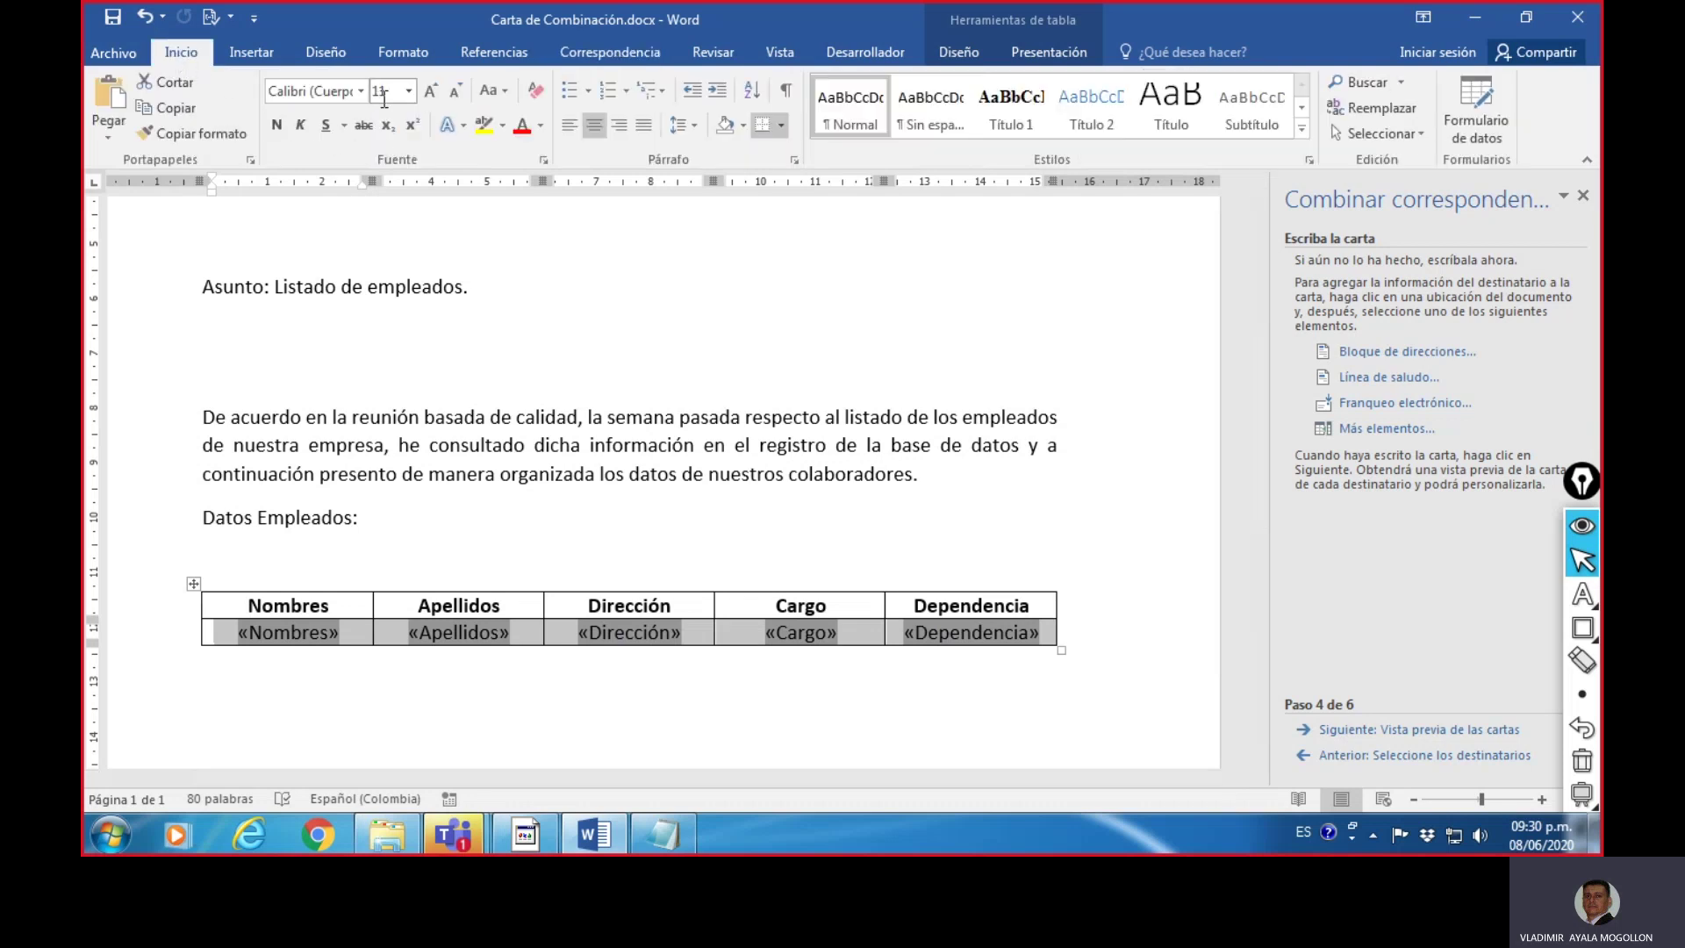
{"action": "left_click", "coordinate": [410, 91]}
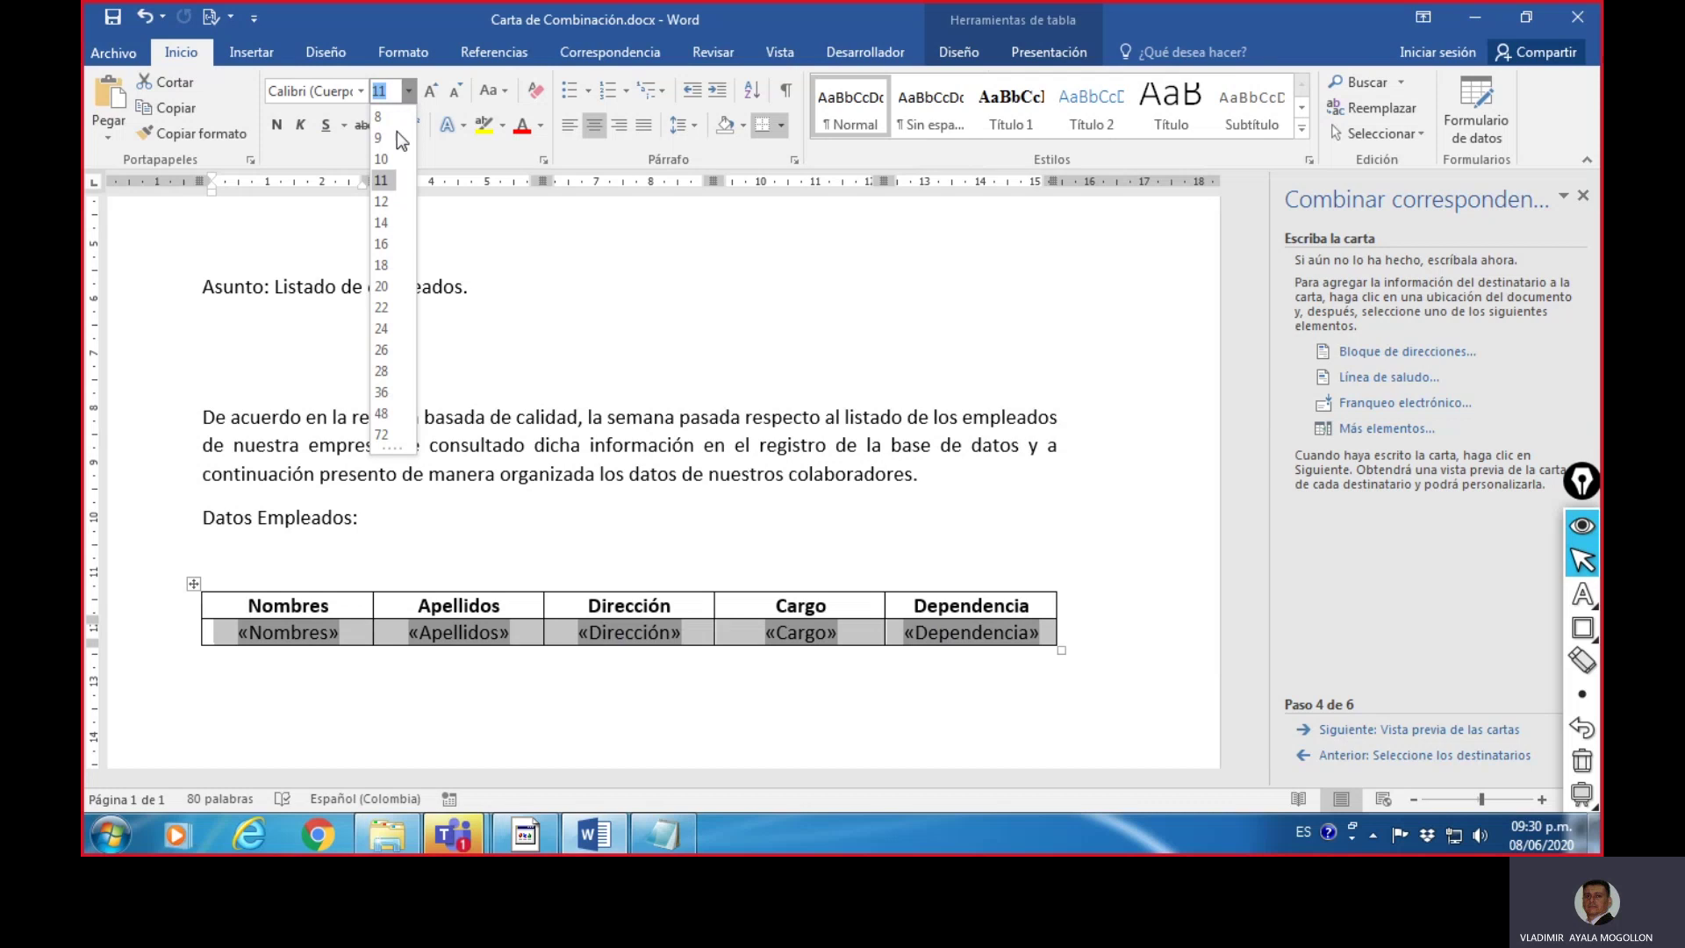
{"action": "left_click", "coordinate": [382, 159]}
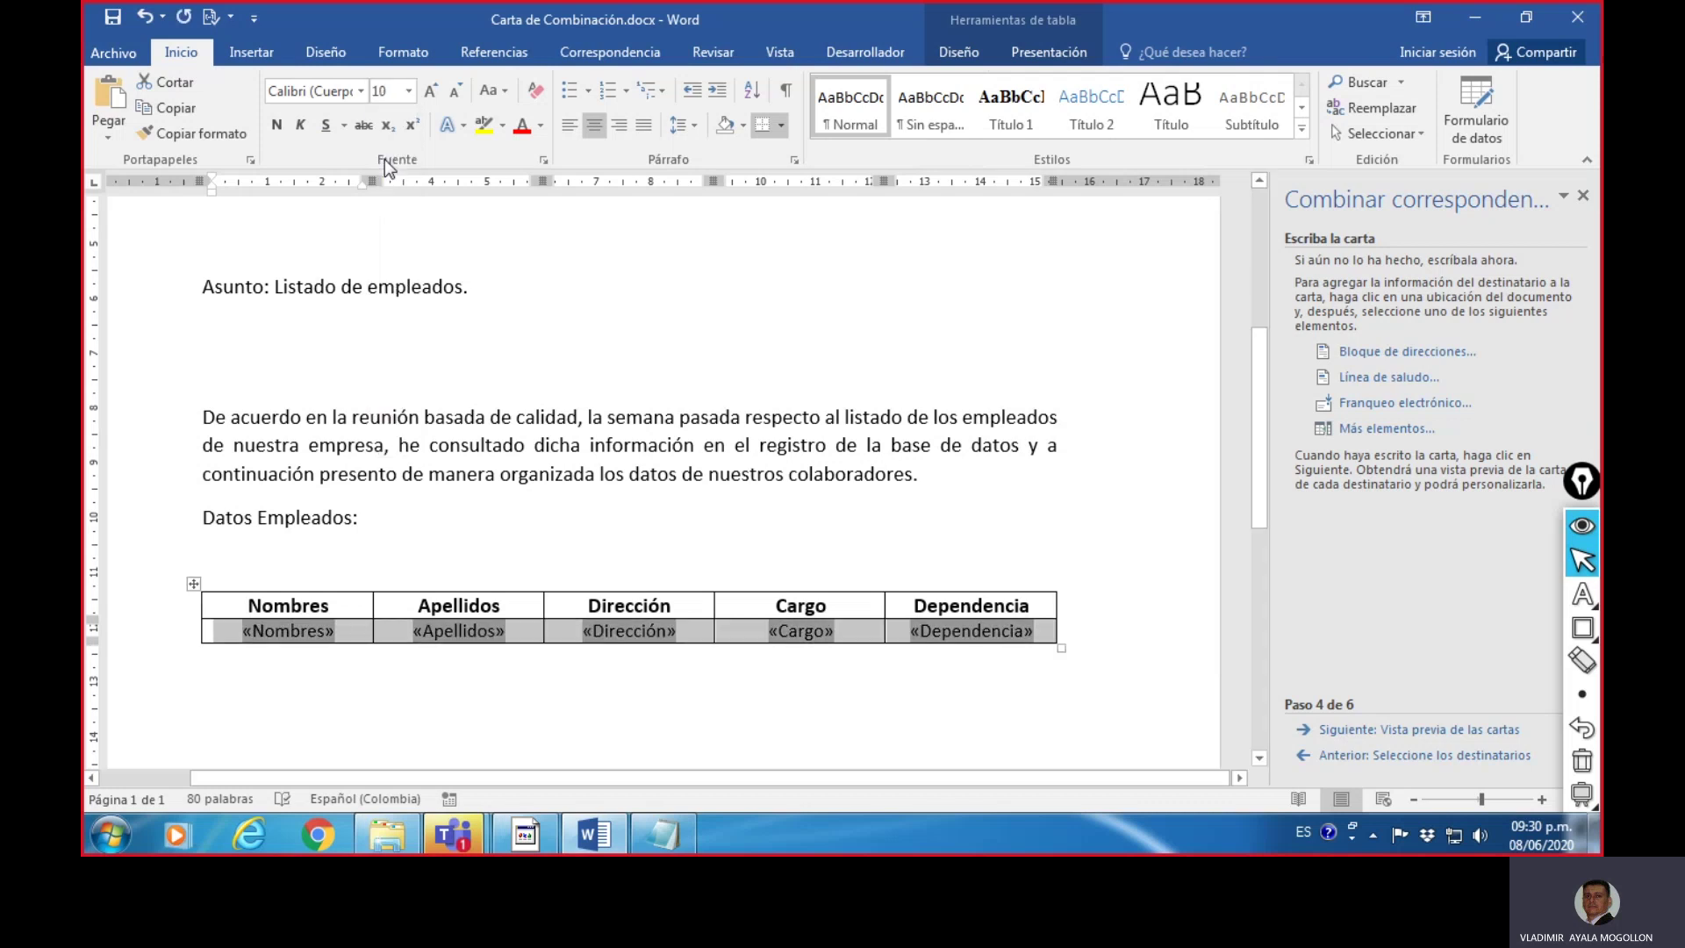
- Make the merge-field row bold and dark blue, then deselect it
{"action": "left_click", "coordinate": [278, 125]}
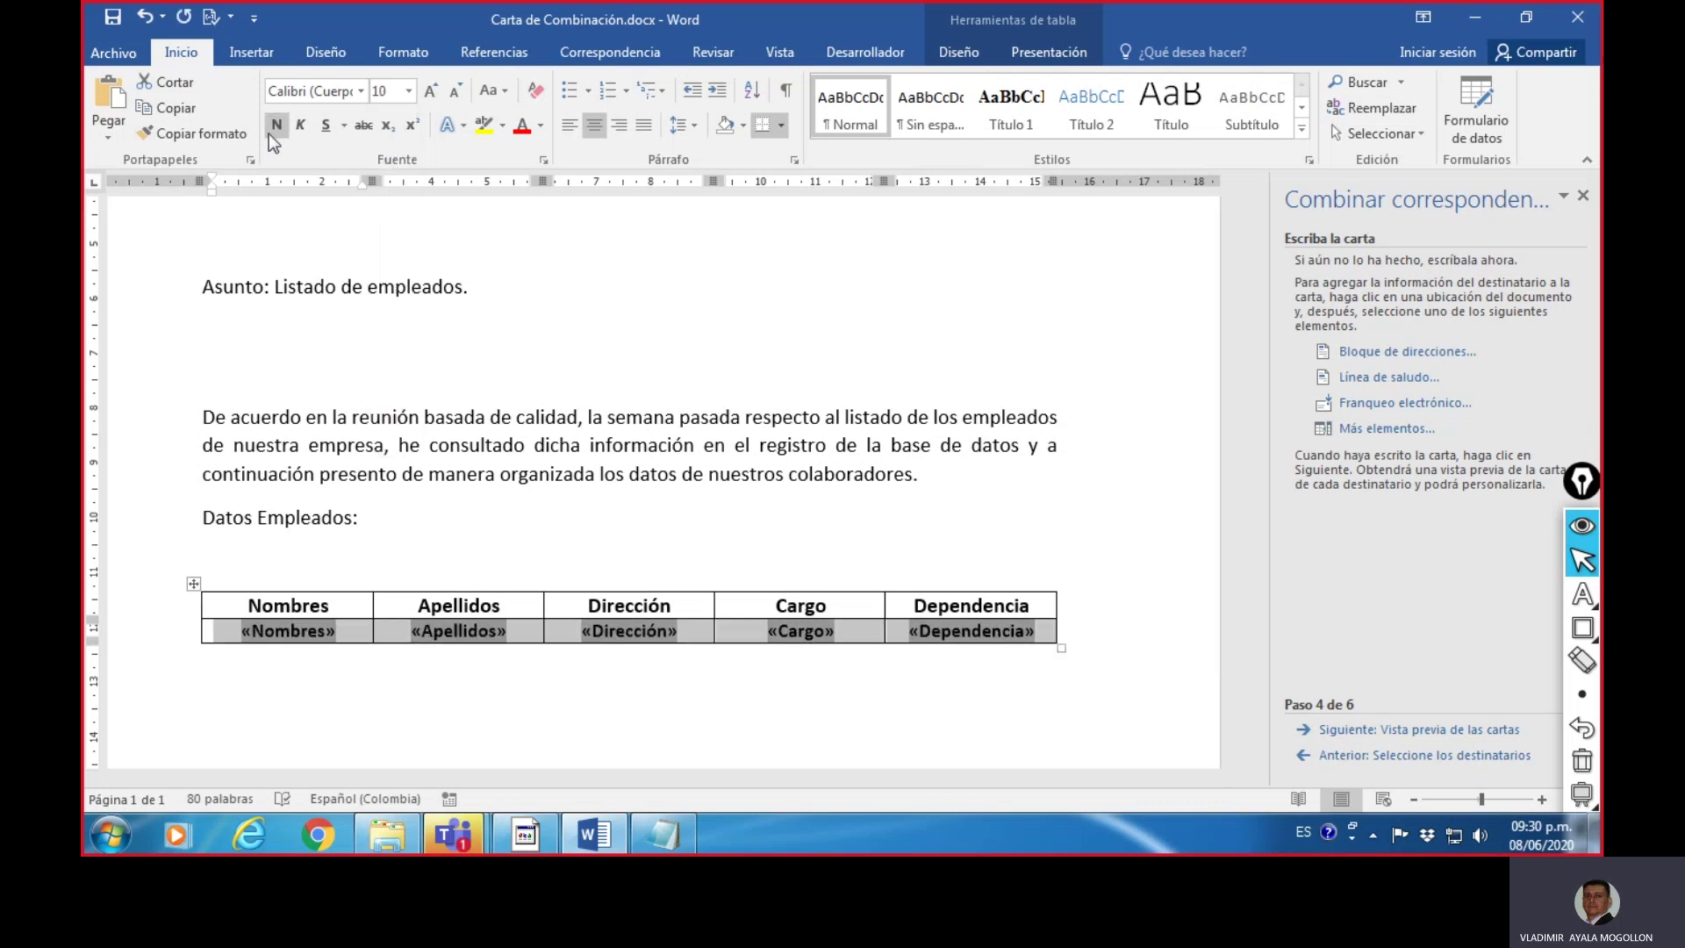
{"action": "left_click", "coordinate": [541, 126]}
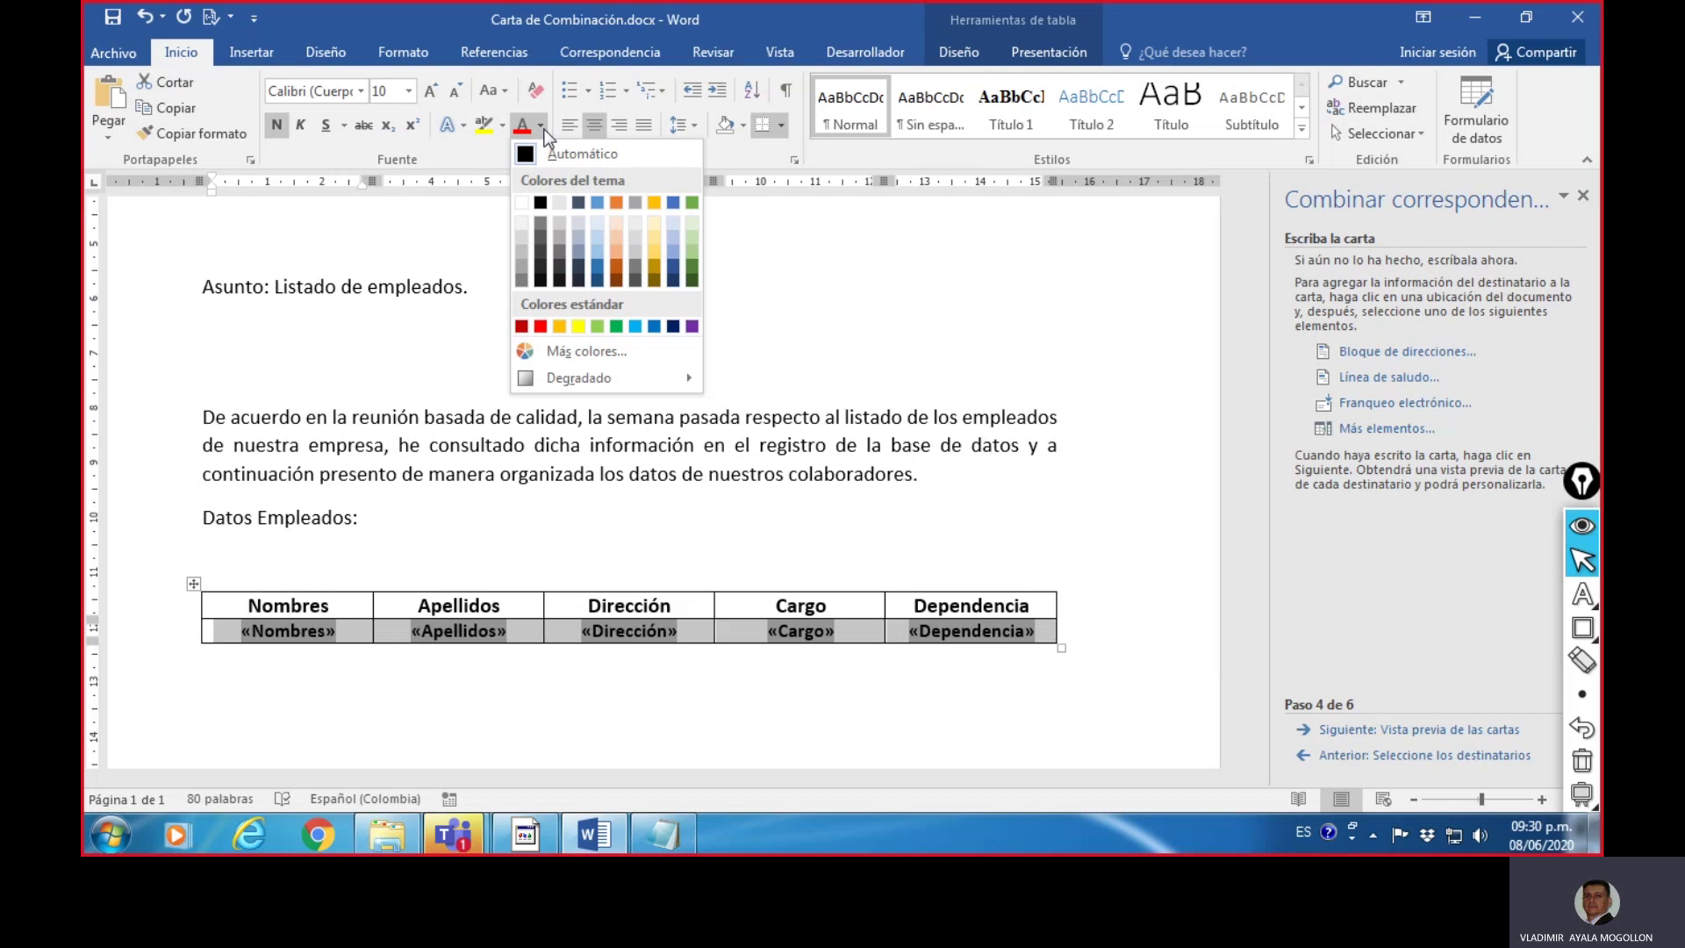
{"action": "left_click", "coordinate": [672, 326]}
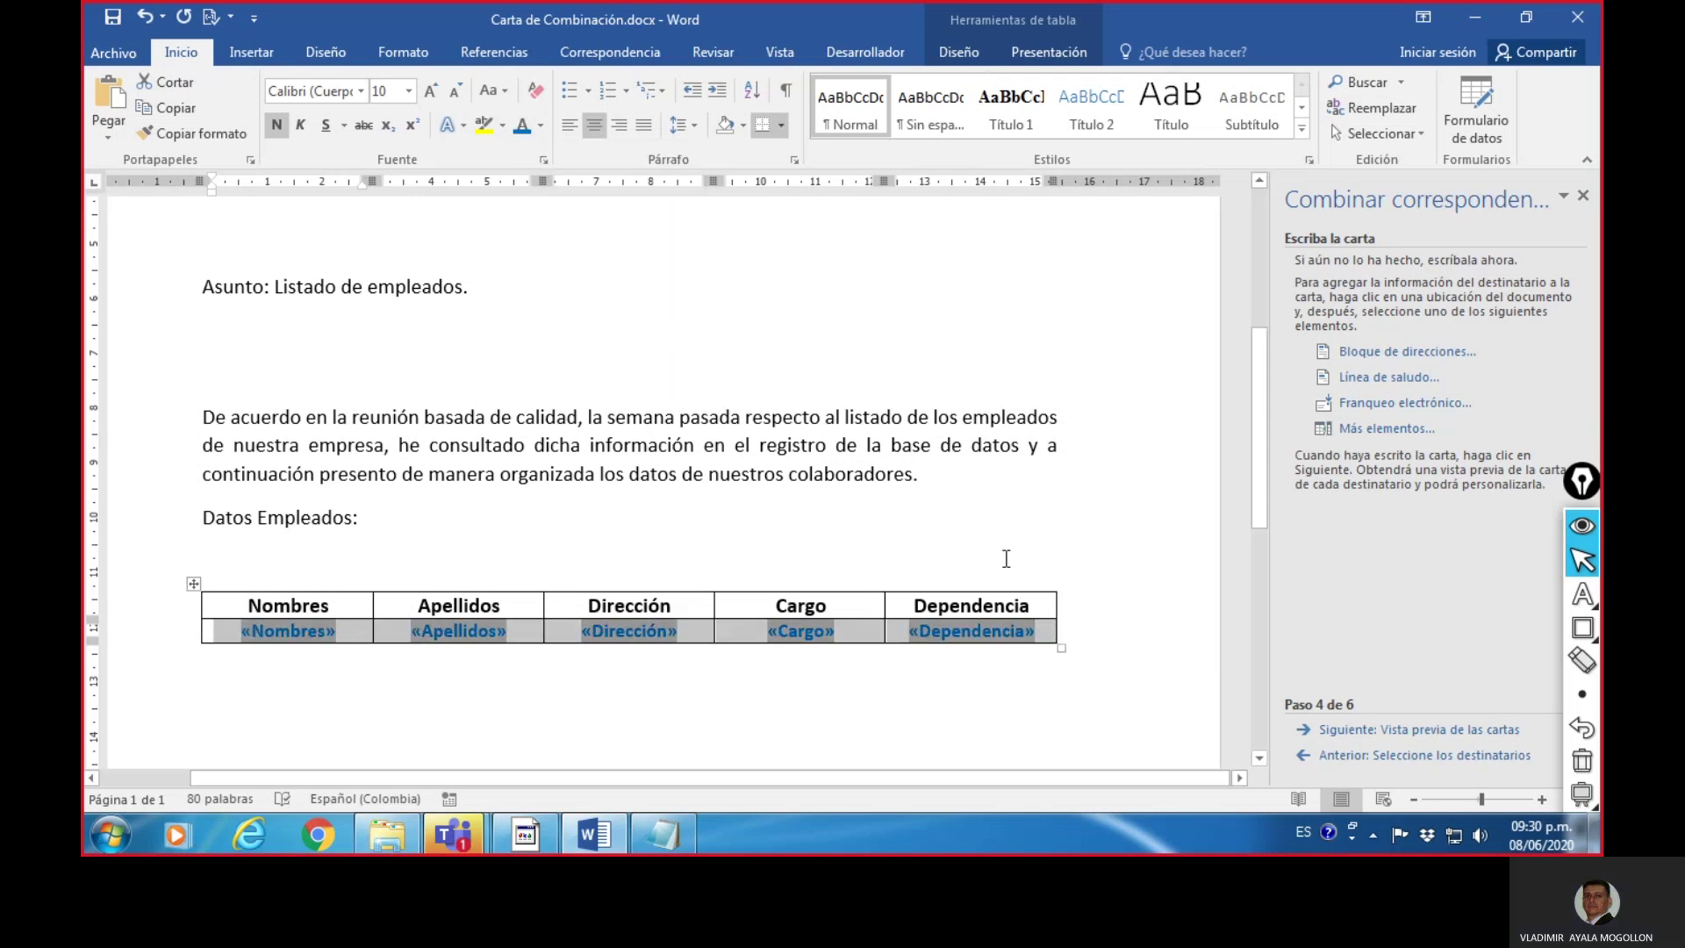
{"action": "left_click", "coordinate": [1061, 561]}
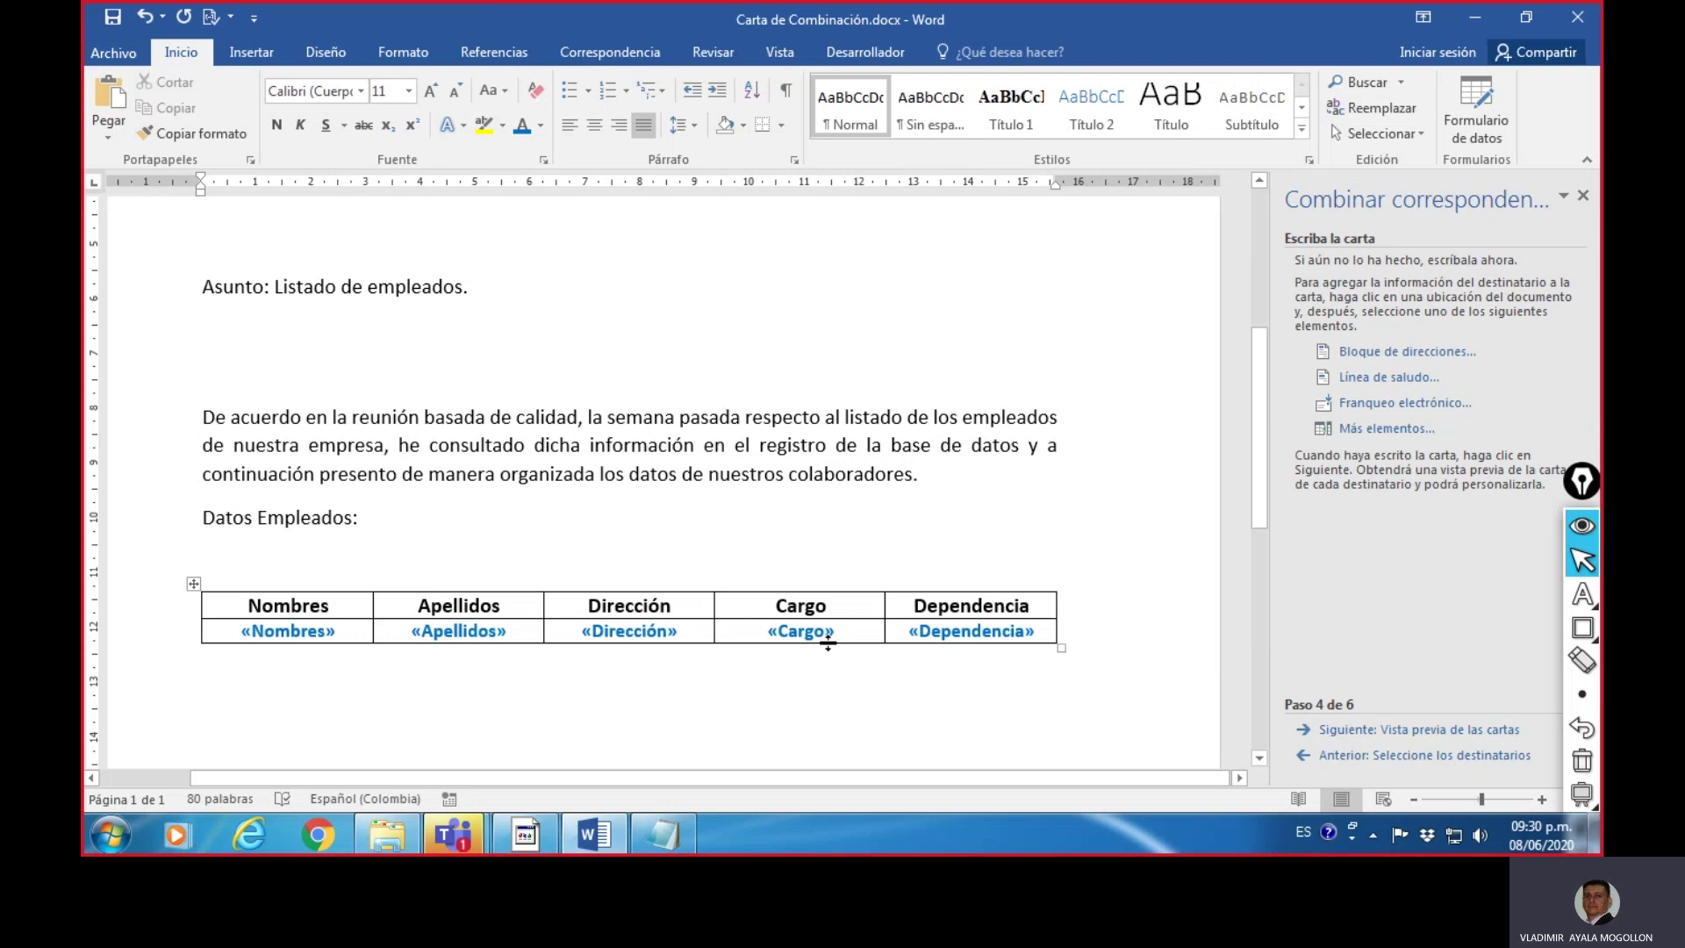
{"action": "left_click", "coordinate": [1572, 576]}
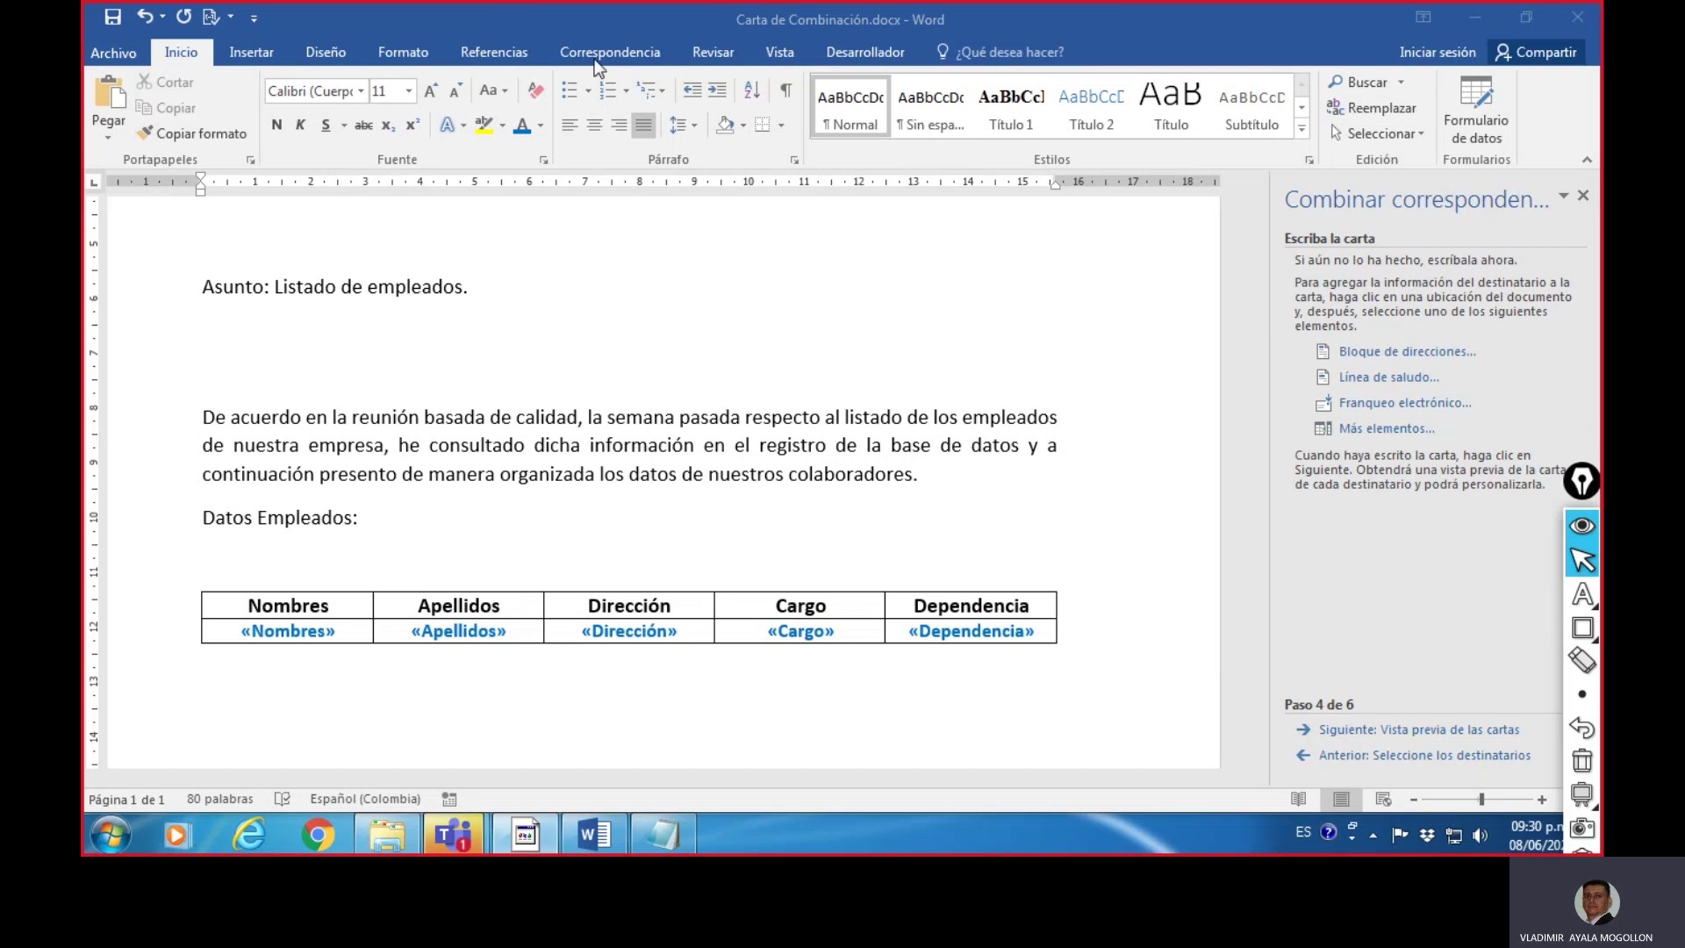
{"action": "left_click", "coordinate": [630, 46]}
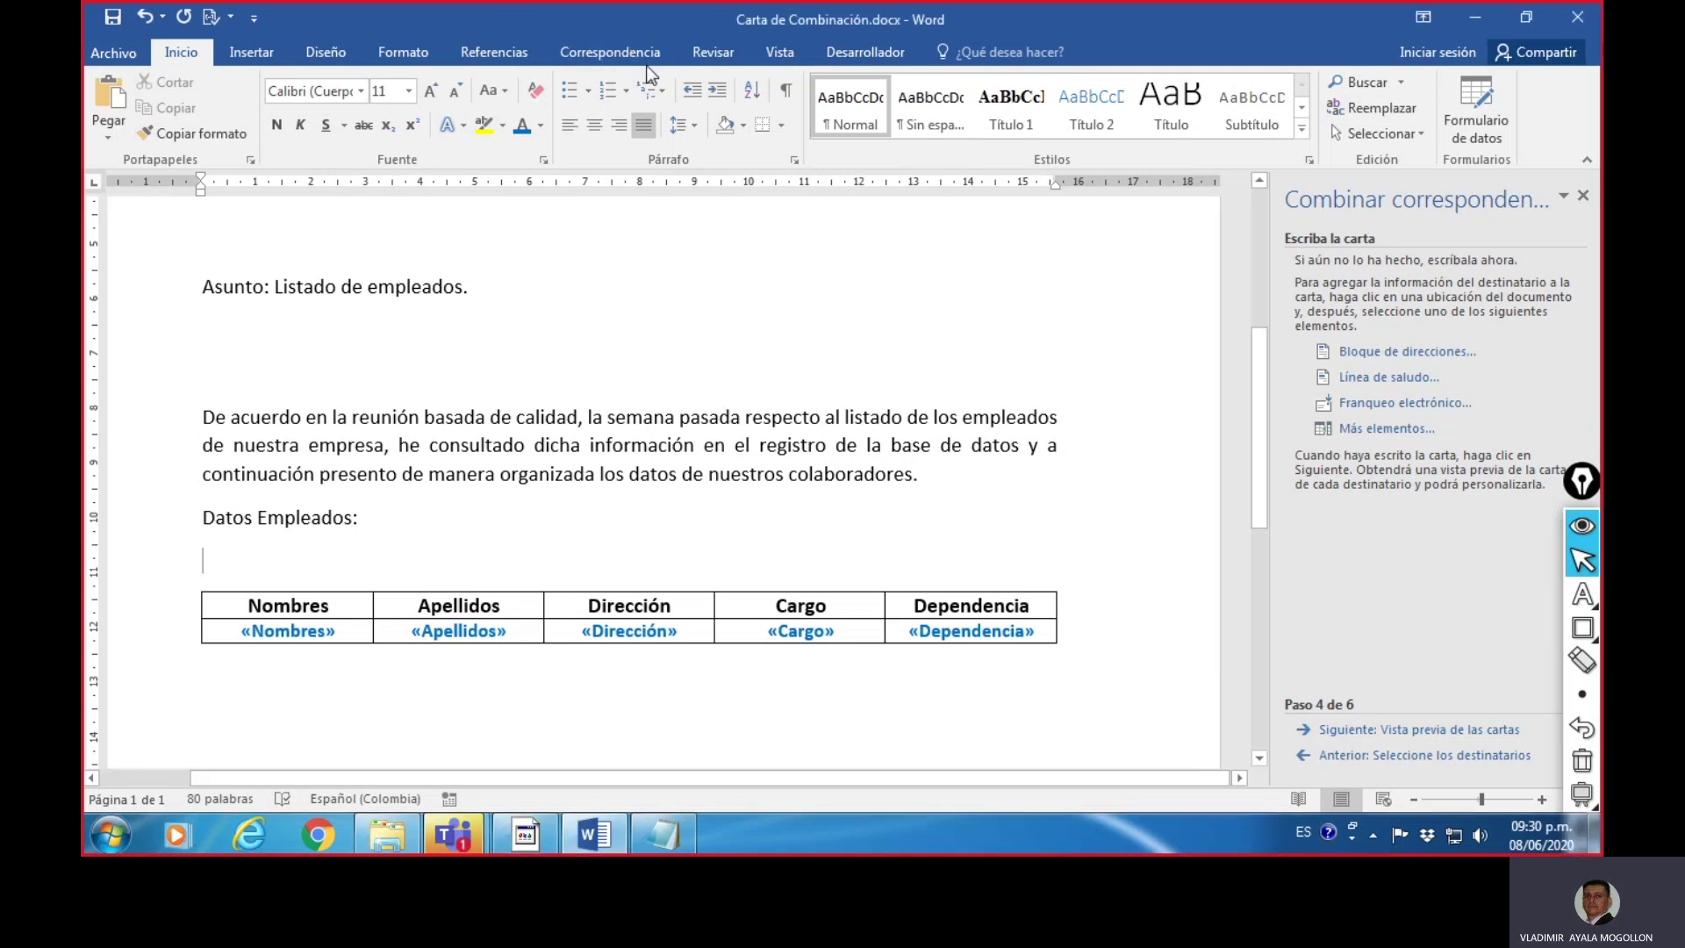
- Show the Correspondencia ribbon and highlight its Vista previa de resultados command
{"action": "left_click", "coordinate": [614, 54]}
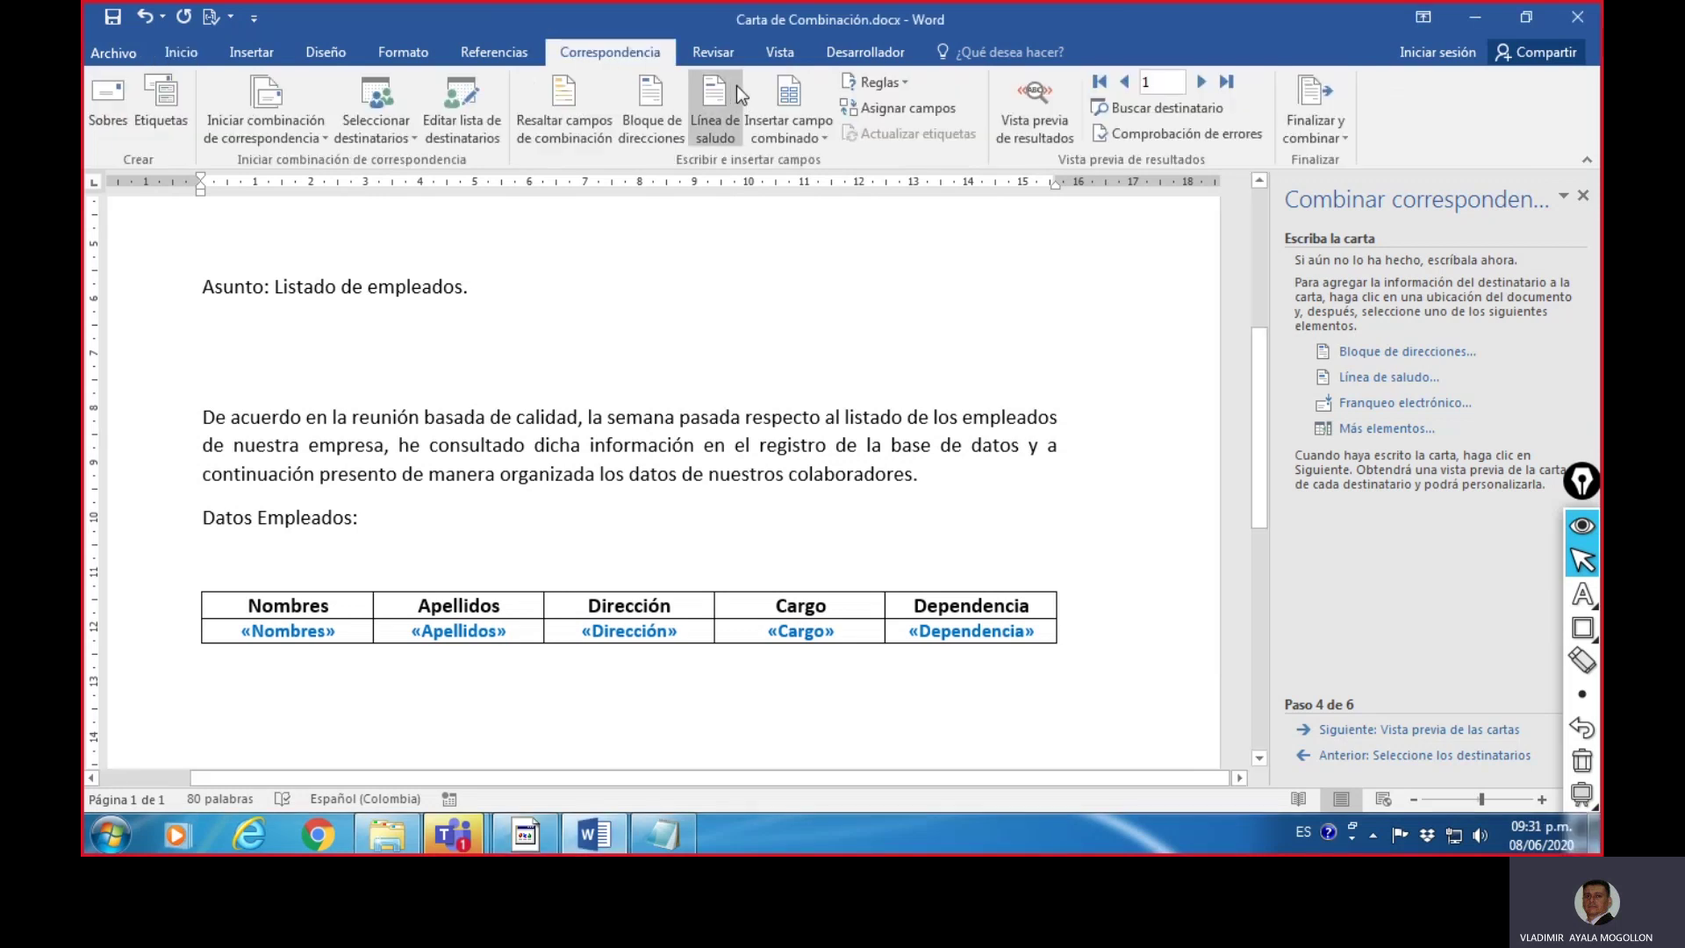
{"action": "left_click", "coordinate": [1580, 628]}
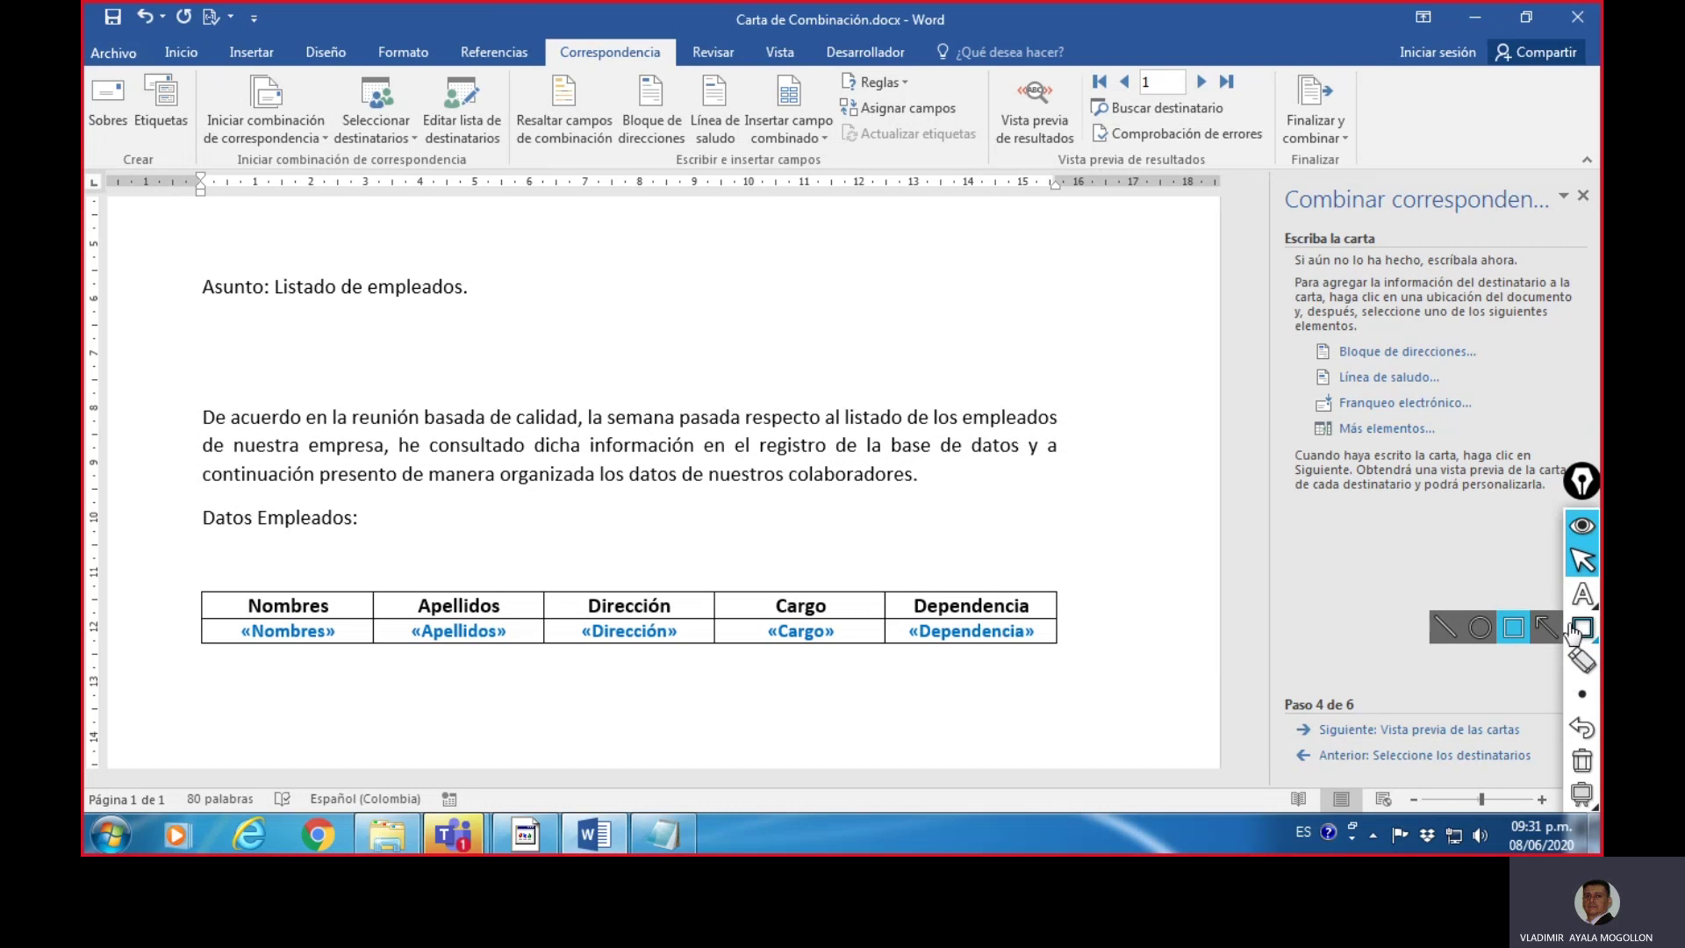
{"action": "left_click", "coordinate": [1513, 626]}
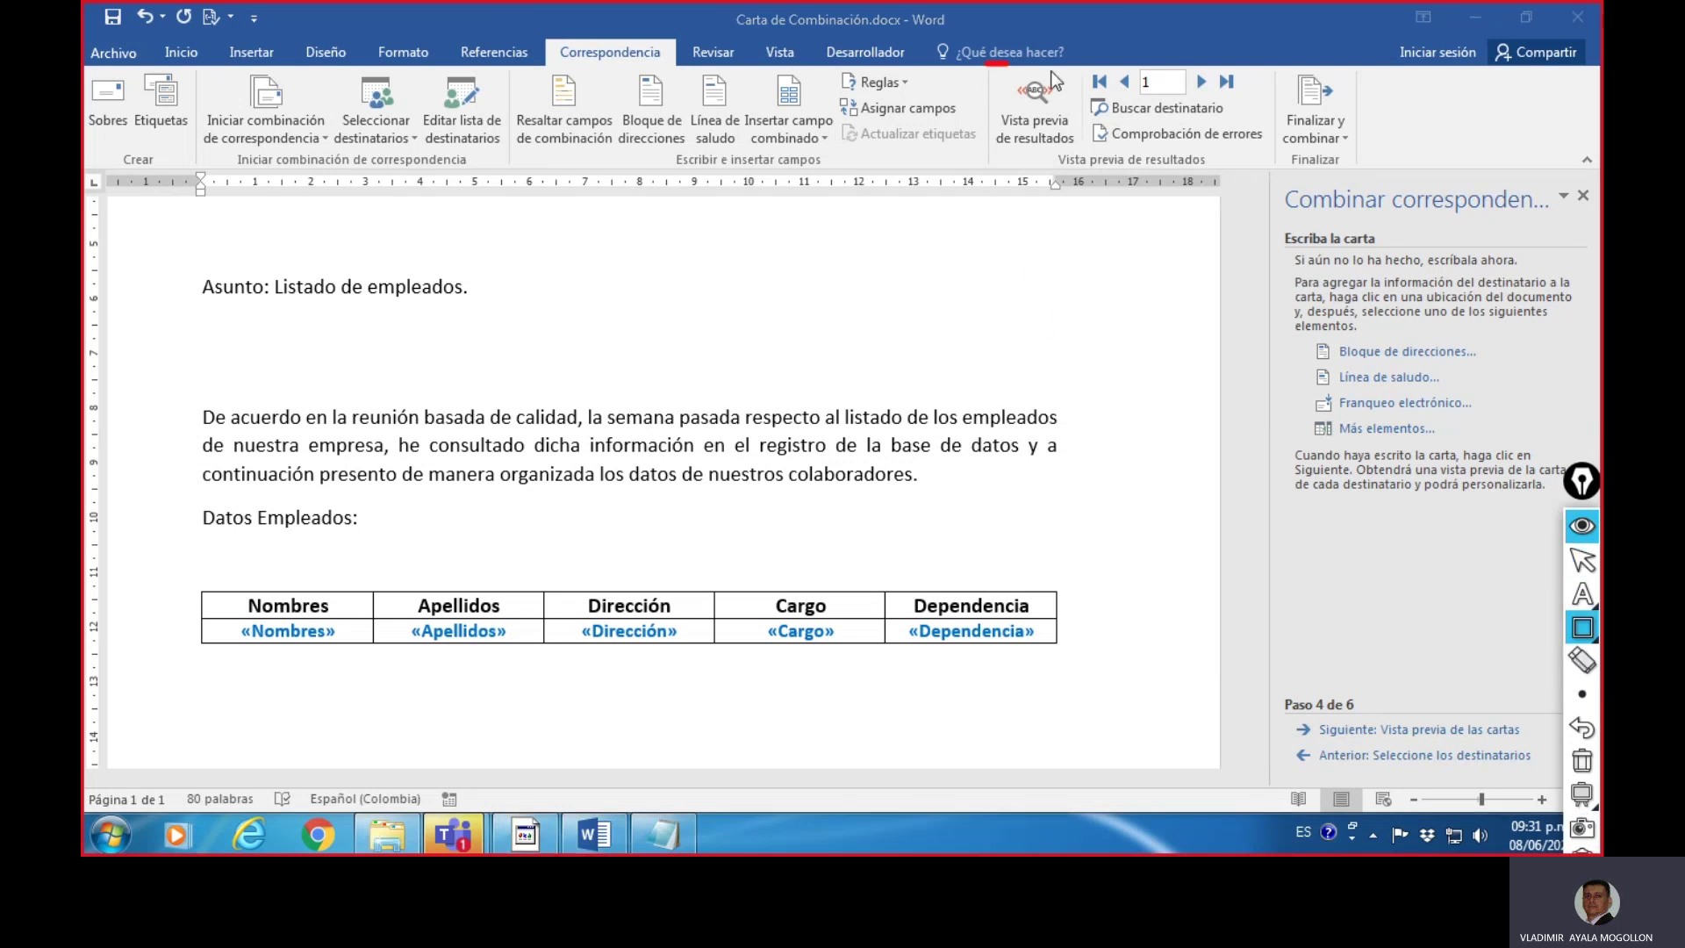
{"action": "left_click_drag", "start_coordinate": [985, 64], "coordinate": [1089, 163]}
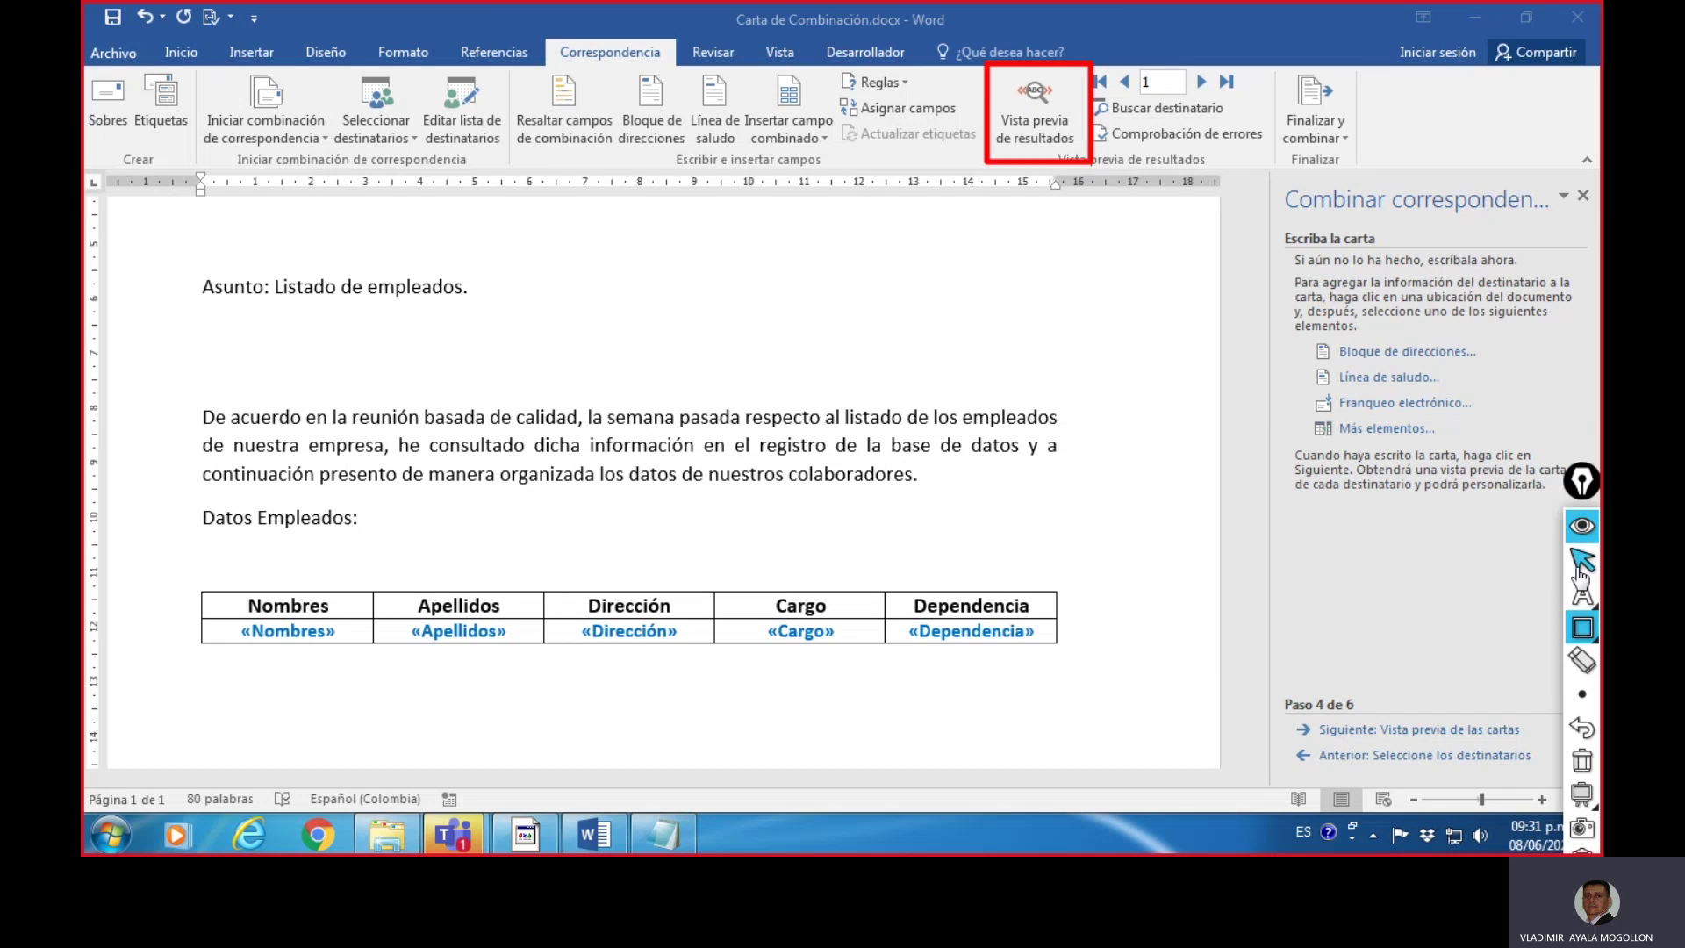
{"action": "mouse_move", "coordinate": [1571, 599]}
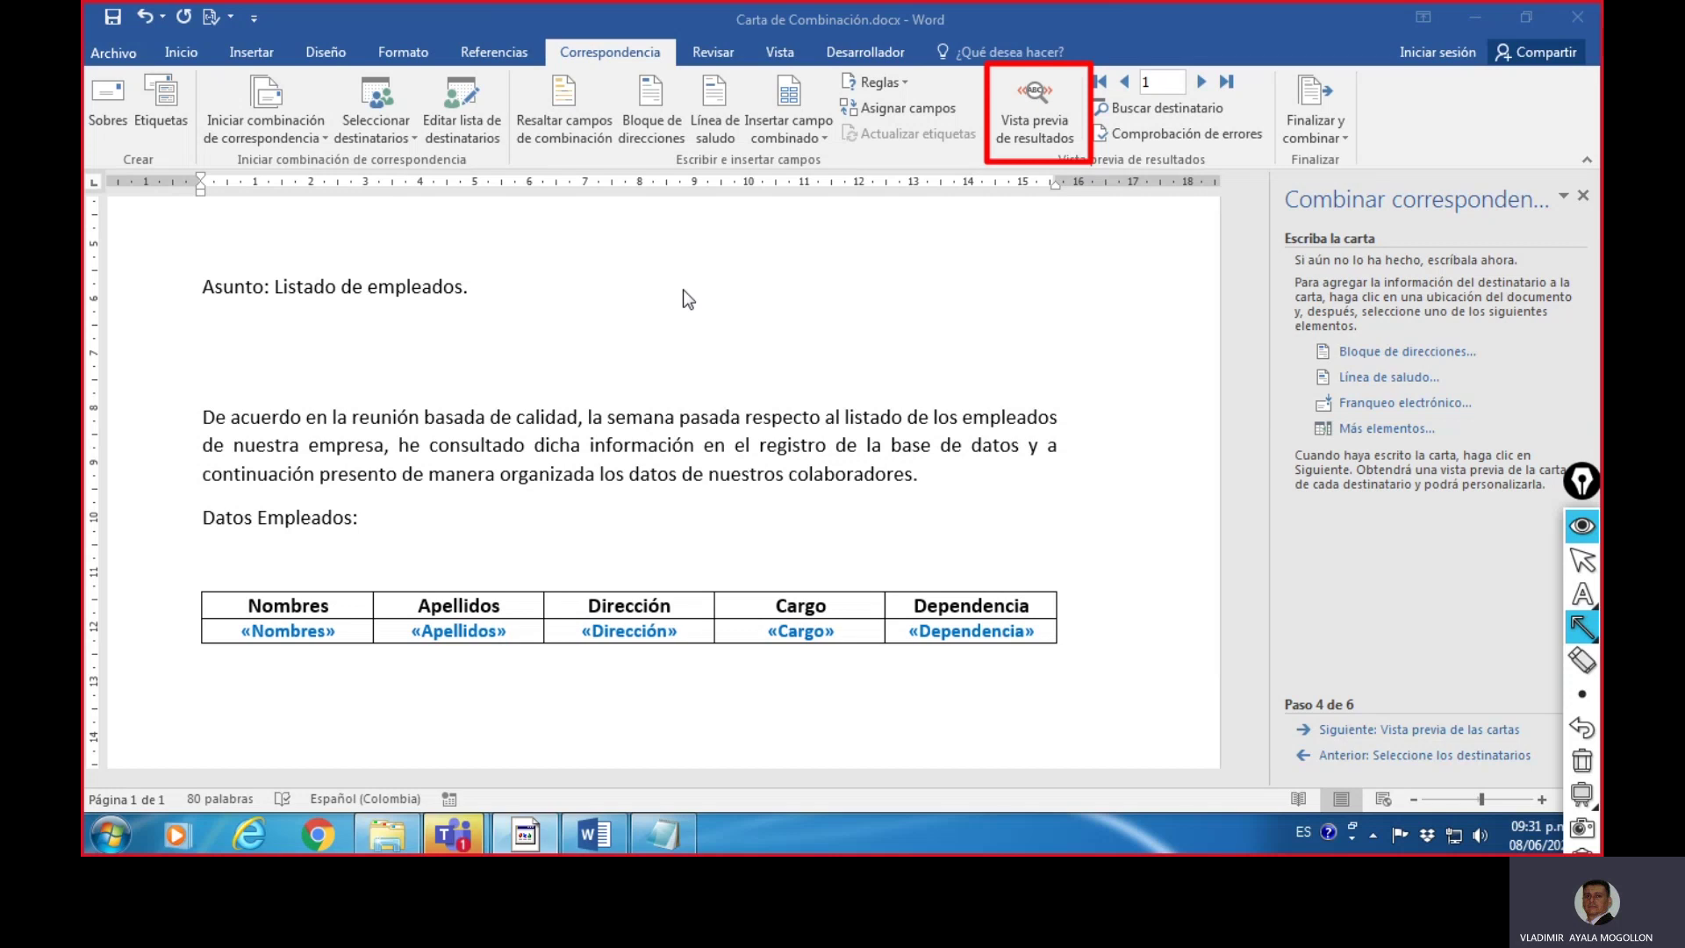
{"action": "left_click_drag", "start_coordinate": [683, 290], "coordinate": [976, 200]}
{"action": "key", "text": "ctrl+shift+l"}
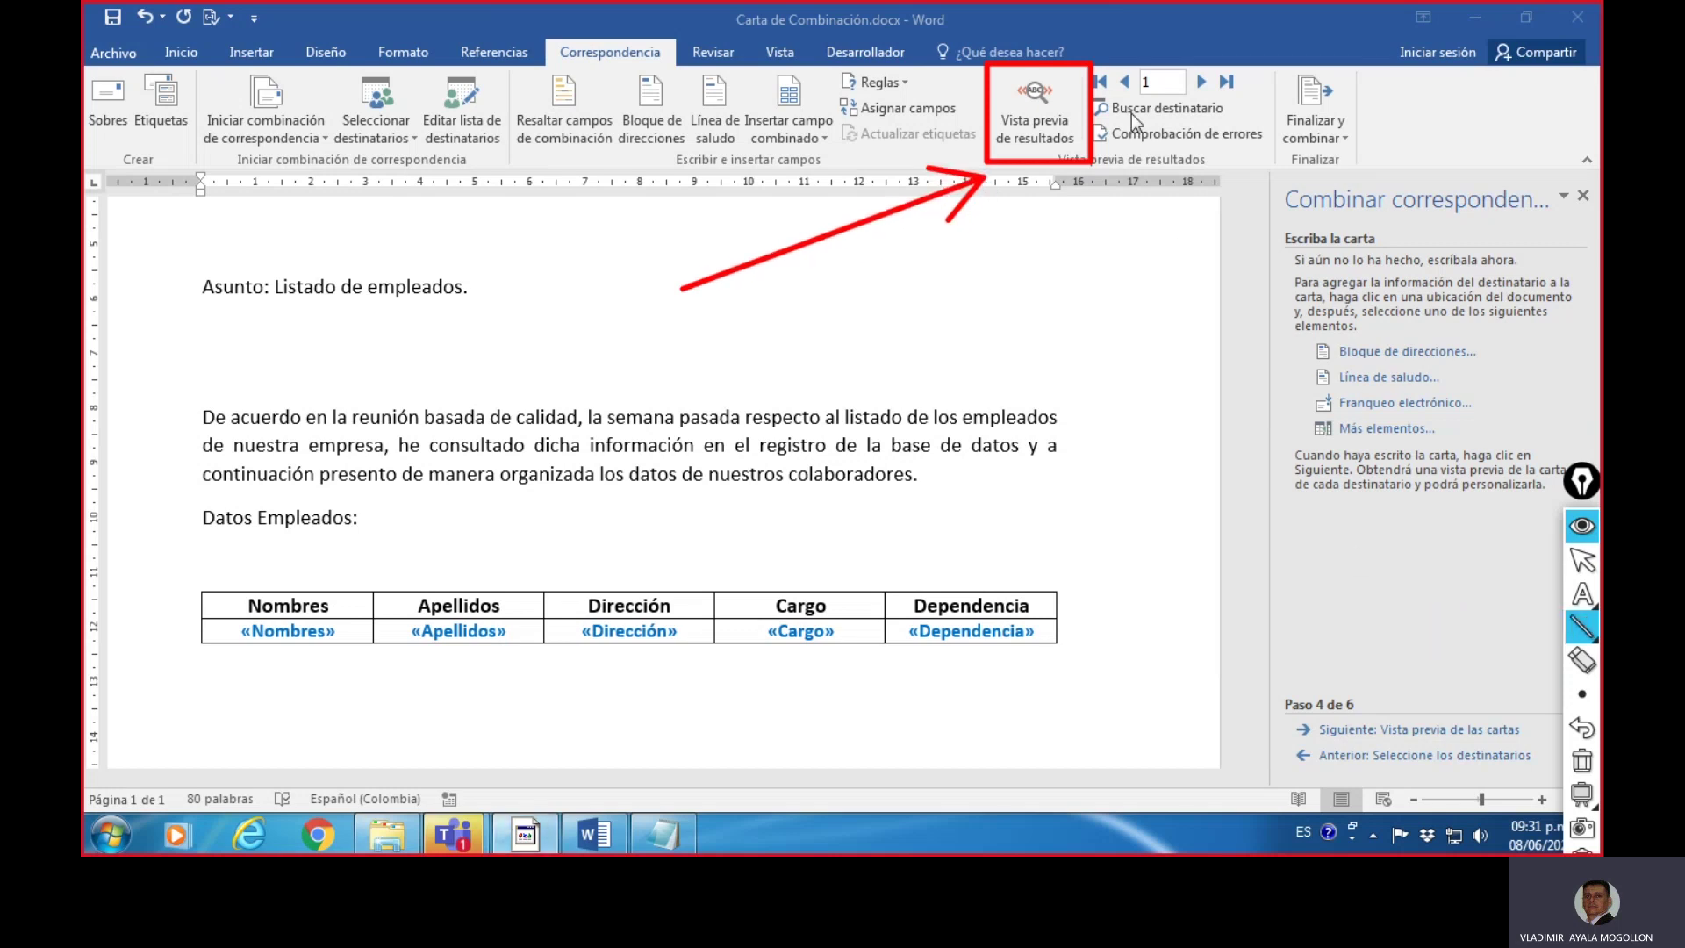
{"action": "left_click_drag", "start_coordinate": [1132, 106], "coordinate": [1217, 107]}
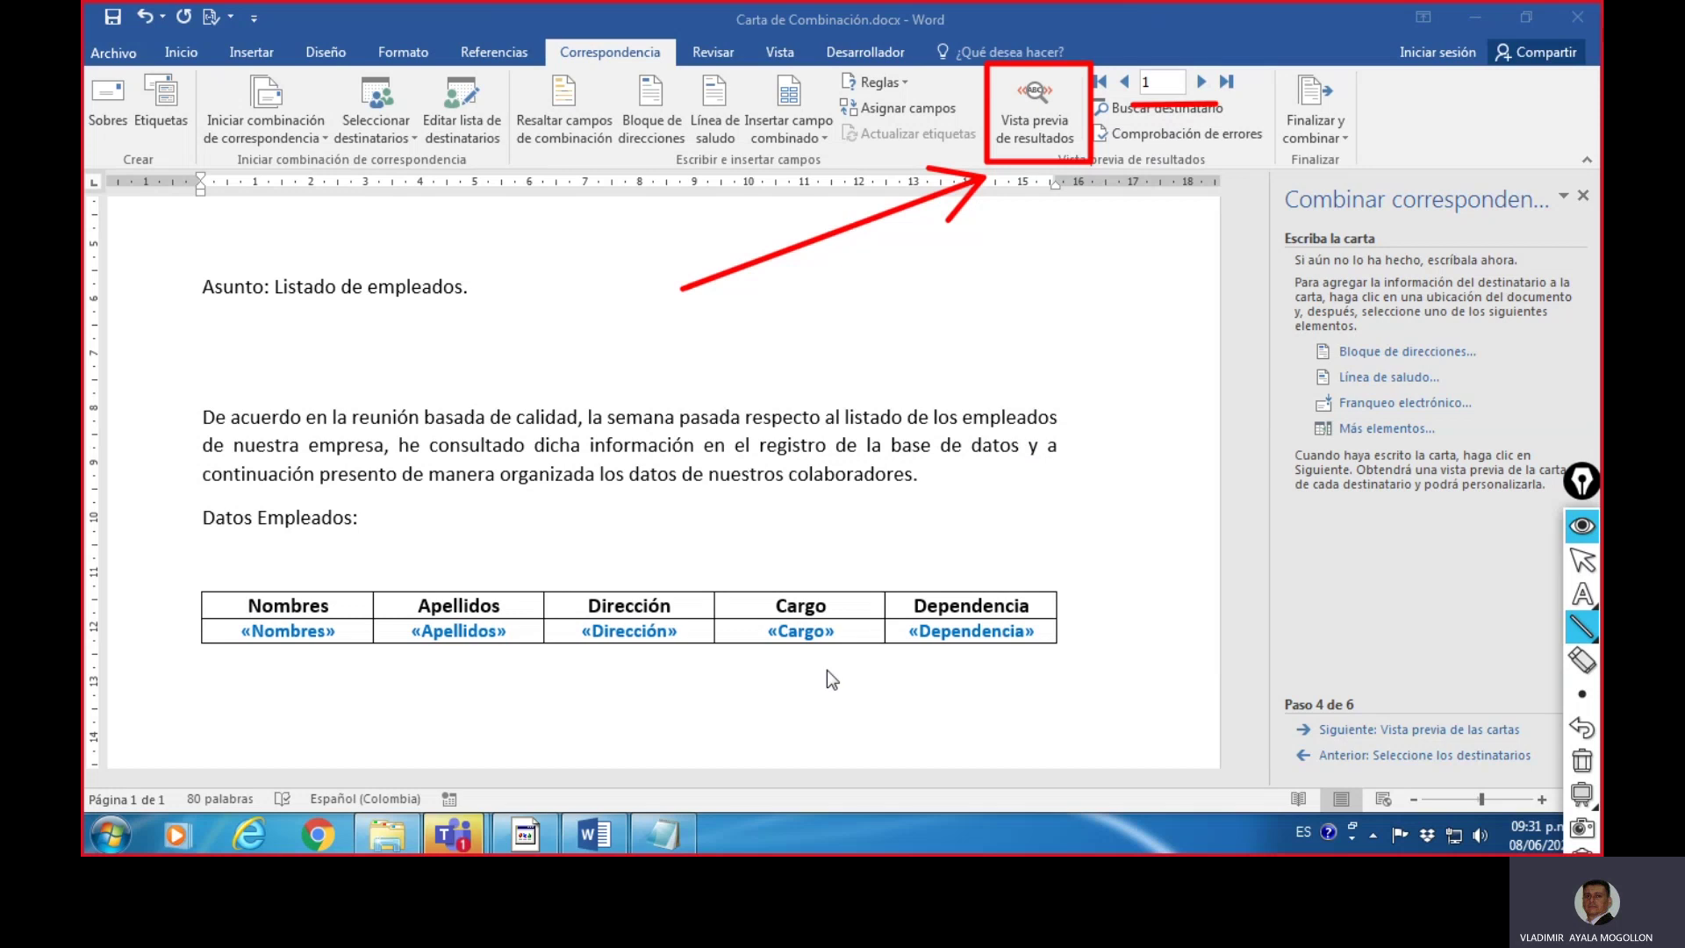
{"action": "left_click_drag", "start_coordinate": [708, 663], "coordinate": [1050, 660]}
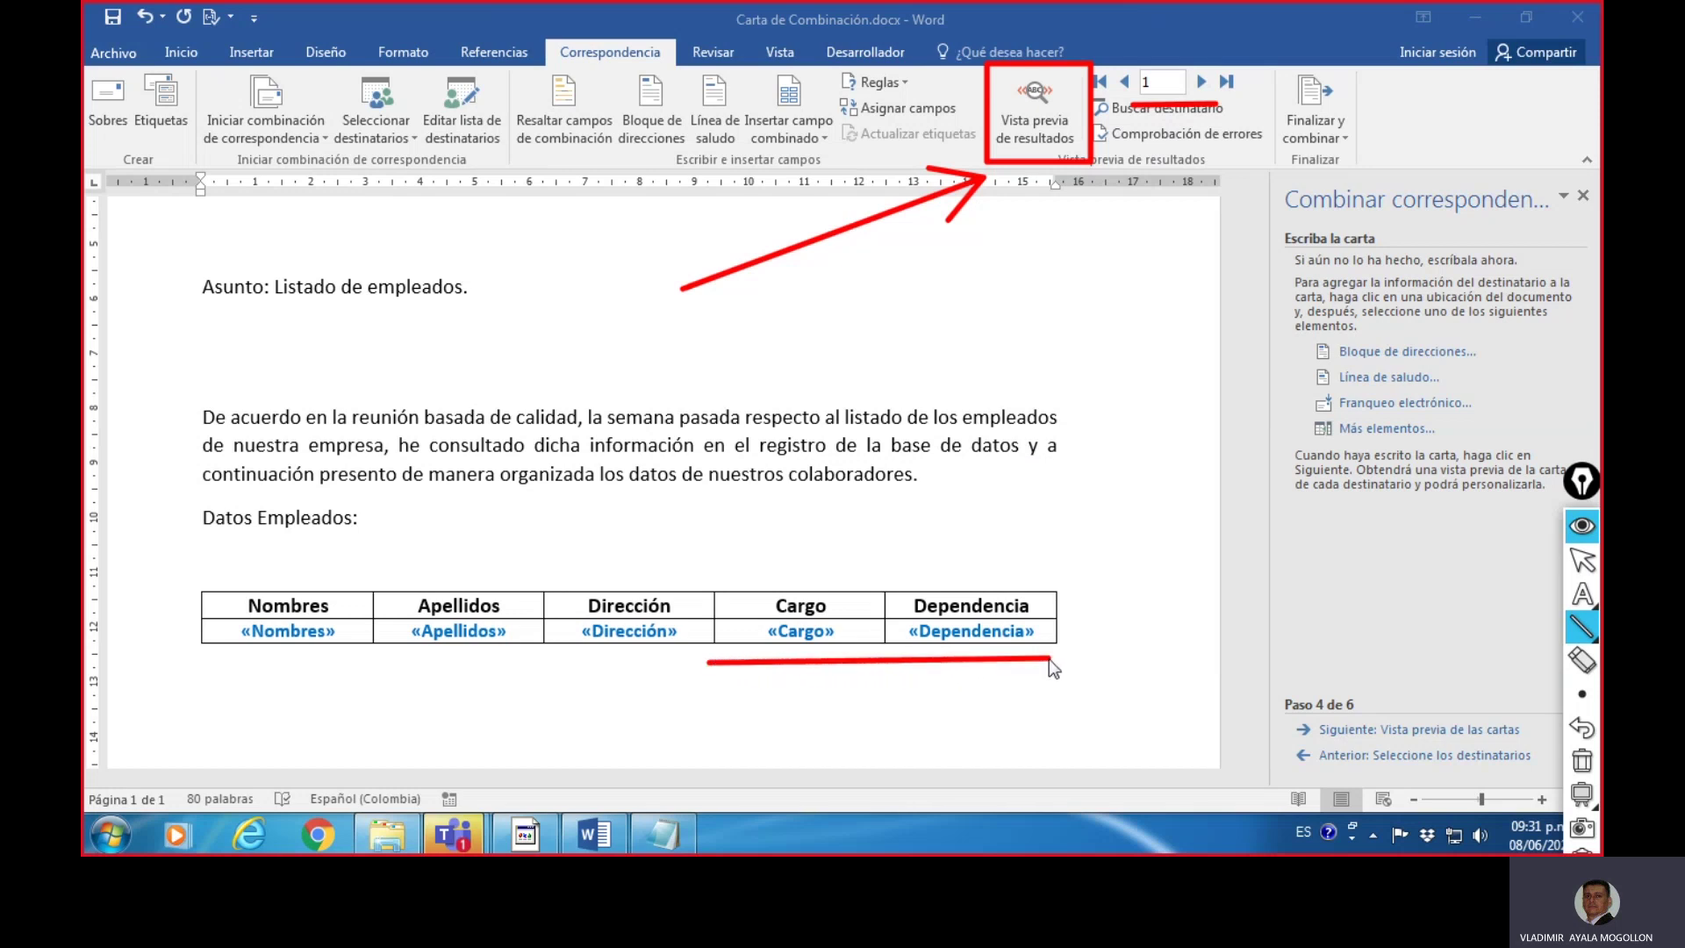
{"action": "left_click", "coordinate": [1582, 764]}
{"action": "left_click", "coordinate": [1582, 559]}
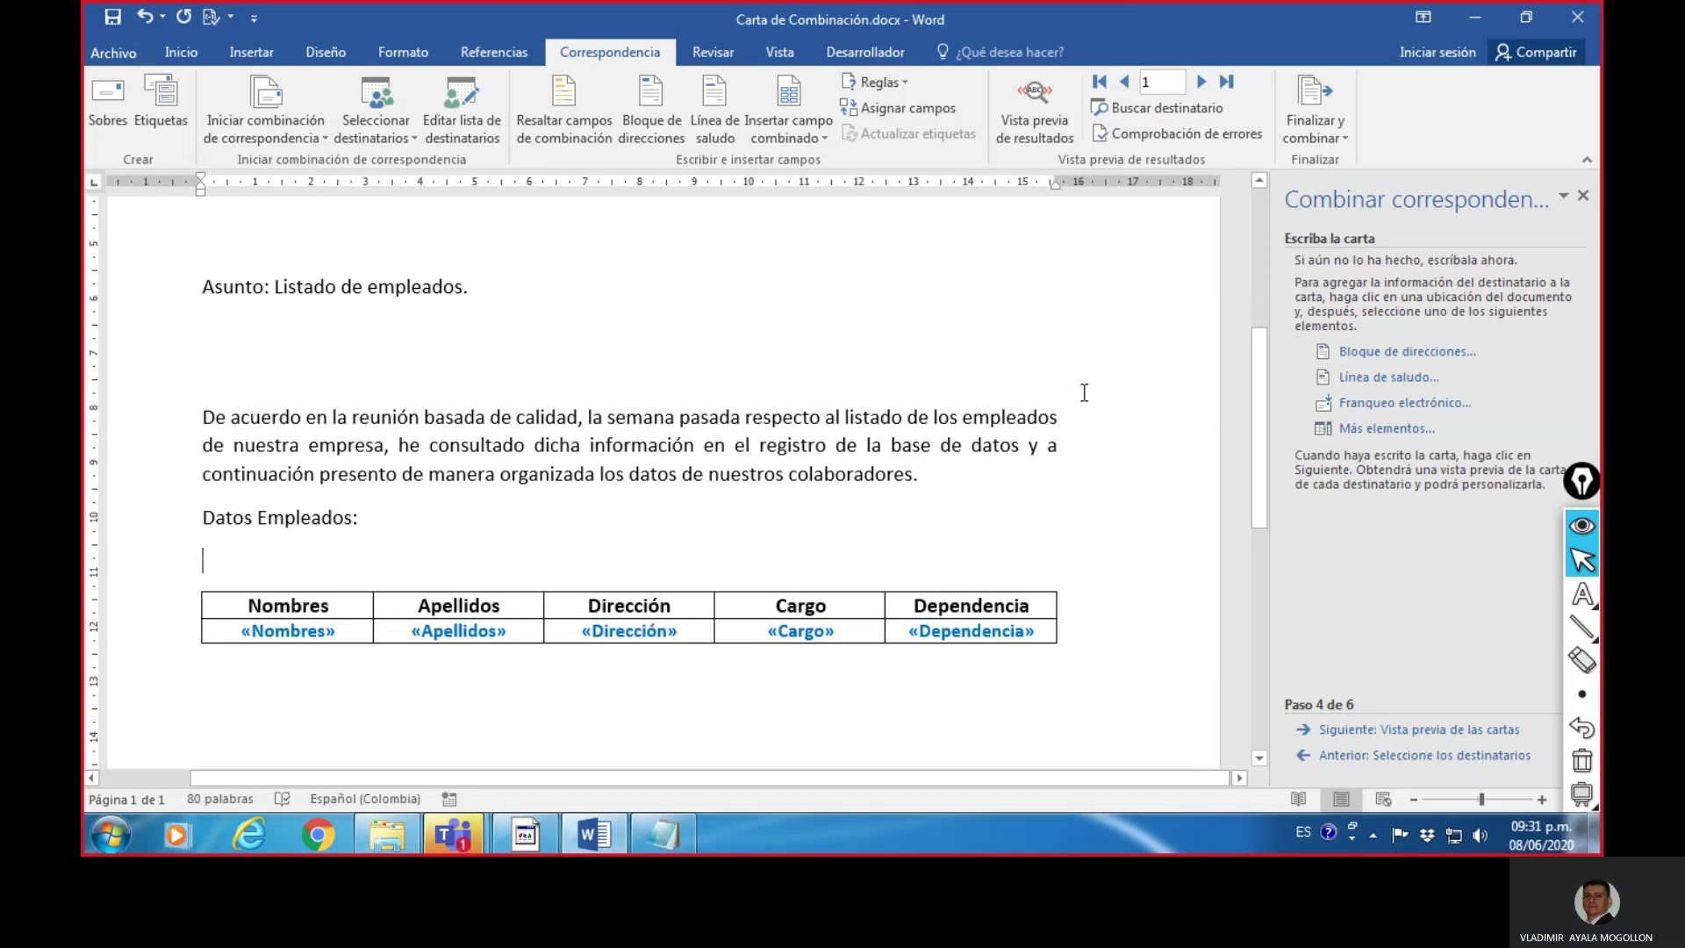
- Preview the letters for recipients 2 to 4, then advance to Complete la combinación
{"action": "left_click", "coordinate": [1332, 734]}
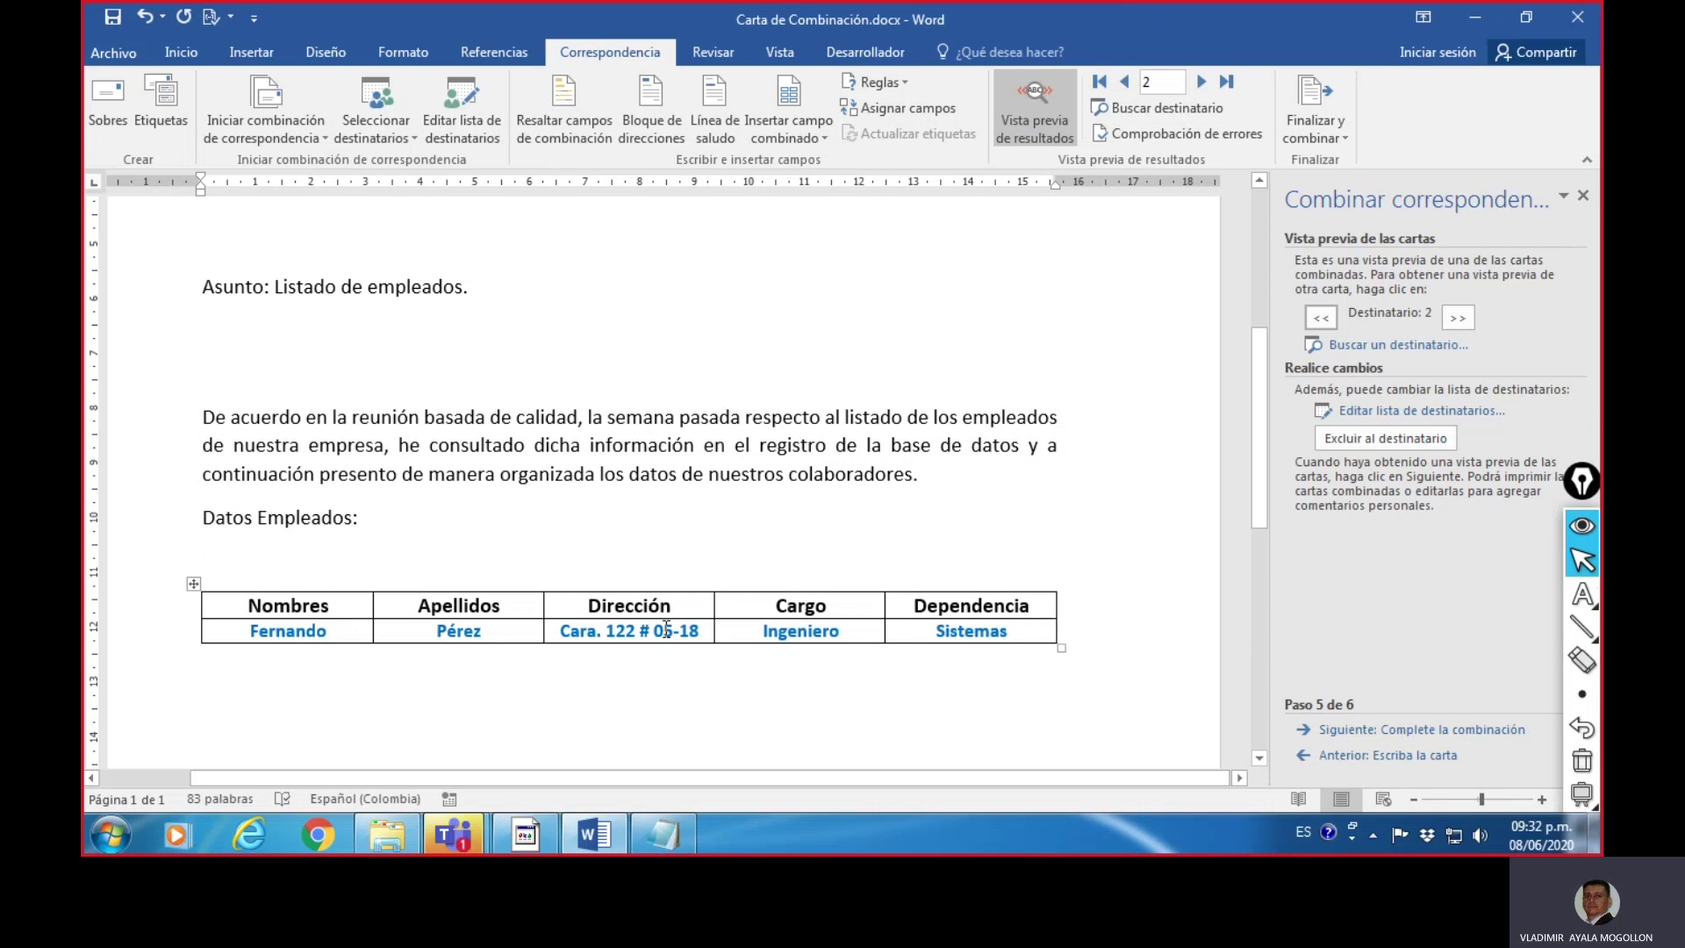
{"action": "left_click", "coordinate": [1201, 82]}
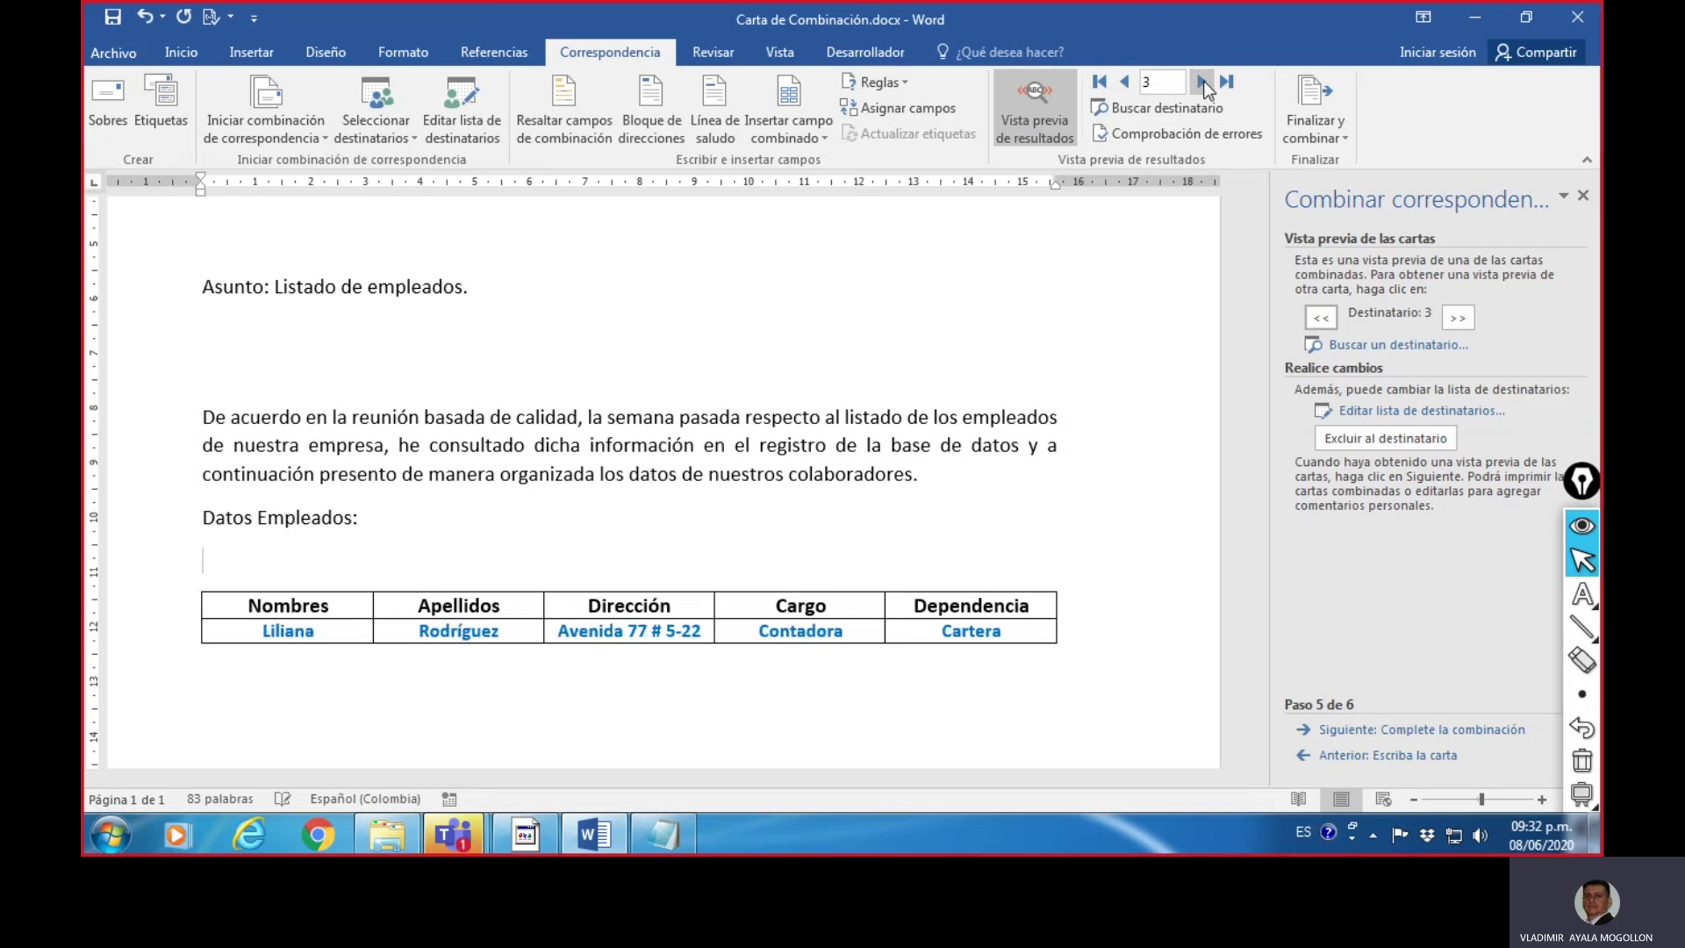
{"action": "left_click", "coordinate": [1202, 82]}
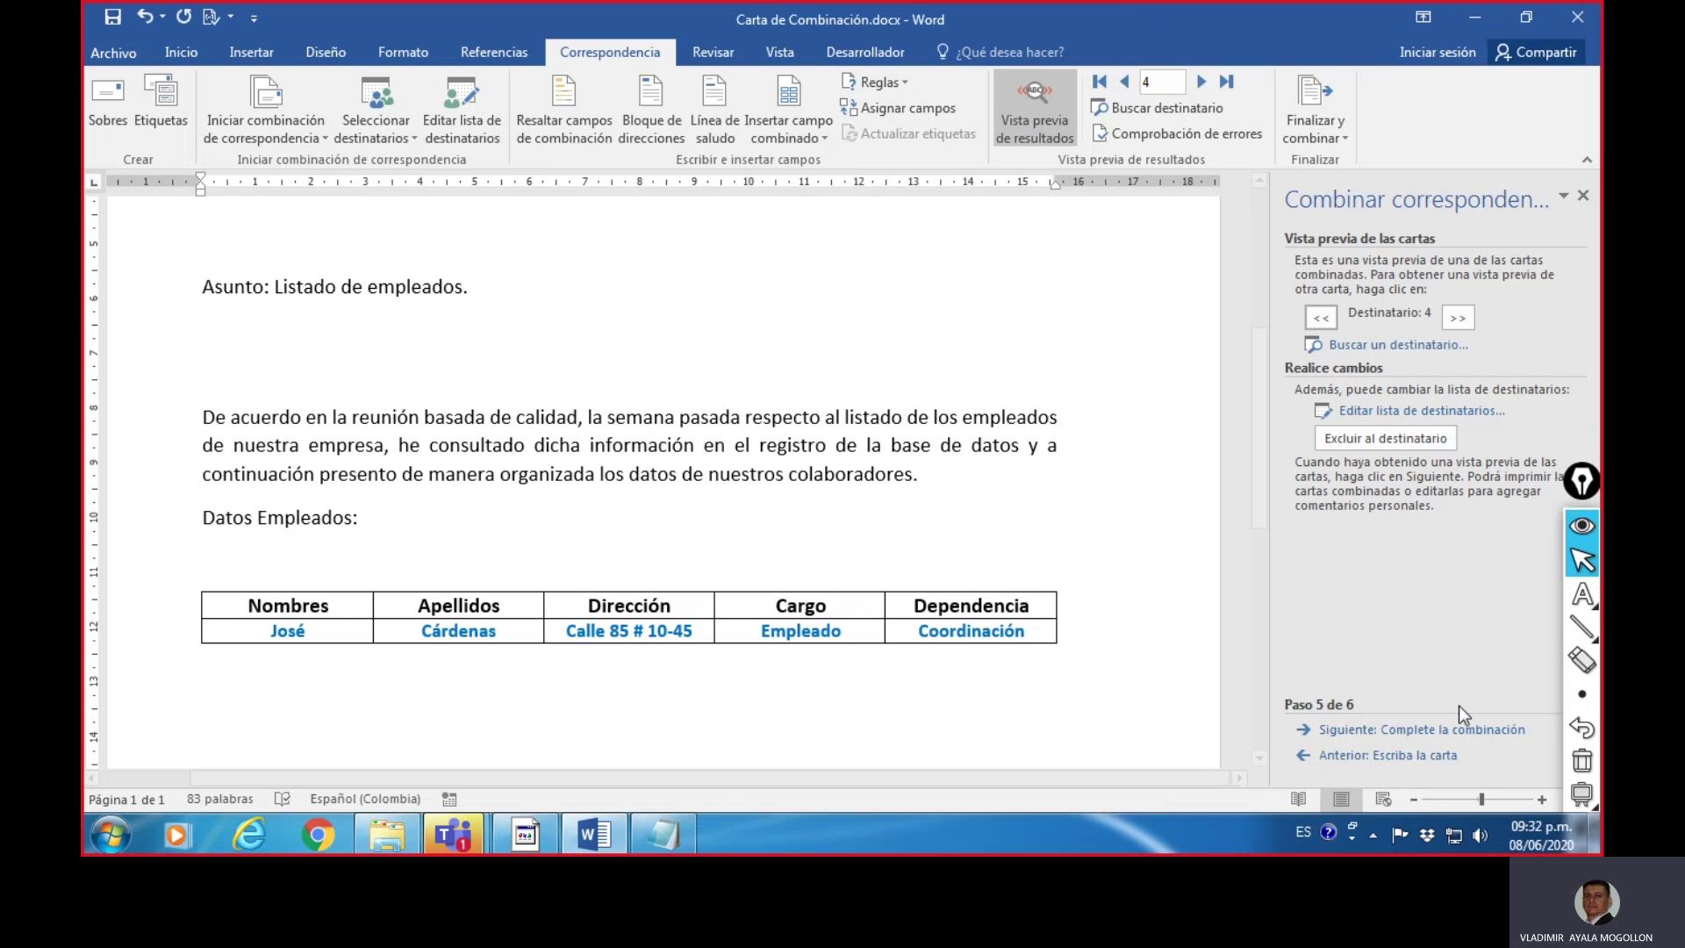
{"action": "left_click", "coordinate": [1405, 730]}
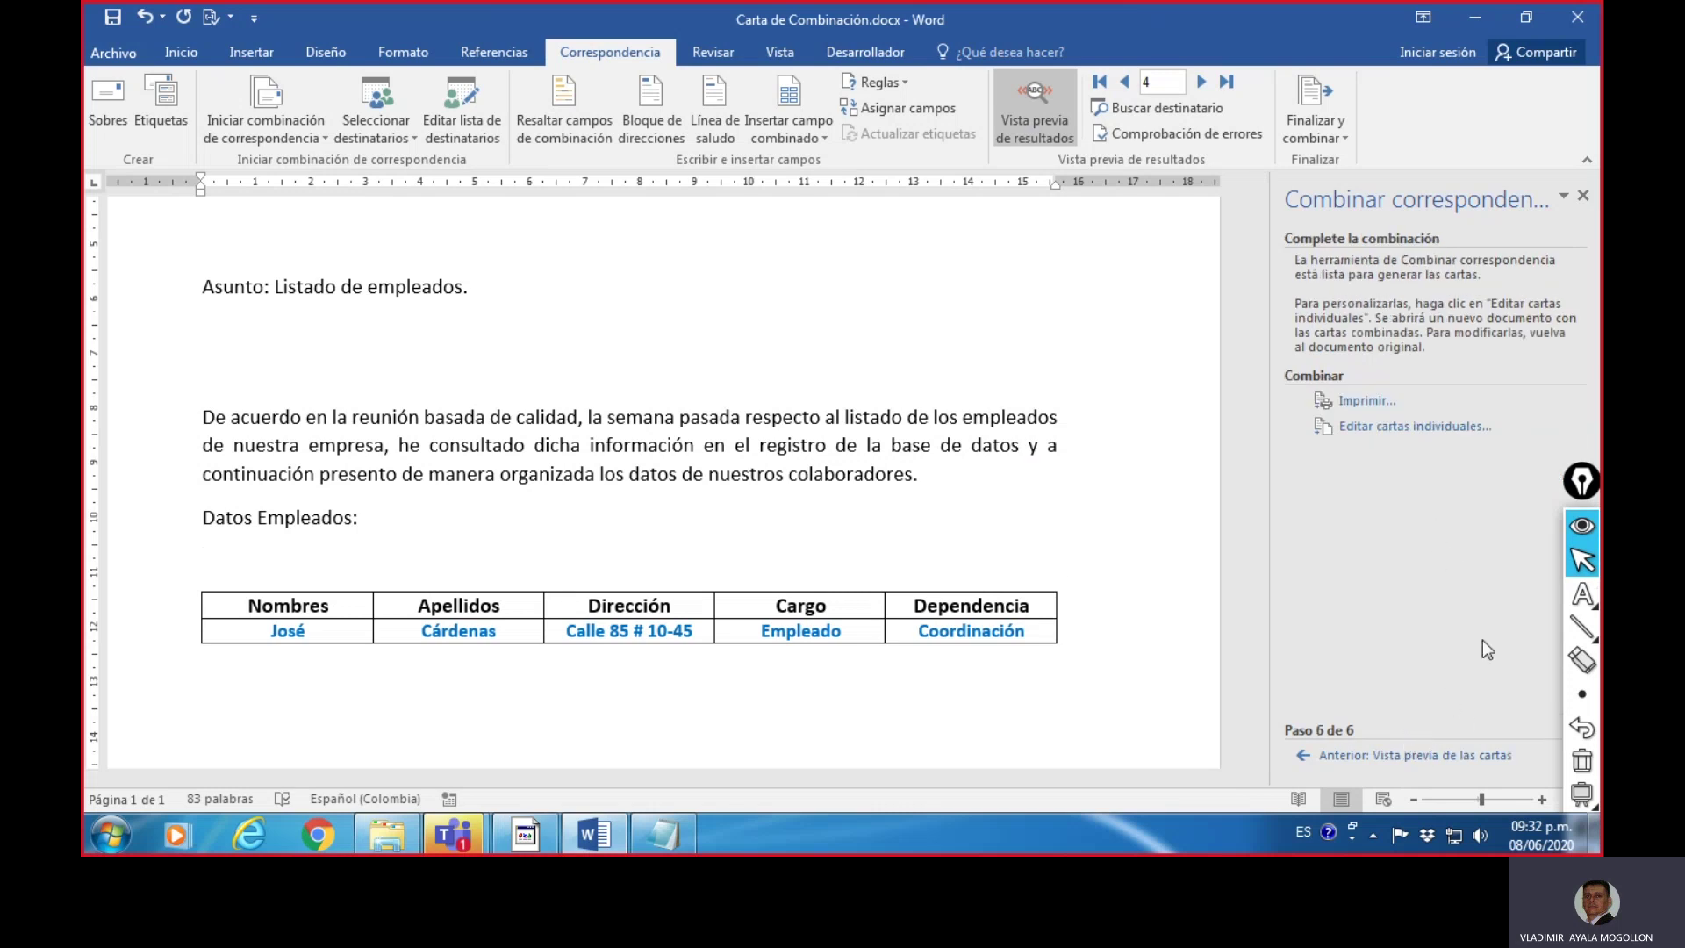
{"action": "left_click", "coordinate": [1583, 627]}
{"action": "left_click", "coordinate": [1503, 630]}
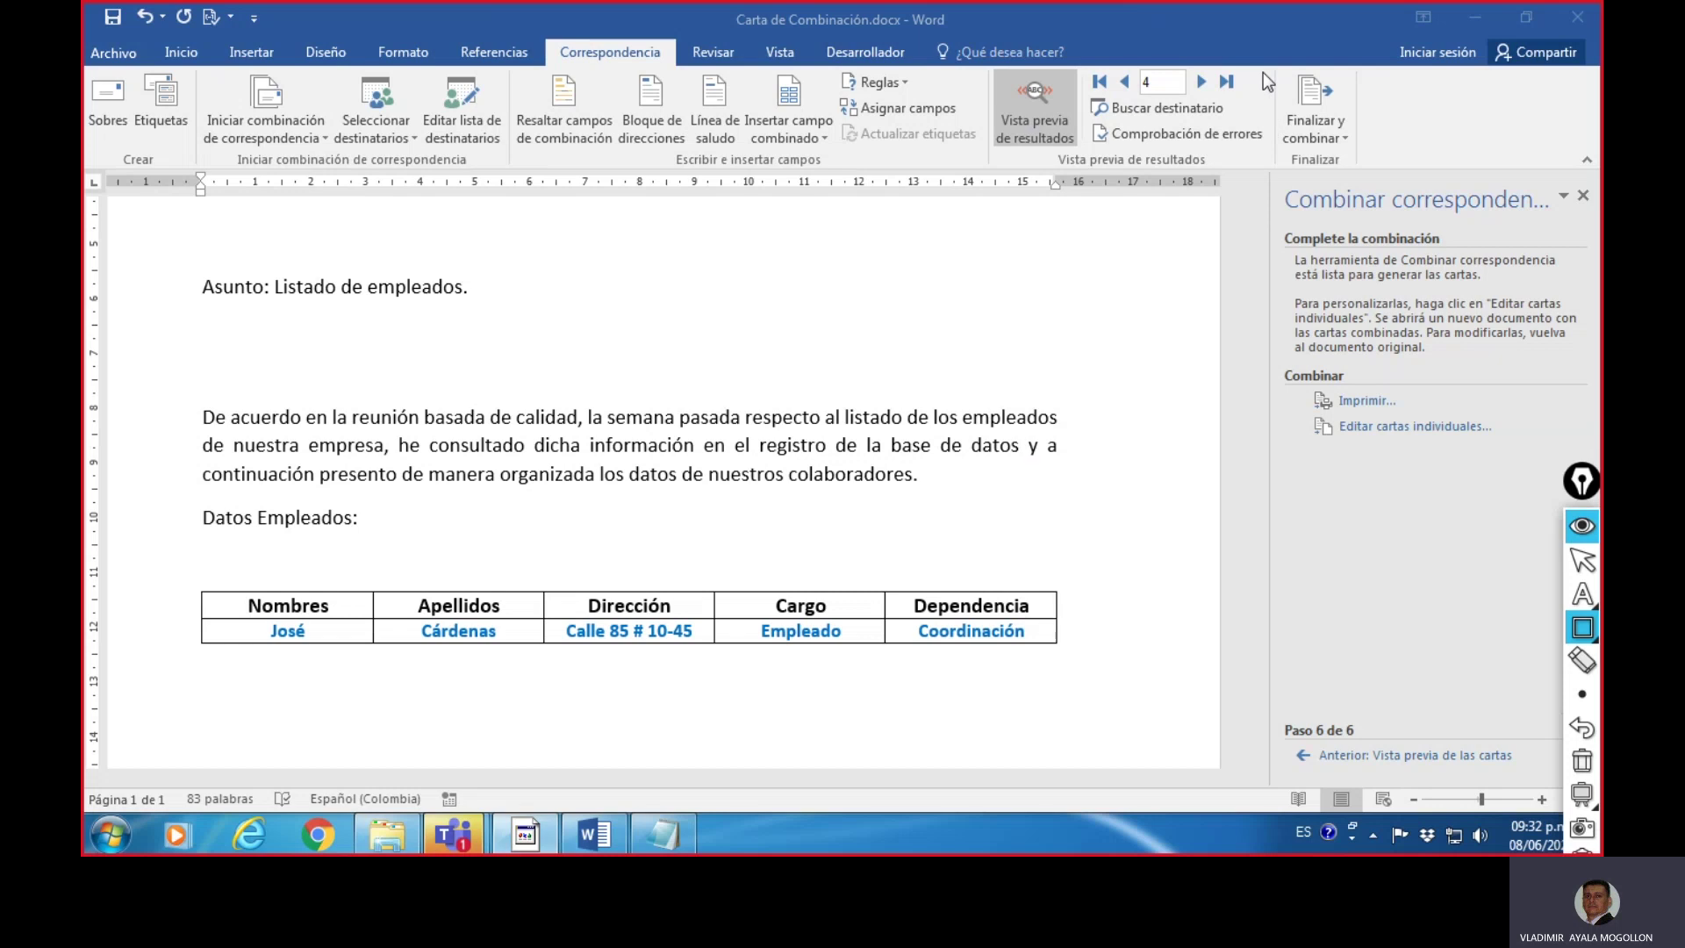
{"action": "mouse_move", "coordinate": [1261, 64]}
{"action": "left_mouse_down"}
{"action": "mouse_move", "coordinate": [1383, 146]}
{"action": "mouse_move", "coordinate": [1374, 181]}
{"action": "left_mouse_up"}
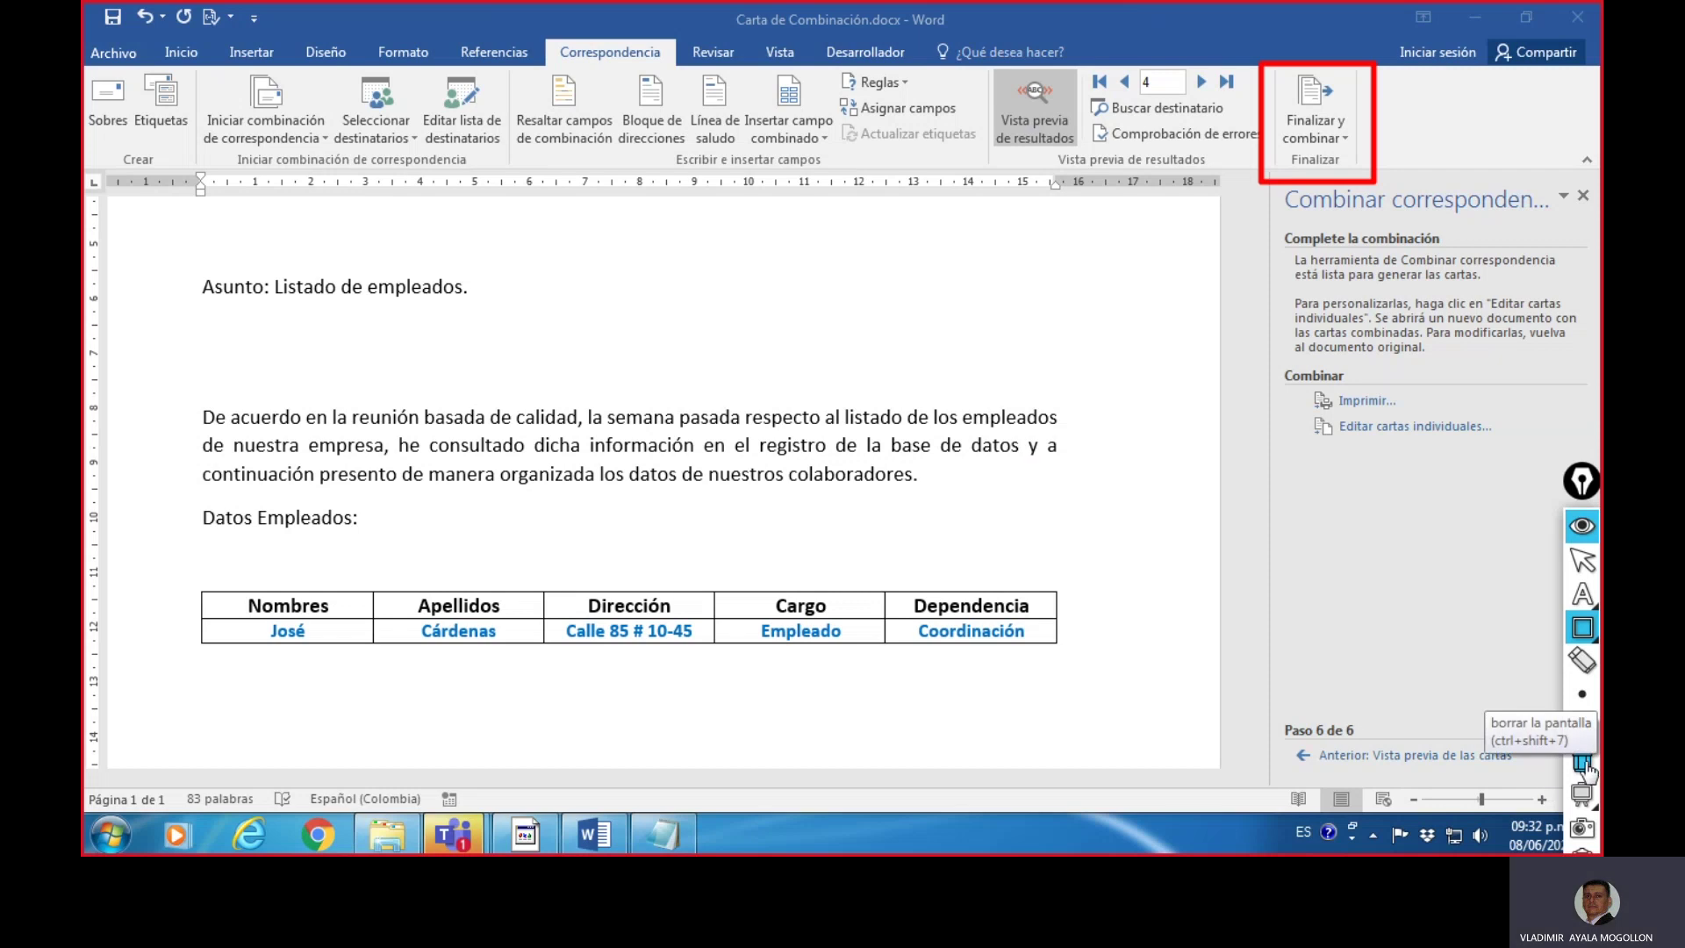
{"action": "left_click", "coordinate": [1587, 771]}
{"action": "left_click", "coordinate": [1582, 627]}
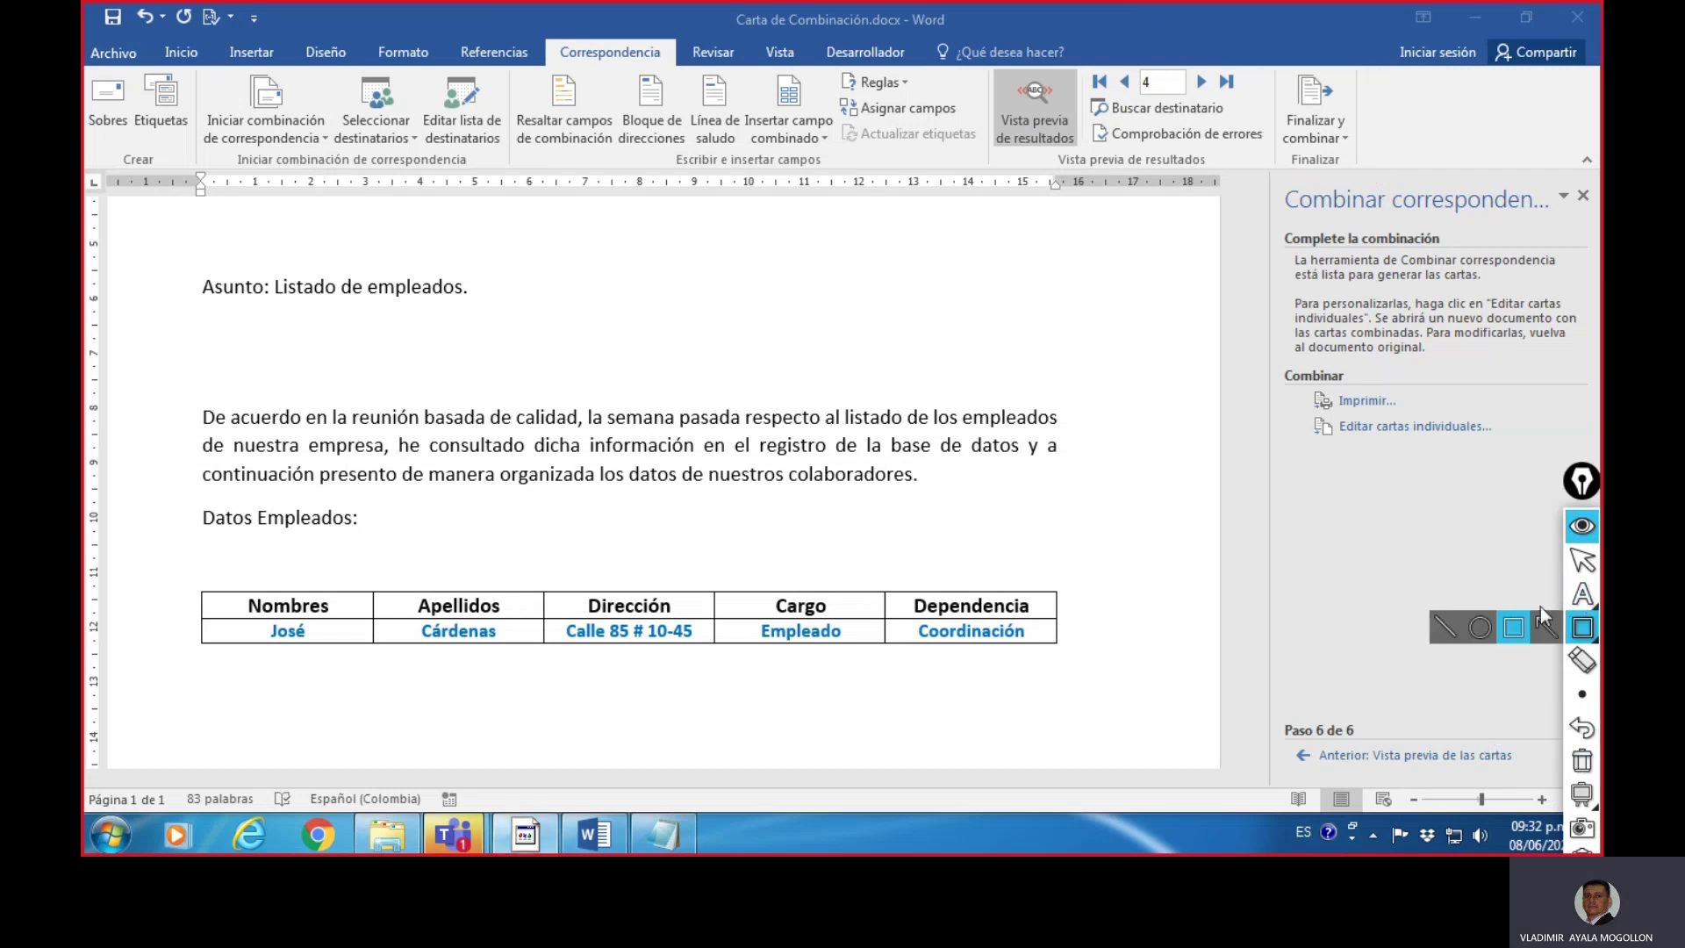
{"action": "left_click", "coordinate": [1453, 628]}
{"action": "left_click_drag", "start_coordinate": [1309, 435], "coordinate": [1502, 439]}
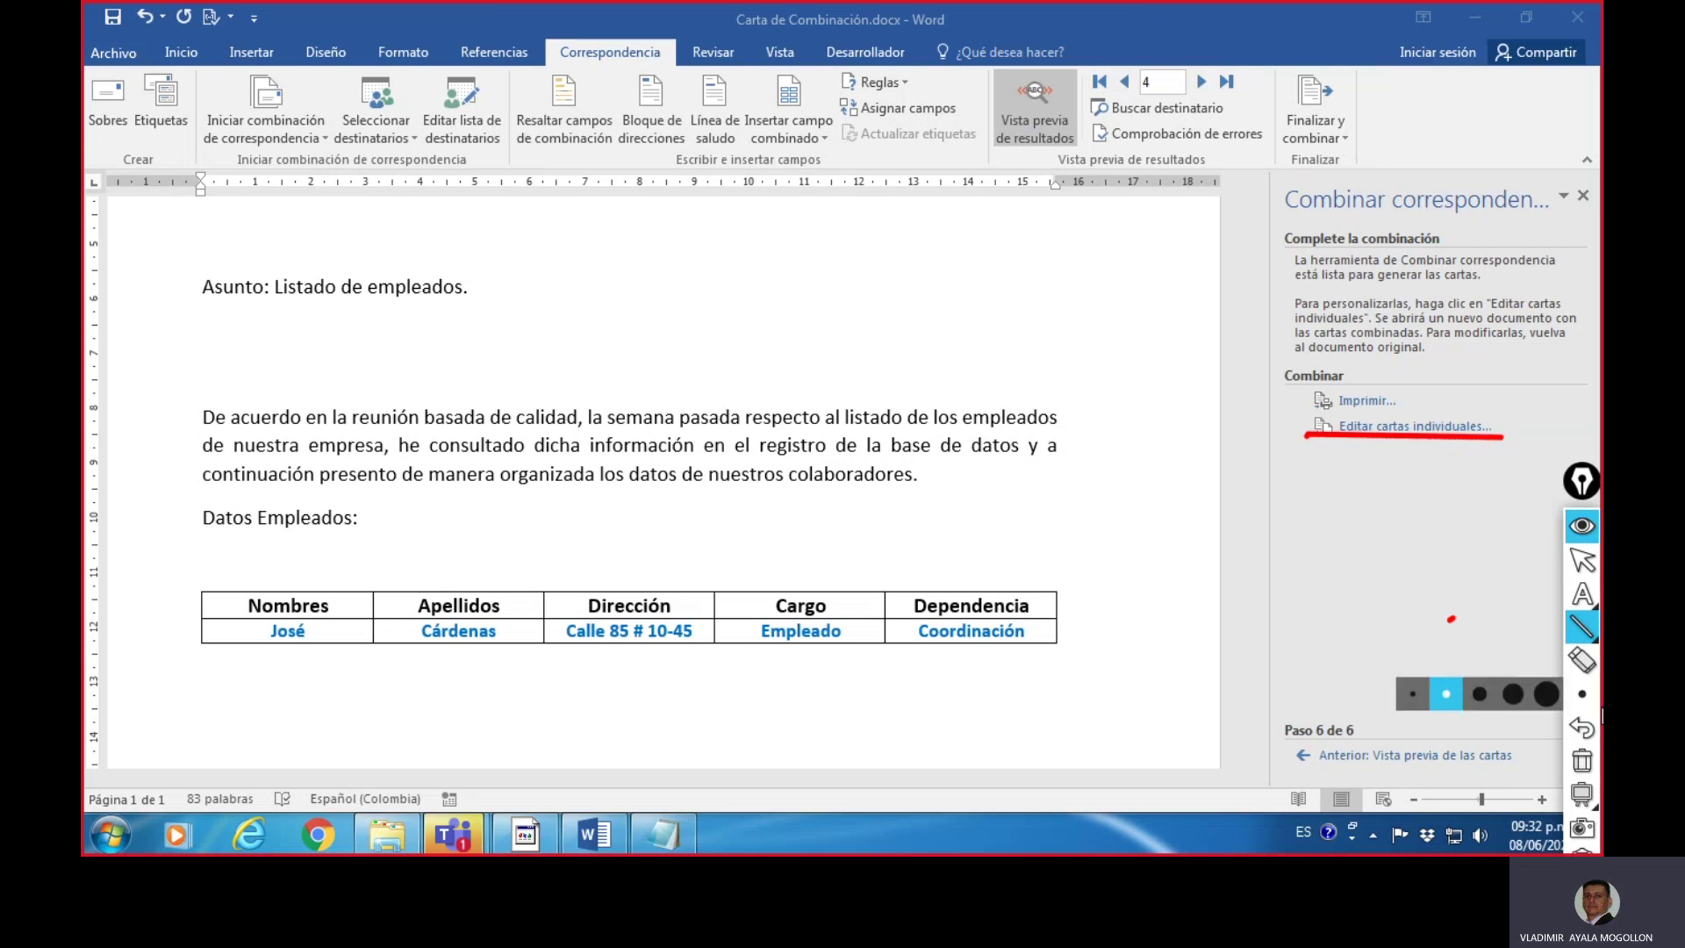
{"action": "left_click", "coordinate": [1580, 758]}
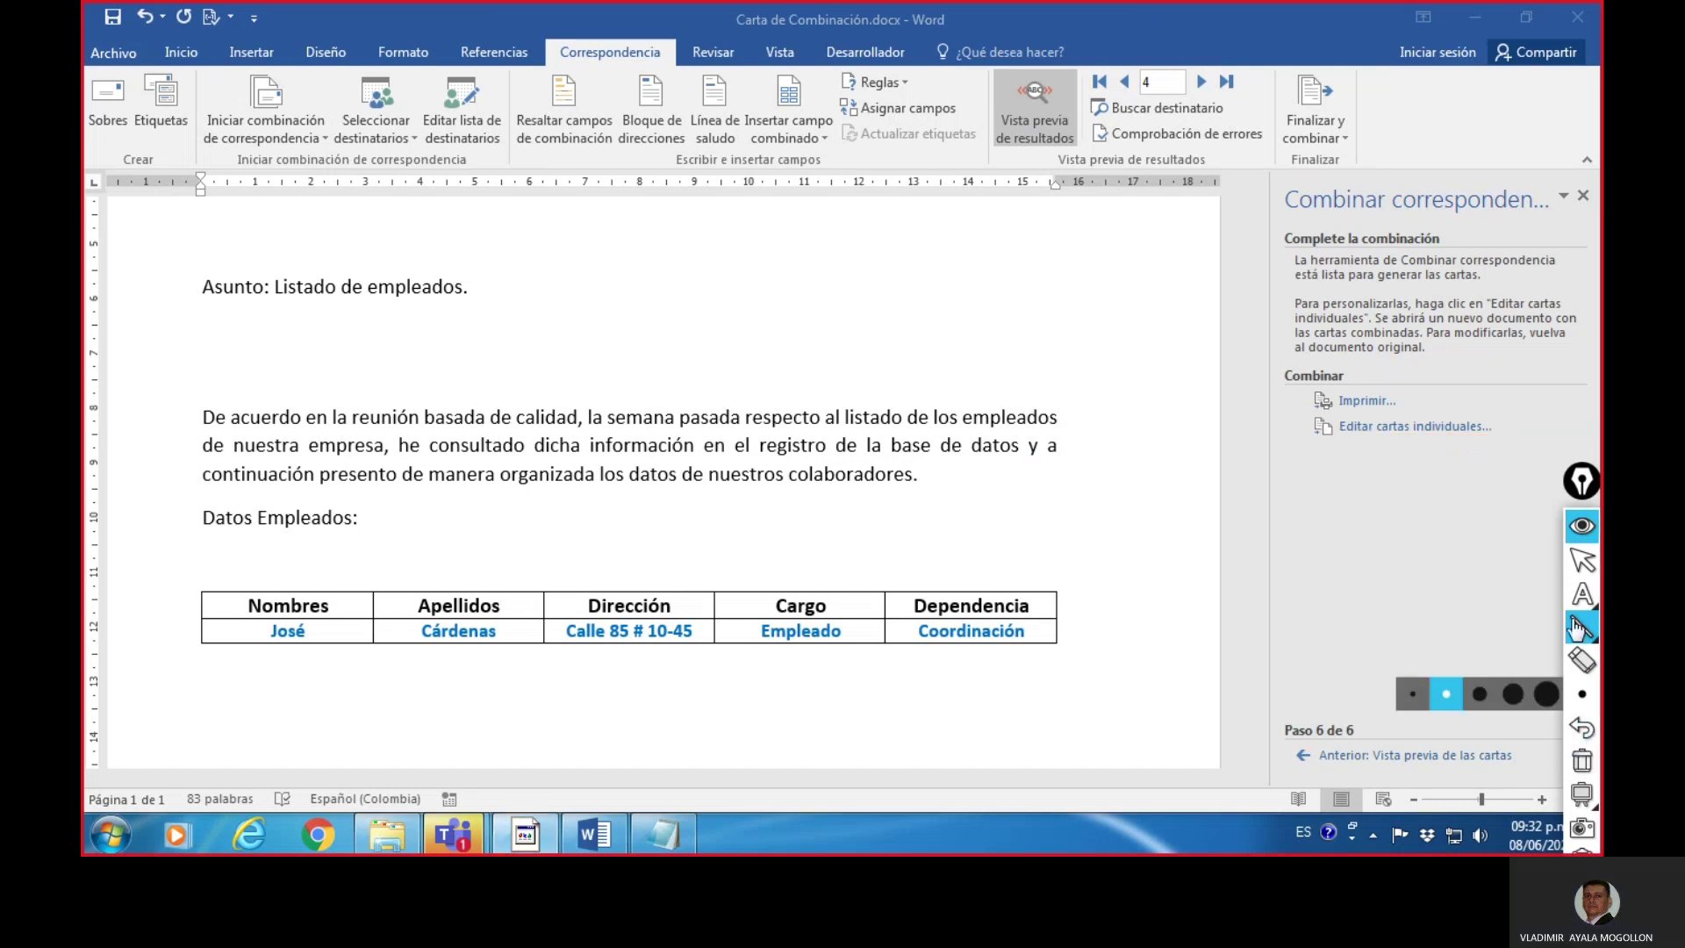
{"action": "left_click", "coordinate": [1583, 564]}
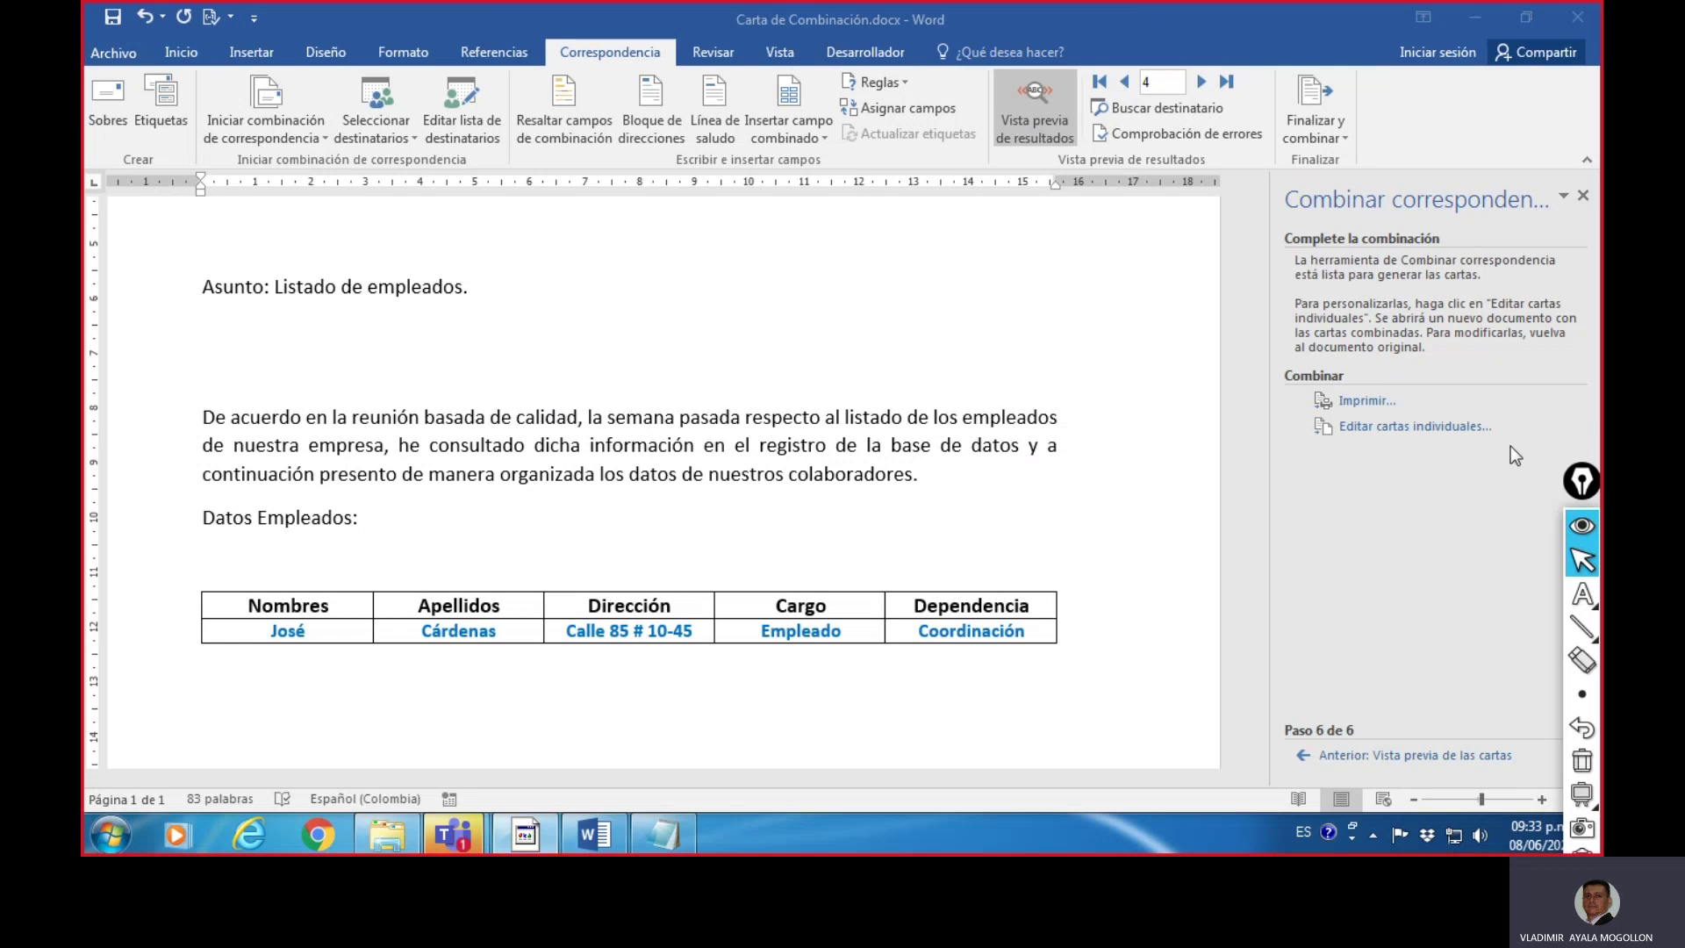
- Merge all records ('Todos') into a new document of individual editable letters
{"action": "left_click", "coordinate": [1422, 430]}
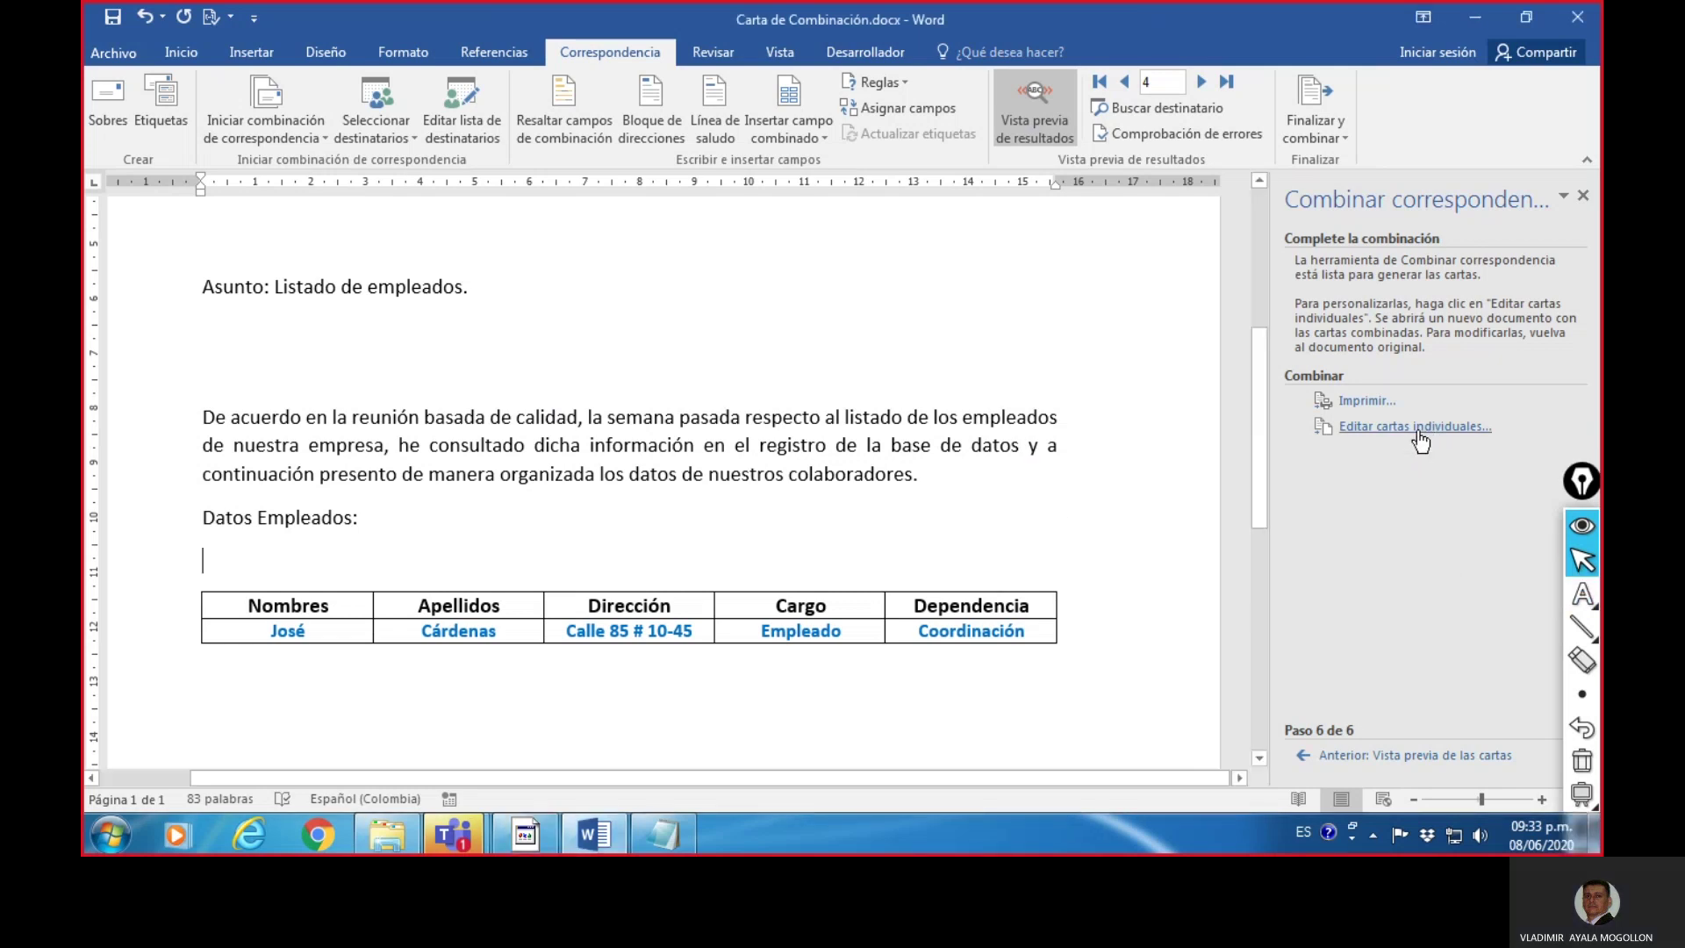
{"action": "left_click_drag", "start_coordinate": [868, 330], "coordinate": [951, 244]}
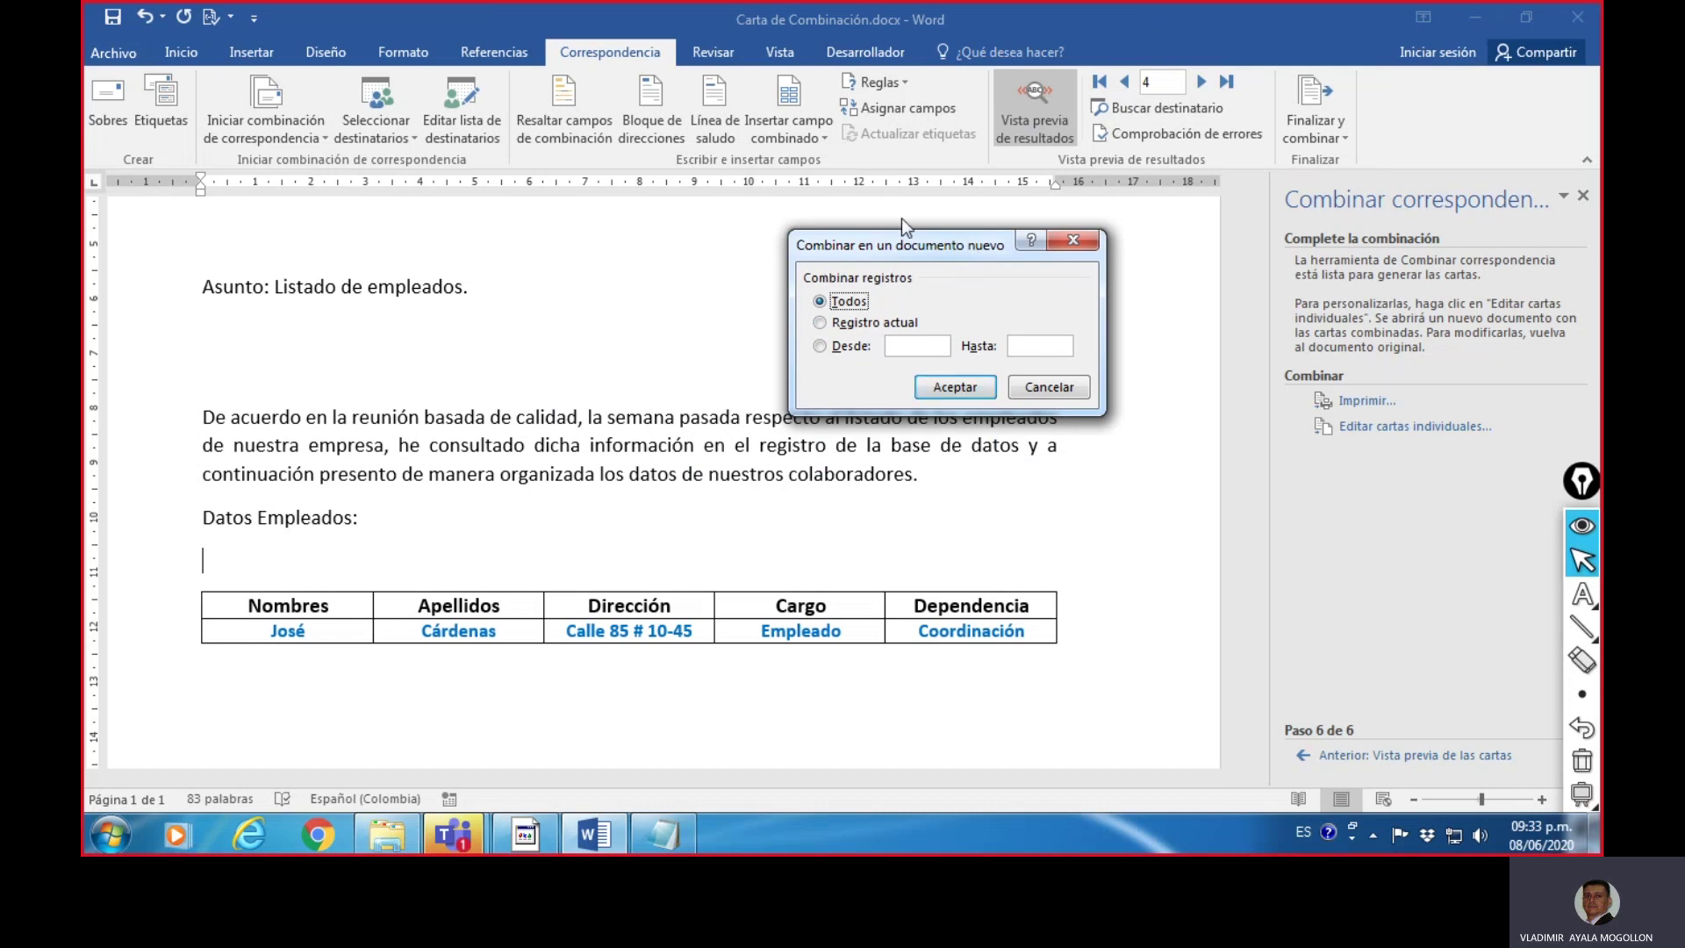
{"action": "left_click_drag", "start_coordinate": [892, 248], "coordinate": [849, 250]}
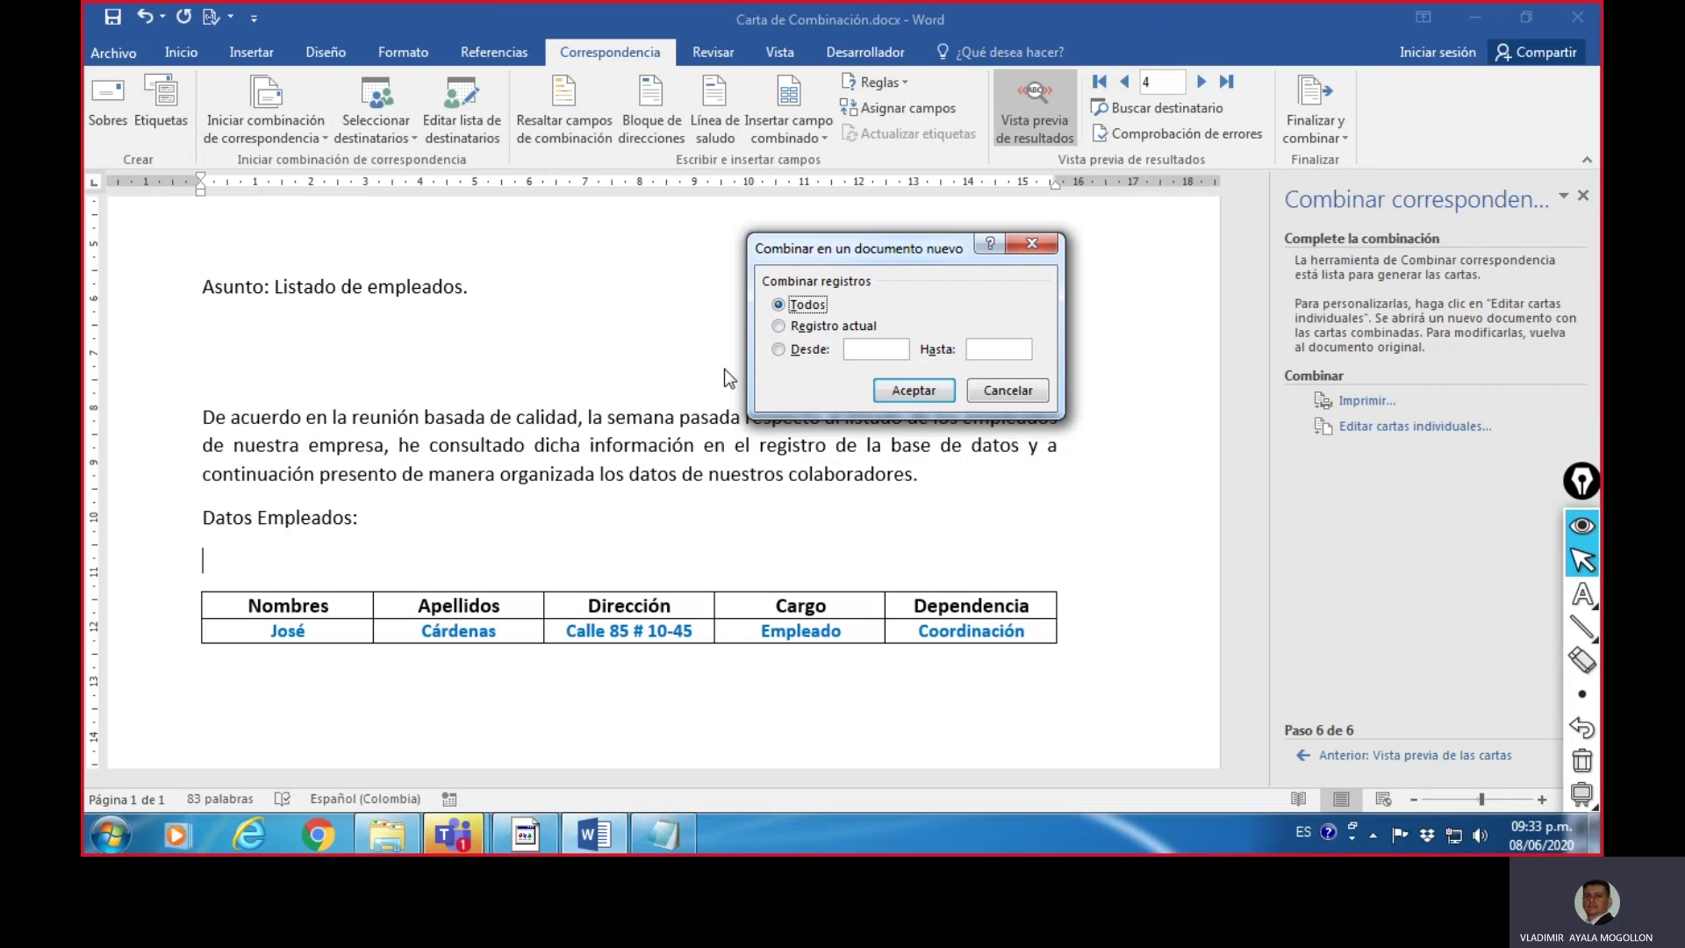
{"action": "key", "text": "Down"}
{"action": "left_click", "coordinate": [778, 349]}
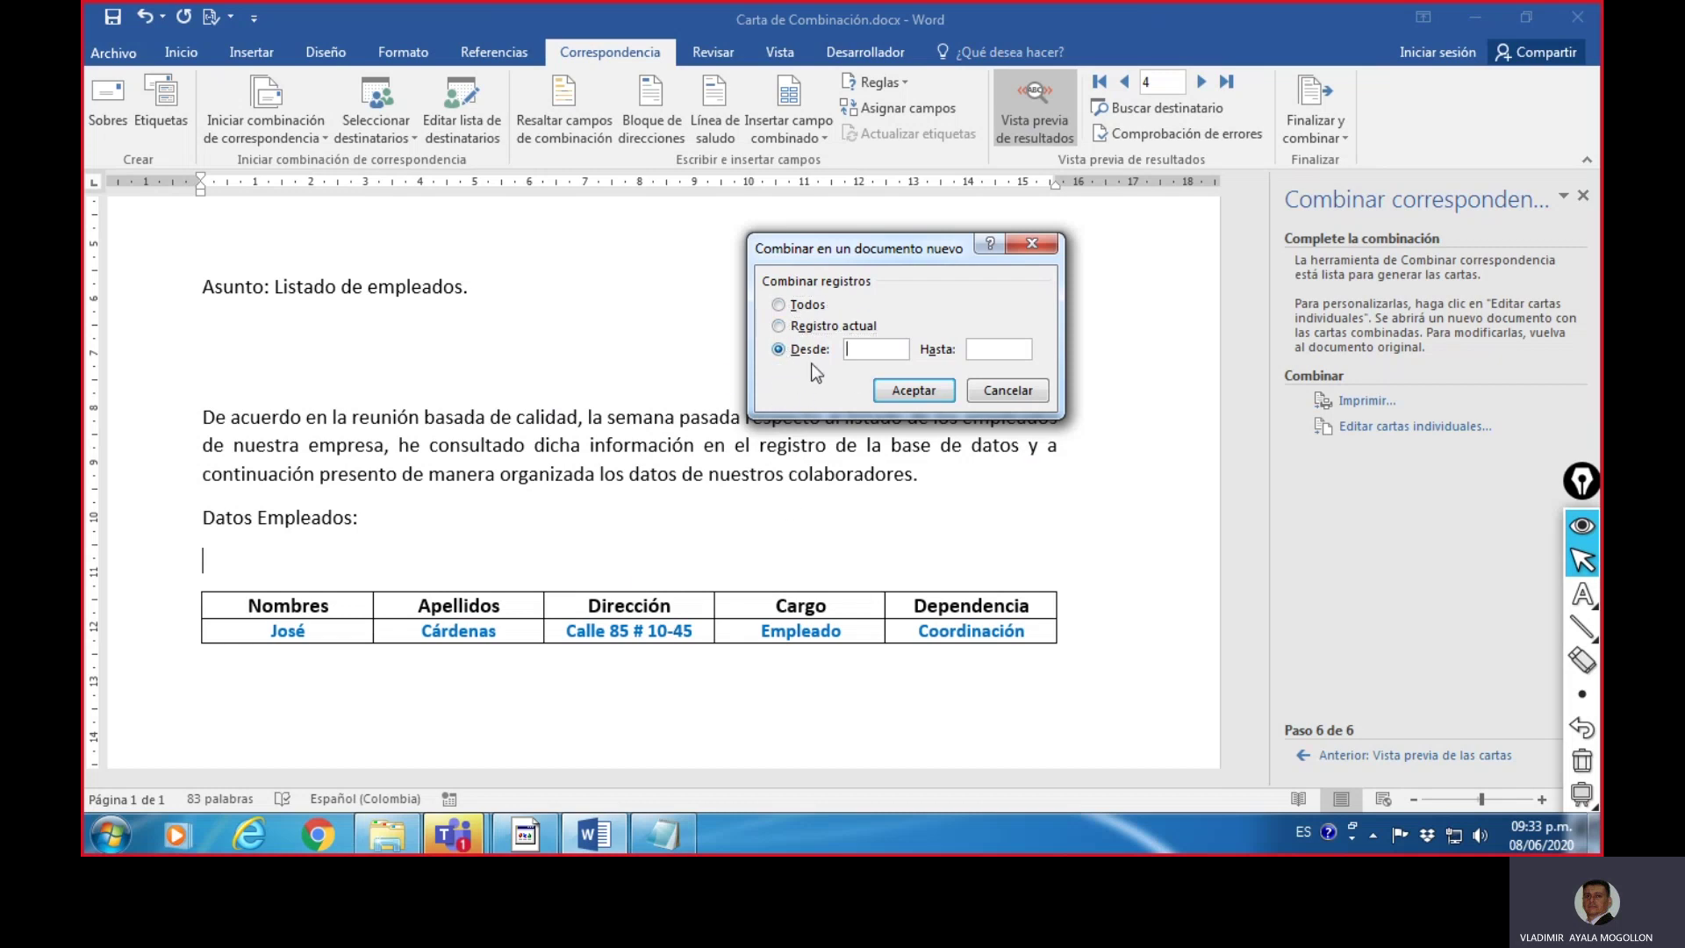
{"action": "left_click", "coordinate": [878, 351]}
{"action": "left_click", "coordinate": [974, 349]}
{"action": "left_click", "coordinate": [789, 306]}
{"action": "left_click", "coordinate": [904, 390]}
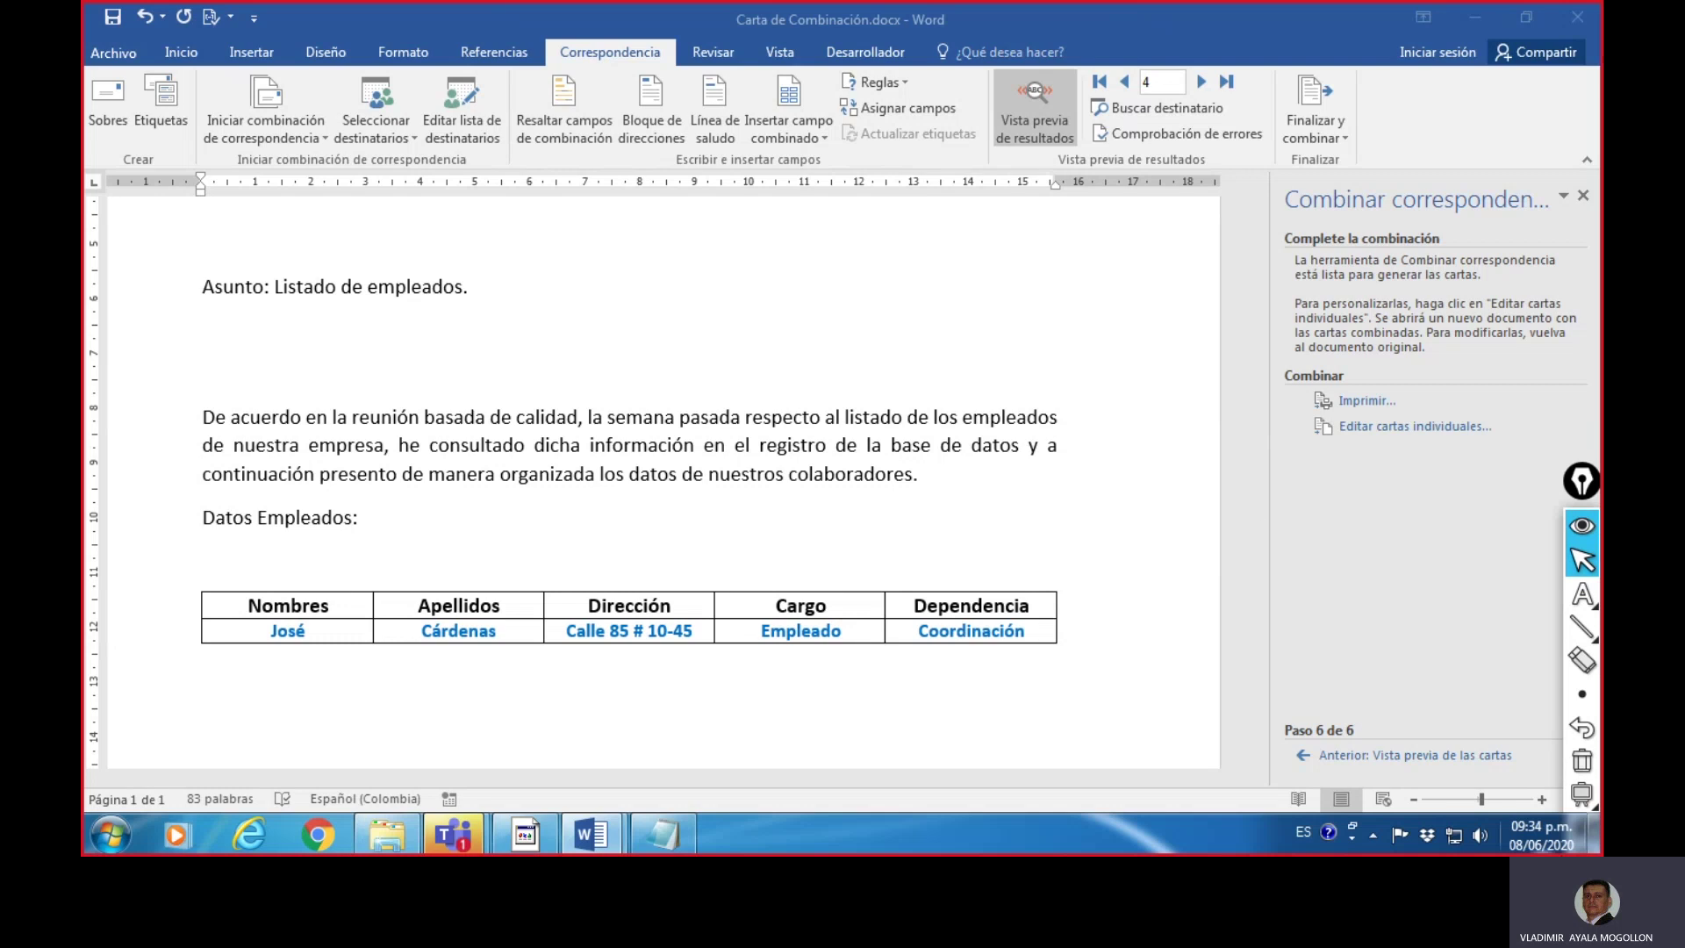
{"action": "left_click", "coordinate": [1345, 132]}
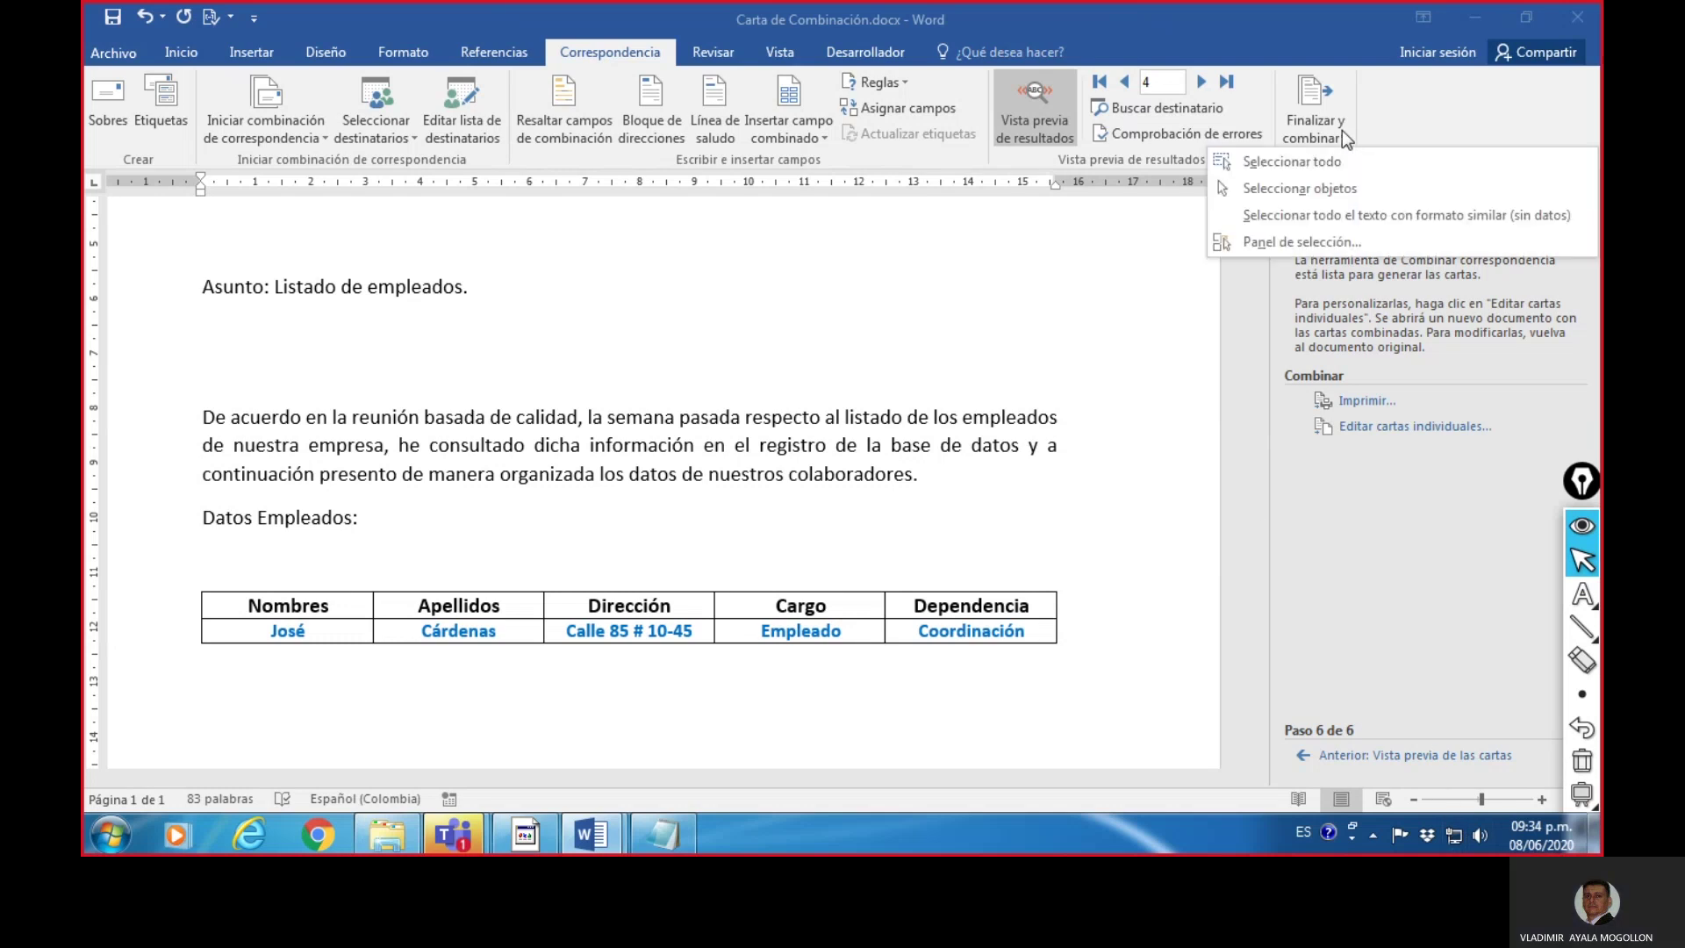
{"action": "left_click", "coordinate": [1149, 433]}
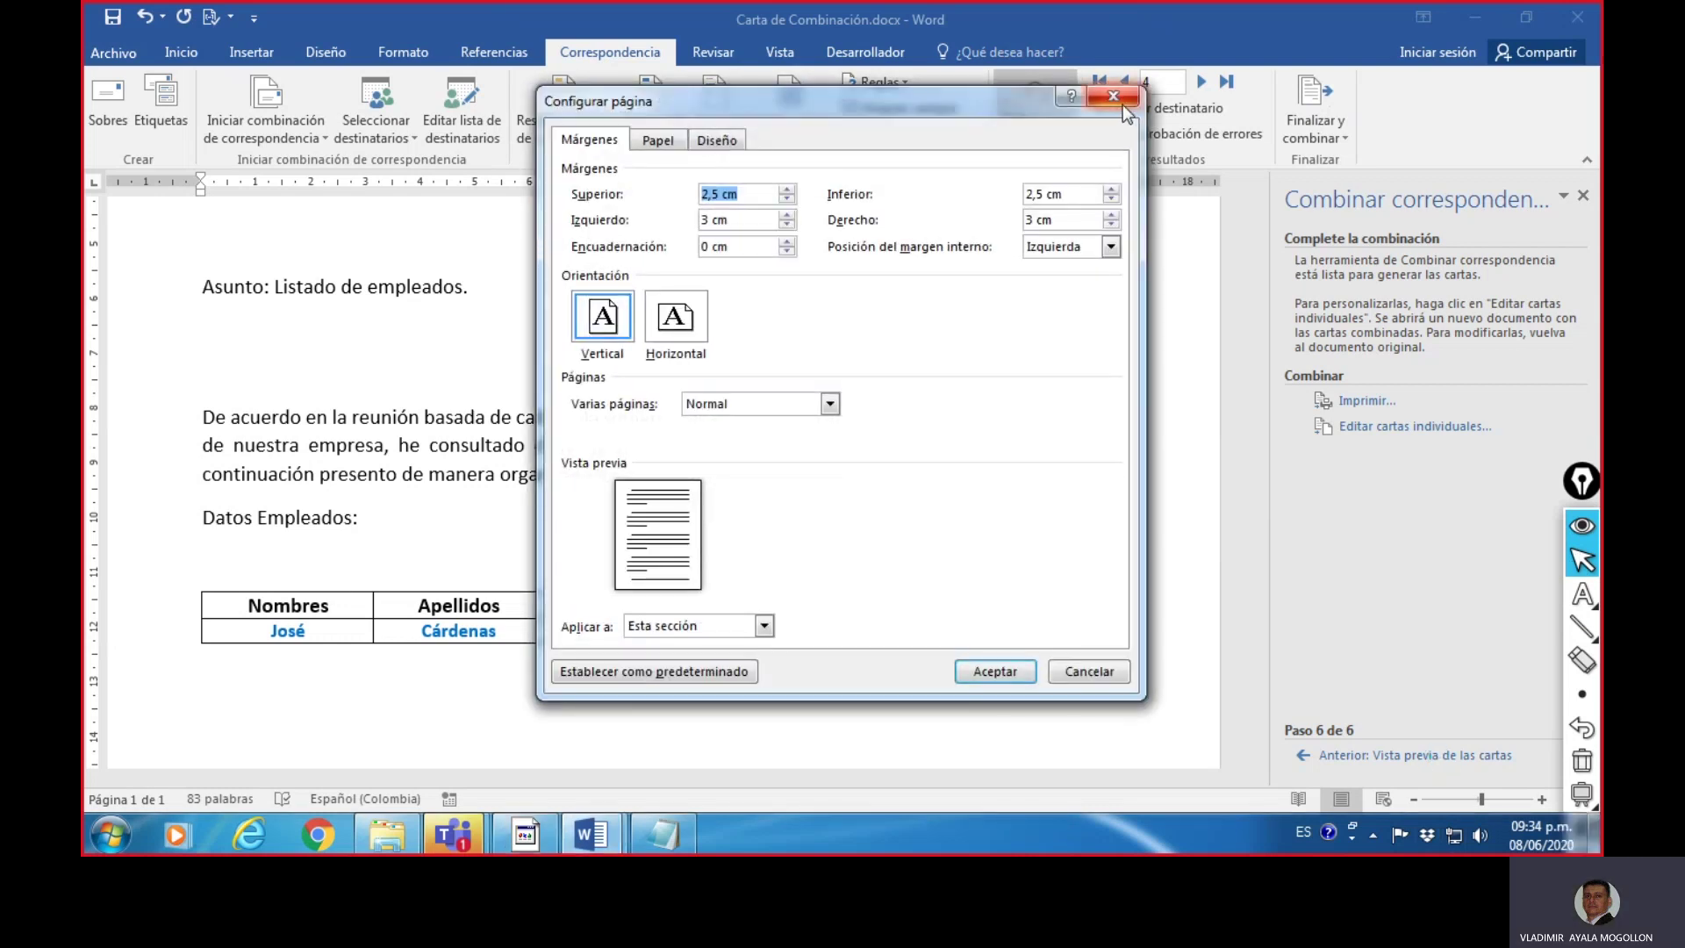
{"action": "left_click", "coordinate": [1122, 101]}
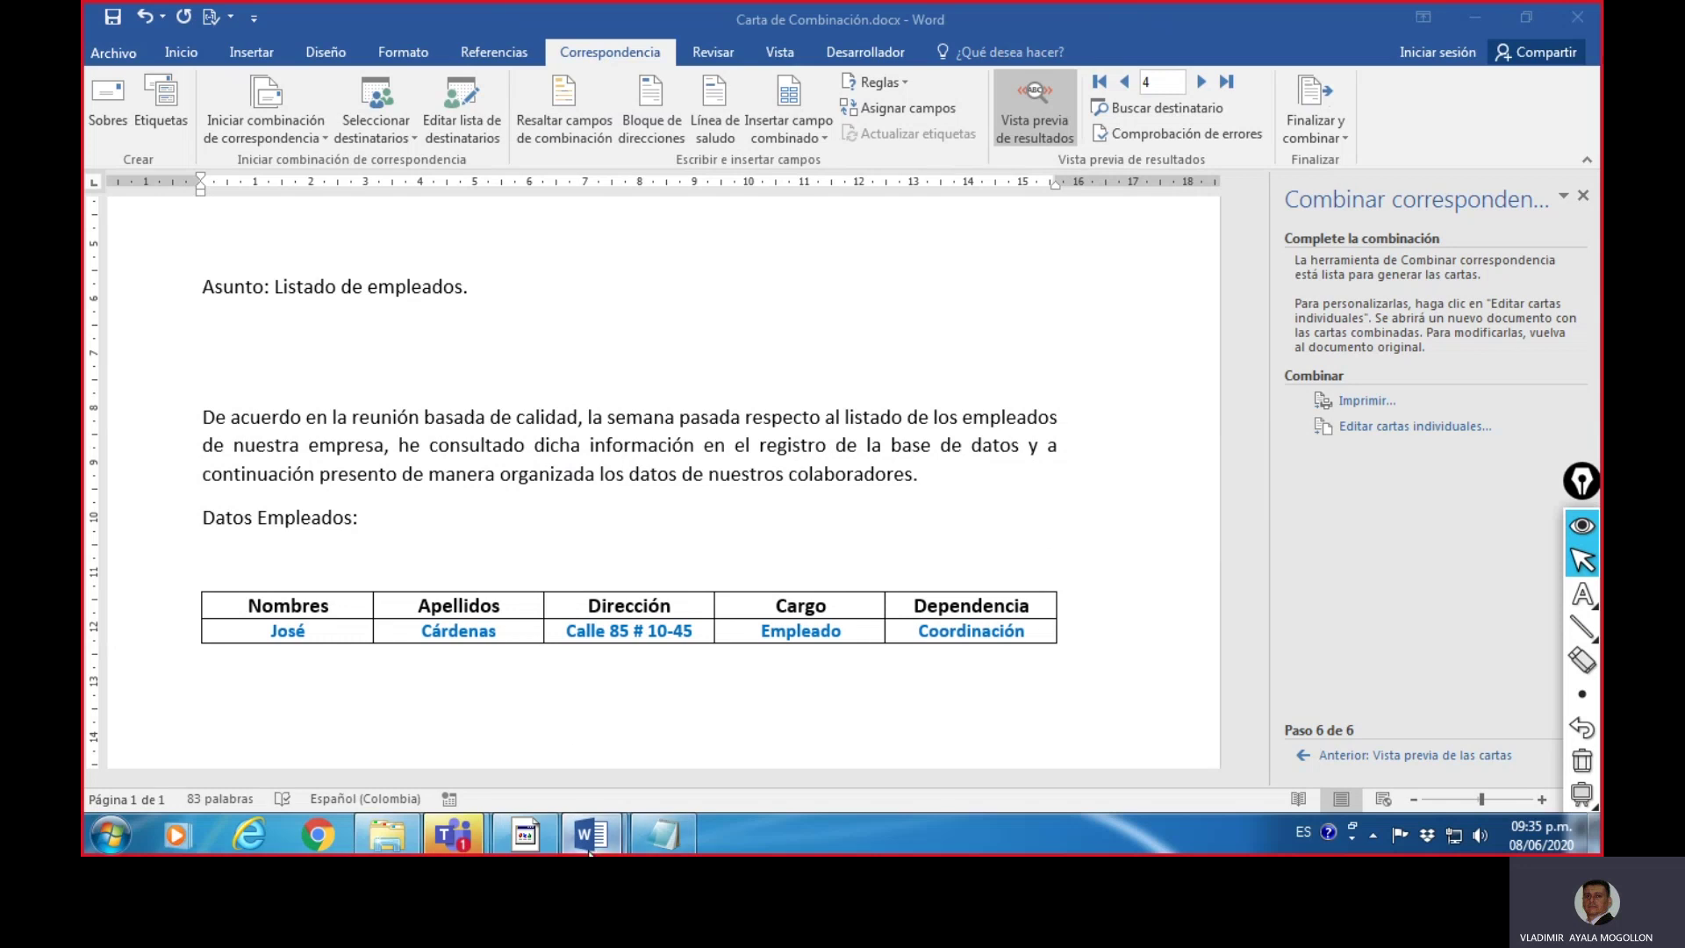
{"action": "mouse_move", "coordinate": [590, 831]}
{"action": "left_click", "coordinate": [530, 739]}
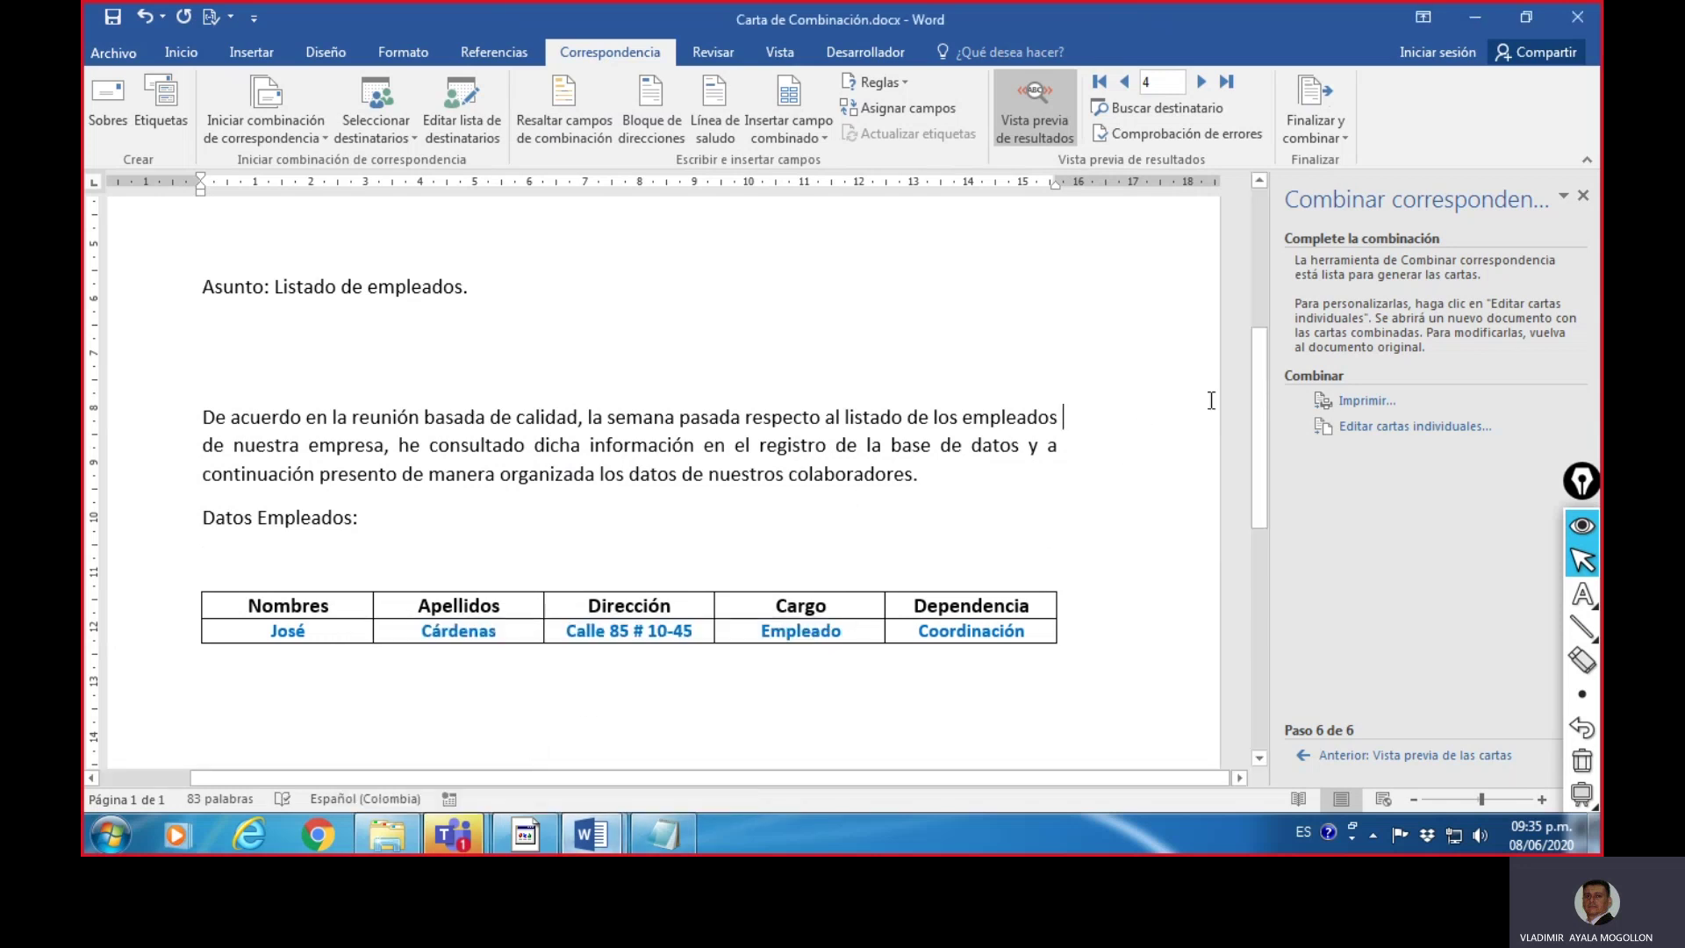
{"action": "left_click_drag", "start_coordinate": [1260, 360], "coordinate": [1260, 430]}
{"action": "left_click", "coordinate": [590, 832]}
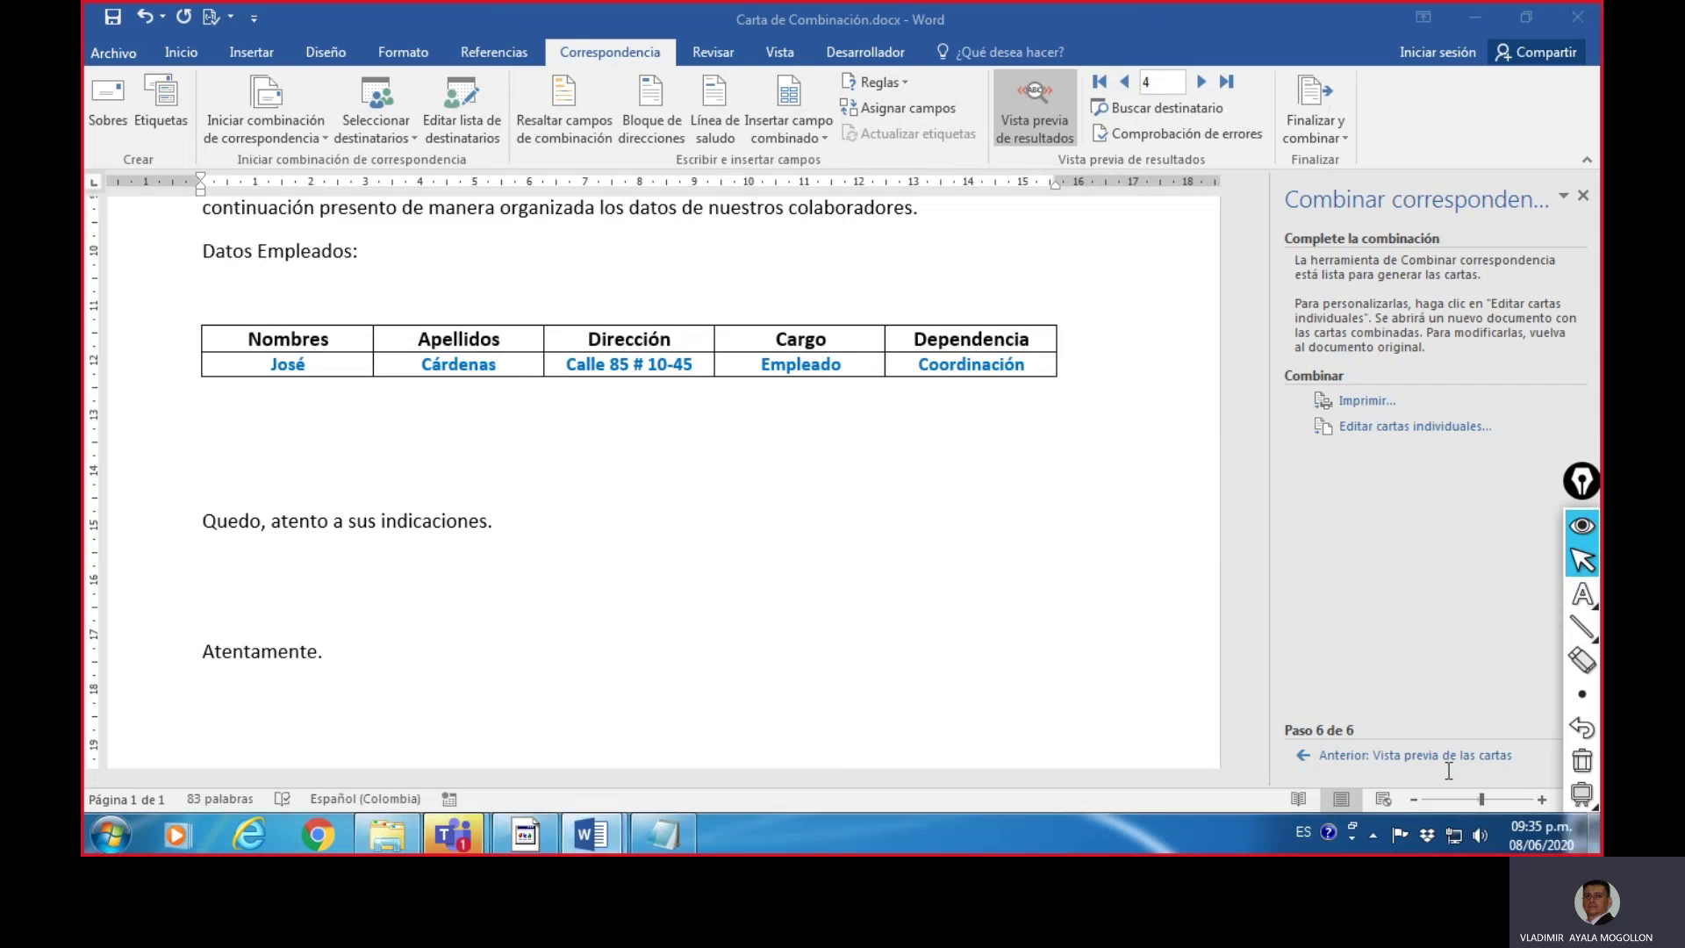
{"action": "left_click", "coordinate": [1584, 566]}
{"action": "left_click", "coordinate": [1582, 693]}
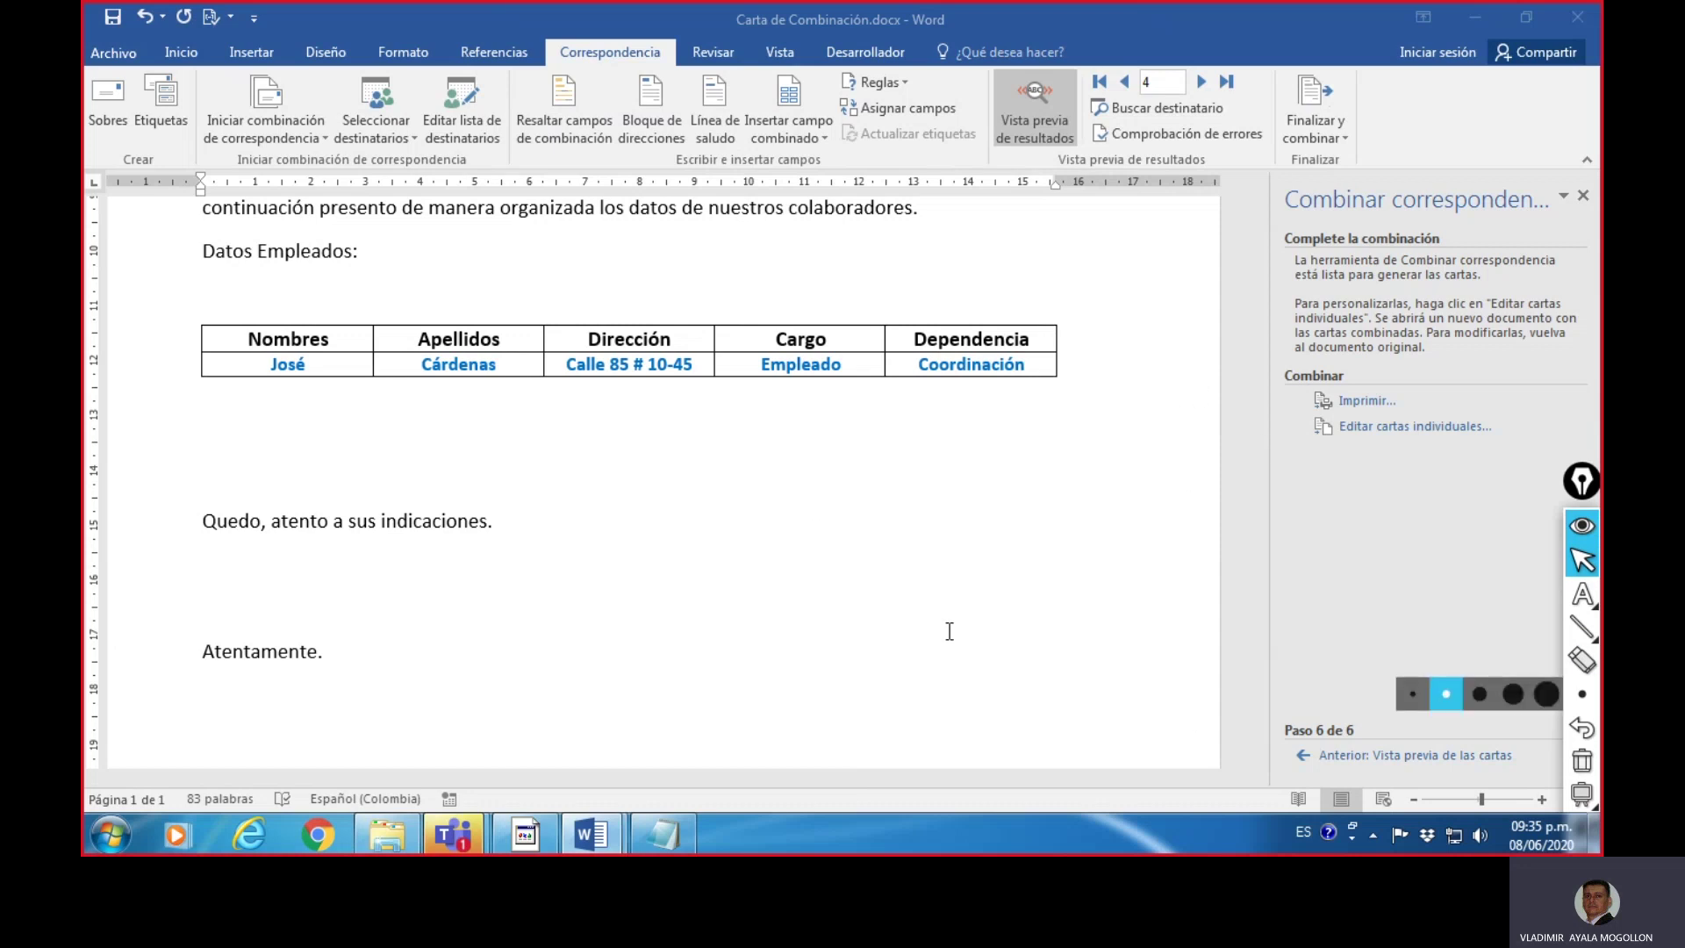
{"action": "left_click", "coordinate": [530, 732]}
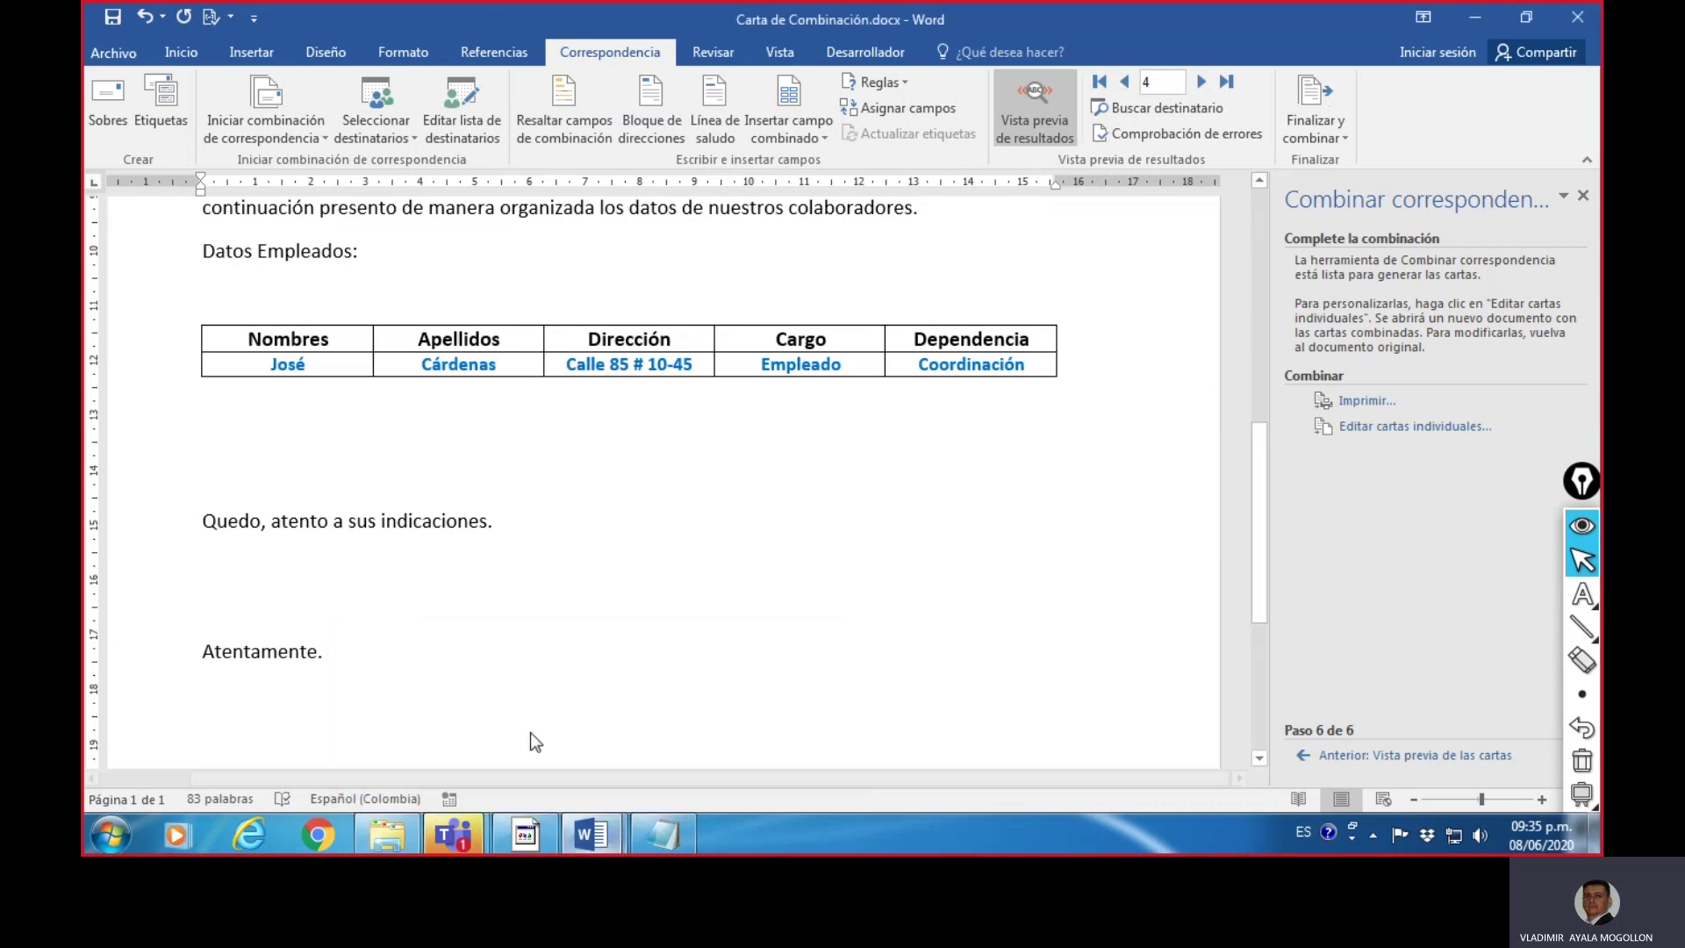
{"action": "scroll", "coordinate": [1094, 512], "scroll_direction": "up", "scroll_amount": 6}
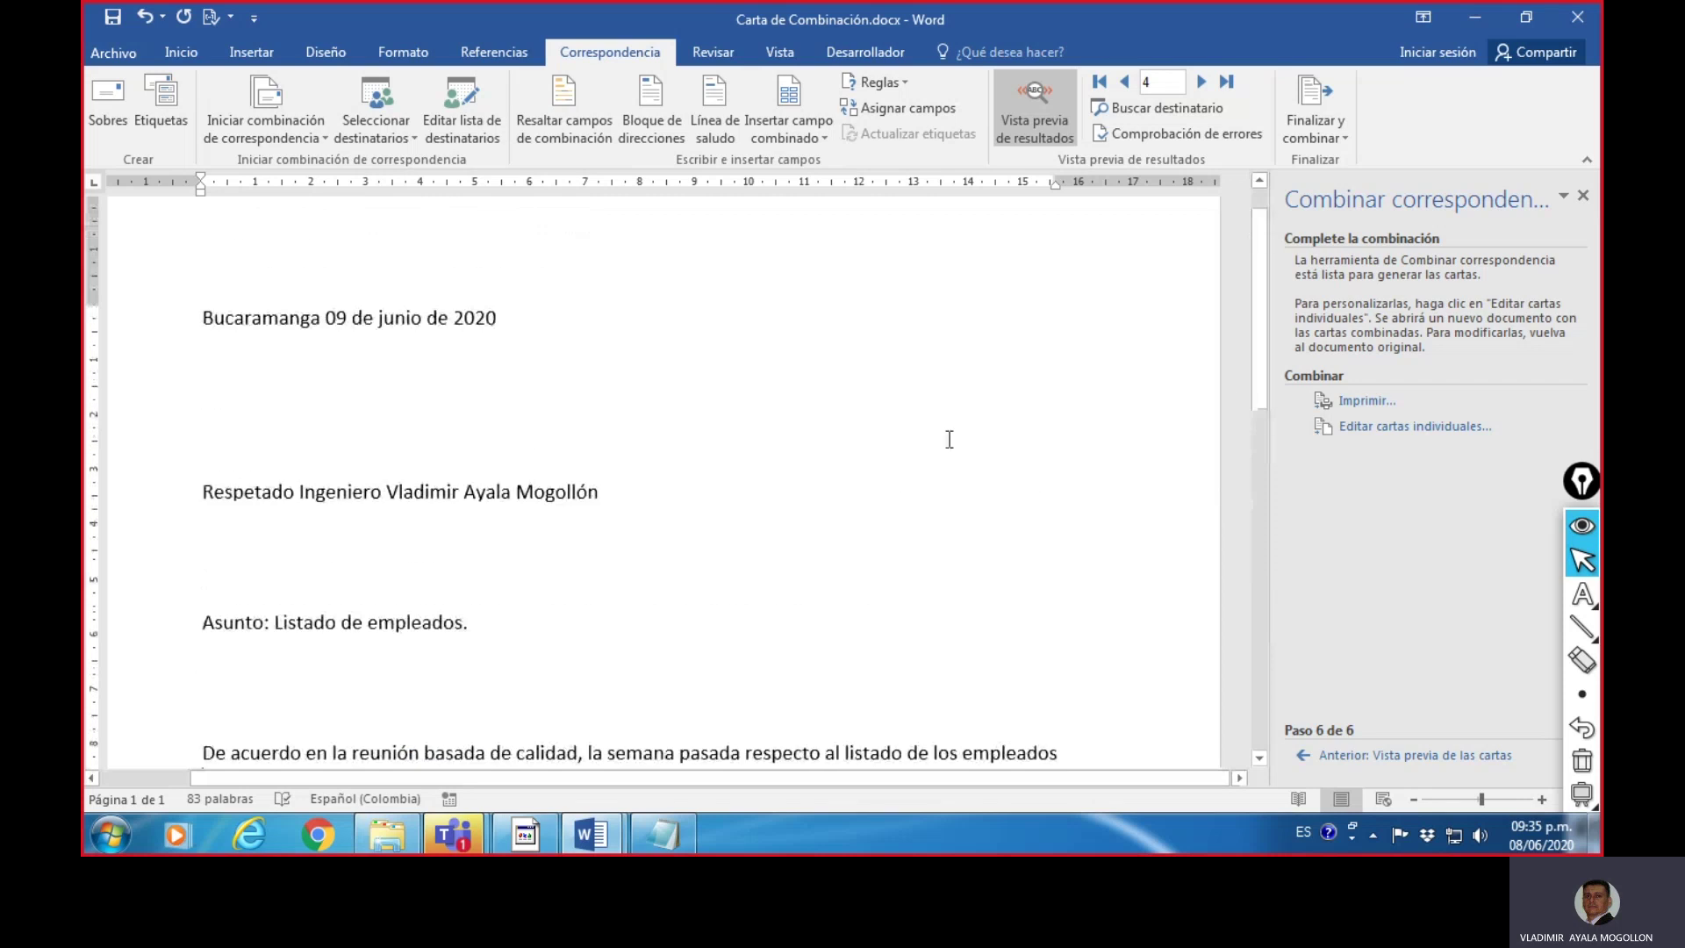
{"action": "scroll", "coordinate": [949, 438], "scroll_direction": "up", "scroll_amount": 1}
- Close the merged Cartas1 document, choosing Guardar to keep its changes
{"action": "mouse_move", "coordinate": [615, 849]}
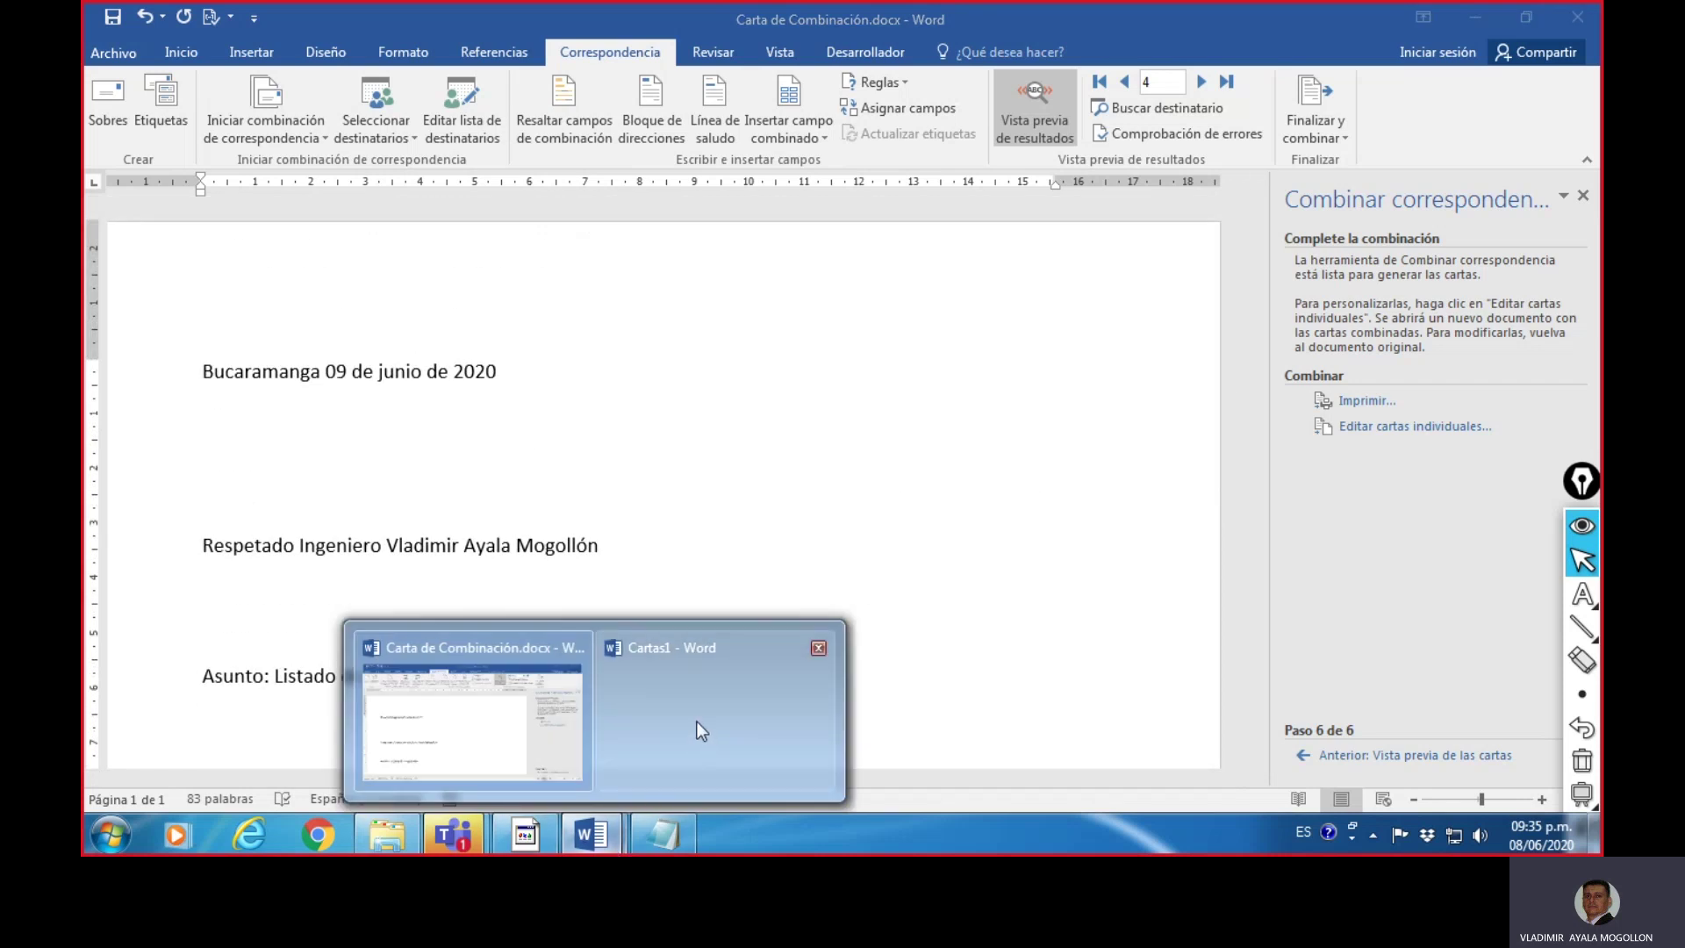
{"action": "mouse_move", "coordinate": [697, 721]}
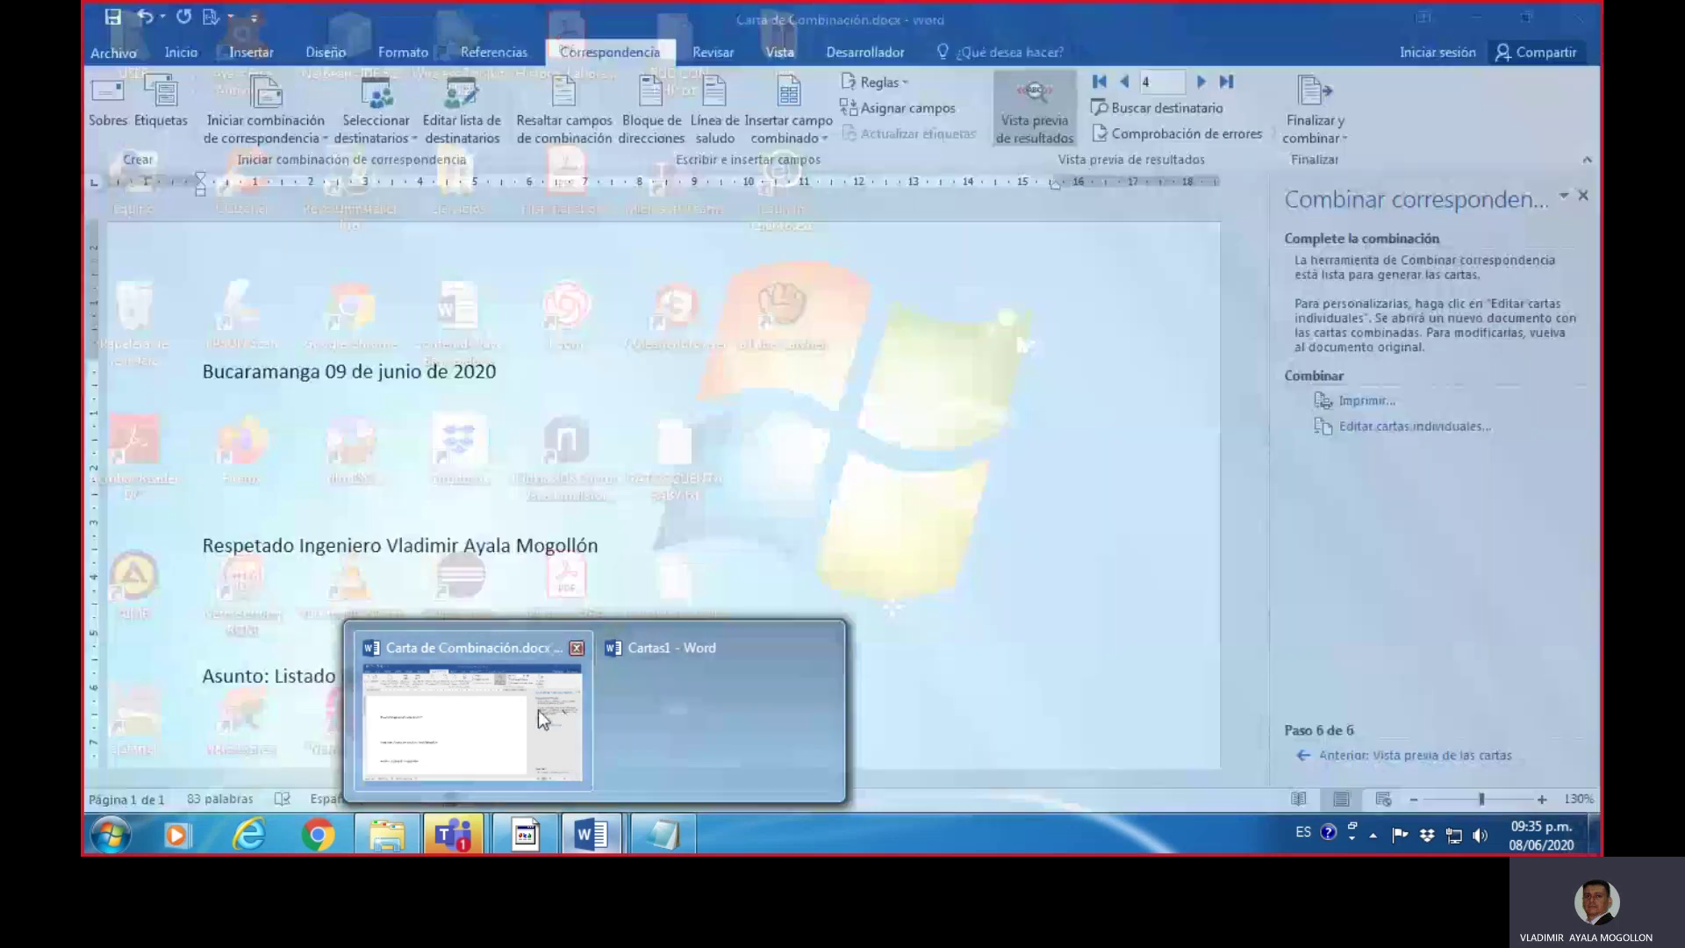
{"action": "left_click", "coordinate": [539, 709]}
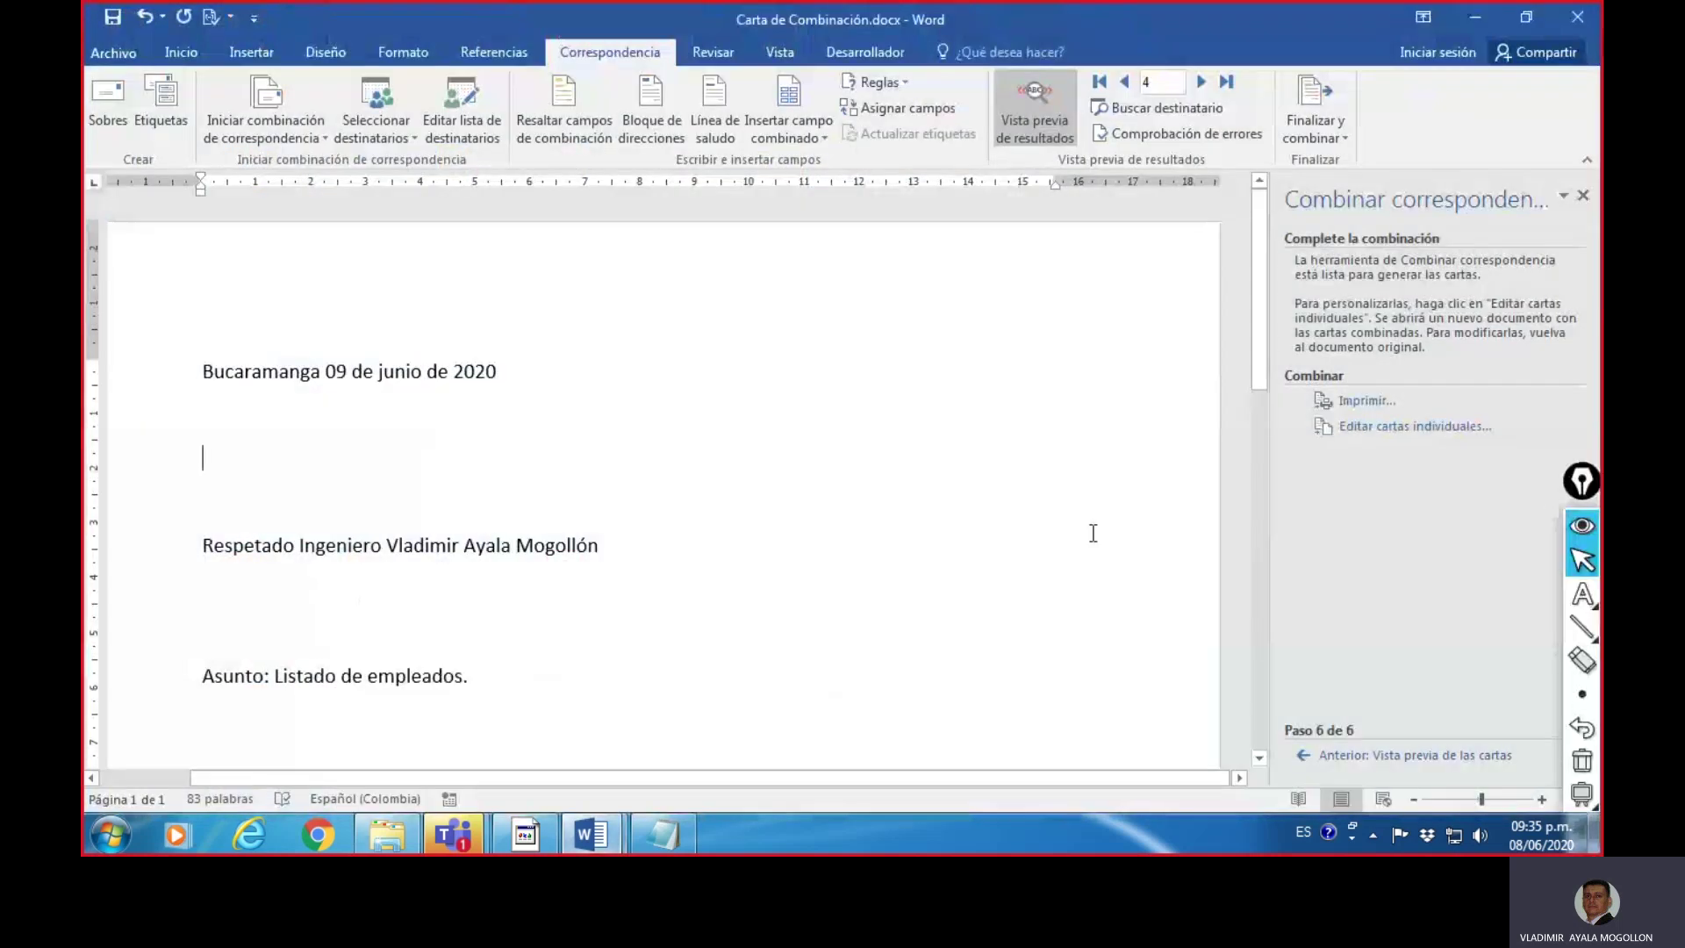
{"action": "scroll", "coordinate": [1079, 595], "scroll_direction": "down", "scroll_amount": 10}
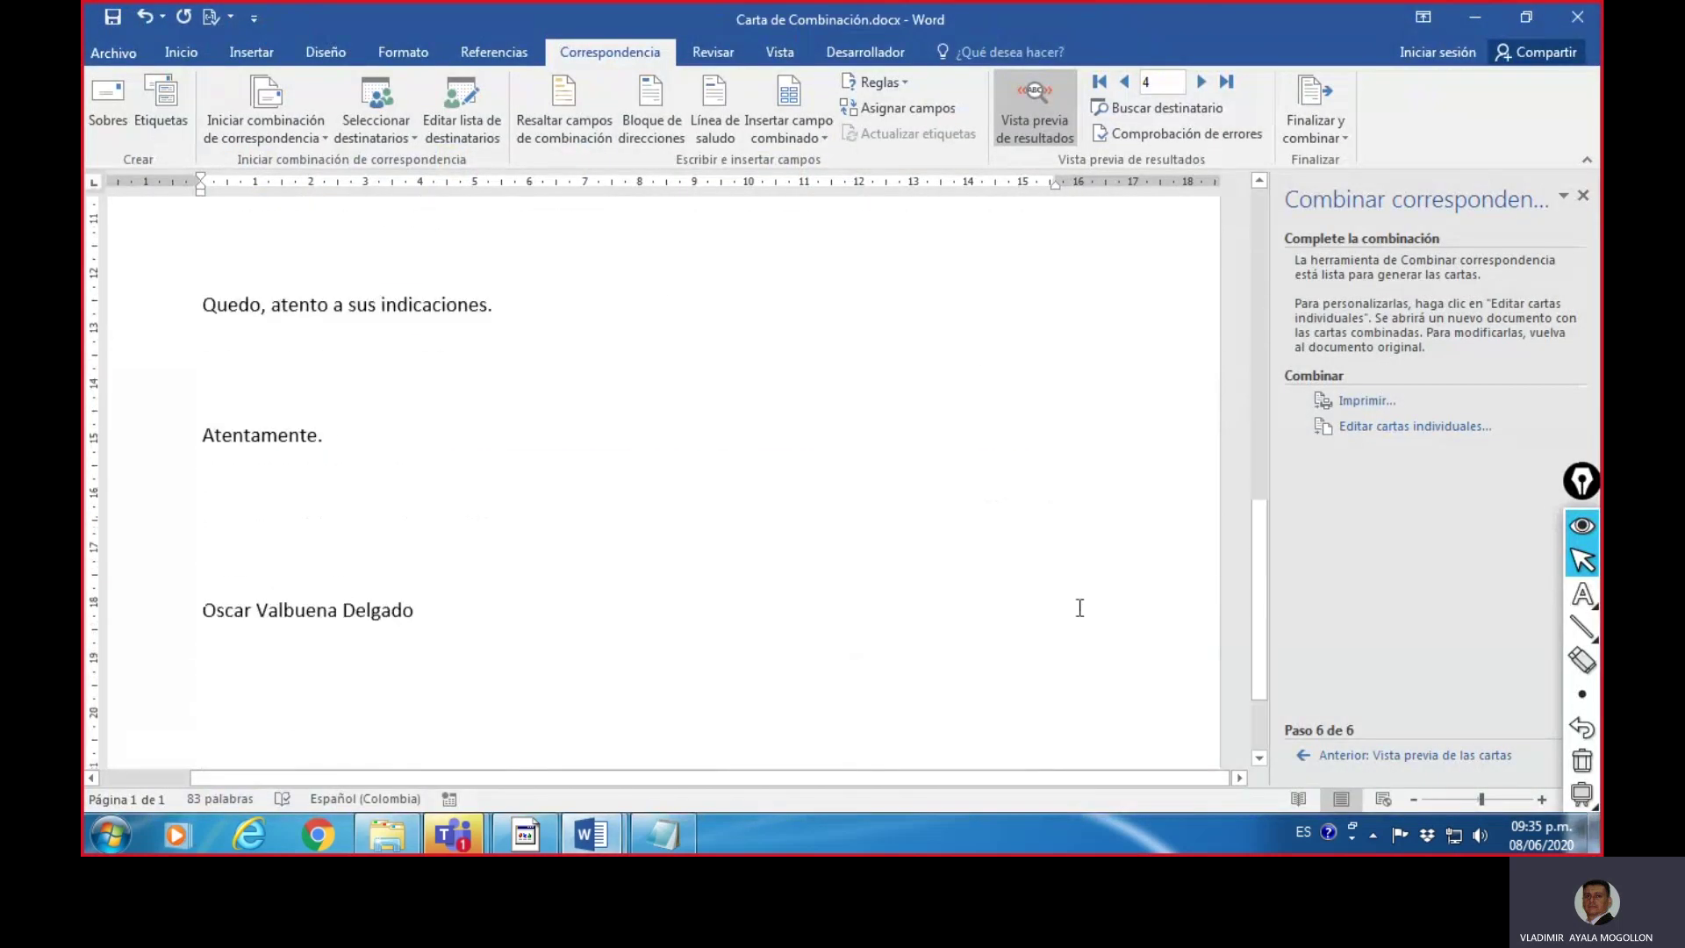
{"action": "scroll", "coordinate": [1080, 596], "scroll_direction": "up", "scroll_amount": 6}
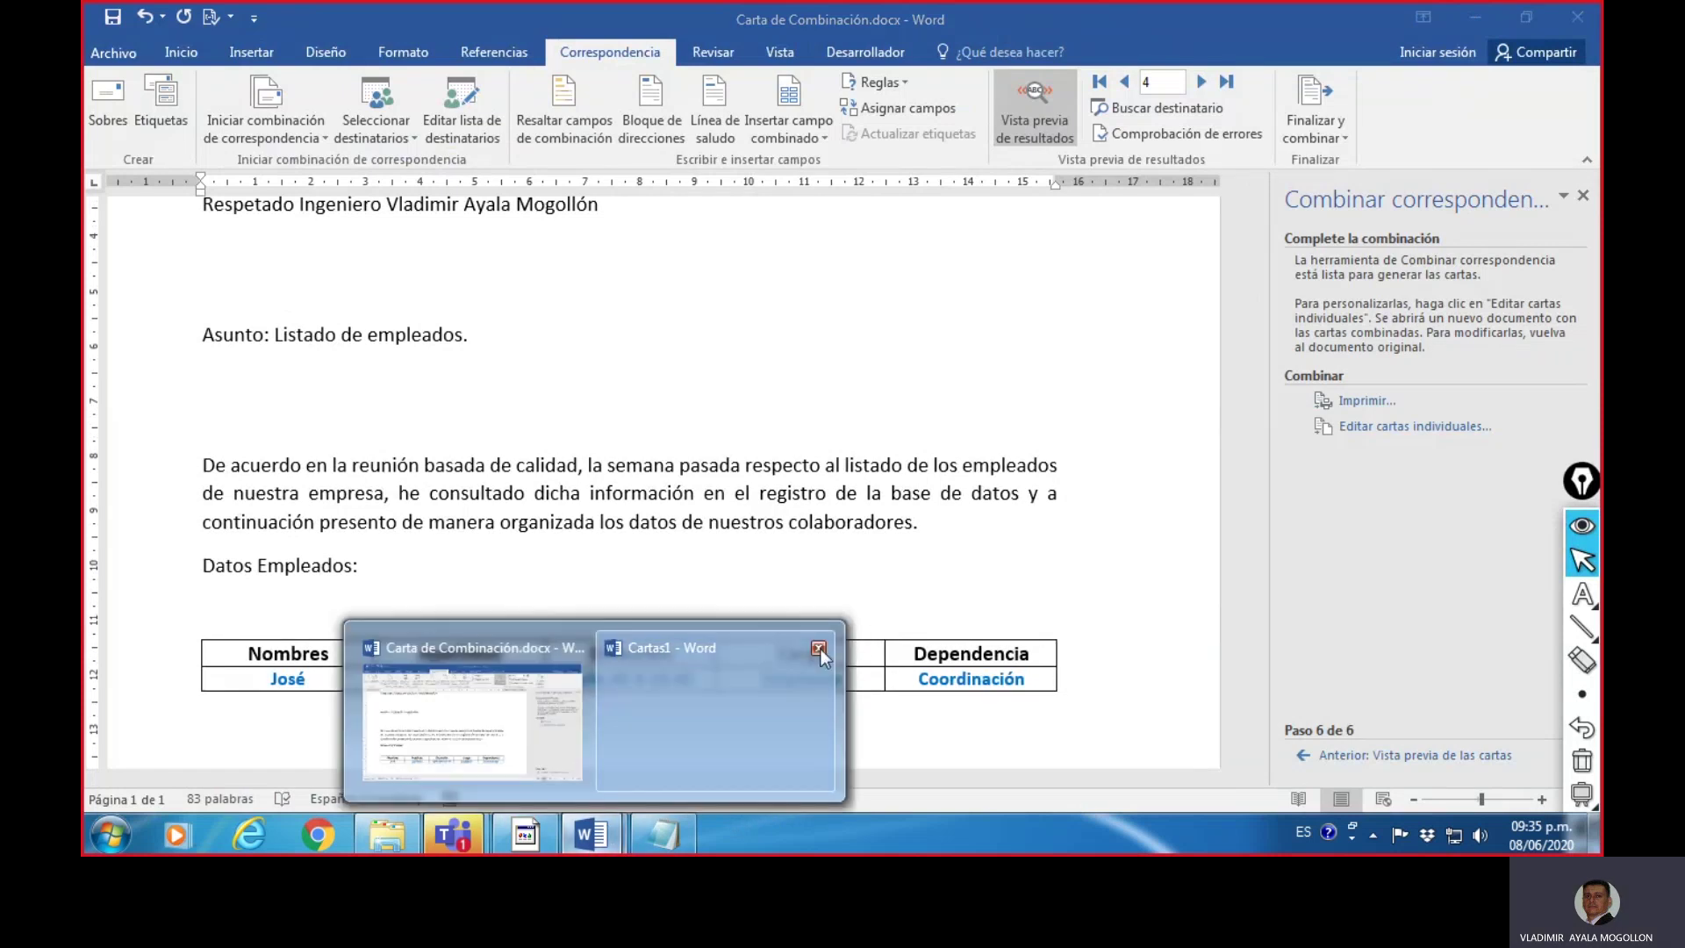
{"action": "left_click", "coordinate": [819, 648]}
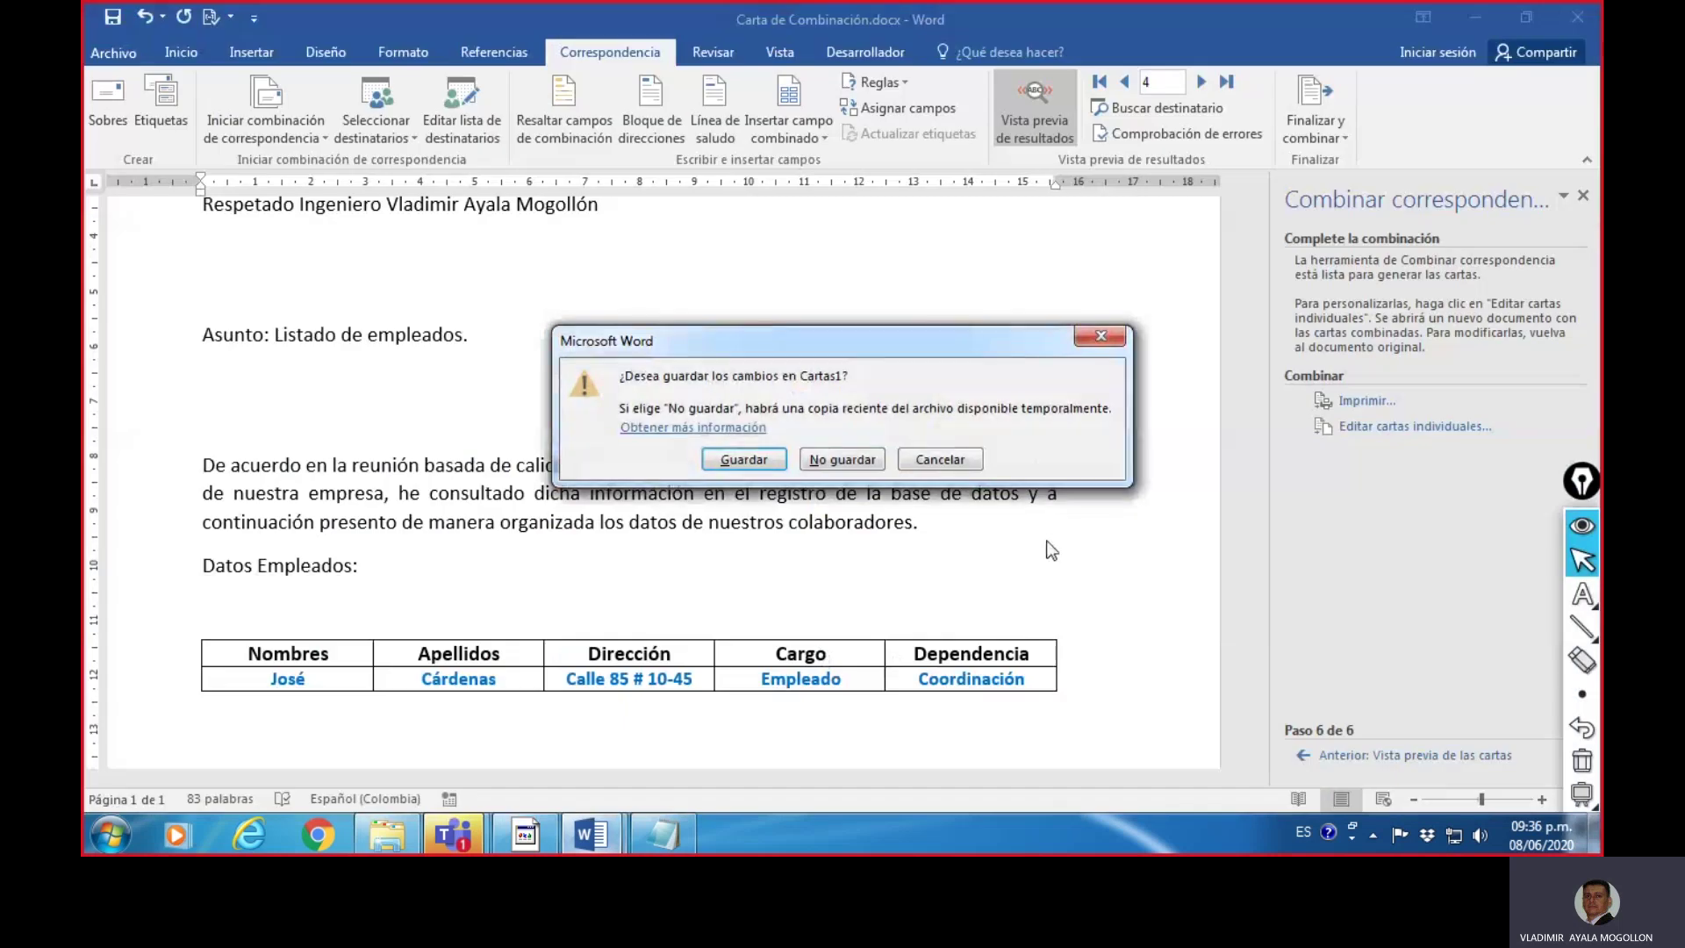
{"action": "left_click", "coordinate": [765, 458]}
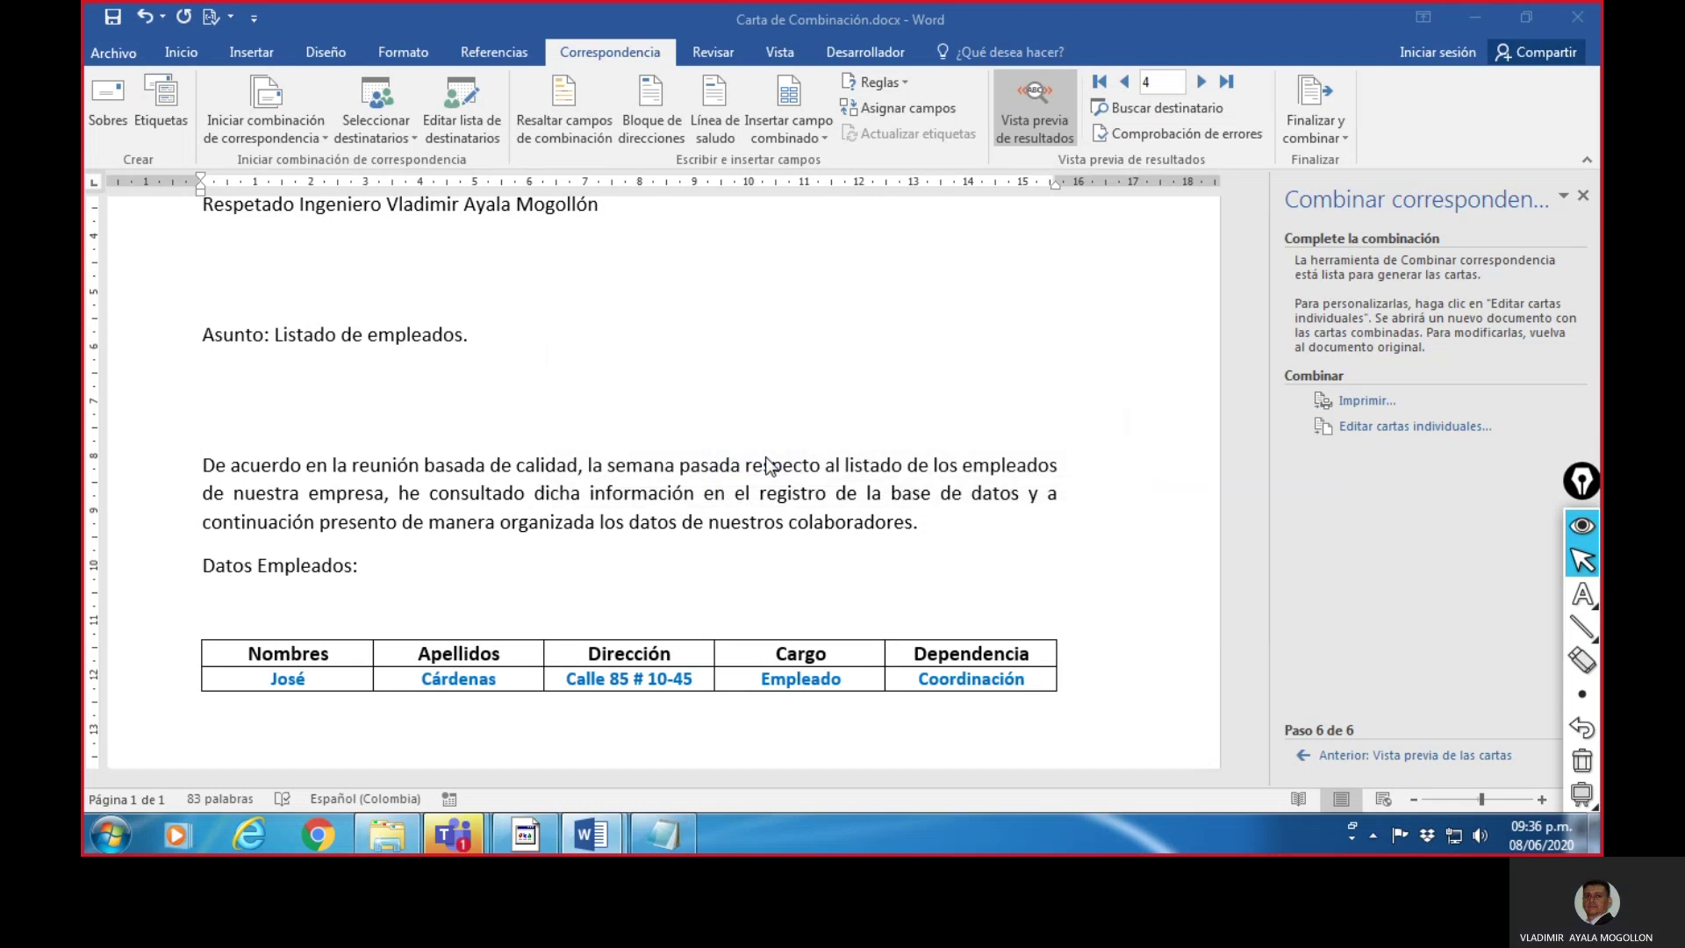
- Save the merged letters in Downloads under the file name 'Cartas Individuales'
{"action": "left_click", "coordinate": [752, 503]}
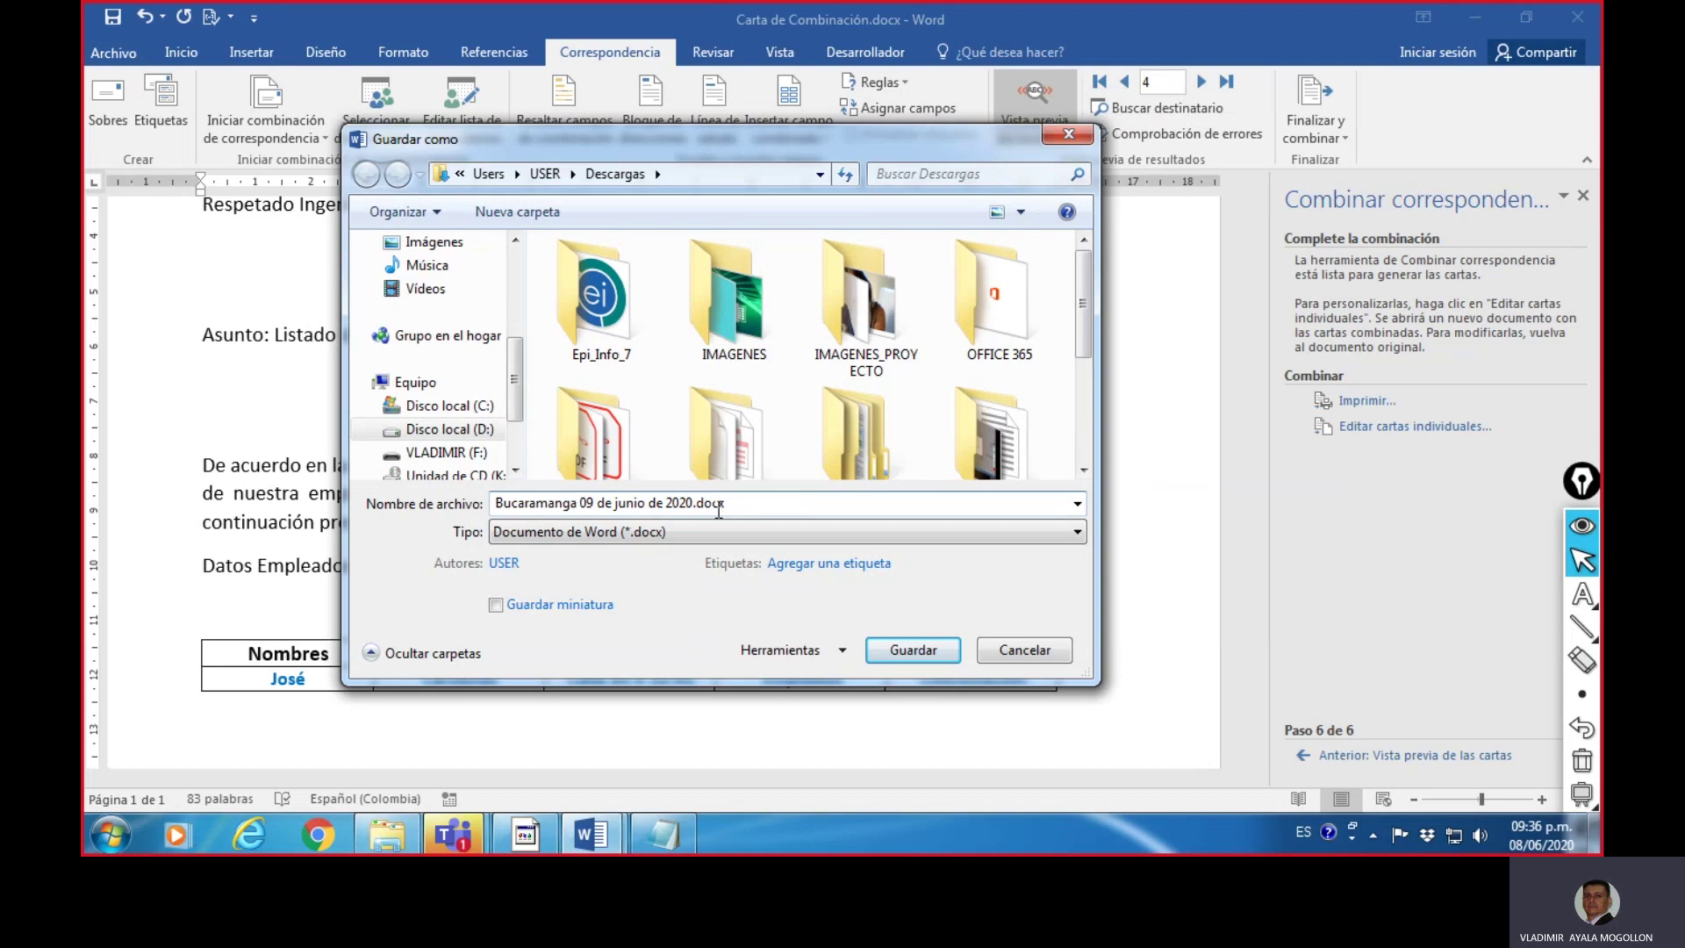
{"action": "left_click_drag", "start_coordinate": [693, 504], "coordinate": [493, 505]}
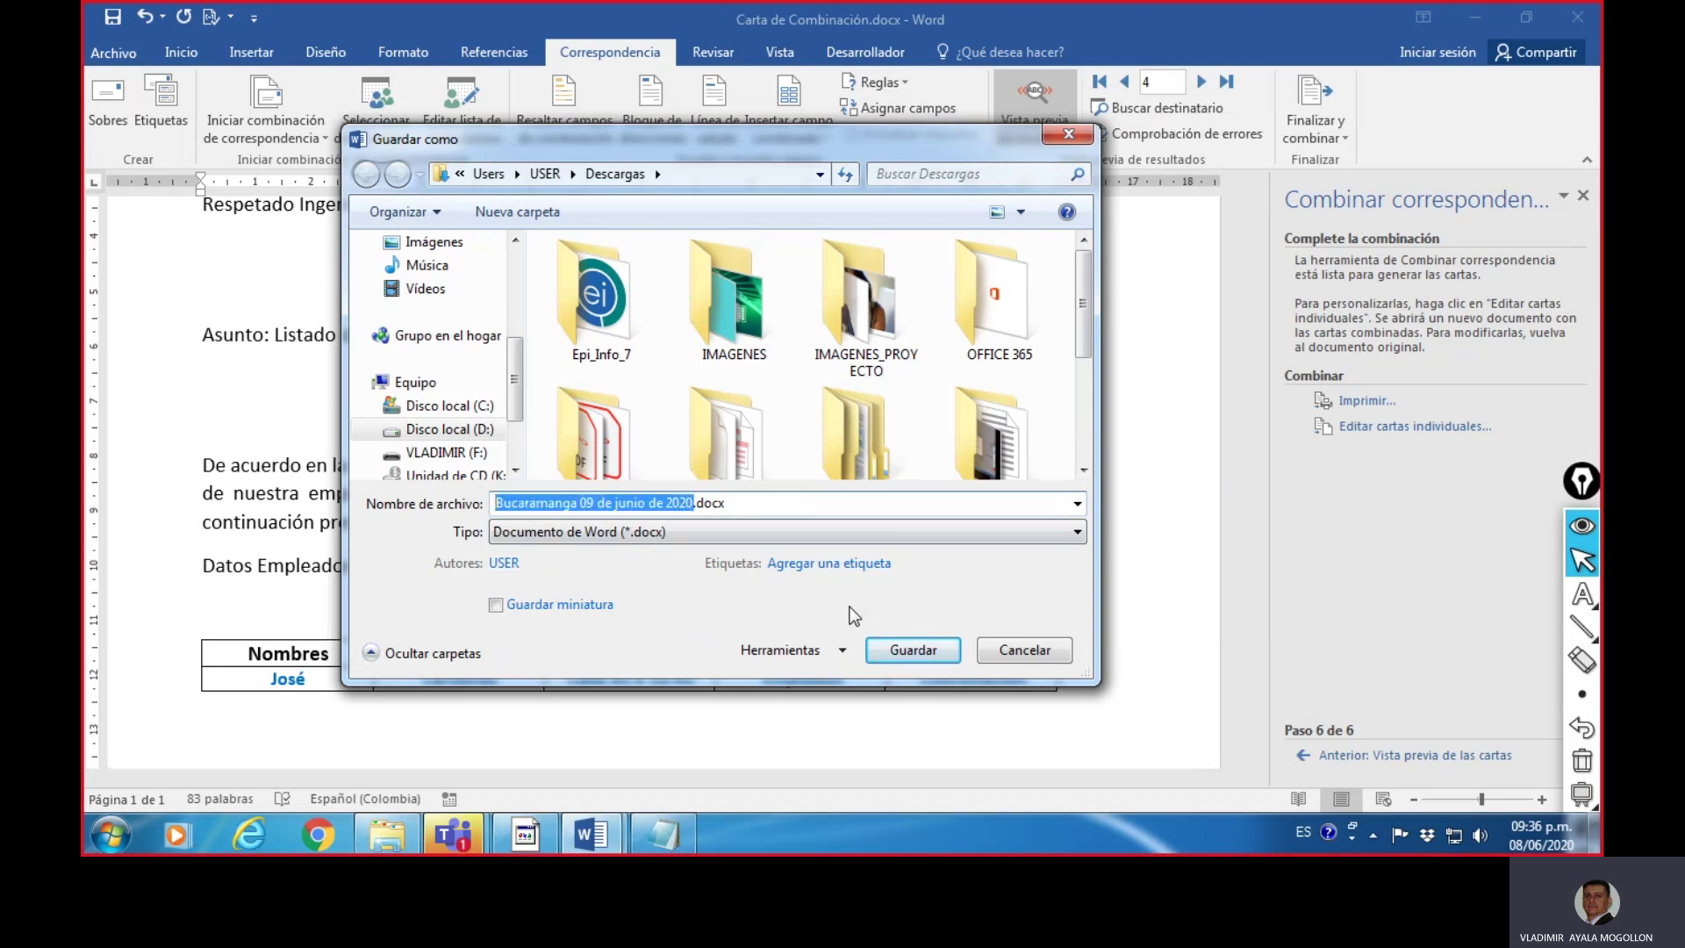
{"action": "scroll", "coordinate": [517, 367], "scroll_direction": "up", "scroll_amount": 3}
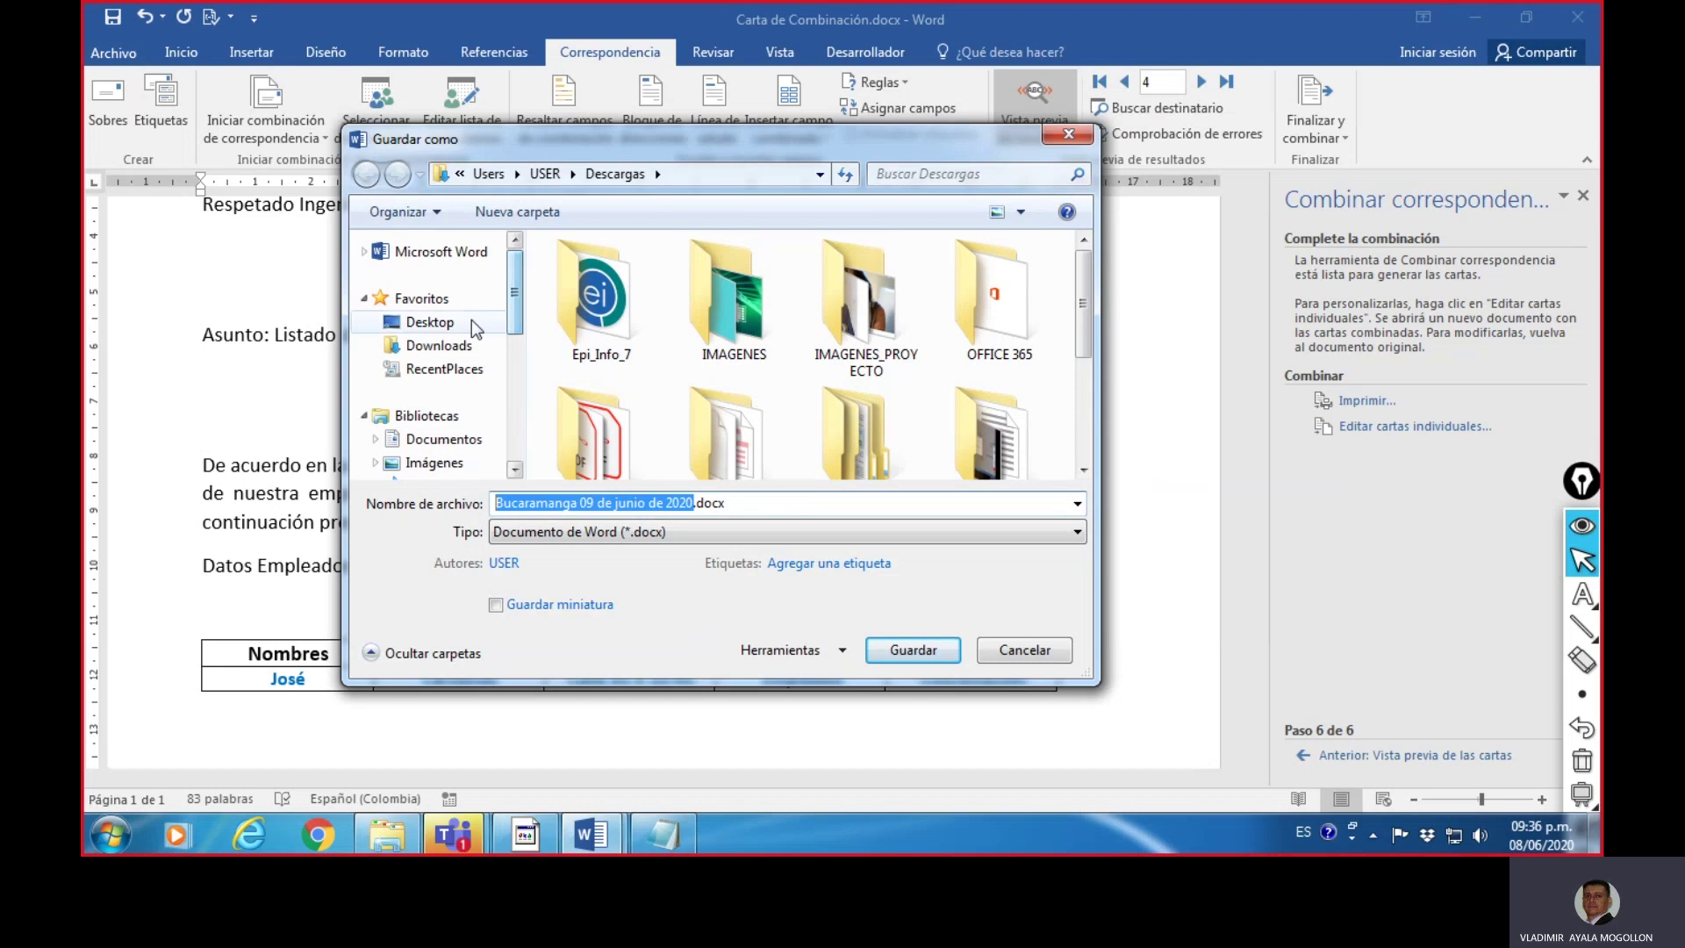
{"action": "left_click", "coordinate": [464, 347]}
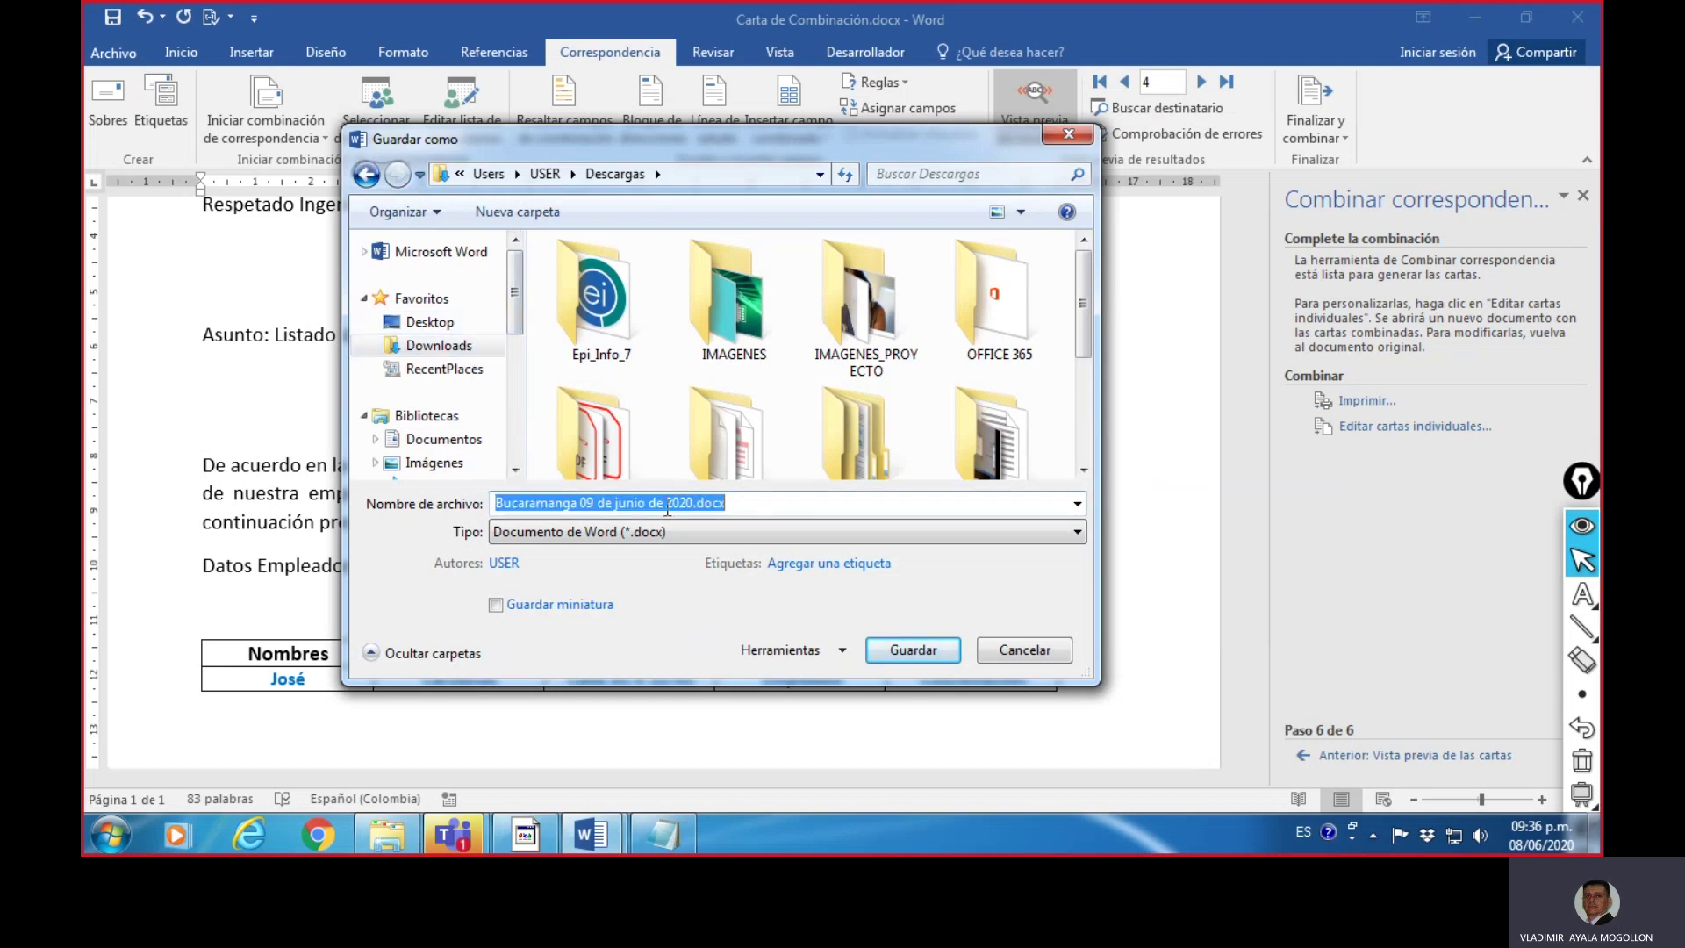
{"action": "left_click", "coordinate": [694, 503]}
{"action": "left_click_drag", "start_coordinate": [693, 504], "coordinate": [503, 490]}
{"action": "type", "text": "Cartas"}
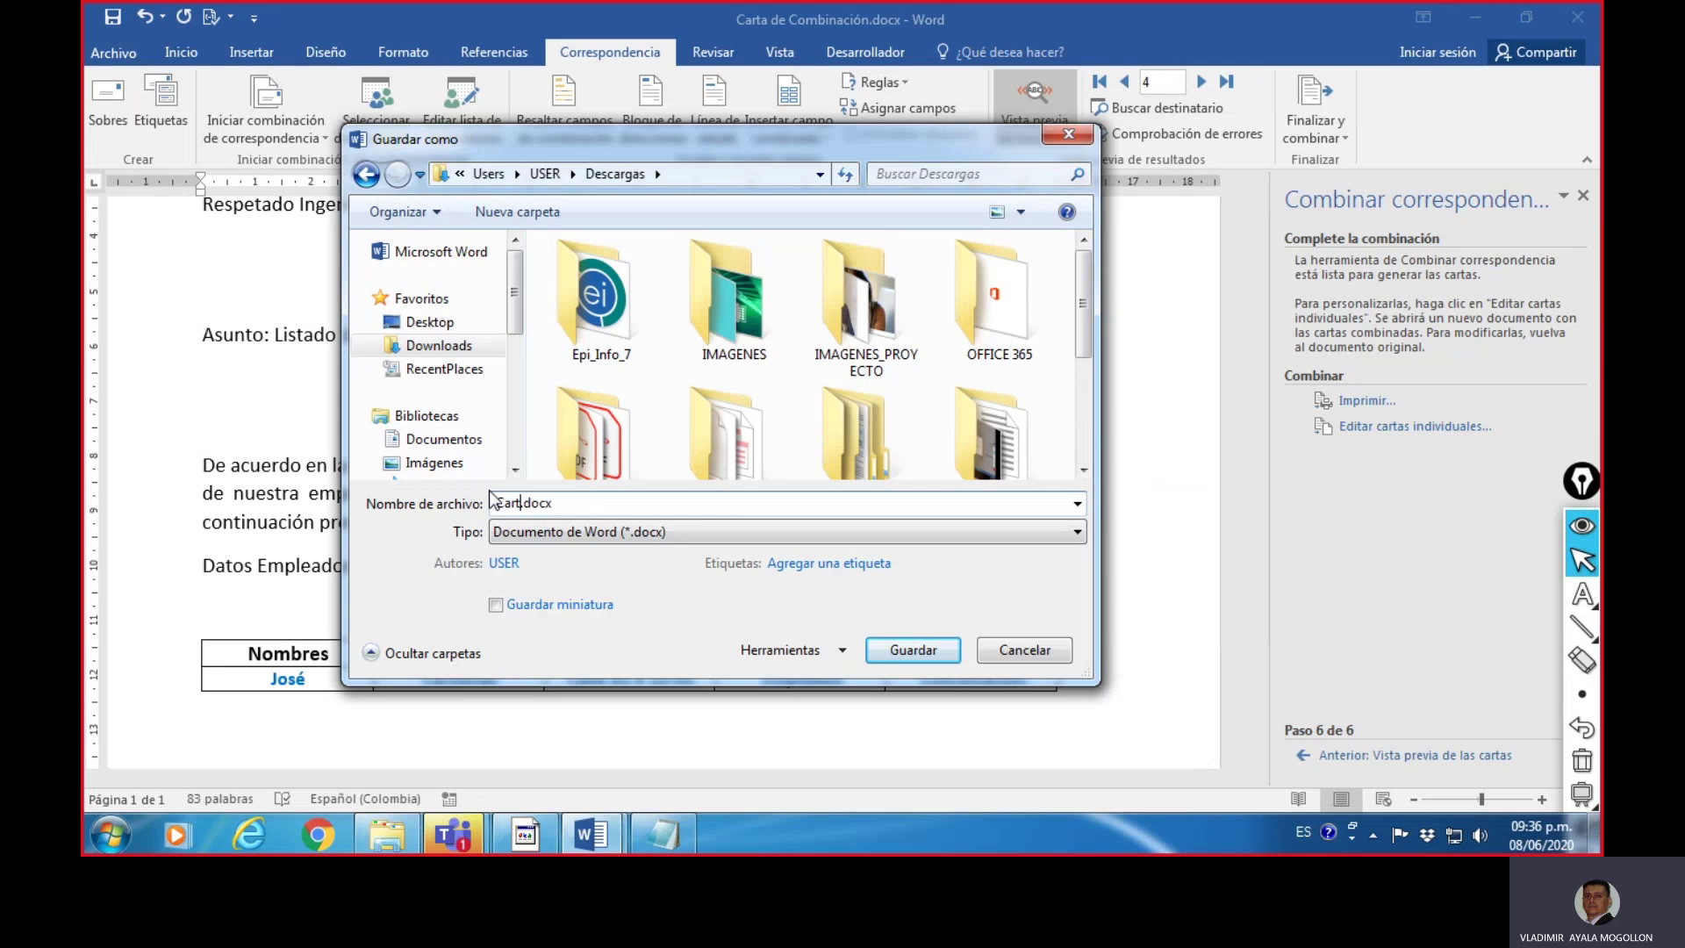
{"action": "type", "text": " In"}
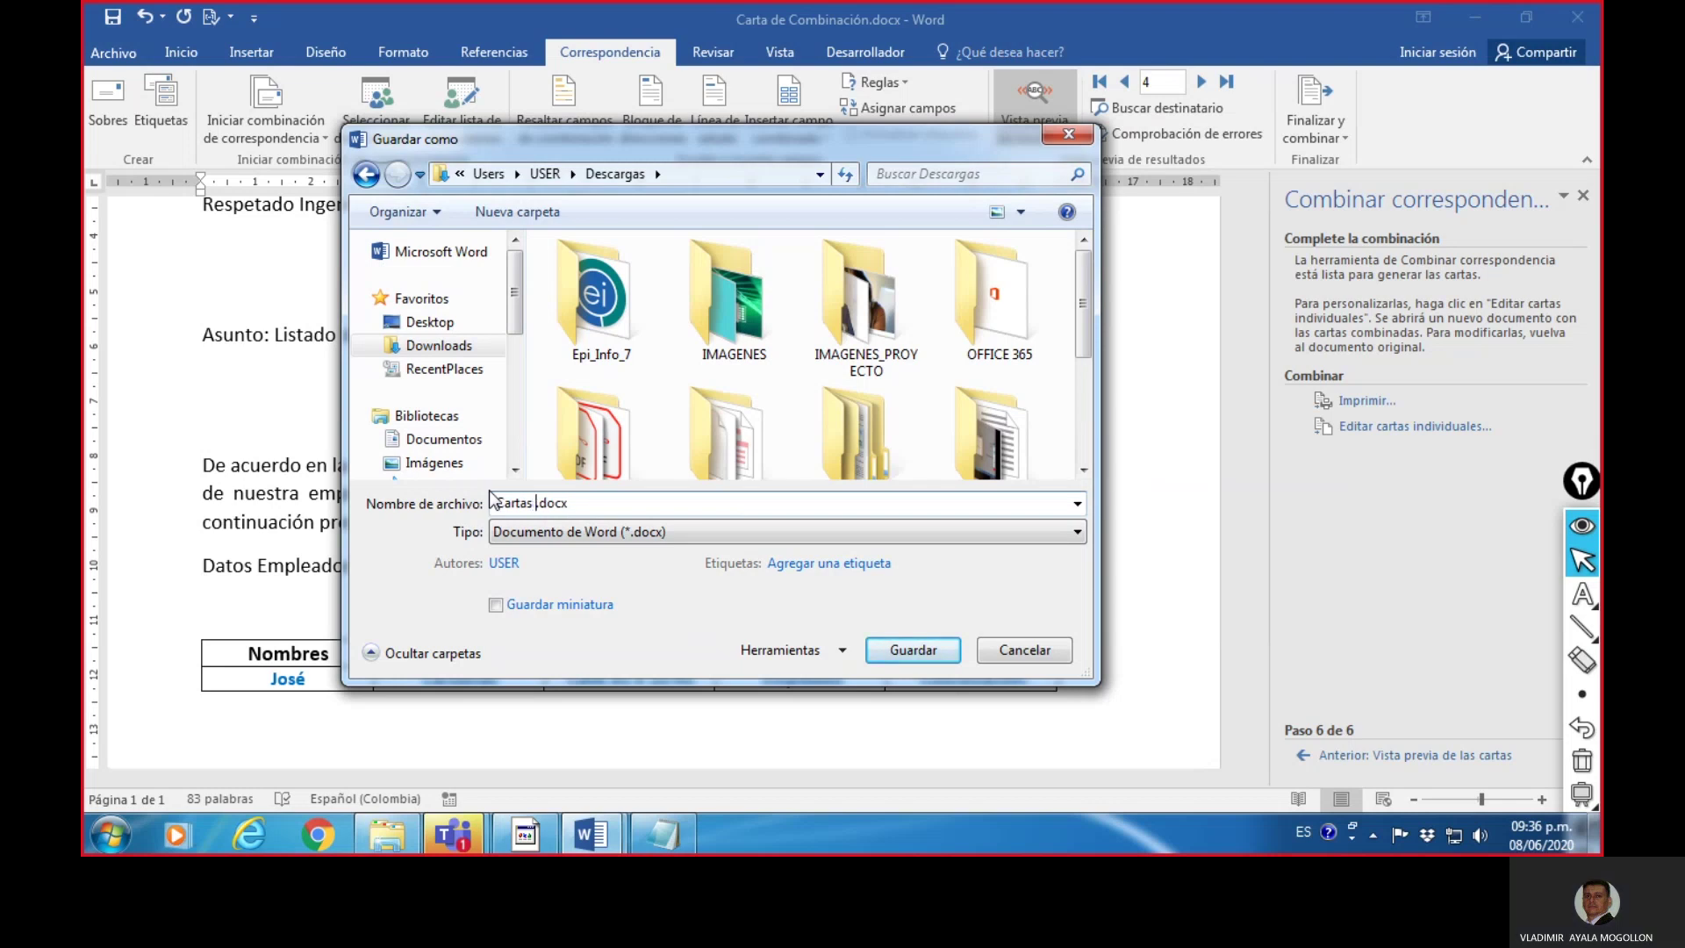
{"action": "type", "text": "dividuales"}
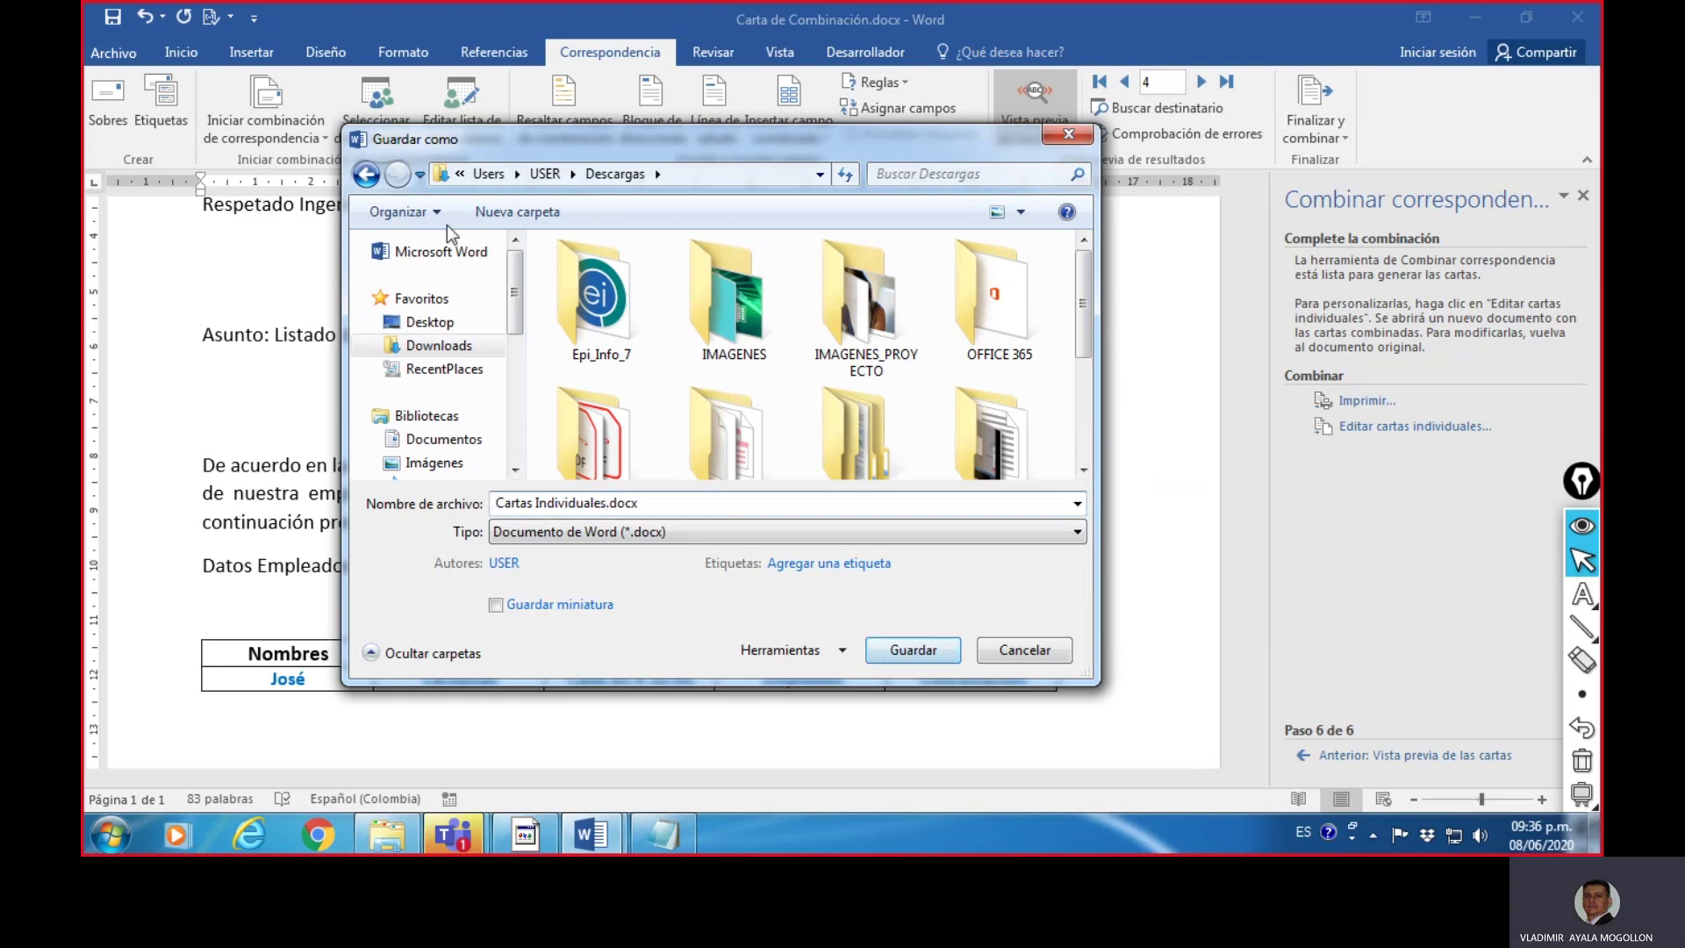
{"action": "left_click", "coordinate": [943, 658]}
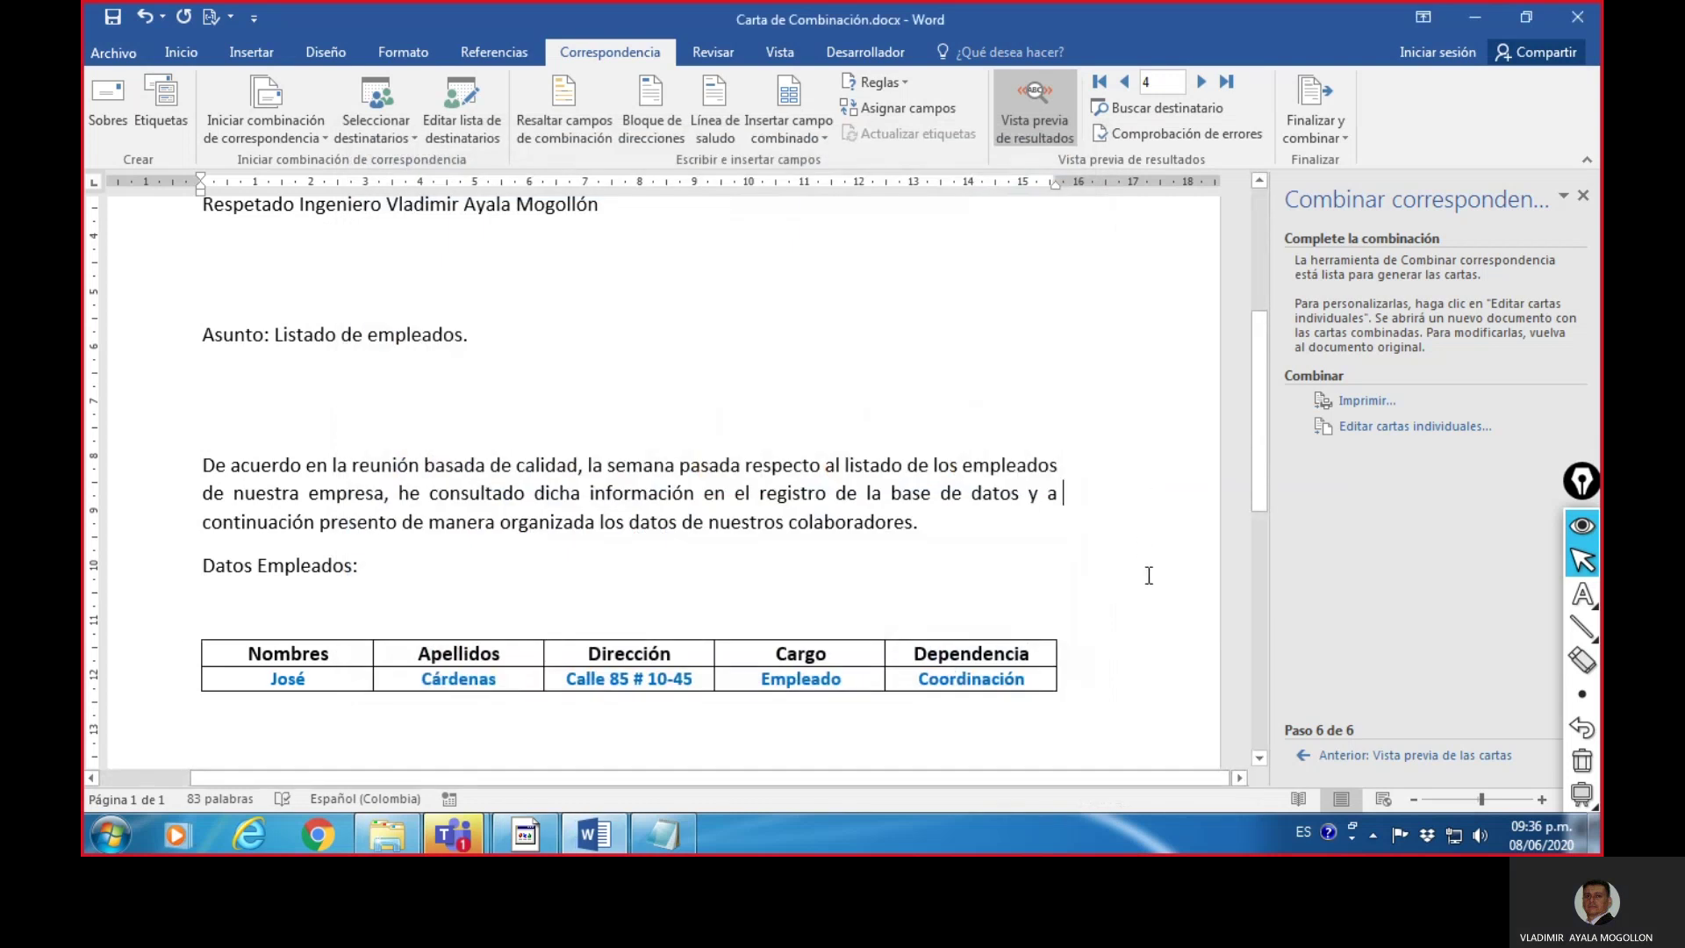
- Save the Carta de Combinación template and close Word
{"action": "left_click", "coordinate": [1154, 602]}
{"action": "left_click", "coordinate": [609, 844]}
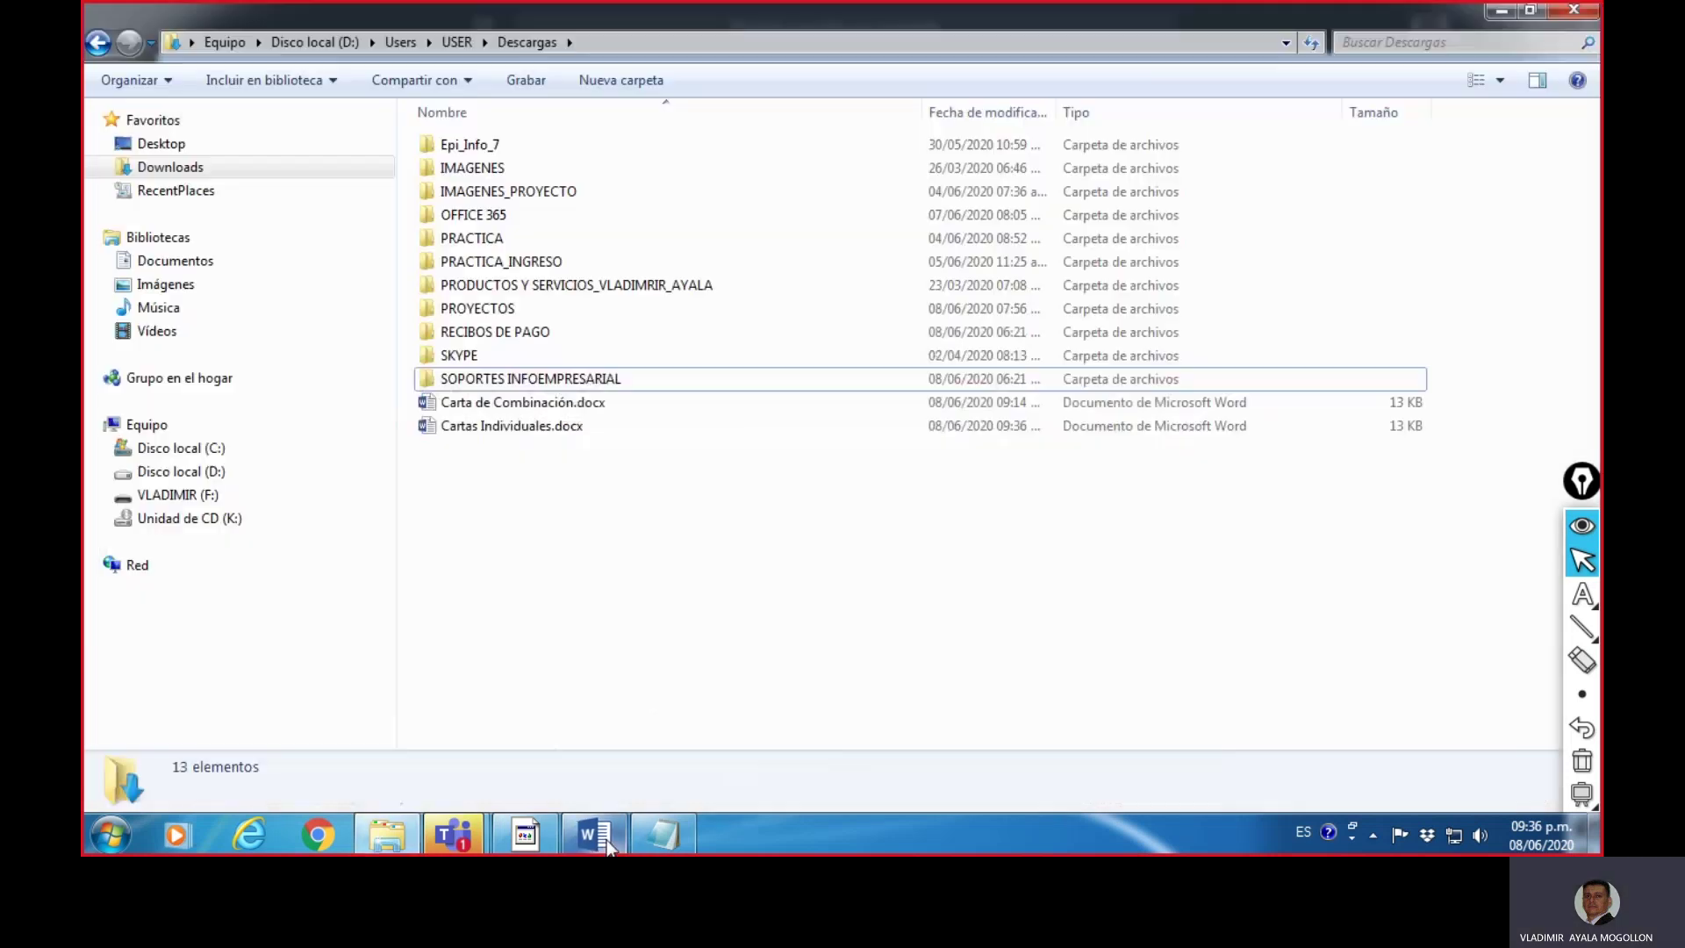
{"action": "left_click", "coordinate": [609, 844]}
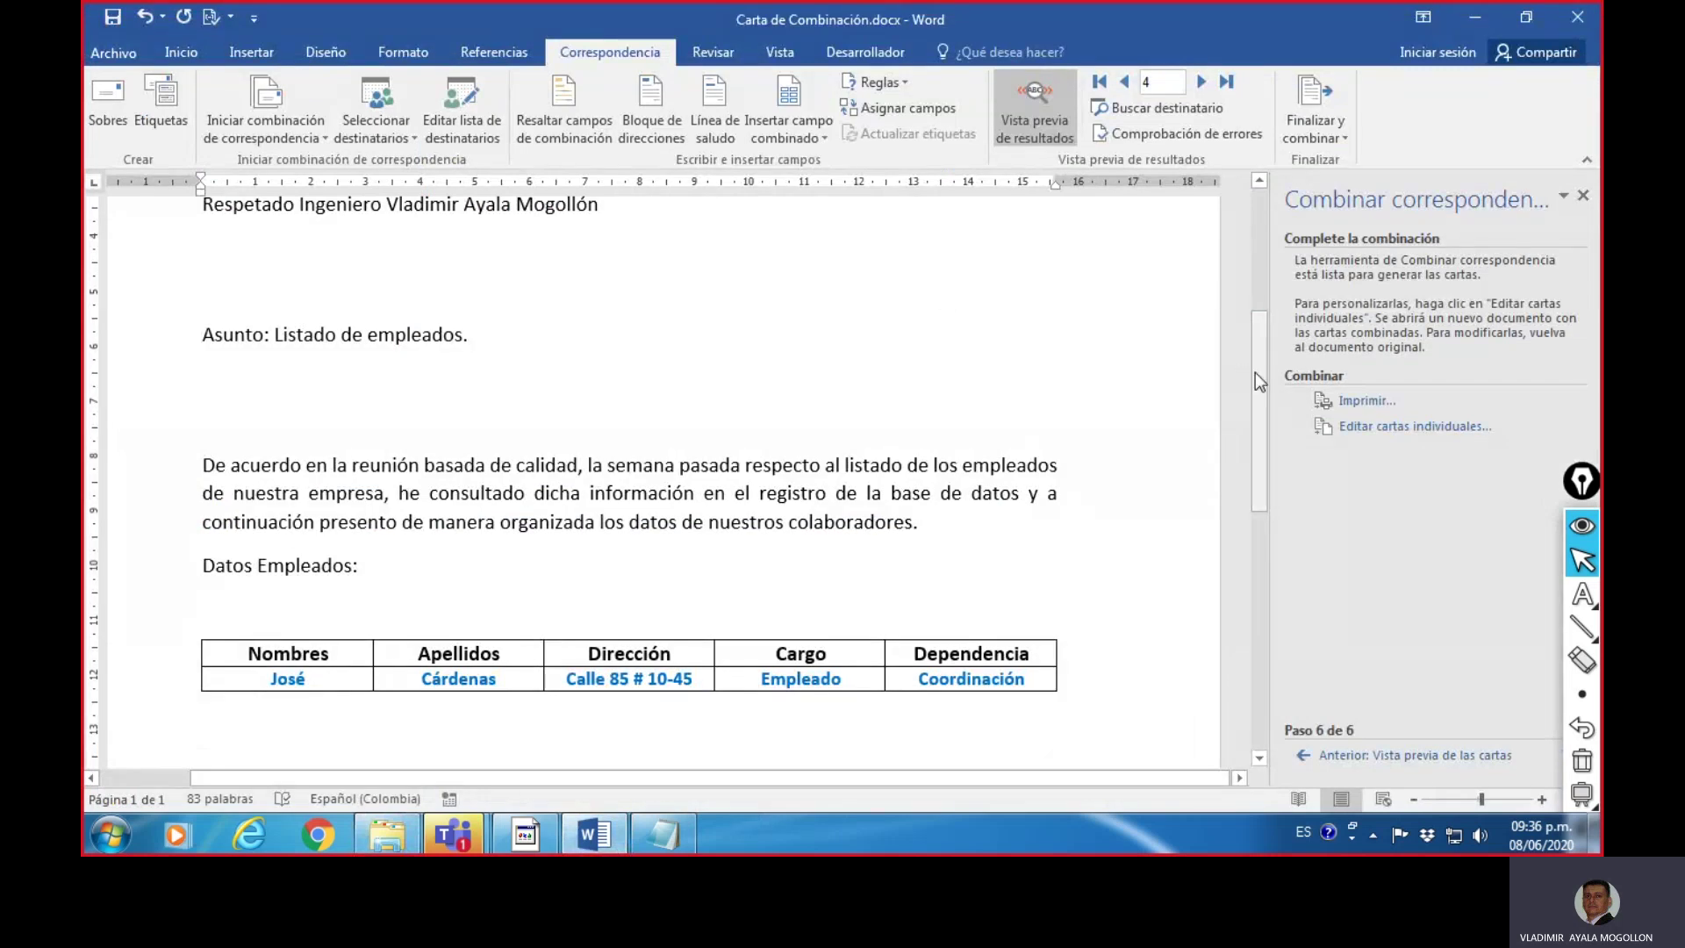
{"action": "scroll", "coordinate": [1255, 351], "scroll_direction": "up", "scroll_amount": 5}
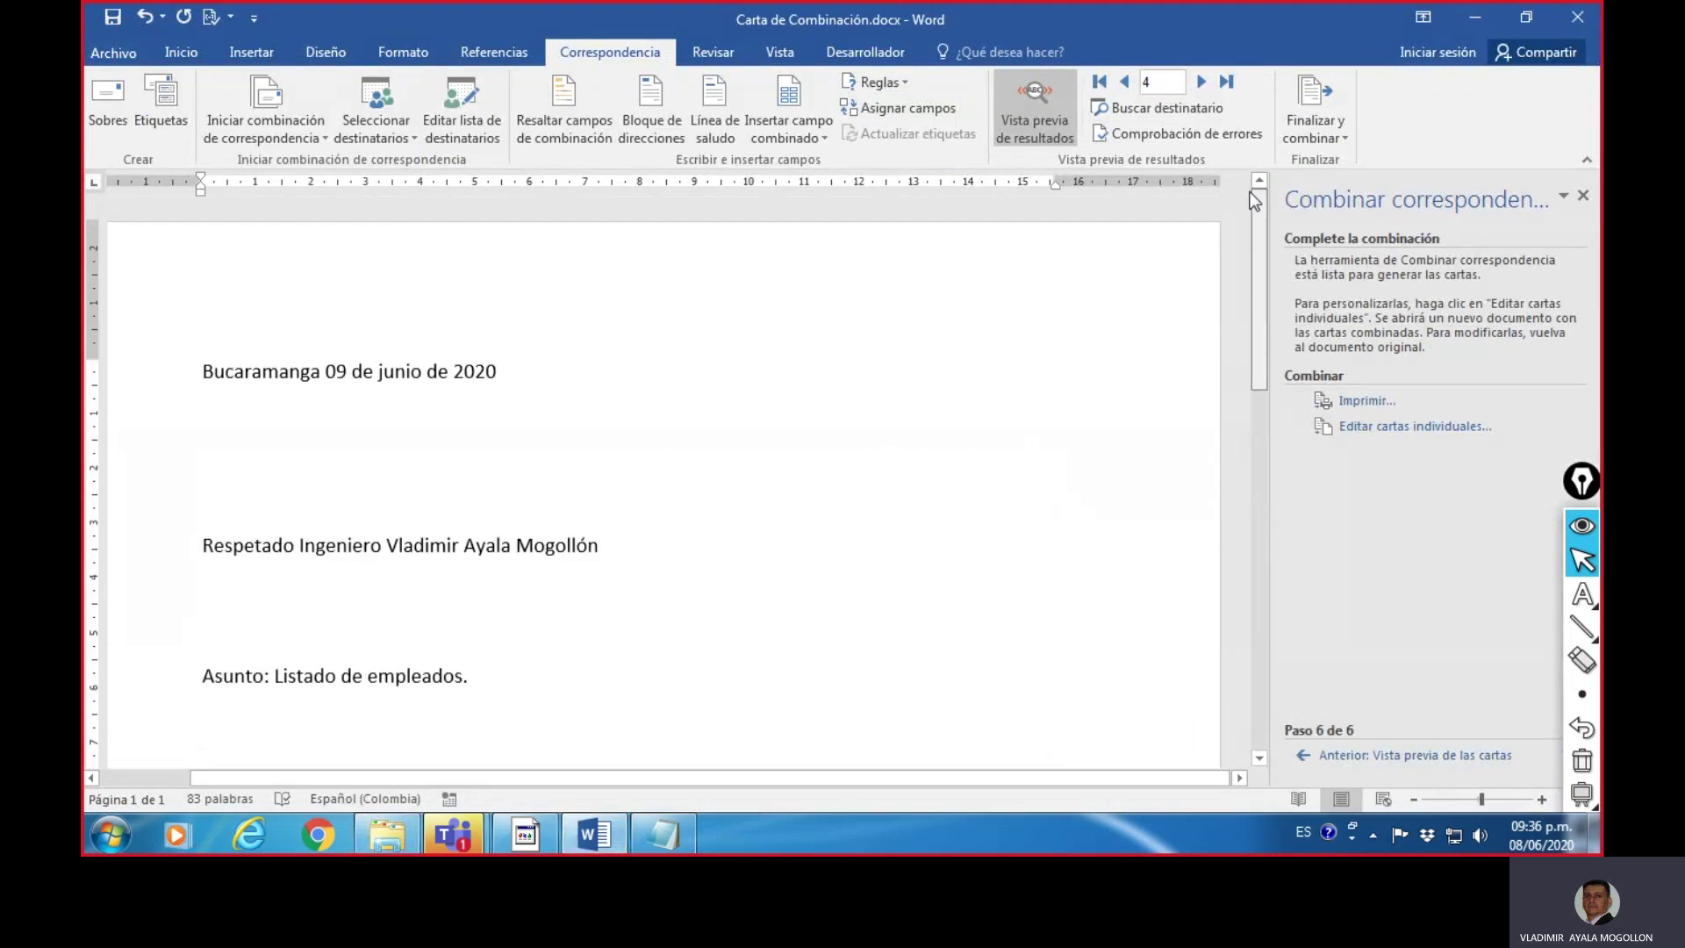
{"action": "left_click", "coordinate": [119, 18]}
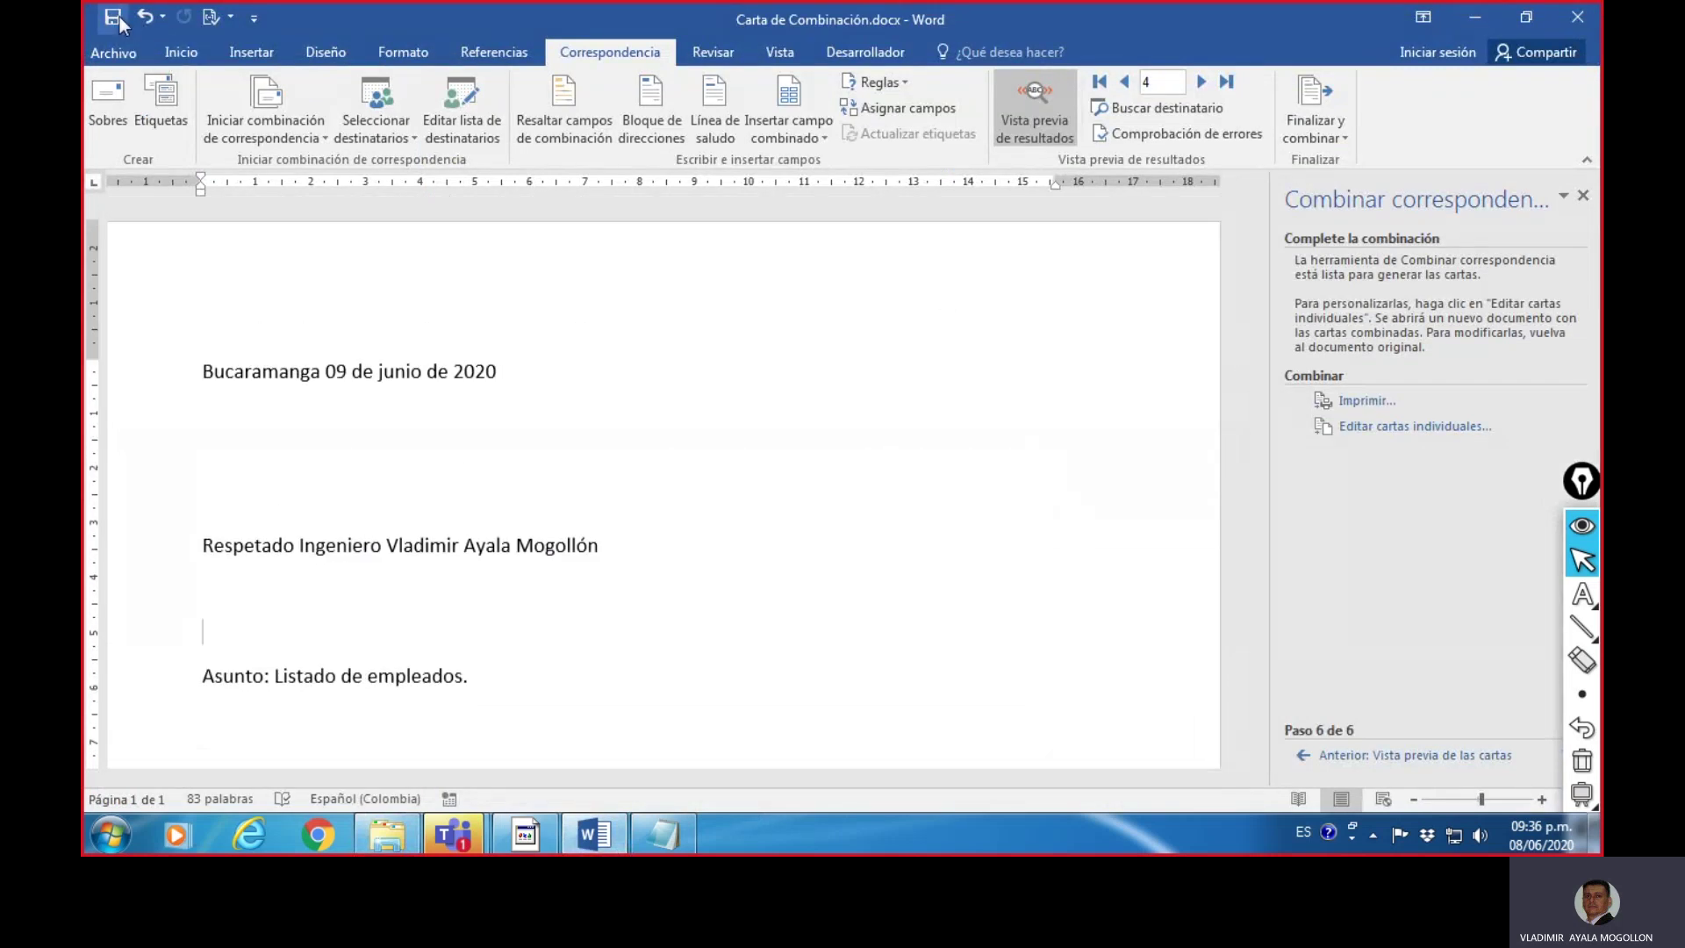
{"action": "left_click", "coordinate": [1573, 19]}
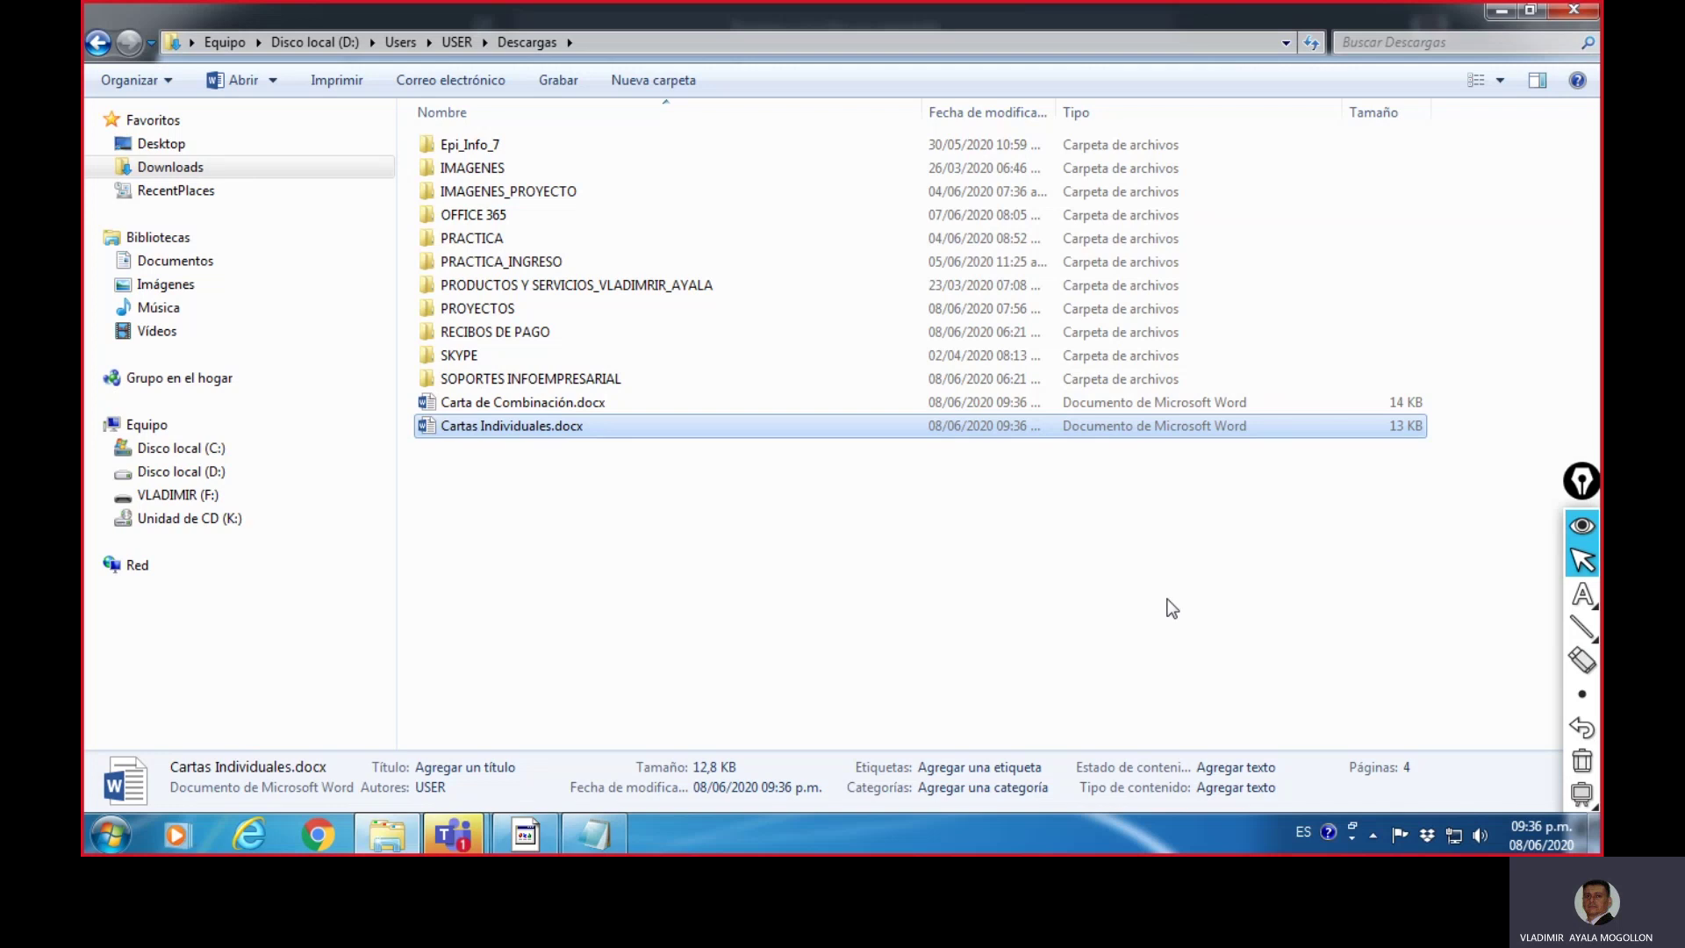
- Select Cartas Individuales.docx in Descargas and open it in Word
{"action": "left_click", "coordinate": [736, 519]}
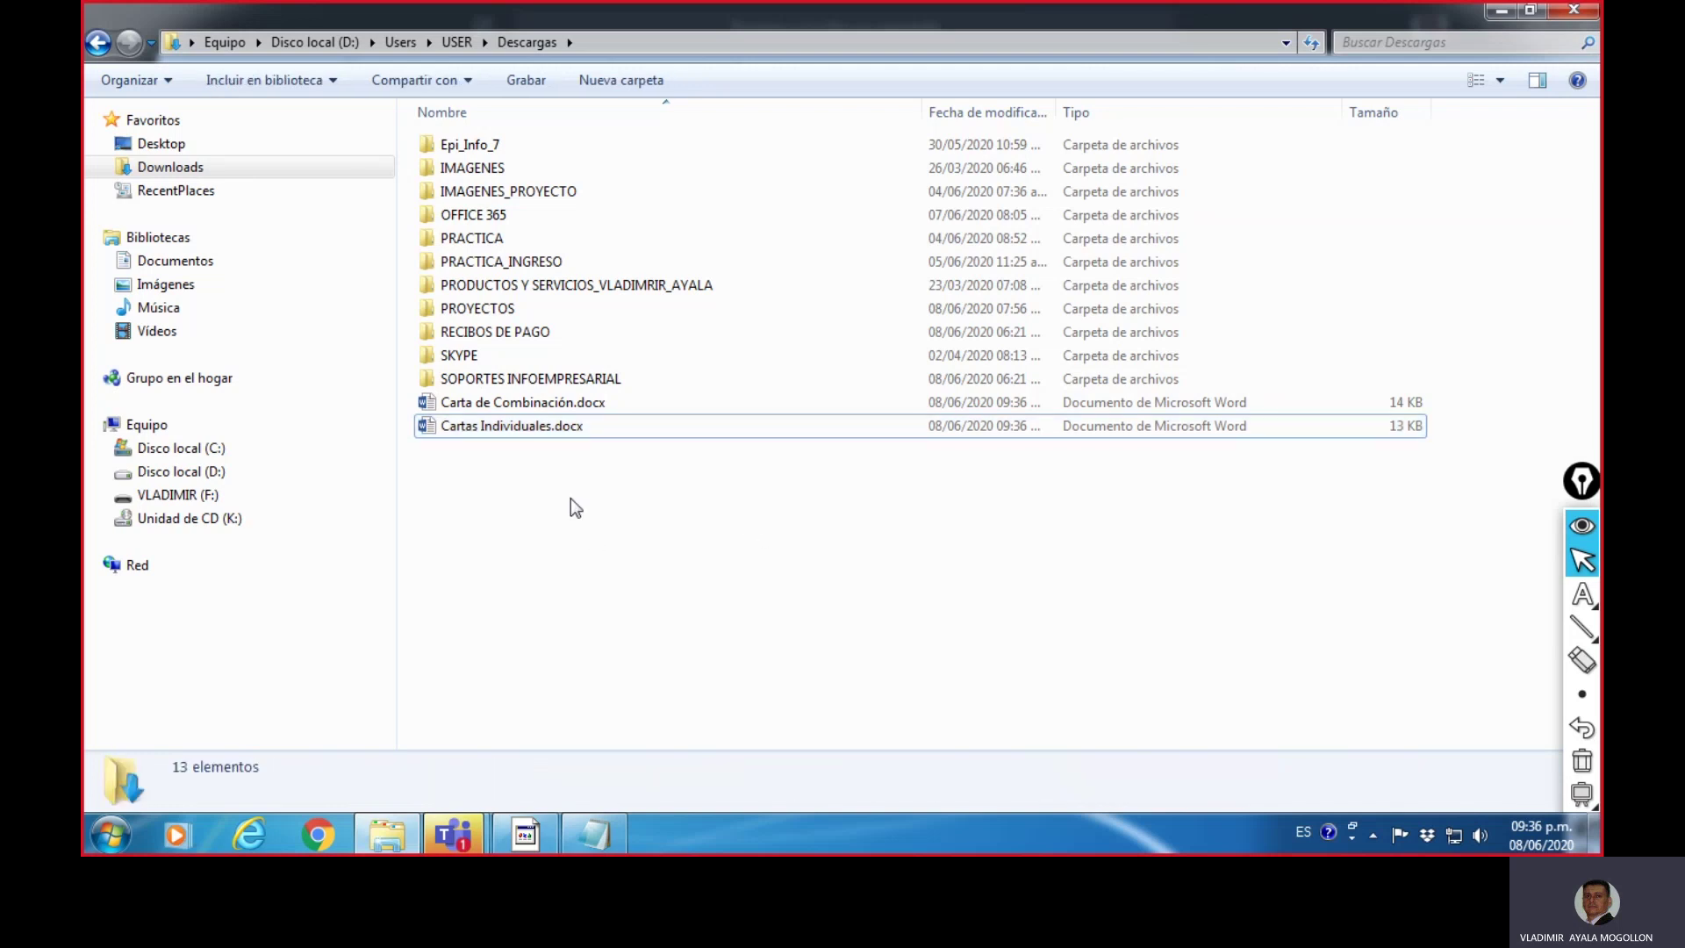
{"action": "left_click", "coordinate": [545, 406]}
{"action": "left_click", "coordinate": [541, 425]}
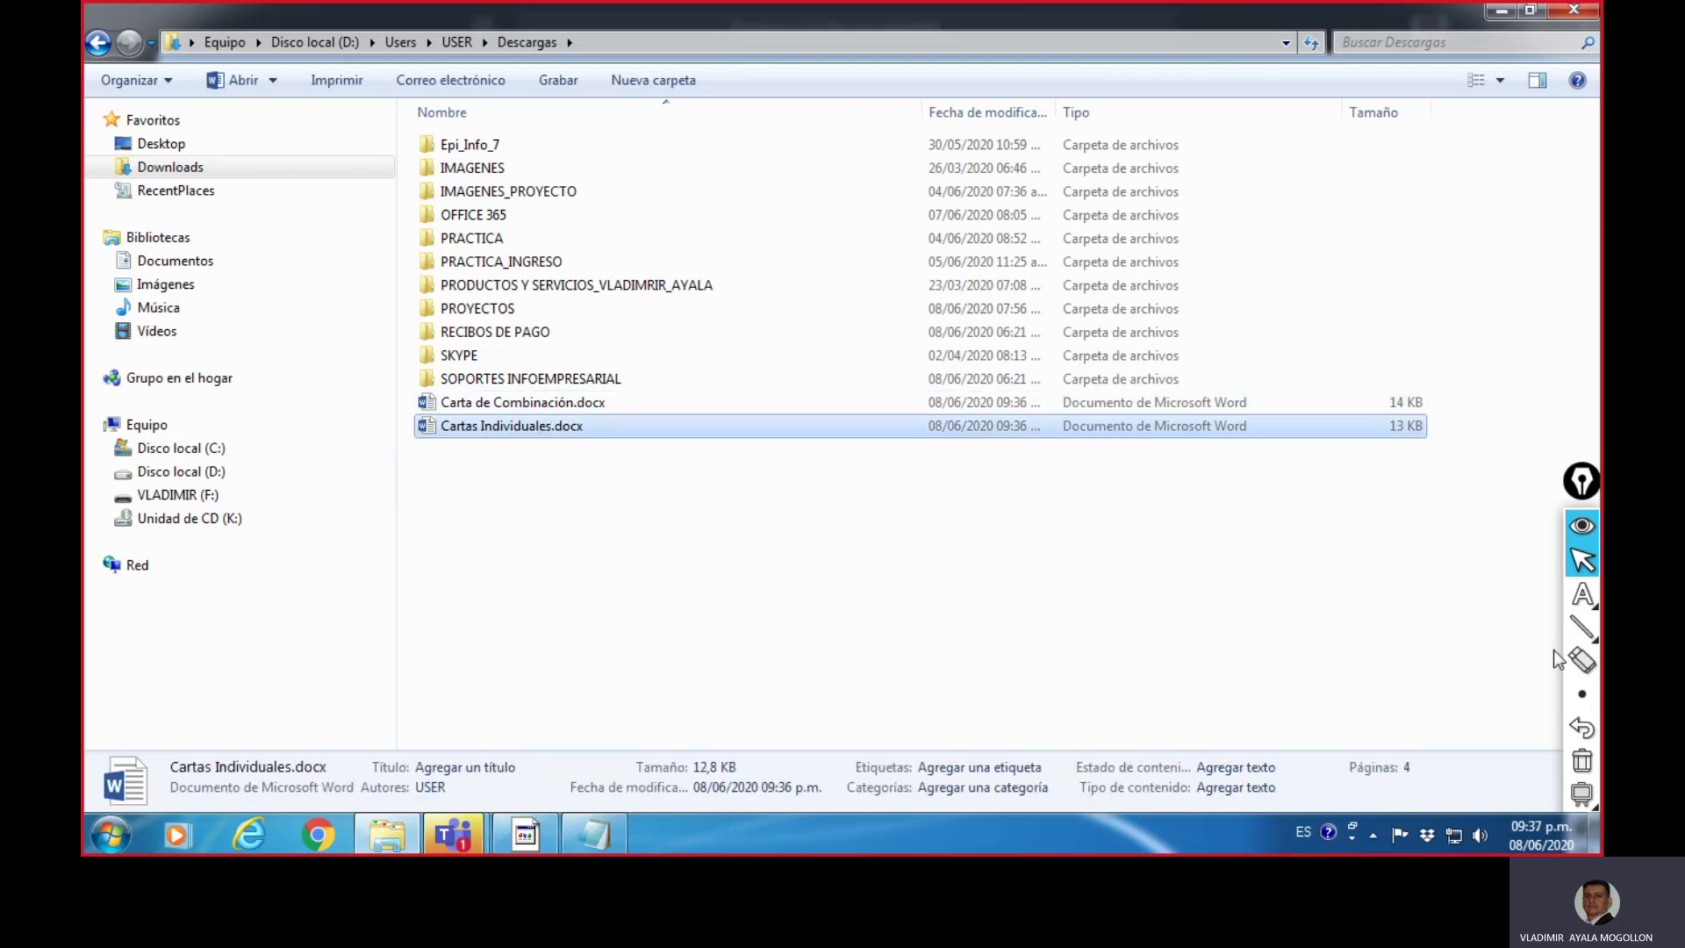
{"action": "left_click", "coordinate": [534, 405]}
{"action": "left_click", "coordinate": [539, 427]}
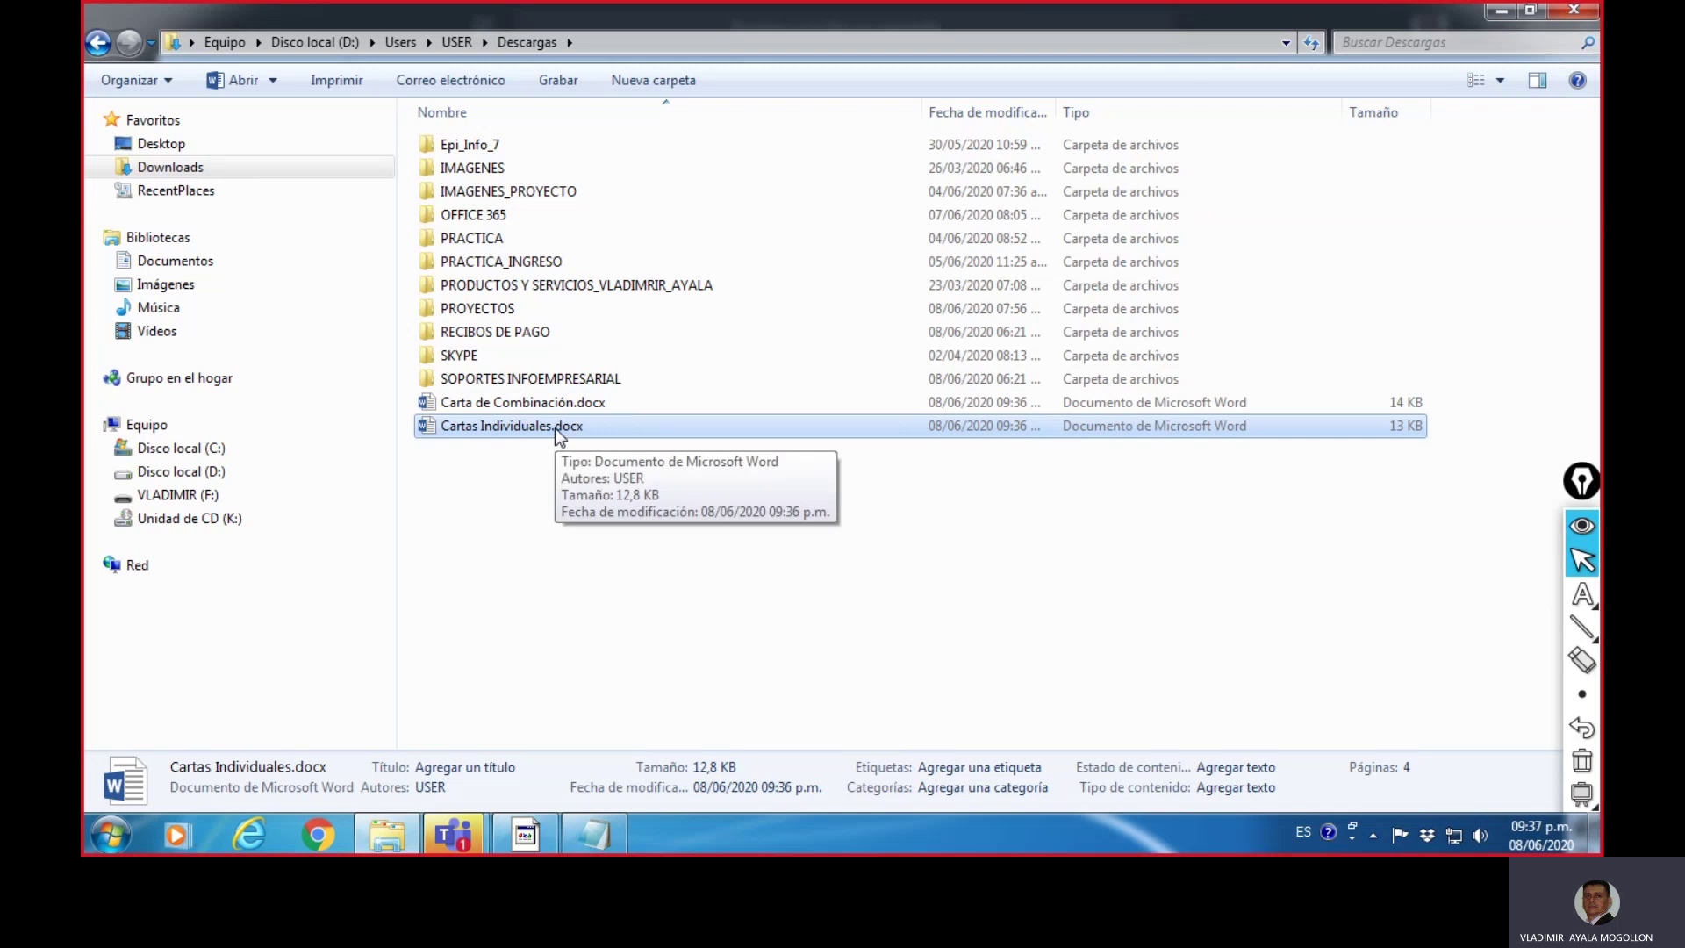
{"action": "double_click", "coordinate": [555, 426]}
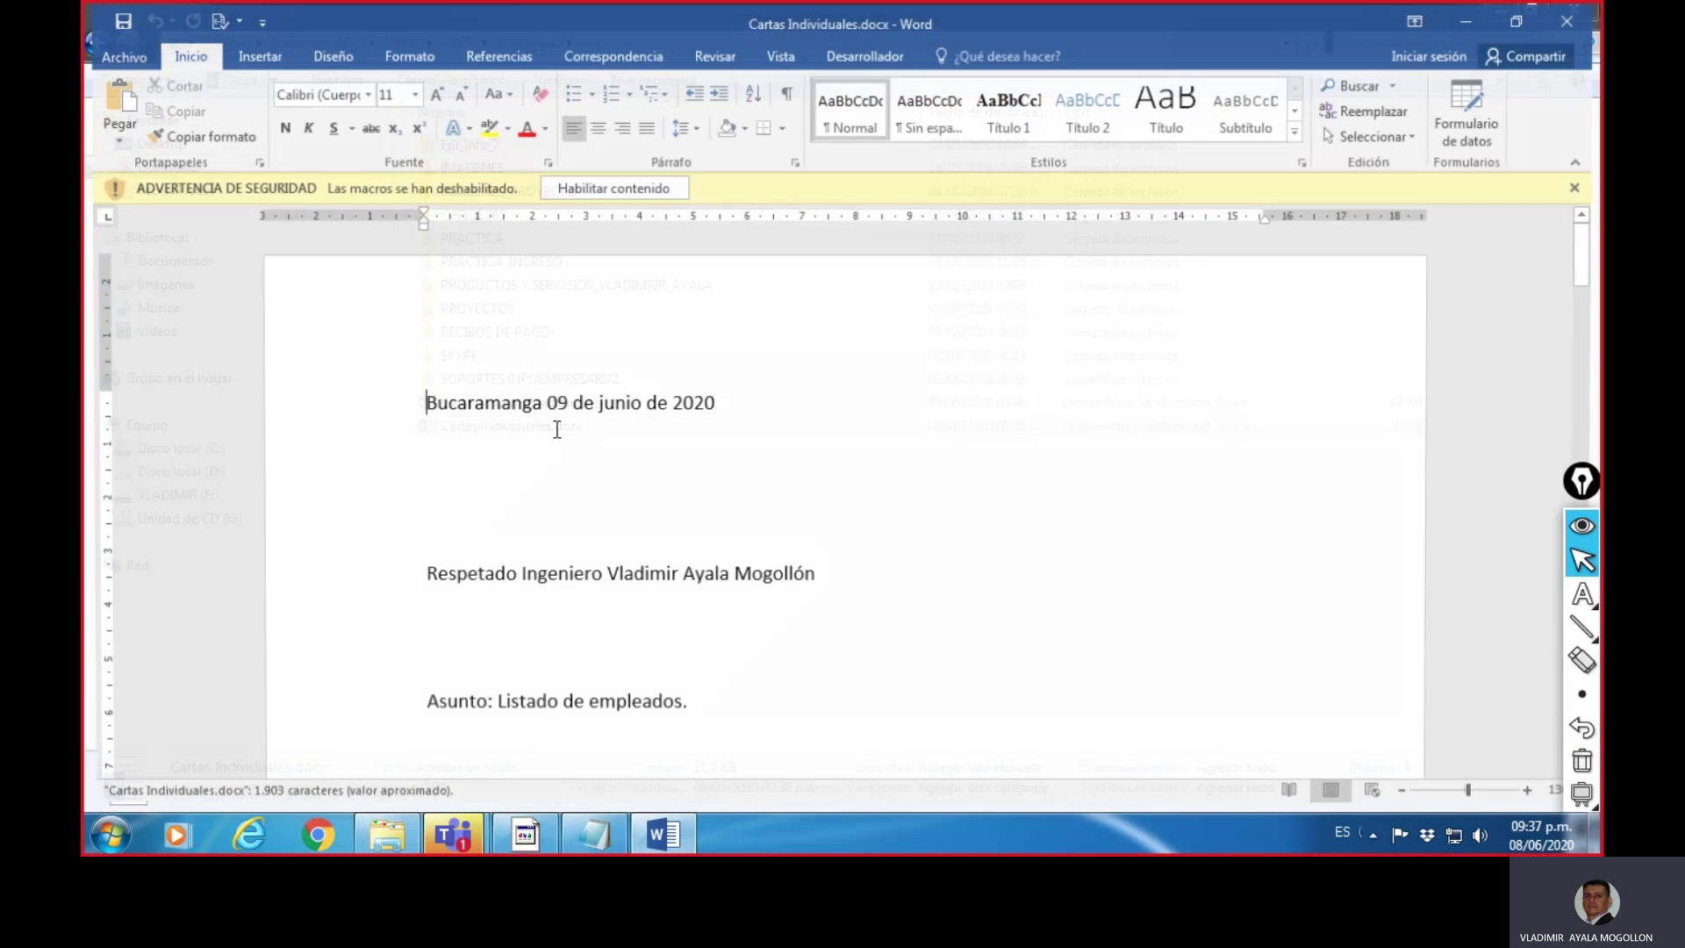
- Dismiss the macro warning, scroll through the merged letters, and close Cartas Individuales.docx
{"action": "left_click", "coordinate": [650, 180]}
{"action": "left_click", "coordinate": [956, 327]}
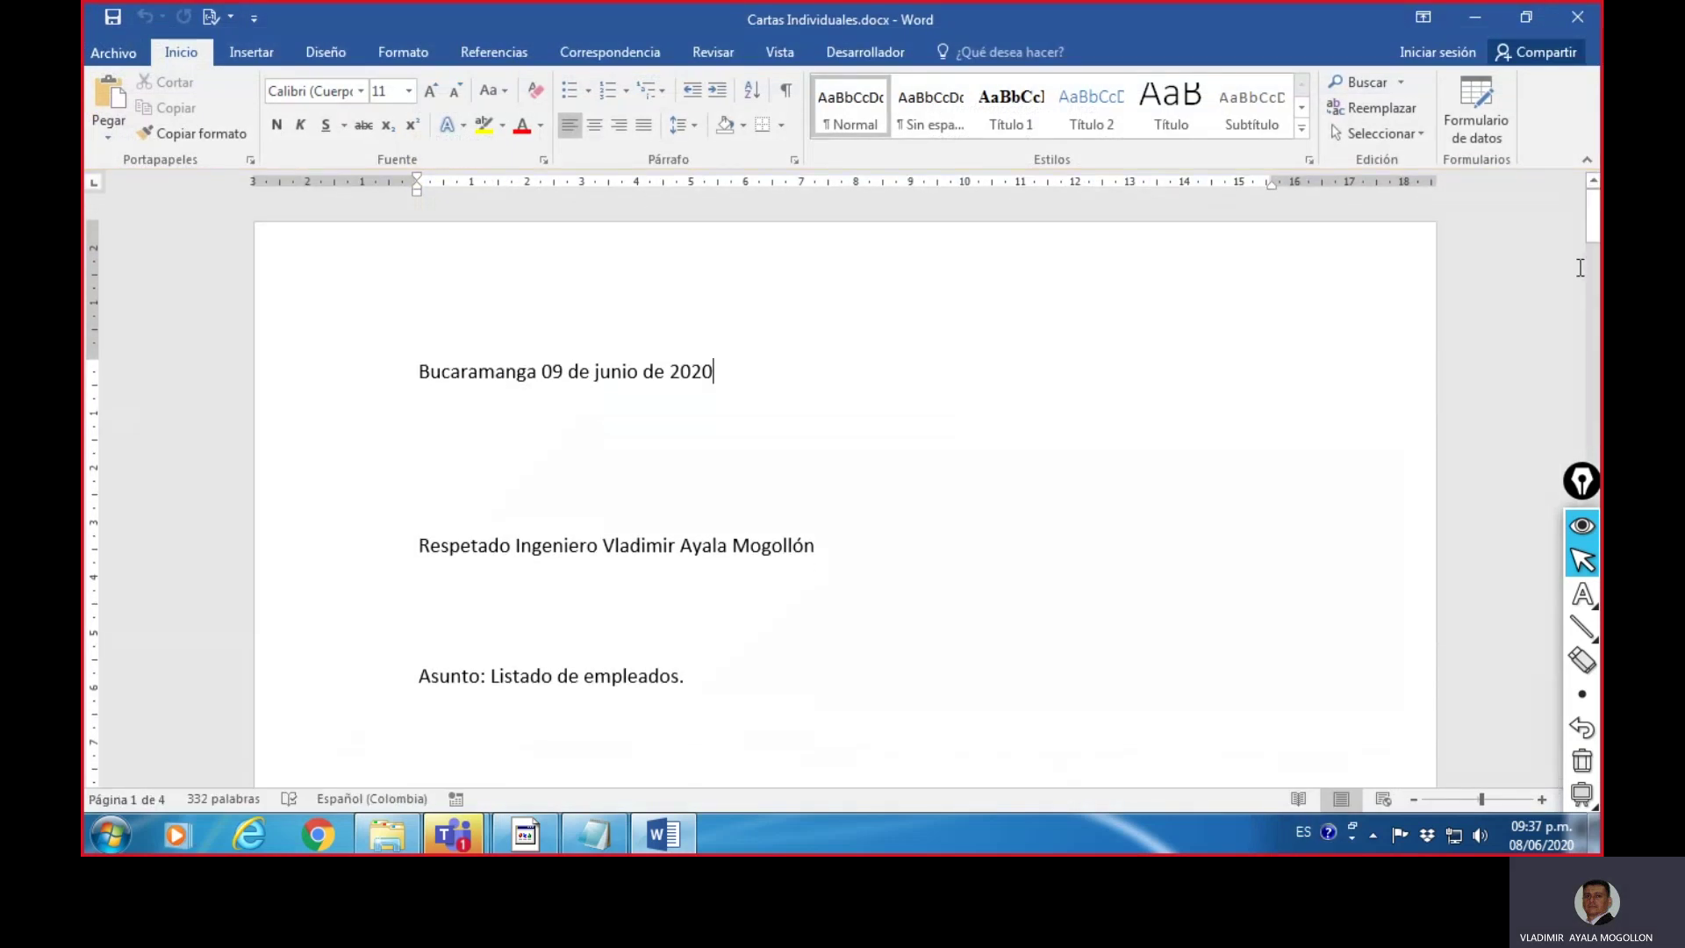
{"action": "mouse_move", "coordinate": [1593, 220]}
{"action": "left_mouse_down"}
{"action": "mouse_move", "coordinate": [1560, 293]}
{"action": "mouse_move", "coordinate": [1561, 271]}
{"action": "mouse_move", "coordinate": [1523, 500]}
{"action": "mouse_move", "coordinate": [1505, 674]}
{"action": "mouse_move", "coordinate": [1517, 751]}
{"action": "mouse_move", "coordinate": [1486, 660]}
{"action": "mouse_move", "coordinate": [1515, 355]}
{"action": "mouse_move", "coordinate": [1577, 145]}
{"action": "left_mouse_up"}
{"action": "left_click", "coordinate": [1577, 17]}
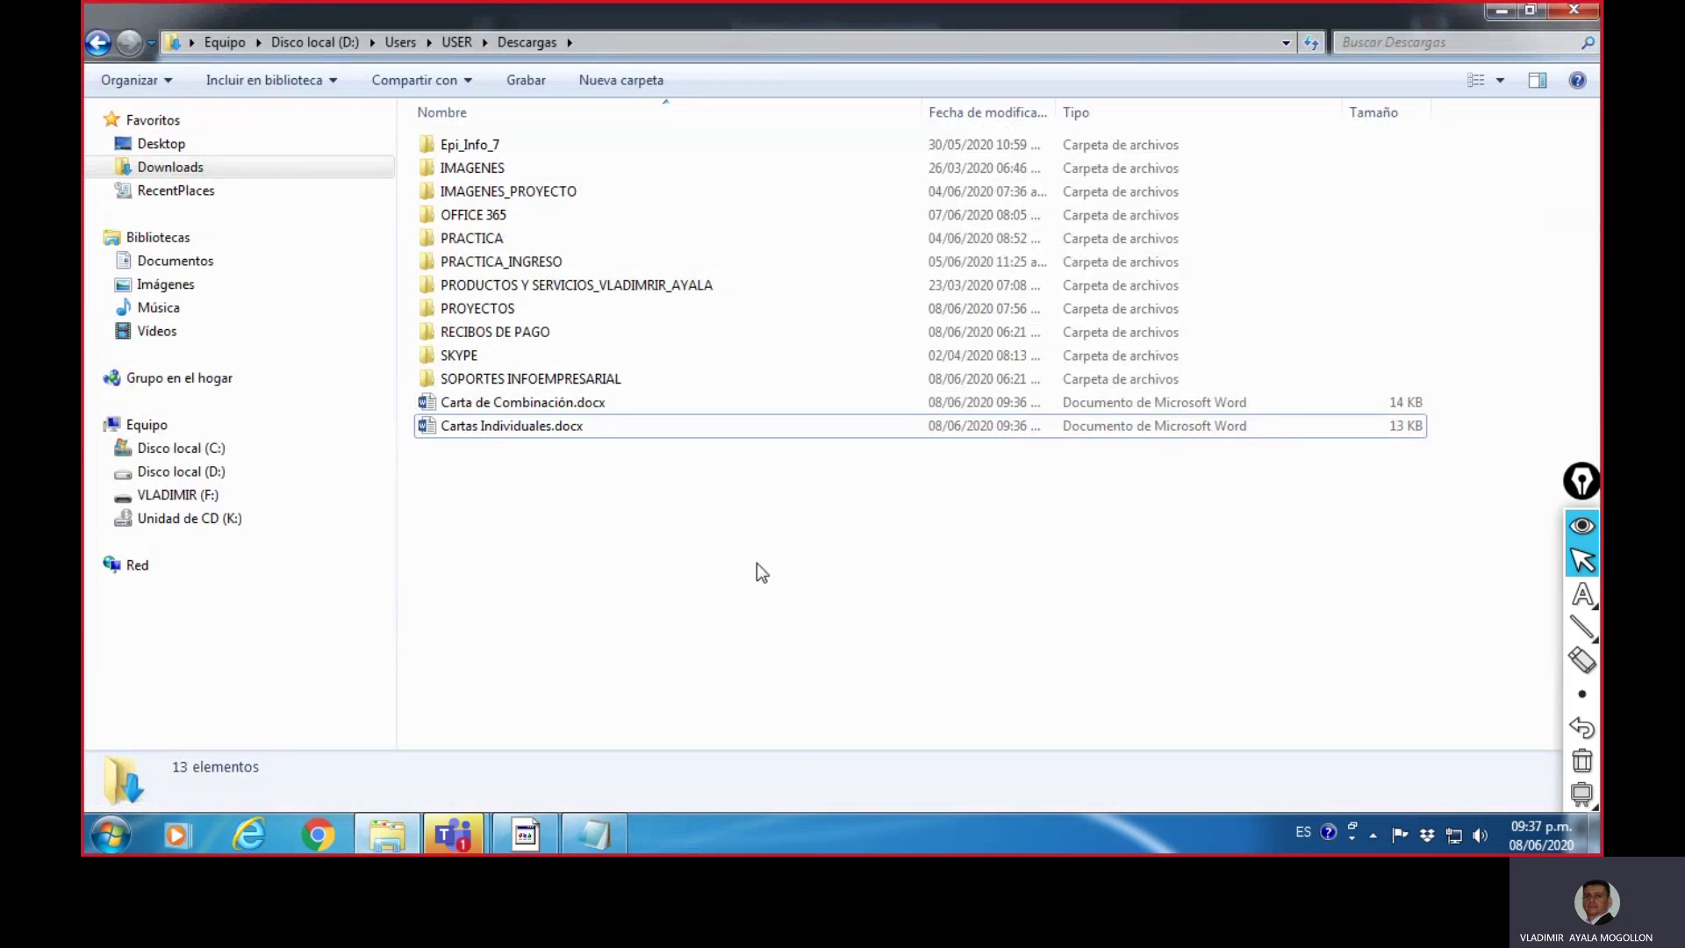
- Copy the data sources folder path from the note and go to Mis archivos de origen de datos in Explorer
{"action": "left_click", "coordinate": [594, 834]}
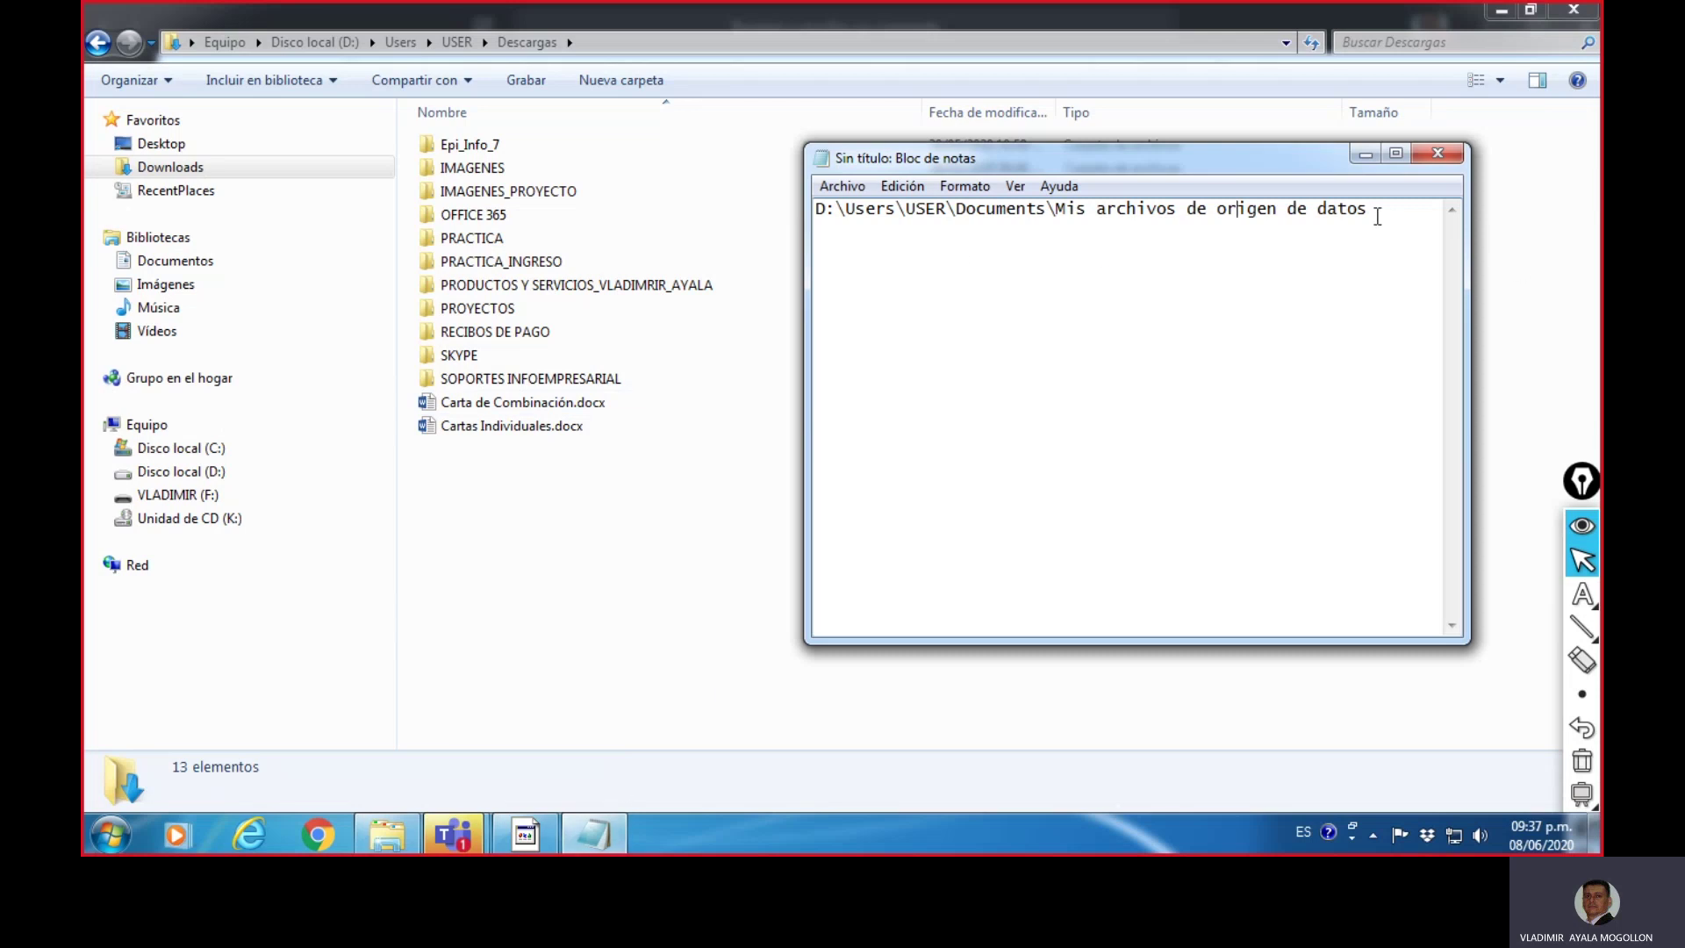
{"action": "left_click_drag", "start_coordinate": [1377, 214], "coordinate": [814, 210]}
{"action": "key", "text": "ctrl+c"}
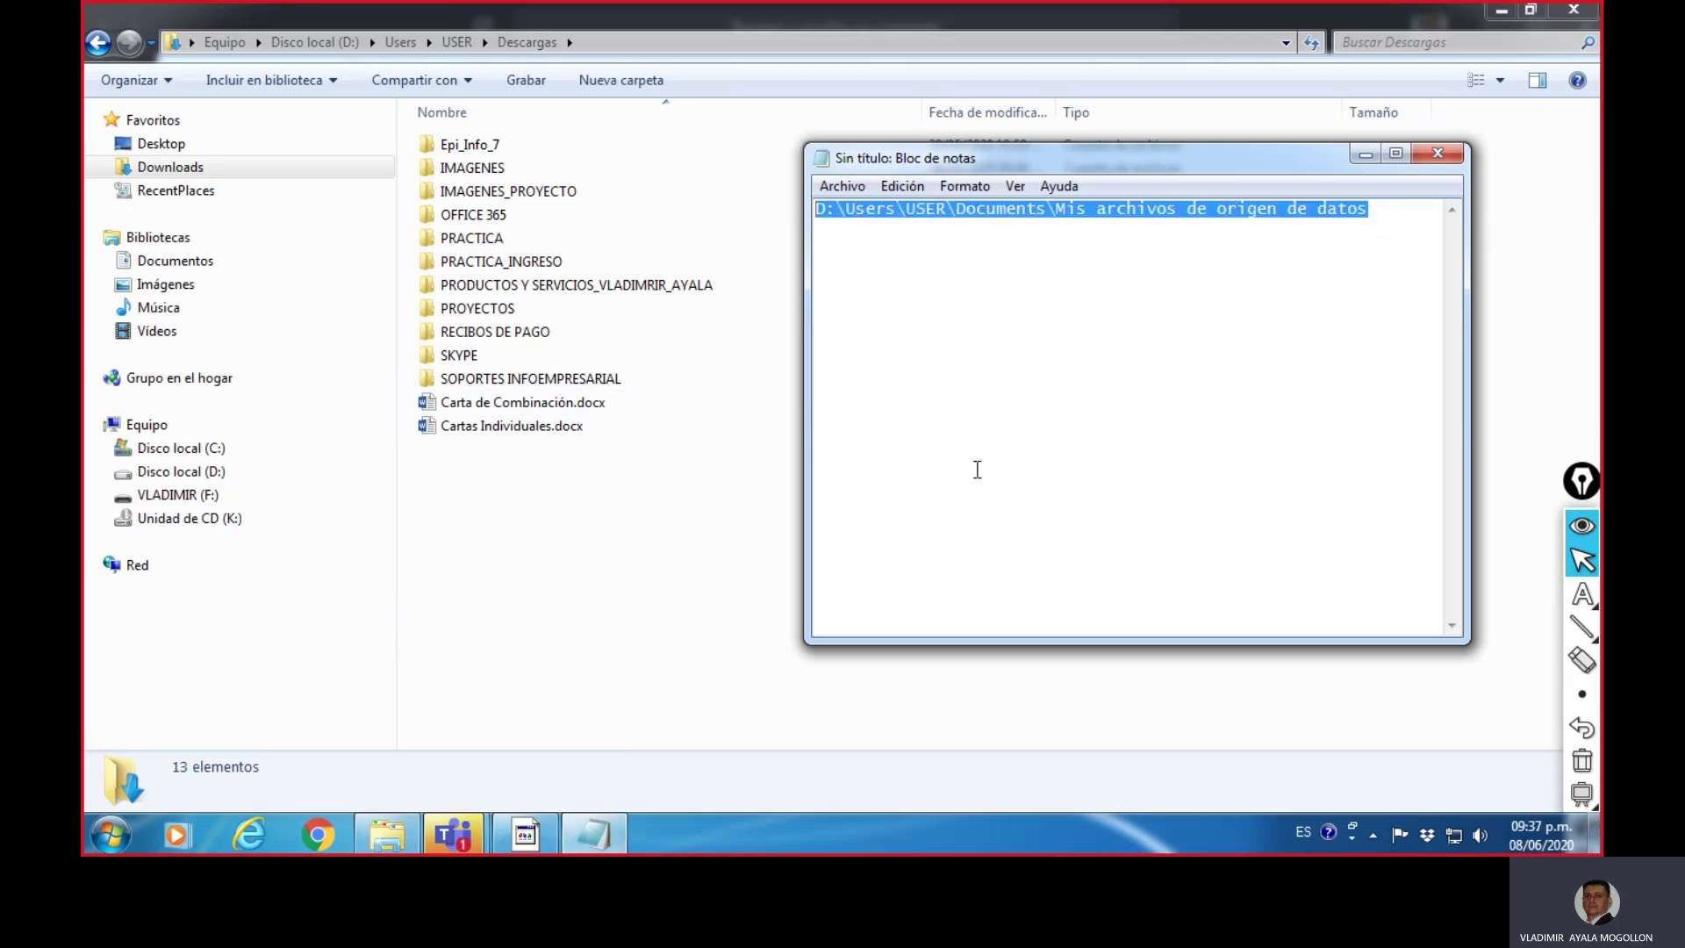
{"action": "left_click", "coordinate": [1366, 154]}
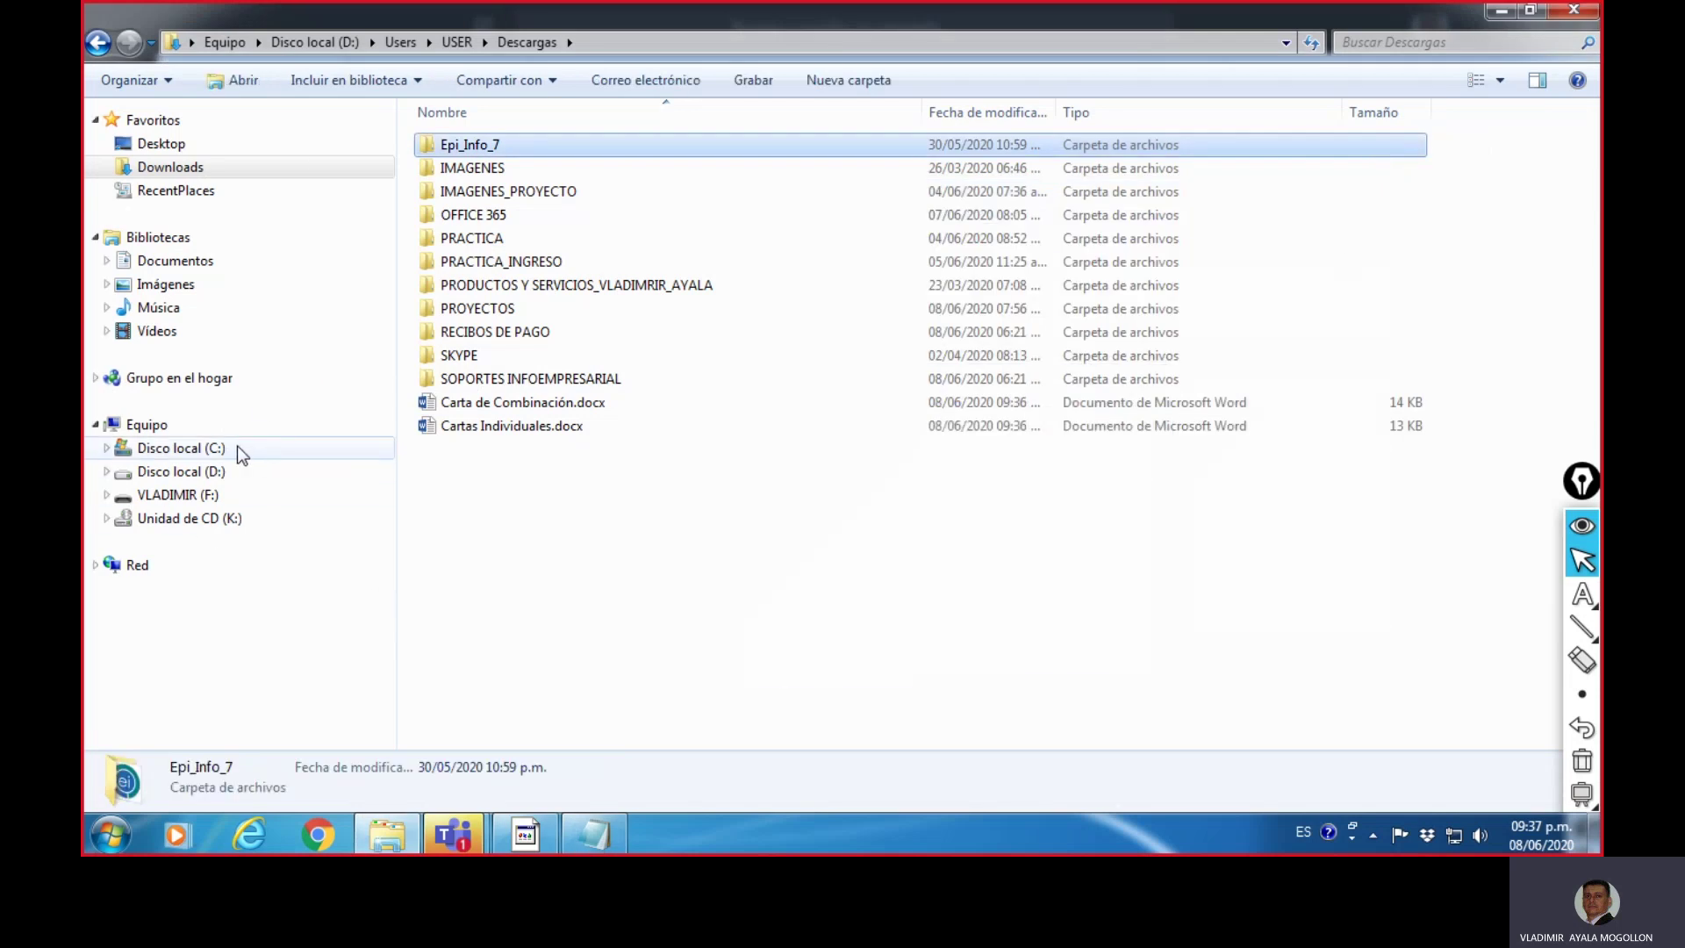
{"action": "left_click", "coordinate": [223, 451]}
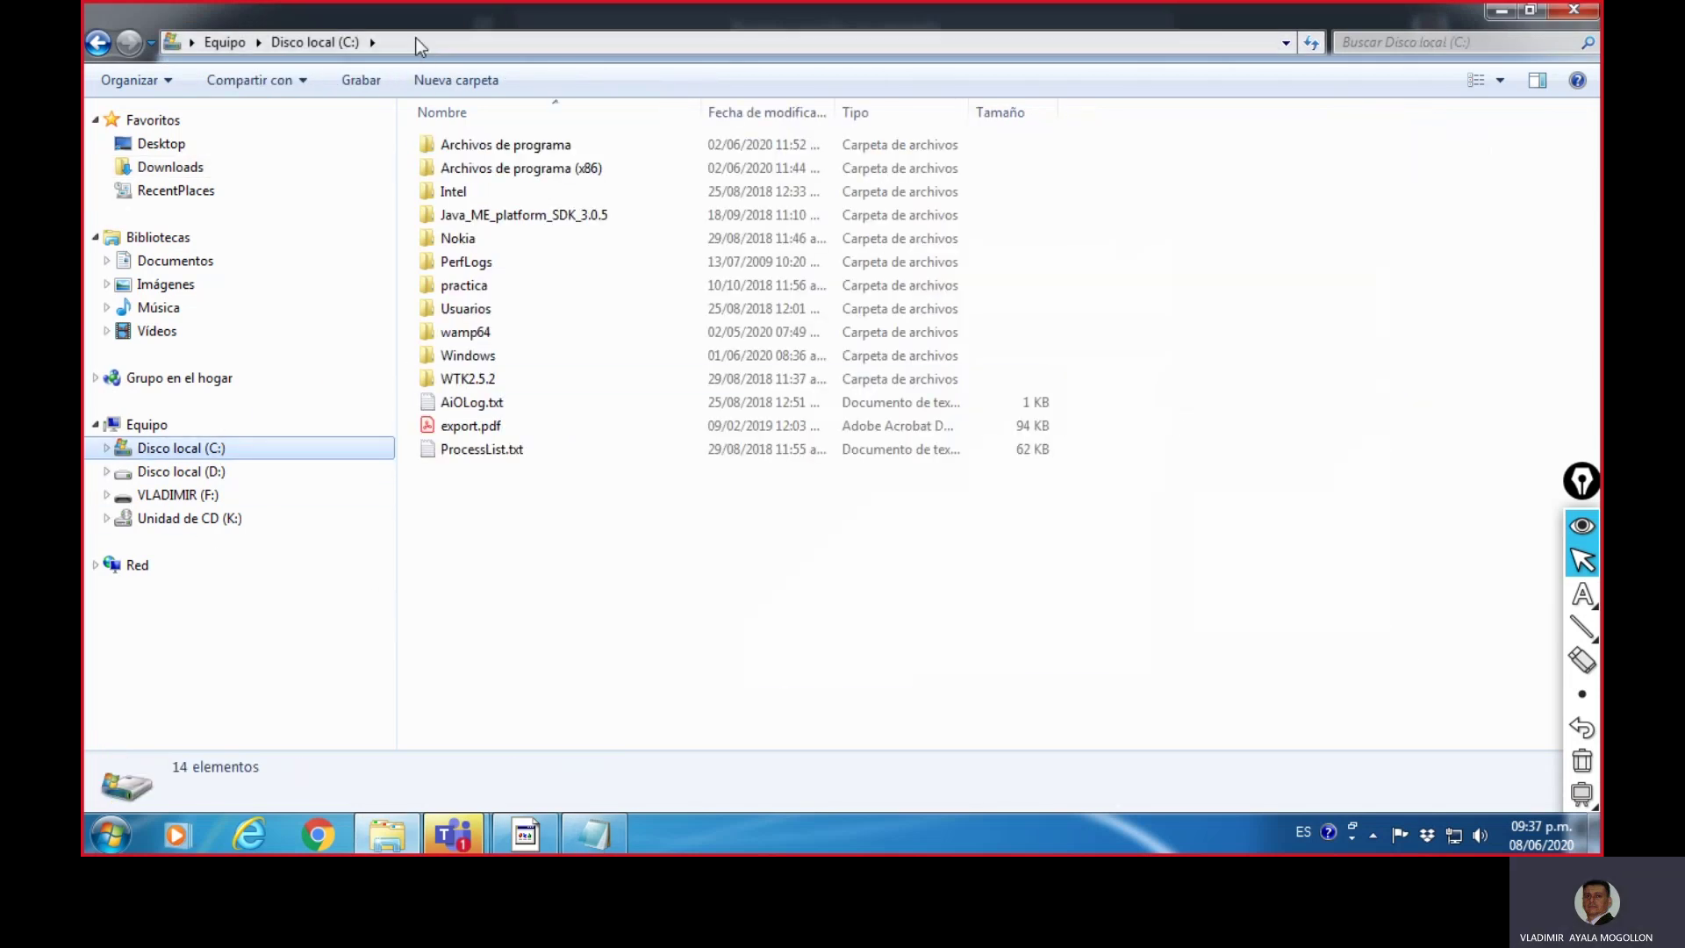
{"action": "left_click", "coordinate": [403, 43]}
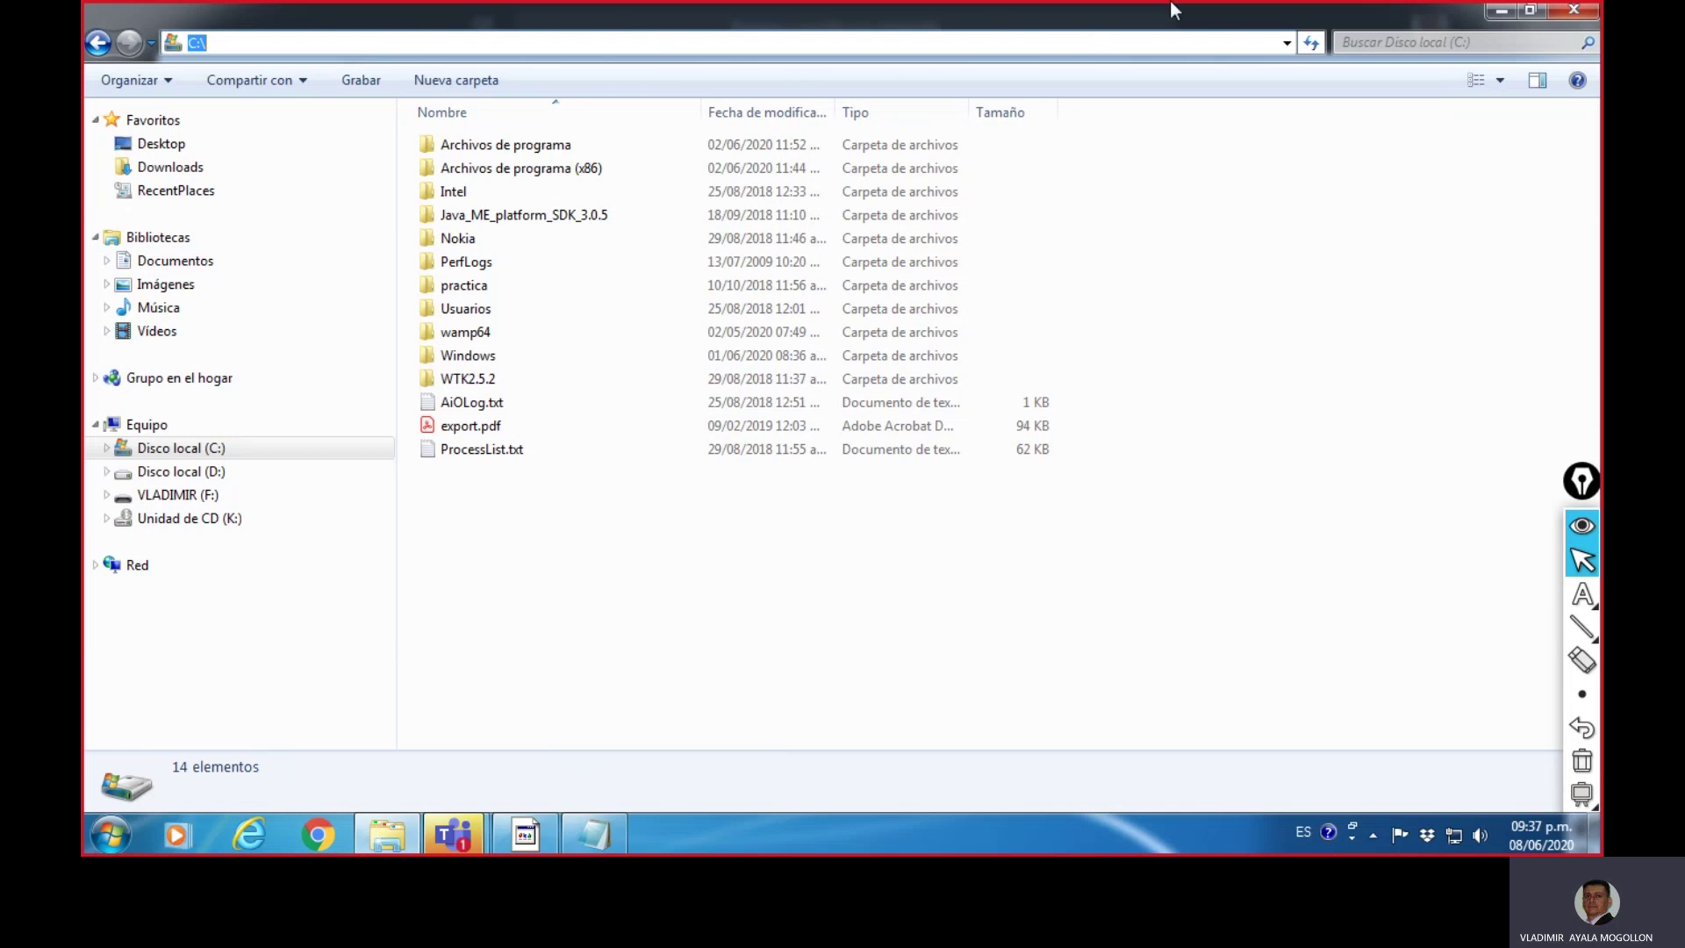
{"action": "key", "text": "ctrl+v"}
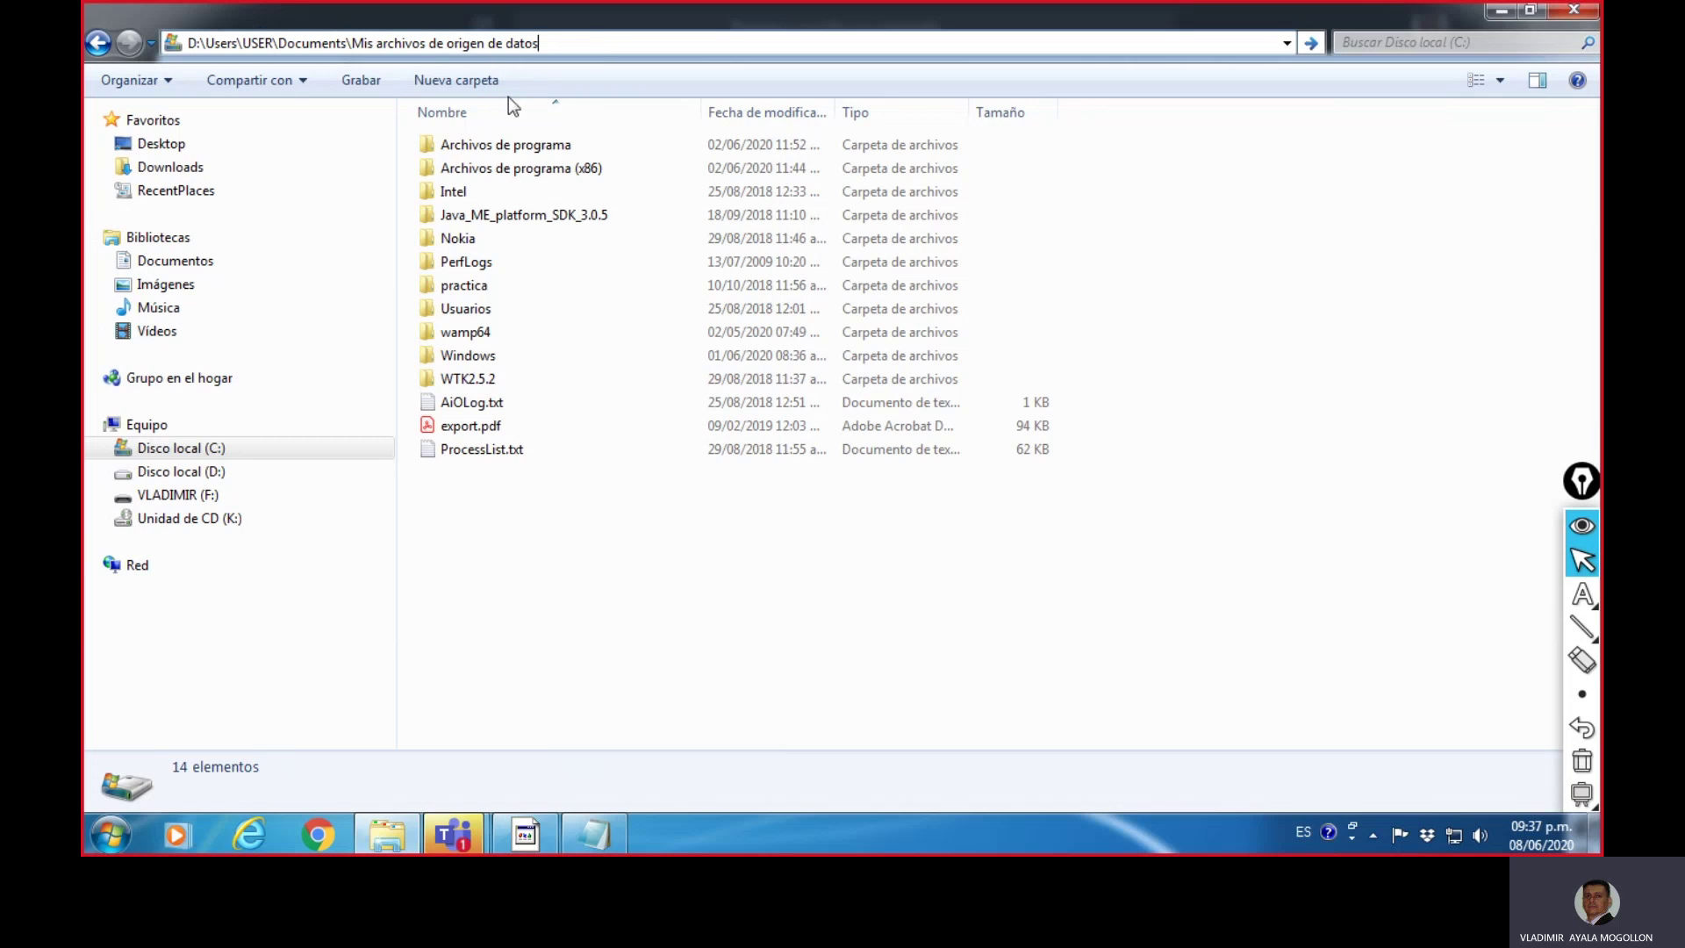
{"action": "key", "text": "Return"}
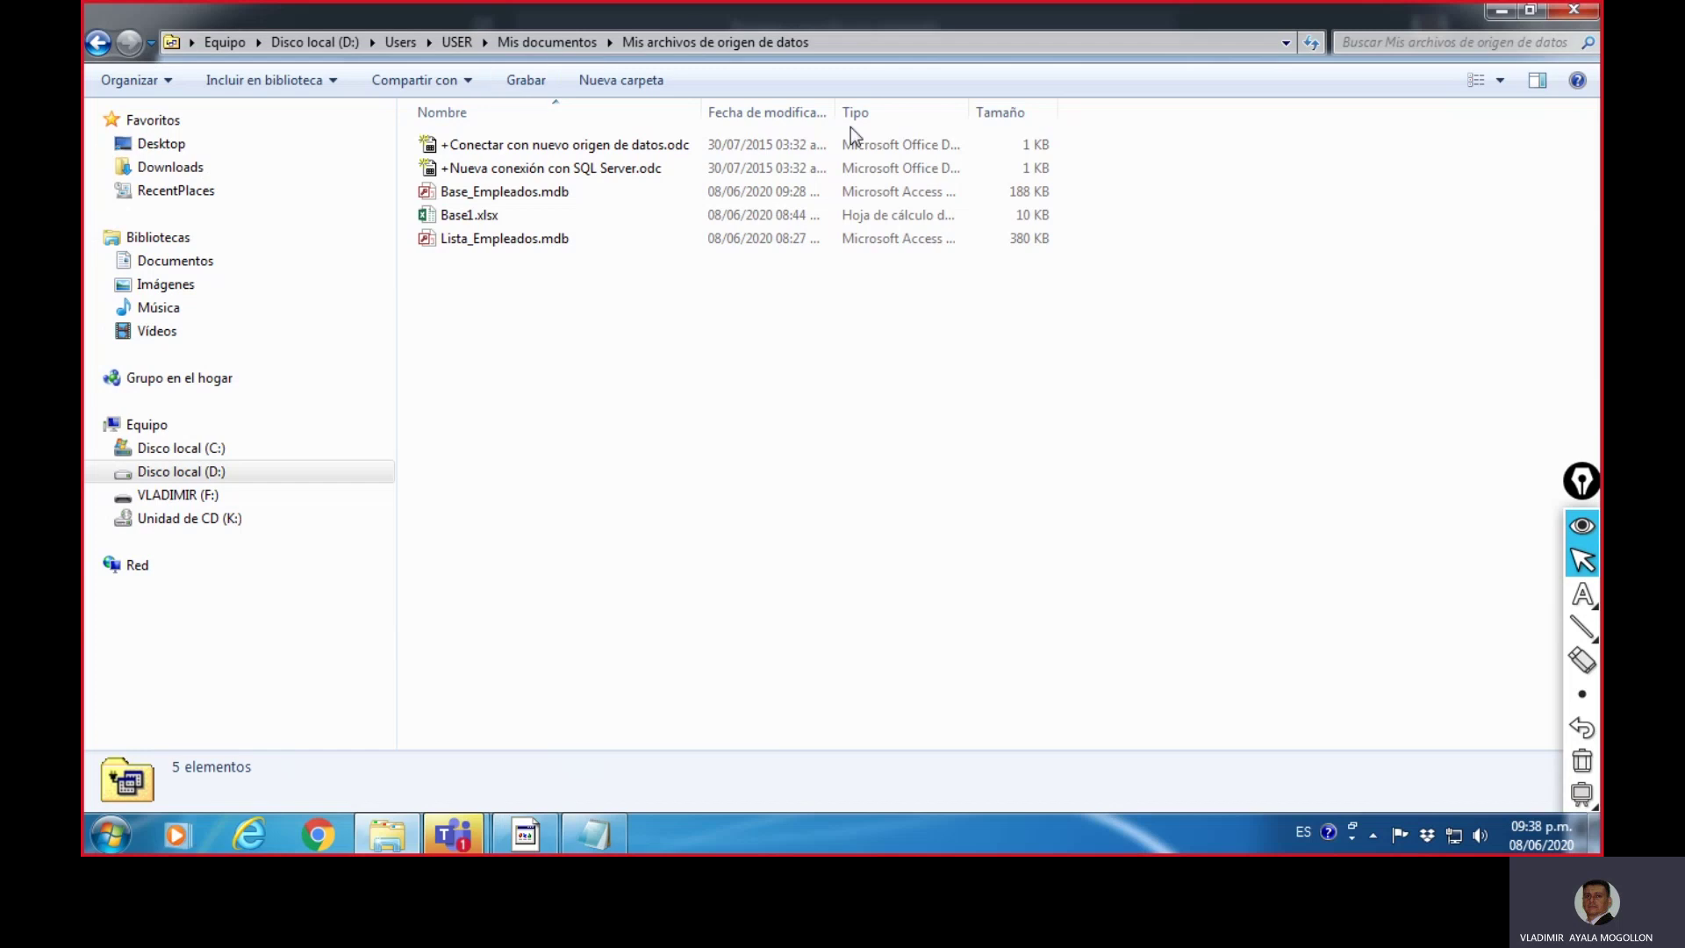
- Briefly outline the file list with a red rectangle, then open Base_Empleados.mdb in Access
{"action": "left_click", "coordinate": [1582, 628]}
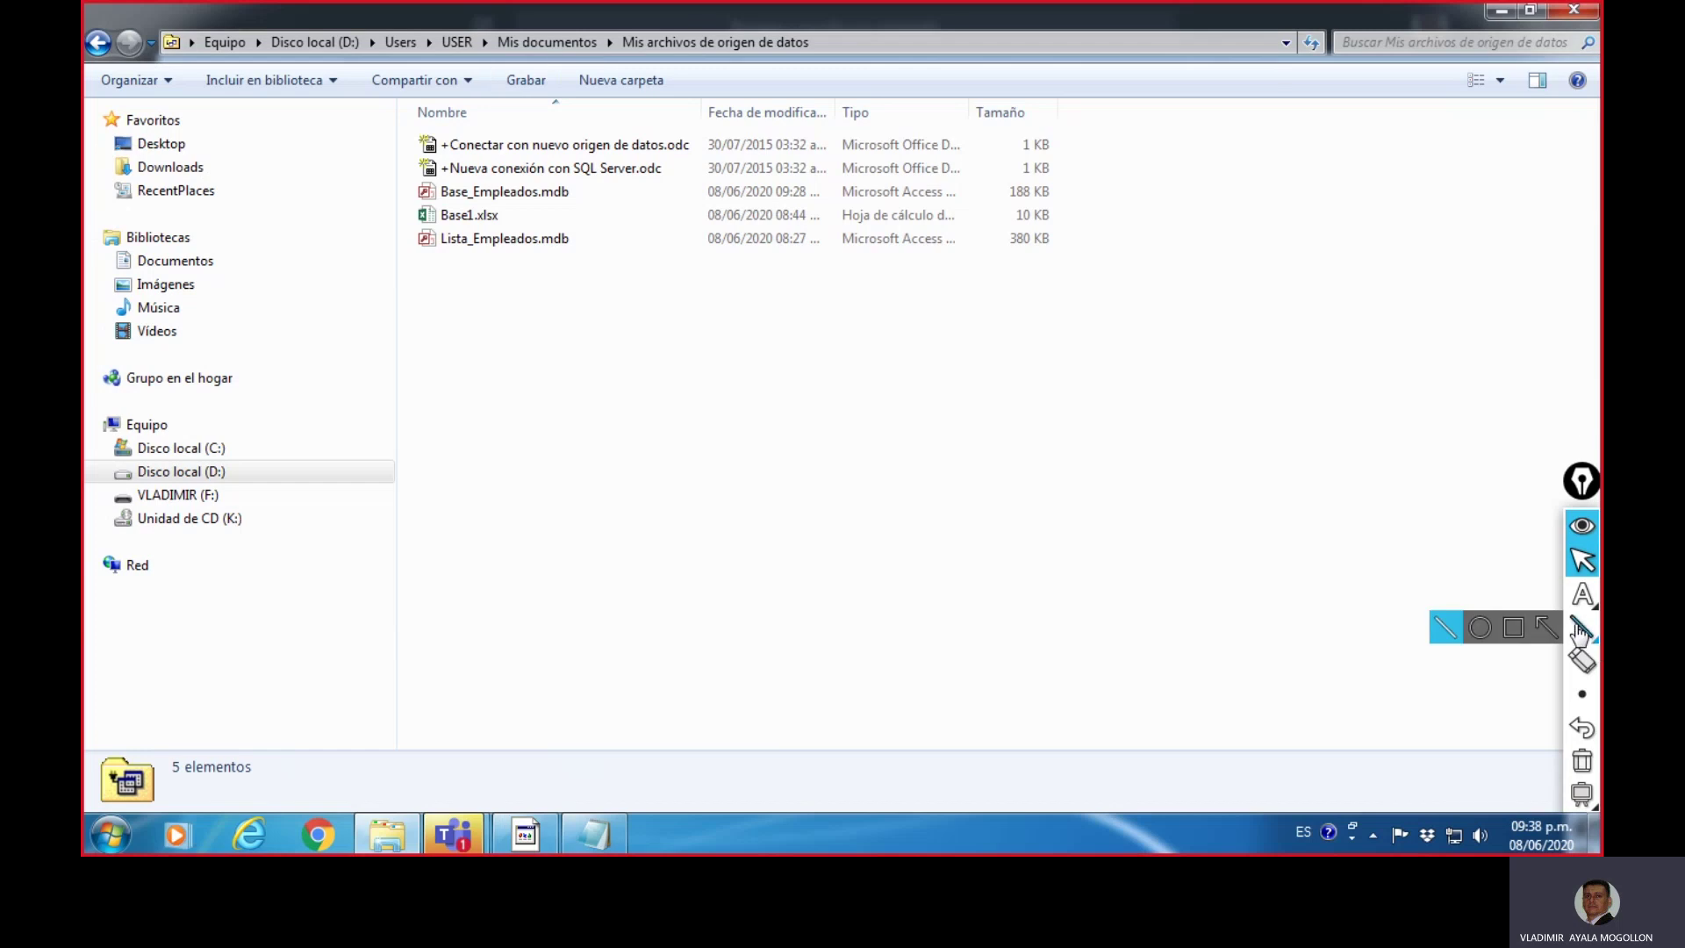
{"action": "left_click", "coordinate": [1509, 624]}
{"action": "left_click_drag", "start_coordinate": [391, 90], "coordinate": [416, 97]}
{"action": "mouse_move", "coordinate": [639, 133]}
{"action": "left_mouse_down"}
{"action": "mouse_move", "coordinate": [1197, 289]}
{"action": "mouse_move", "coordinate": [1177, 300]}
{"action": "left_mouse_up"}
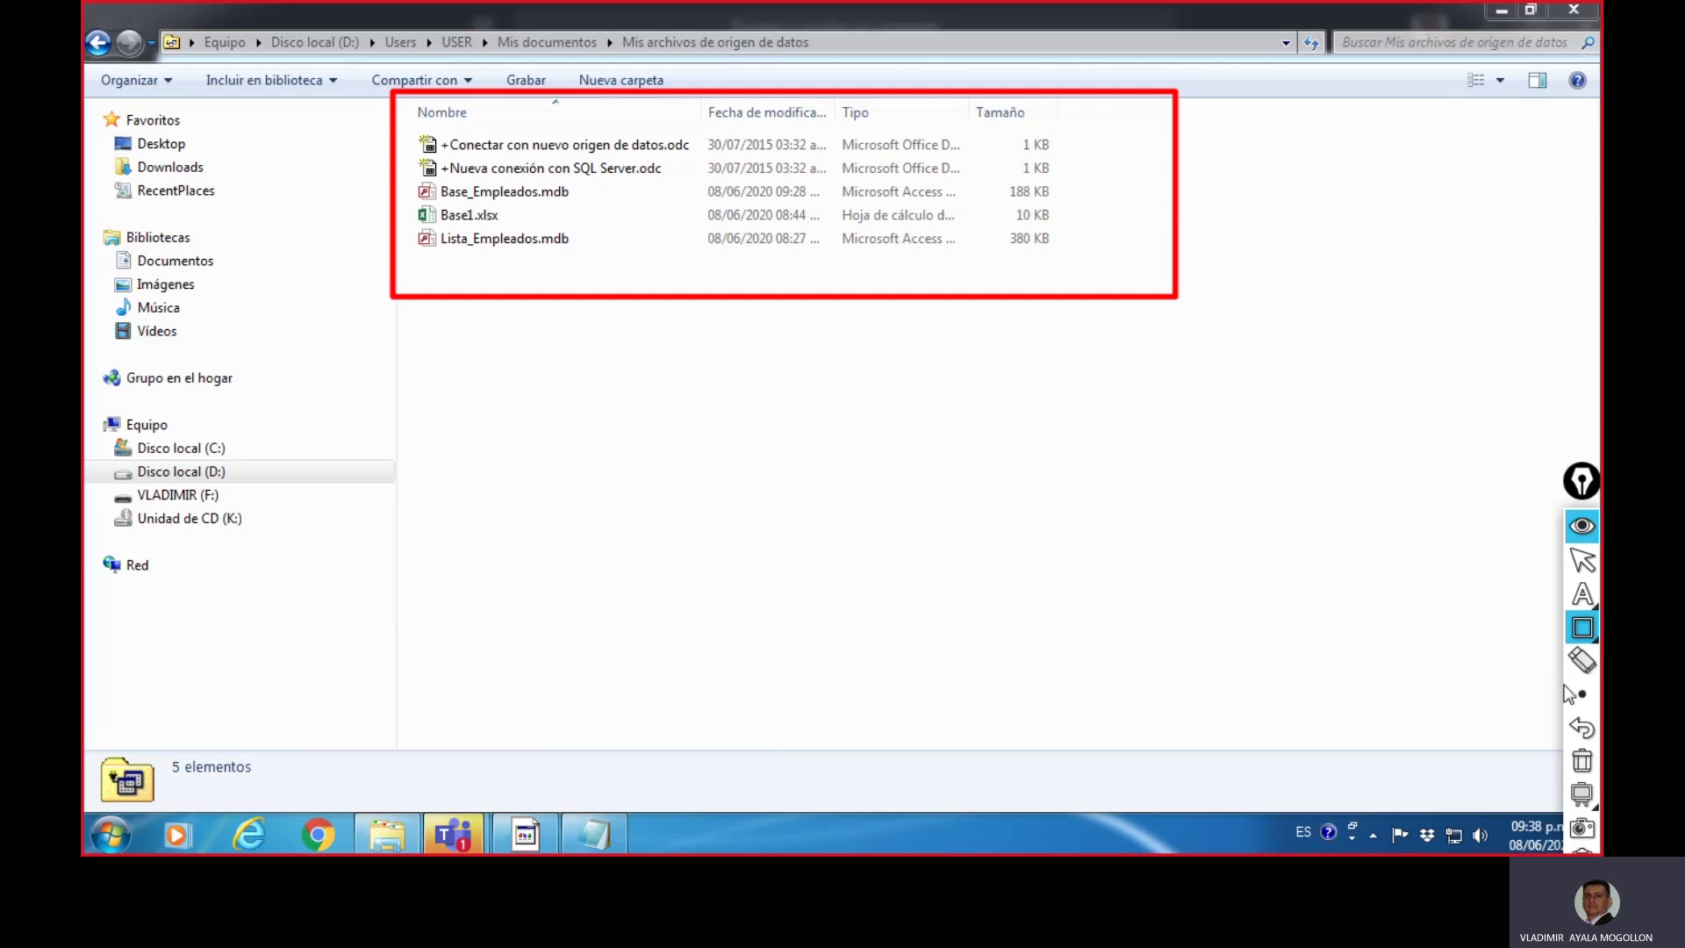
{"action": "left_click", "coordinate": [1582, 760]}
{"action": "left_click", "coordinate": [1586, 563]}
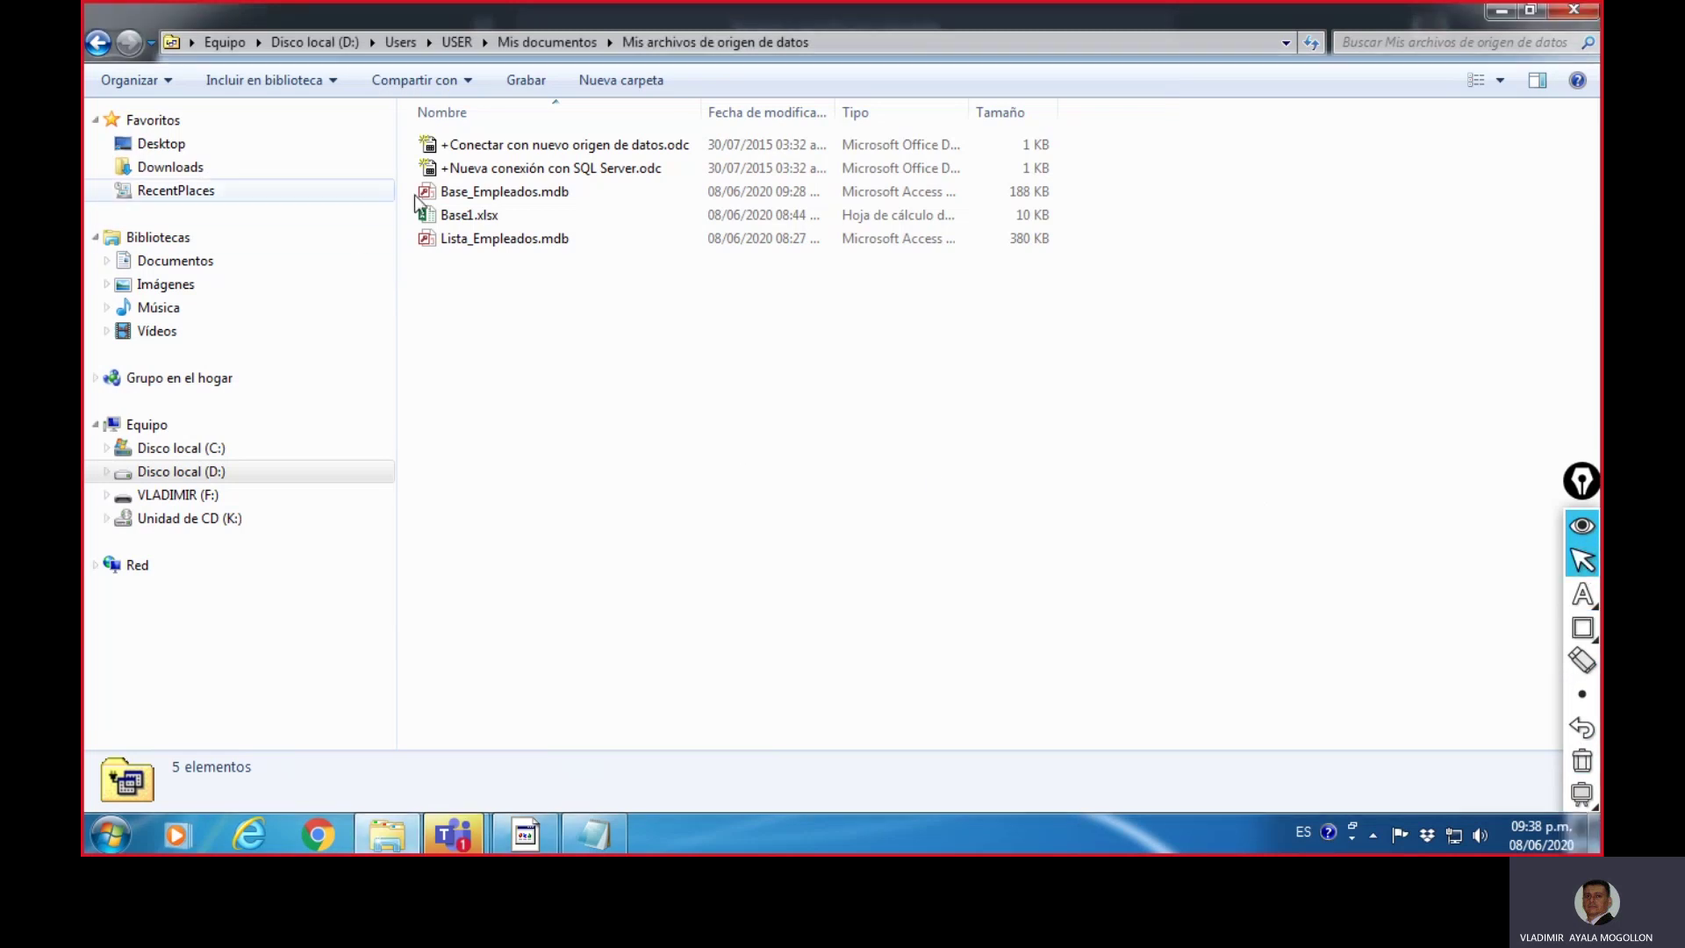
{"action": "left_click", "coordinate": [521, 195]}
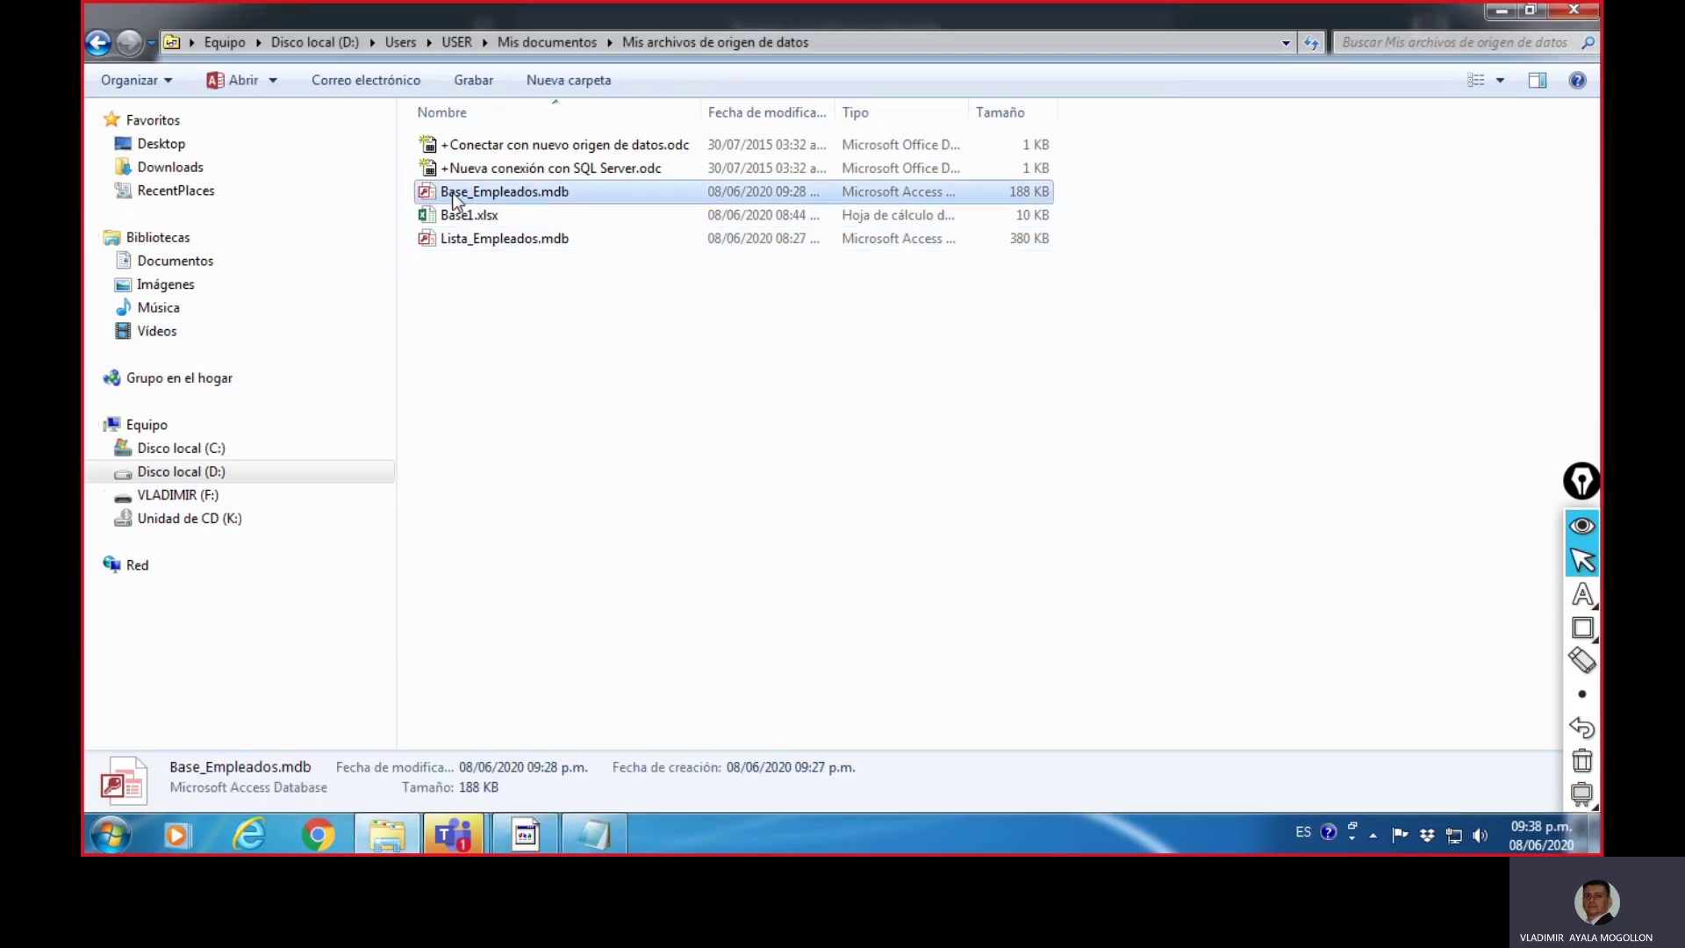
{"action": "double_click", "coordinate": [518, 192]}
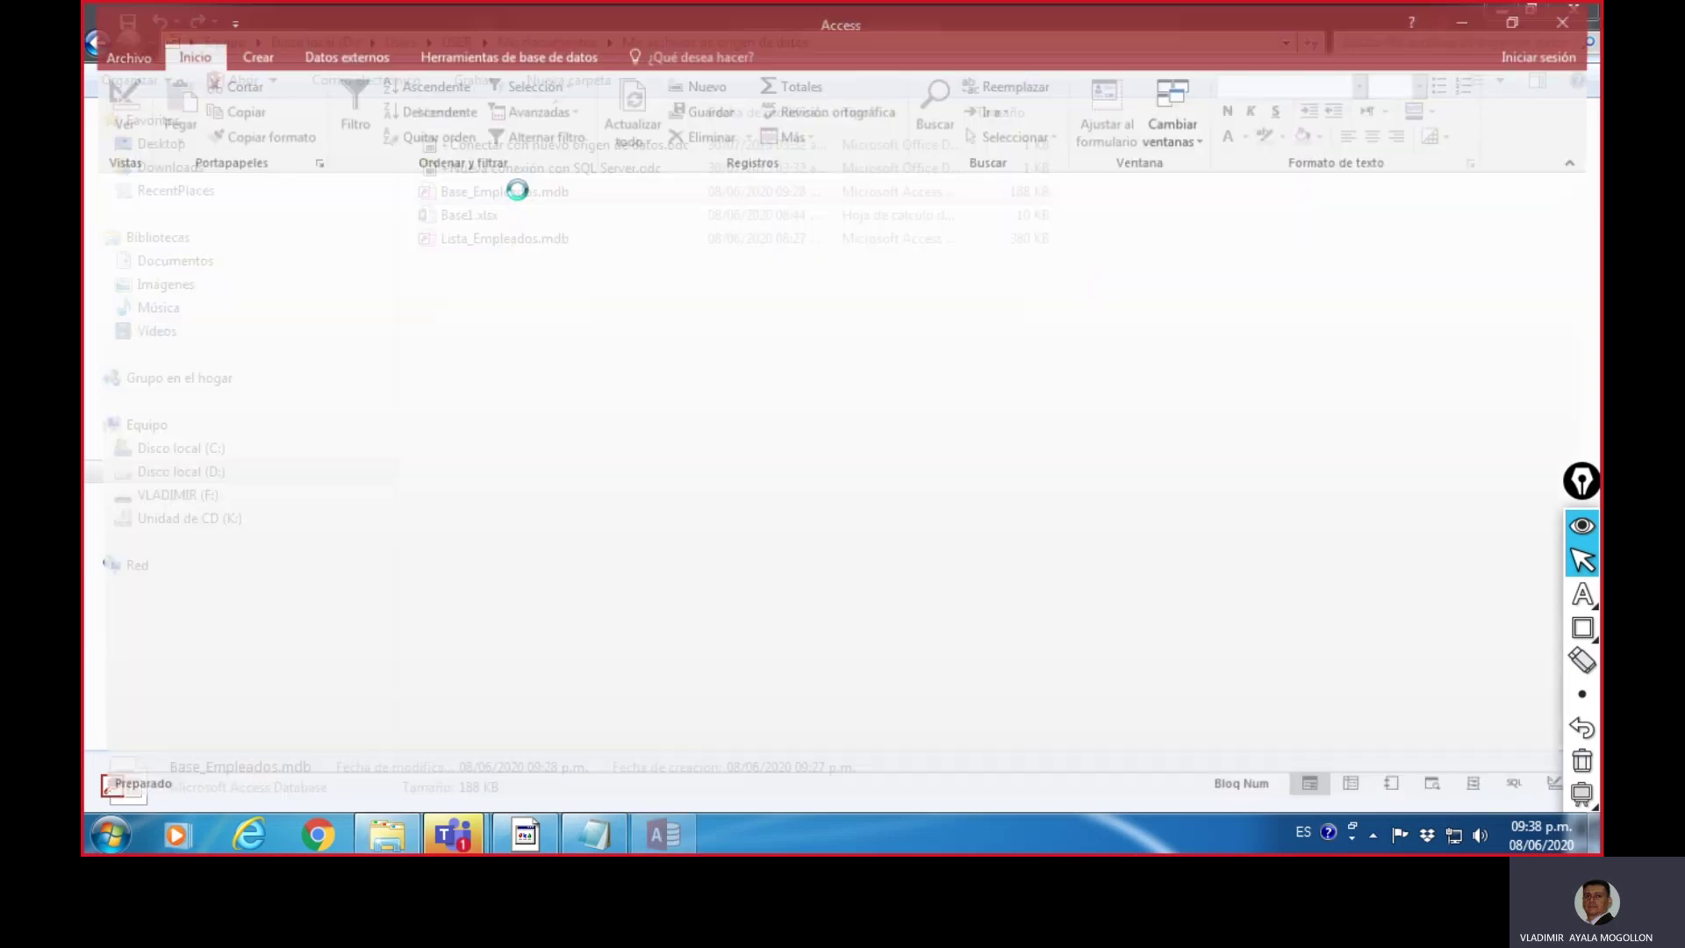
- Enable content, open Office_Address_List maximized, widen Dirección, then close Access saving the layout
{"action": "left_click", "coordinate": [874, 190]}
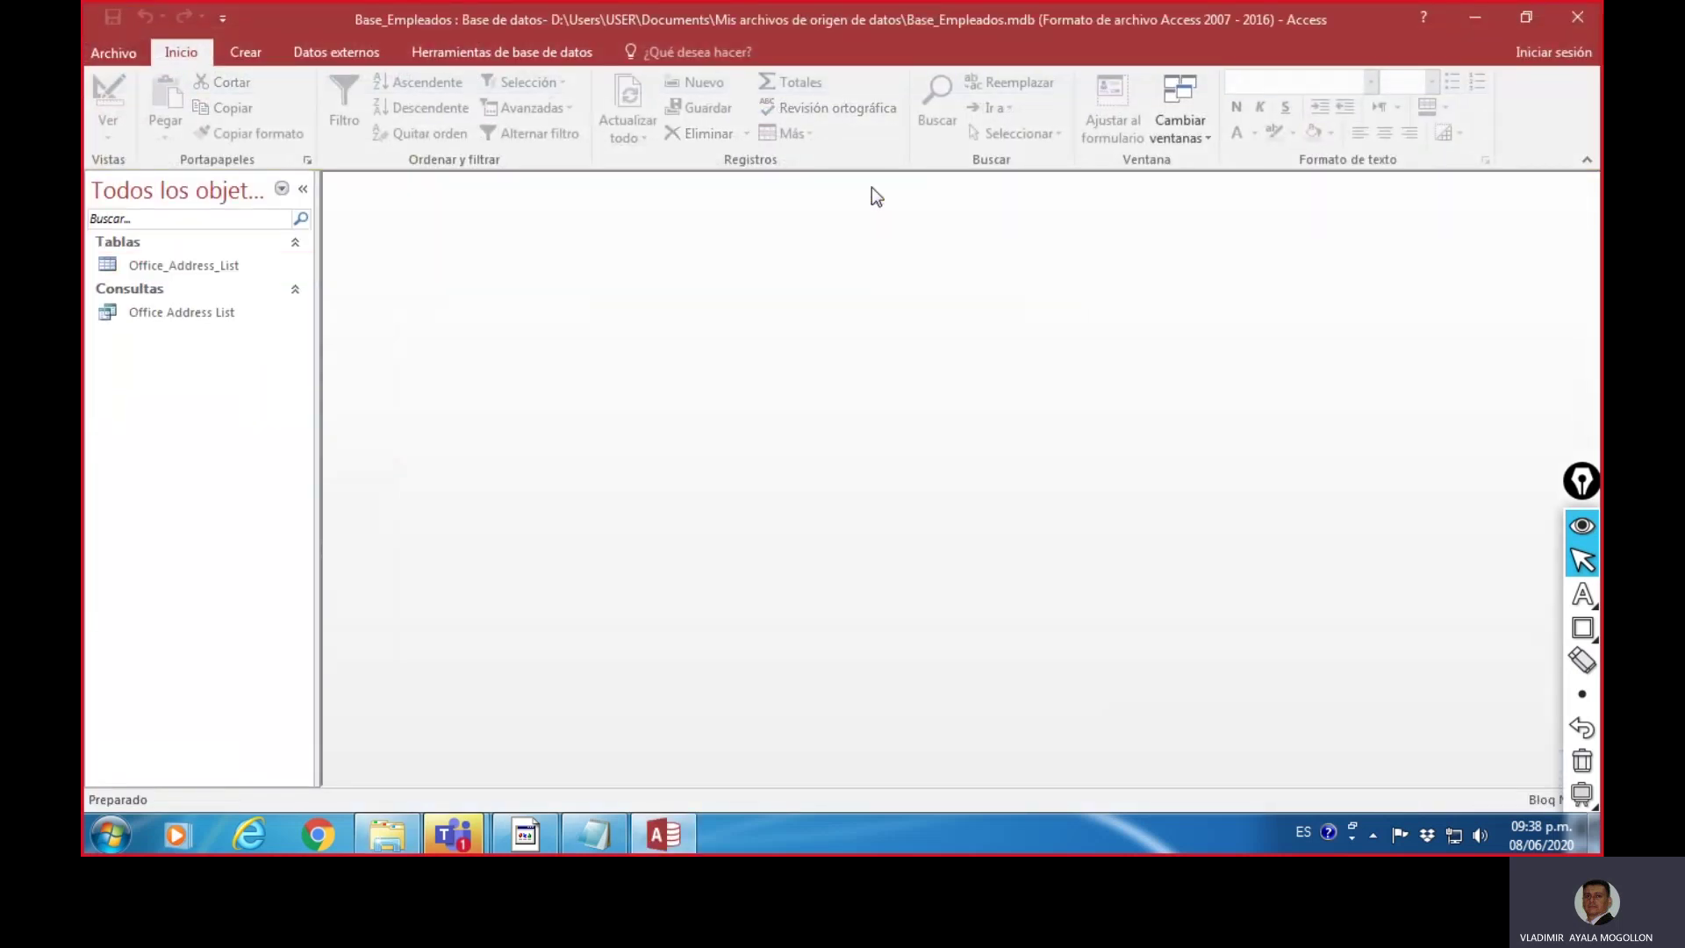
{"action": "left_click", "coordinate": [180, 263]}
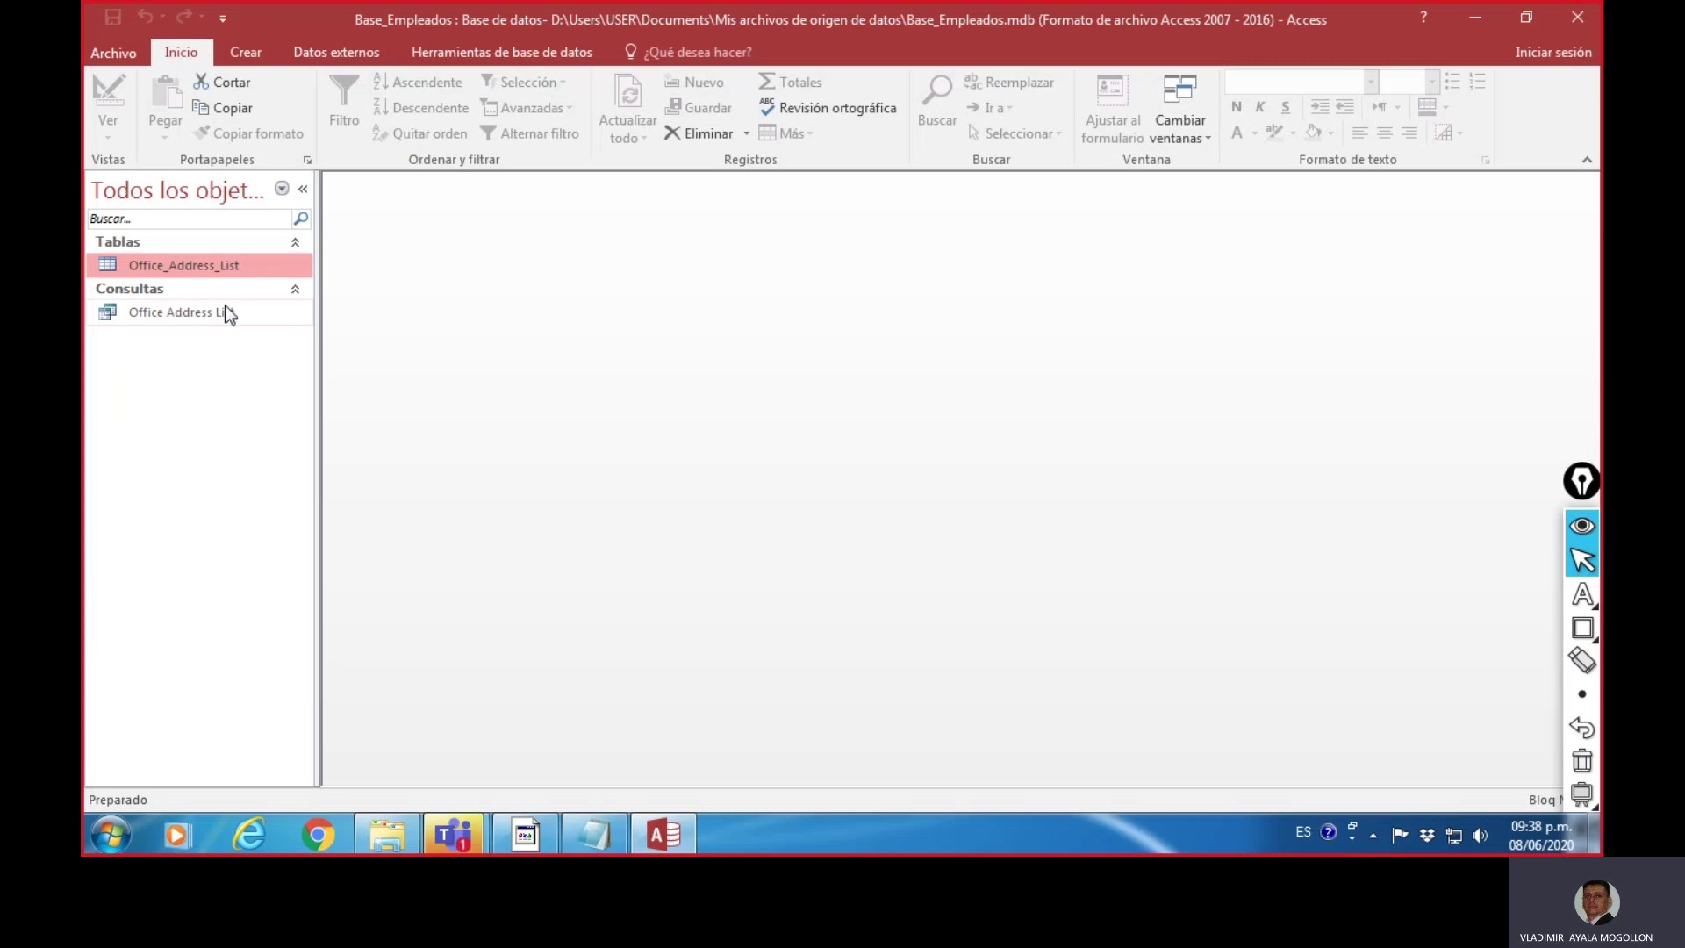
{"action": "double_click", "coordinate": [205, 267]}
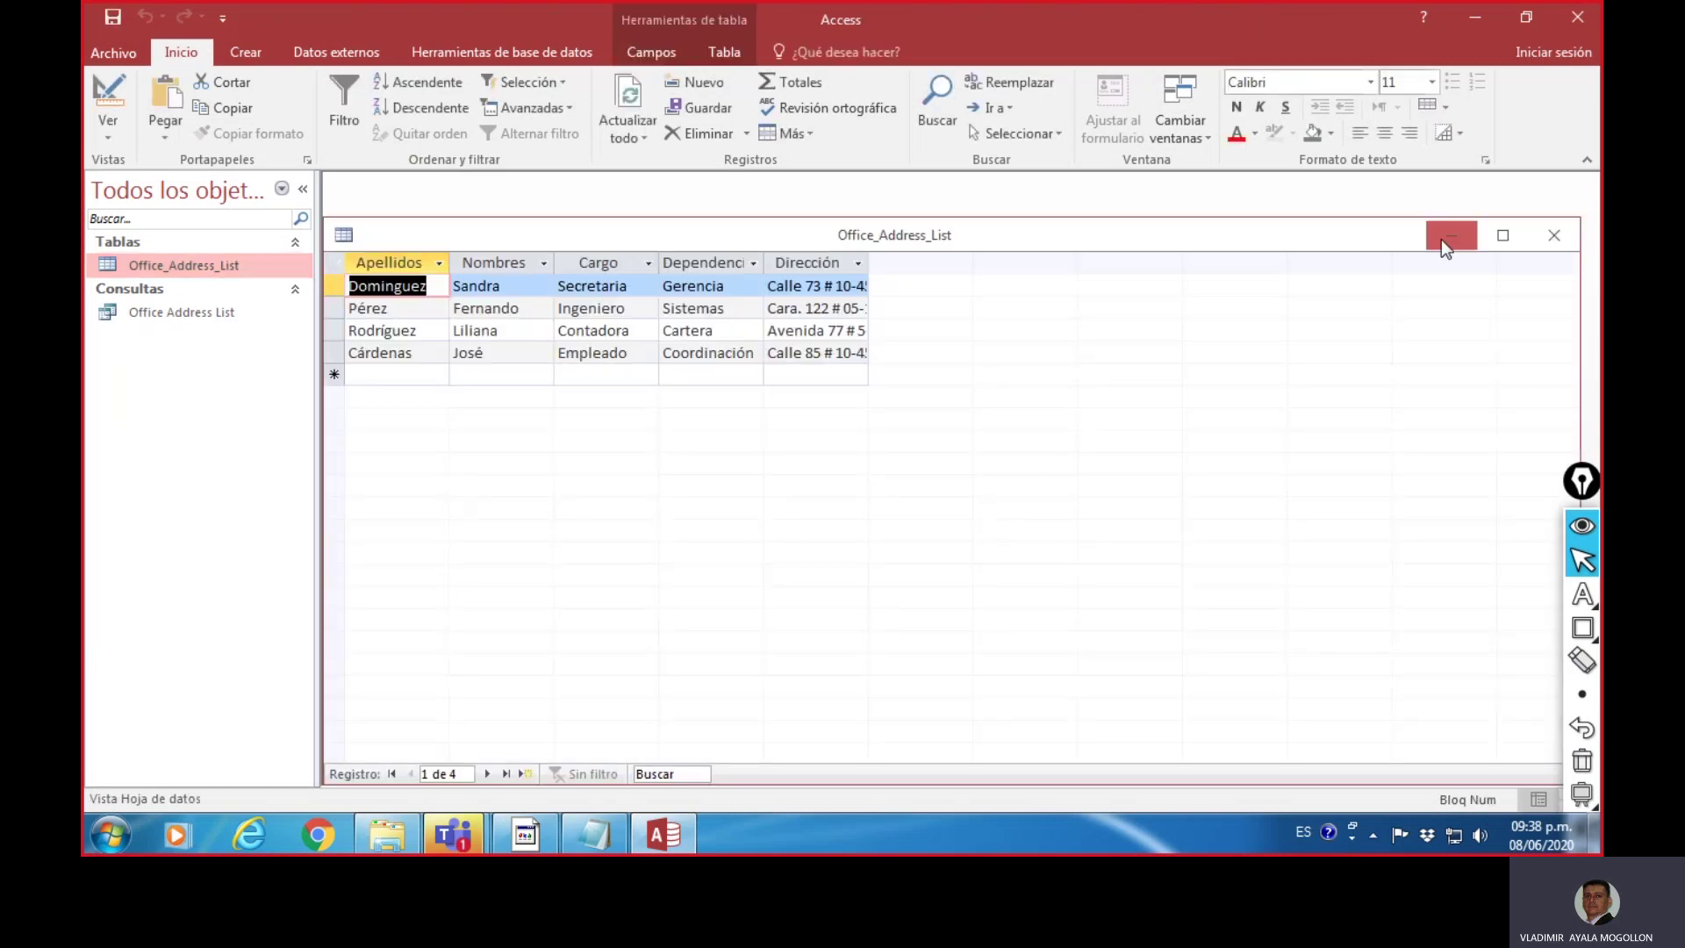
{"action": "left_click", "coordinate": [1503, 237]}
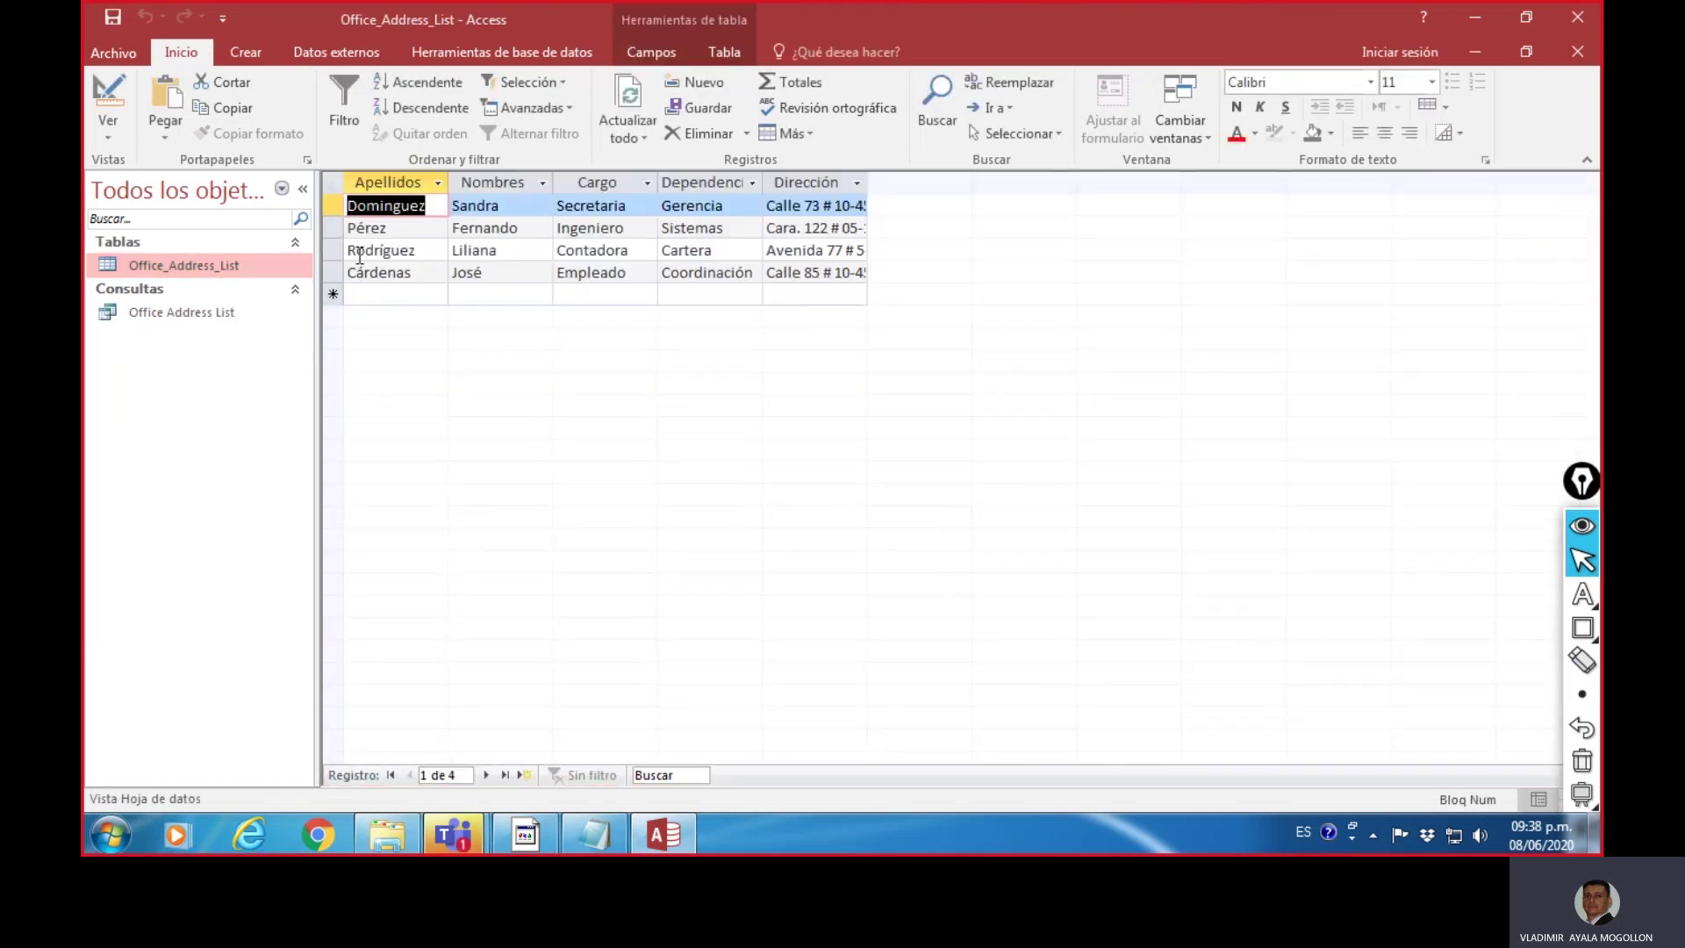
{"action": "left_click_drag", "start_coordinate": [867, 181], "coordinate": [919, 182]}
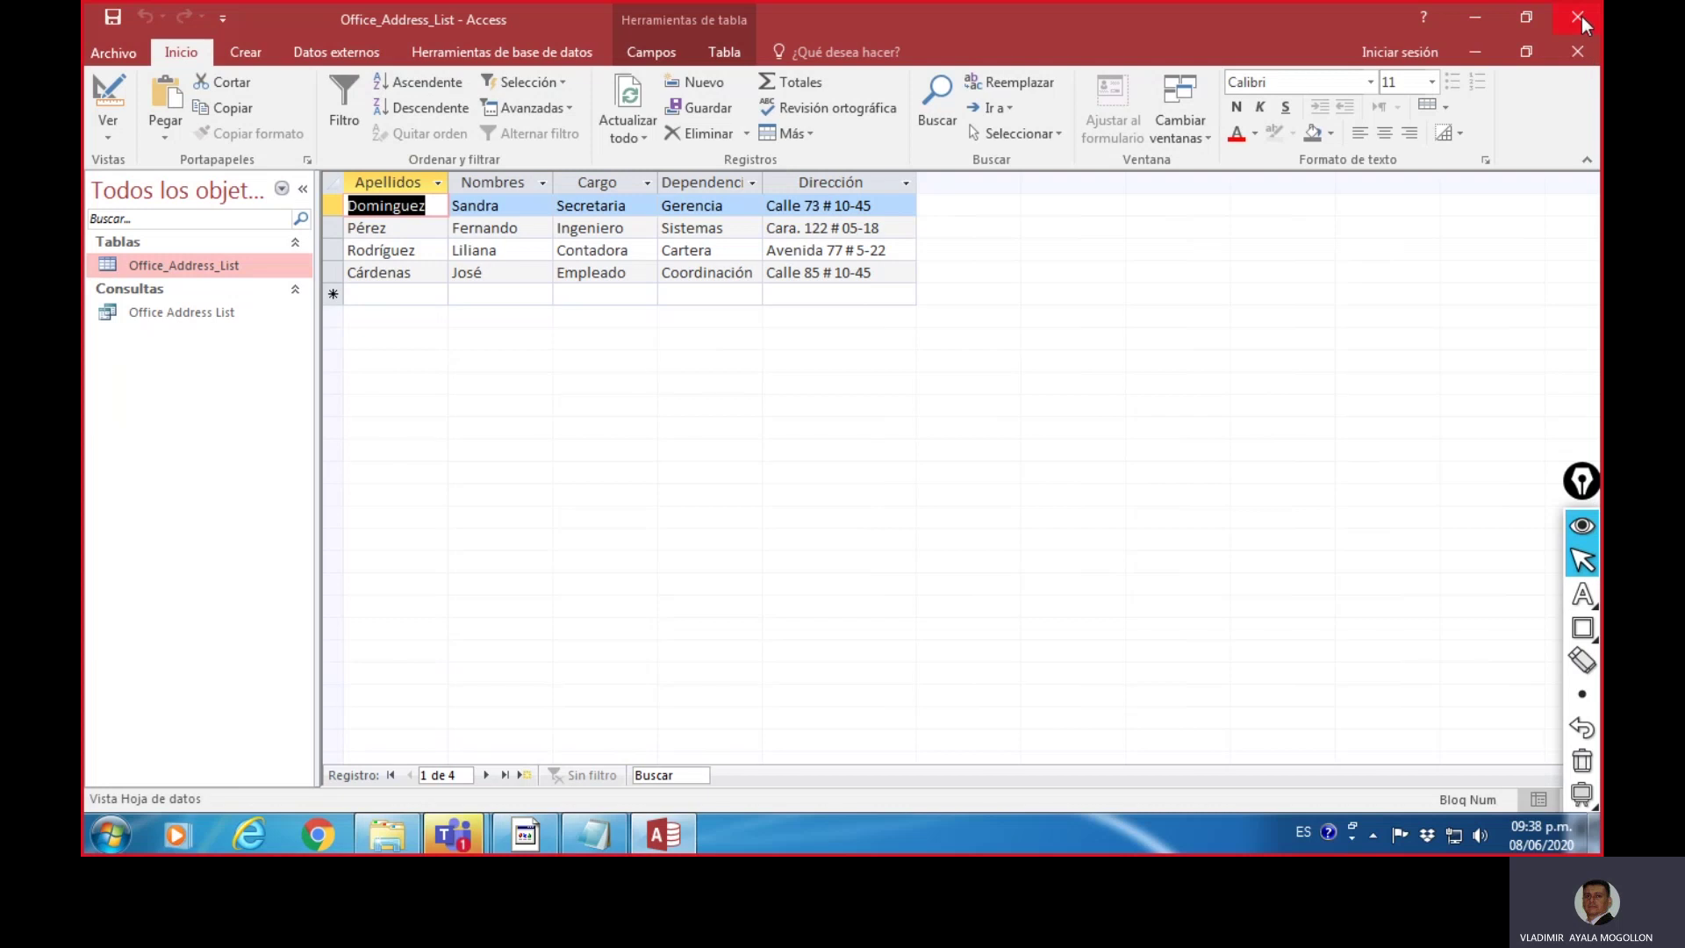
{"action": "left_click", "coordinate": [1579, 51]}
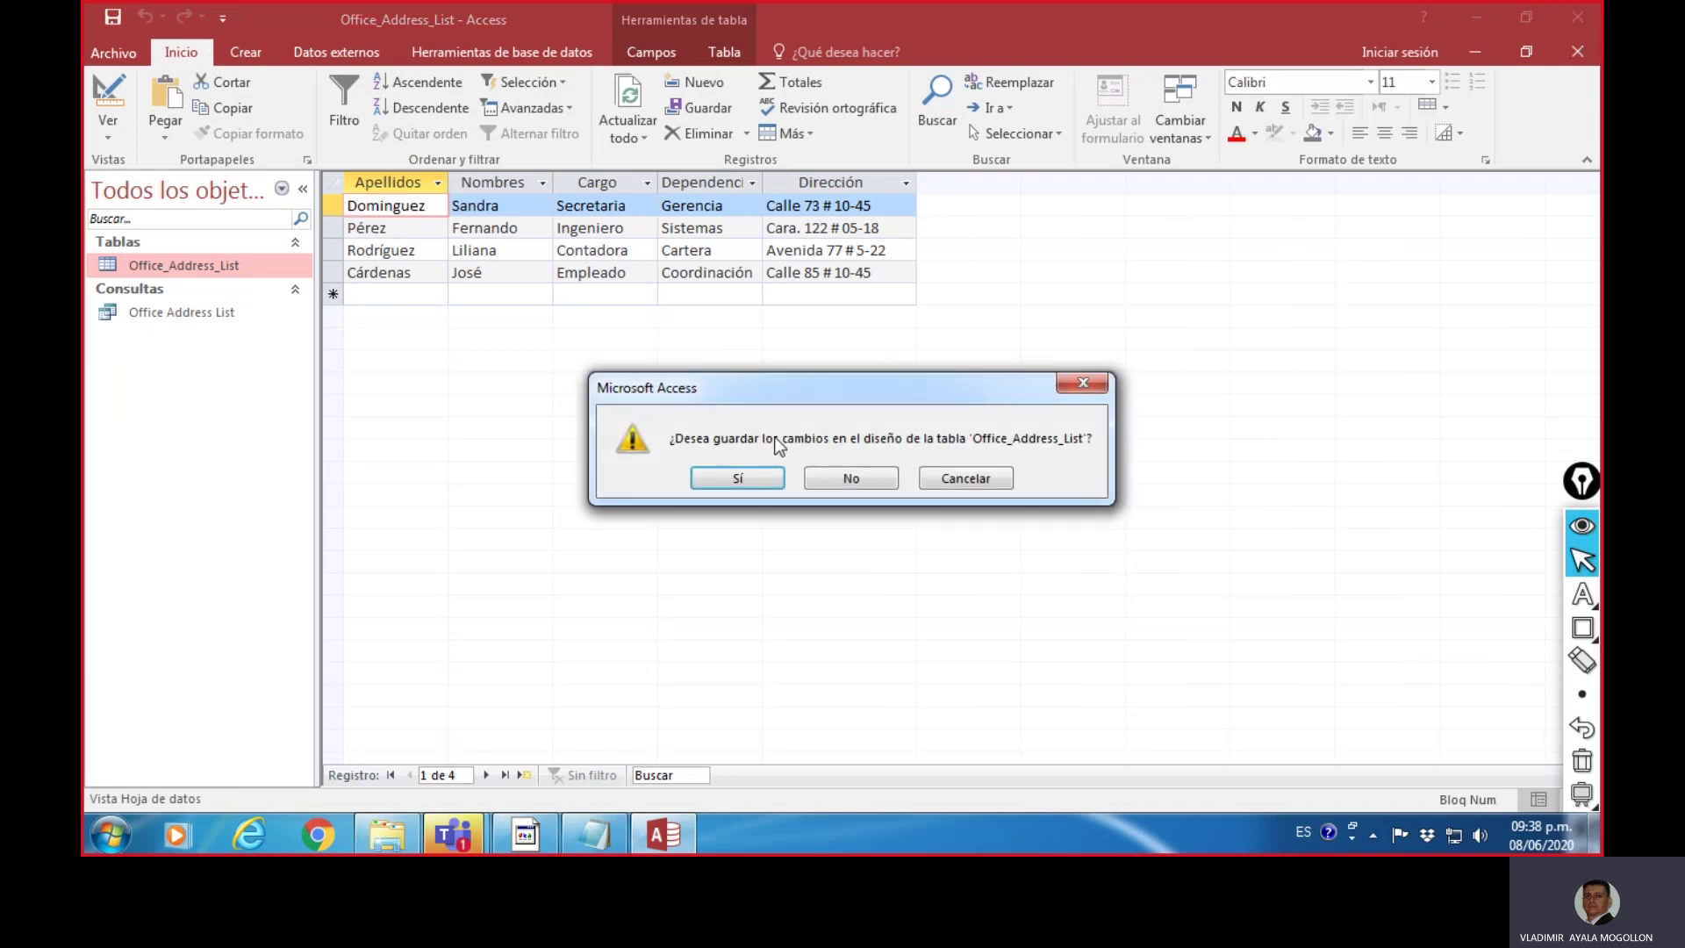
{"action": "left_click", "coordinate": [758, 482]}
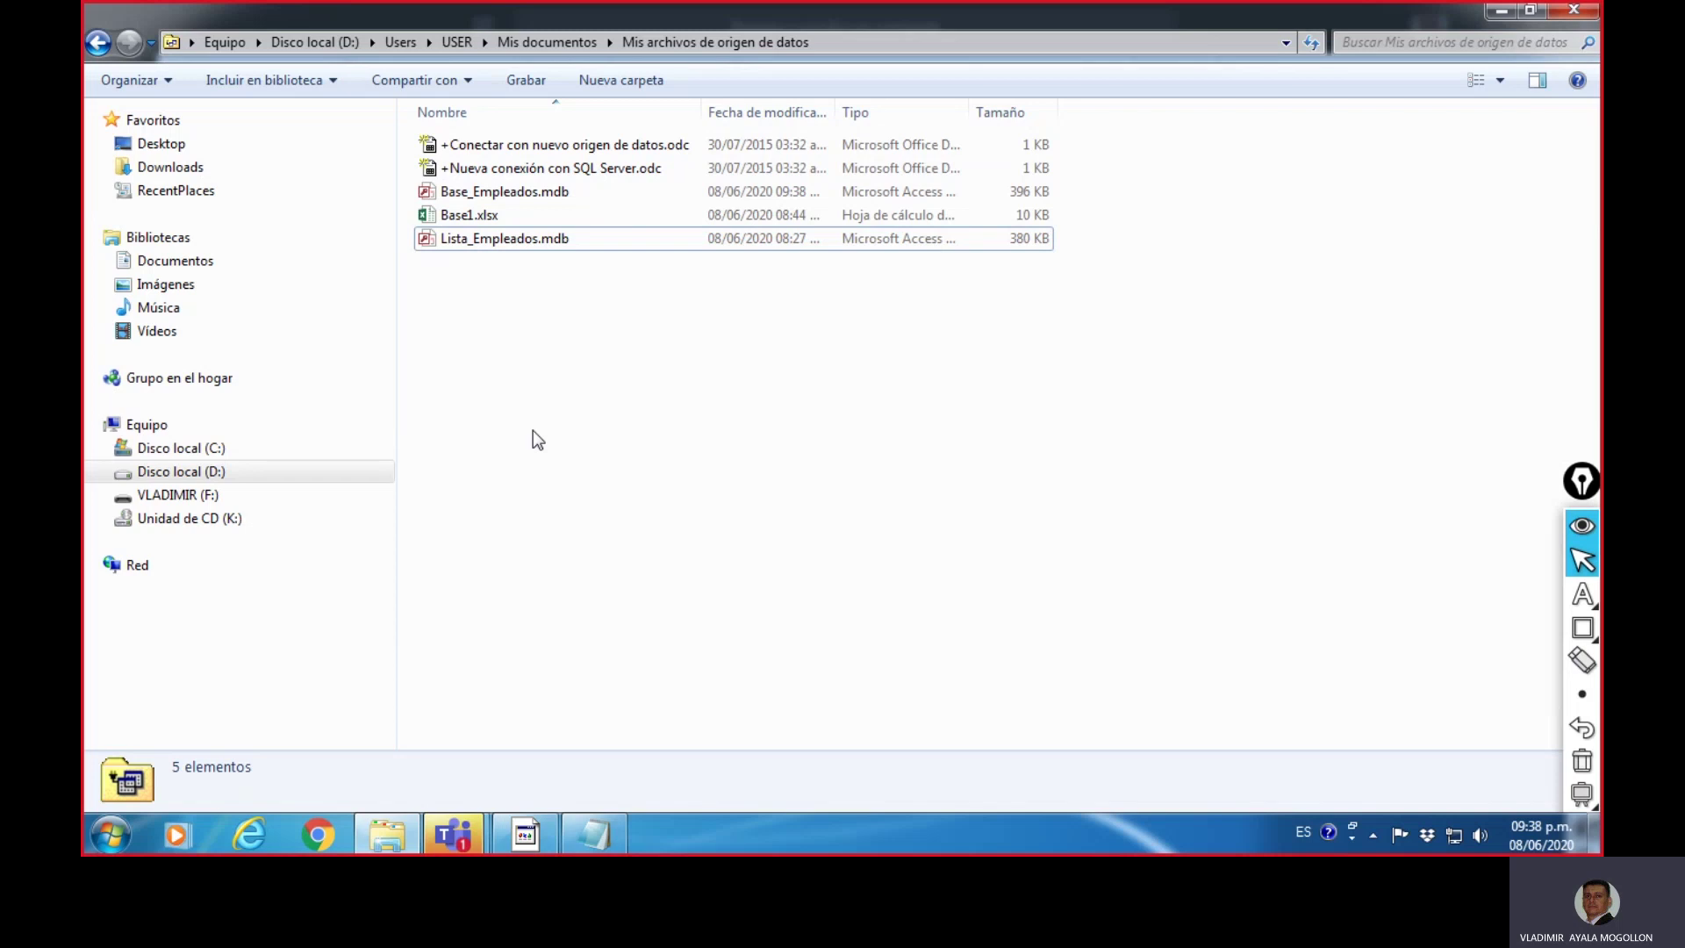
- Bring the Teams meeting window forward and stop sharing the screen
{"action": "left_click", "coordinate": [468, 844]}
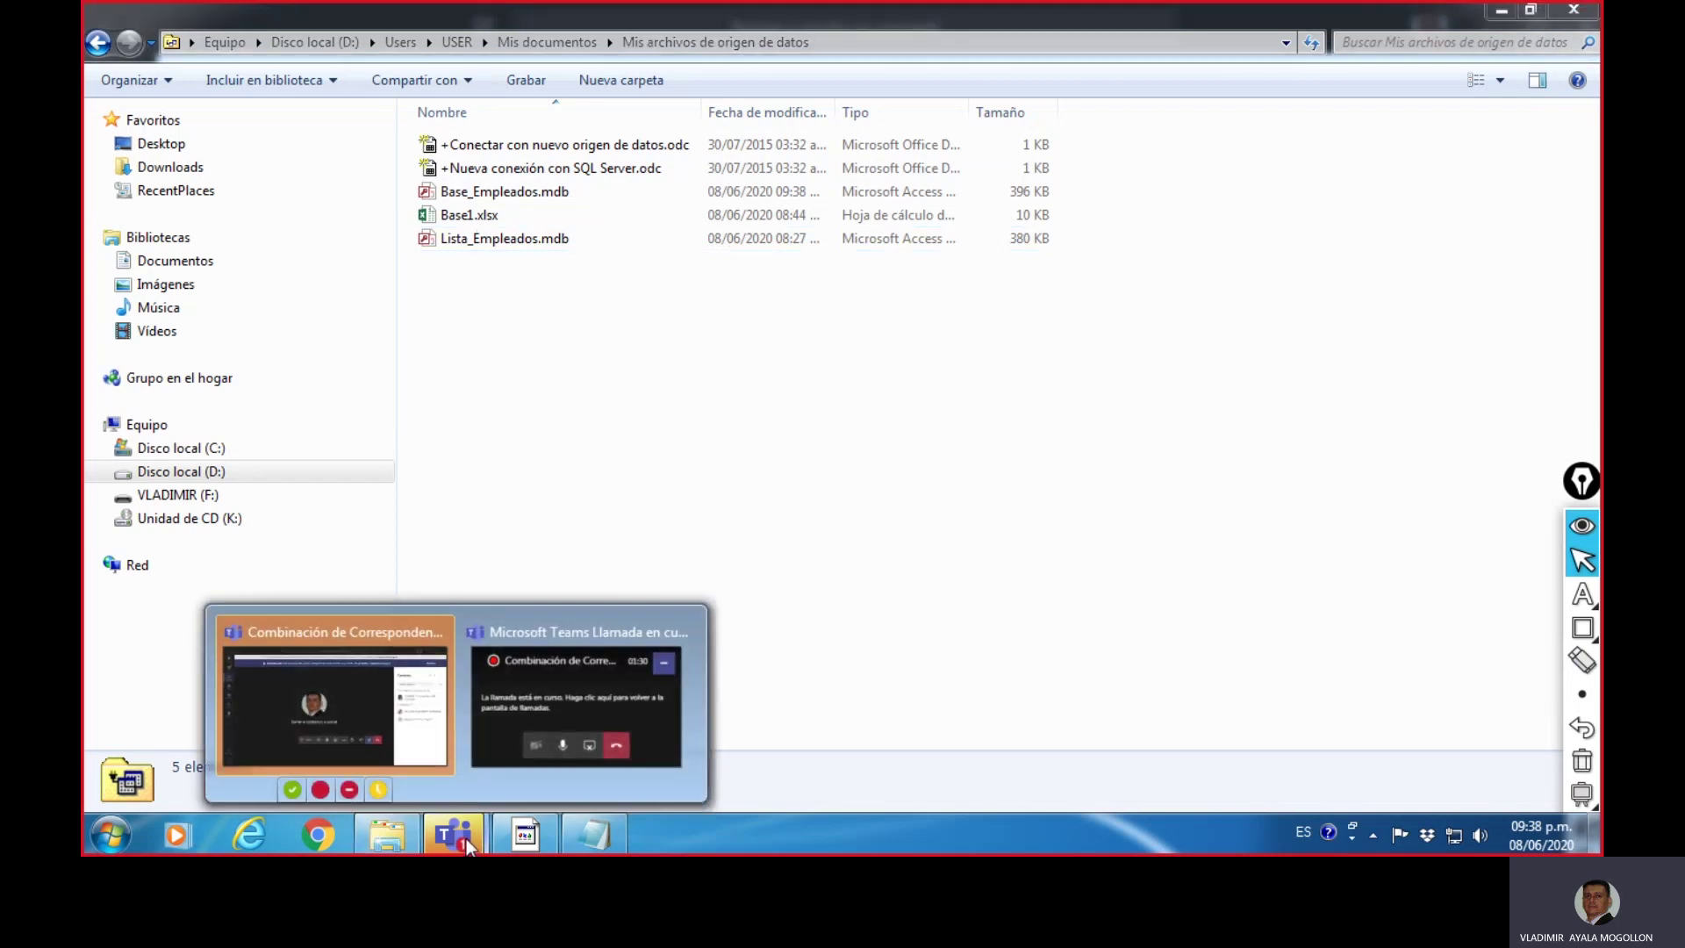
{"action": "left_click", "coordinate": [315, 709]}
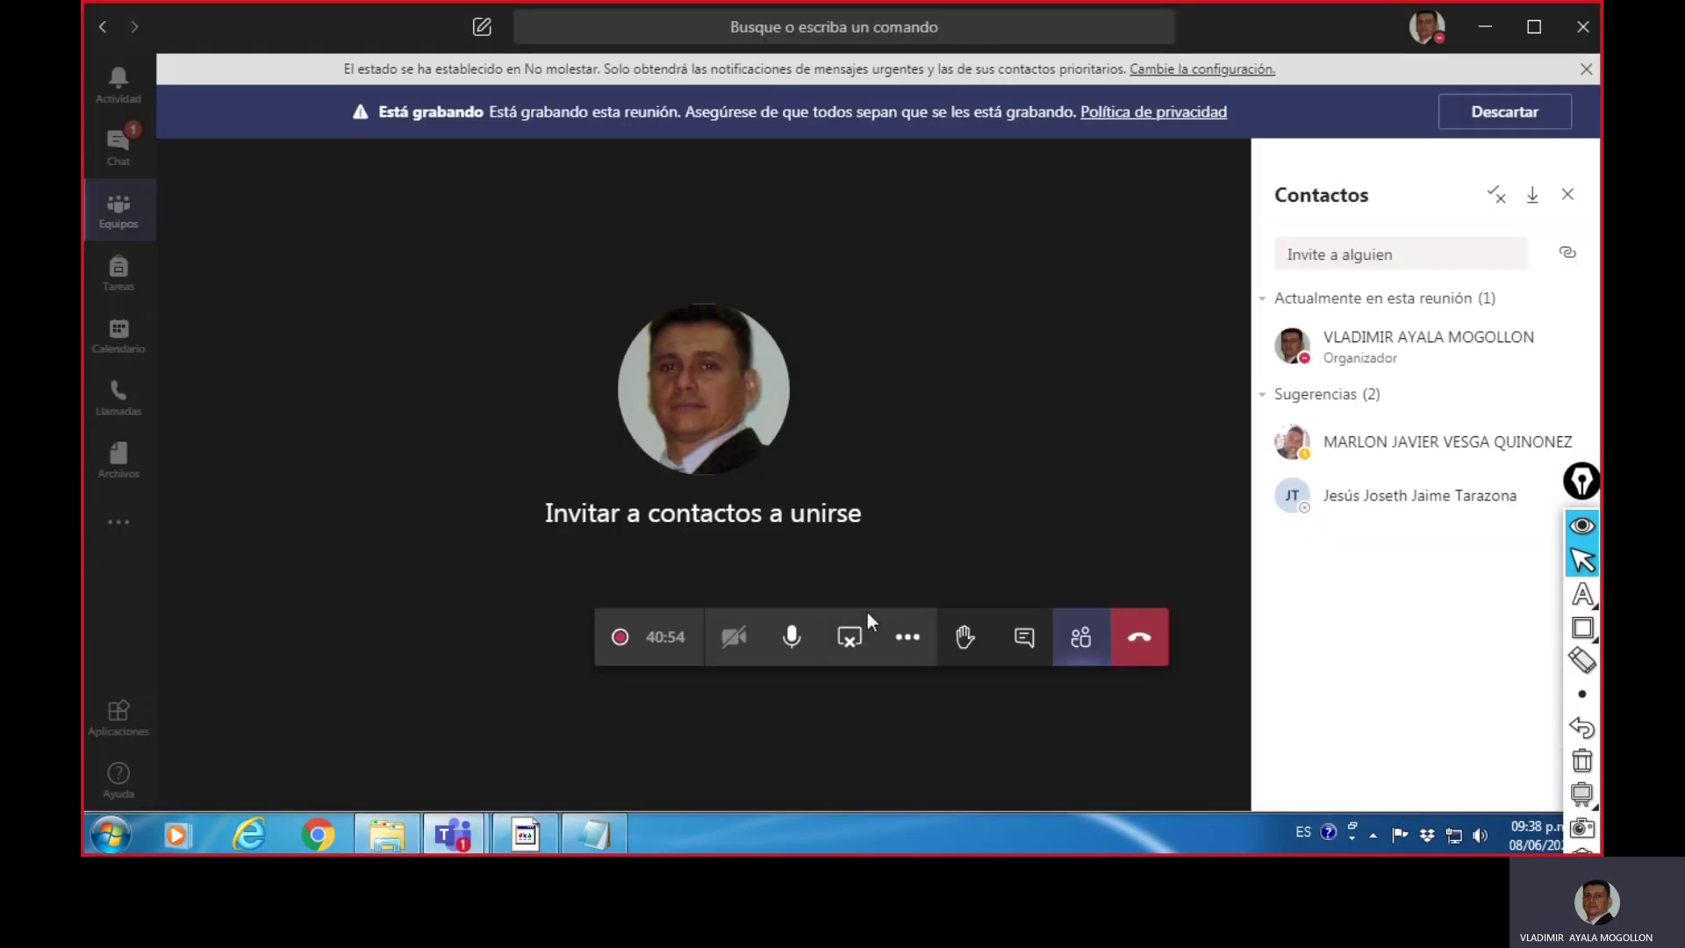
{"action": "left_click", "coordinate": [848, 634]}
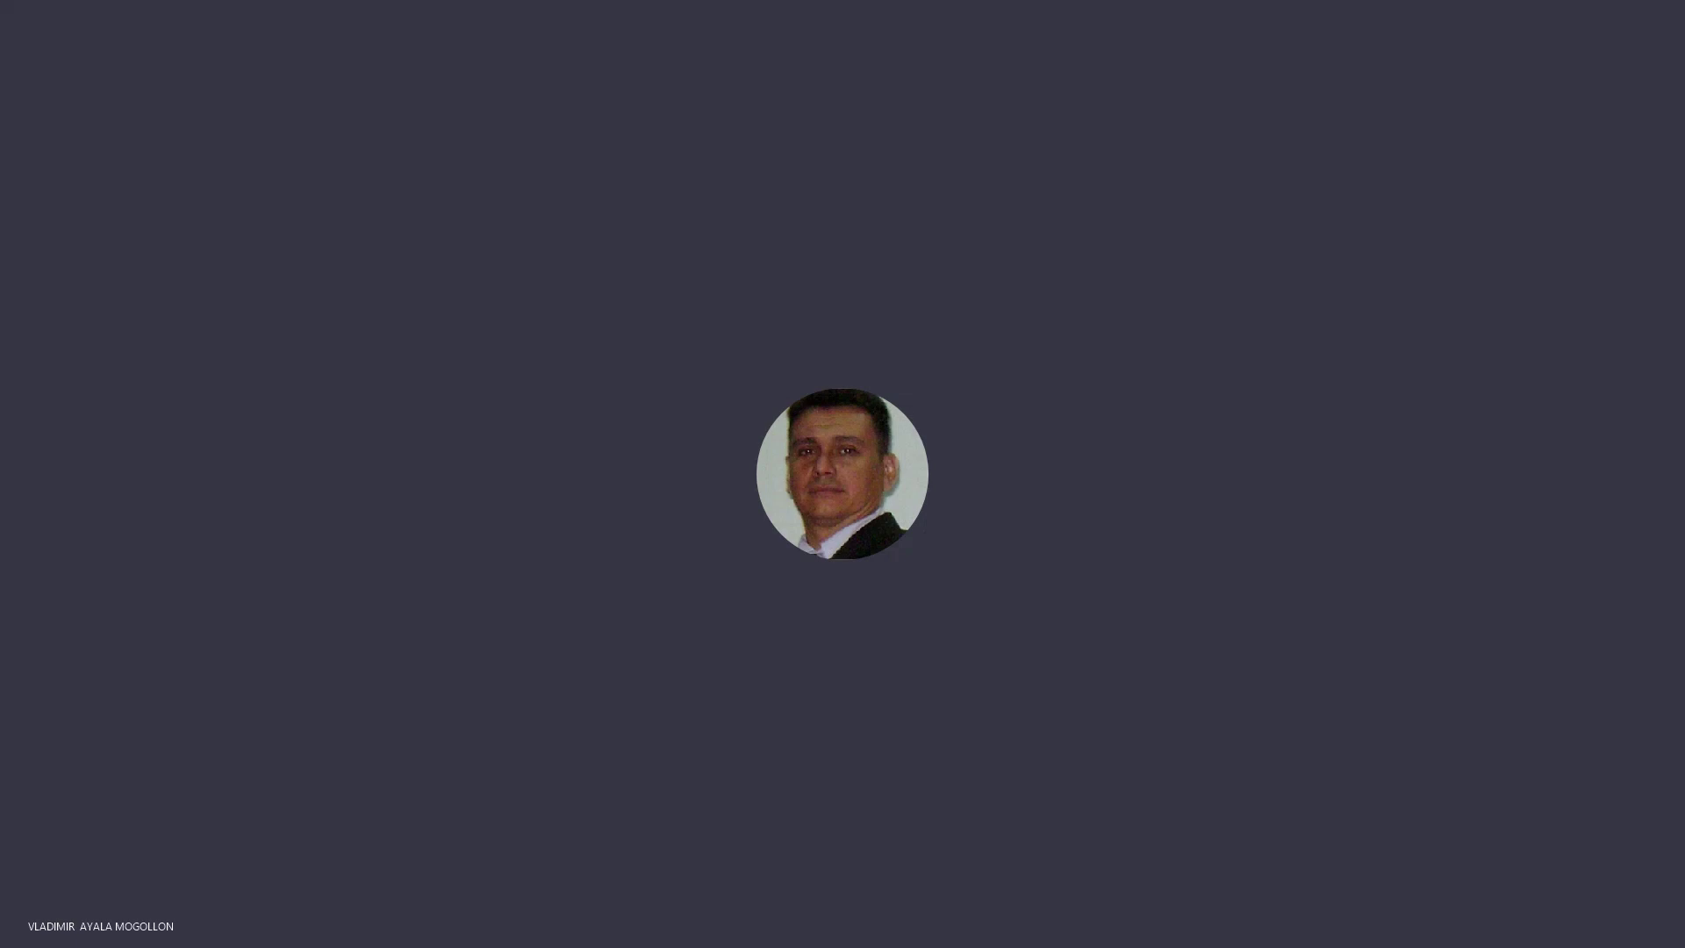